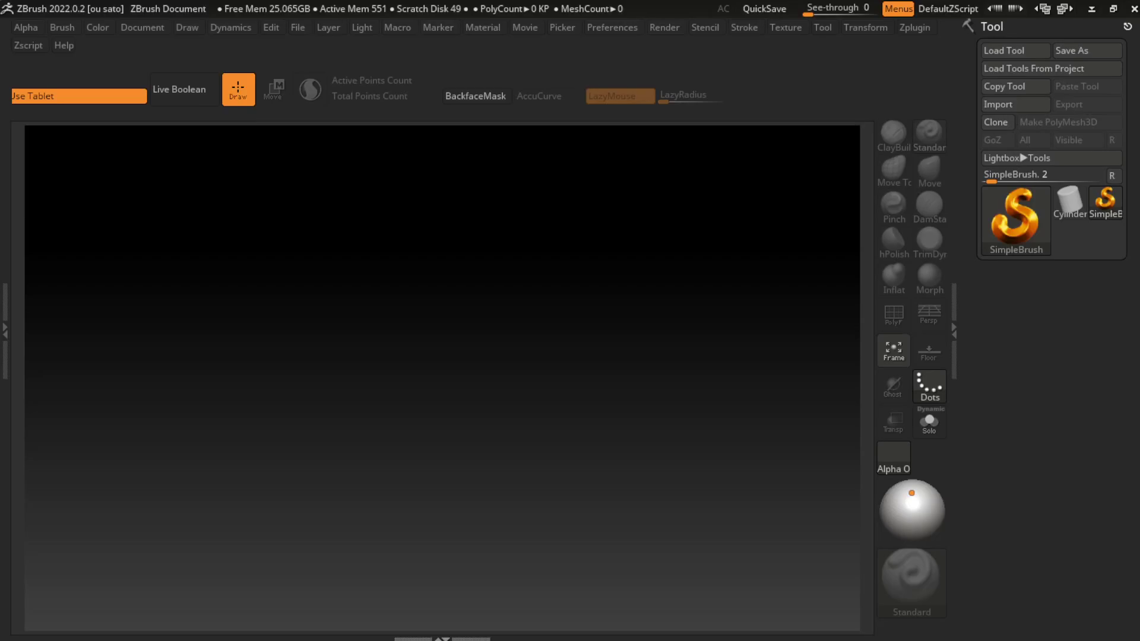
Step: Draw a Cylinder3D on a cleared canvas and convert it to a PolyMesh3D
drag(439, 341, 457, 451)
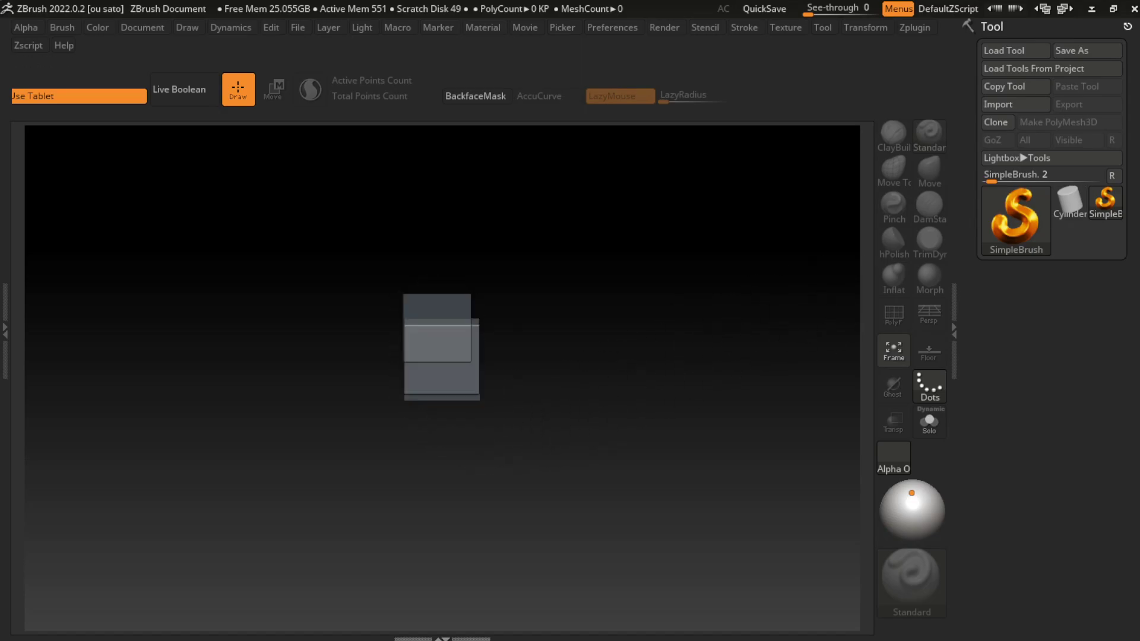
key(ctrl+n)
click(1068, 202)
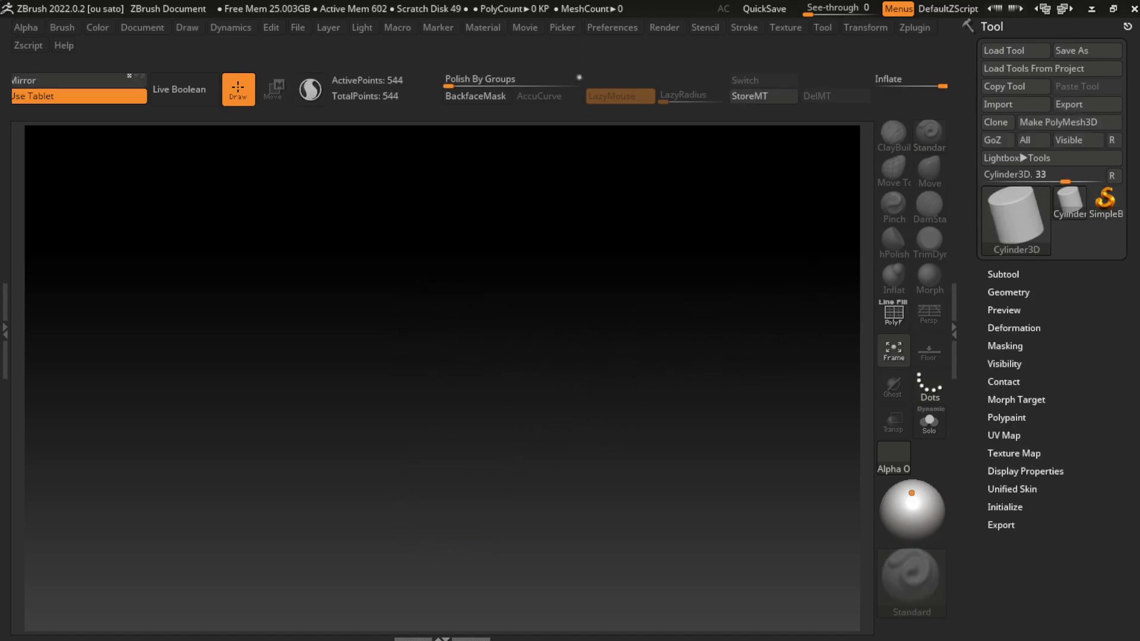
drag(459, 351, 475, 564)
right_click(466, 478)
click(498, 532)
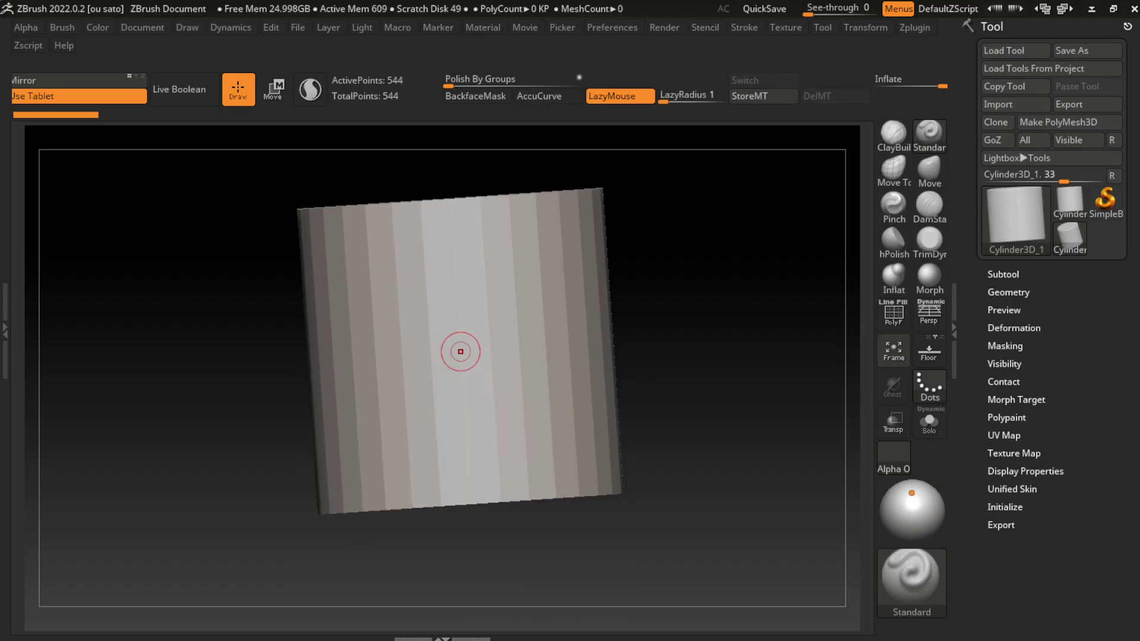
click(1062, 122)
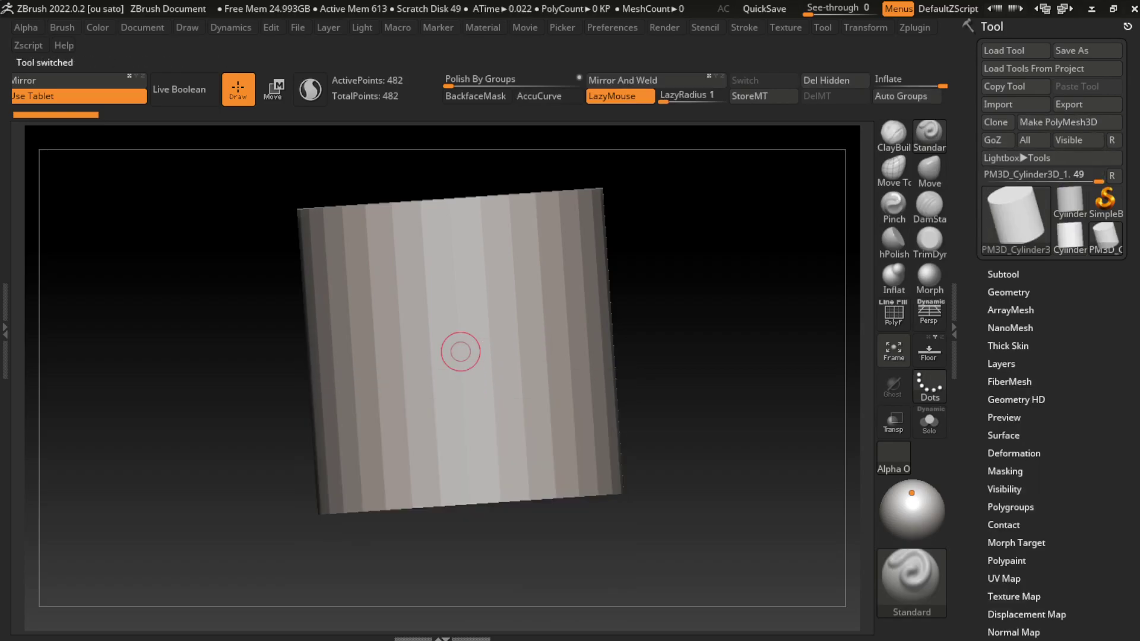
Step: Append a Sphere3D subtool, select it, and hide the cylinder subtool
click(1003, 273)
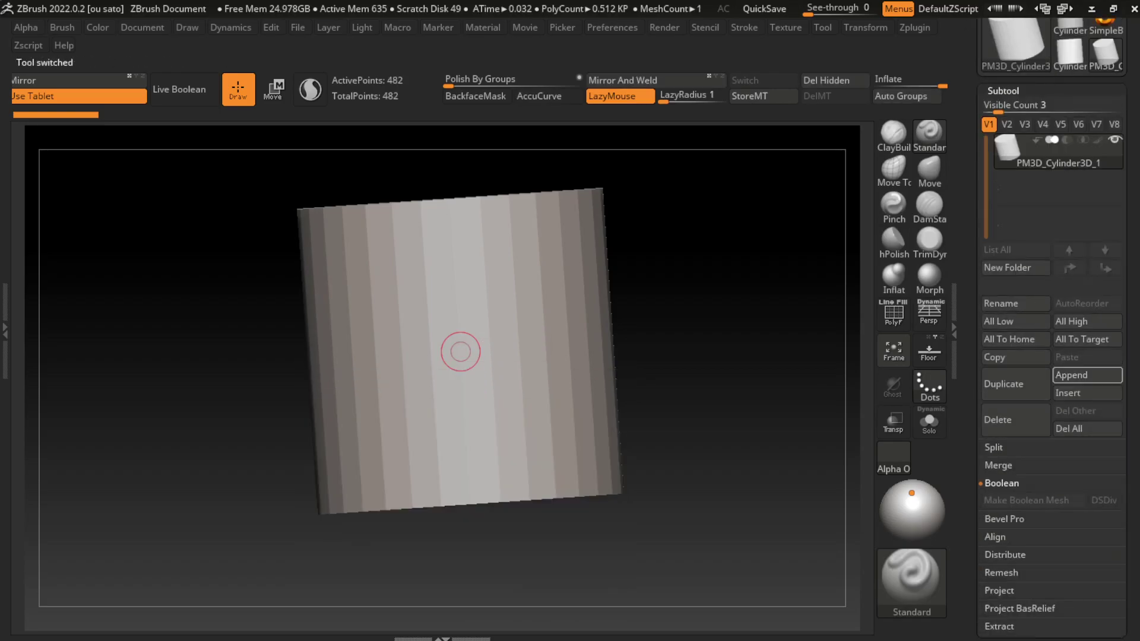
click(1087, 374)
click(428, 396)
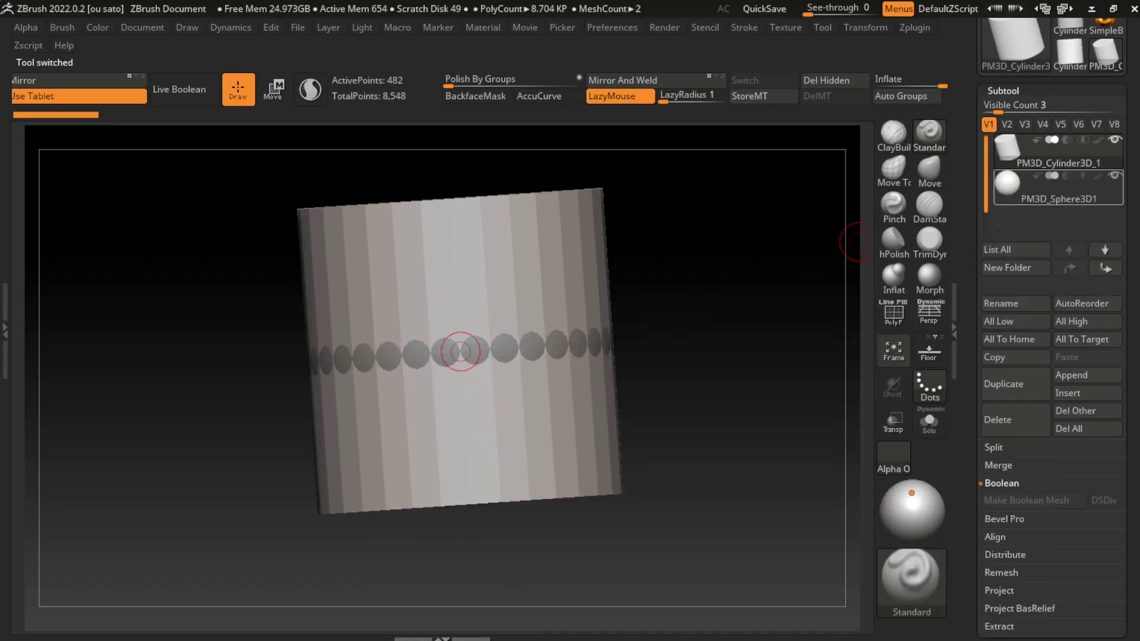
click(1058, 190)
click(1115, 139)
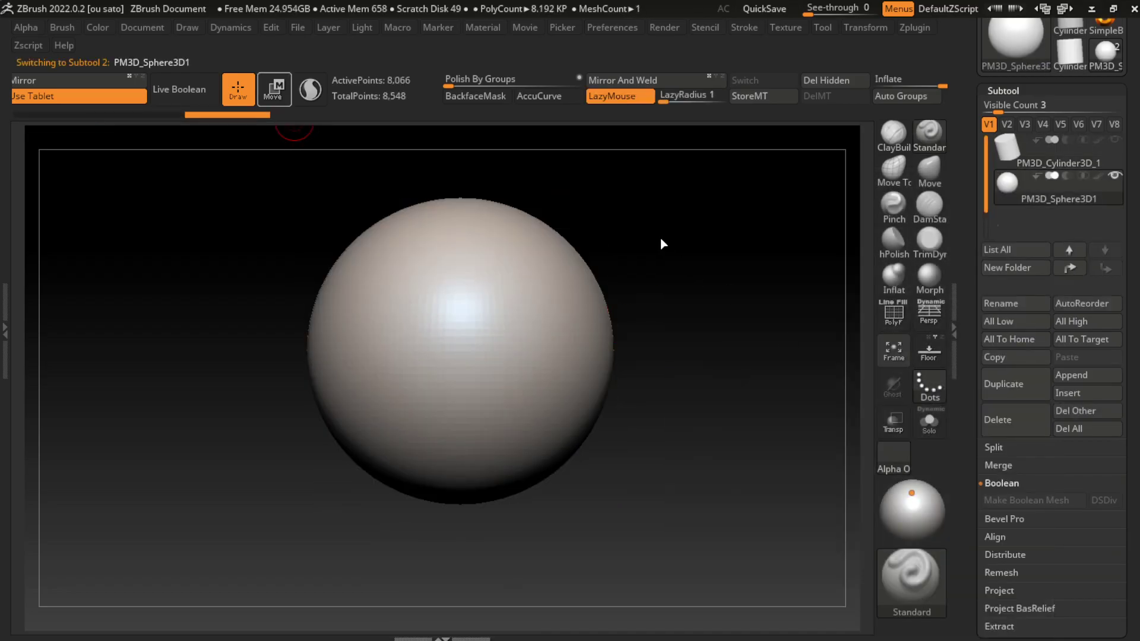
Step: Enlarge the Draw Size to about 629 and switch to the Move brush
key(s)
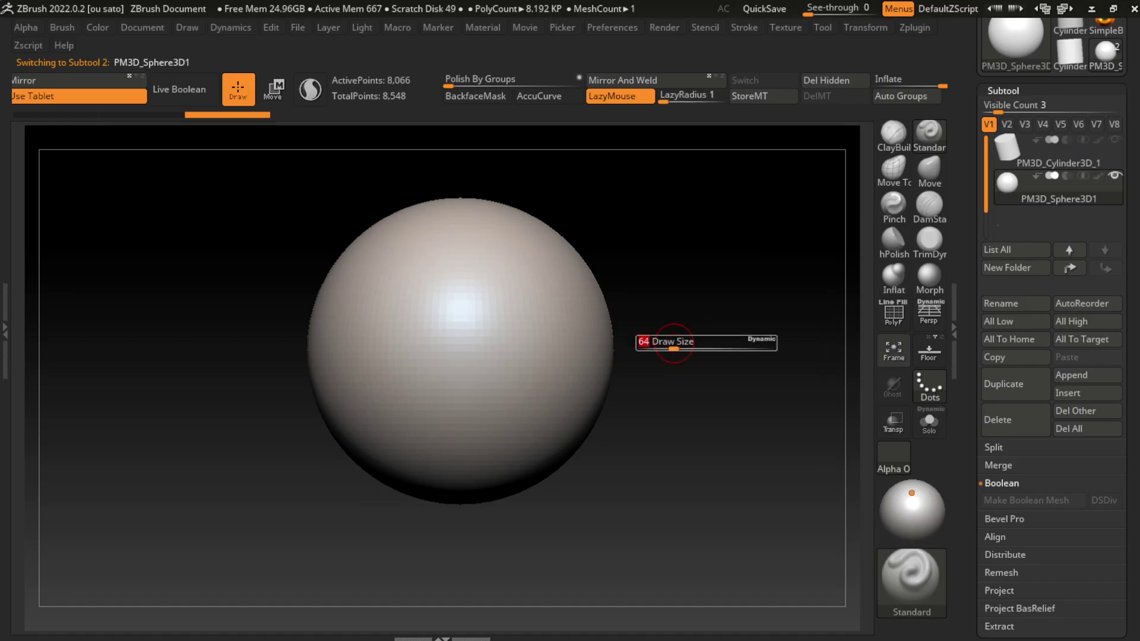
drag(641, 345, 740, 346)
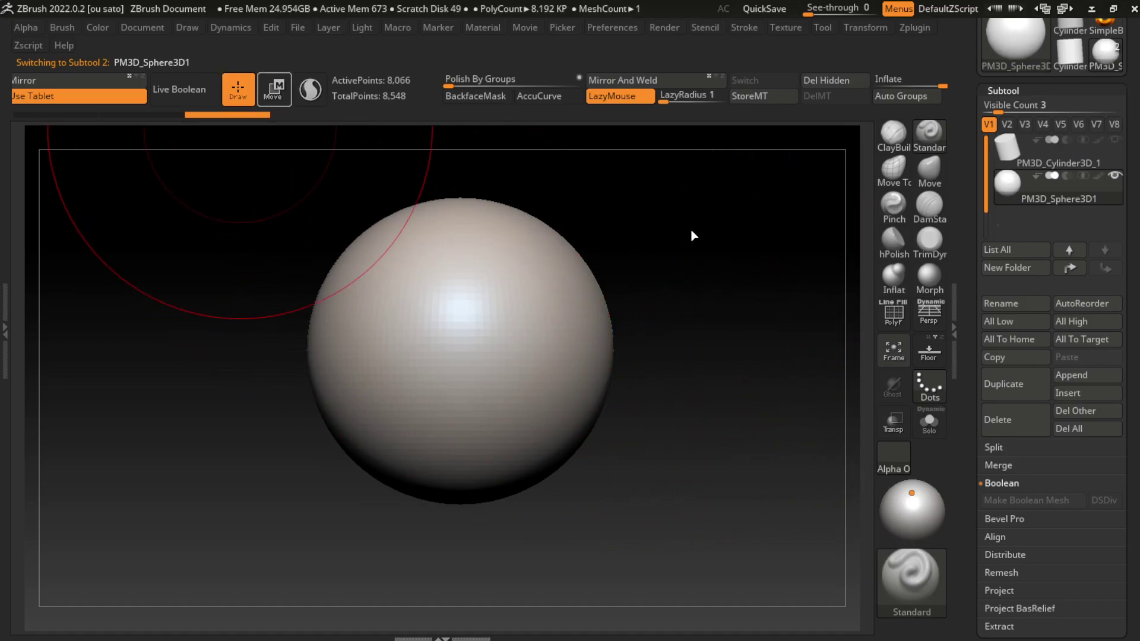
key(b)
key(m)
key(v)
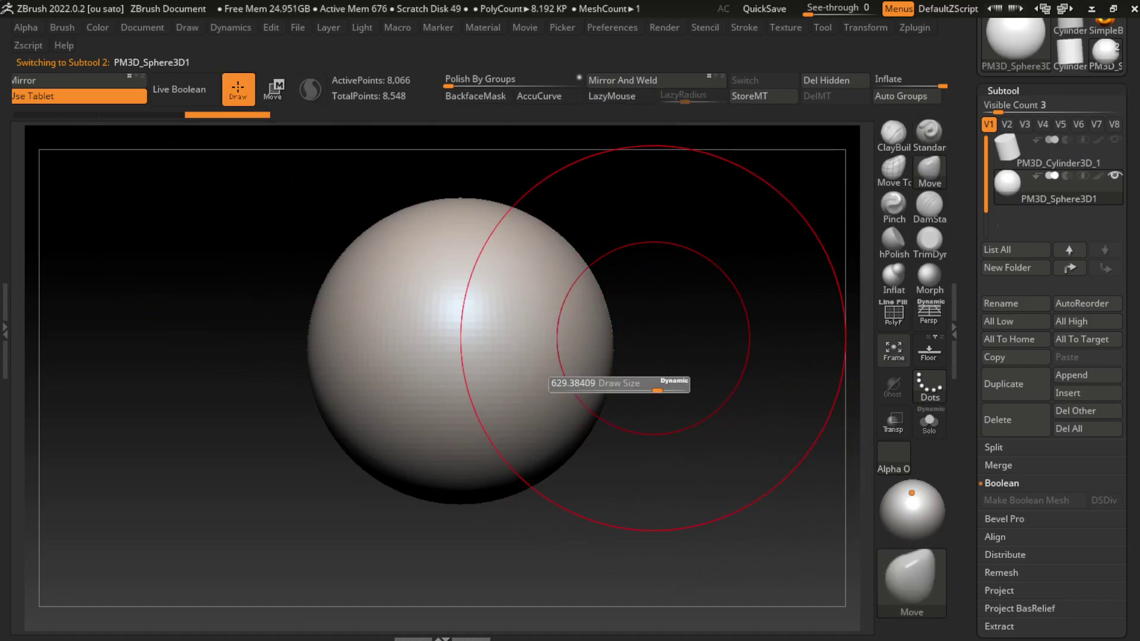
Step: Pull the sphere's lower half downward into a tapering egg shape
alt+drag(693, 417, 669, 356)
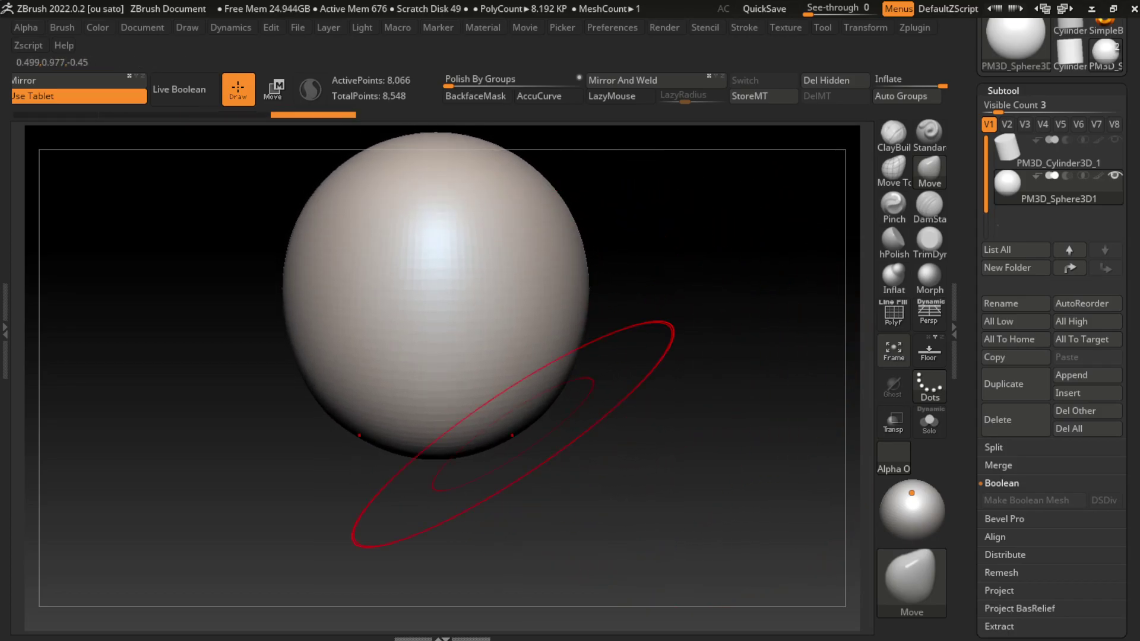
drag(439, 442, 440, 478)
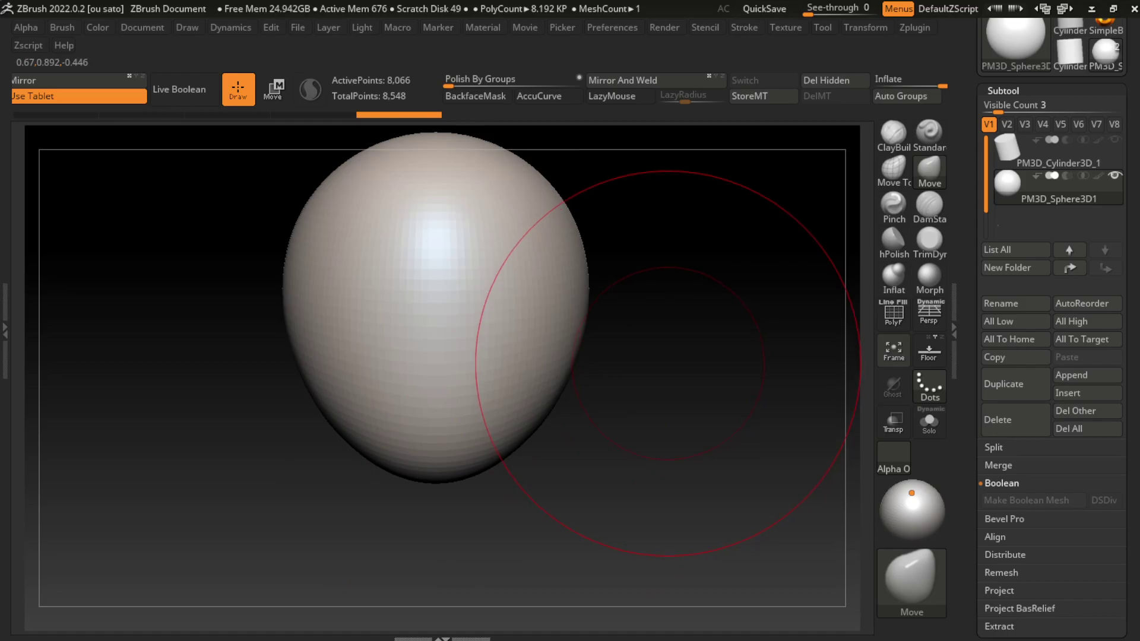
key(w)
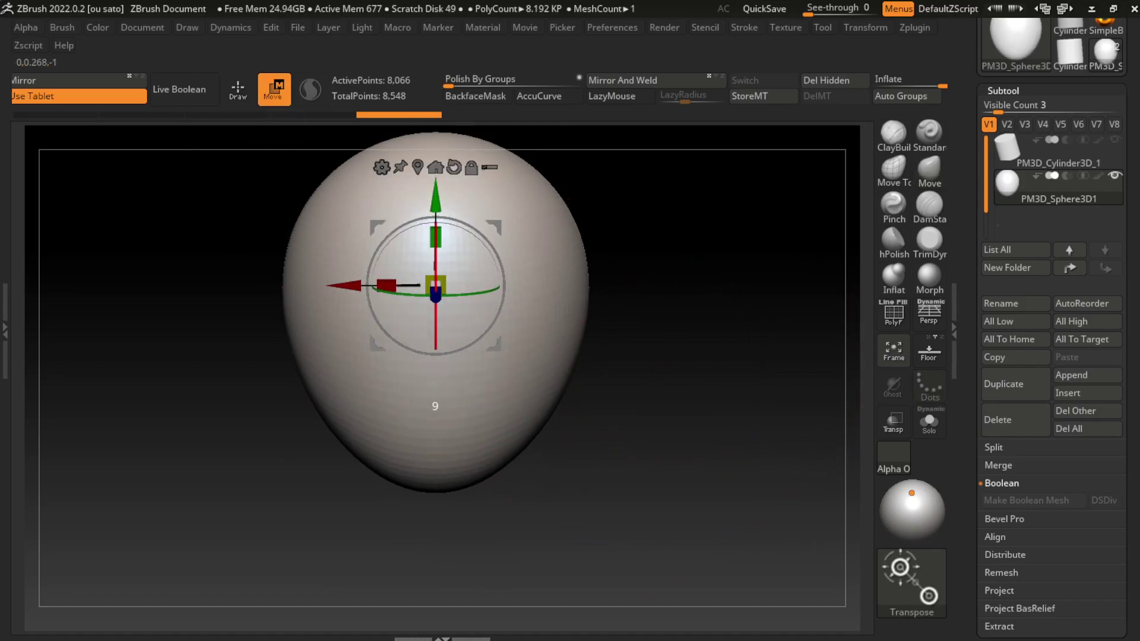
key(q)
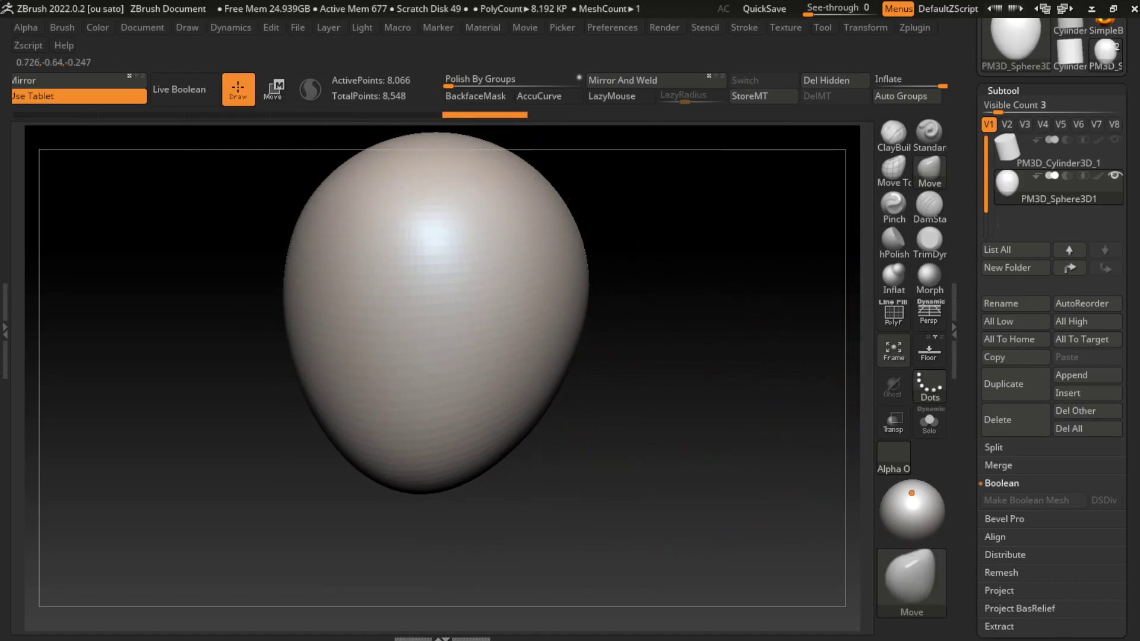
drag(509, 285, 547, 275)
drag(572, 226, 534, 356)
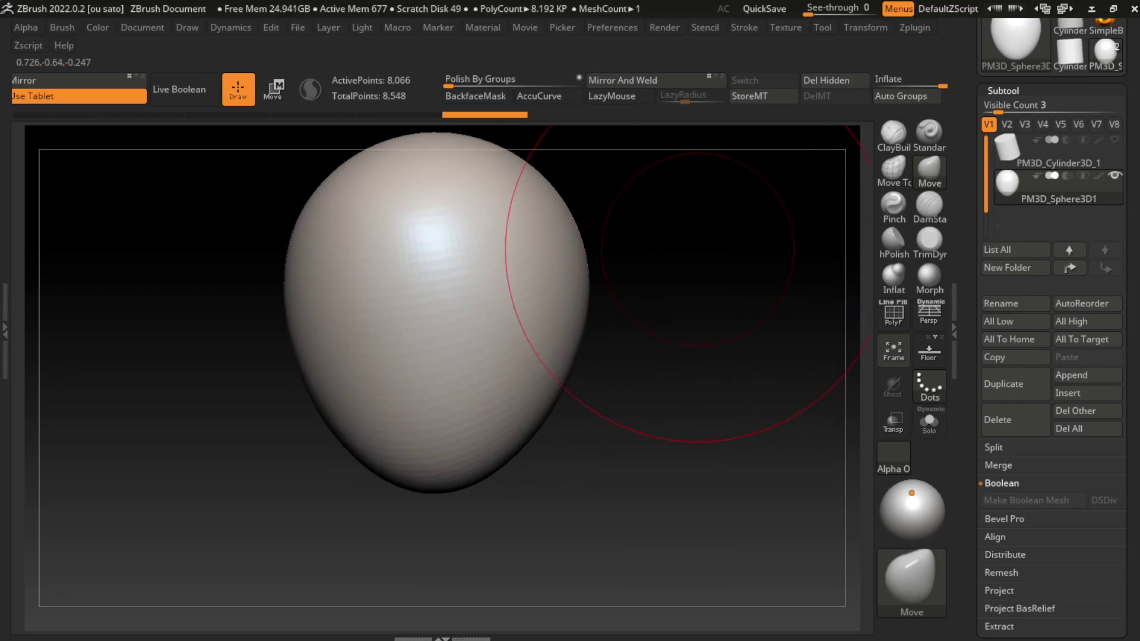
key(ctrl+z)
key(ctrl+z)
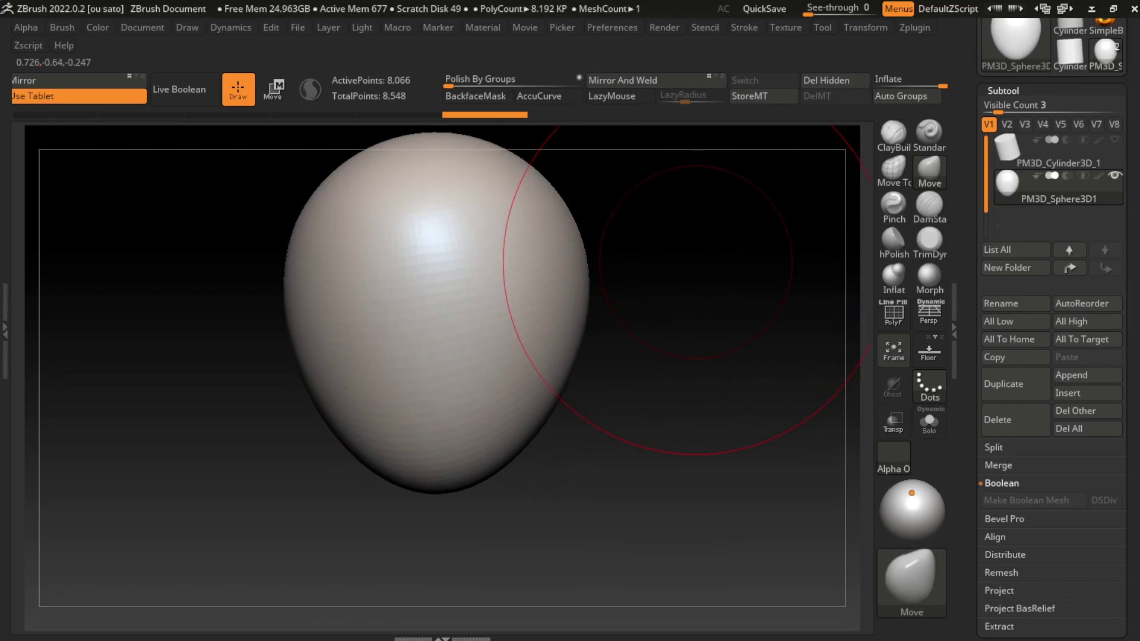
Step: Show the cylinder and move it below the sphere, tilted about 24 degrees
click(142, 27)
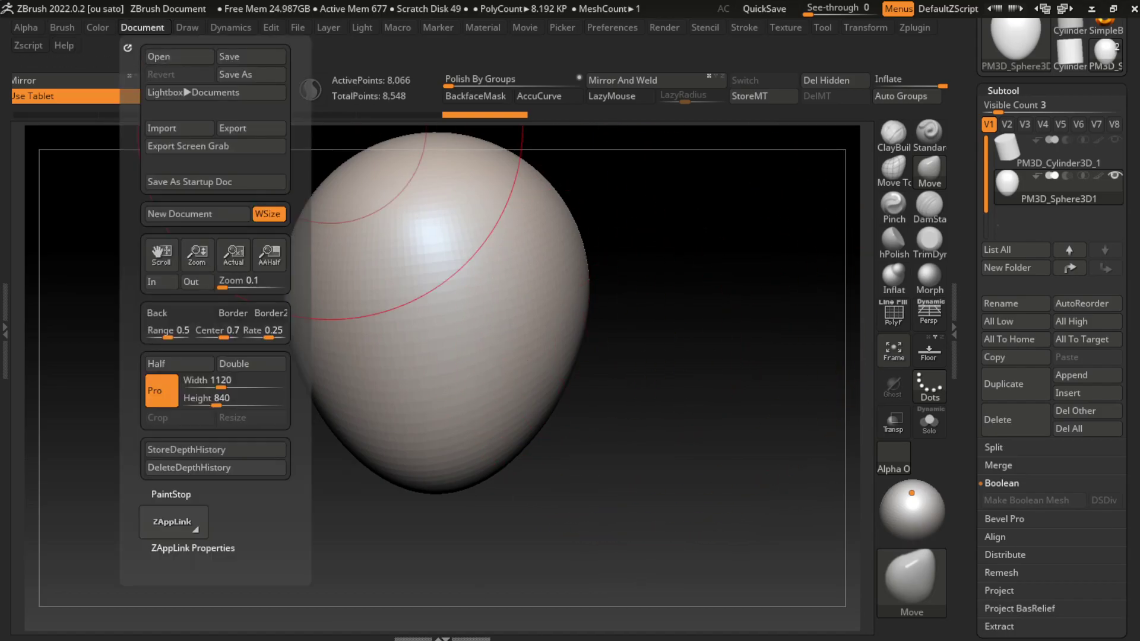
click(192, 548)
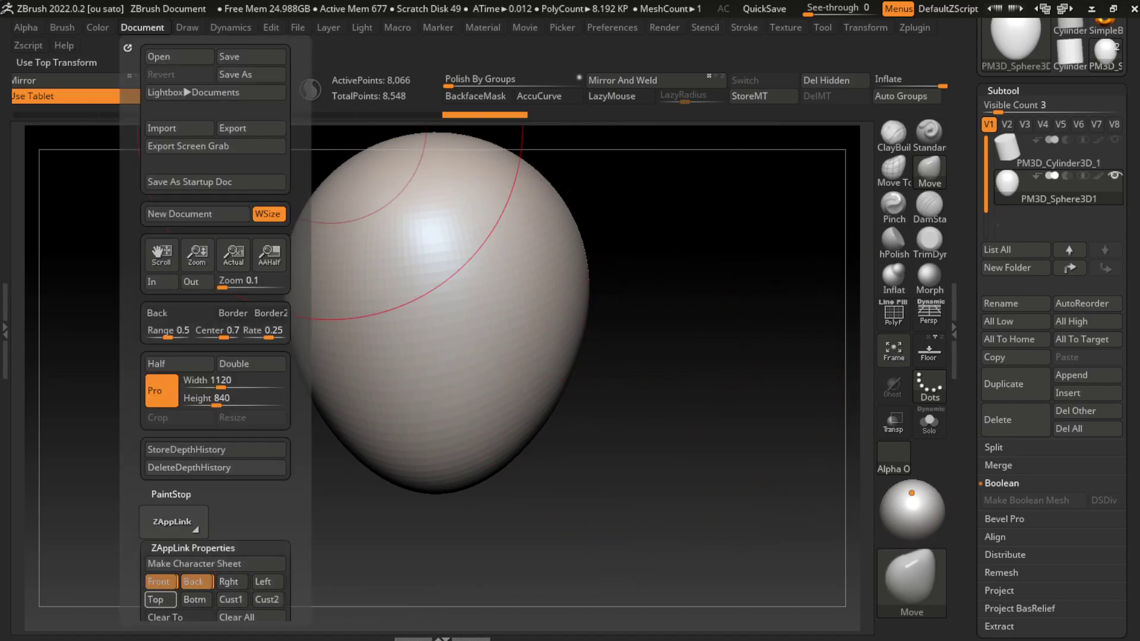
click(1057, 151)
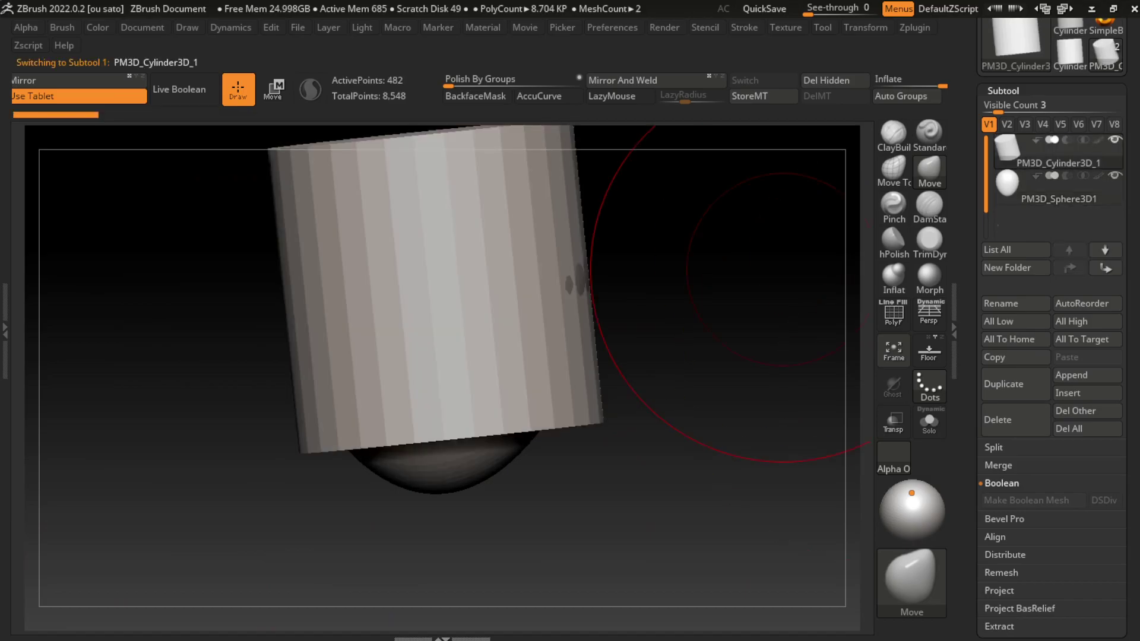
key(w)
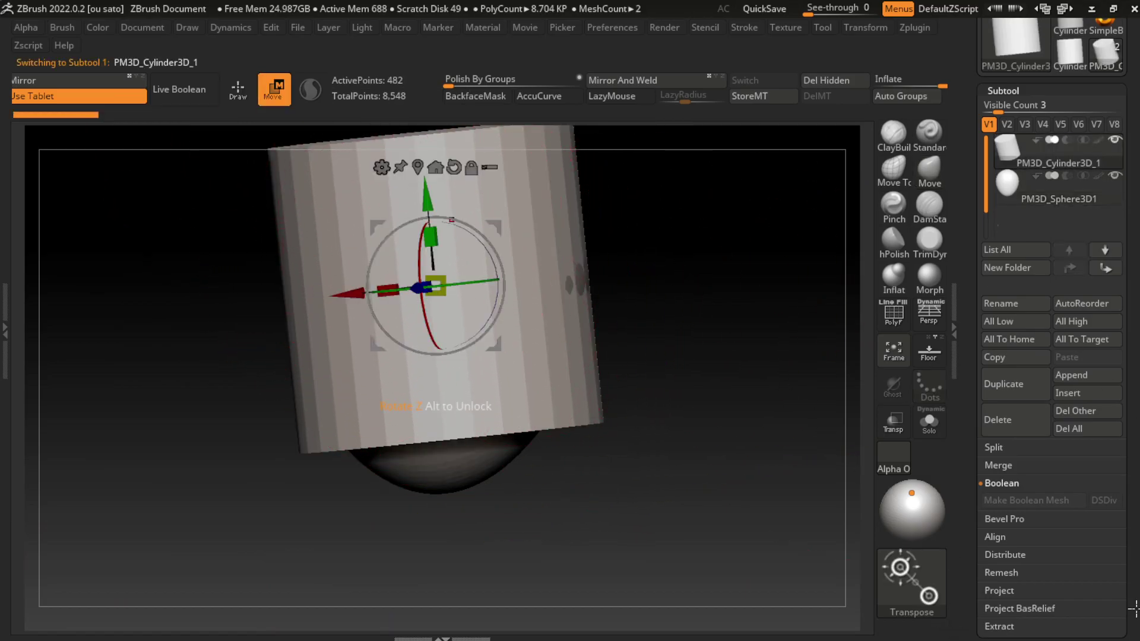
mouse_move(435, 287)
mouse_down()
mouse_move(437, 501)
mouse_move(459, 522)
mouse_move(415, 486)
mouse_move(451, 427)
mouse_up()
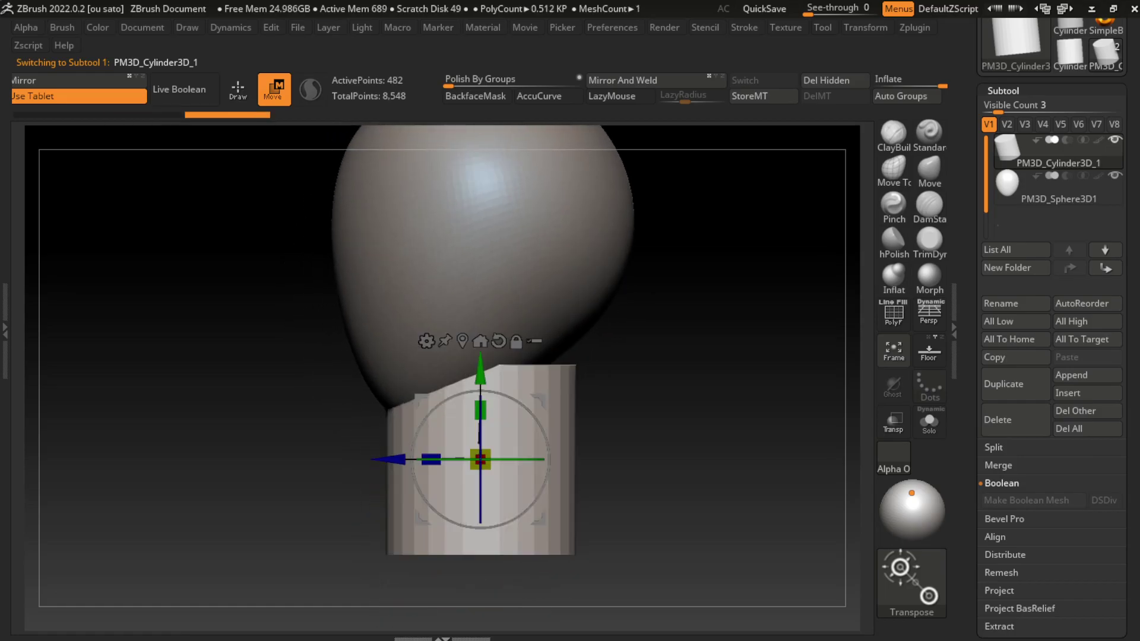
drag(477, 525, 480, 567)
drag(481, 459, 539, 382)
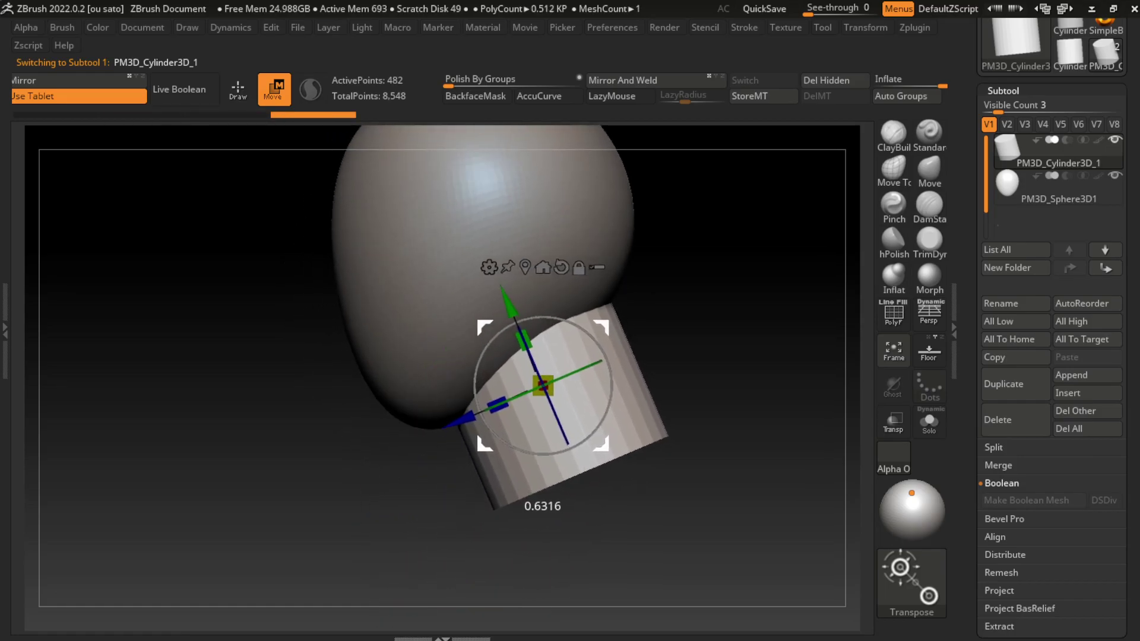
Step: Frame the whole model and fine-tune the neck's position under the egg
drag(742, 415, 683, 380)
click(143, 27)
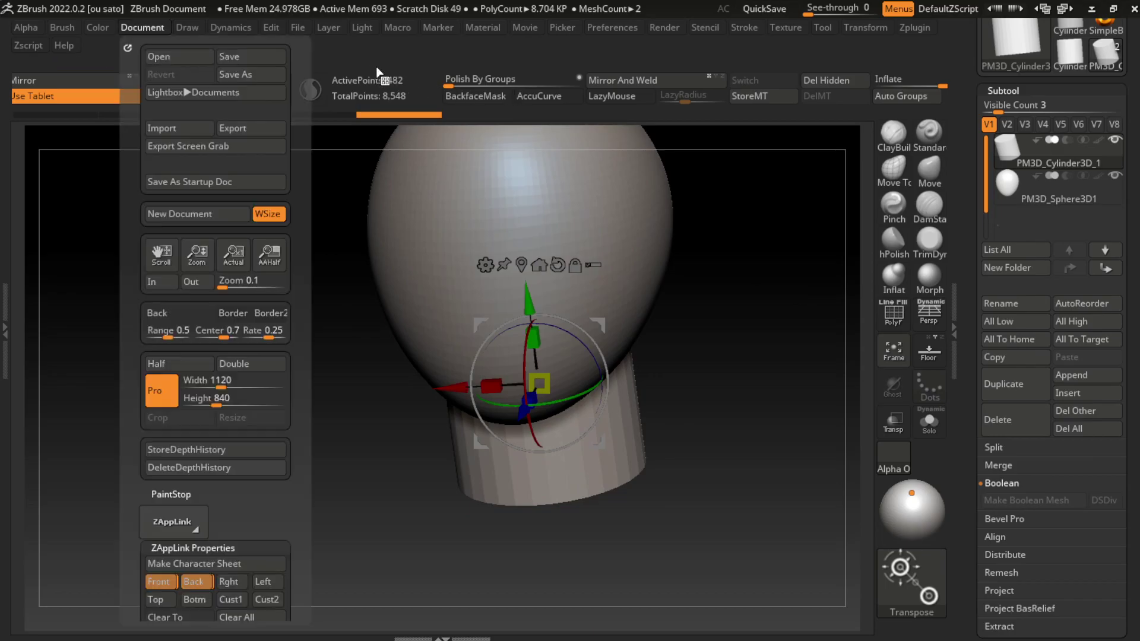
key(f)
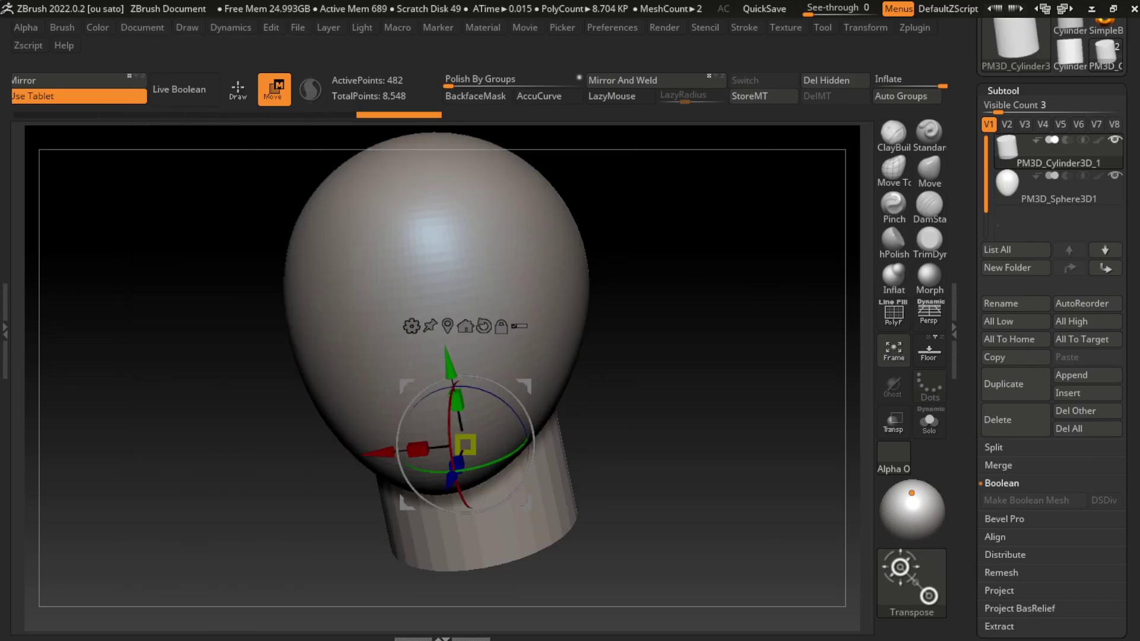
drag(456, 404, 451, 375)
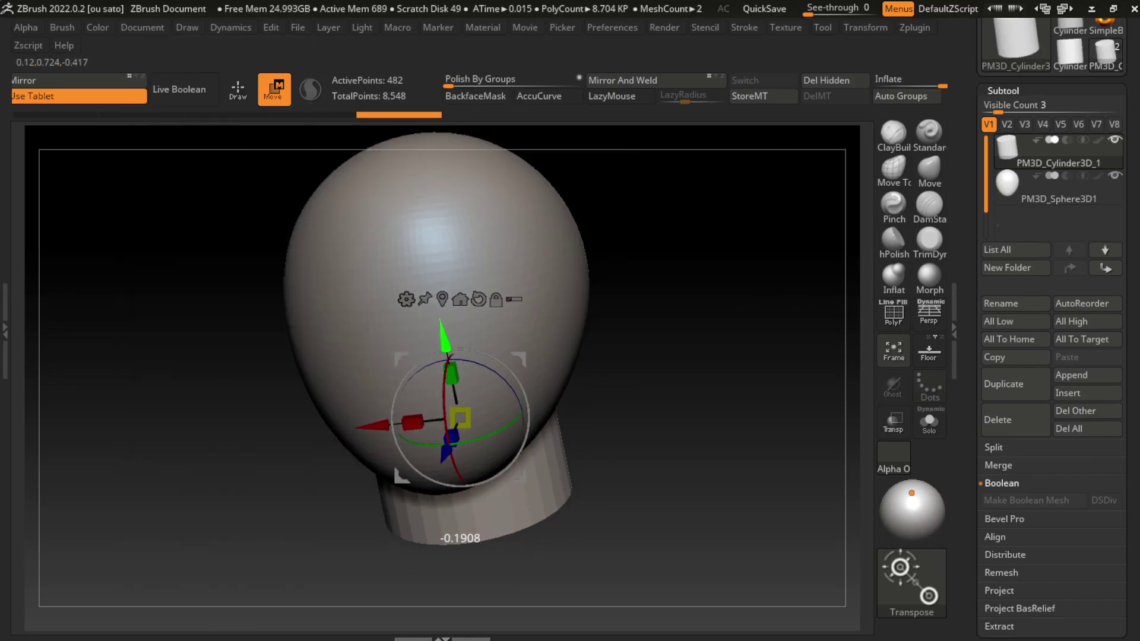
key(ctrl+z)
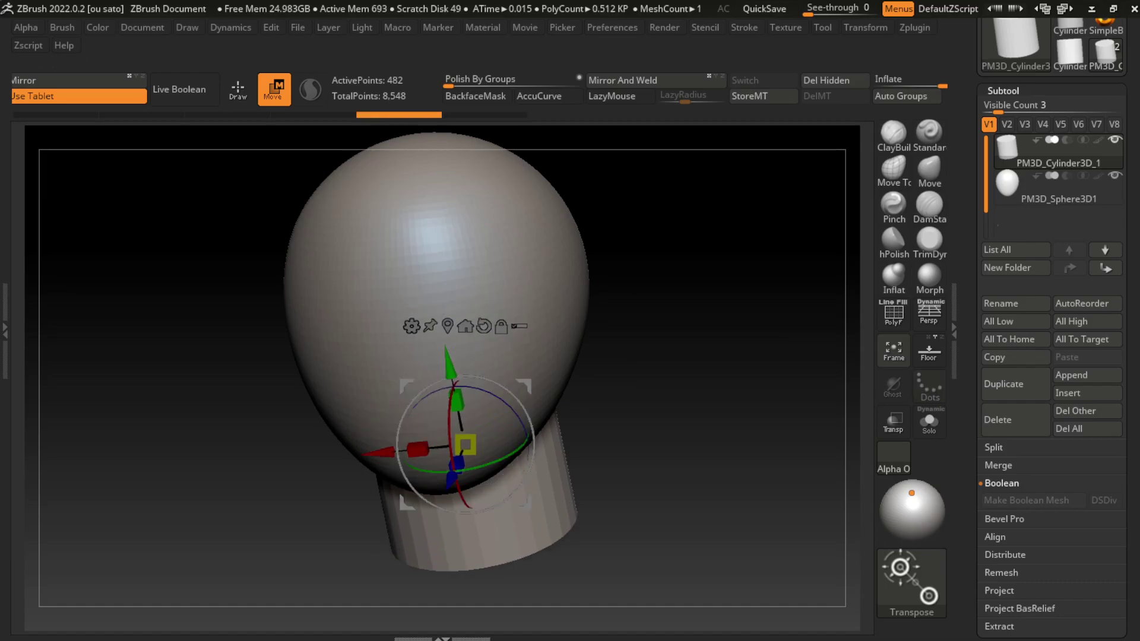
click(1087, 392)
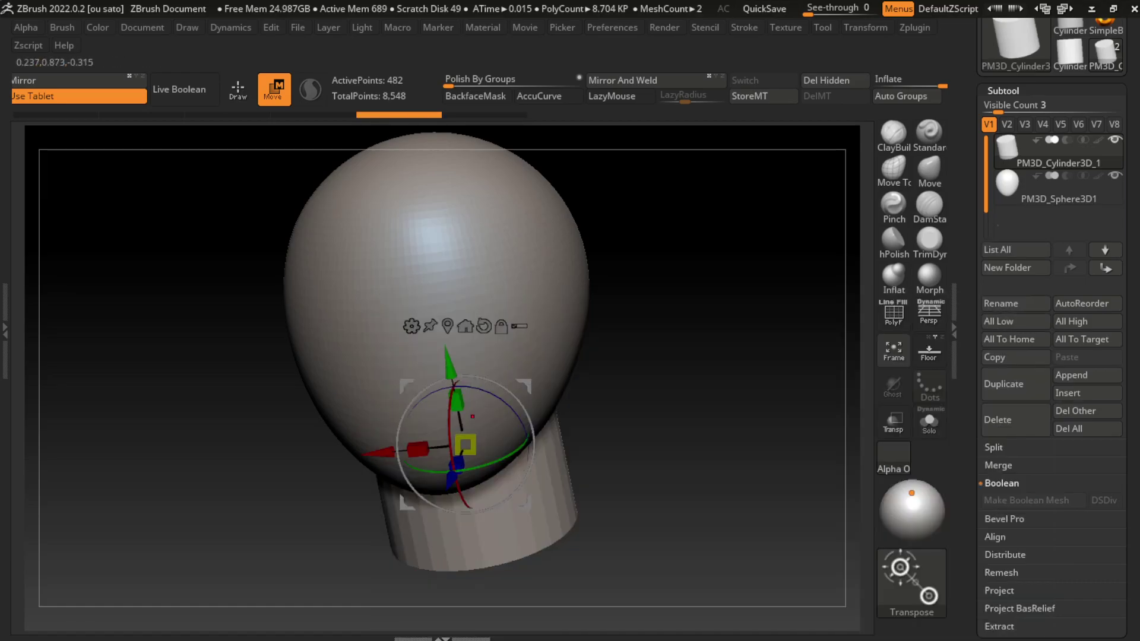
Step: Insert a new sphere subtool and move it below the head
click(1087, 392)
click(428, 396)
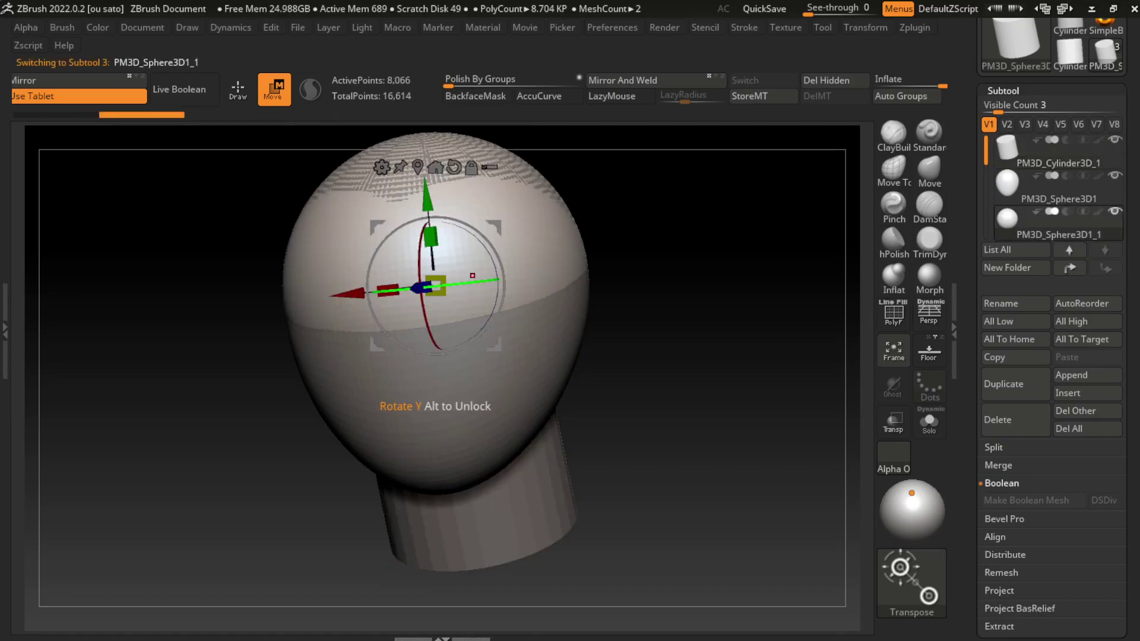
drag(428, 270, 465, 571)
alt+drag(742, 415, 725, 279)
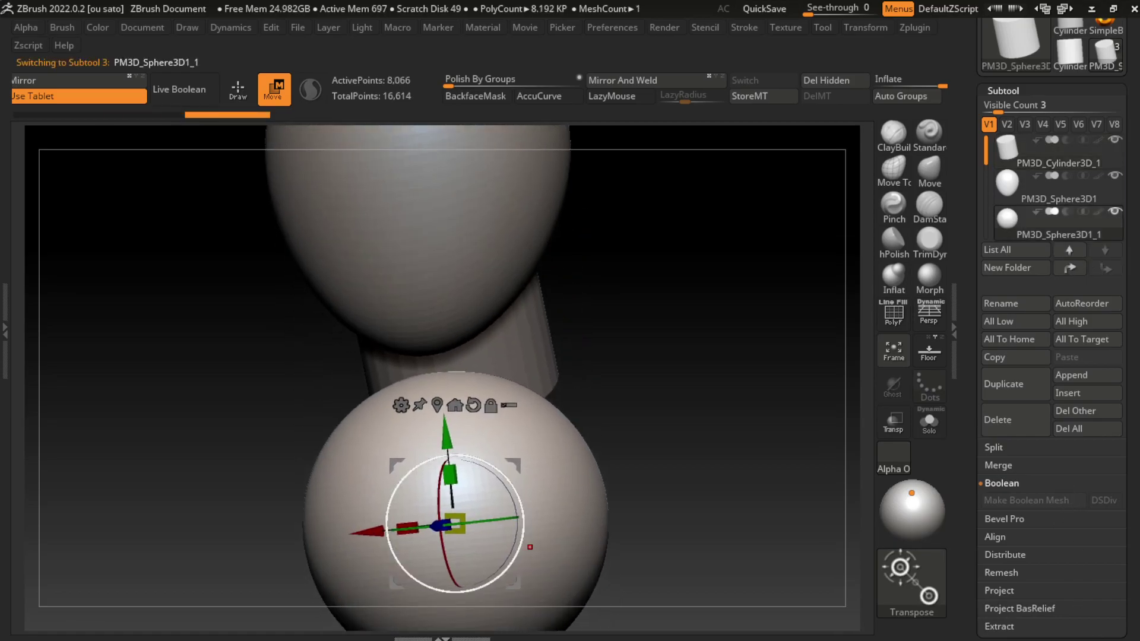
Step: Widen, enlarge and tilt the lower sphere into shoulders beneath the neck
drag(407, 527, 249, 527)
drag(772, 267, 623, 267)
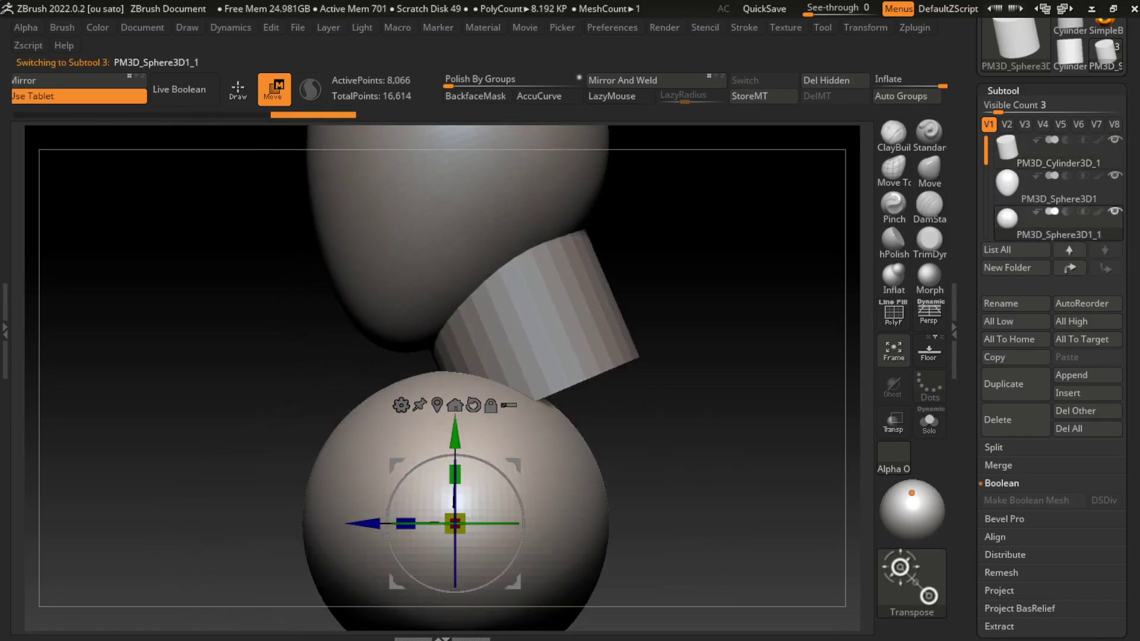
drag(365, 524, 504, 523)
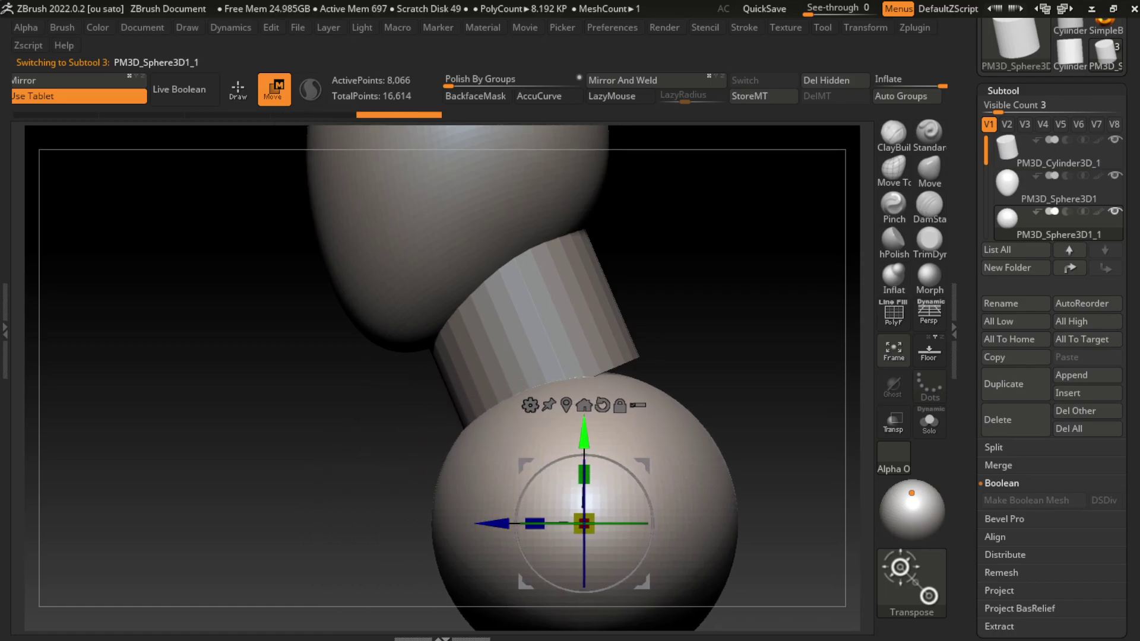
drag(584, 523, 597, 474)
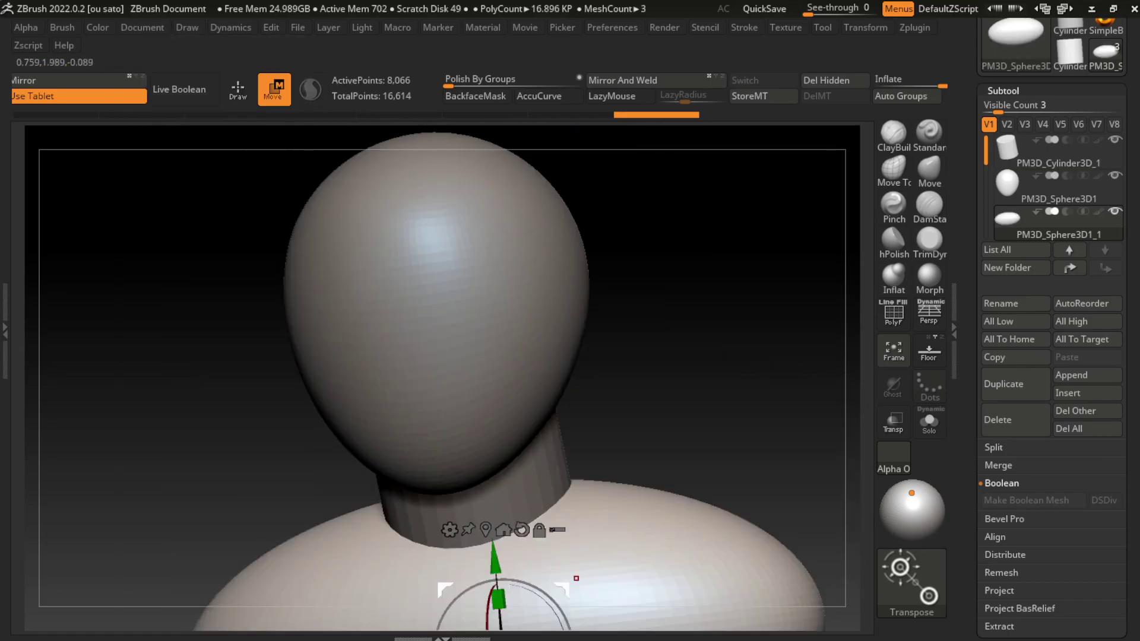
drag(576, 578, 587, 584)
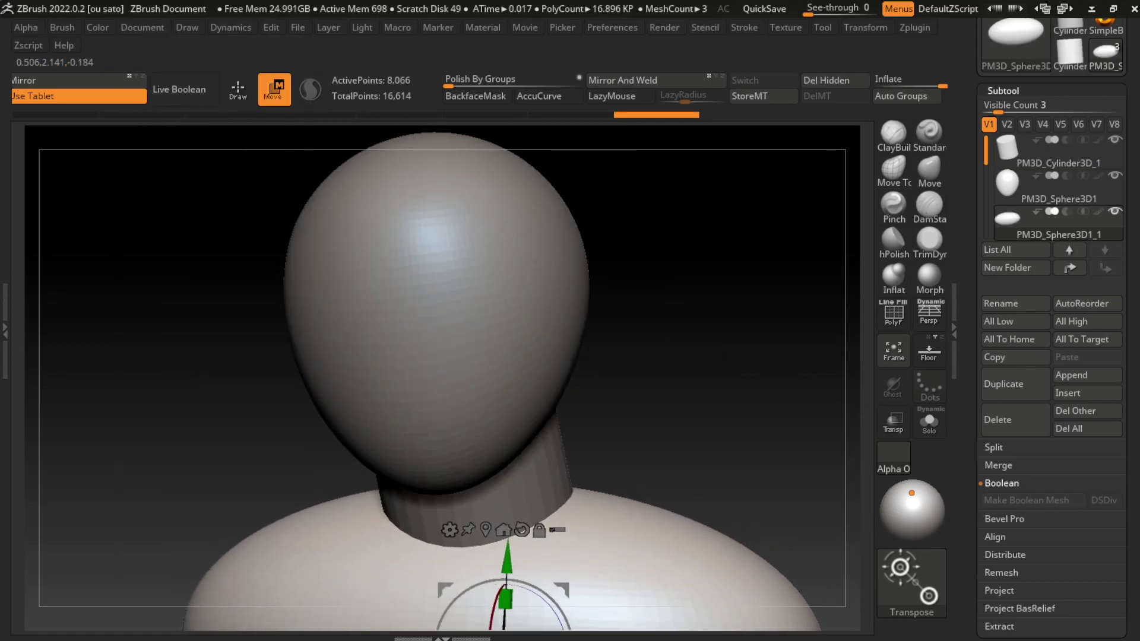
mouse_move(505, 599)
mouse_down()
mouse_move(507, 585)
mouse_move(504, 624)
mouse_up()
Step: Select the head sphere, Del Lower its subdivisions, and load the DamStandard brush
alt+click(436, 285)
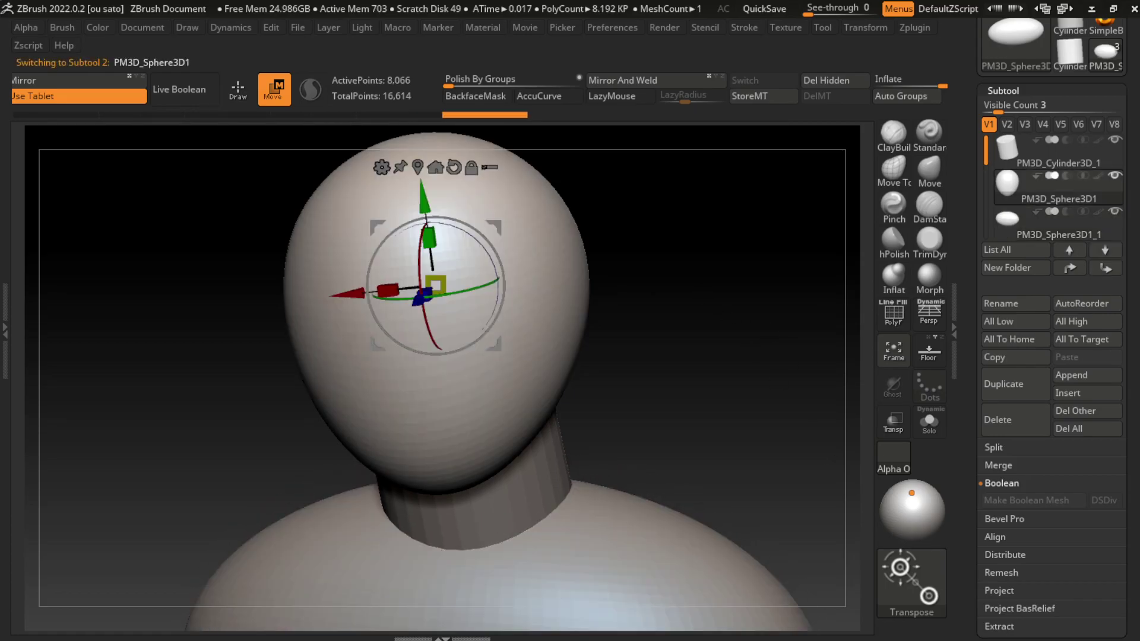
click(1008, 199)
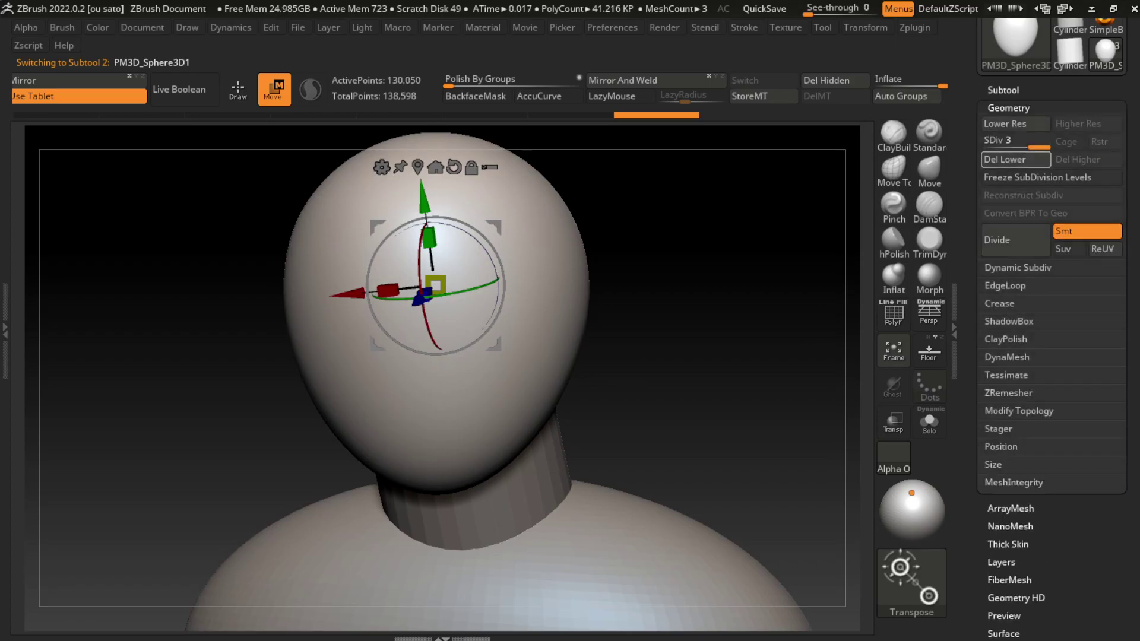
click(1004, 159)
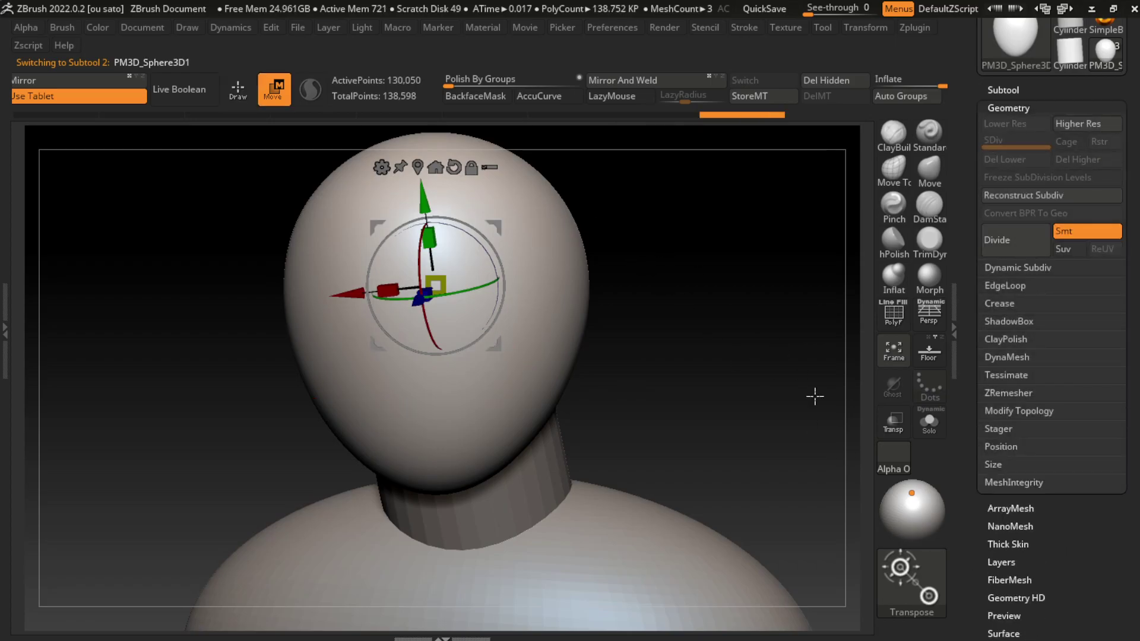
key(q)
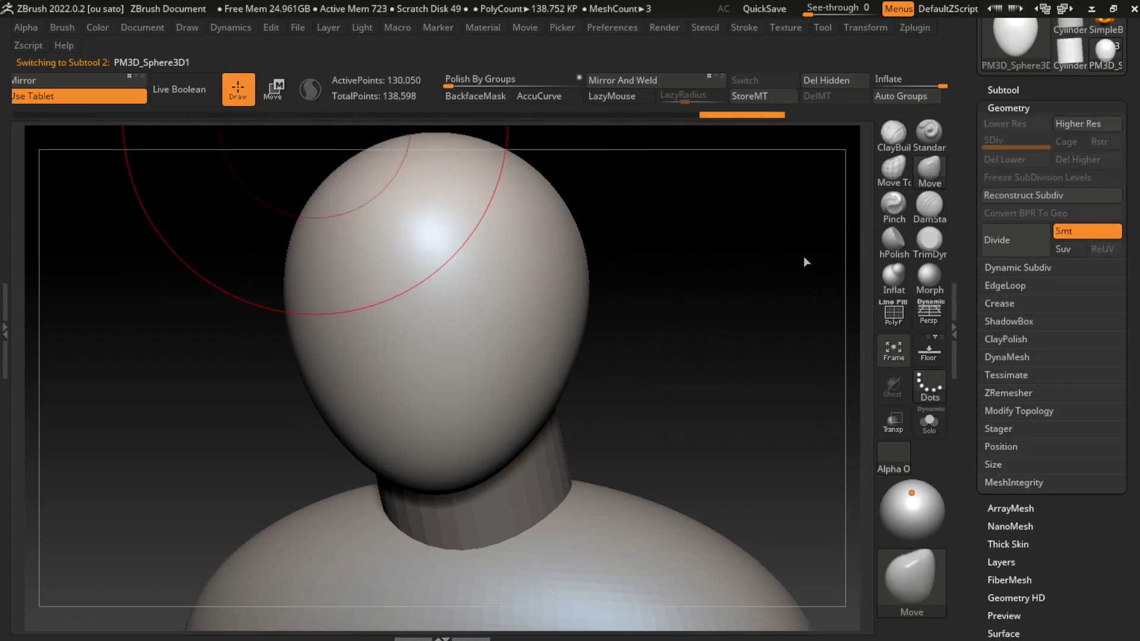
click(929, 205)
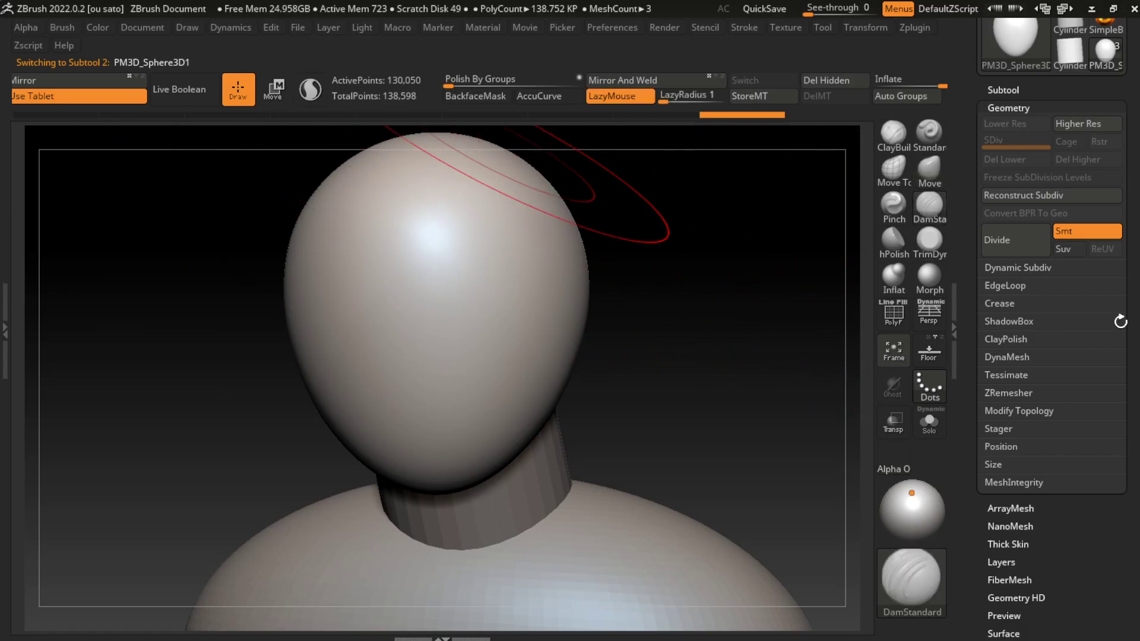
click(310, 89)
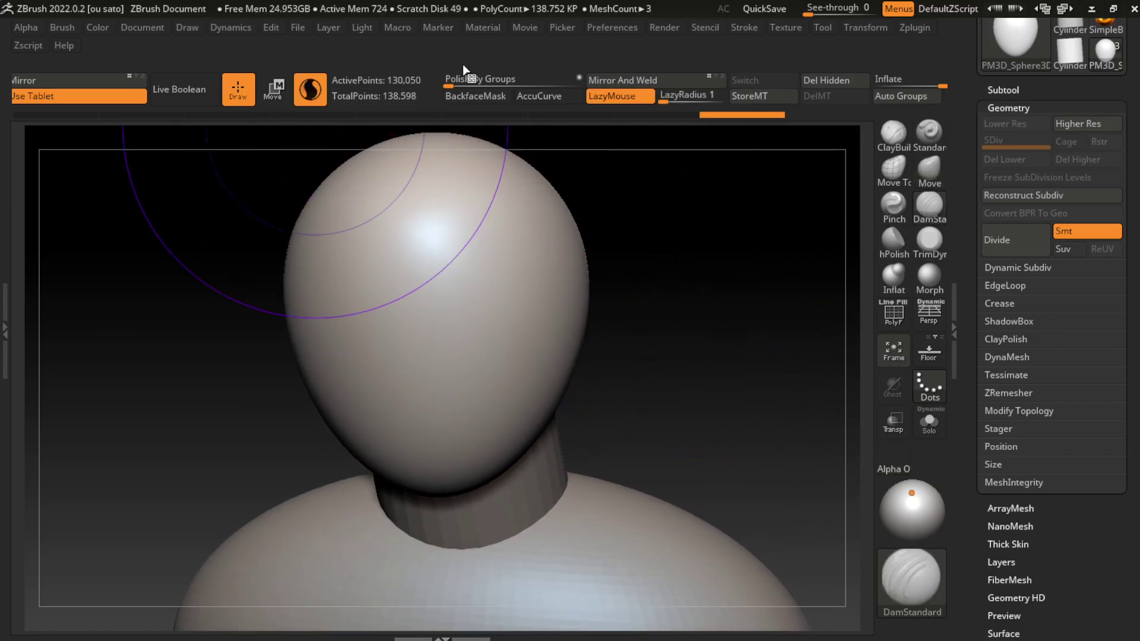
click(143, 27)
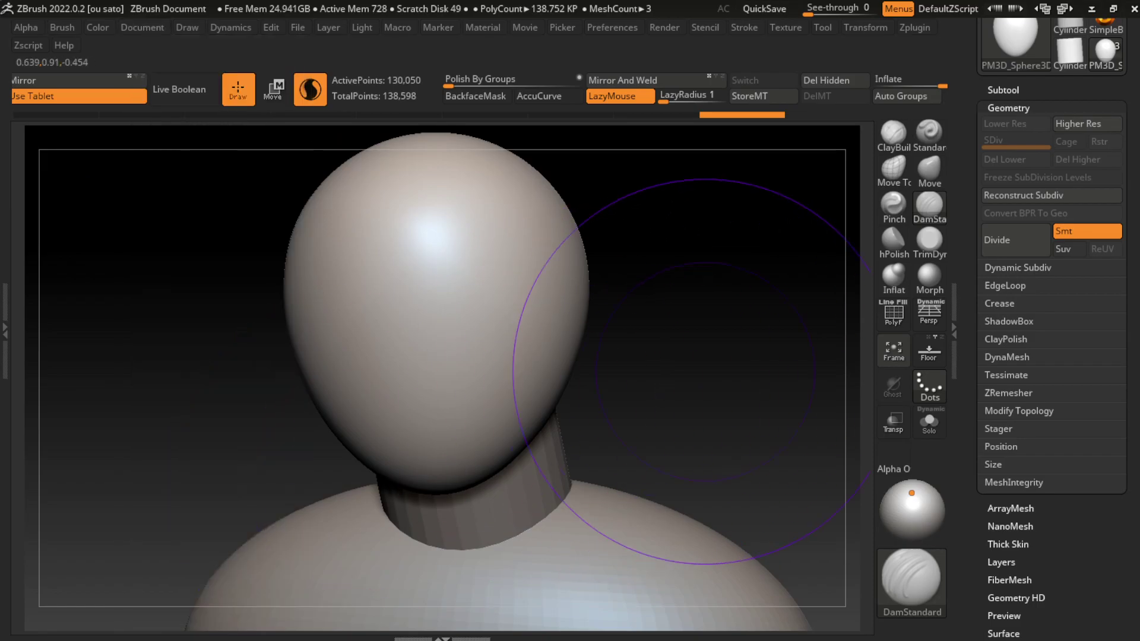
key(s)
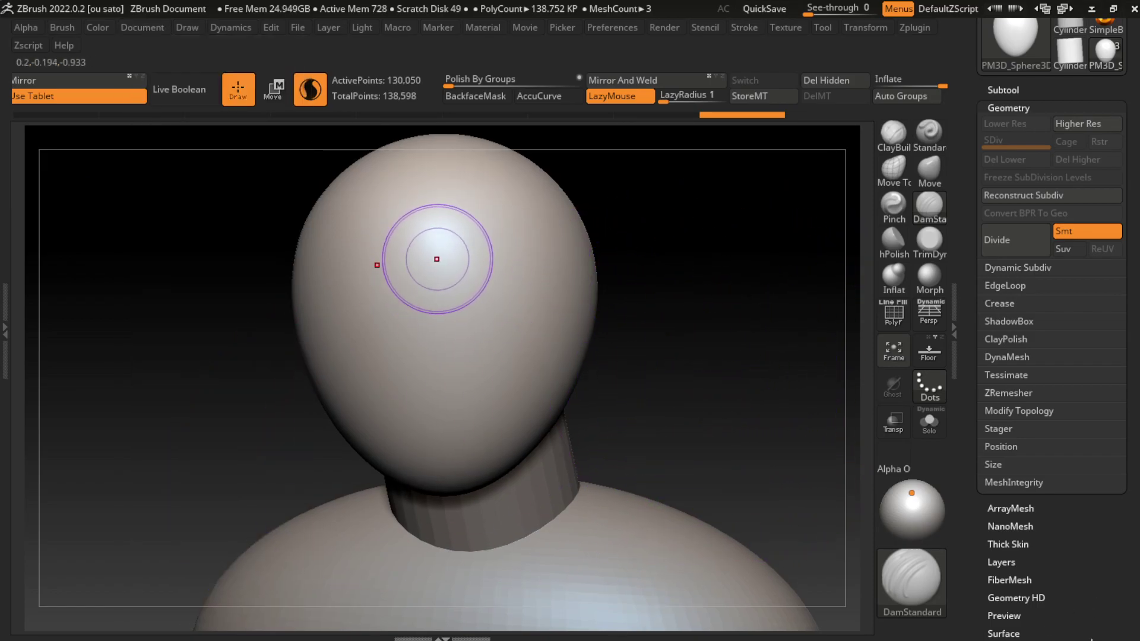
Step: Carve mirrored dents and creases above the eyes with DamStandard
drag(431, 262, 421, 277)
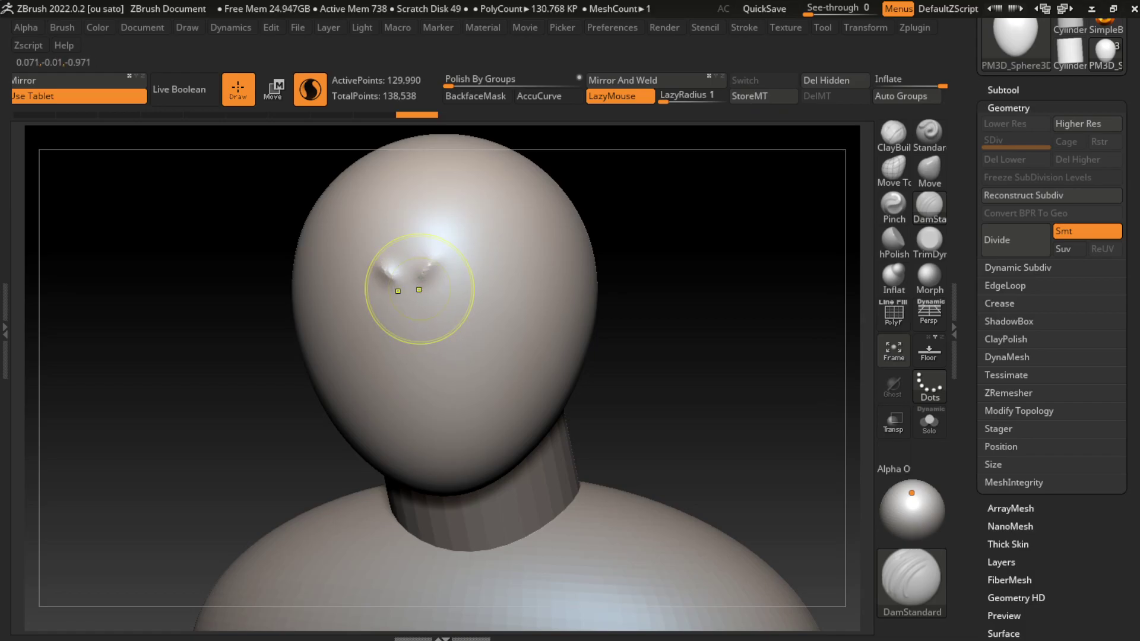
key(ctrl+z)
key(l)
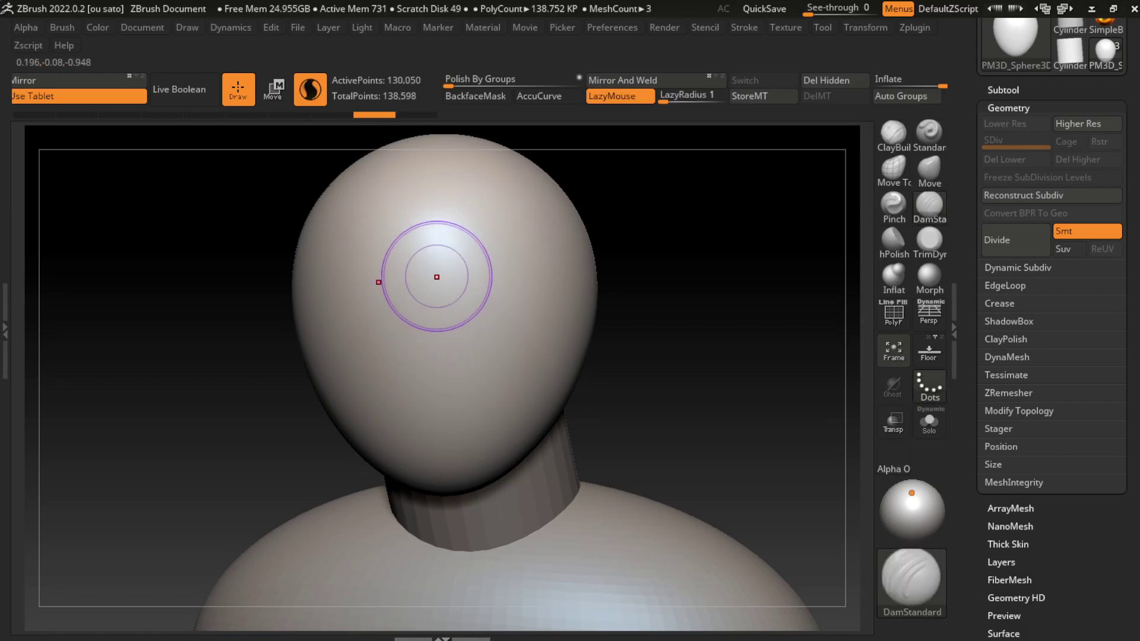
click(435, 268)
click(440, 315)
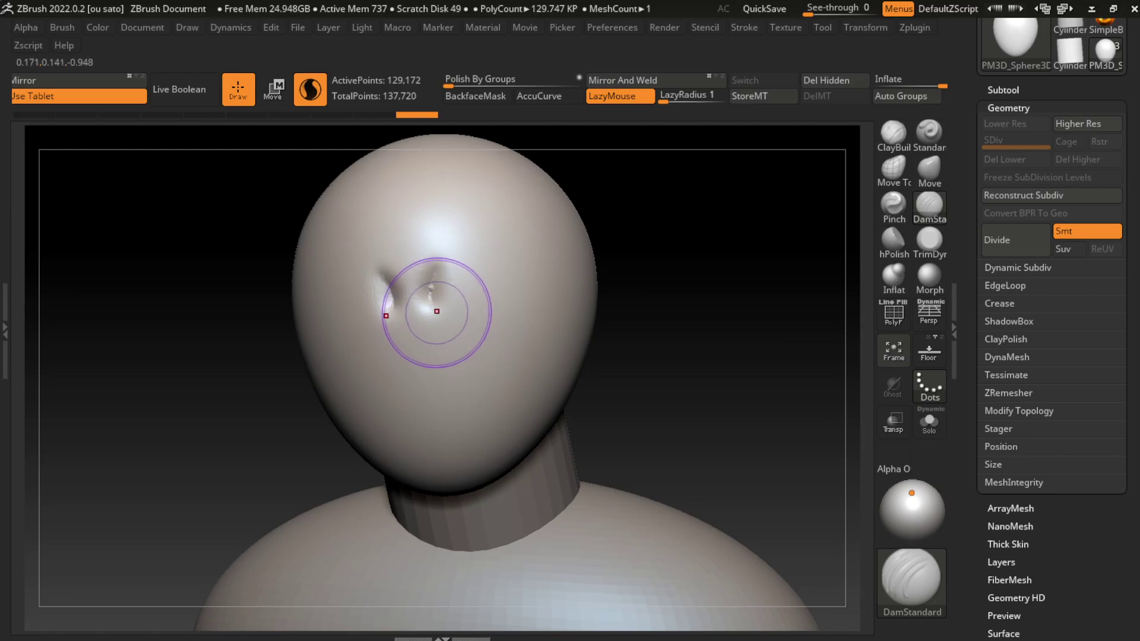
click(446, 313)
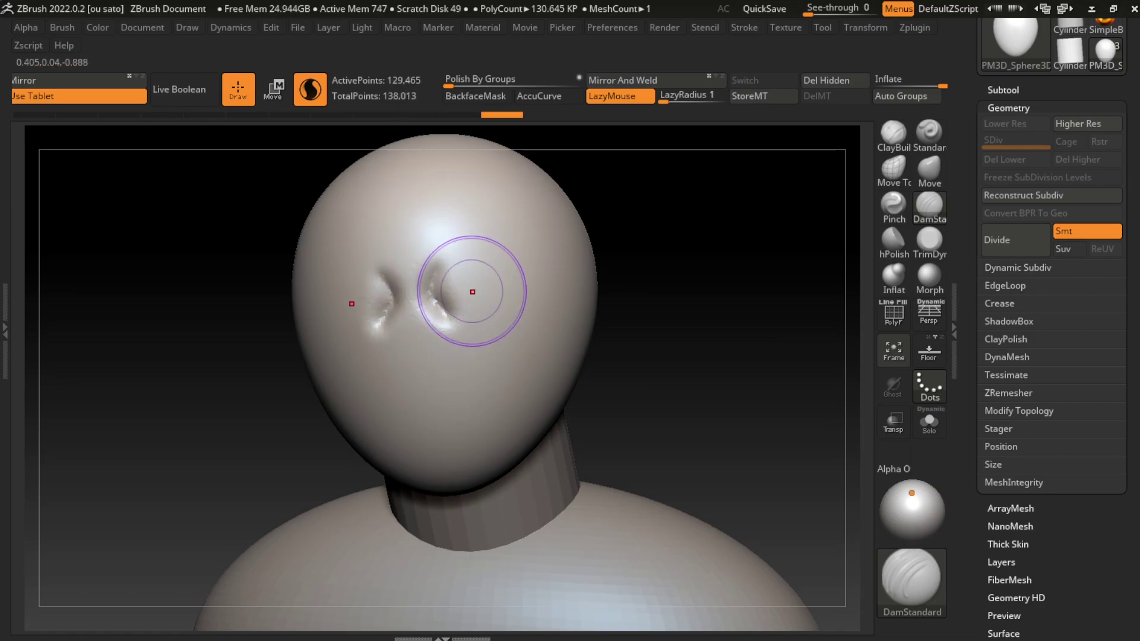
drag(456, 292, 492, 270)
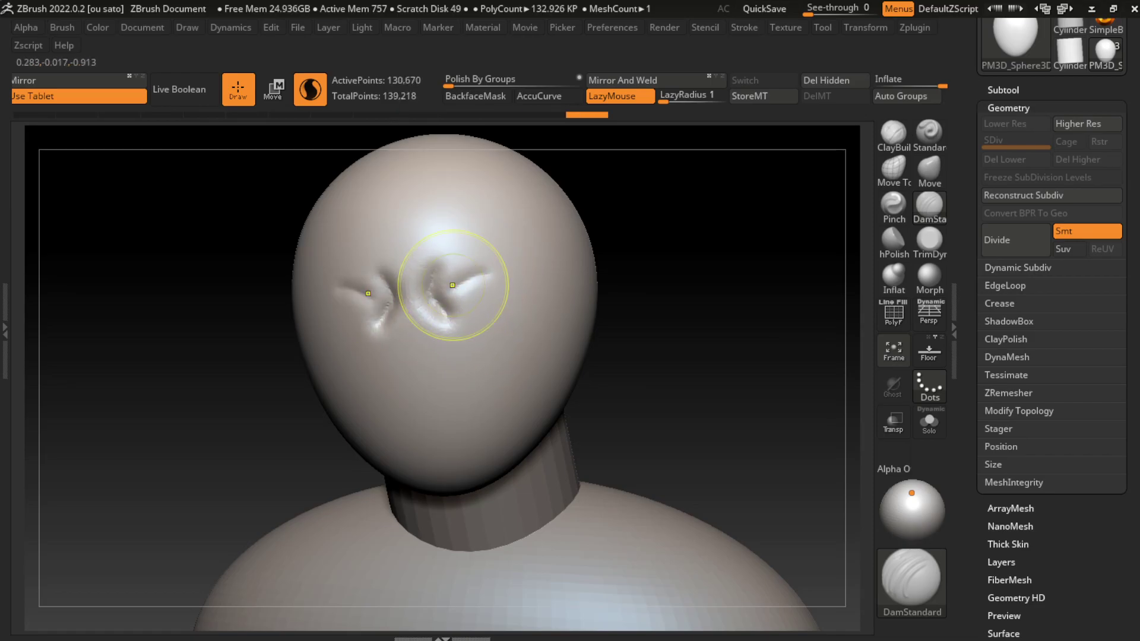
key(ctrl+z)
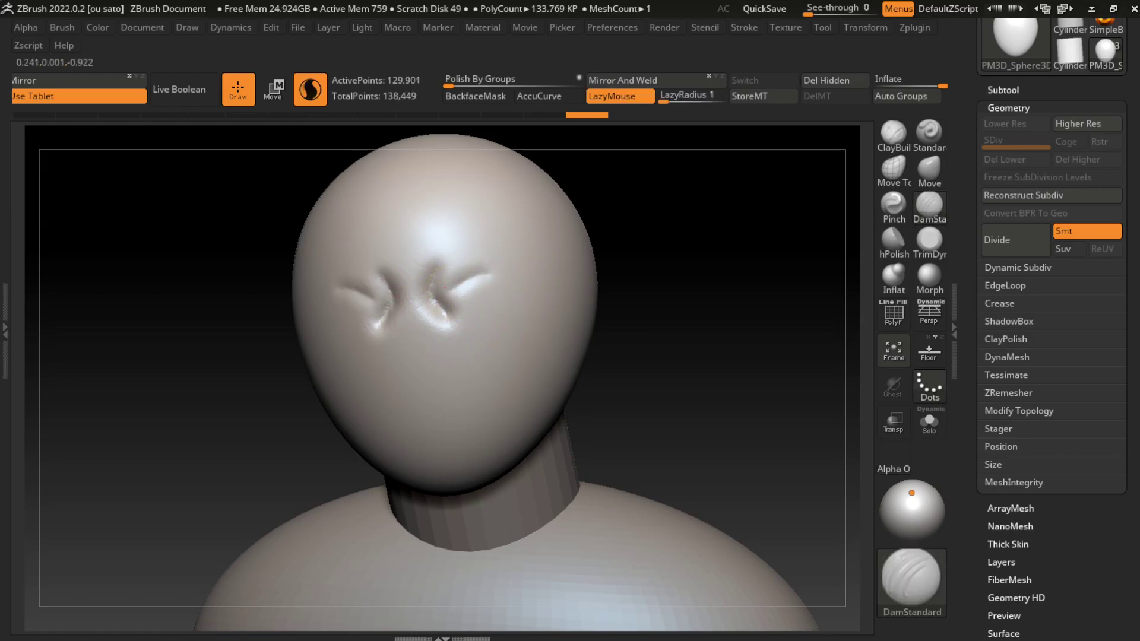
key(ctrl+z)
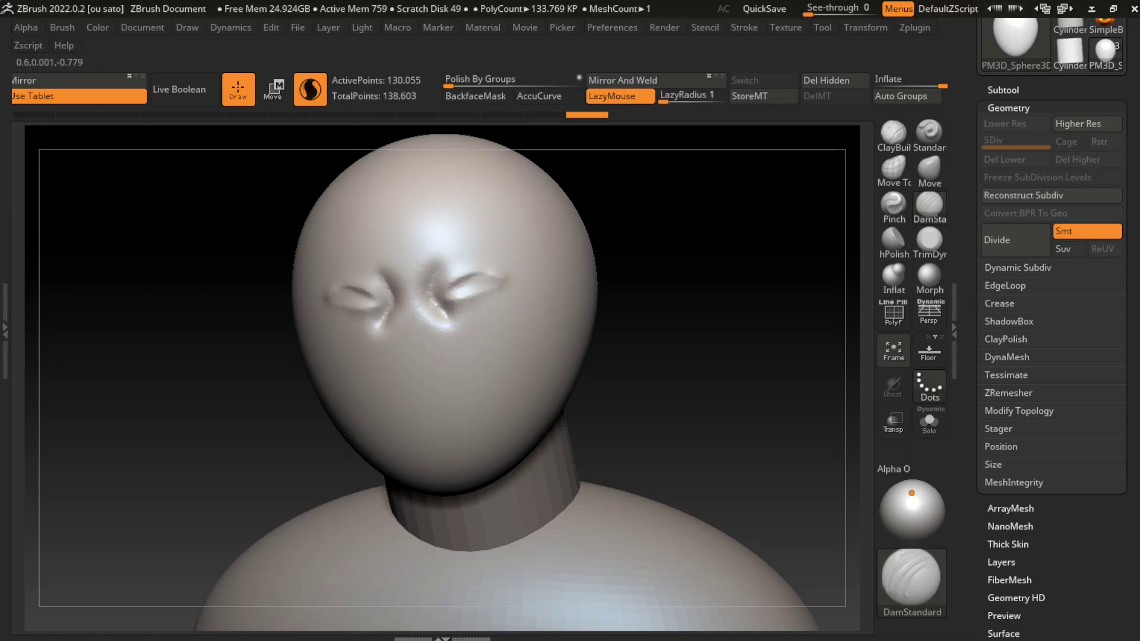
drag(400, 399, 427, 319)
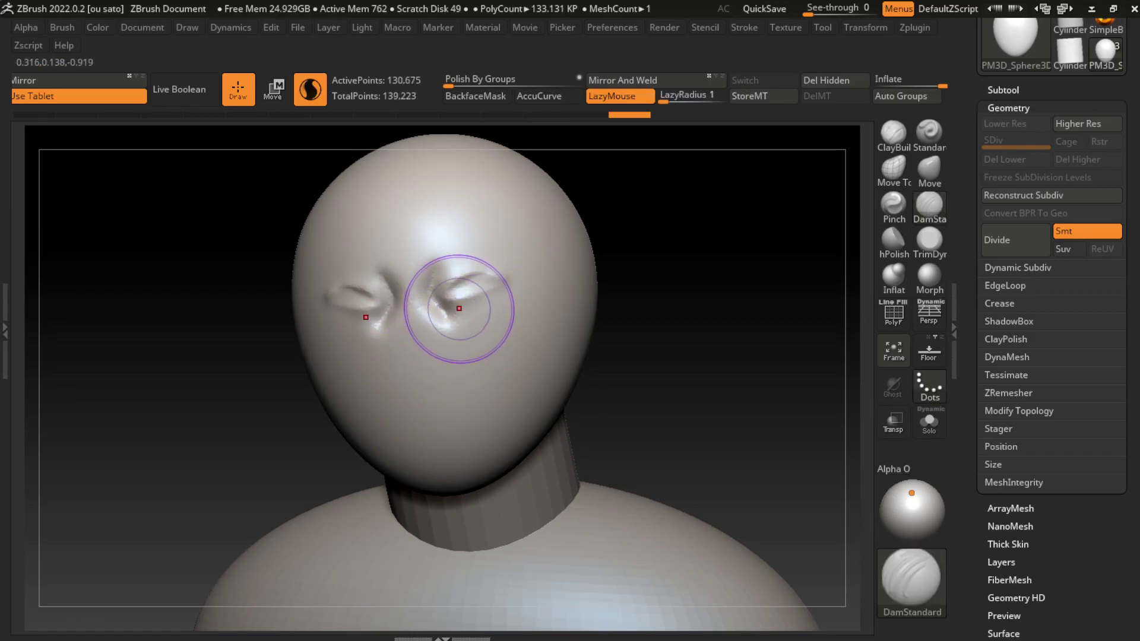
Step: Build up clay for the nose and mouth with ClayBuildup
click(893, 132)
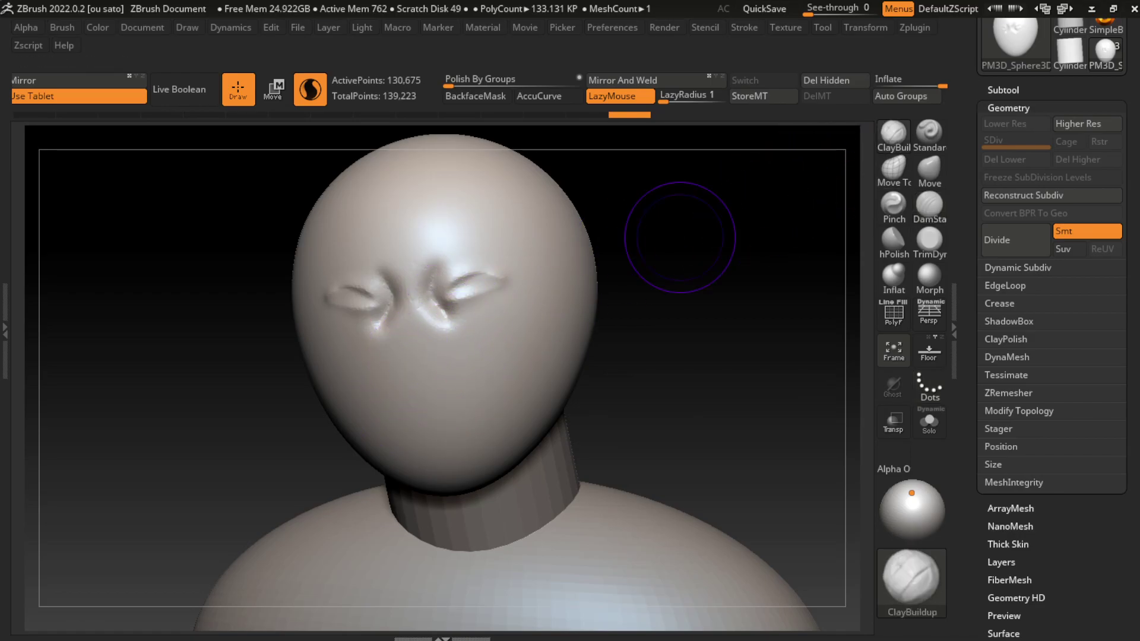
mouse_move(403, 359)
mouse_down()
mouse_move(383, 333)
mouse_move(406, 349)
mouse_move(408, 305)
mouse_up()
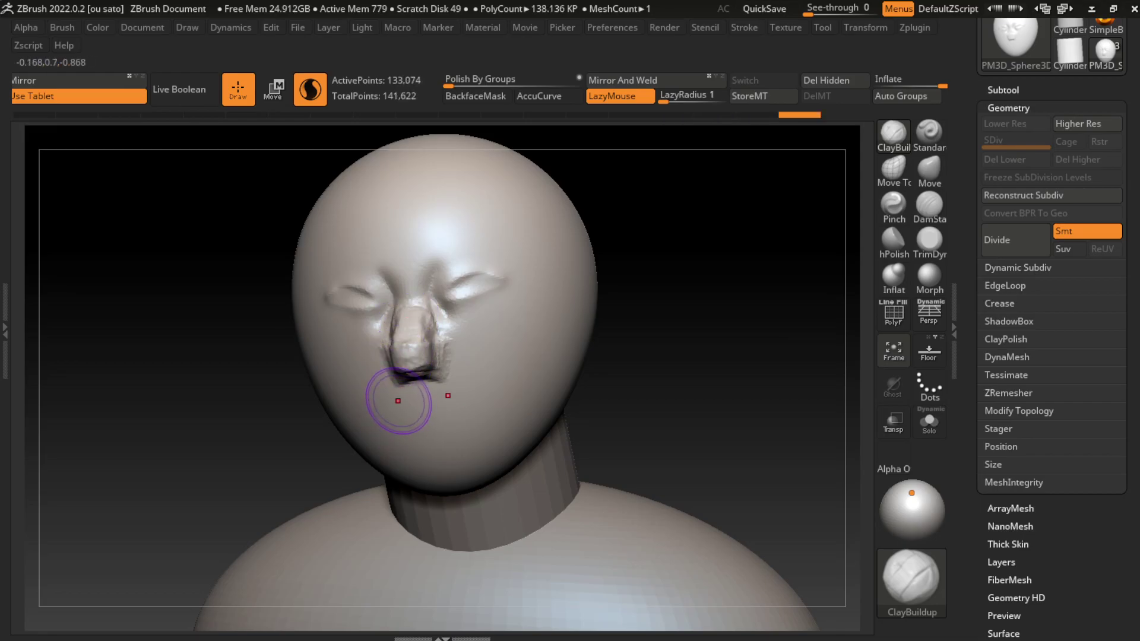
drag(402, 382, 409, 308)
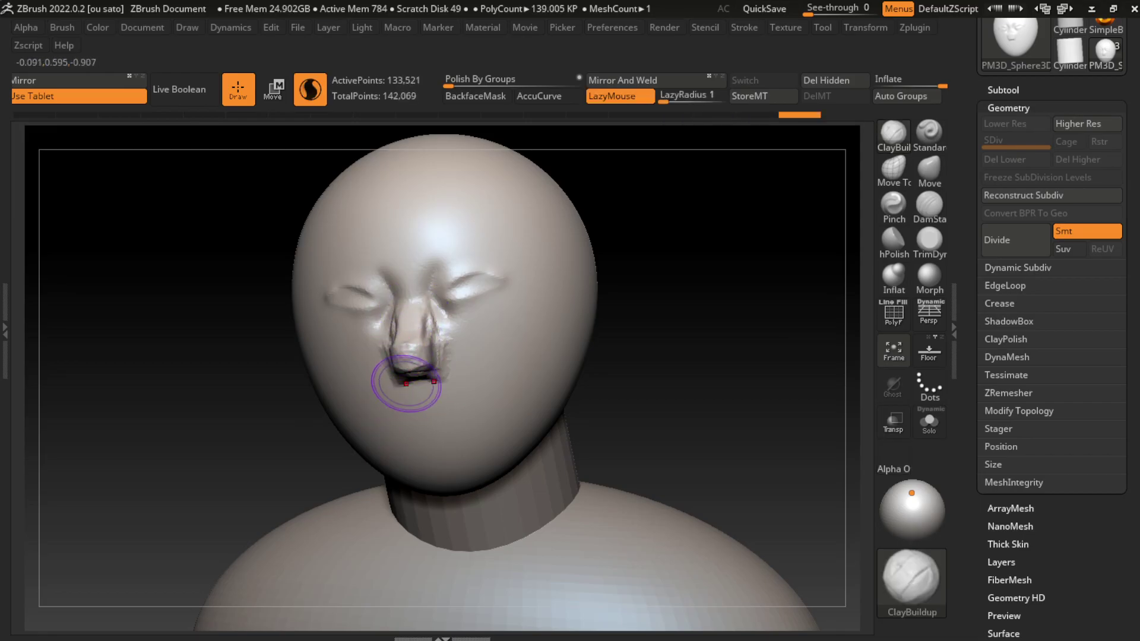
mouse_move(425, 376)
mouse_down()
mouse_move(452, 356)
mouse_move(418, 362)
mouse_up()
Step: Cut mirrored DamStandard creases down the cheeks and add clay beside them
click(930, 205)
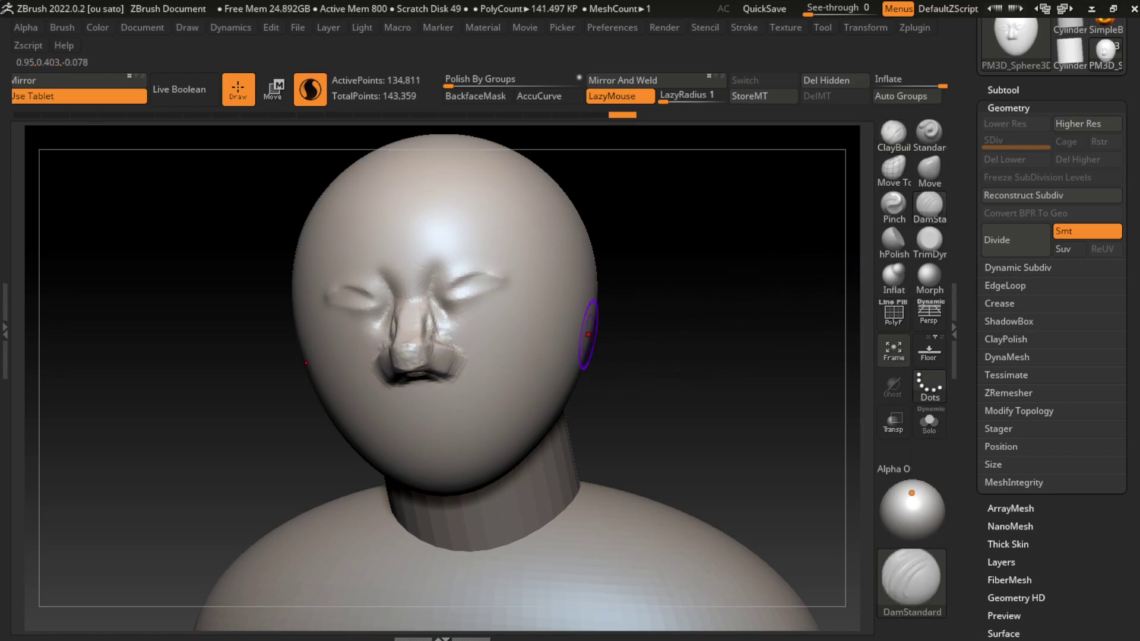
drag(472, 355, 486, 363)
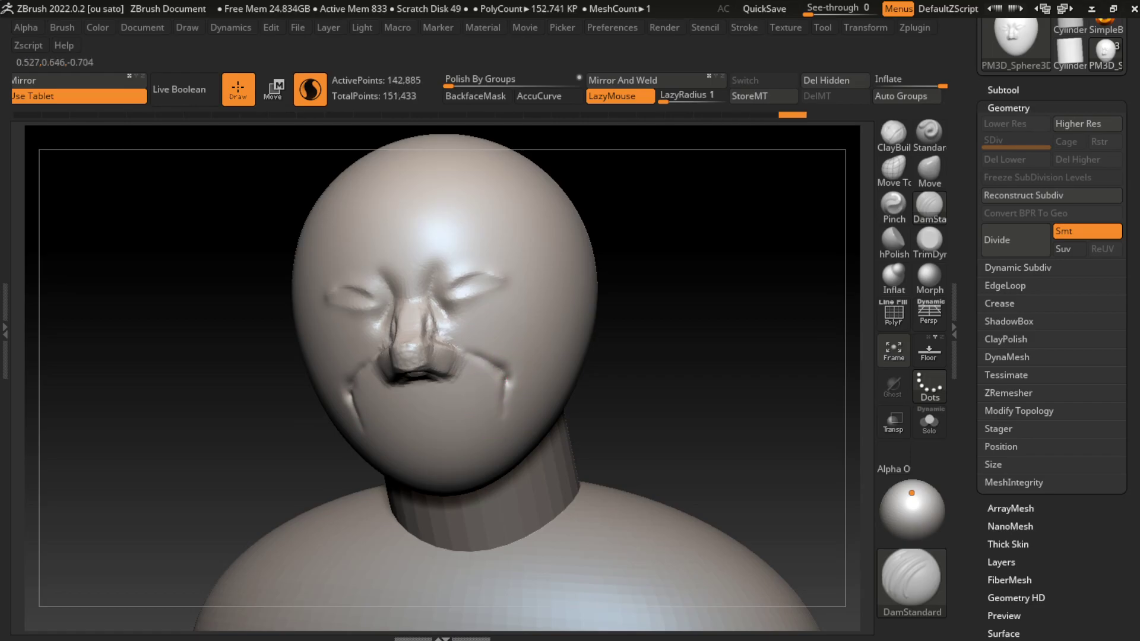
key(ctrl+z)
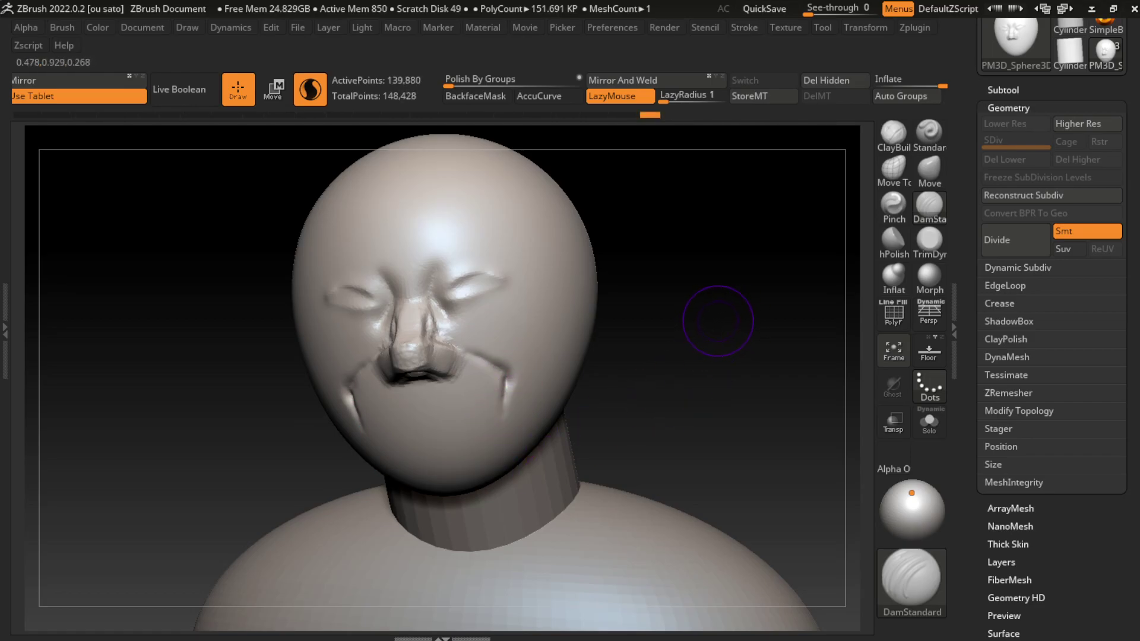
click(893, 132)
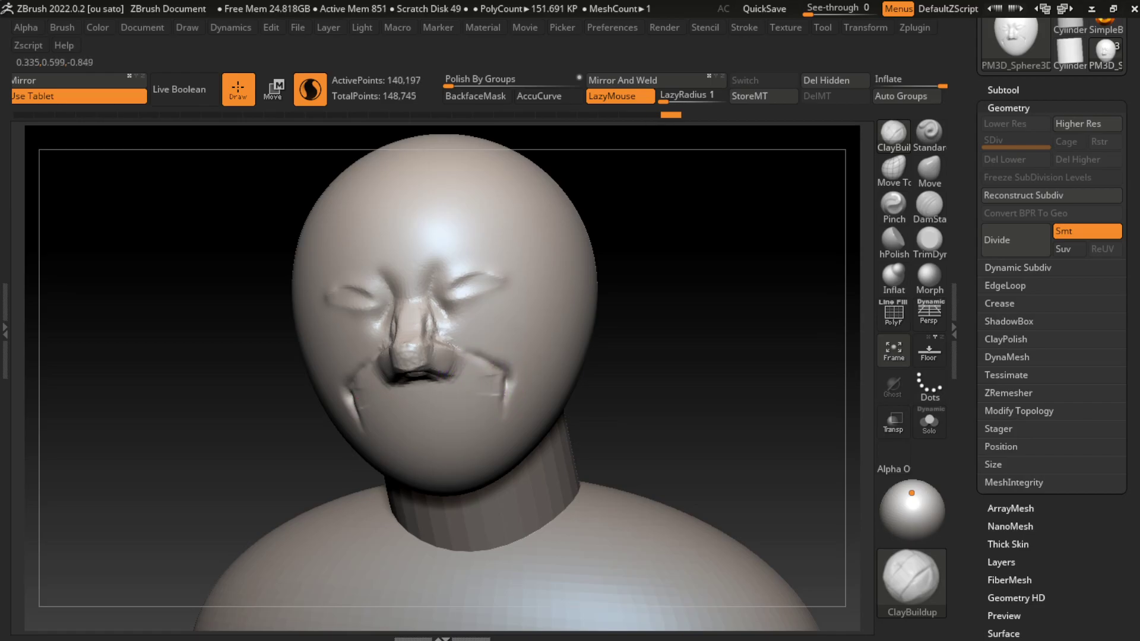
drag(471, 382, 483, 376)
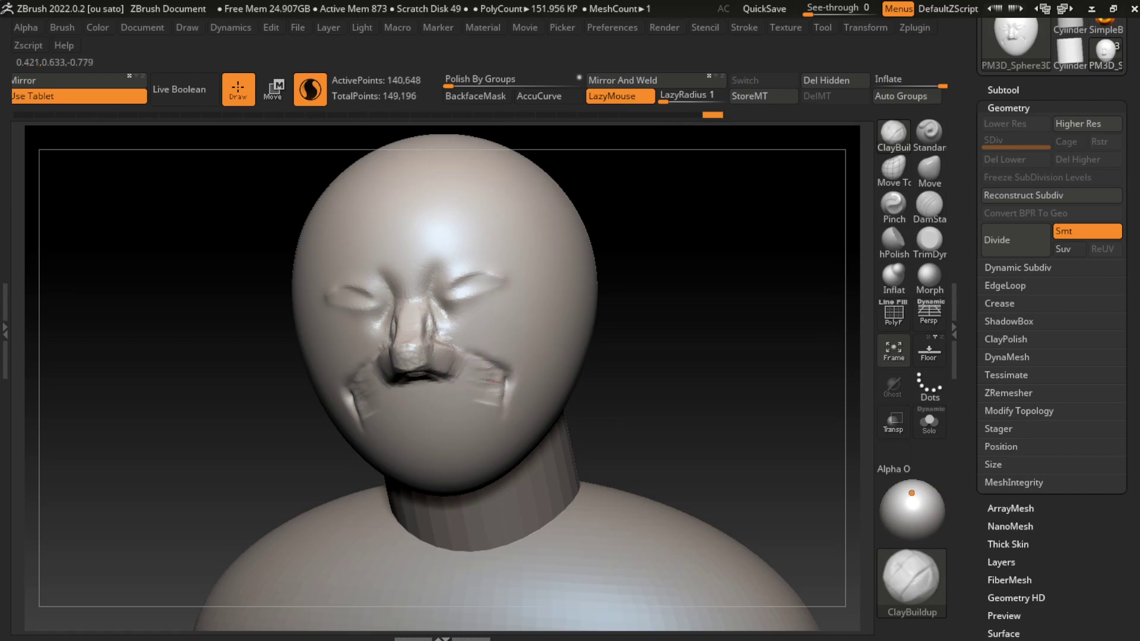
Step: Reshape the chin and lower lip with the ClayBuildup brush
click(930, 205)
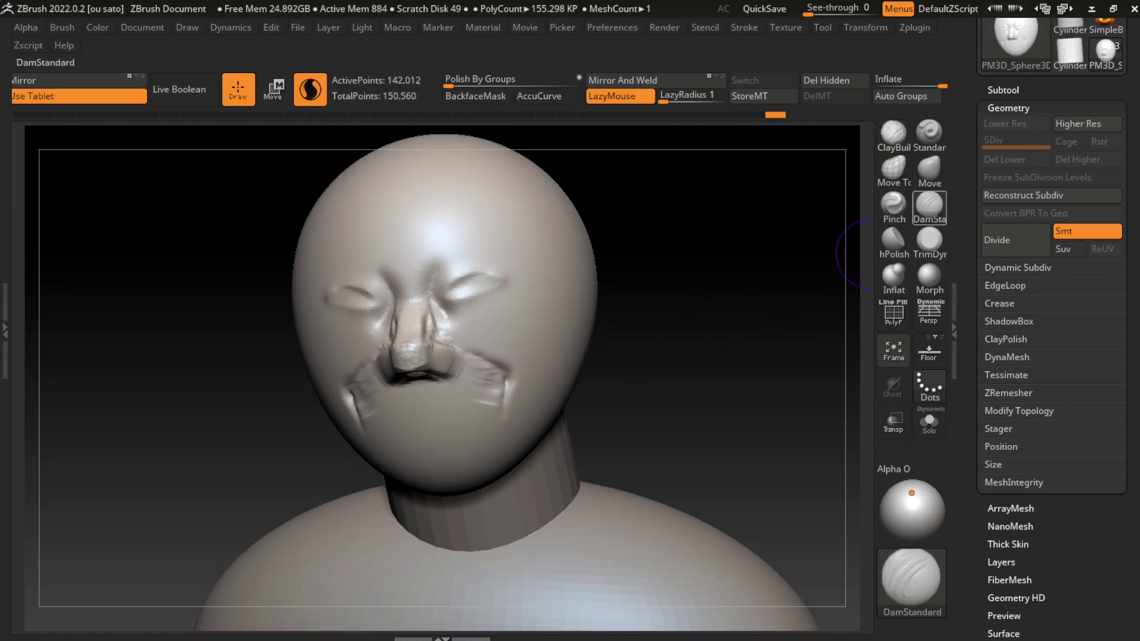
key(b)
key(c)
key(b)
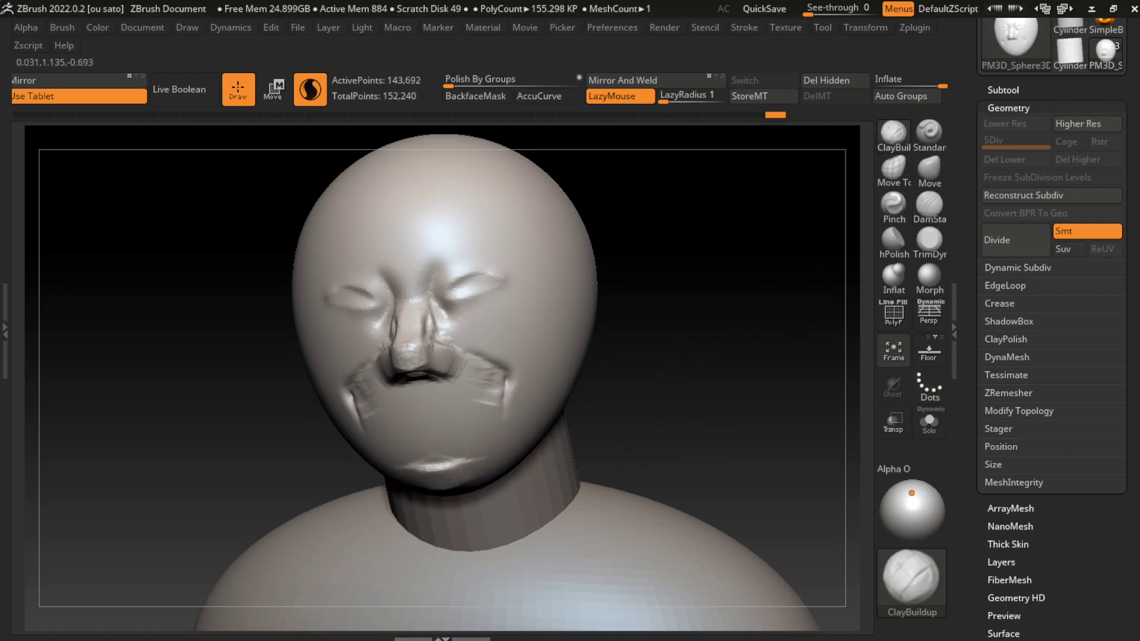
mouse_move(416, 478)
mouse_down()
mouse_move(479, 476)
mouse_move(467, 451)
mouse_move(435, 458)
mouse_move(602, 429)
mouse_up()
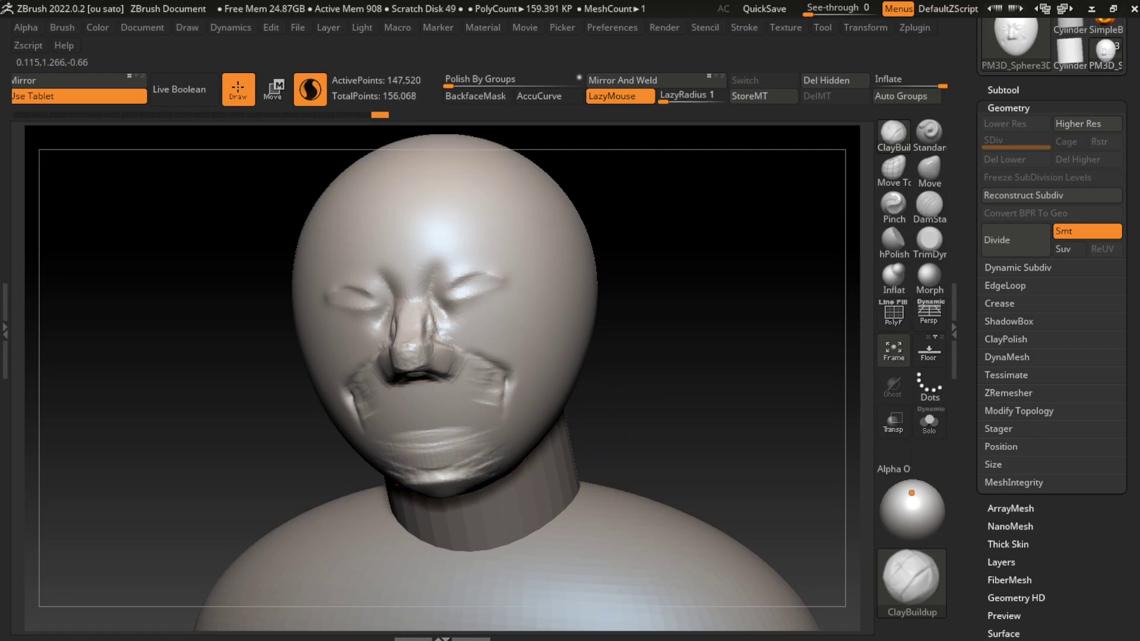
drag(433, 445, 499, 434)
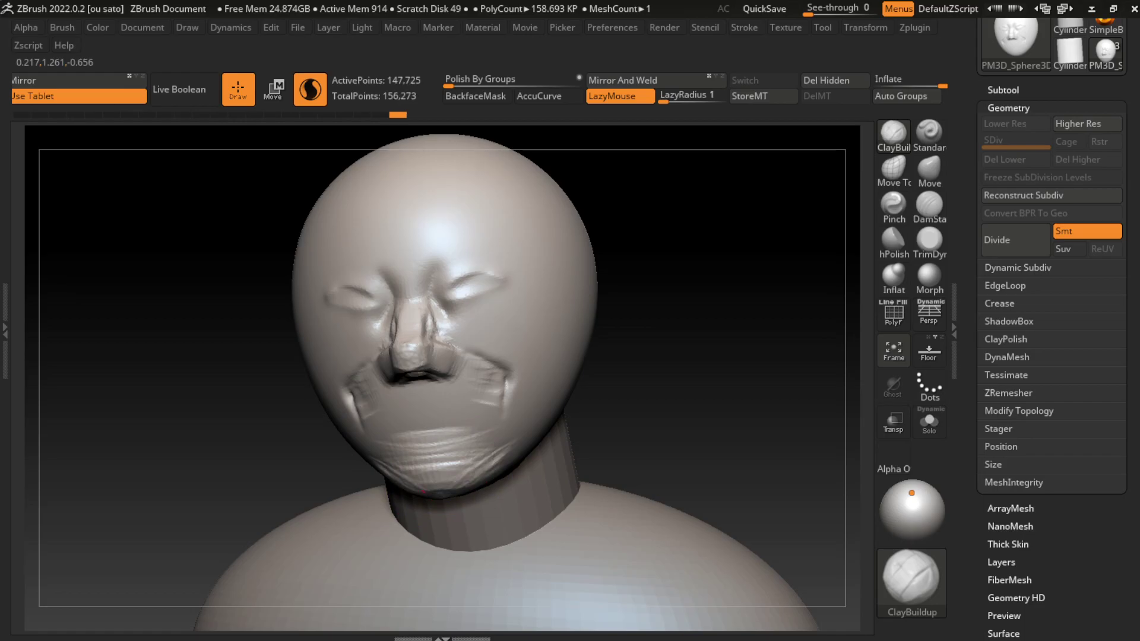
drag(399, 484, 450, 469)
Step: Cut DamStandard creases along the chin and jawline, then inspect the jaw
click(929, 205)
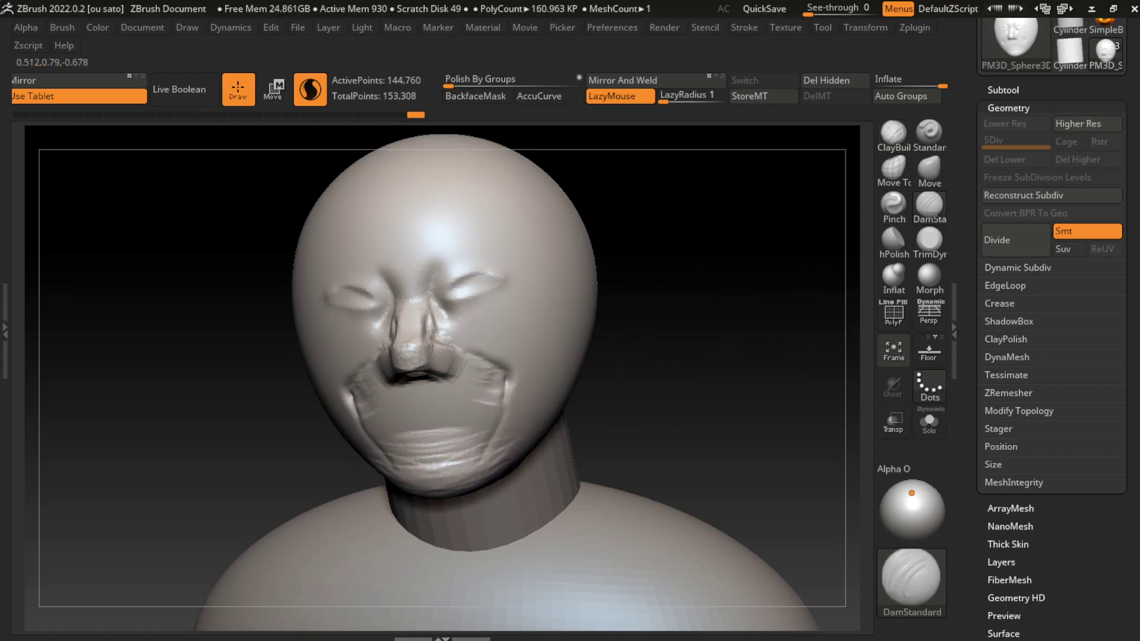
drag(406, 481, 468, 474)
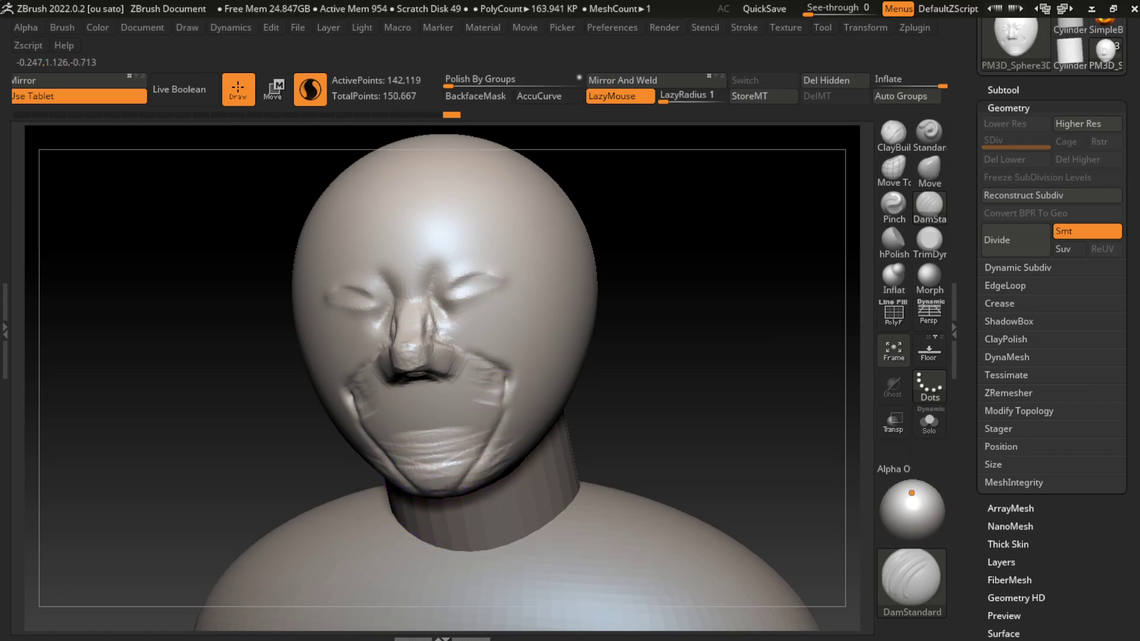
drag(506, 441, 514, 446)
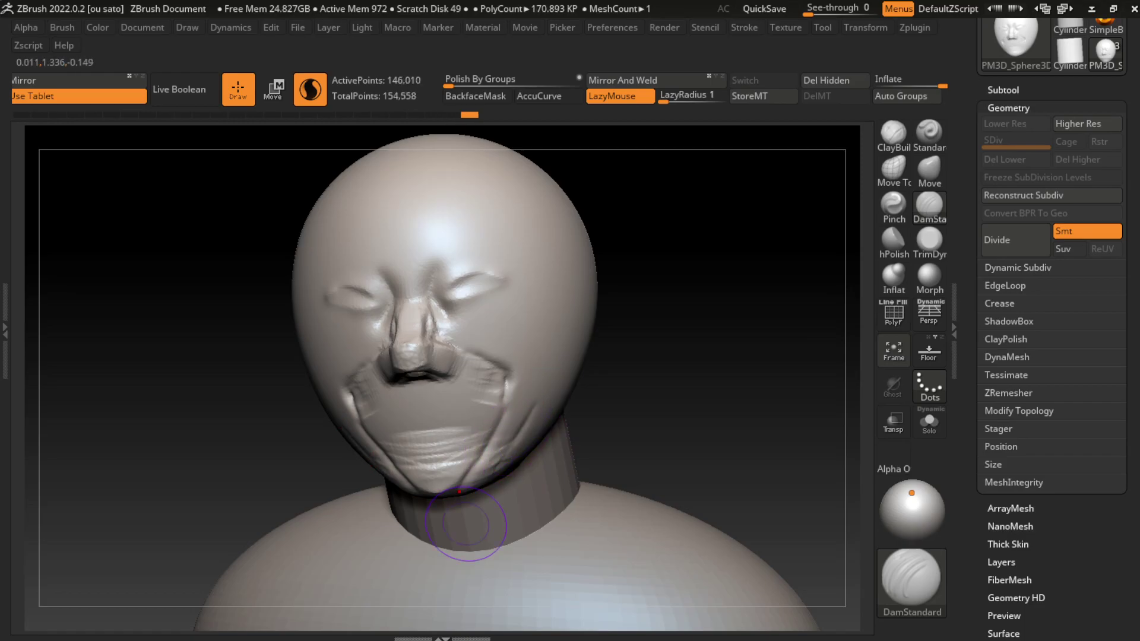
drag(701, 332, 863, 232)
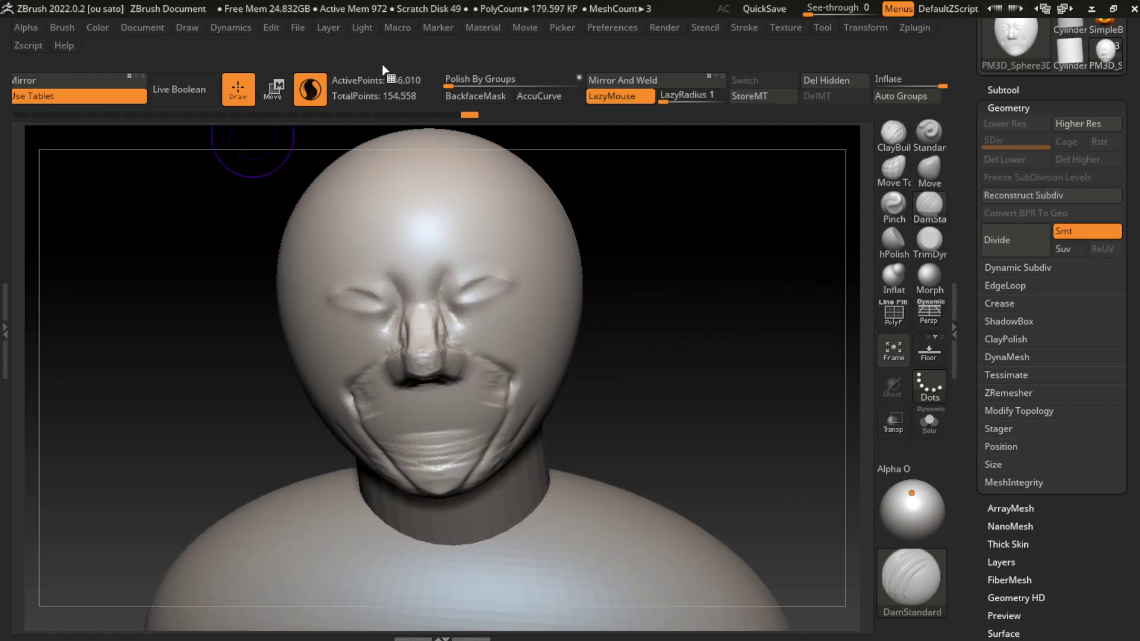
Step: Build up the right cheek and mouth corners with the Standard brush
click(142, 28)
click(158, 581)
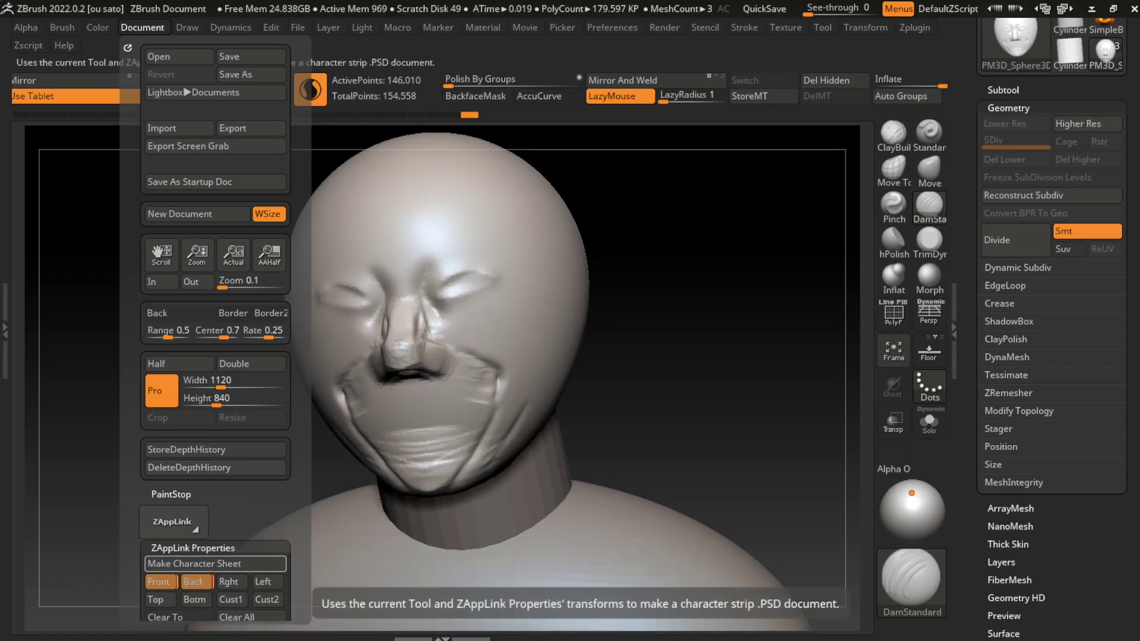
click(929, 134)
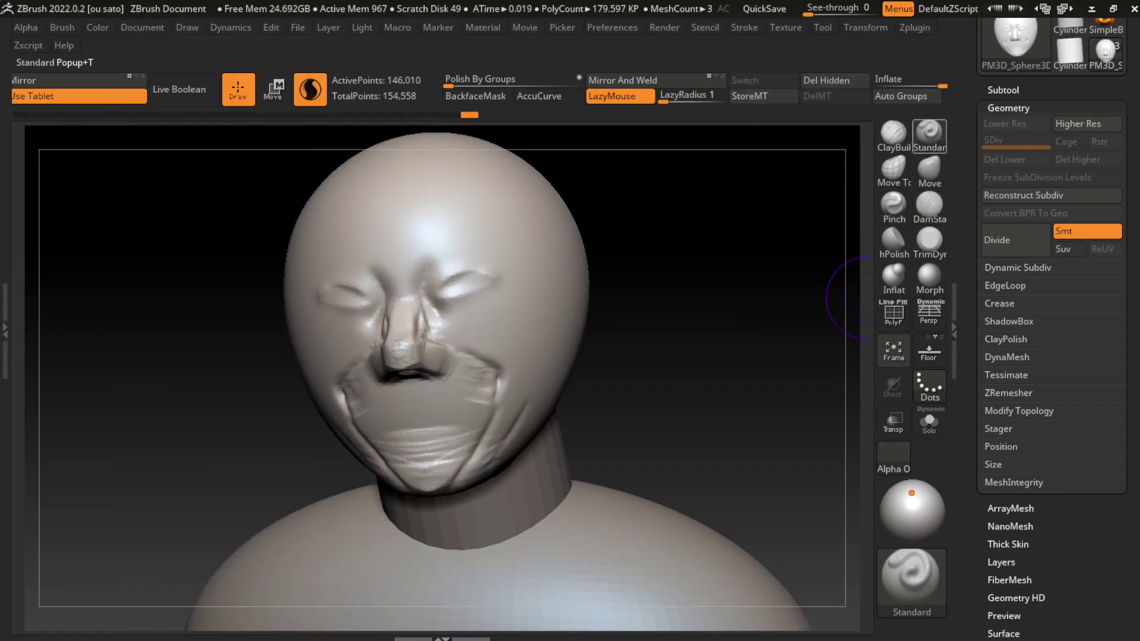
mouse_move(509, 305)
mouse_down()
mouse_move(483, 331)
mouse_move(523, 279)
mouse_move(482, 342)
mouse_move(509, 275)
mouse_move(522, 279)
mouse_up()
mouse_move(492, 332)
mouse_down()
mouse_move(496, 267)
mouse_move(515, 336)
mouse_move(531, 285)
mouse_move(501, 371)
mouse_up()
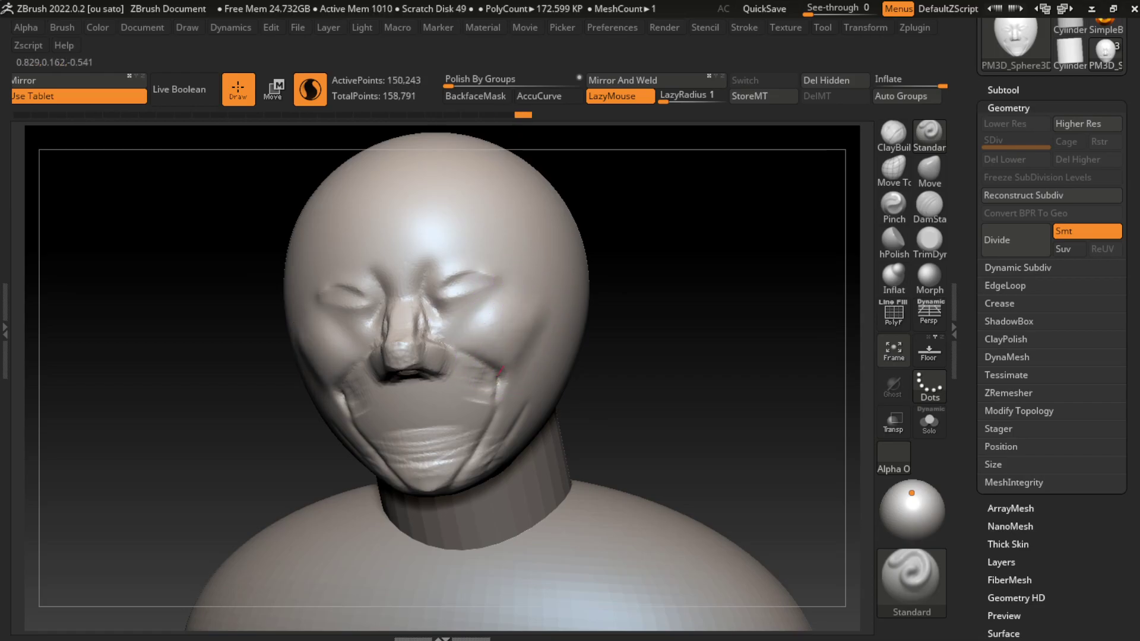
mouse_move(528, 334)
mouse_down()
mouse_move(535, 301)
mouse_move(553, 327)
mouse_move(509, 424)
mouse_up()
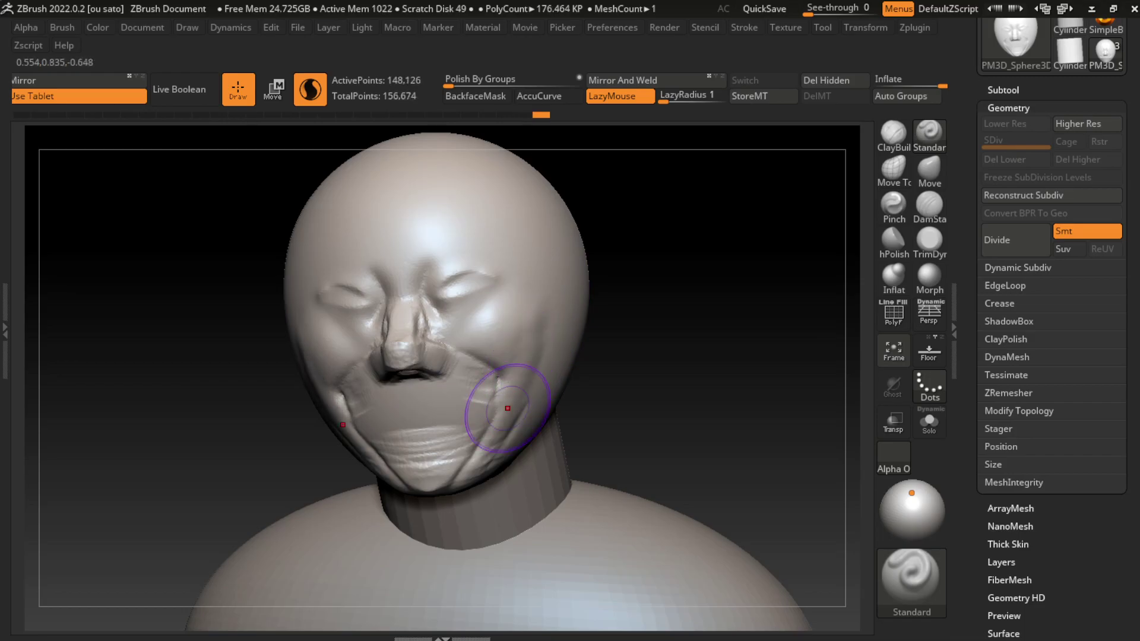
mouse_move(507, 375)
mouse_down()
mouse_move(522, 331)
mouse_move(507, 360)
mouse_up()
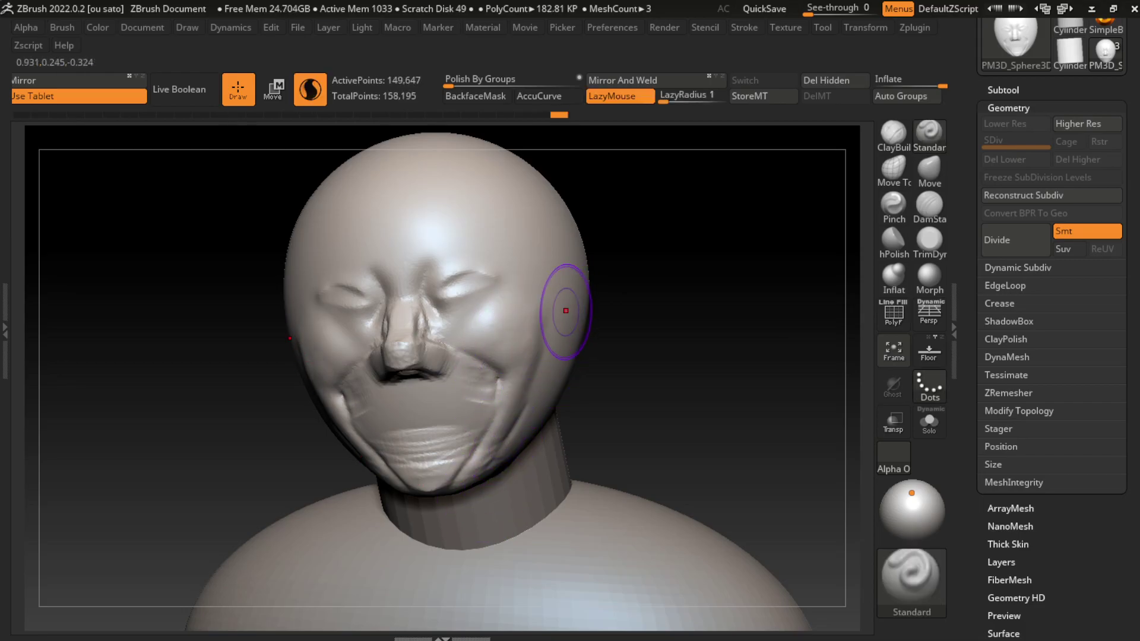
Step: Rework the cheek beside the mouth, resize the brush, and load the Move brush
key(ctrl+z)
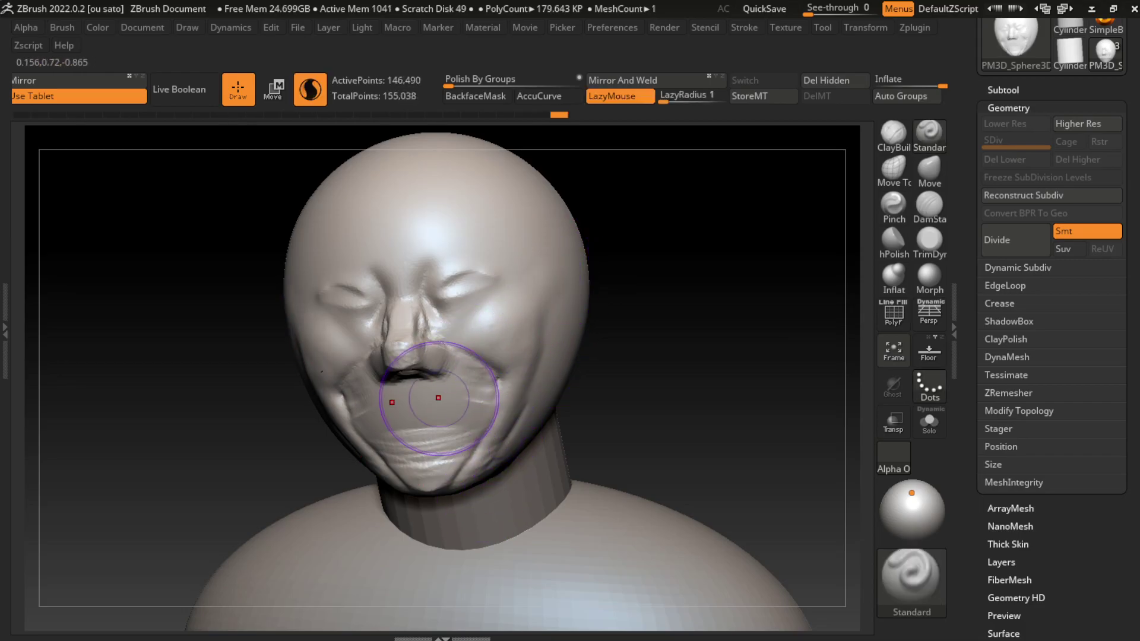
key(ctrl+z)
key(s)
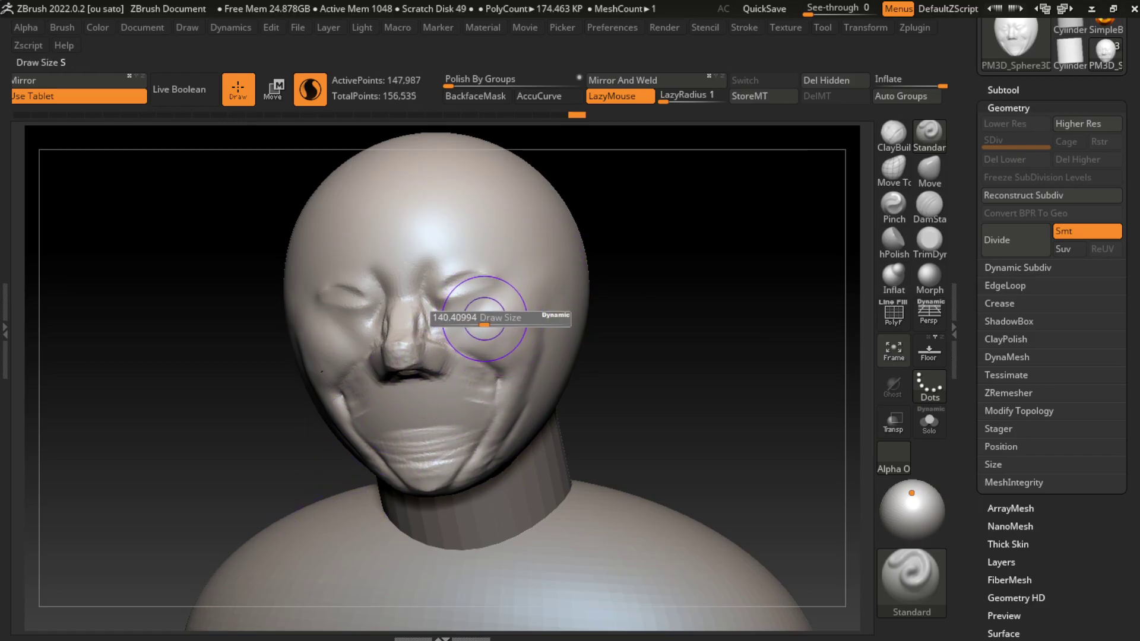
key(ctrl+shift+z)
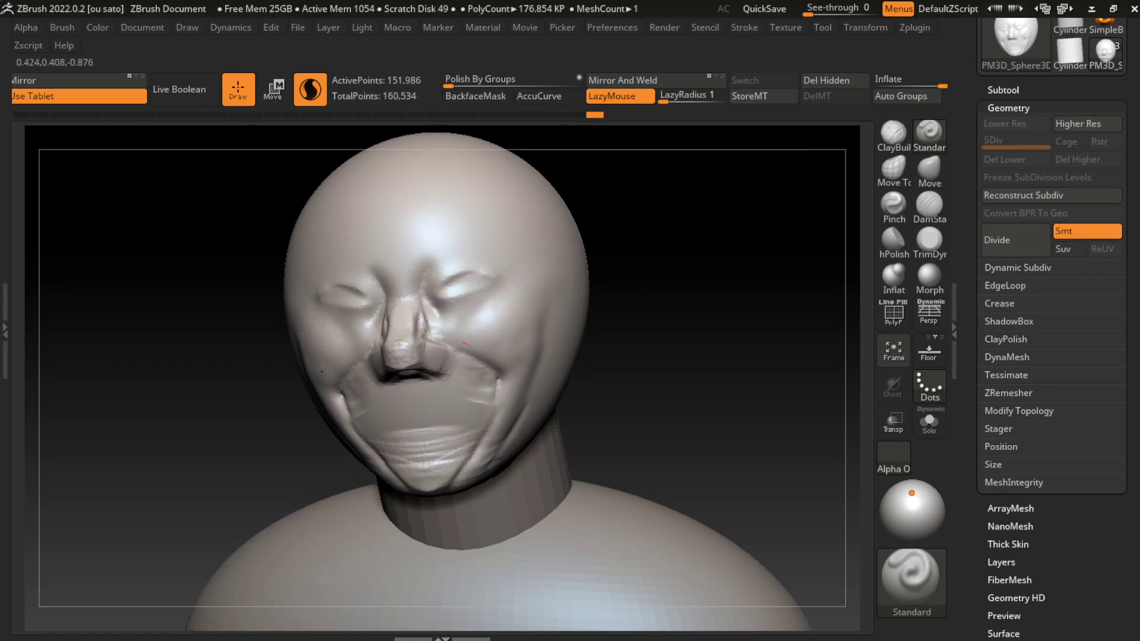
mouse_move(478, 329)
mouse_down()
mouse_move(462, 338)
mouse_move(459, 325)
mouse_move(451, 350)
mouse_move(473, 328)
mouse_up()
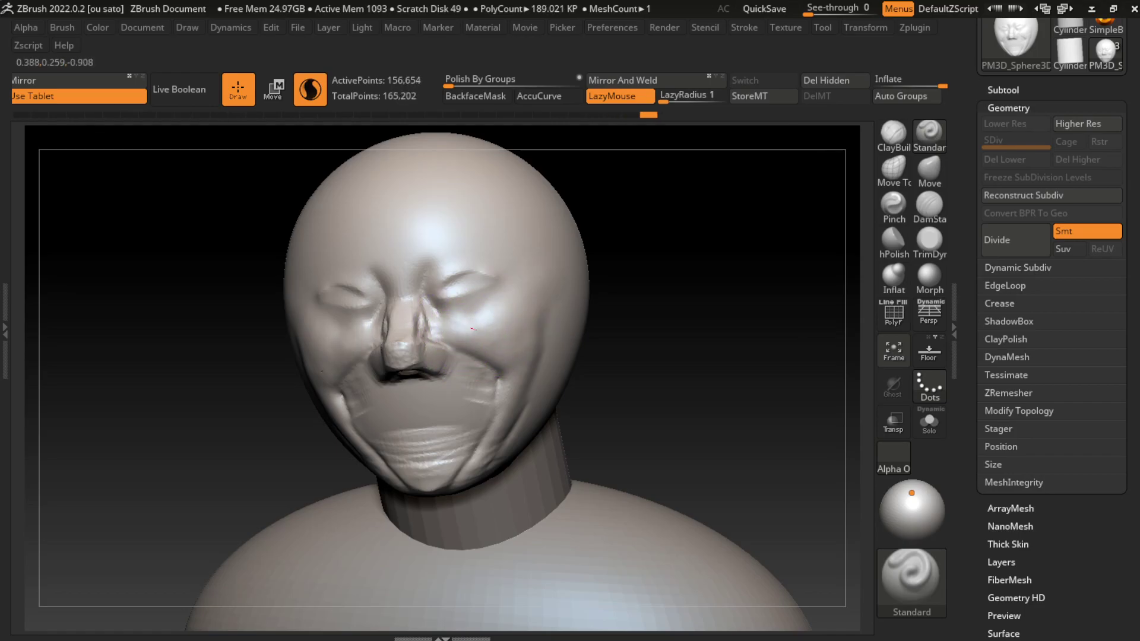
key(s)
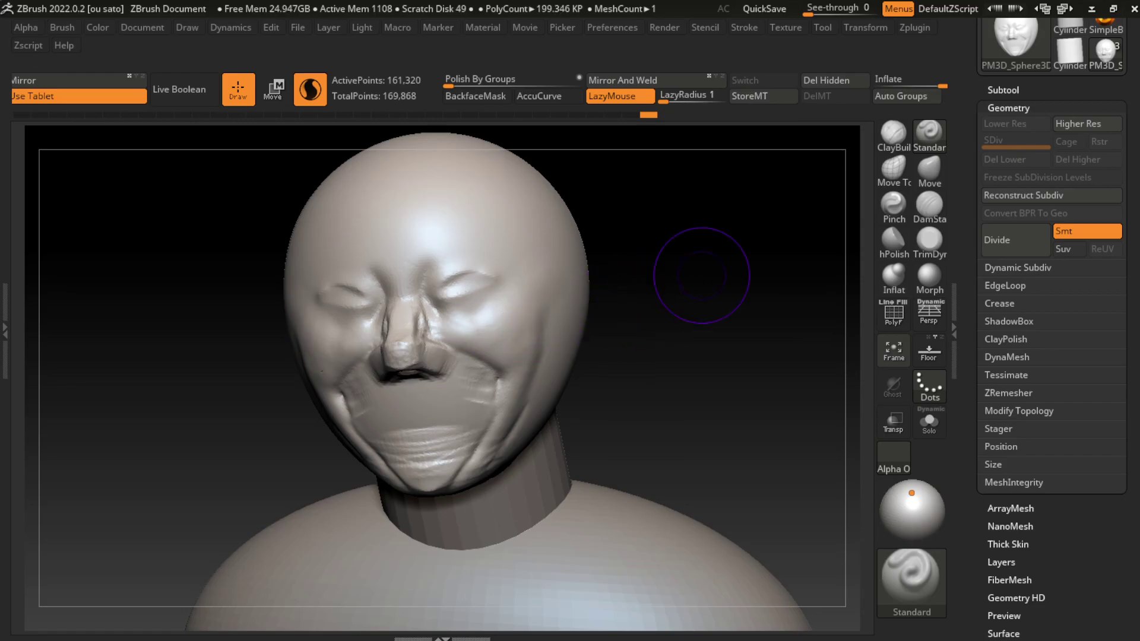
key(b)
key(m)
key(v)
key(s)
Step: Make PM3D_Cylinder3D_1 active, rotate to a side view, and load ClayBuildup
key(s)
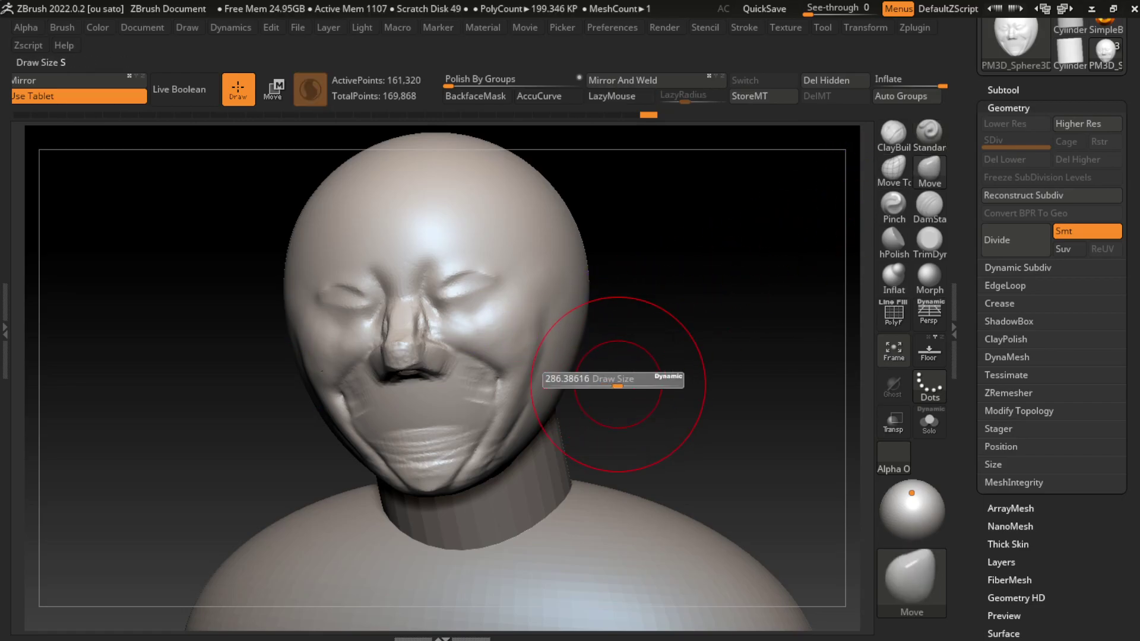
alt+click(544, 495)
key(s)
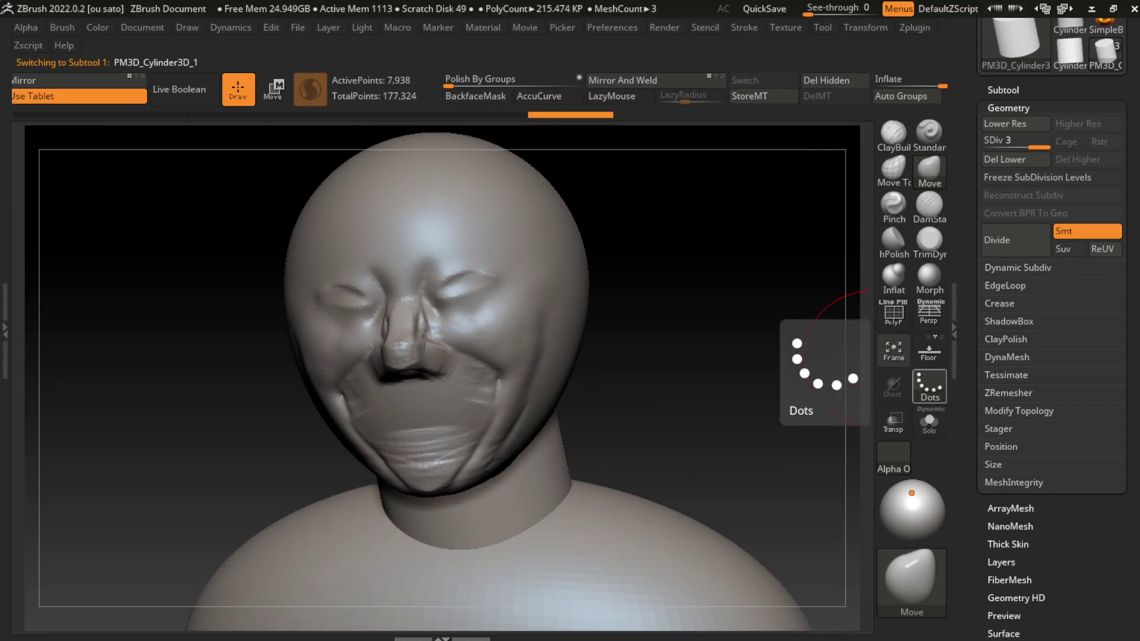
drag(742, 356, 451, 377)
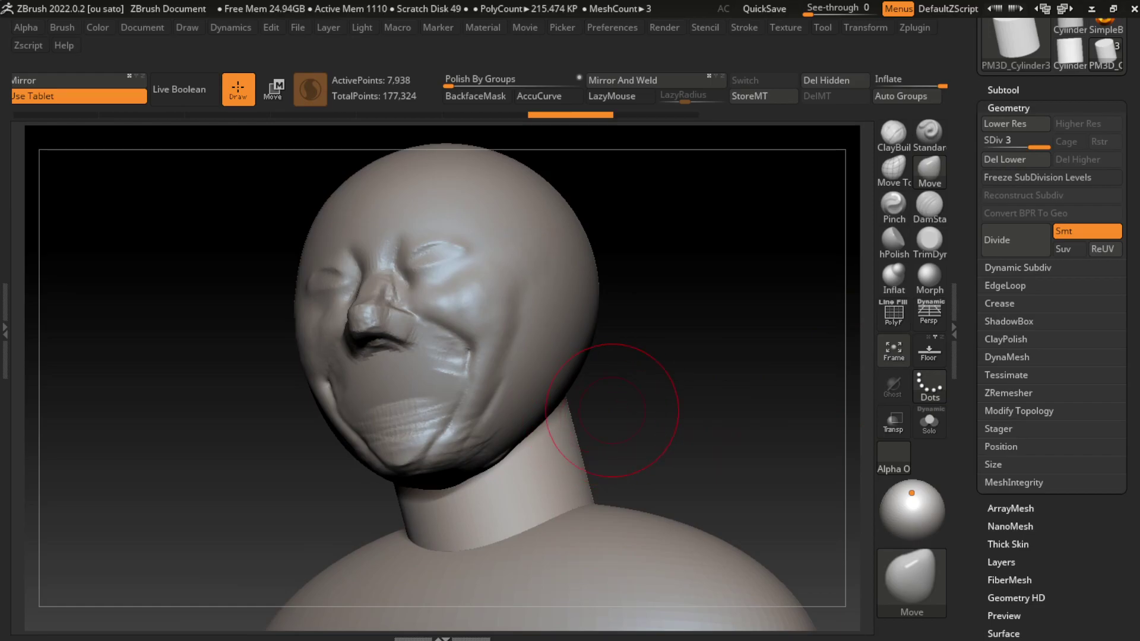
click(522, 445)
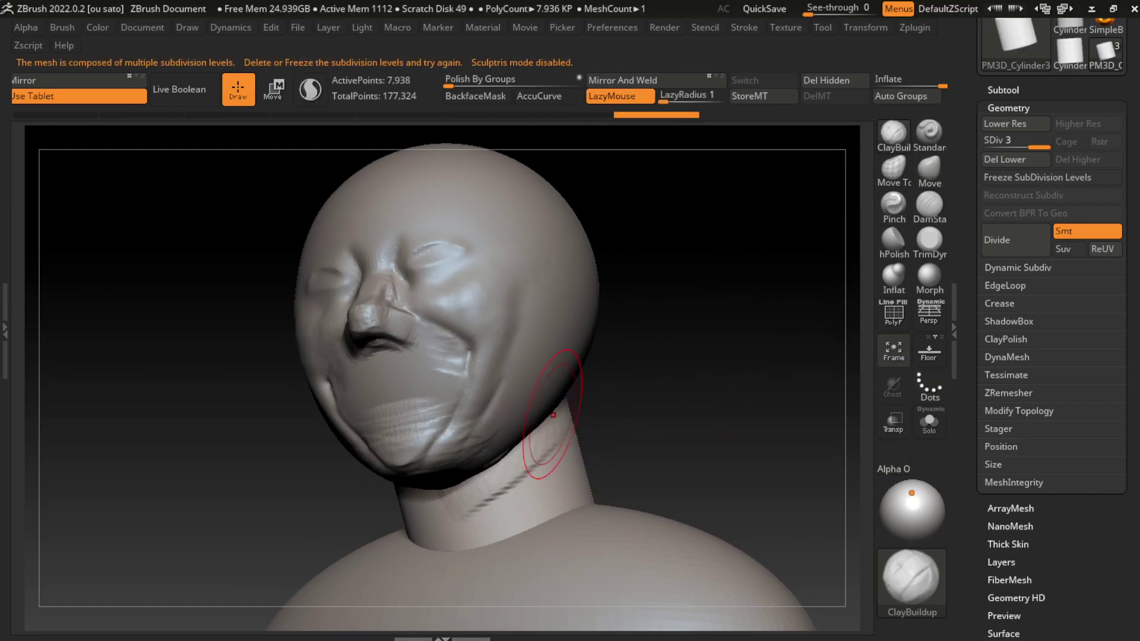
key(ctrl)
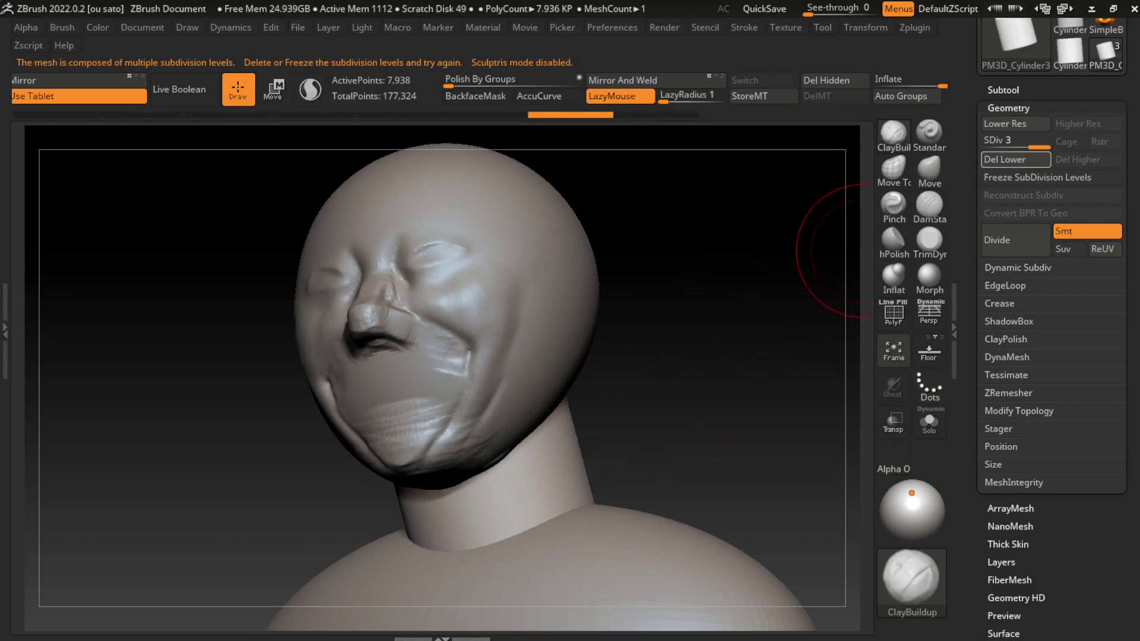
Step: Delete the neck's lower subdivisions, then build up and smooth clay around the neck
click(1016, 159)
click(310, 89)
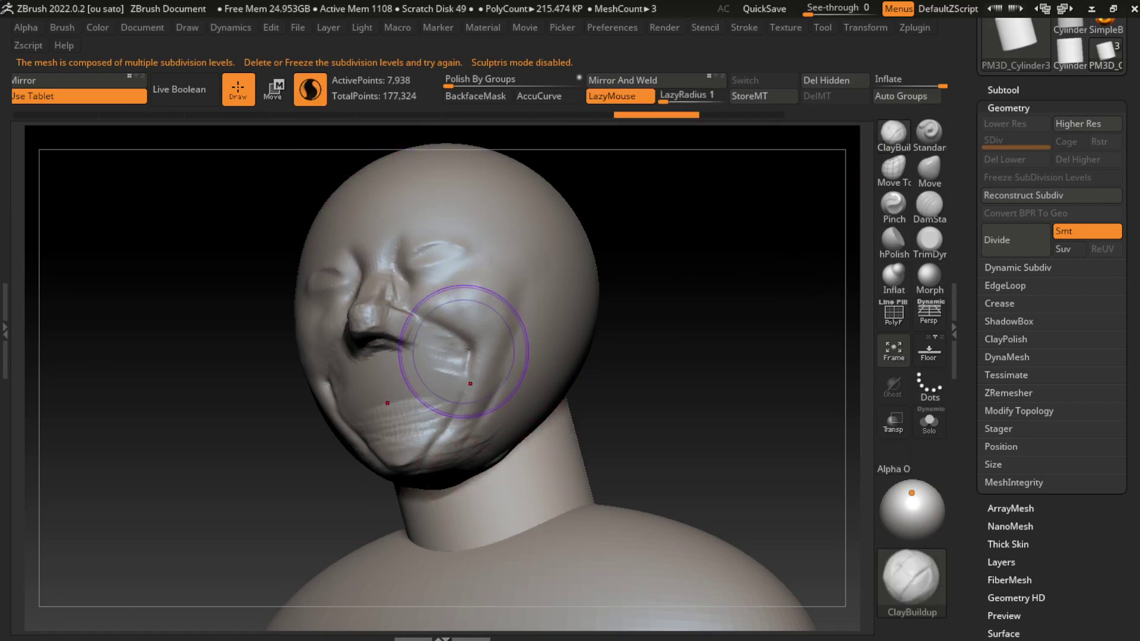
mouse_move(558, 454)
mouse_down()
mouse_move(416, 505)
mouse_move(486, 492)
mouse_move(391, 501)
mouse_up()
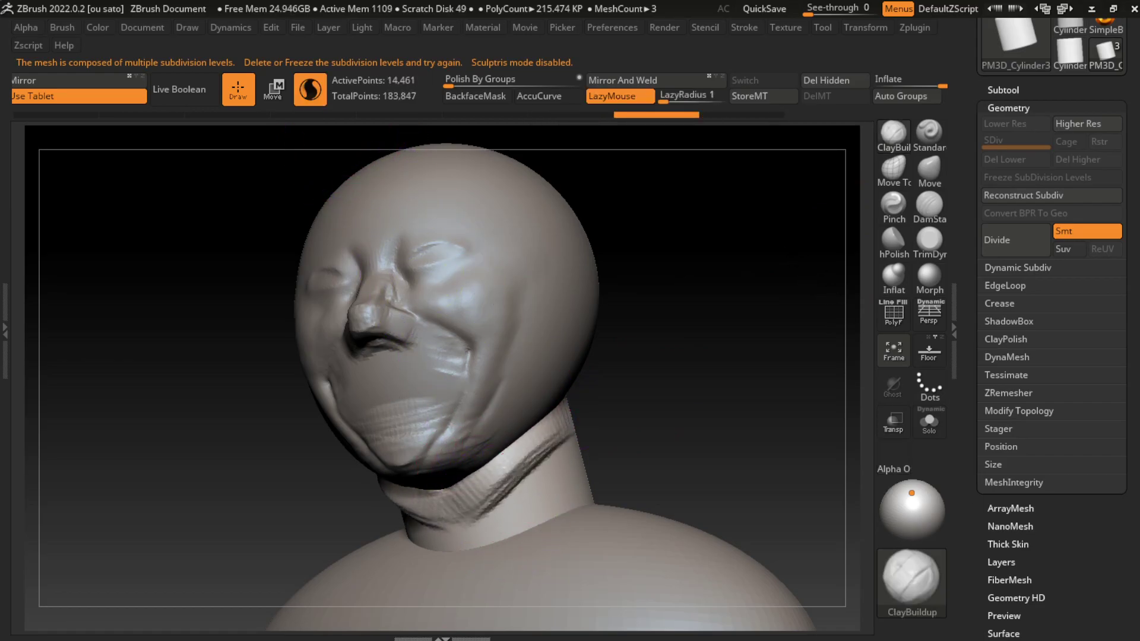
right_drag(500, 454, 452, 475)
mouse_move(474, 468)
mouse_down()
mouse_move(409, 511)
mouse_move(475, 469)
mouse_move(523, 505)
mouse_up()
mouse_move(569, 463)
mouse_down()
mouse_move(522, 494)
mouse_move(410, 522)
mouse_move(516, 492)
mouse_up()
drag(588, 486, 469, 564)
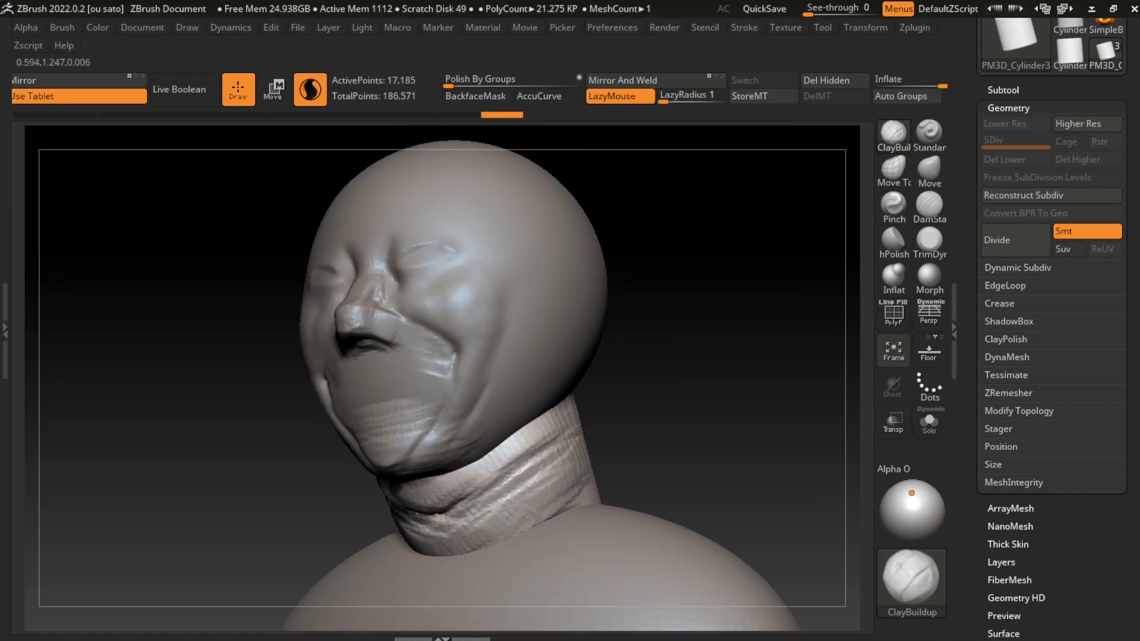
mouse_move(430, 480)
mouse_down()
mouse_move(415, 504)
mouse_move(451, 475)
mouse_move(535, 511)
mouse_up()
shift+drag(392, 523, 659, 480)
Step: Add clay on both neck sides and smooth where the chin meets the neck
click(611, 96)
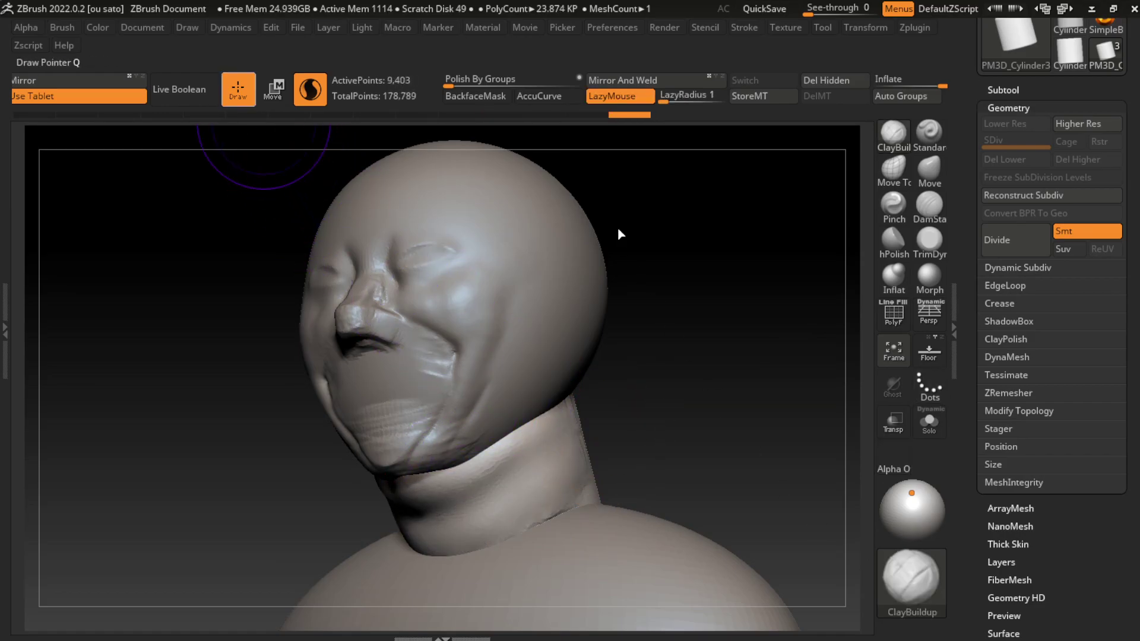
click(142, 28)
mouse_move(300, 149)
mouse_down()
mouse_move(509, 579)
mouse_move(565, 407)
mouse_up()
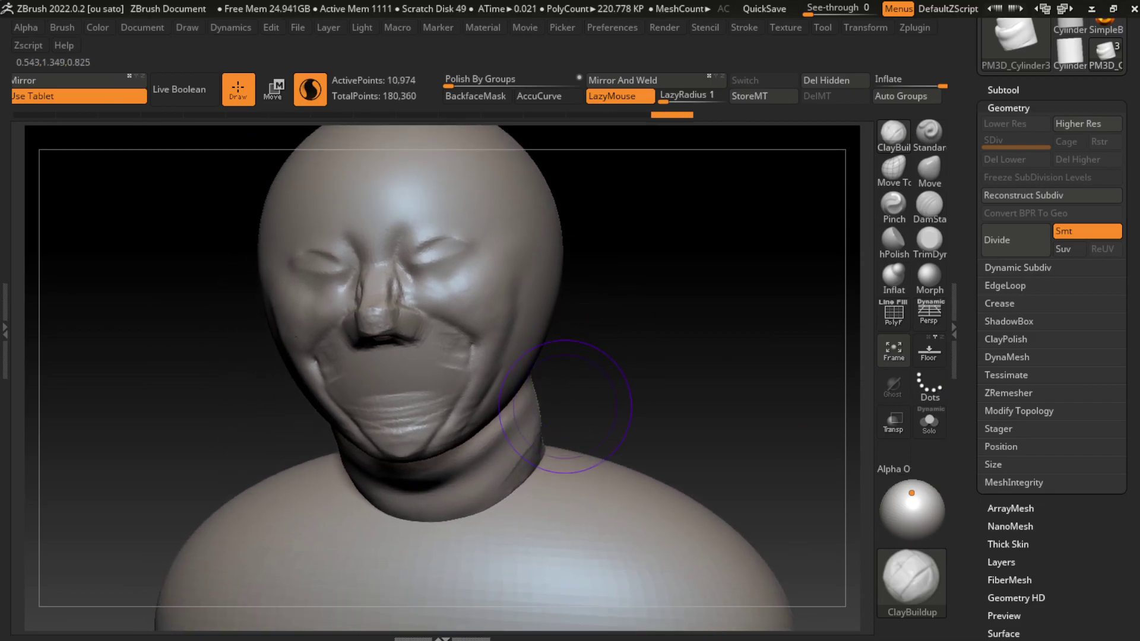
mouse_move(384, 481)
mouse_down()
mouse_move(466, 473)
mouse_move(423, 488)
mouse_move(459, 513)
mouse_up()
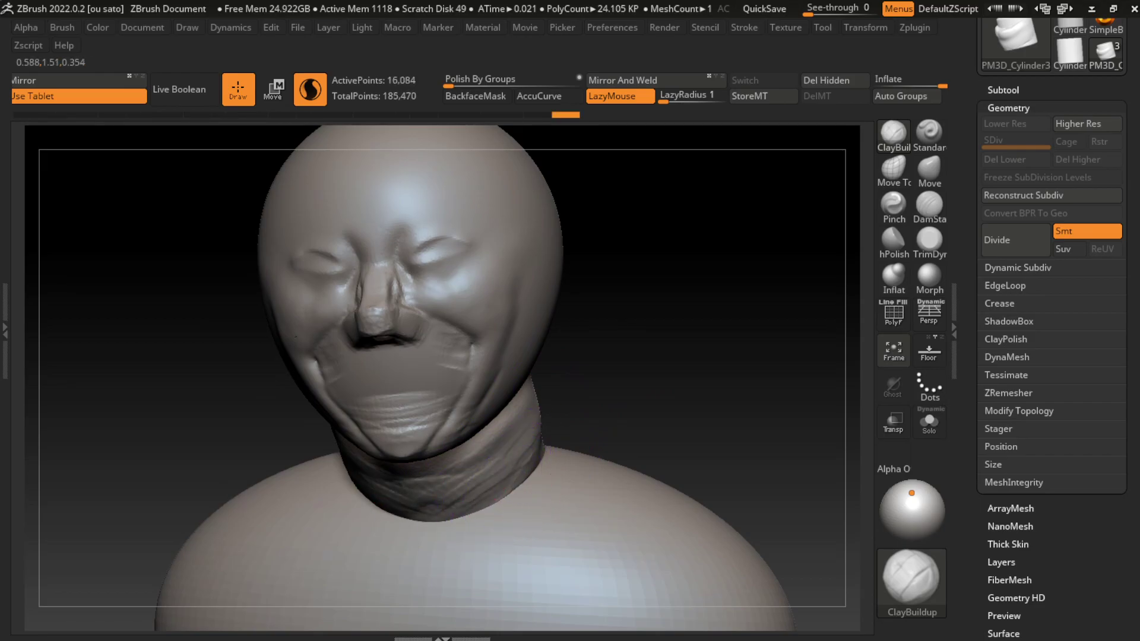
drag(537, 460, 522, 510)
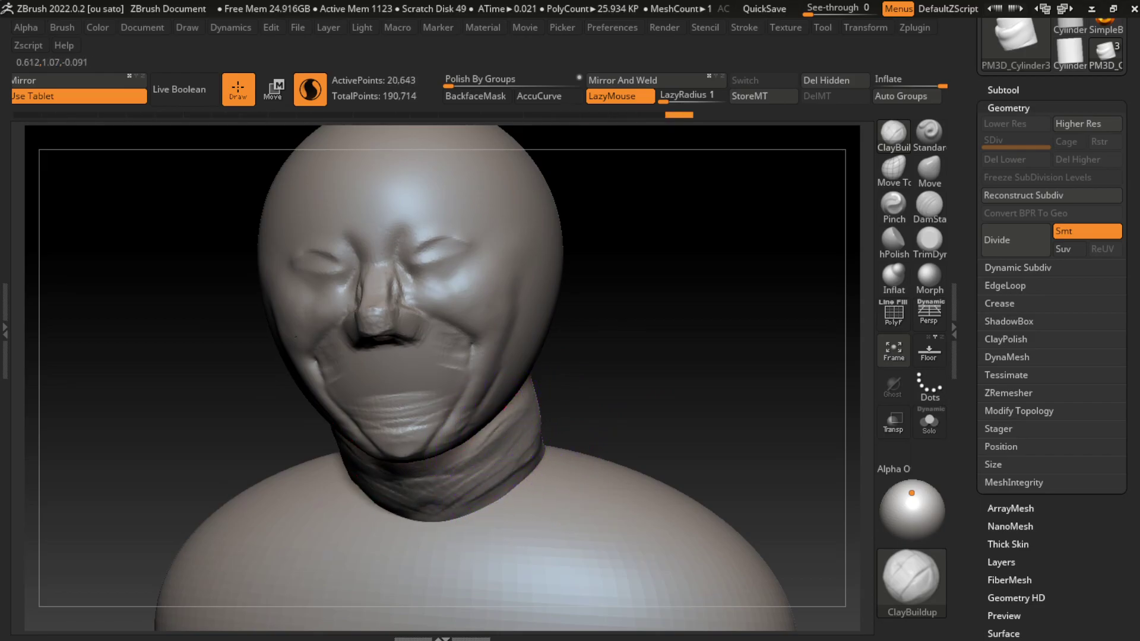
drag(504, 427, 416, 415)
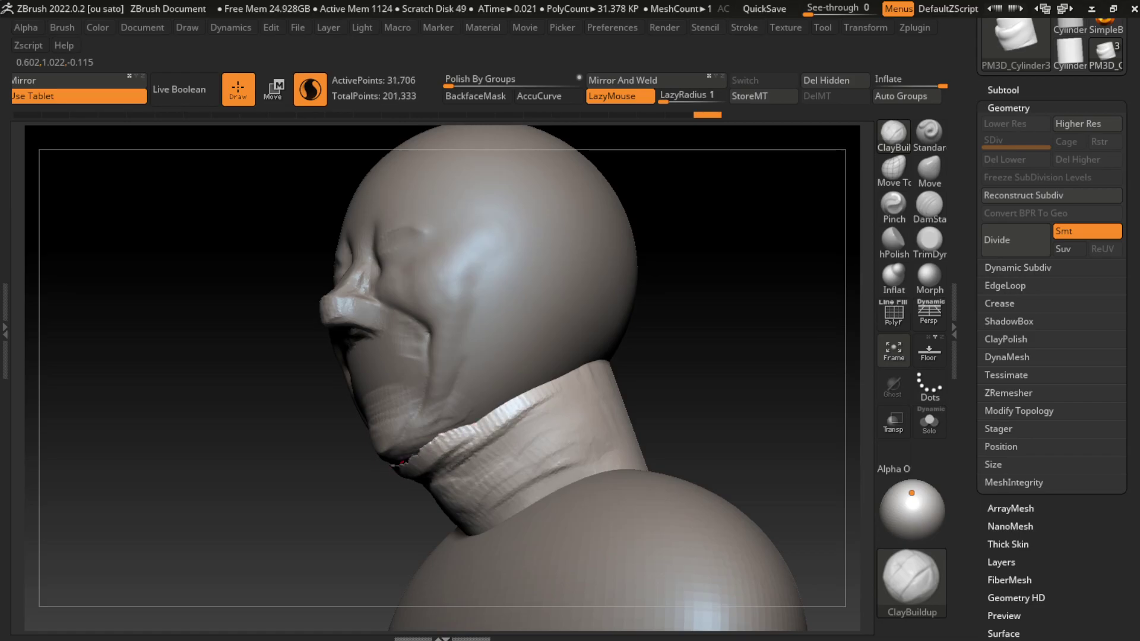
key(ctrl+z)
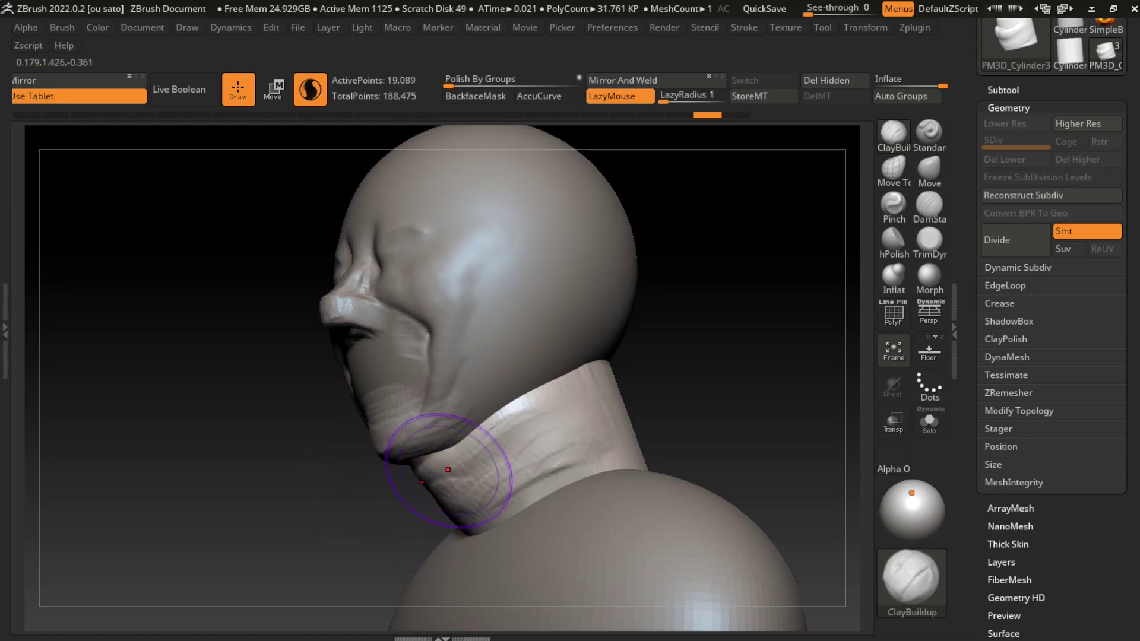
shift+drag(433, 458, 451, 469)
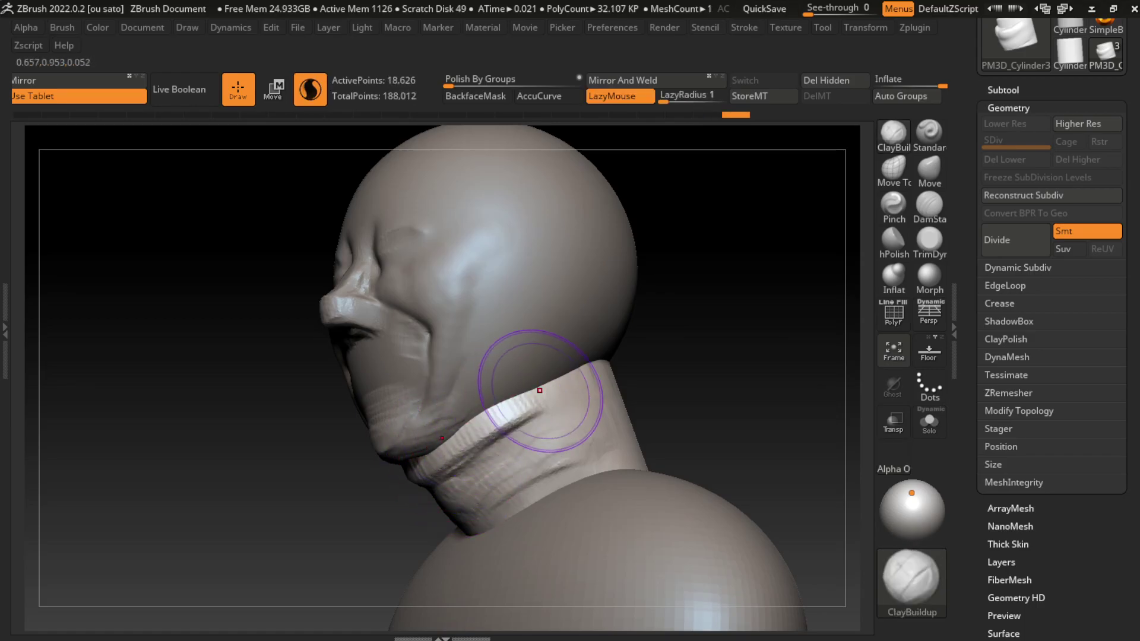
Step: Solo the neck to smooth away its ridge, then resculpt the neck wrinkles
click(929, 423)
mouse_move(351, 415)
shift+mouse_down()
mouse_move(499, 386)
mouse_move(356, 428)
mouse_move(475, 416)
shift+mouse_up()
shift+drag(386, 428, 522, 344)
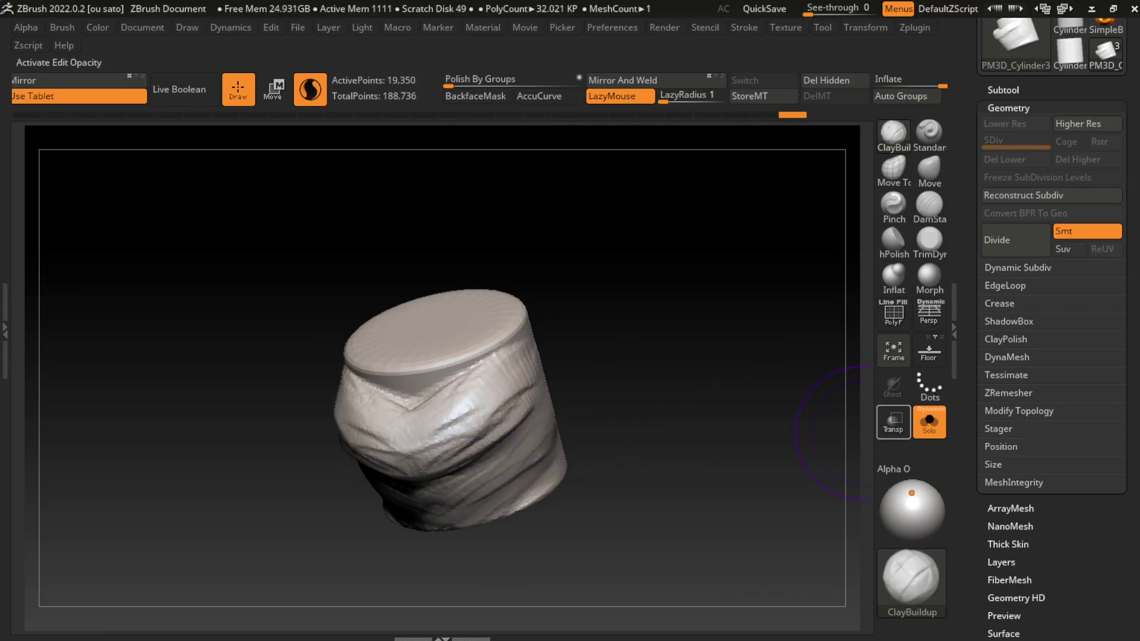
click(929, 423)
mouse_move(558, 422)
mouse_down()
mouse_move(523, 344)
mouse_move(504, 425)
mouse_up()
shift+drag(593, 354, 514, 451)
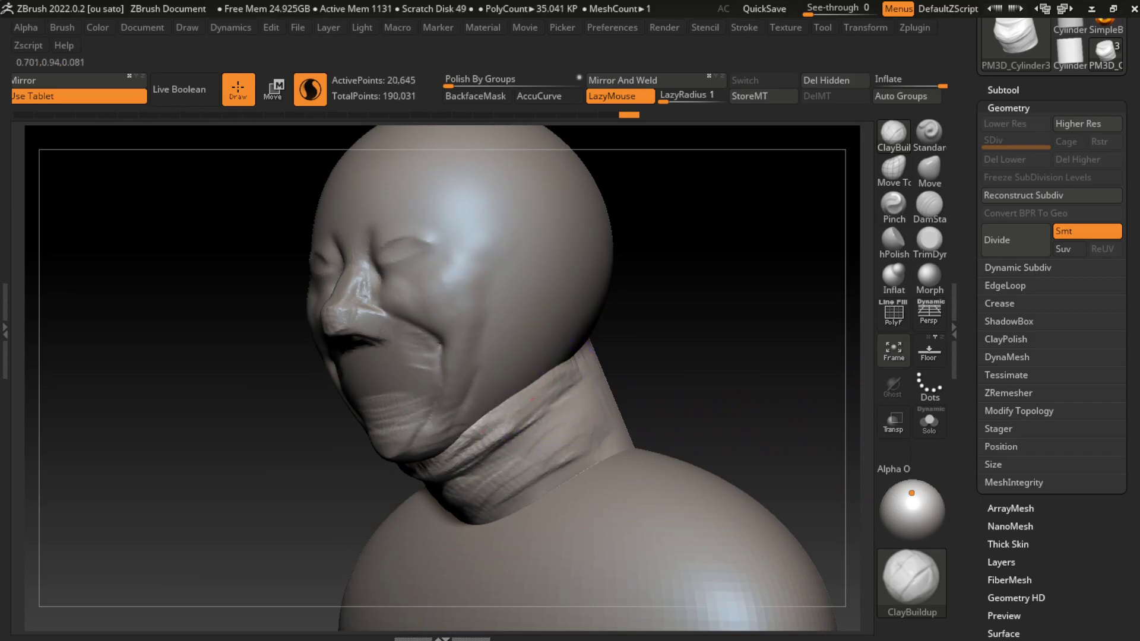
mouse_move(558, 371)
shift+mouse_down()
mouse_move(466, 448)
mouse_move(546, 420)
mouse_move(469, 466)
mouse_move(415, 478)
shift+mouse_up()
drag(682, 296, 659, 308)
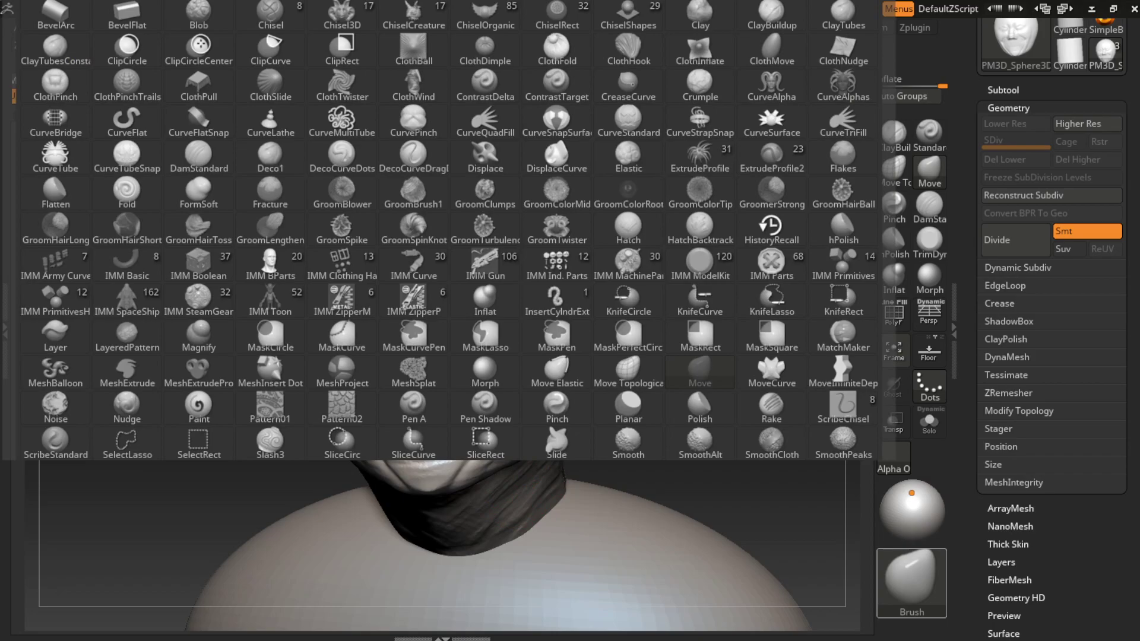
Step: Insert a mirrored pair of ears onto the head with the IMM BParts Ear brush
key(i)
key(p)
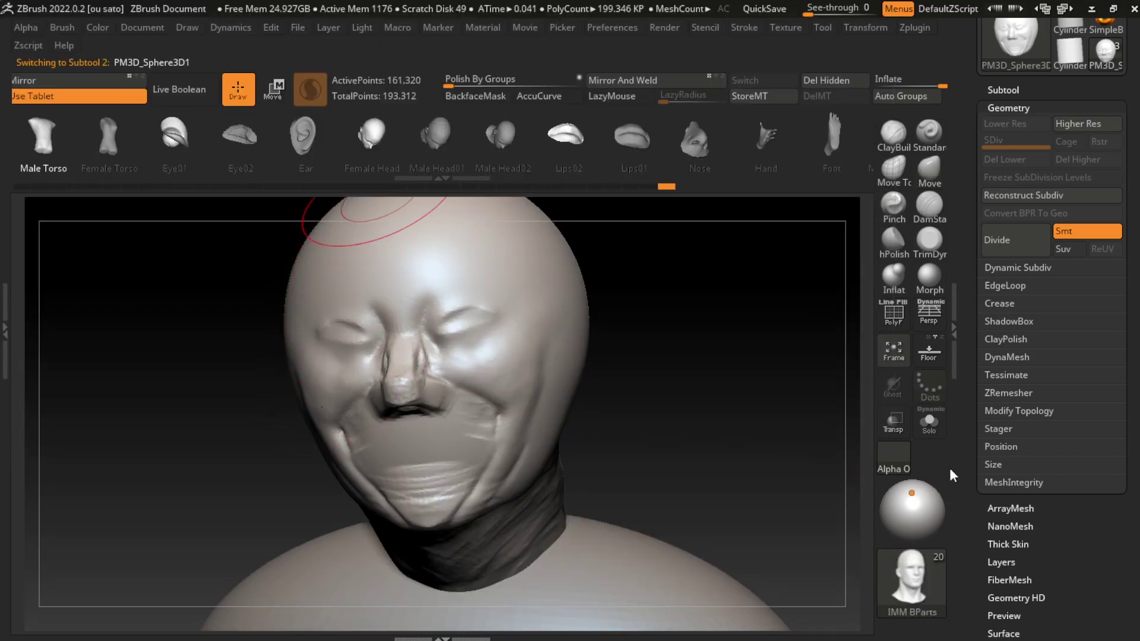
drag(573, 361, 587, 350)
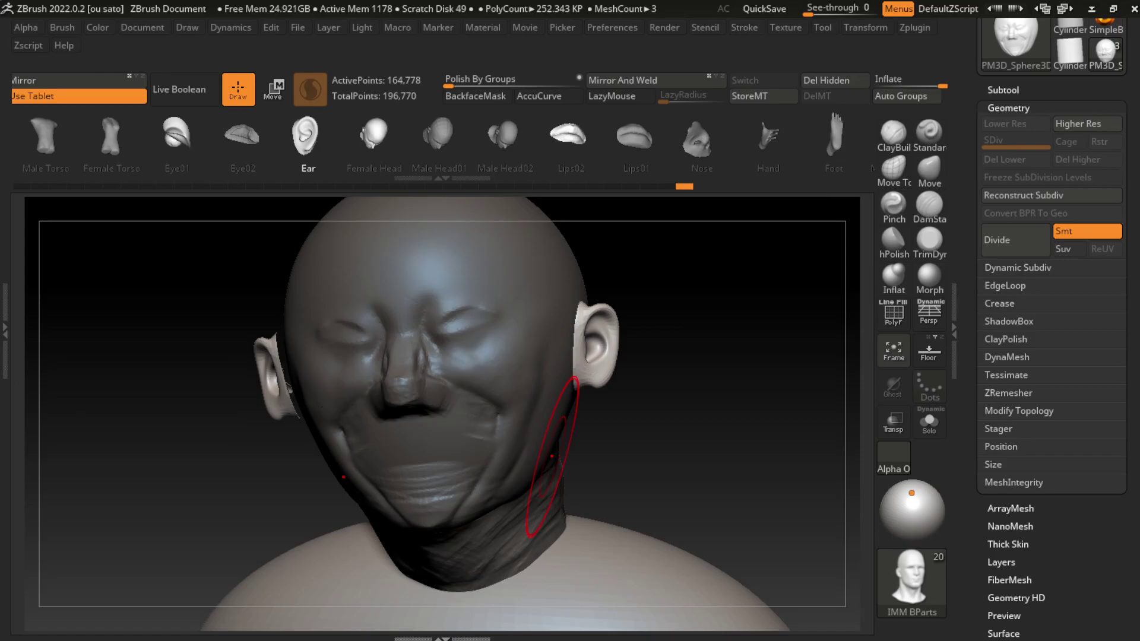
Step: Separate the inserted ears into their own subtool with Split To Parts
scroll(1050, 297, up, 5)
click(1004, 323)
scroll(1050, 416, down, 5)
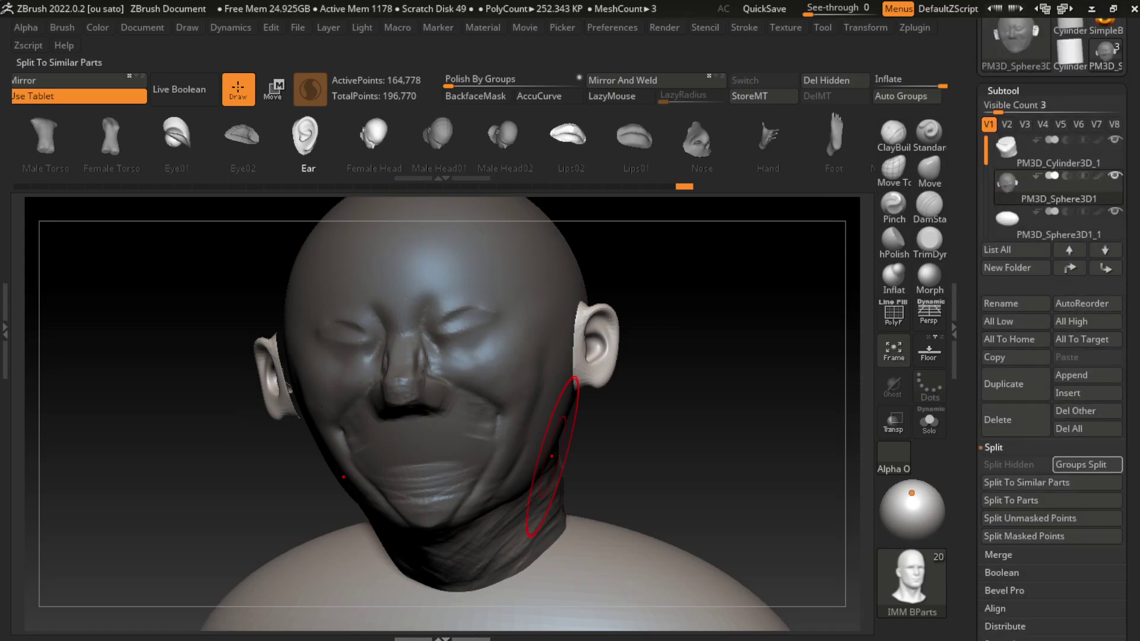
click(1051, 518)
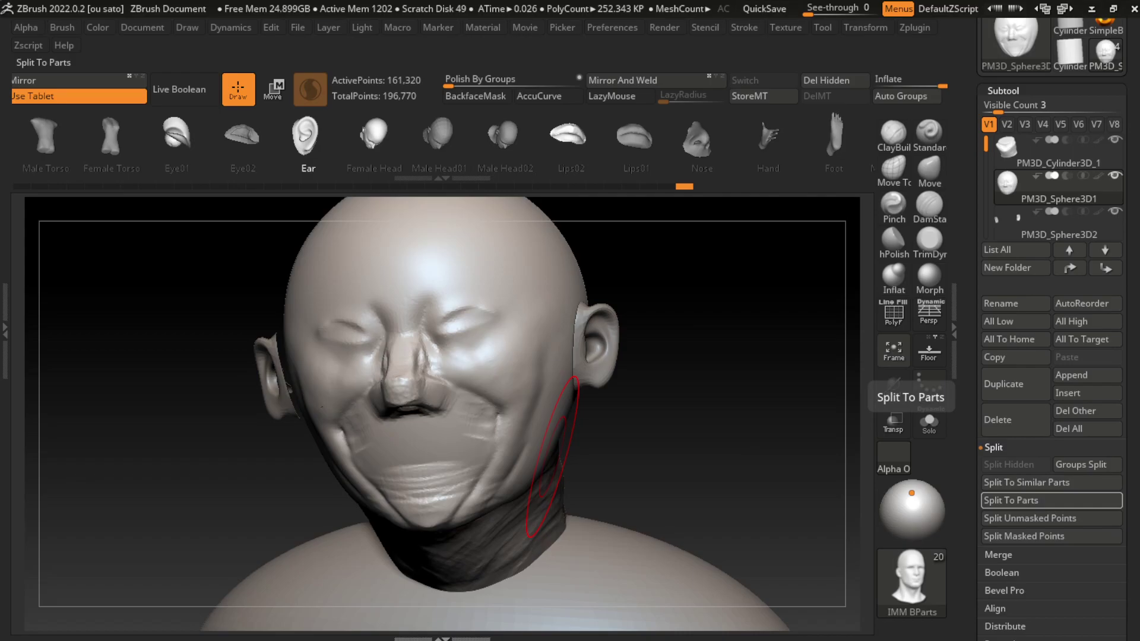
click(930, 240)
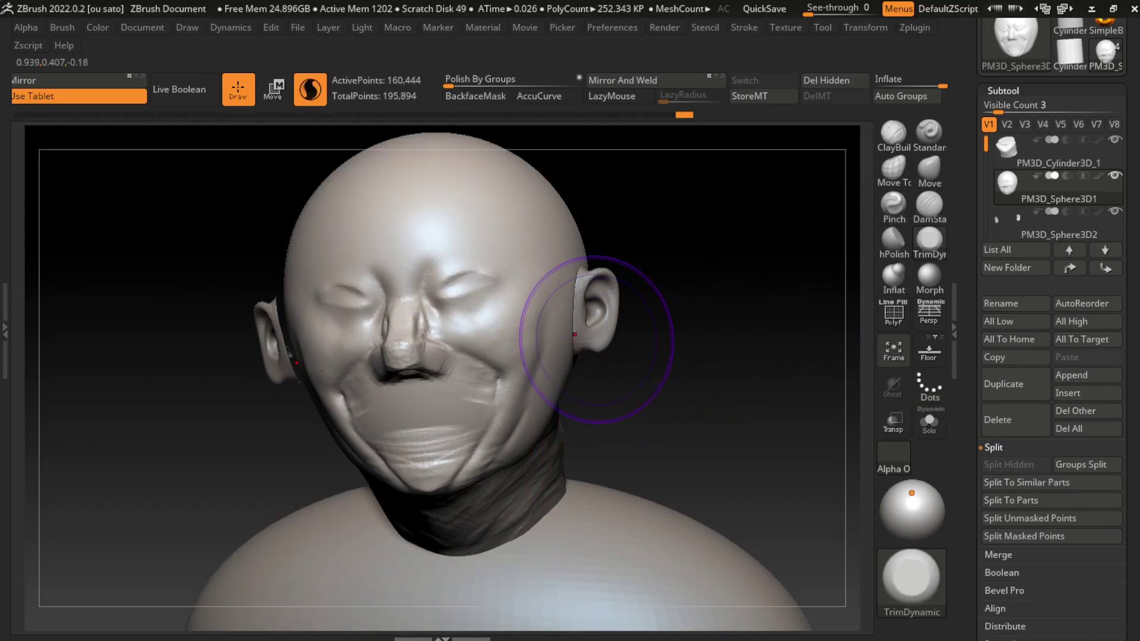
Step: Move the ears further back on the head with the transform gizmo, checking the left profile
key(w)
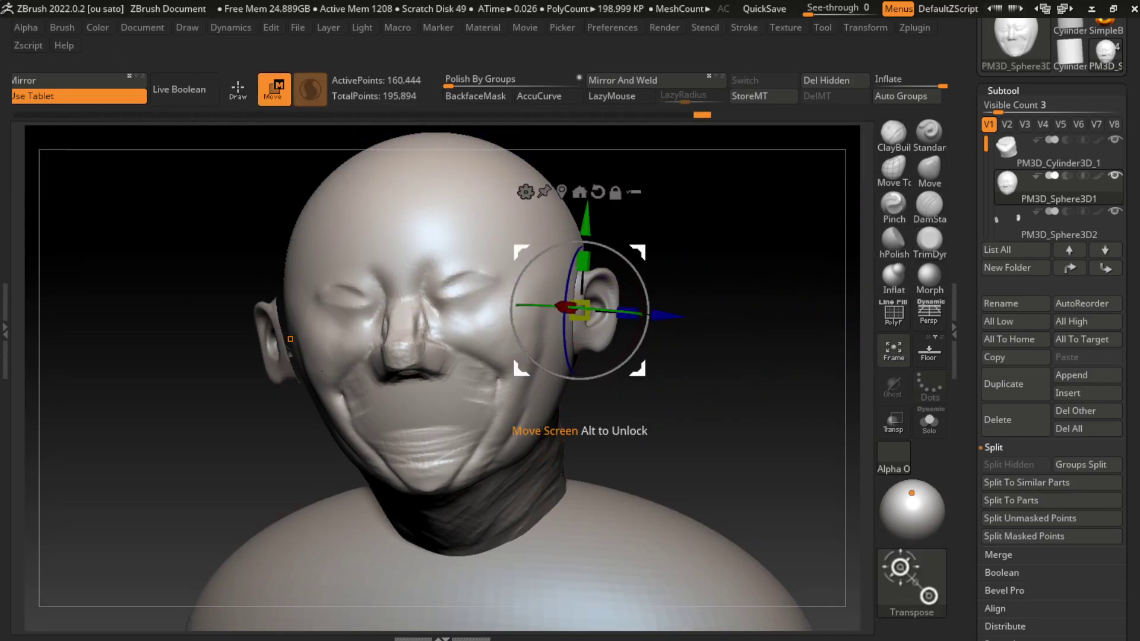
alt+click(596, 297)
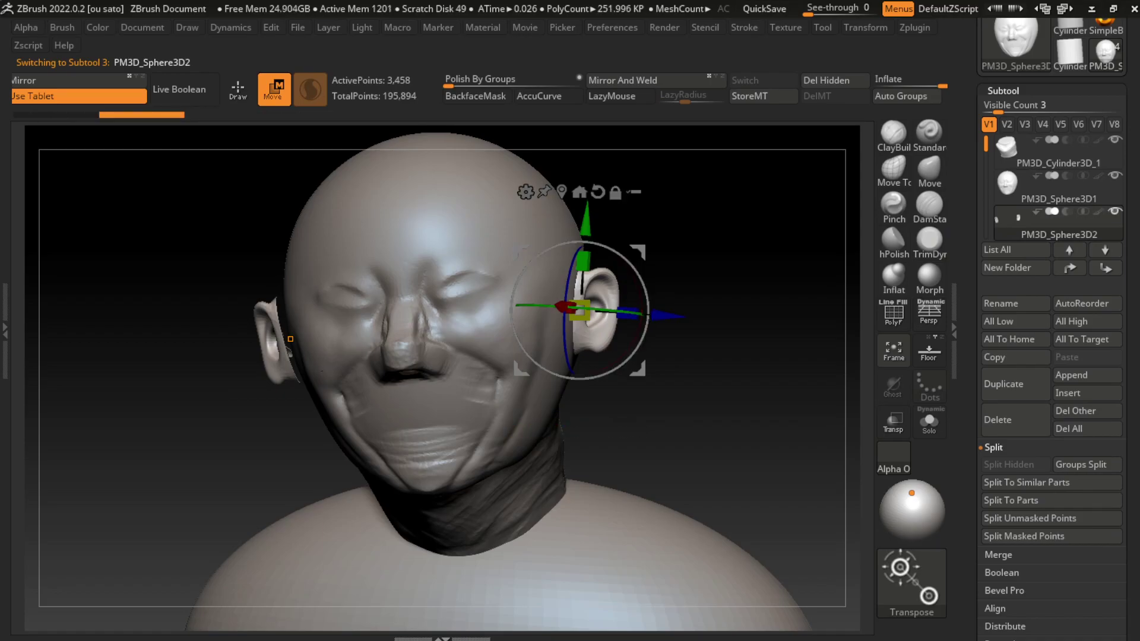
drag(668, 315, 659, 315)
drag(772, 315, 602, 314)
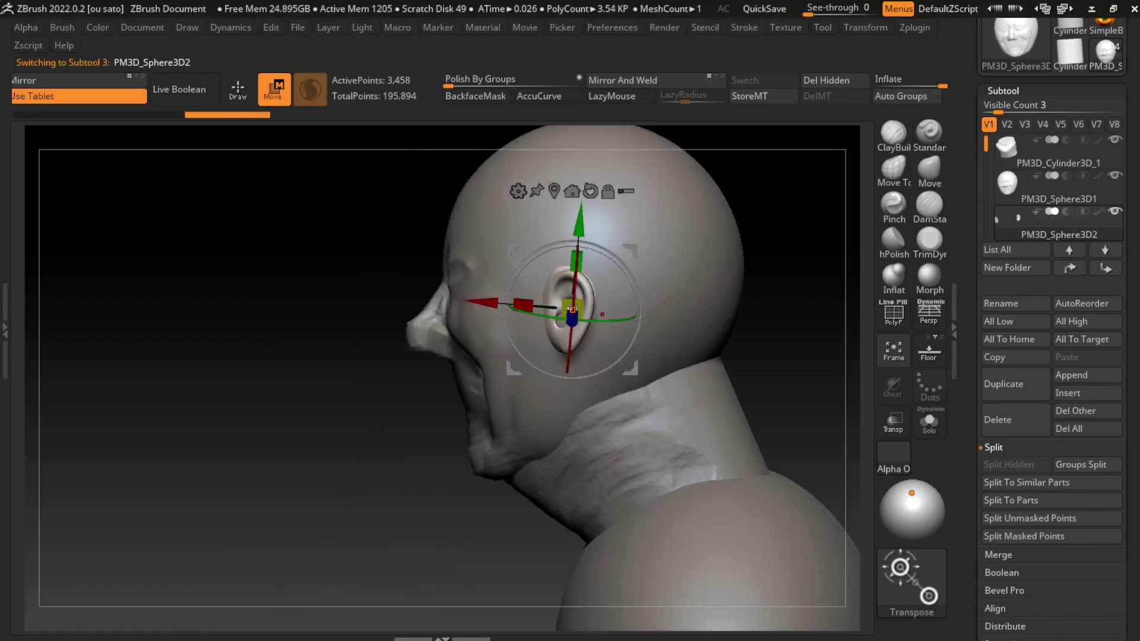
drag(484, 303, 517, 306)
click(142, 28)
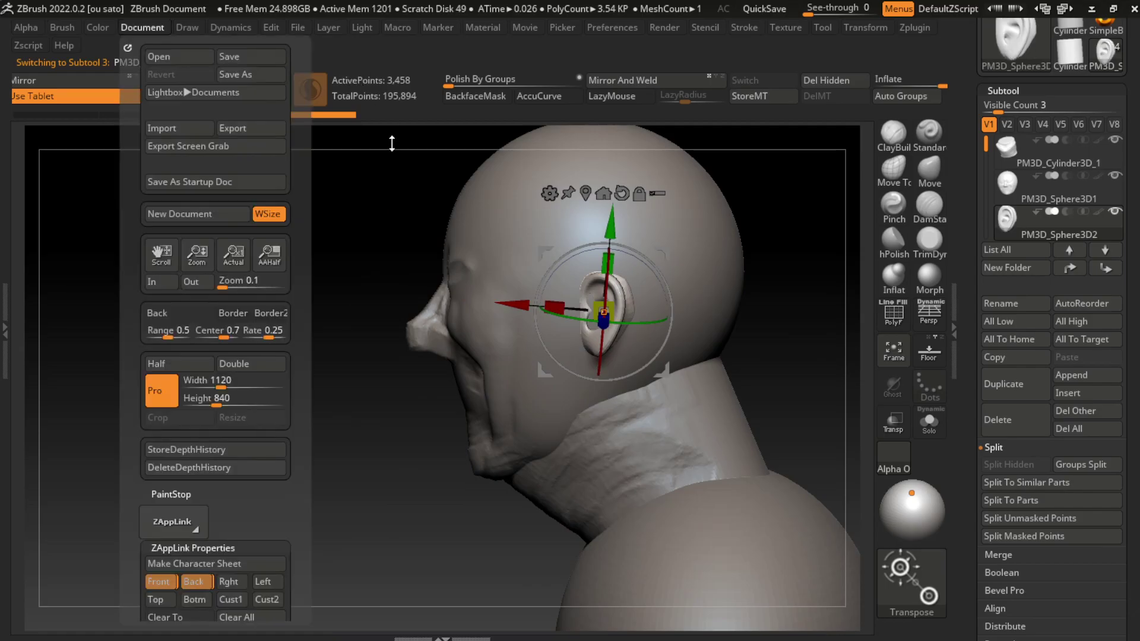
drag(603, 311, 306, 339)
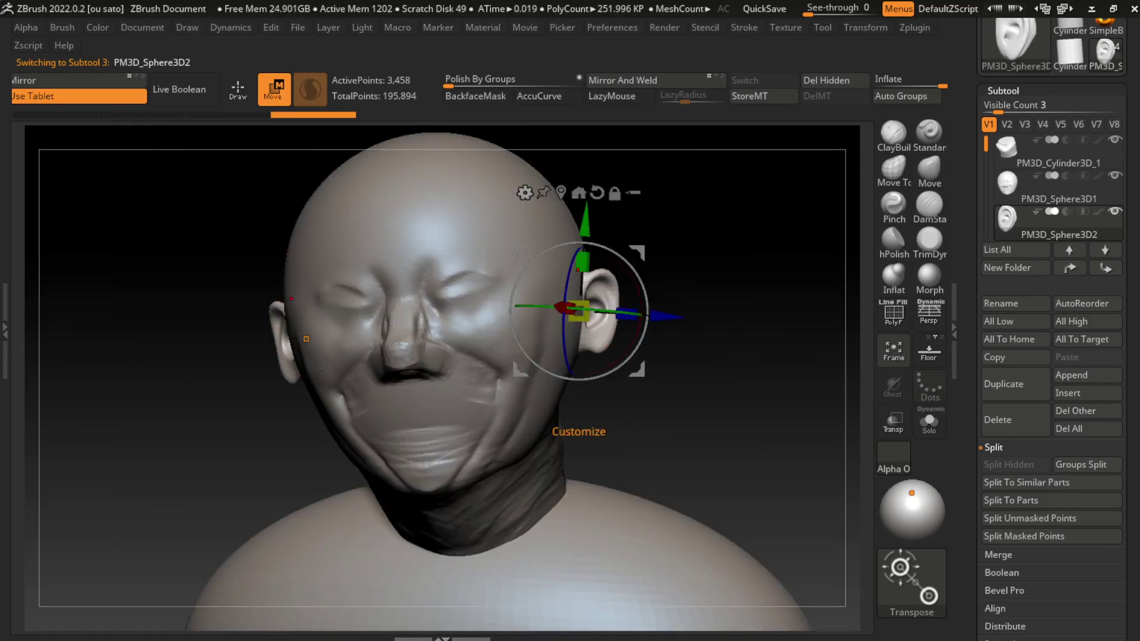
Step: Reshape both ears symmetrically with the Move brush
key(q)
click(929, 169)
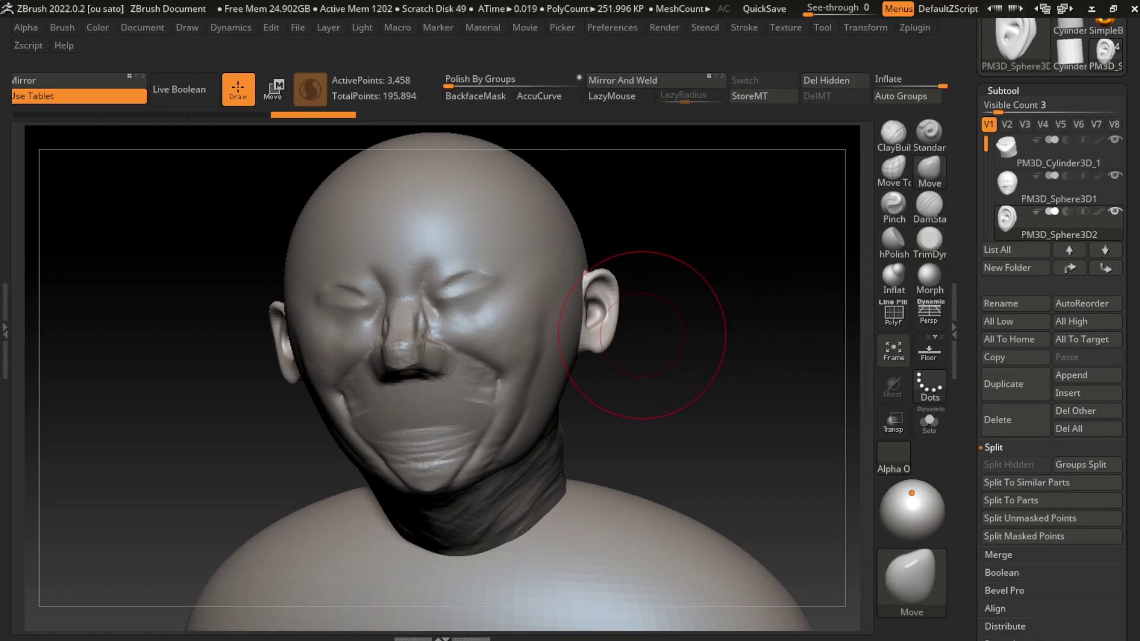
drag(617, 365, 611, 374)
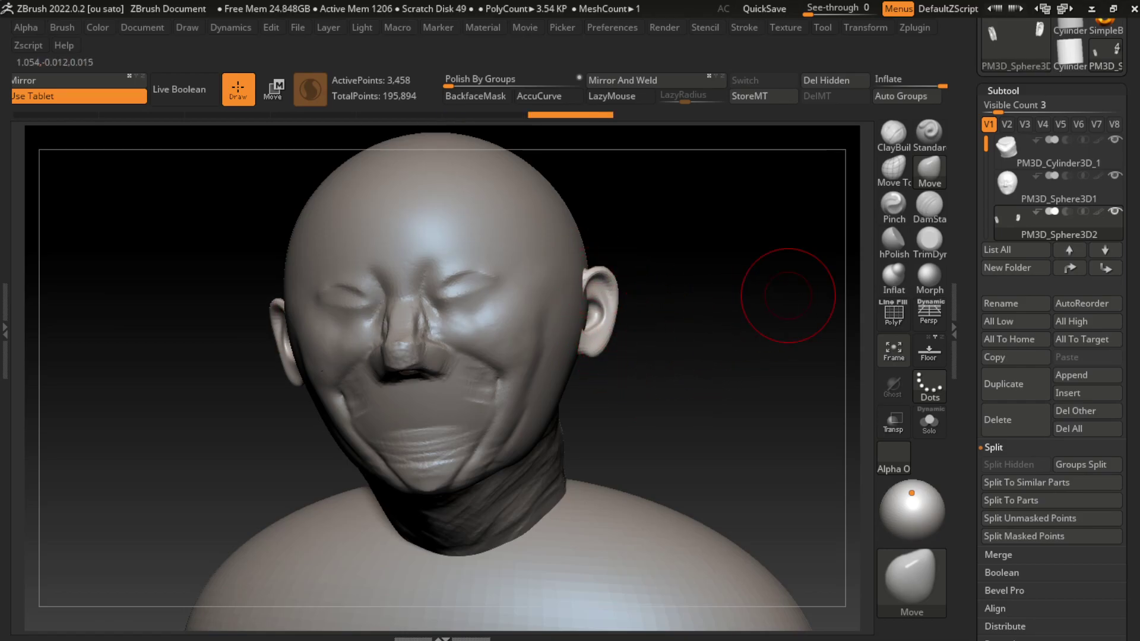
alt+click(546, 340)
key(s)
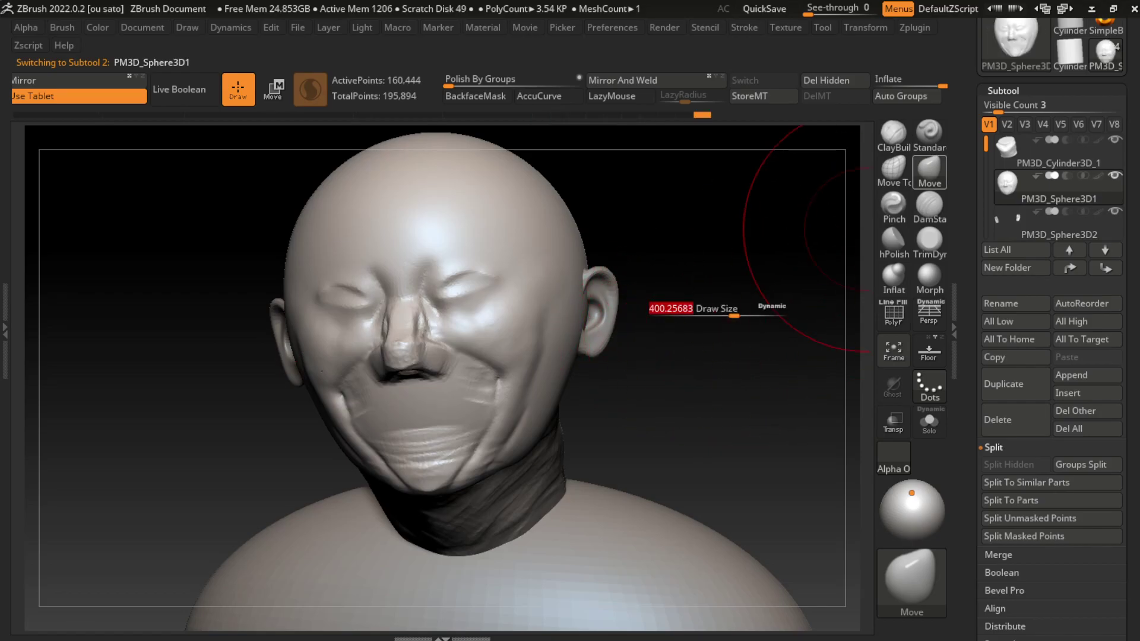
key(b)
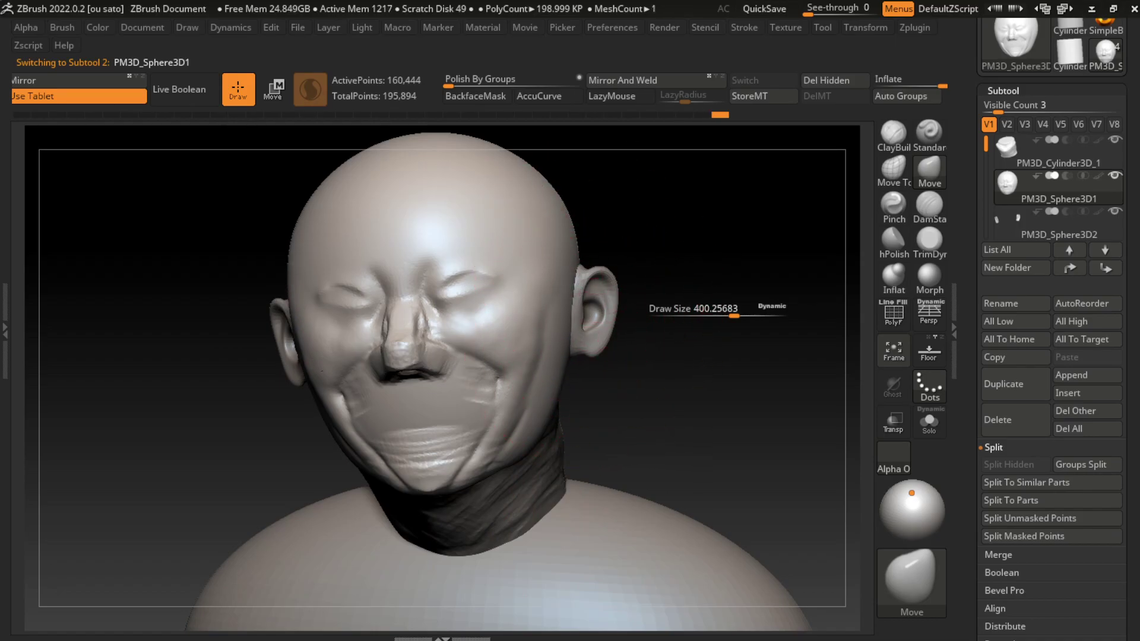
Step: Slide the ears inward along the X axis with the gizmo
alt+click(596, 300)
key(w)
drag(561, 307, 554, 307)
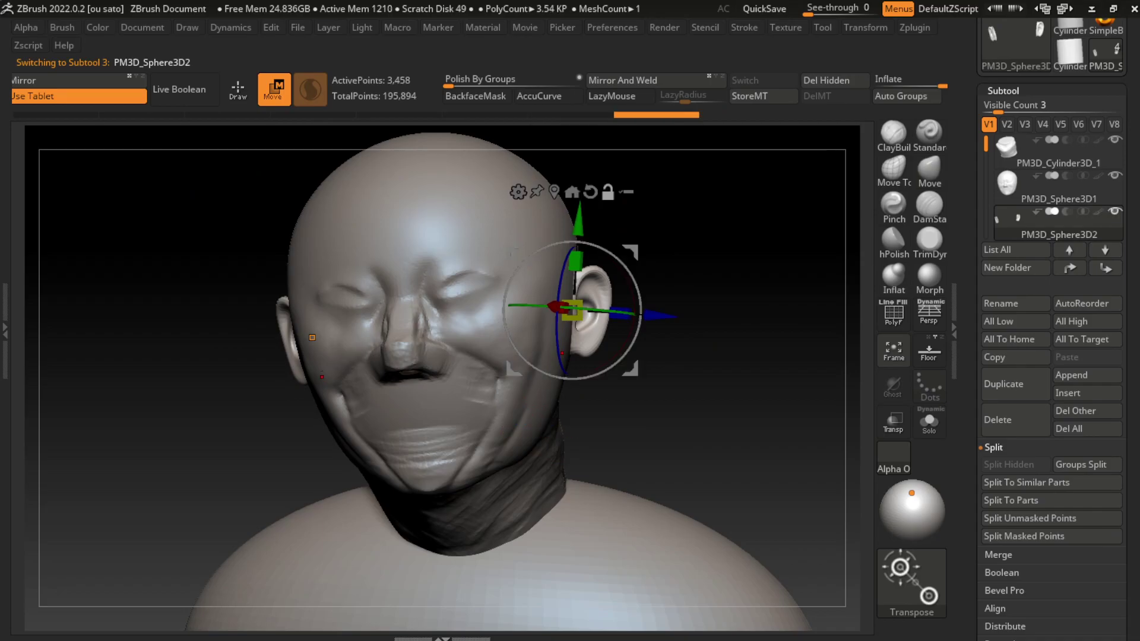
alt+click(534, 284)
key(q)
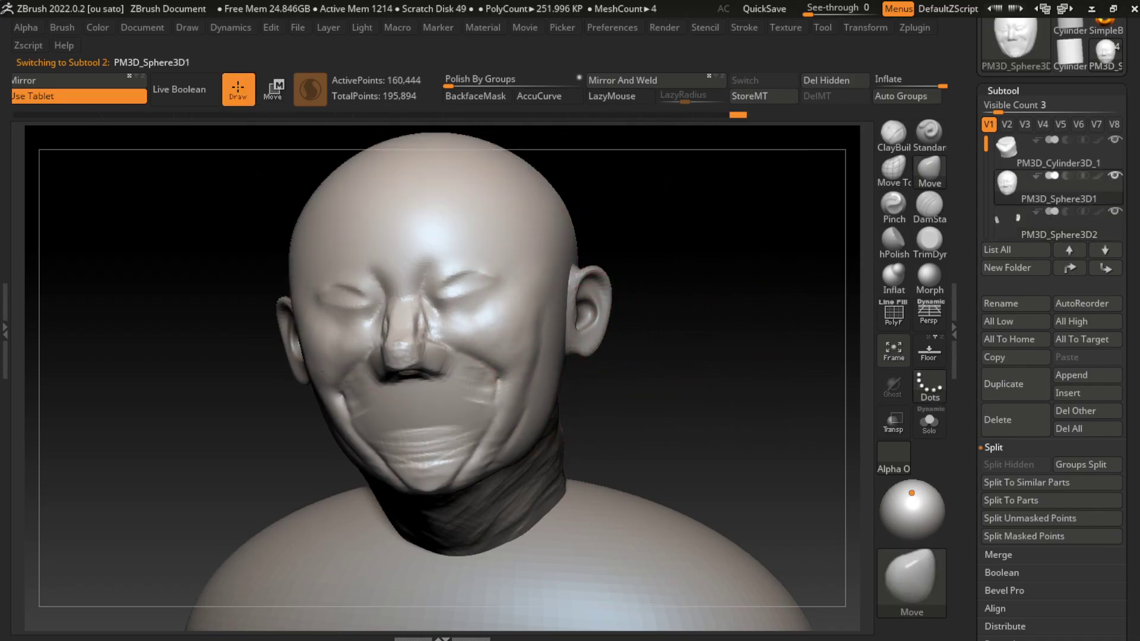
Step: Pull in the temples and upper sides of the head beside the ears
drag(577, 196, 563, 199)
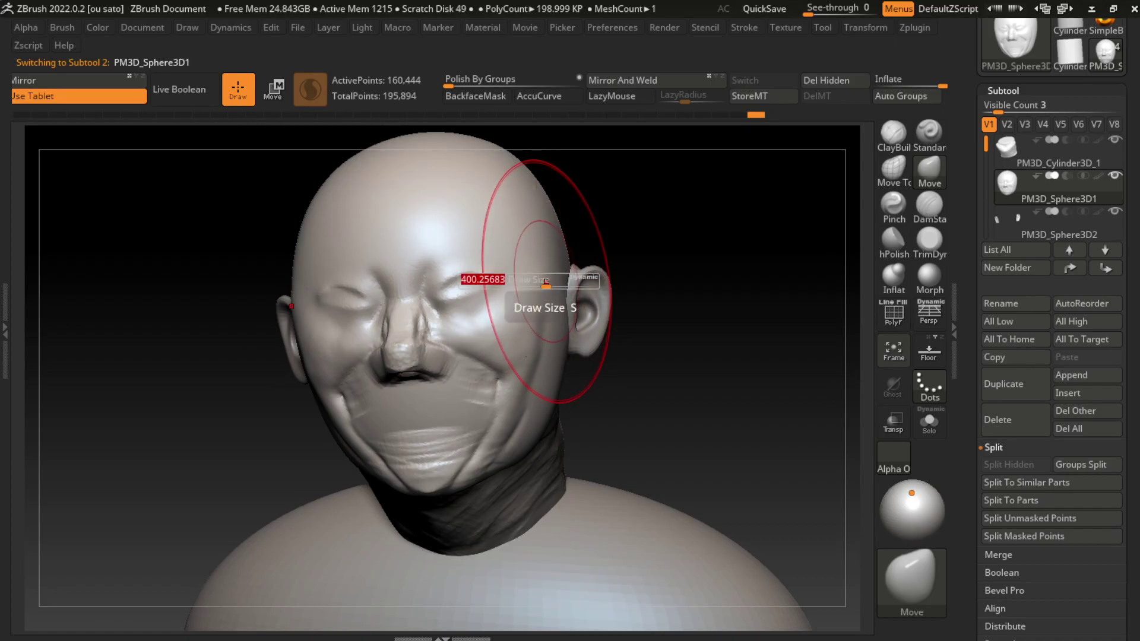
click(142, 27)
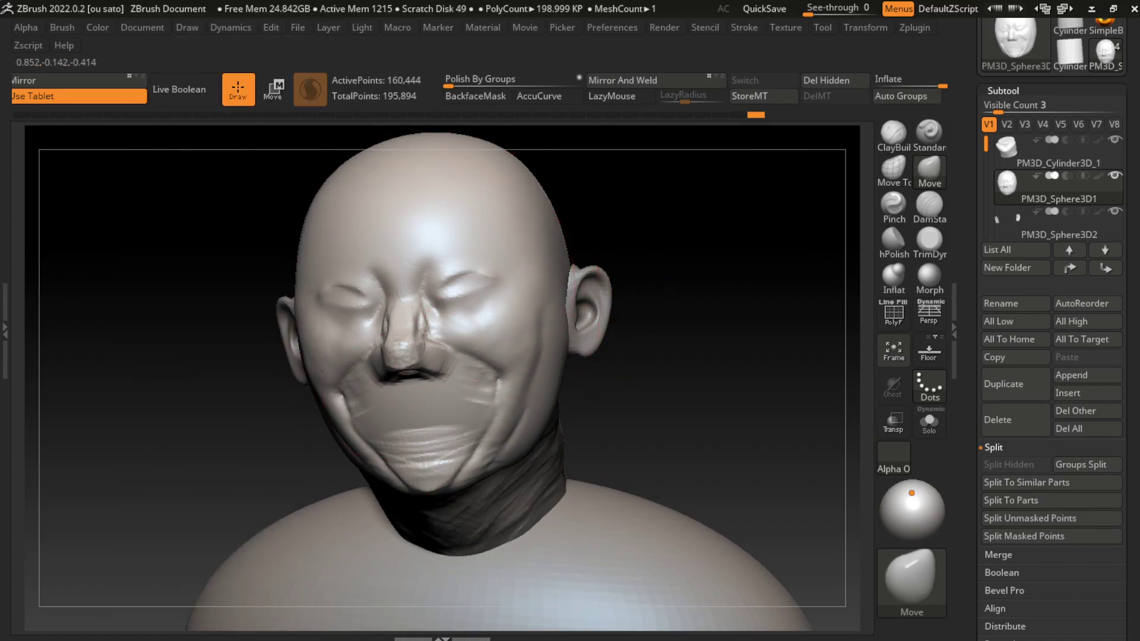
drag(523, 234, 534, 238)
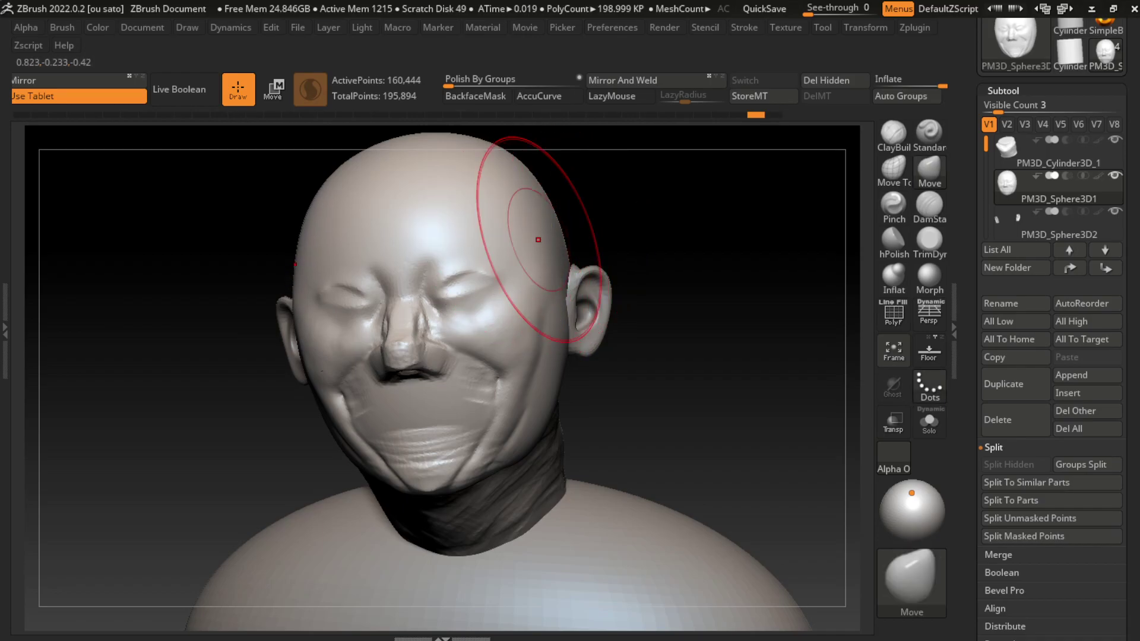
Step: Slide the ears further inward along X to sit against the head
alt+click(600, 338)
key(w)
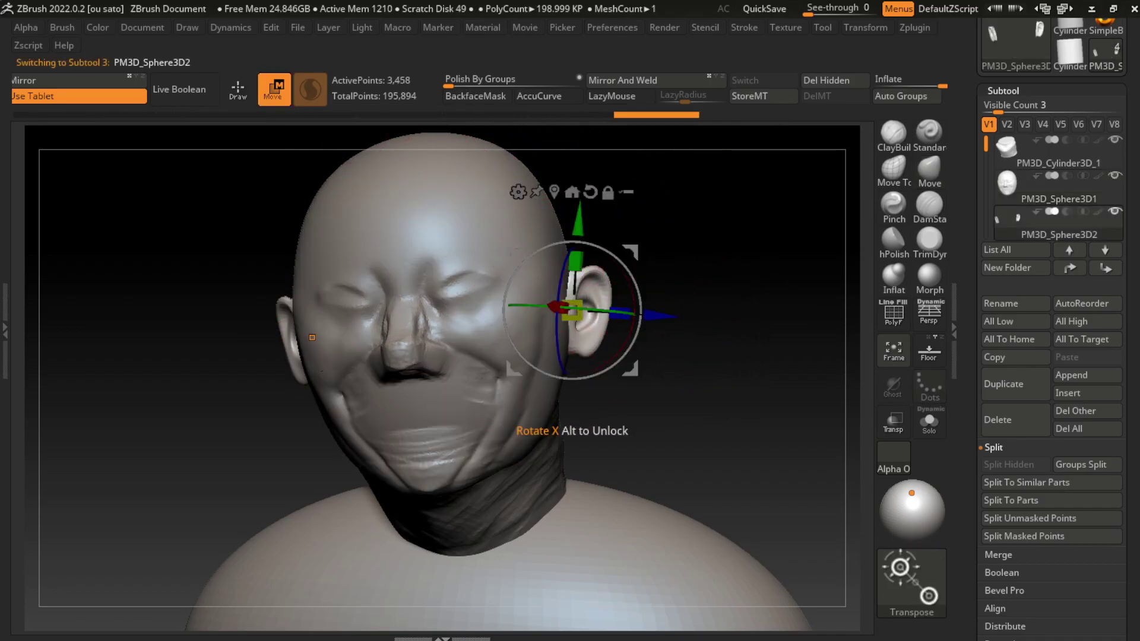
drag(556, 306, 546, 307)
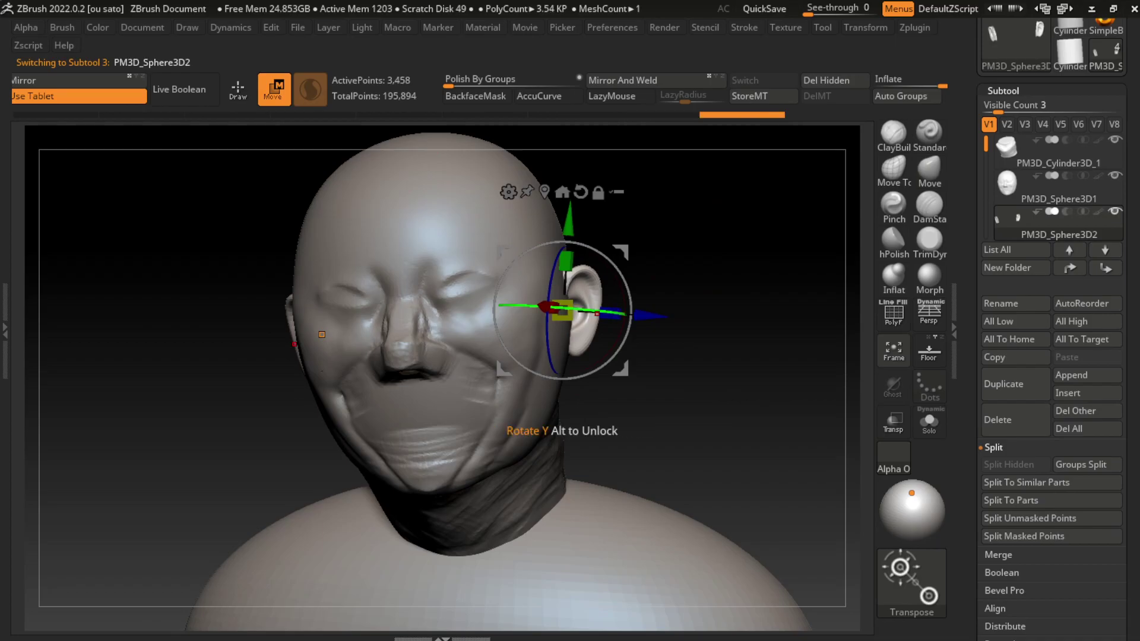
alt+click(558, 297)
key(q)
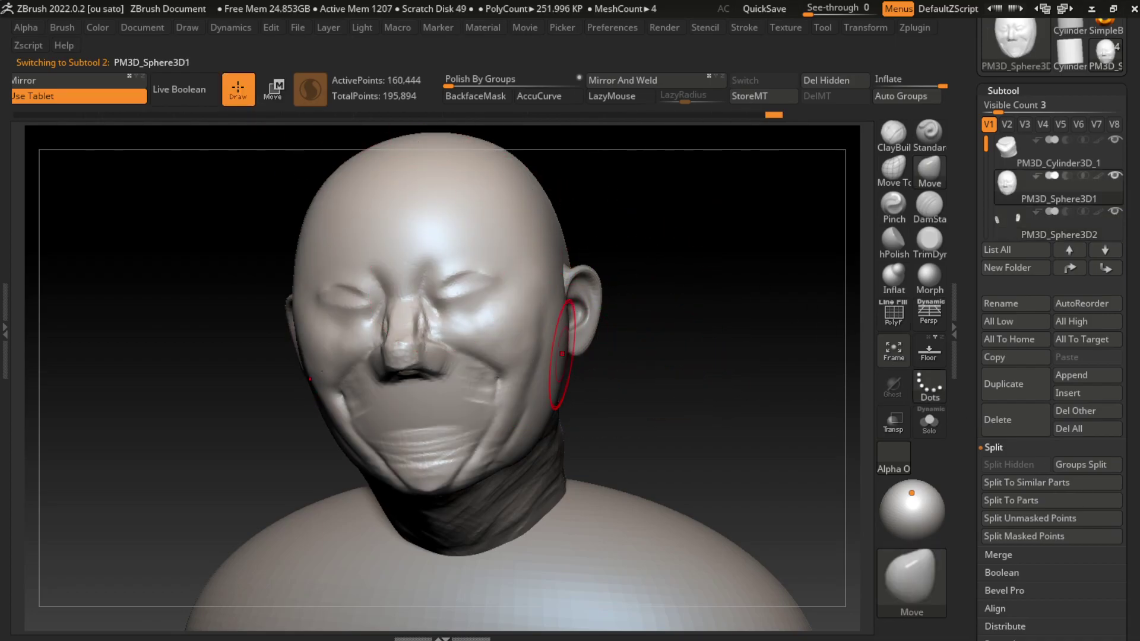
Step: Carve a DamStandard crease down the right forehead and build clay across the centre forehead
click(929, 205)
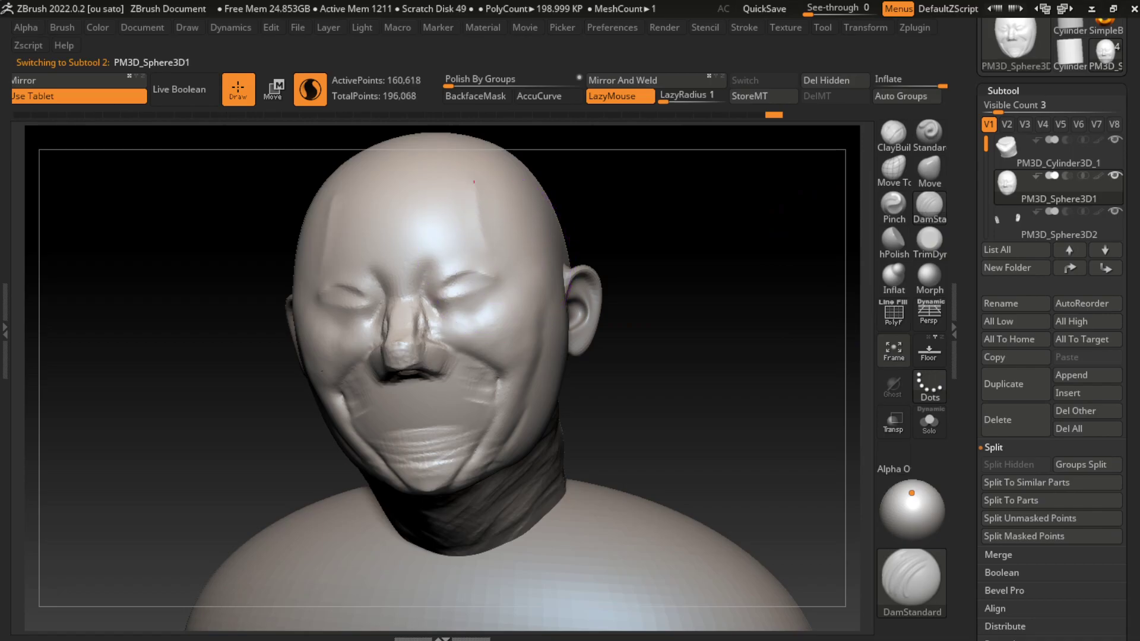
drag(478, 171, 493, 268)
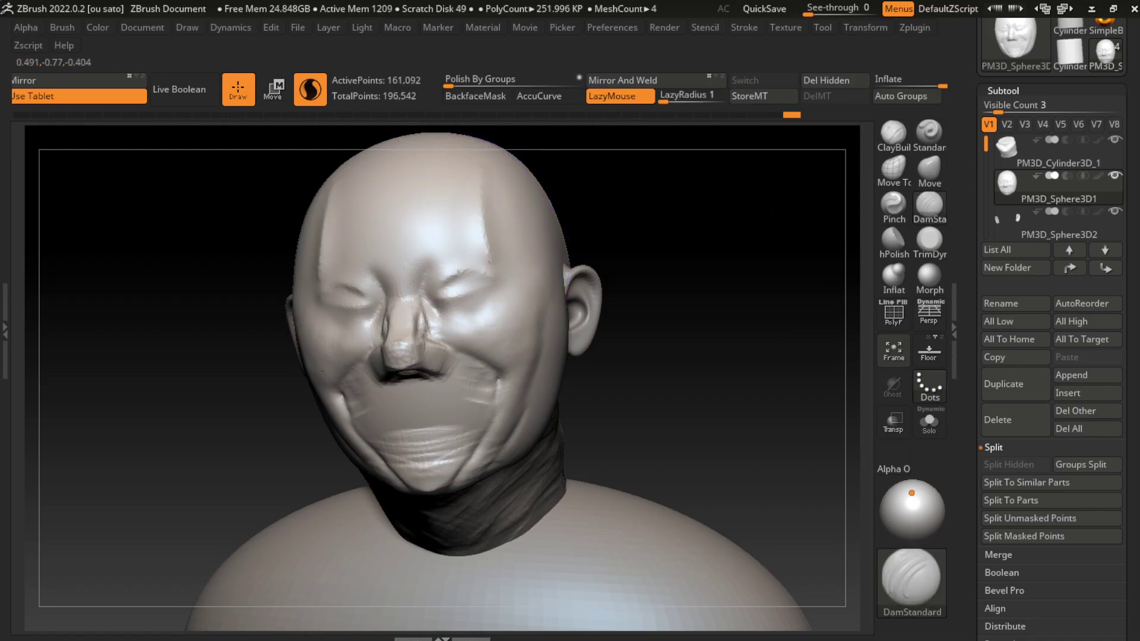
key(s)
key(b)
key(c)
key(b)
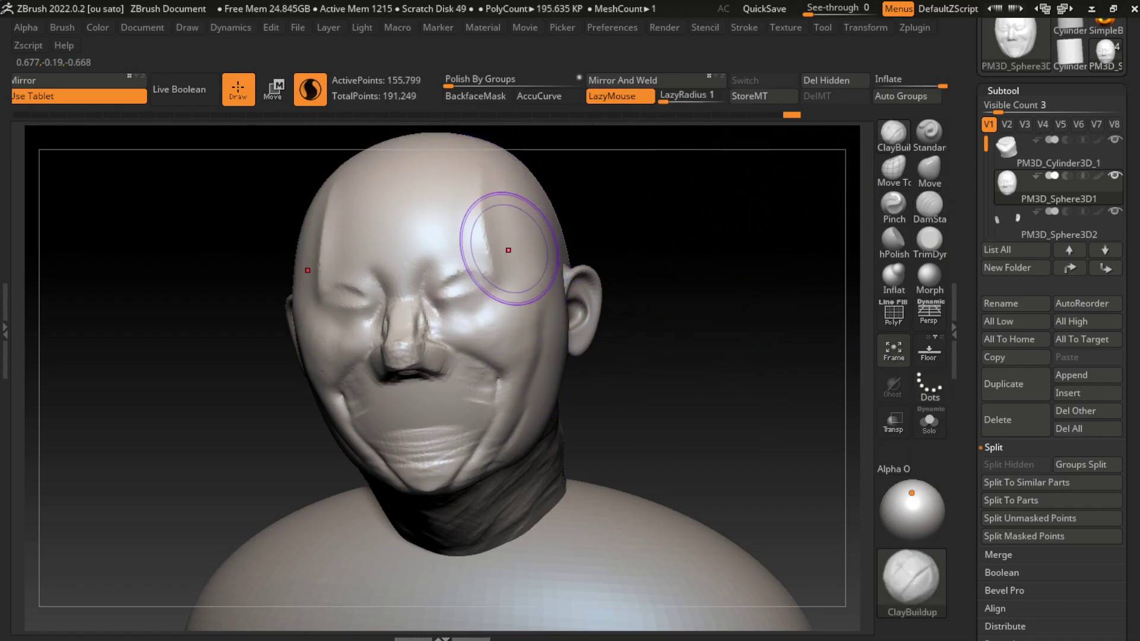
drag(461, 191, 454, 237)
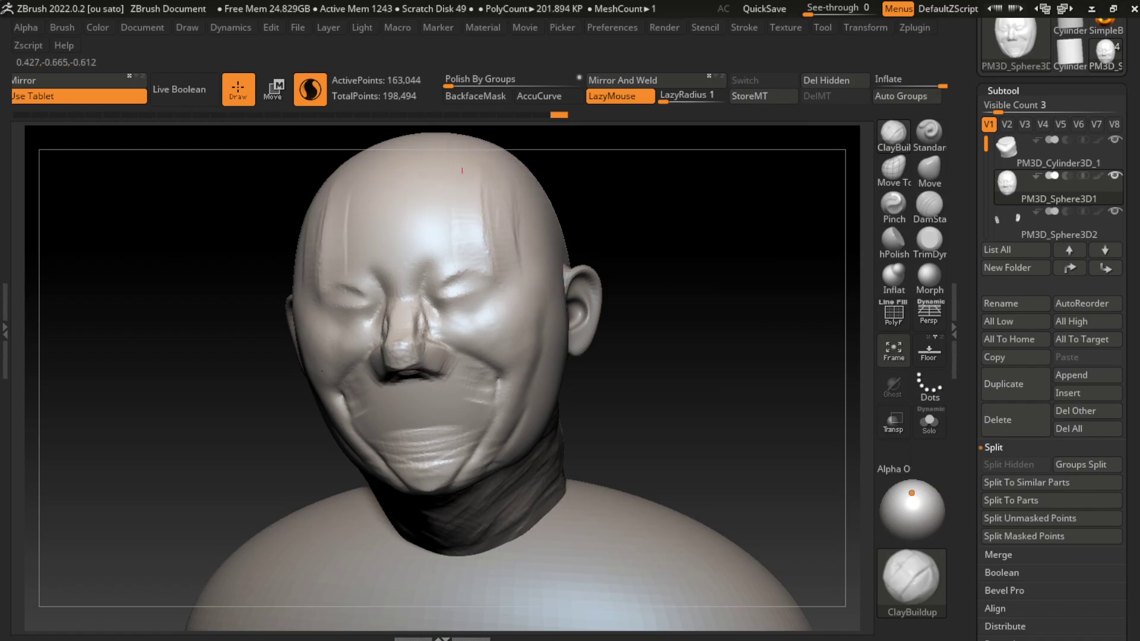
drag(450, 168, 442, 232)
shift+drag(549, 178, 561, 285)
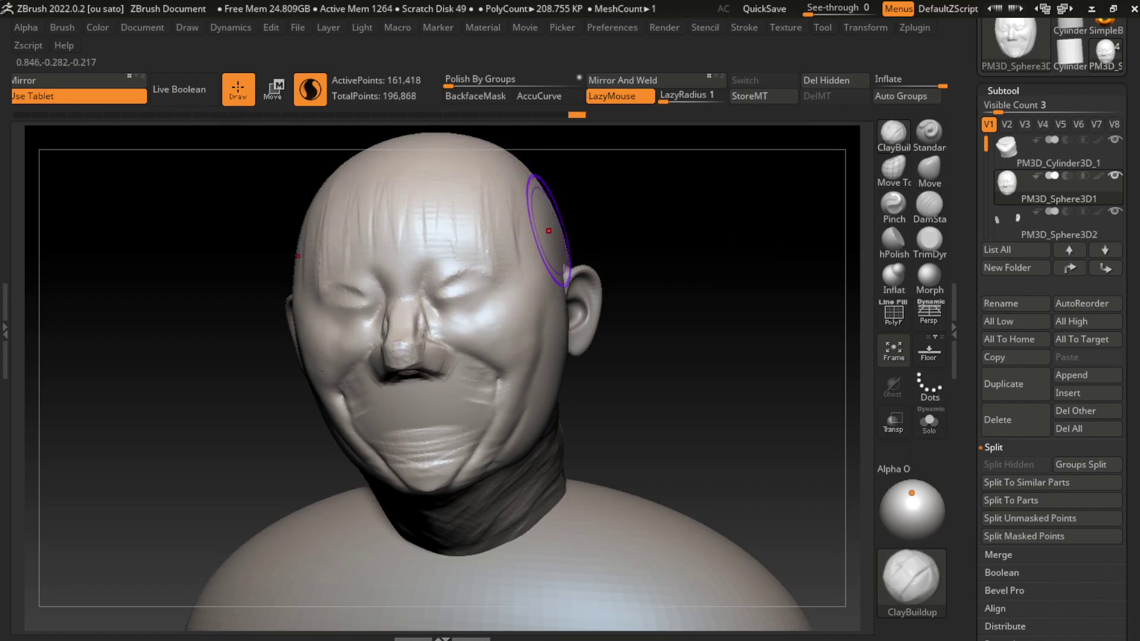
shift+drag(428, 175, 439, 238)
Step: Flatten the right-forehead creases with TrimDynamic and make the brush much smaller
key(b)
key(t)
key(d)
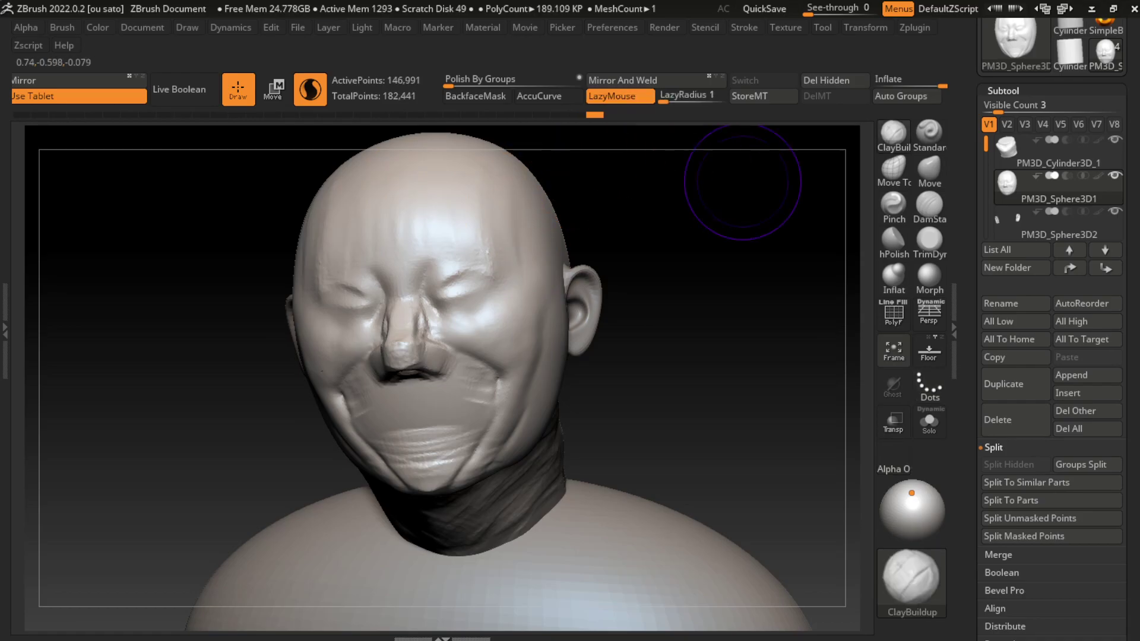
shift+drag(534, 178, 522, 315)
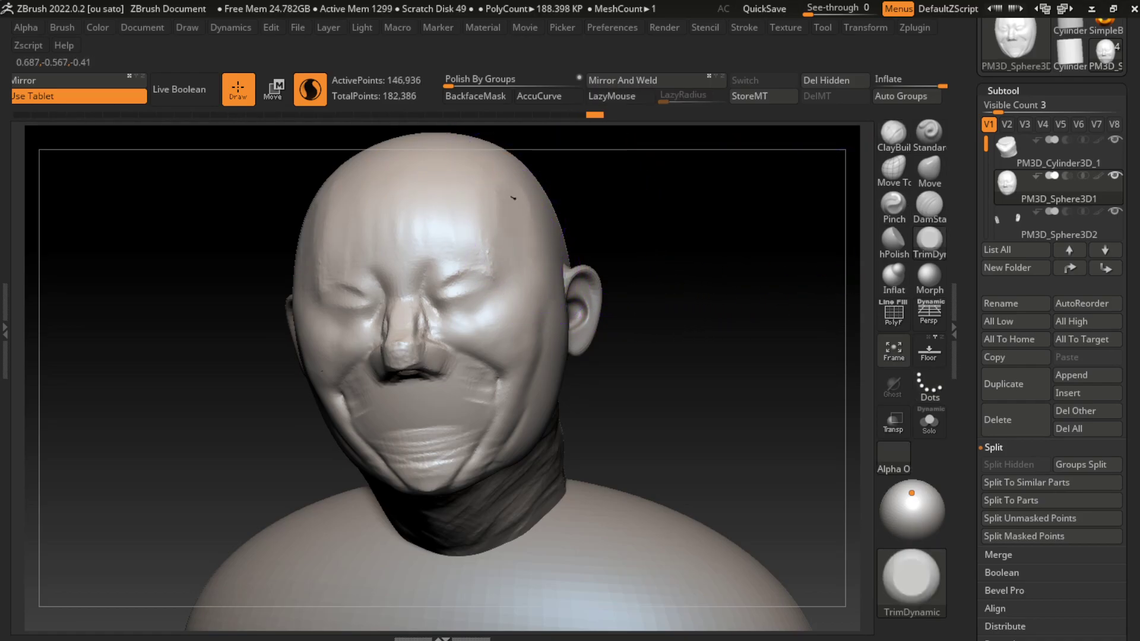
shift+drag(469, 178, 512, 237)
key(s)
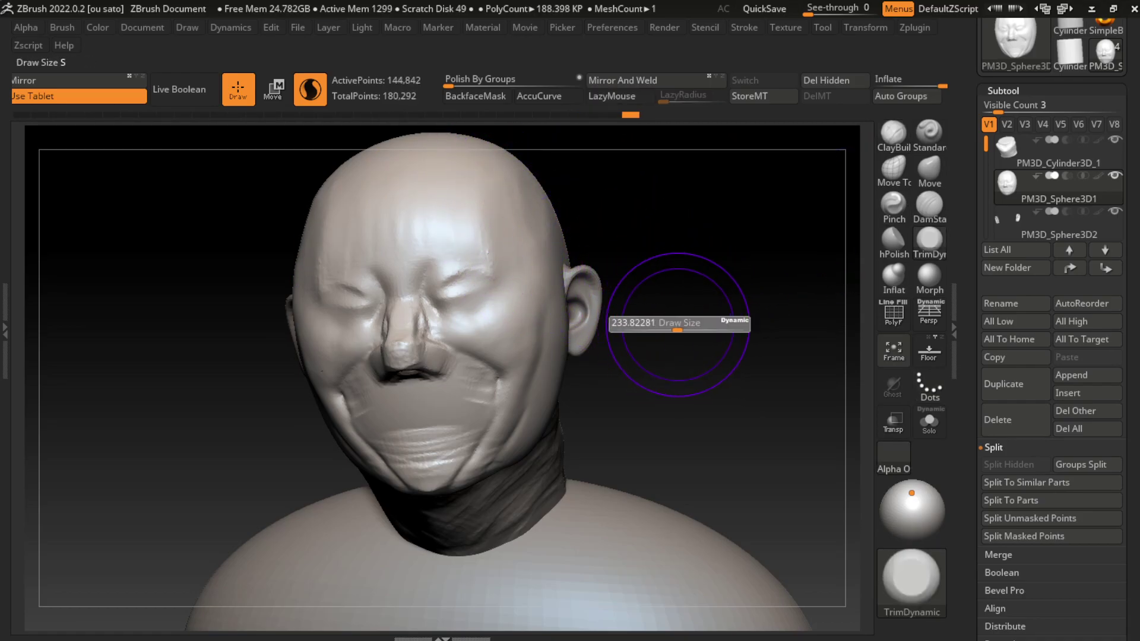
drag(682, 324, 635, 324)
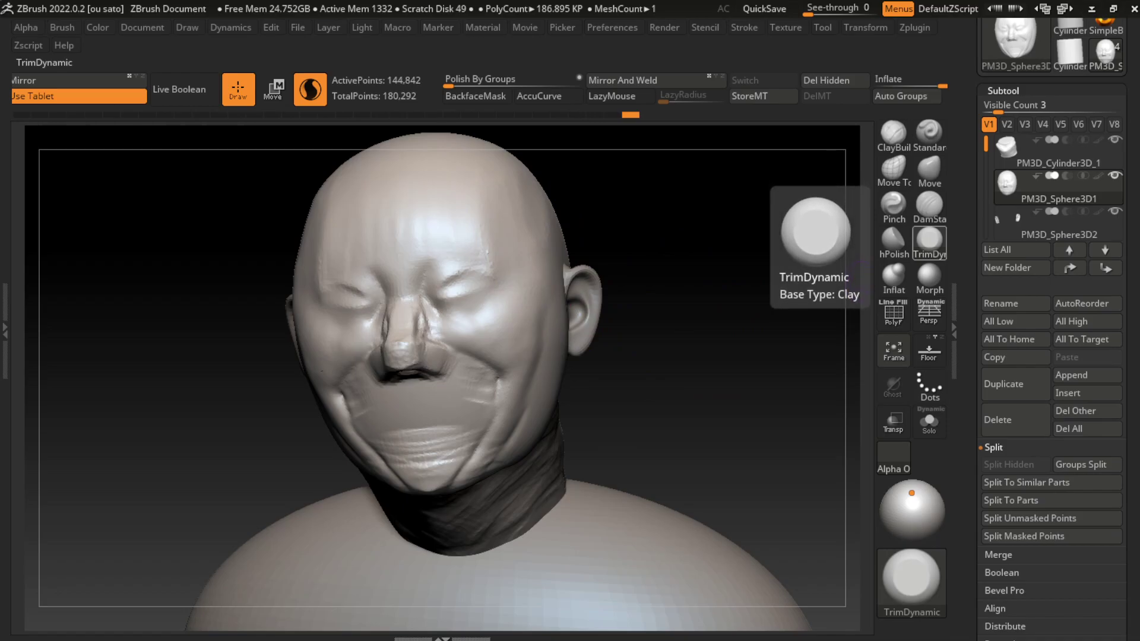
Step: Carve DamStandard creases above the right eye and along the brow
click(930, 205)
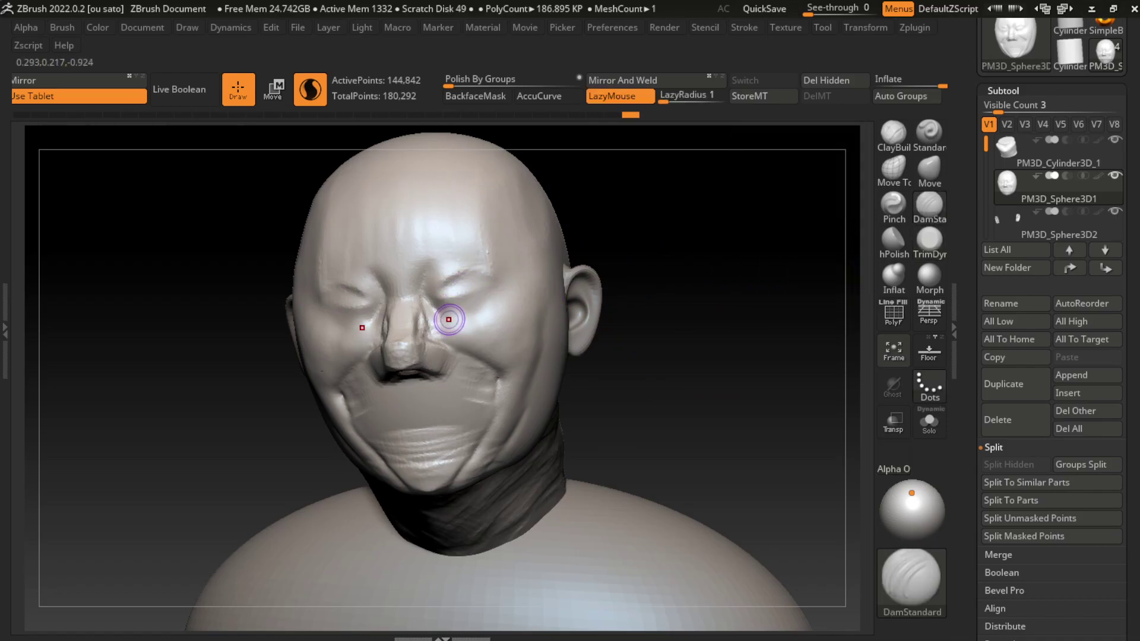
mouse_move(435, 262)
mouse_down()
mouse_move(468, 253)
mouse_move(439, 246)
mouse_move(466, 246)
mouse_up()
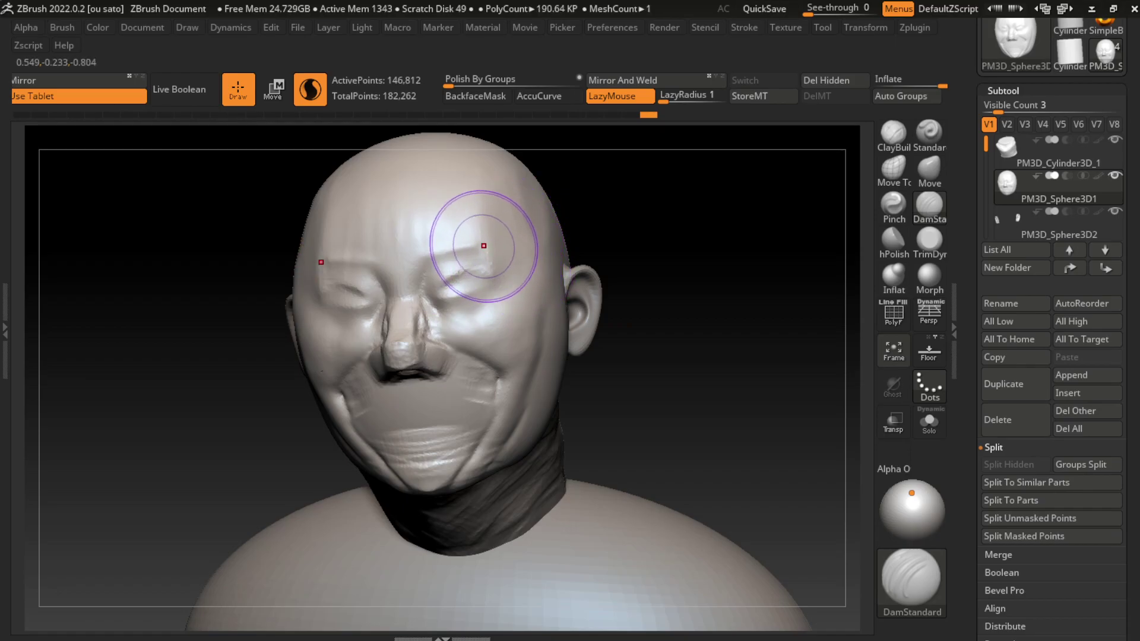
drag(520, 287, 496, 279)
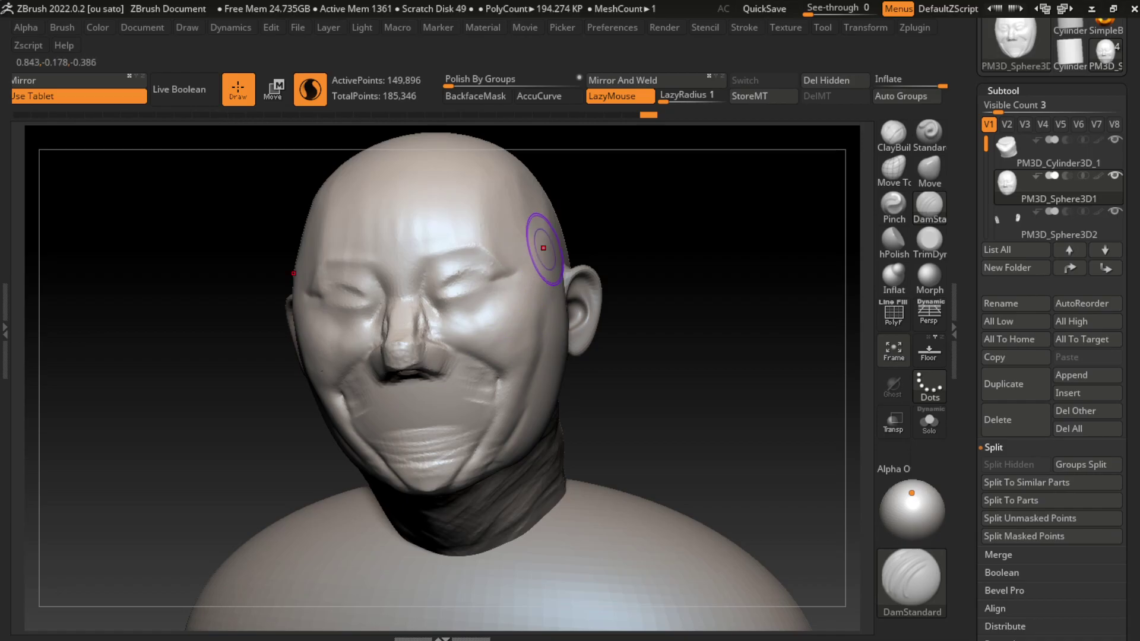
drag(540, 265, 505, 282)
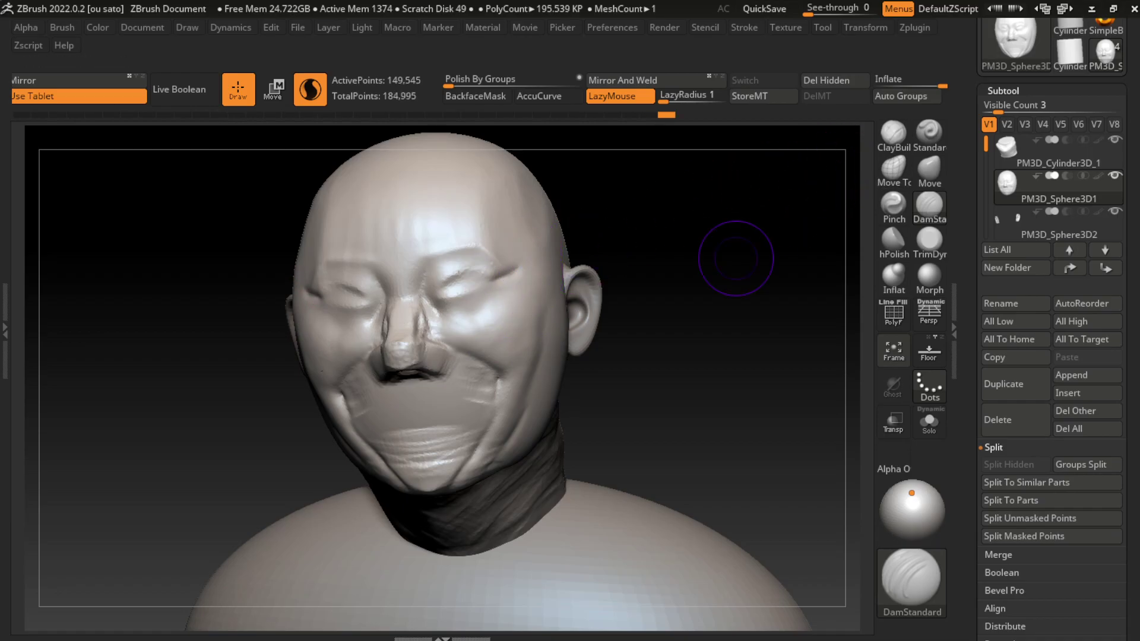
mouse_move(733, 255)
mouse_down()
mouse_move(508, 280)
mouse_move(543, 236)
mouse_move(541, 210)
mouse_up()
Step: Add parallel and diagonal ClayBuildup grooves across the brow and temple
click(893, 135)
drag(509, 254, 549, 216)
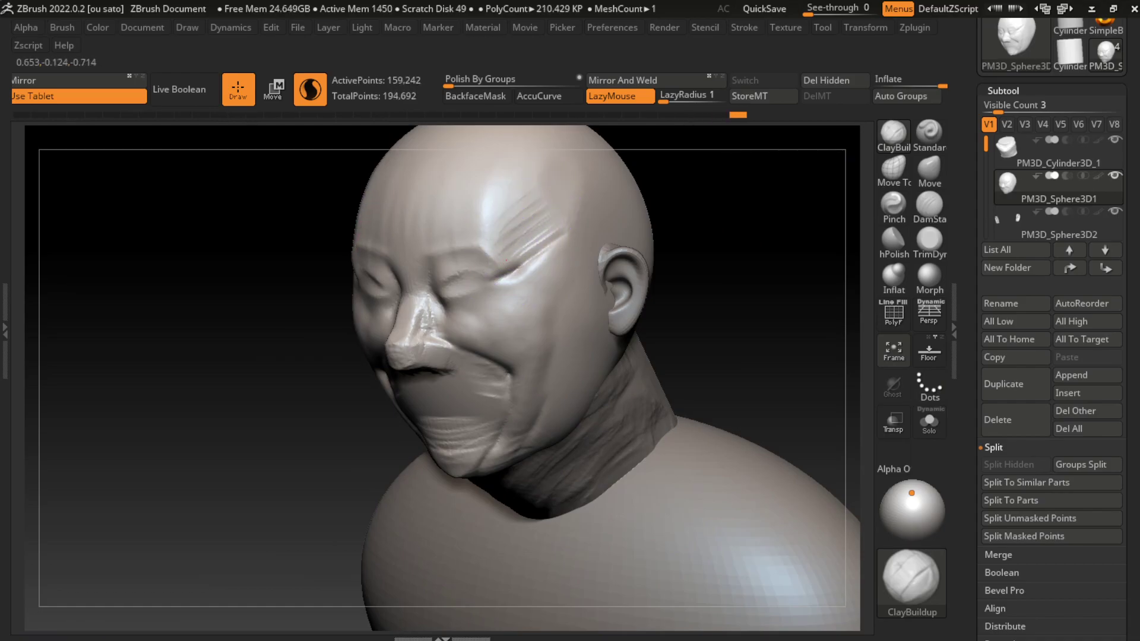
mouse_move(523, 267)
mouse_down()
mouse_move(552, 237)
mouse_move(542, 221)
mouse_up()
key(shift)
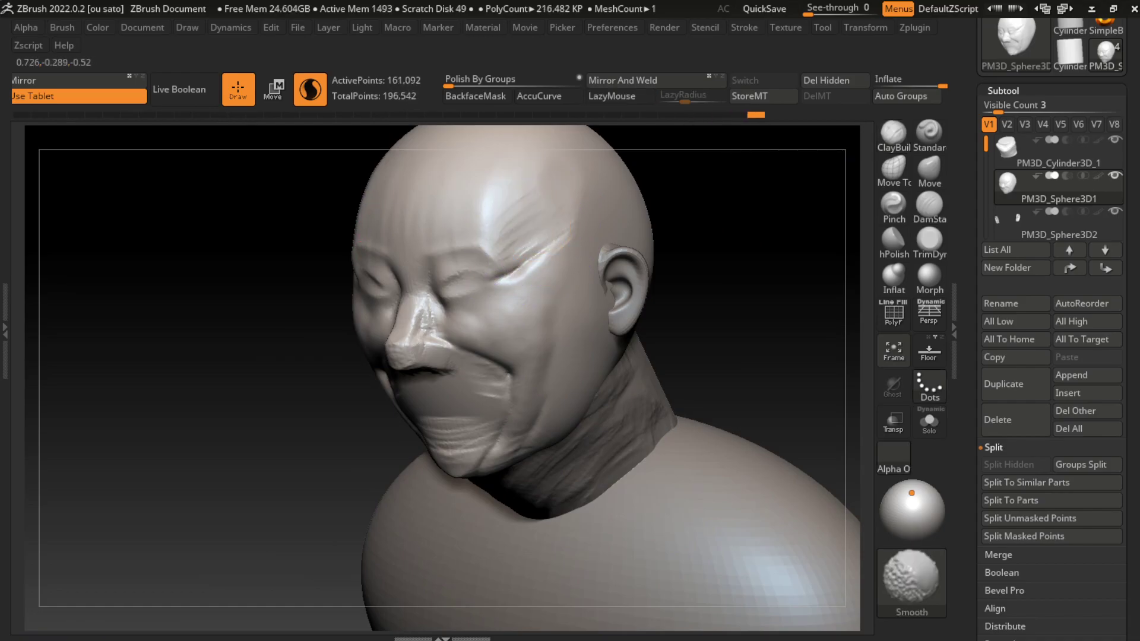
key(l)
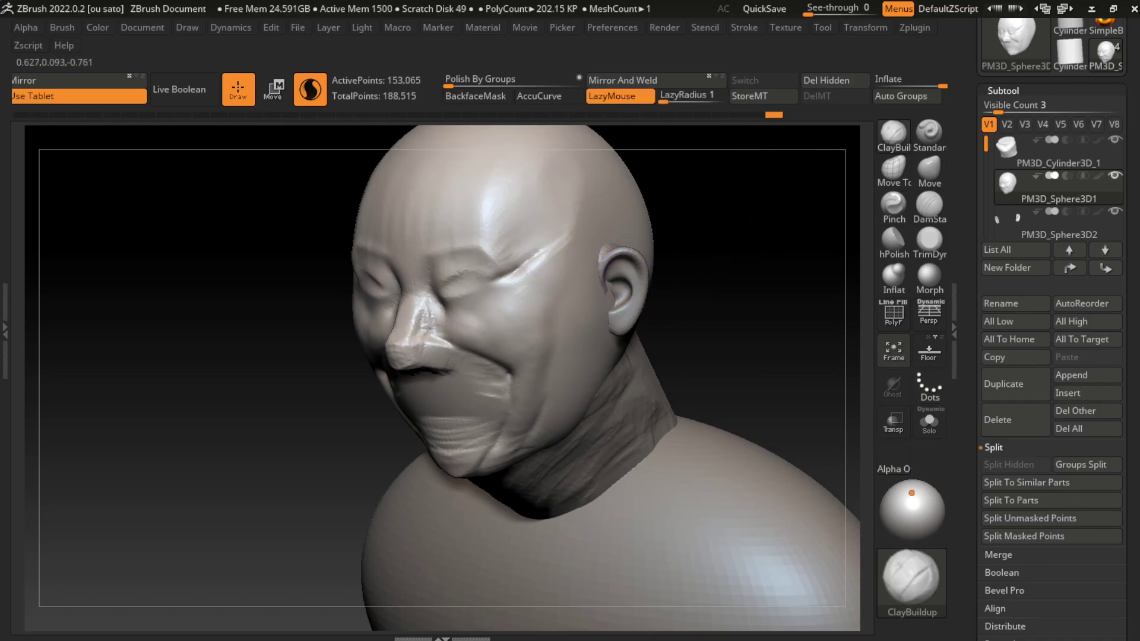
drag(510, 285, 558, 226)
click(142, 27)
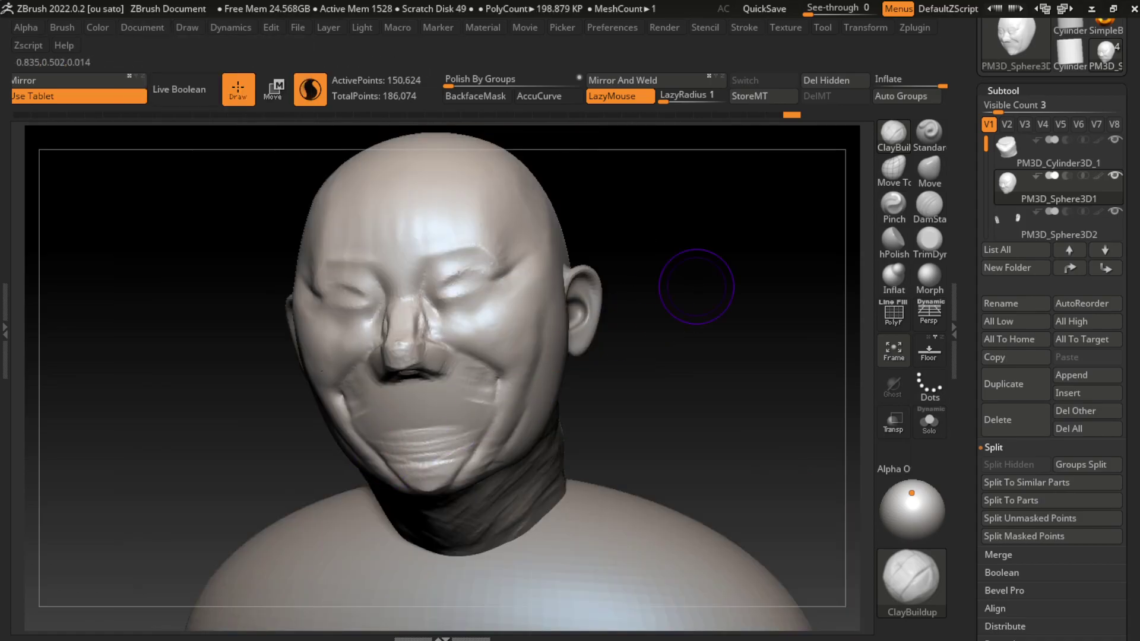
Step: In front view, carve a DamStandard crease beside the nose bridge and trial eye slits
shift+drag(693, 285, 686, 308)
key(s)
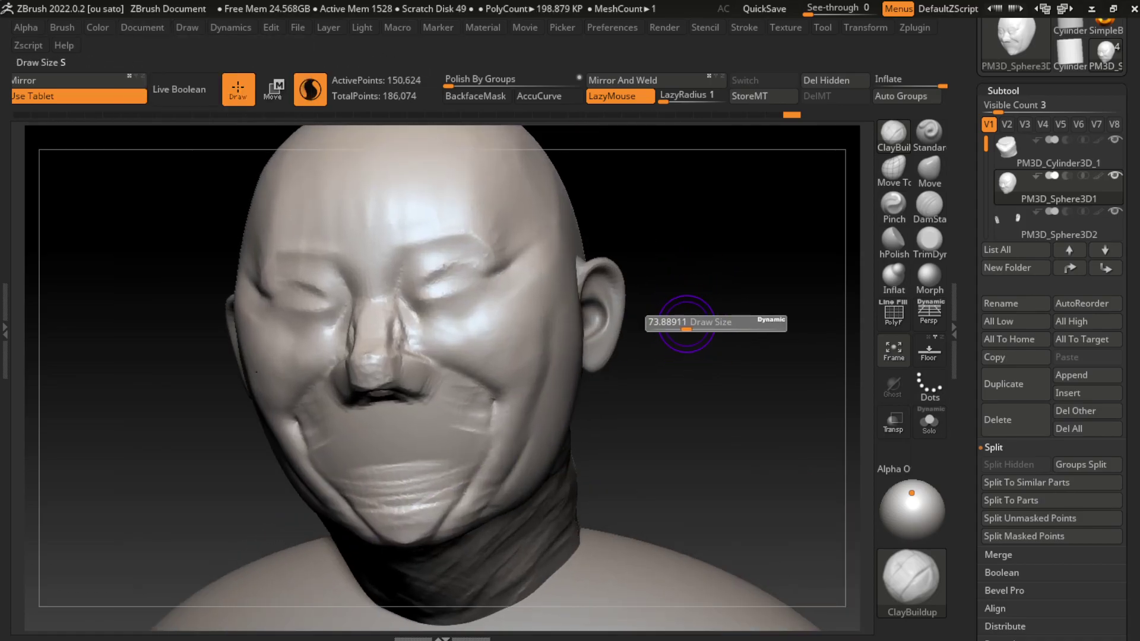
key(b)
key(d)
key(s)
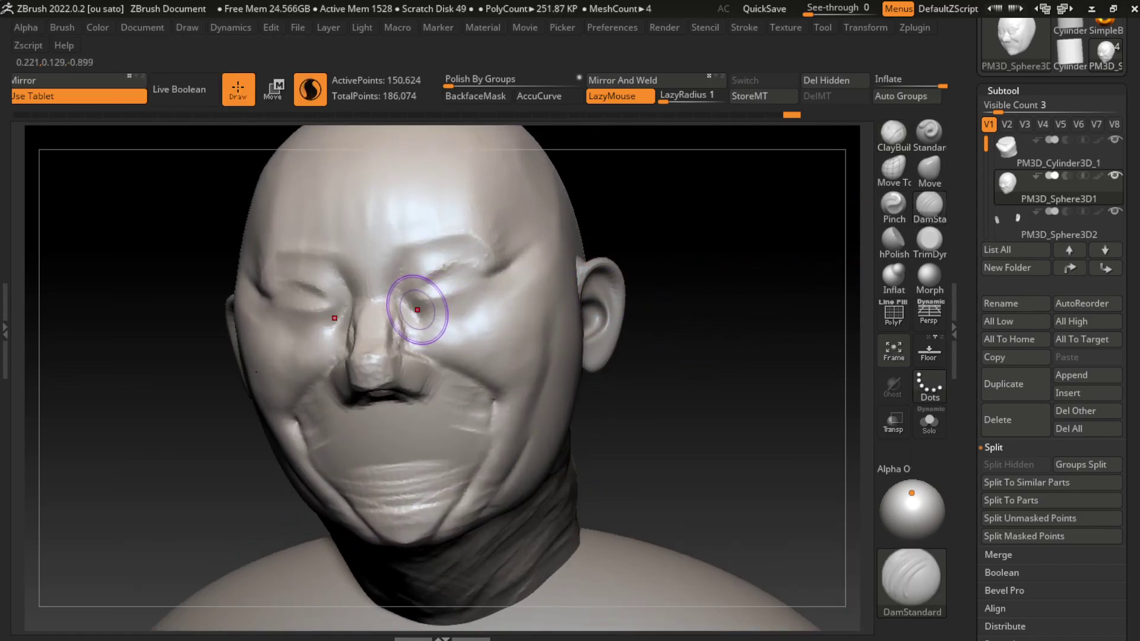
drag(412, 303, 405, 339)
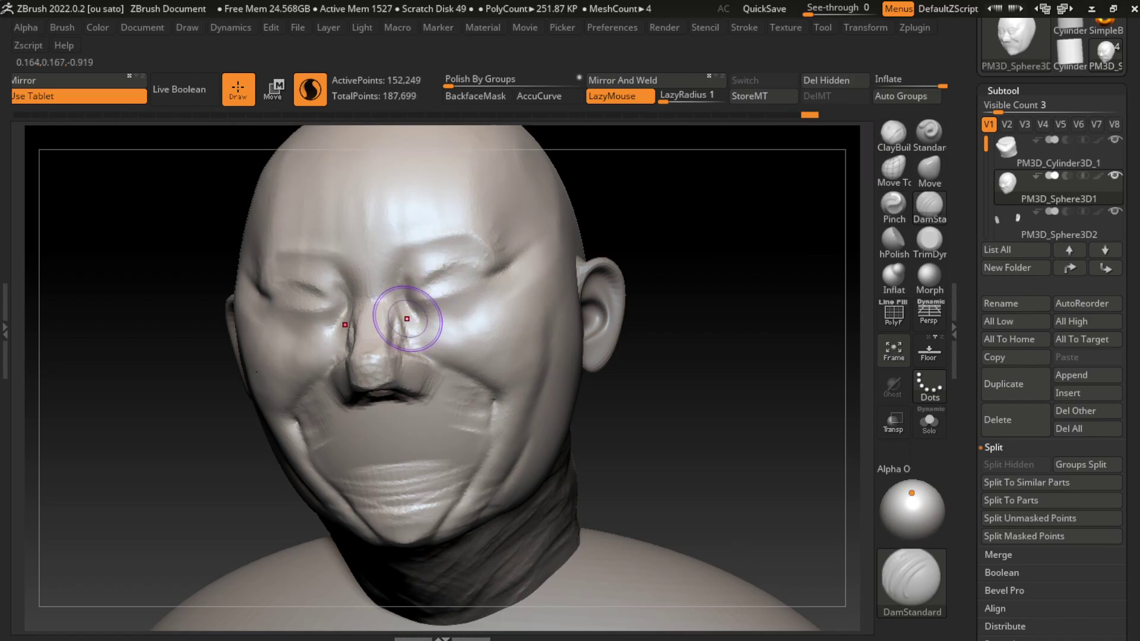
mouse_move(442, 284)
mouse_down()
mouse_move(410, 298)
mouse_move(440, 286)
mouse_up()
key(ctrl+z)
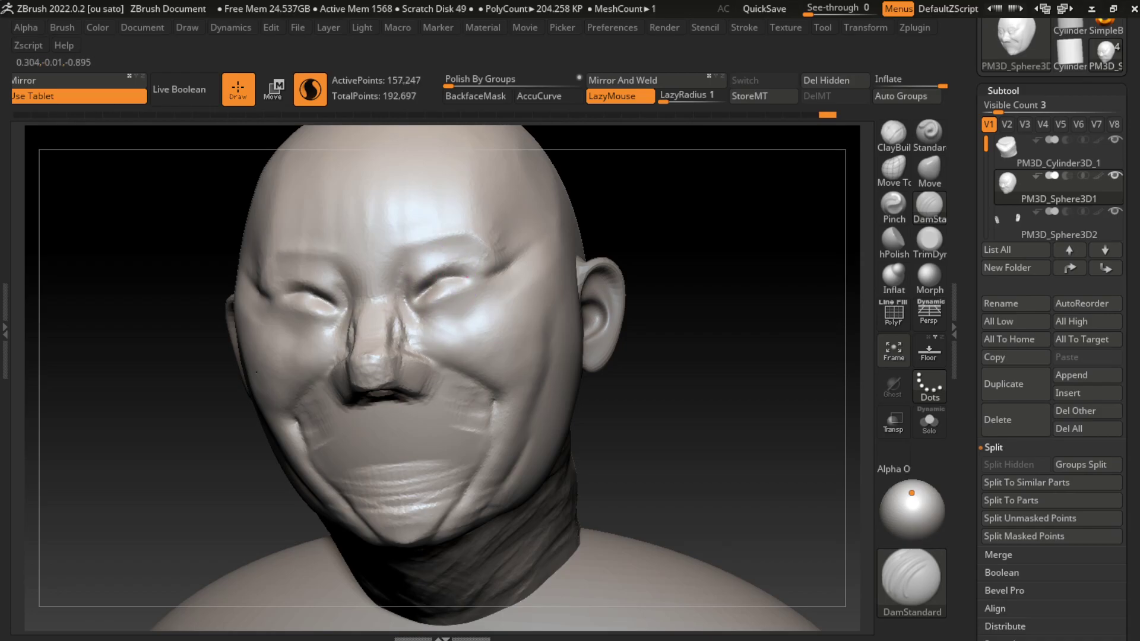
key(ctrl+z)
key(ctrl+z)
key(ctrl+z)
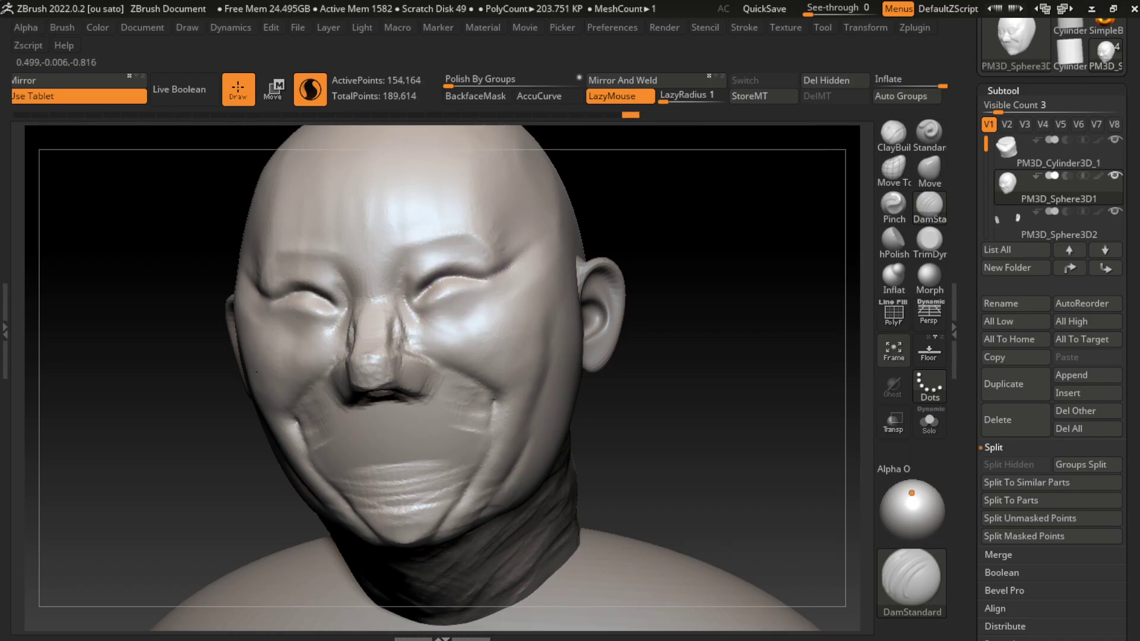
Step: Carve deeper, longer slits into the right and left eyes
drag(489, 275, 419, 294)
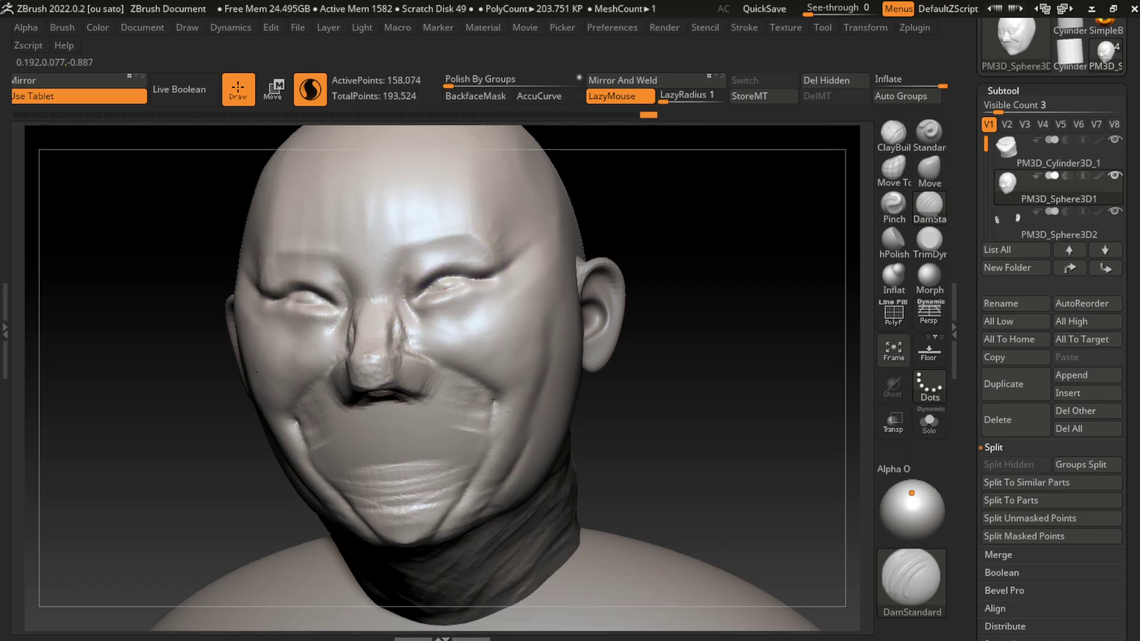
drag(327, 292, 279, 309)
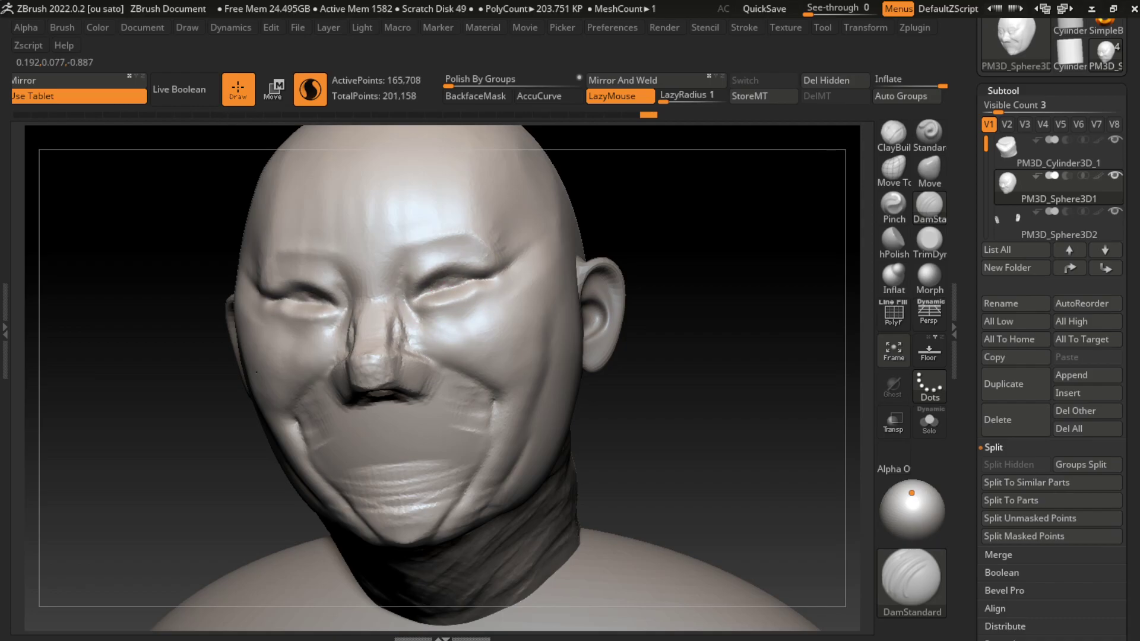
mouse_move(408, 267)
shift+mouse_down()
mouse_move(454, 310)
mouse_move(445, 321)
shift+mouse_up()
key(ctrl+z)
key(ctrl+z)
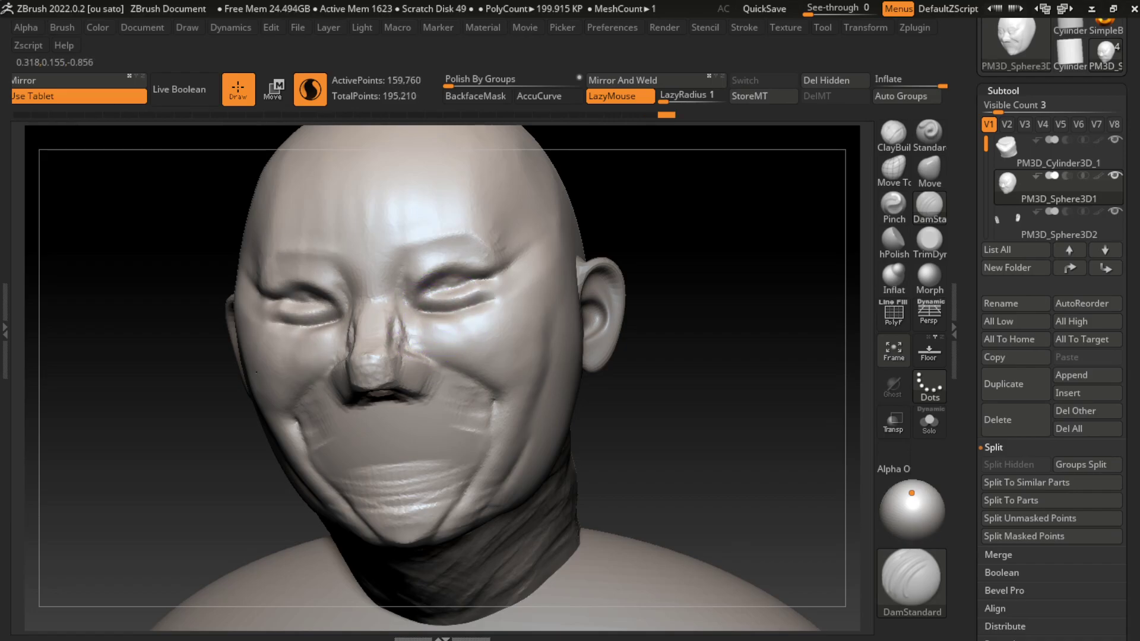
key(ctrl+z)
click(894, 133)
key(ctrl+shift+z)
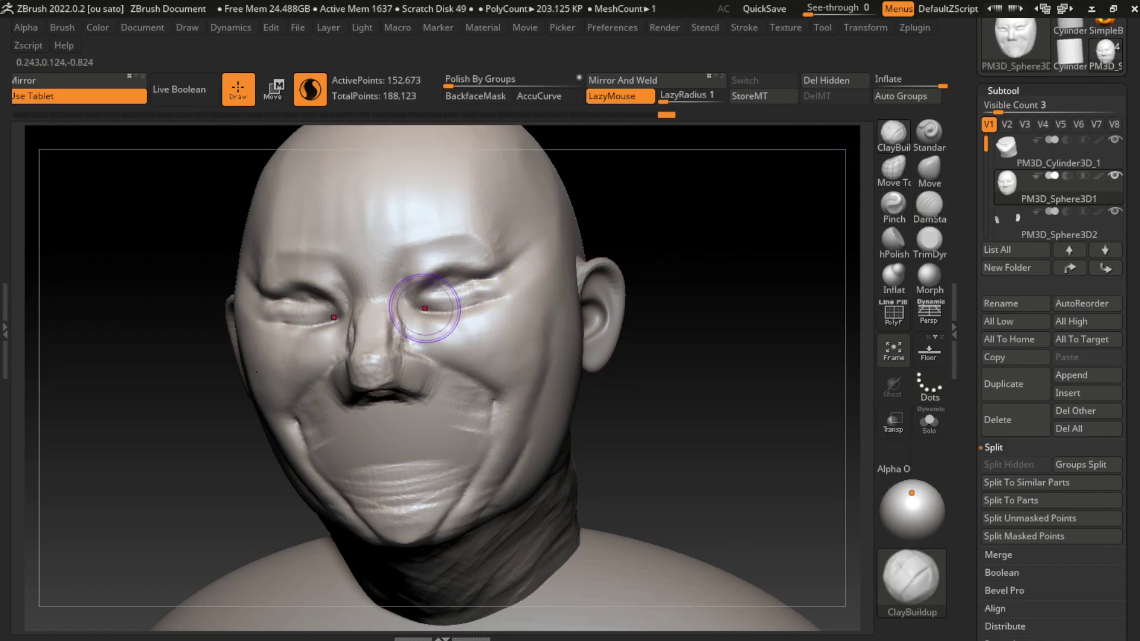
key(ctrl+shift+z)
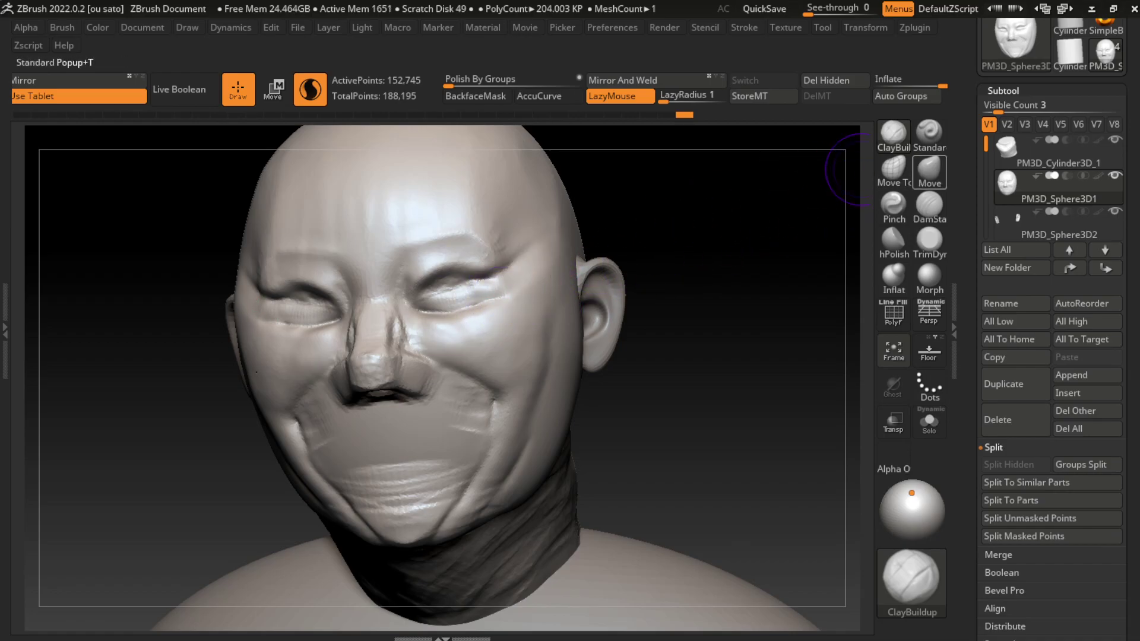
Step: Re-carve both eye creases and build clay beside the right eye with a half-size brush
click(929, 204)
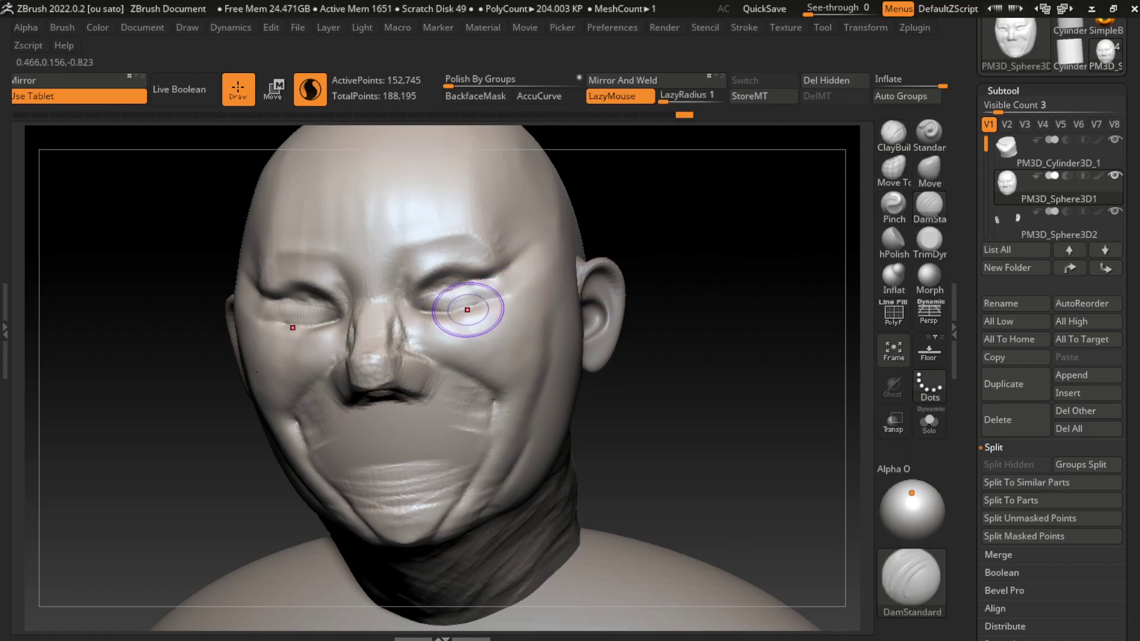
drag(511, 282, 457, 297)
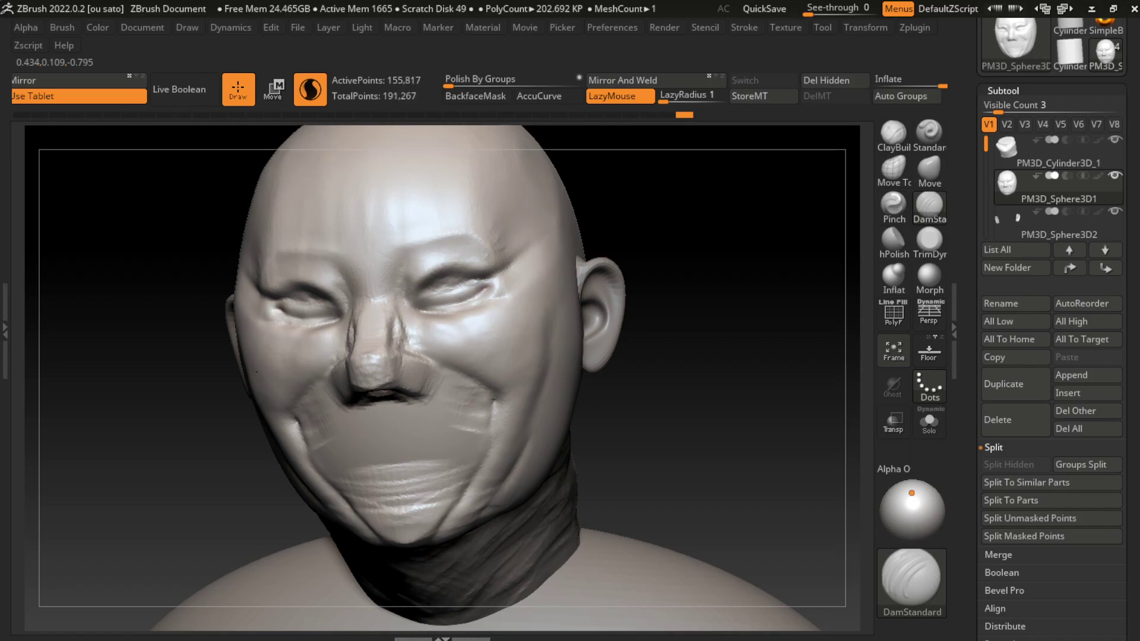
drag(303, 317, 425, 305)
click(893, 134)
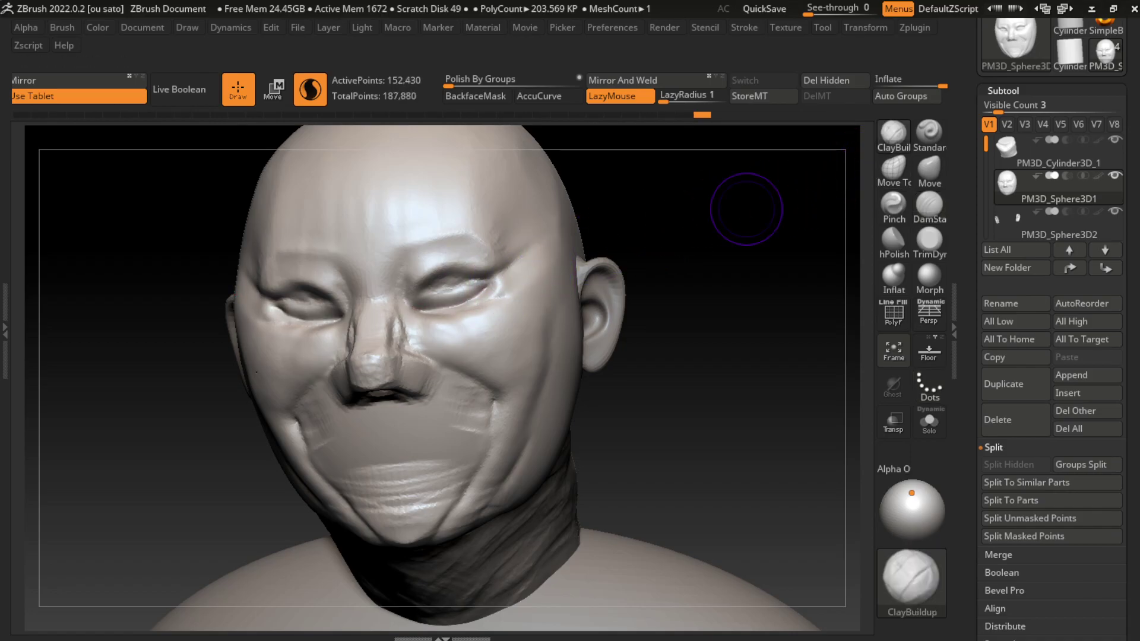
drag(542, 282, 504, 300)
click(929, 205)
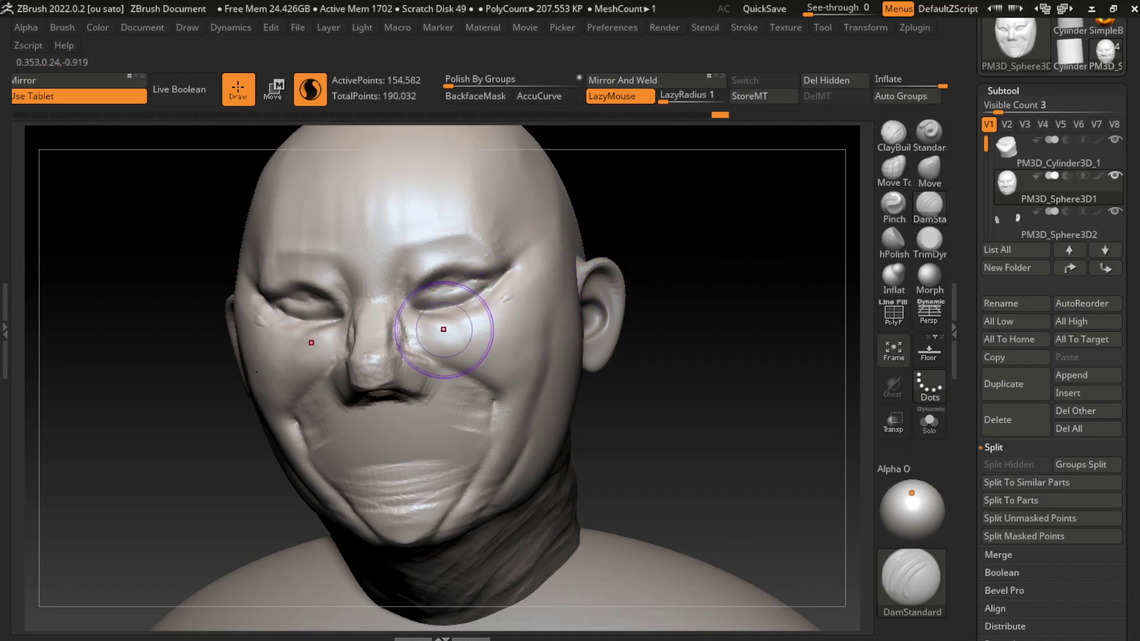
key(bracketleft)
key(bracketleft)
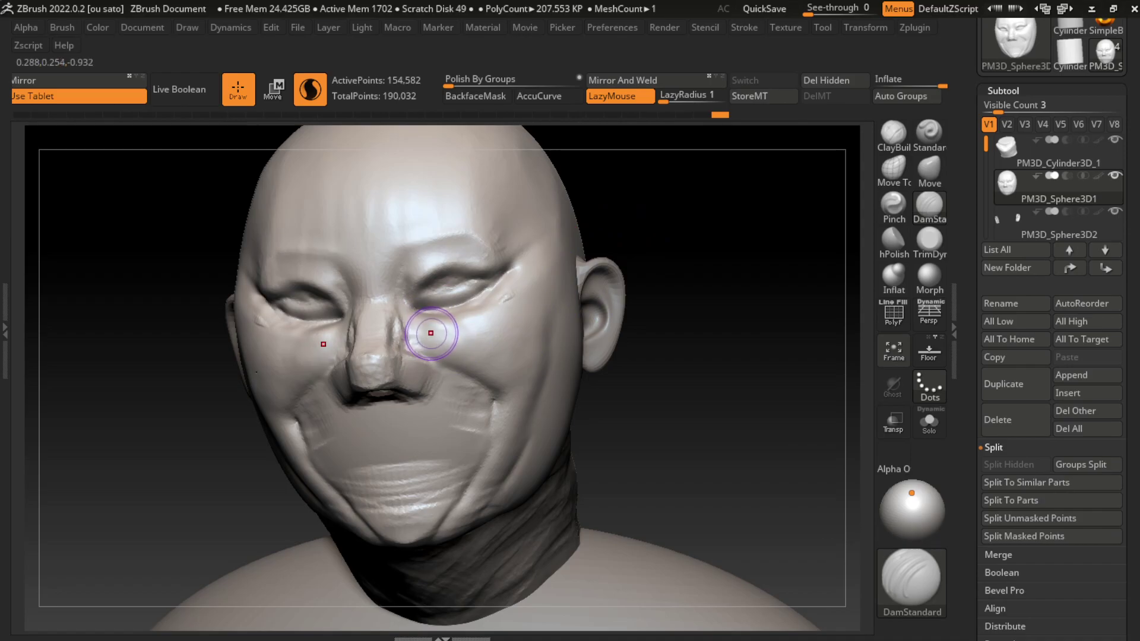
mouse_move(506, 295)
mouse_down()
mouse_move(421, 324)
mouse_move(516, 289)
mouse_move(432, 325)
mouse_move(309, 329)
mouse_move(305, 355)
mouse_move(294, 333)
mouse_move(280, 389)
mouse_move(256, 418)
mouse_up()
key(ctrl+shift+s)
key(b)
key(c)
key(b)
key(s)
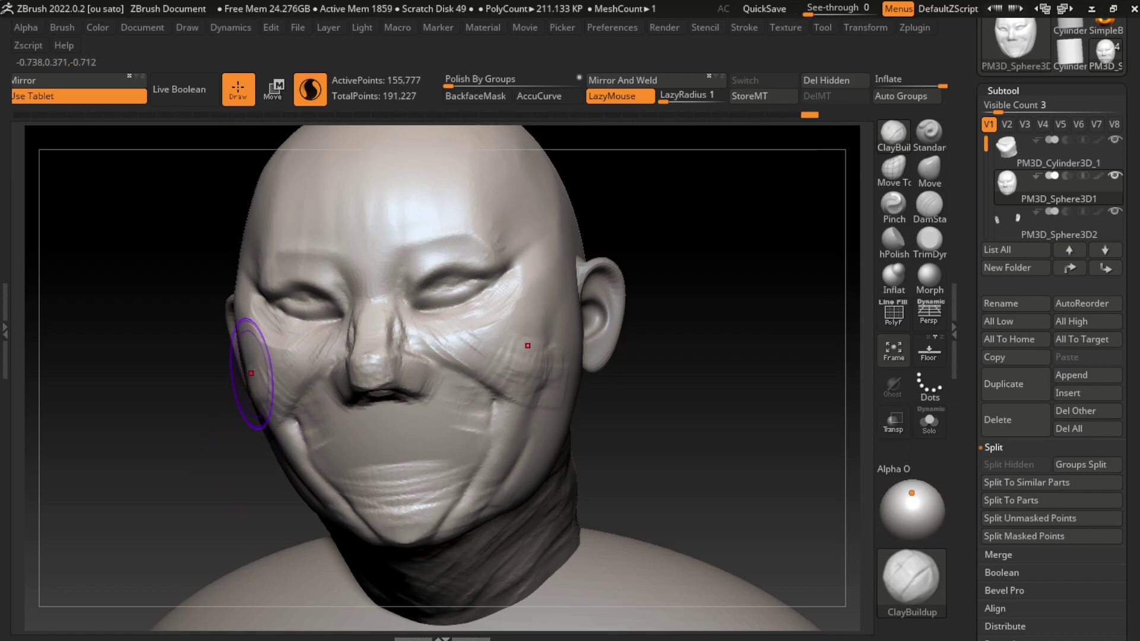
Step: Build up clay along the cheek edges and the left cheek
mouse_move(254, 395)
mouse_down()
mouse_move(262, 382)
mouse_move(253, 419)
mouse_up()
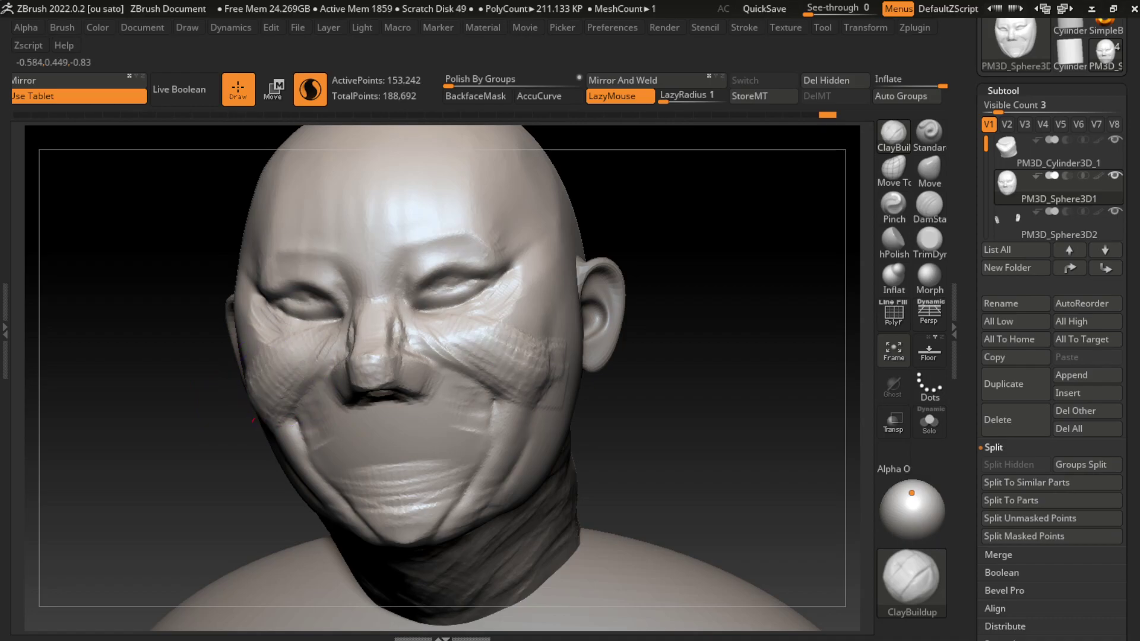
right_drag(252, 419, 231, 380)
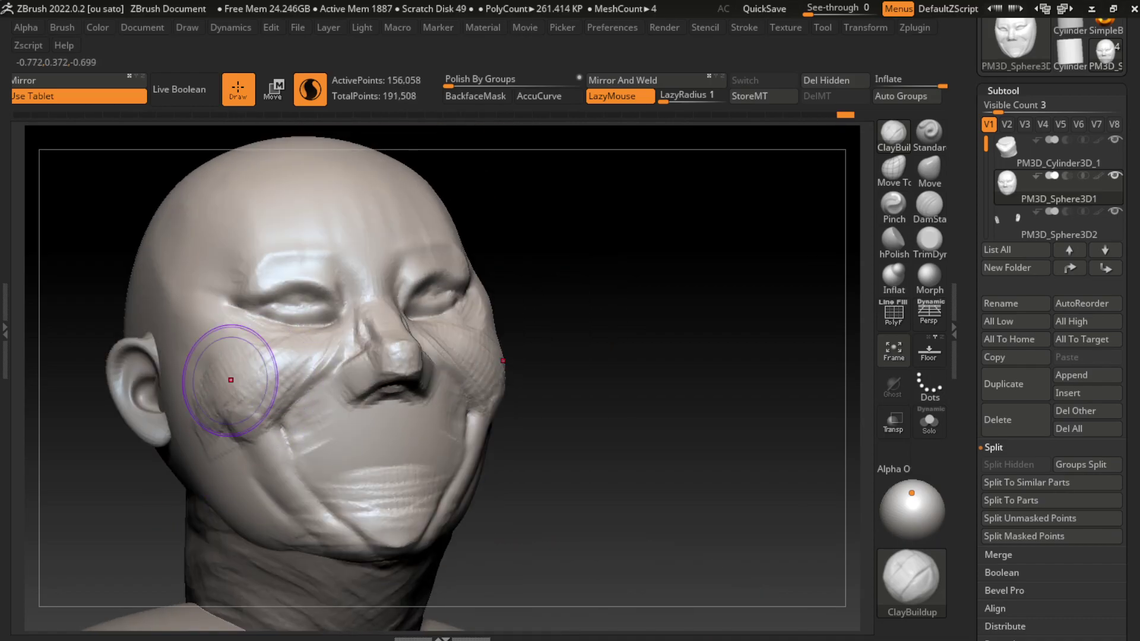
drag(230, 380, 226, 428)
click(97, 27)
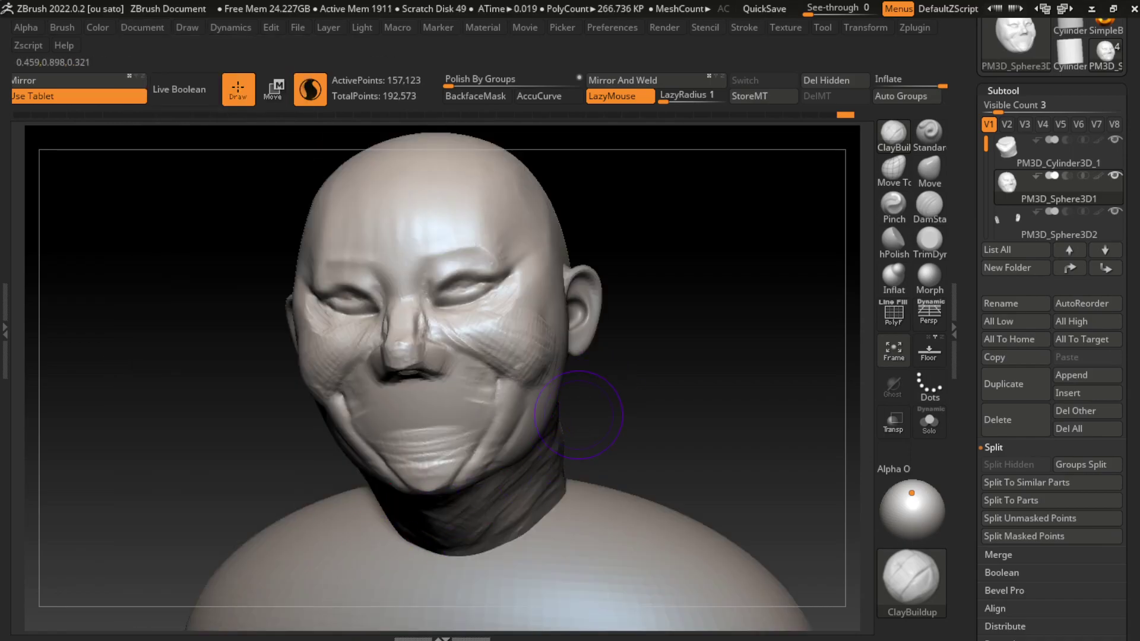
Step: Carve a DamStandard groove along the lip line between the lips
click(929, 205)
key(s)
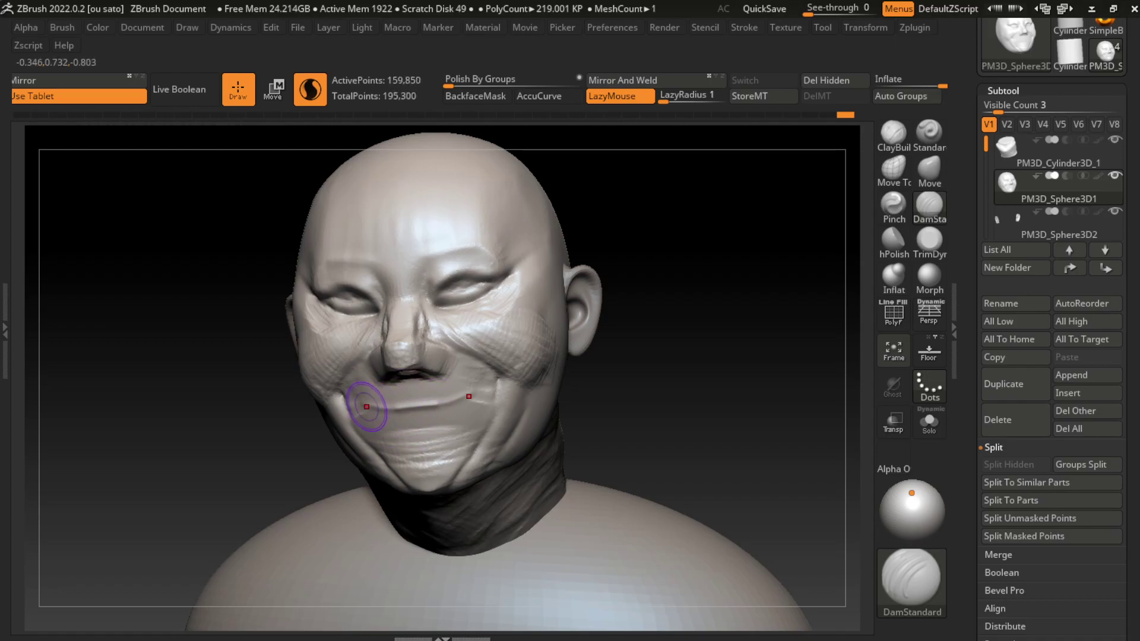
drag(371, 408, 416, 405)
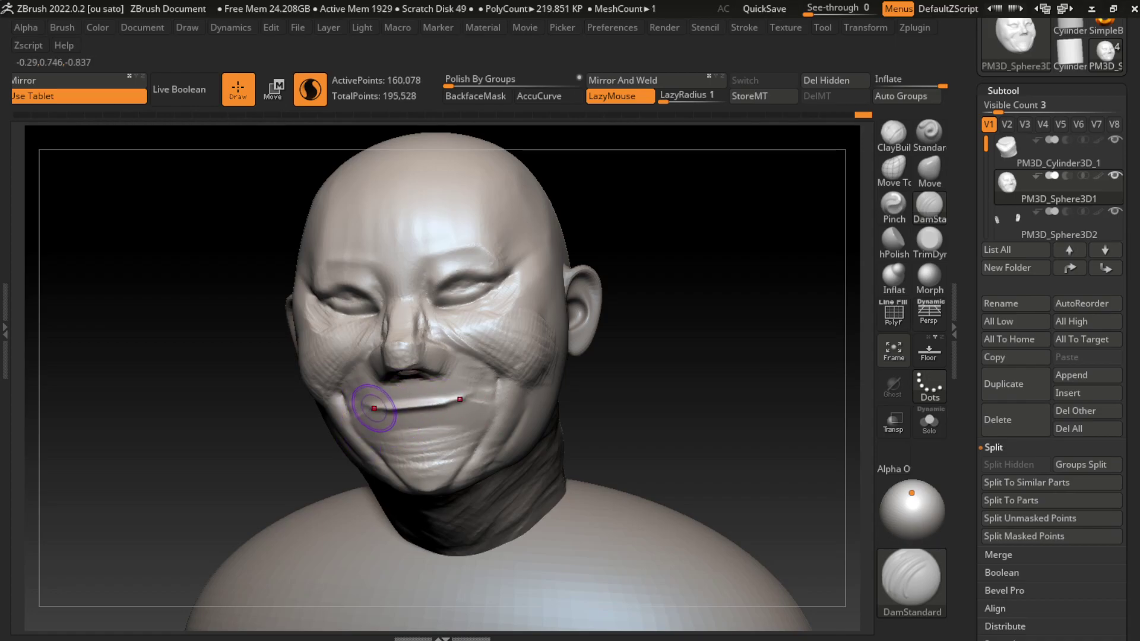
key(ctrl+z)
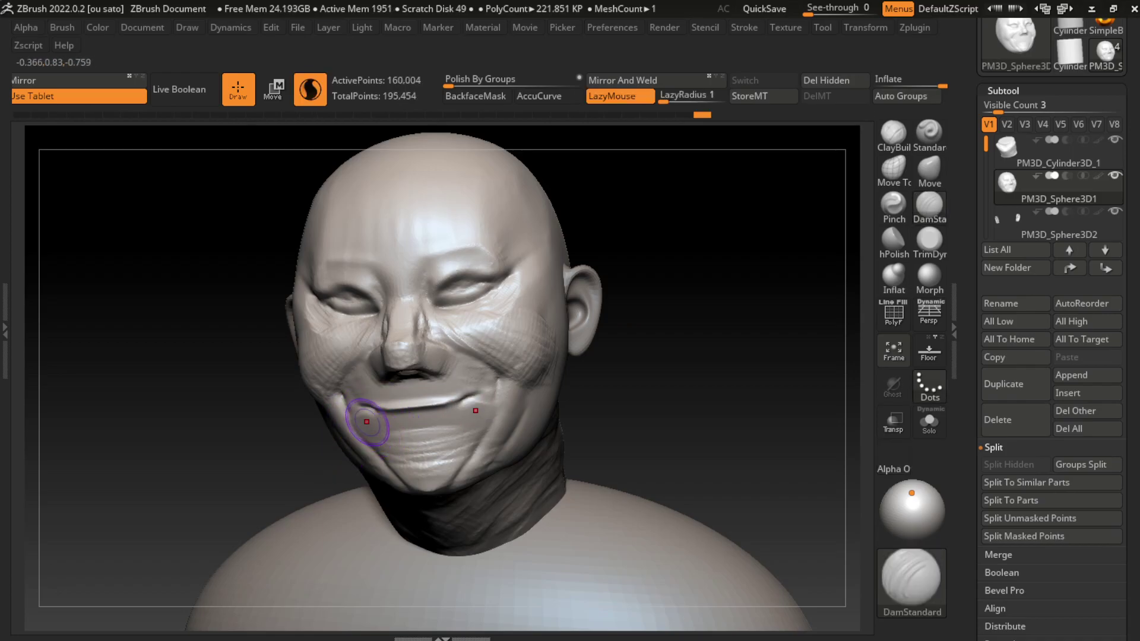
drag(418, 428, 386, 430)
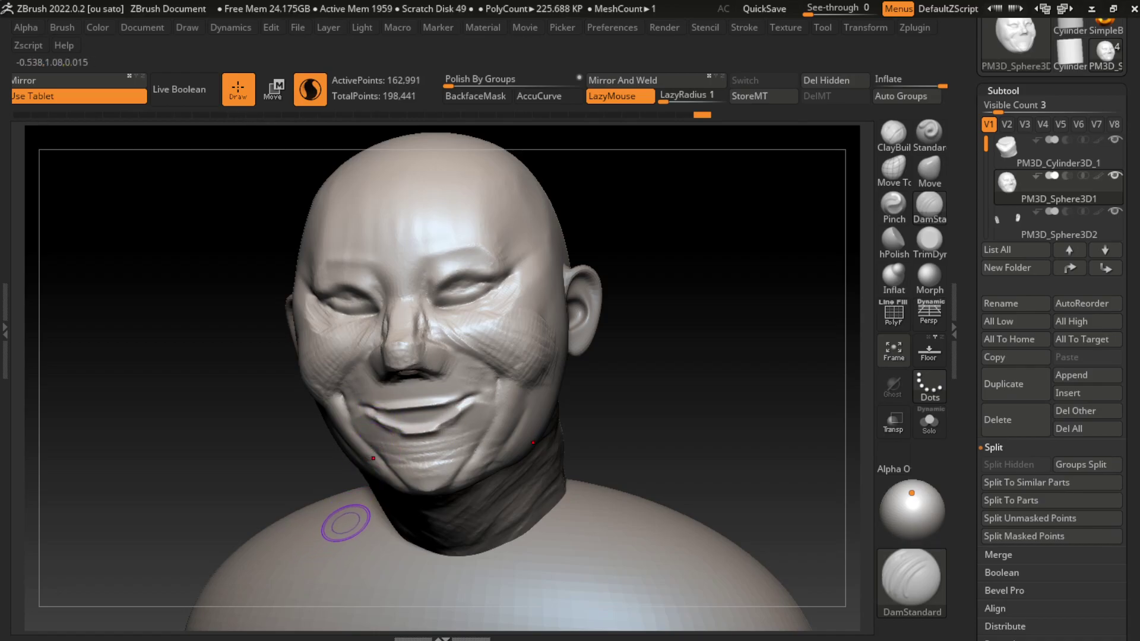
Step: Carve a crease along the upper lip under the nose
click(893, 133)
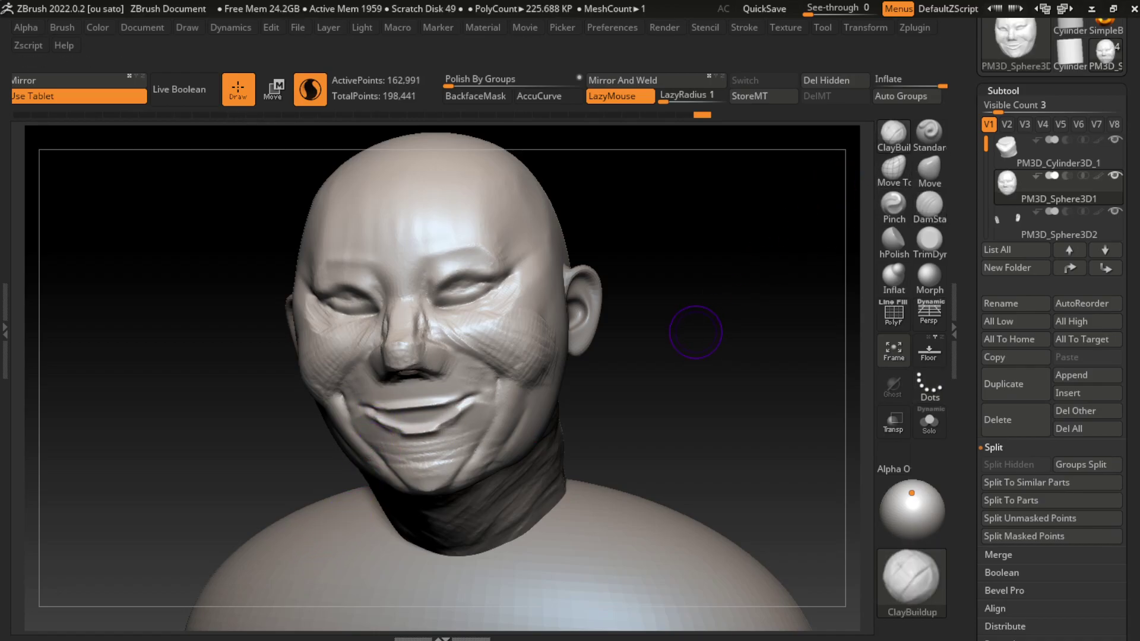
key(s)
click(929, 205)
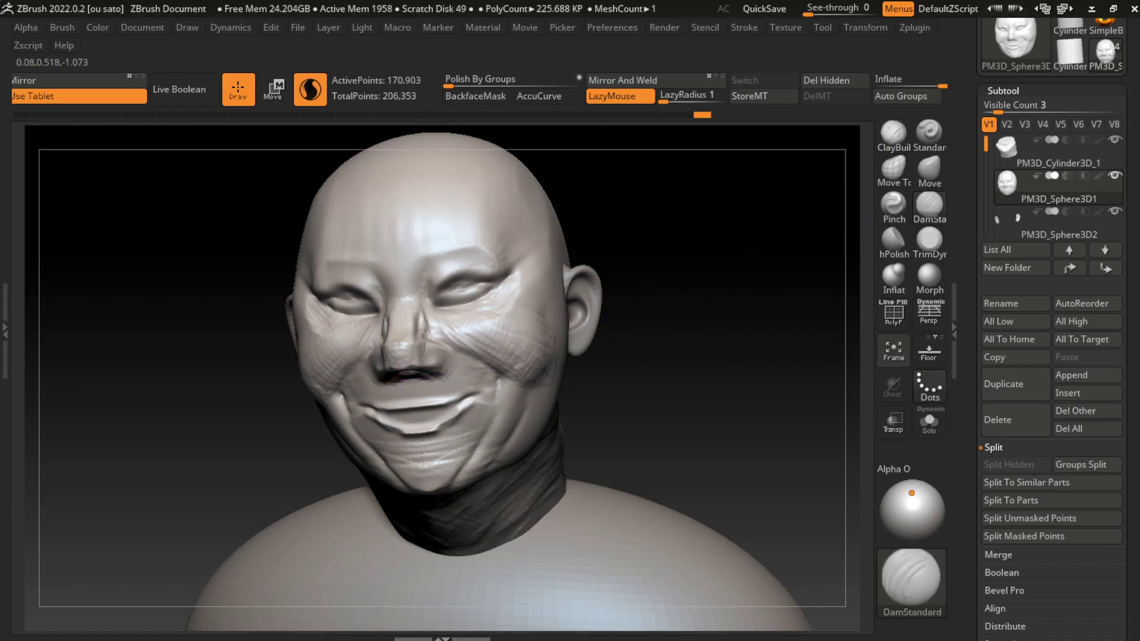
drag(377, 375, 458, 370)
drag(380, 377, 439, 372)
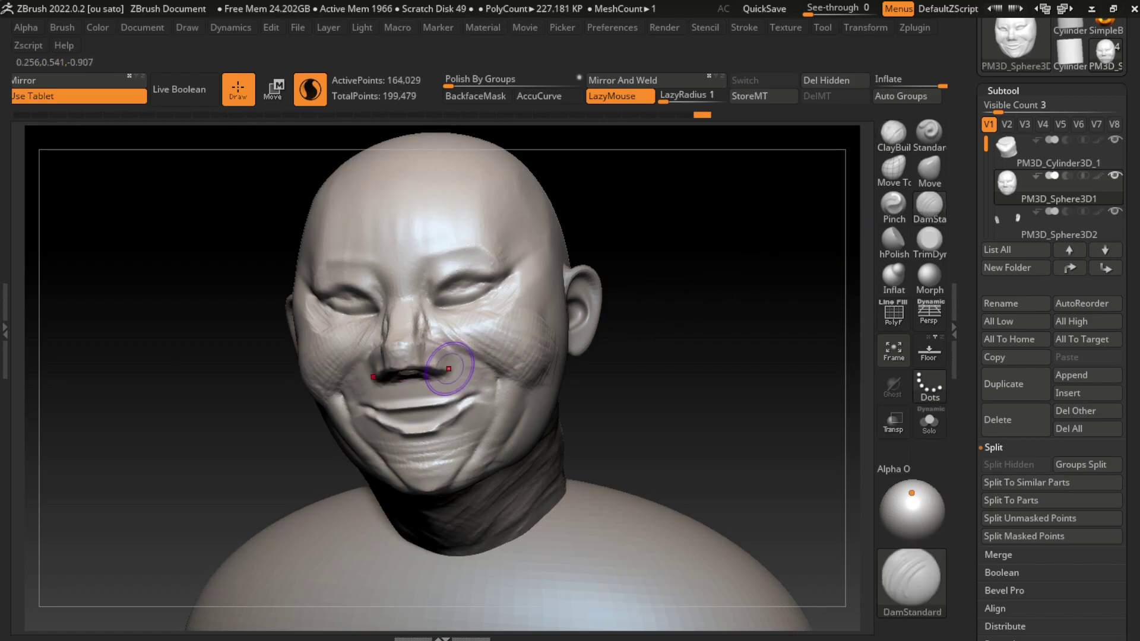
Step: Bulk up and round out the nose tip with ClayBuildup, viewed from below
click(893, 133)
drag(742, 178, 650, 291)
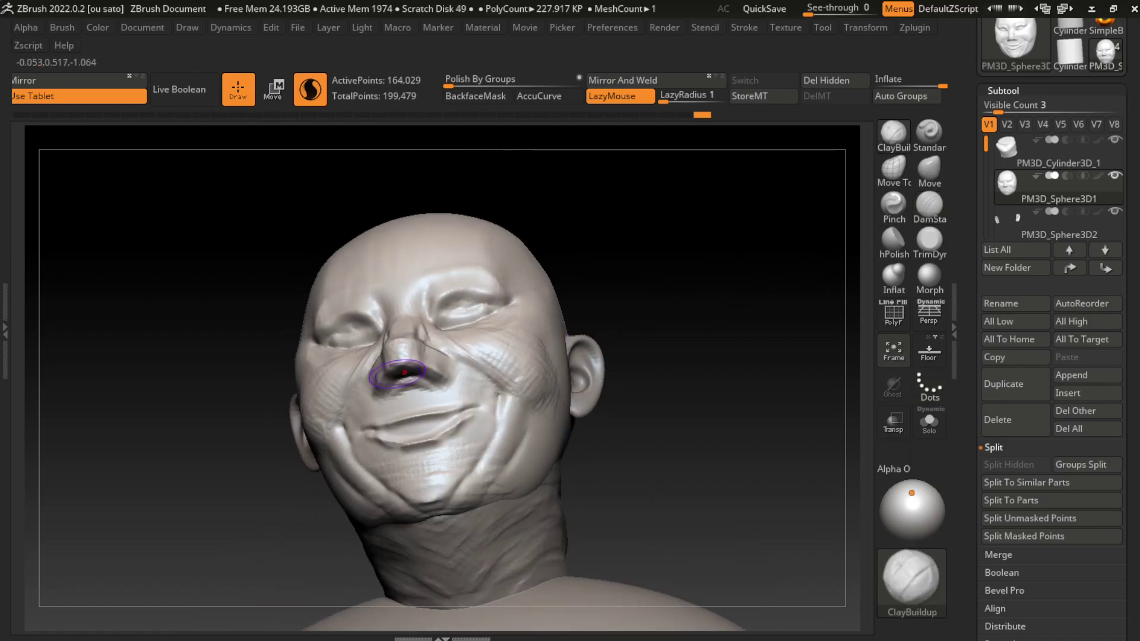
mouse_move(410, 365)
mouse_down()
mouse_move(401, 382)
mouse_move(393, 372)
mouse_up()
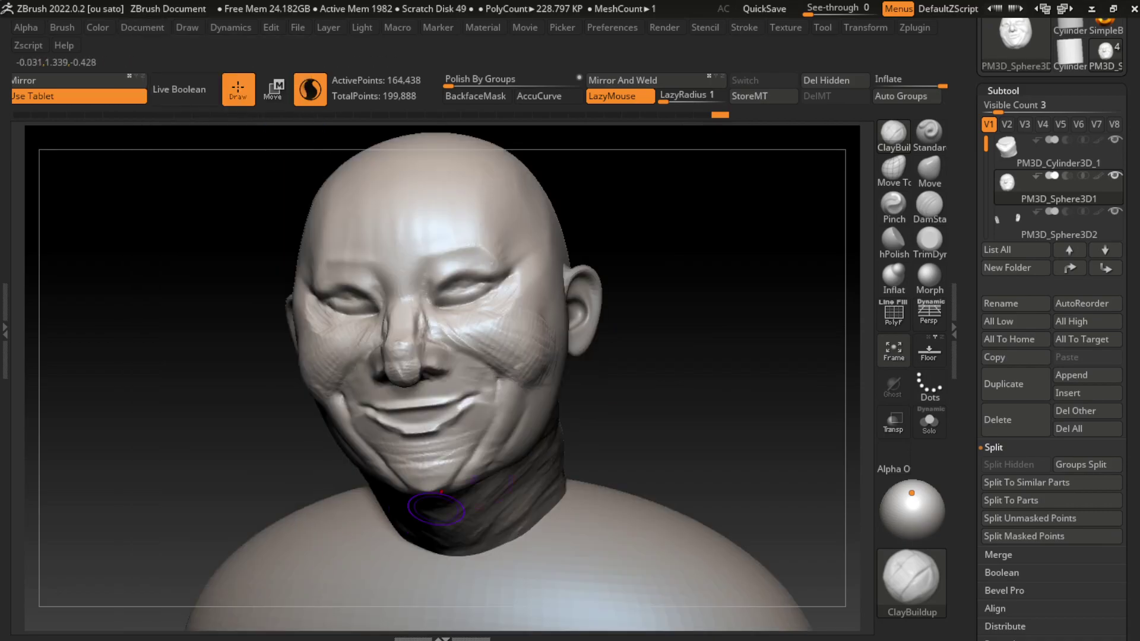
Step: Build up clay around the nose and carve two DamStandard creases beside it
key(b)
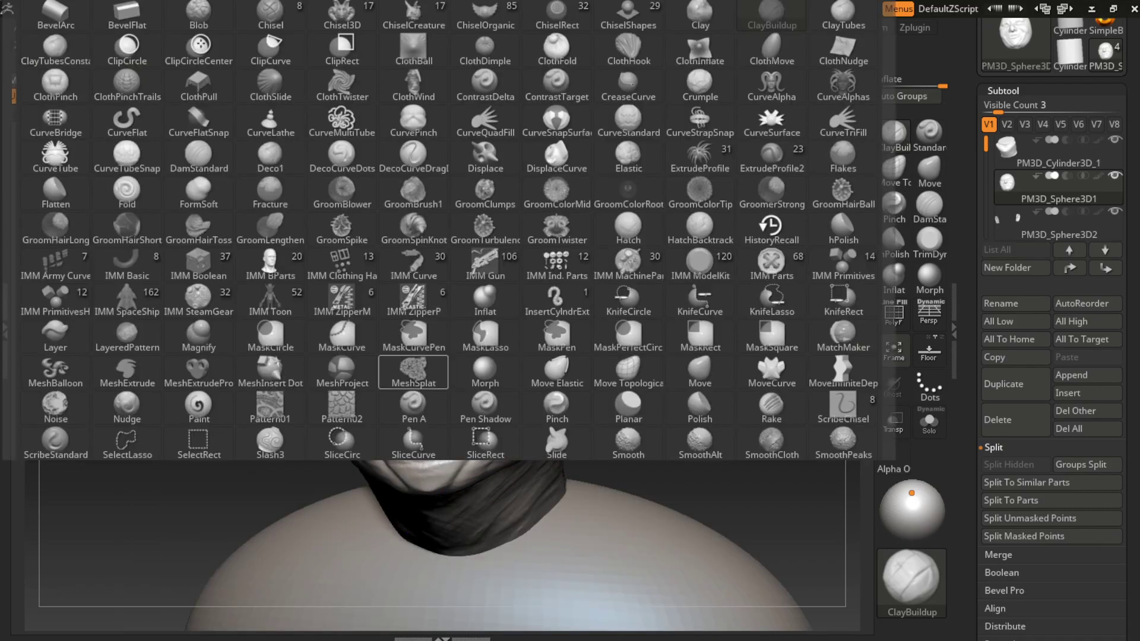
key(c)
key(b)
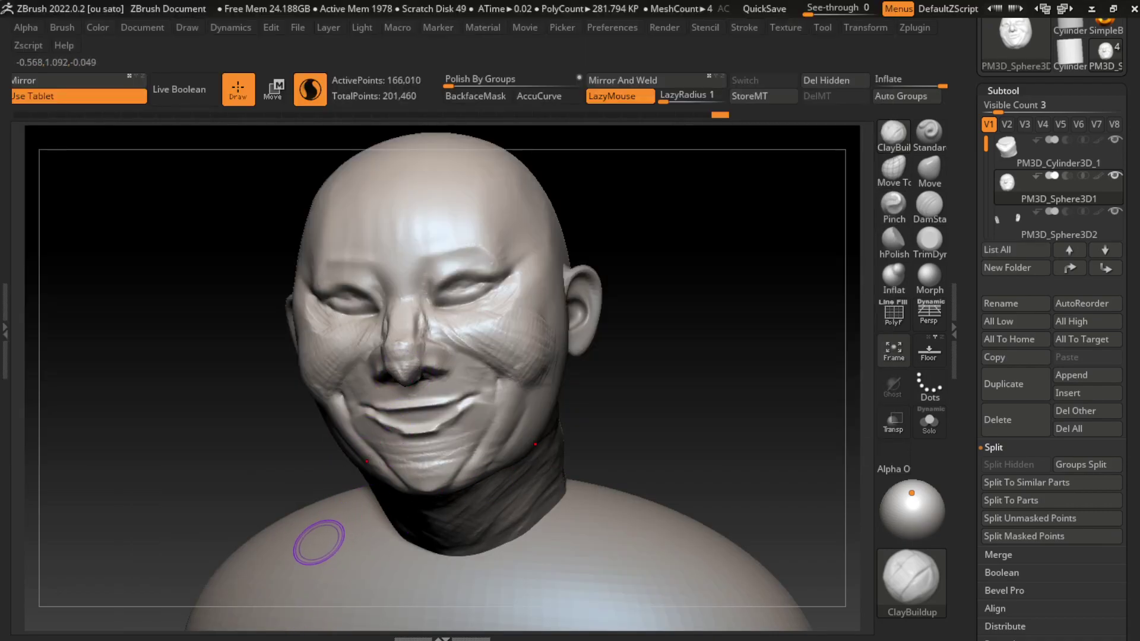
drag(380, 371, 431, 363)
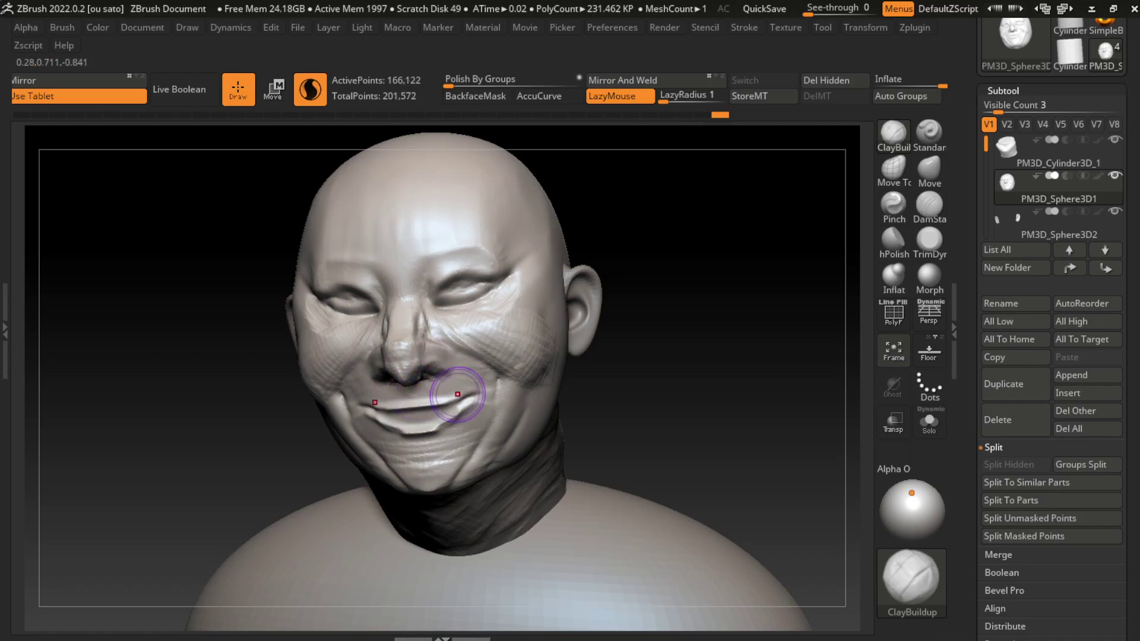
click(929, 204)
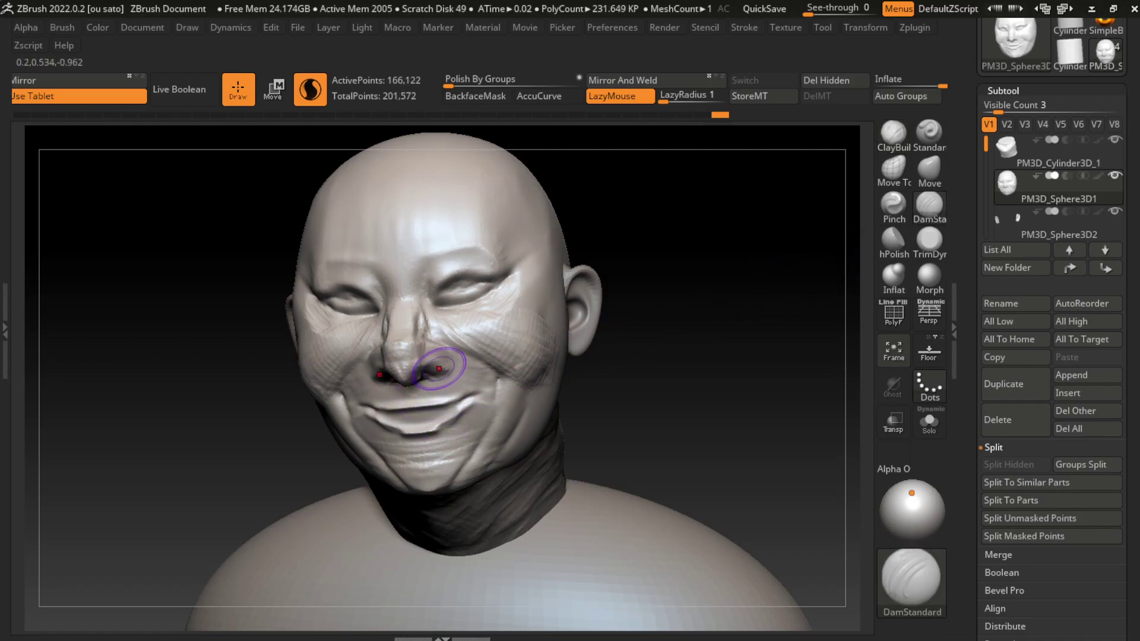
drag(372, 367, 447, 359)
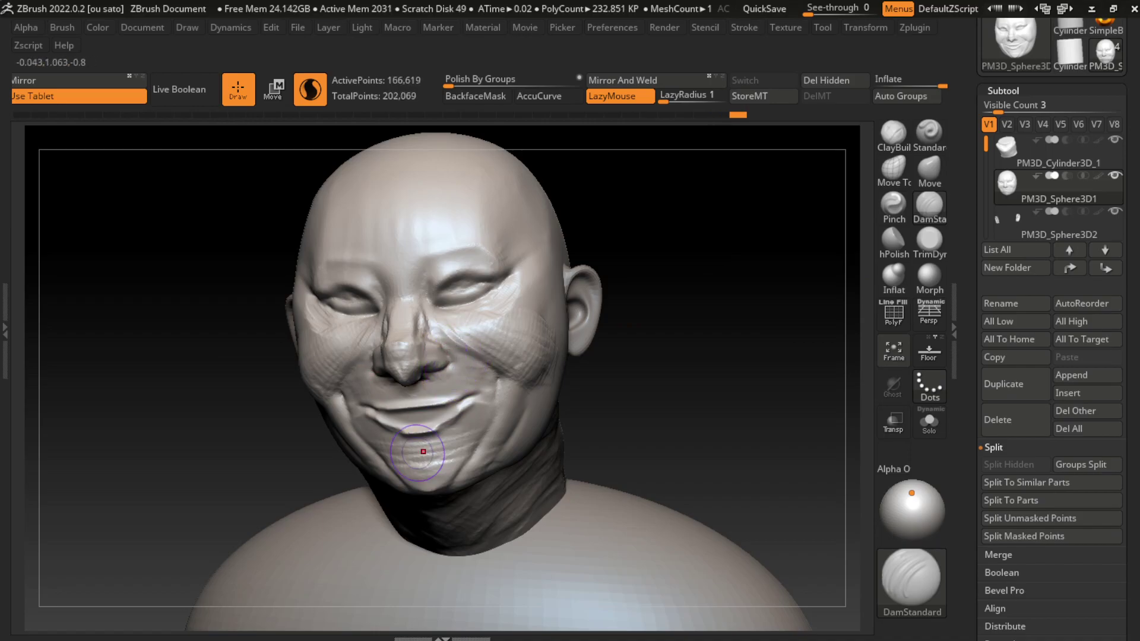
drag(372, 359, 444, 352)
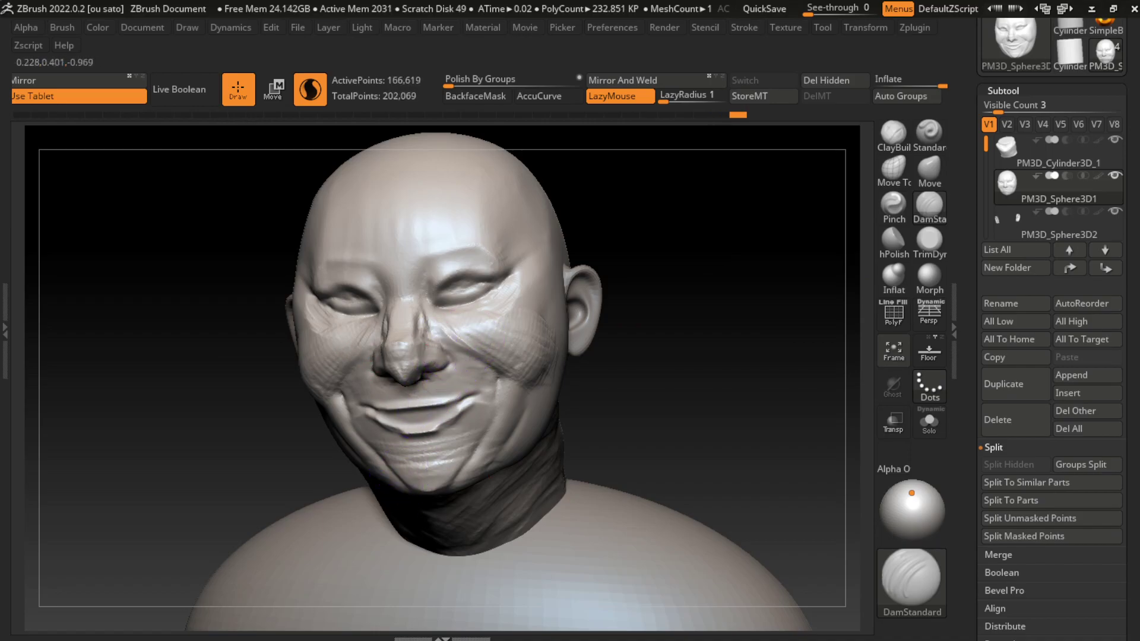
Step: Add clay beside the nose and round out the nose tip and bridge
click(894, 132)
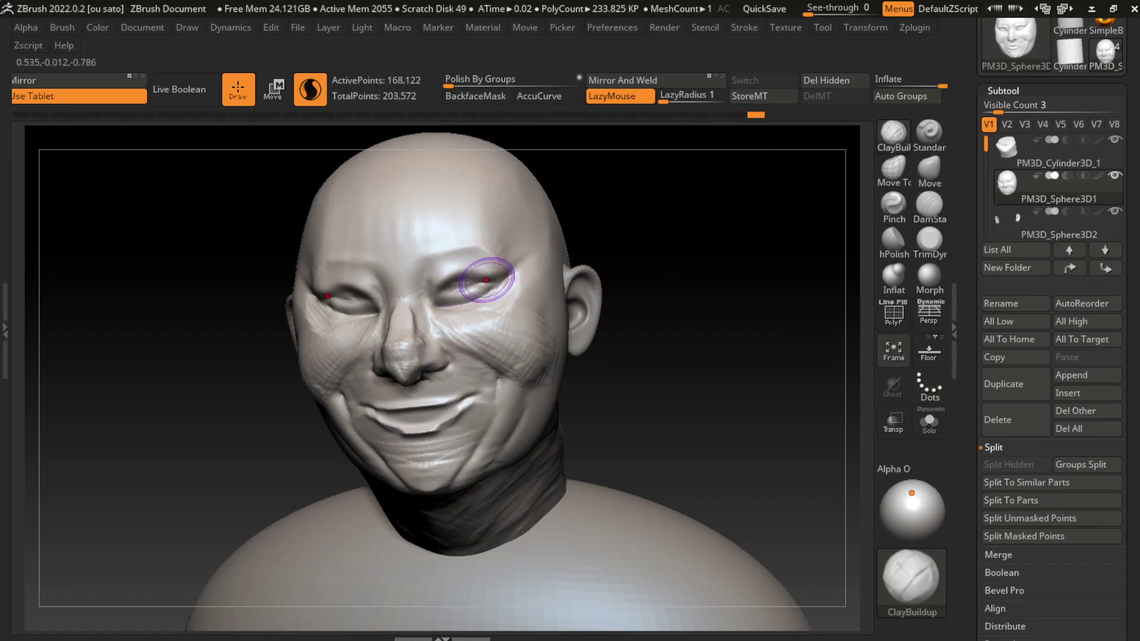
mouse_move(386, 332)
mouse_down()
mouse_move(420, 327)
mouse_move(401, 311)
mouse_move(490, 300)
mouse_up()
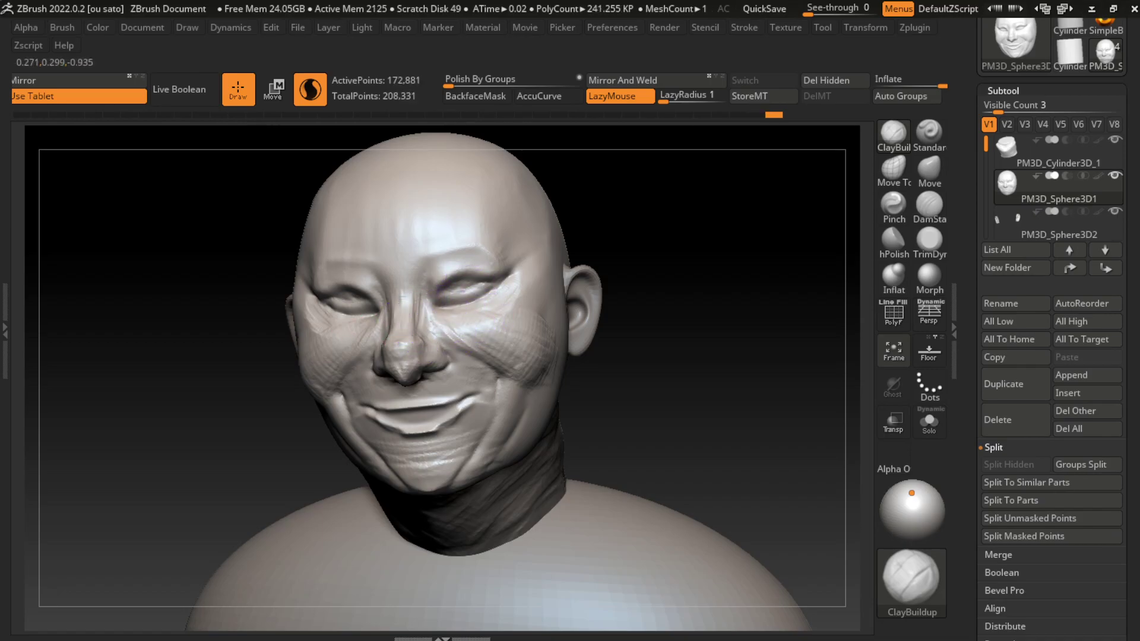
mouse_move(410, 347)
mouse_down()
mouse_move(389, 371)
mouse_move(442, 320)
mouse_up()
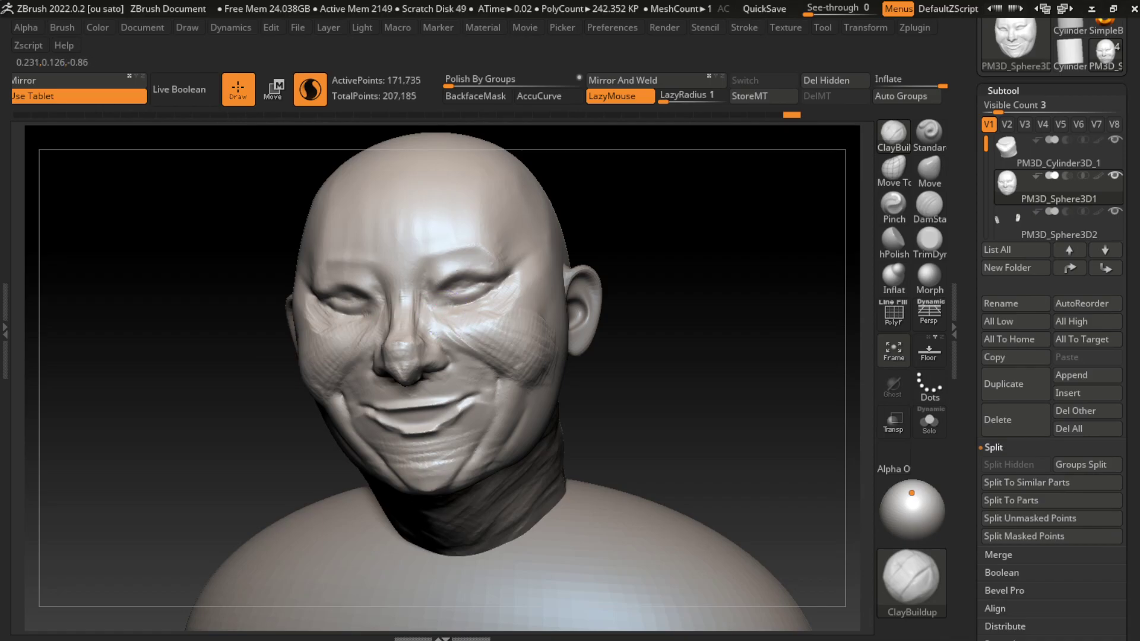
drag(430, 303, 436, 308)
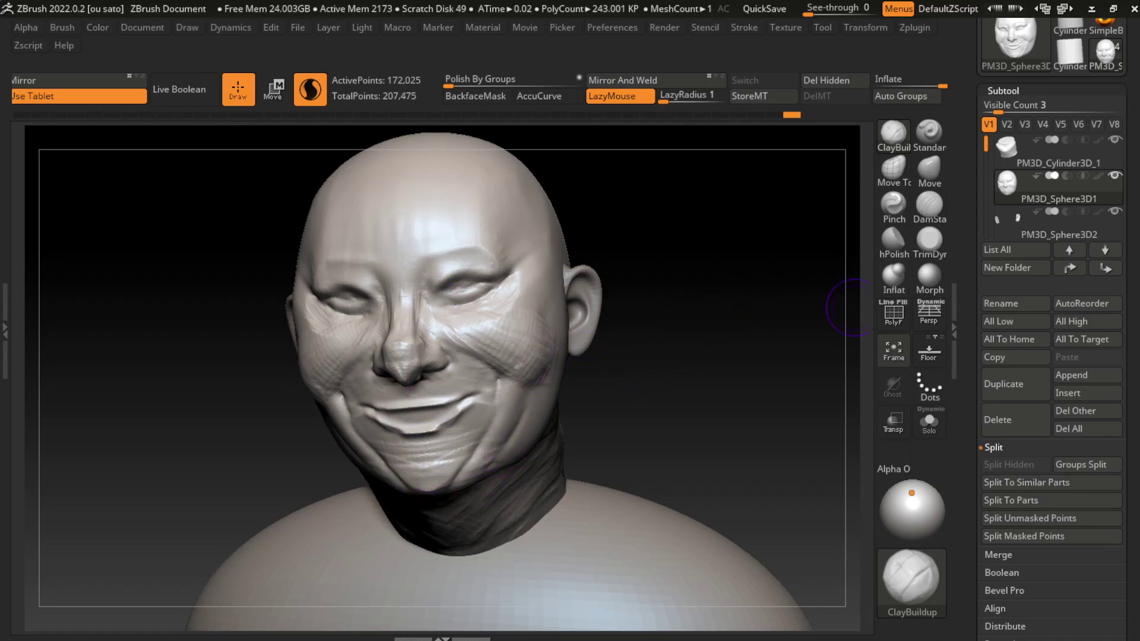
drag(854, 308, 789, 326)
Step: Orbit the head to view it from below, then return to a straight front view
key(b)
key(d)
key(s)
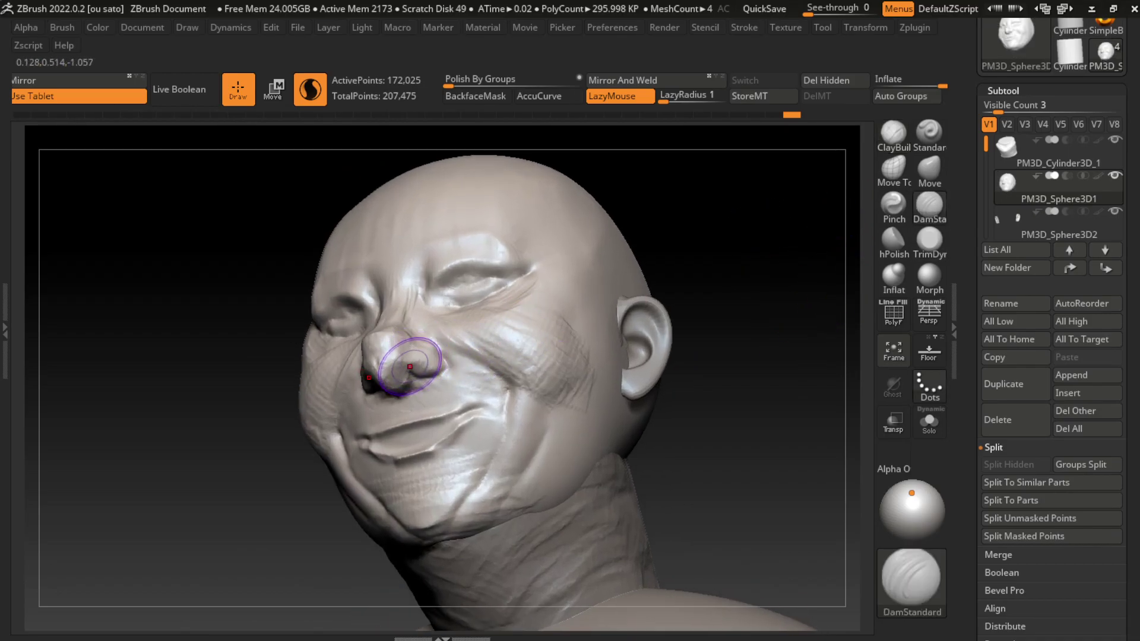
mouse_move(772, 178)
mouse_down()
mouse_move(733, 245)
mouse_move(417, 383)
mouse_up()
key(b)
key(c)
key(b)
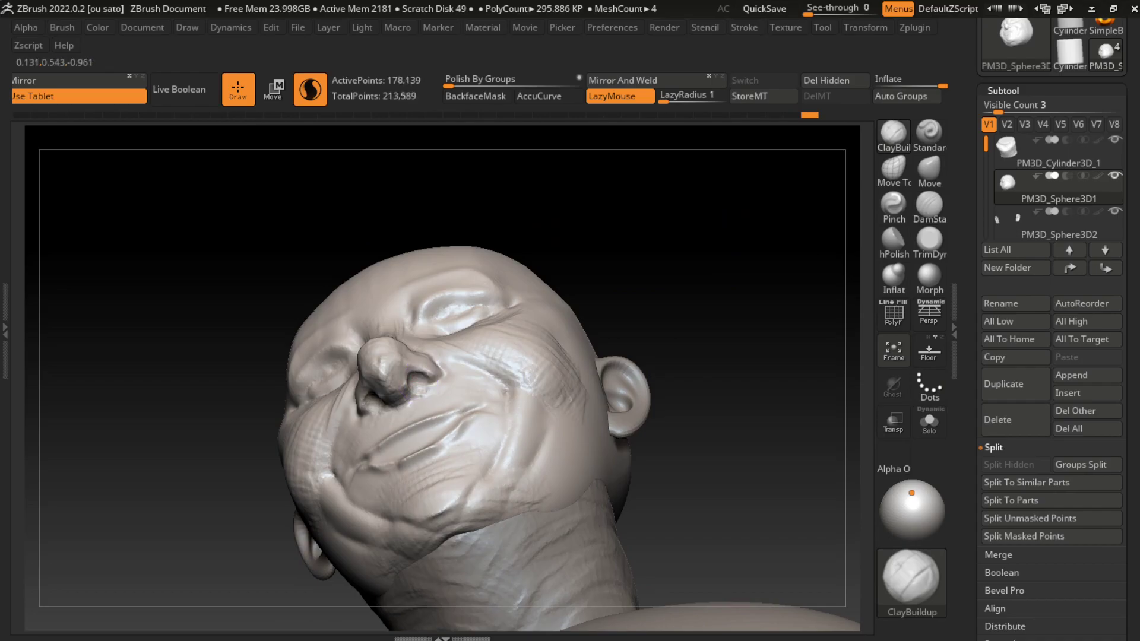
mouse_move(635, 275)
mouse_down()
mouse_move(687, 297)
mouse_move(682, 273)
mouse_up()
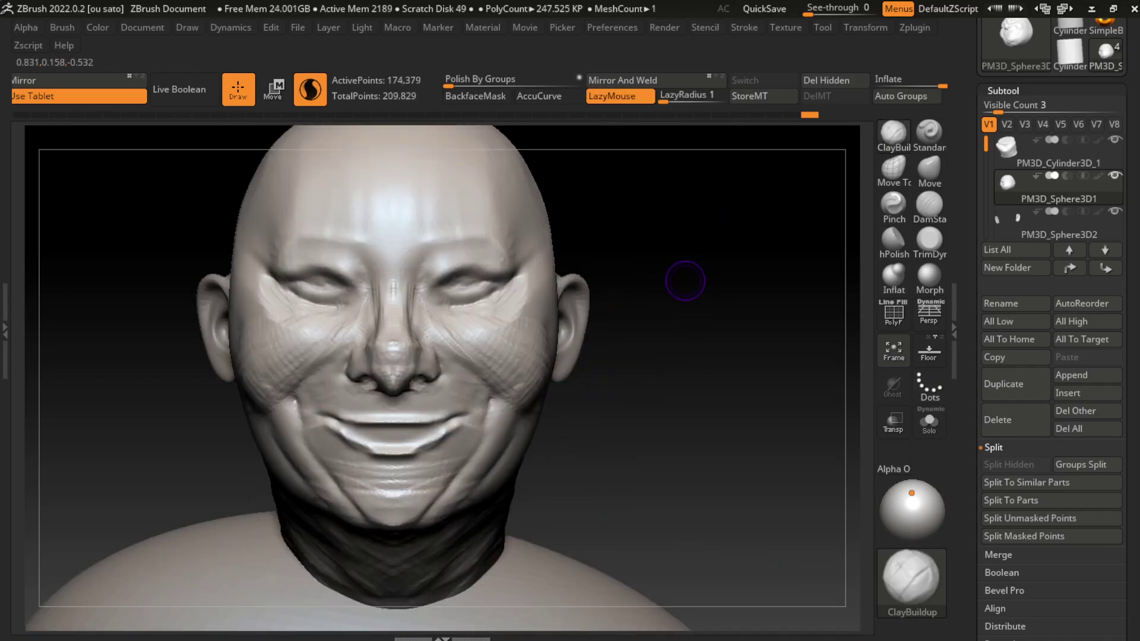
click(143, 28)
click(159, 581)
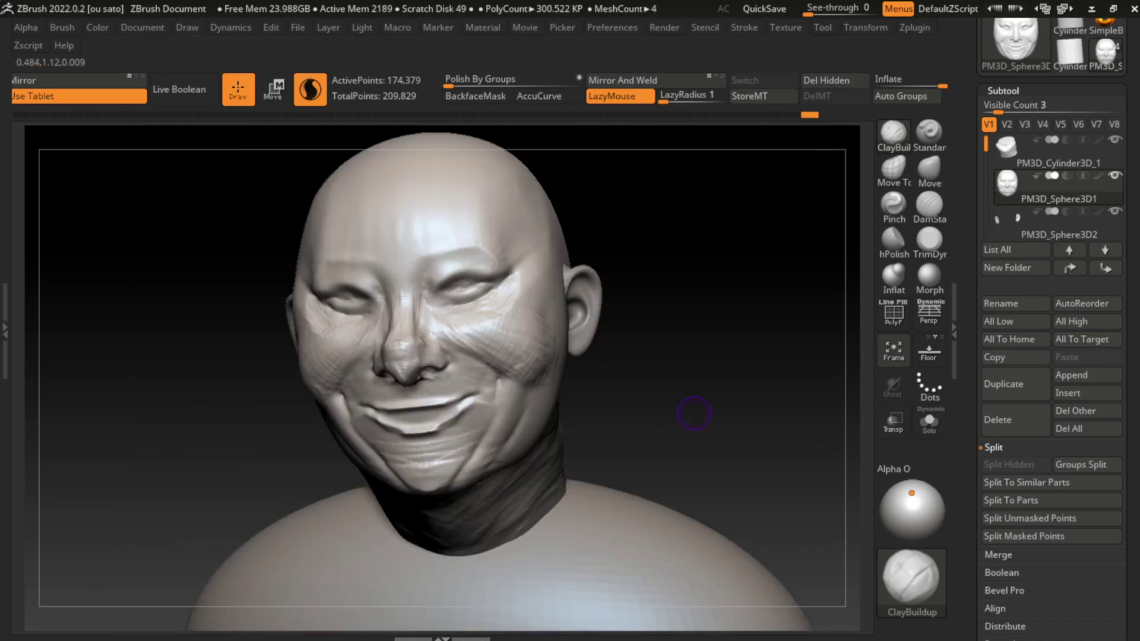
Step: Pull the nose into a fuller shape with the Move brush
key(b)
key(m)
key(v)
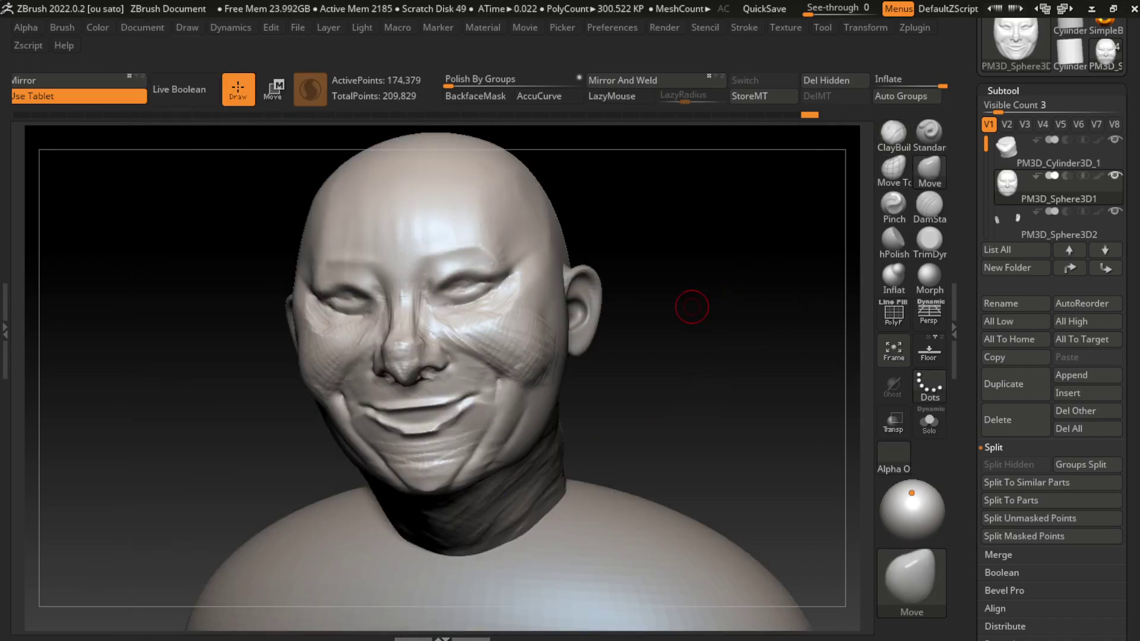
key(s)
drag(396, 382, 428, 378)
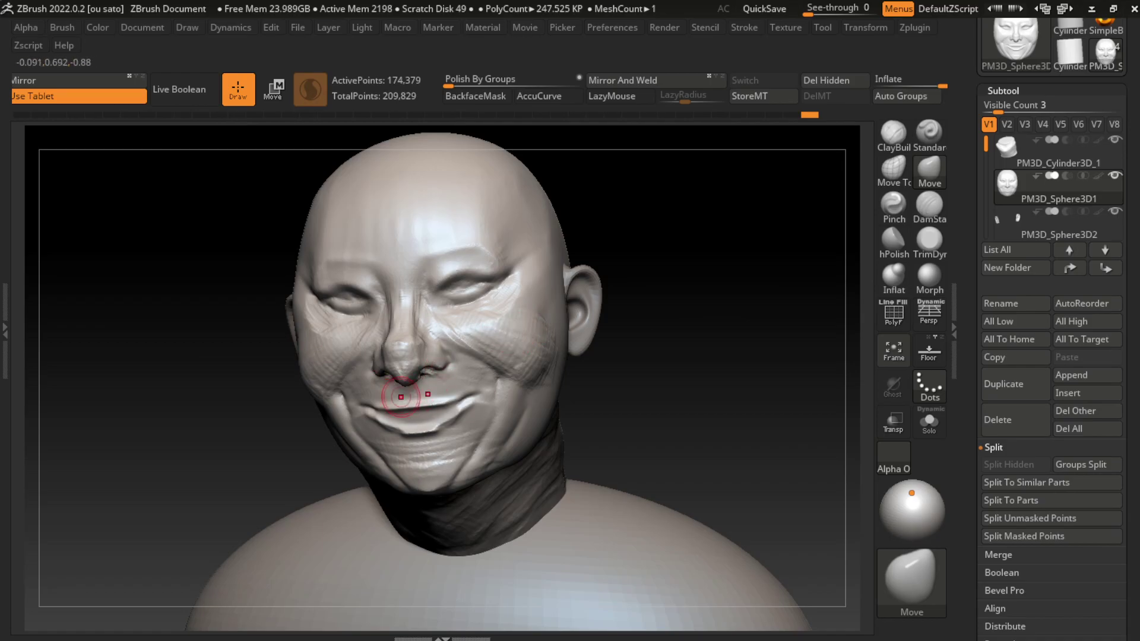
right_drag(463, 387, 539, 374)
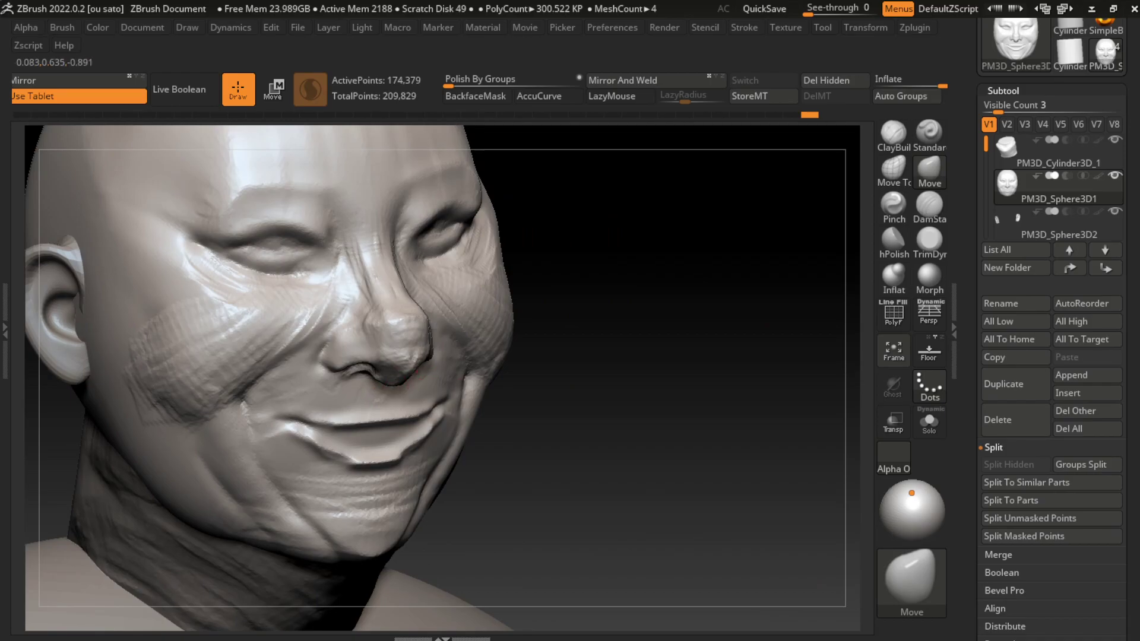
Step: Build up clay over the nose with ClayBuildup and LazyMouse on
key(b)
key(c)
key(b)
key(l)
right_drag(809, 199, 382, 326)
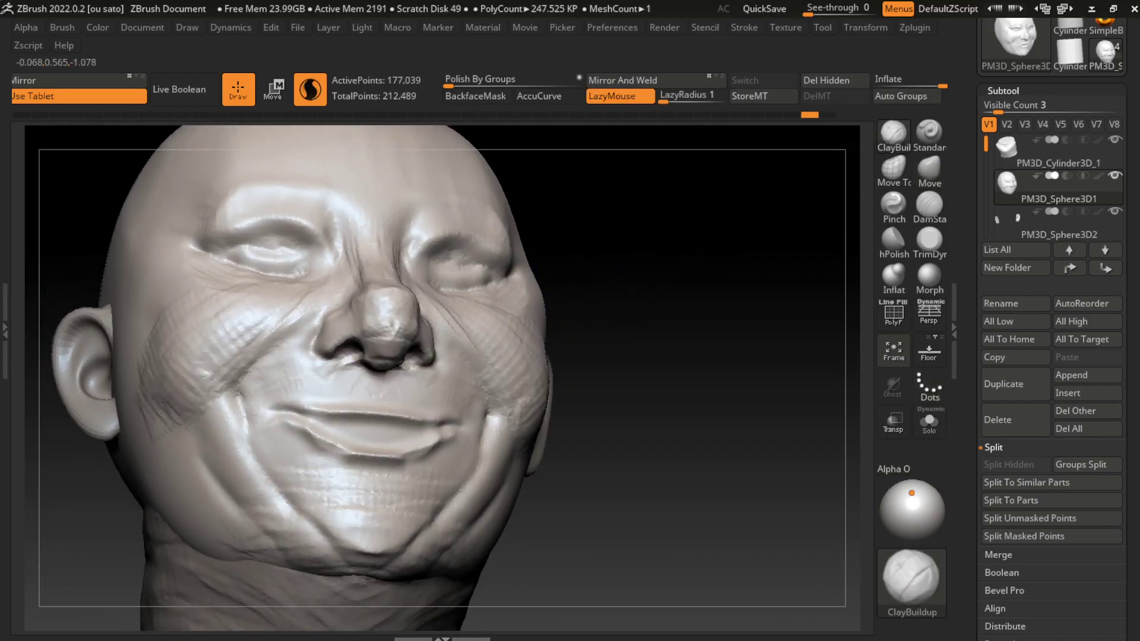
drag(357, 337, 415, 342)
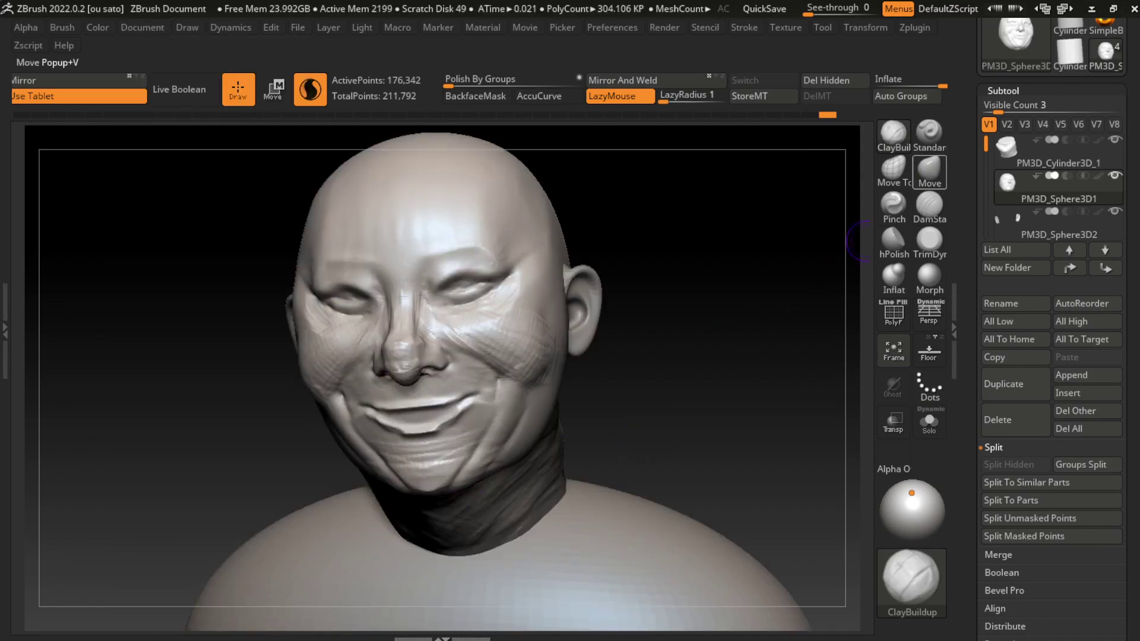
Step: Select the DamStandard brush with LazyMouse stroke smoothing enabled
key(v)
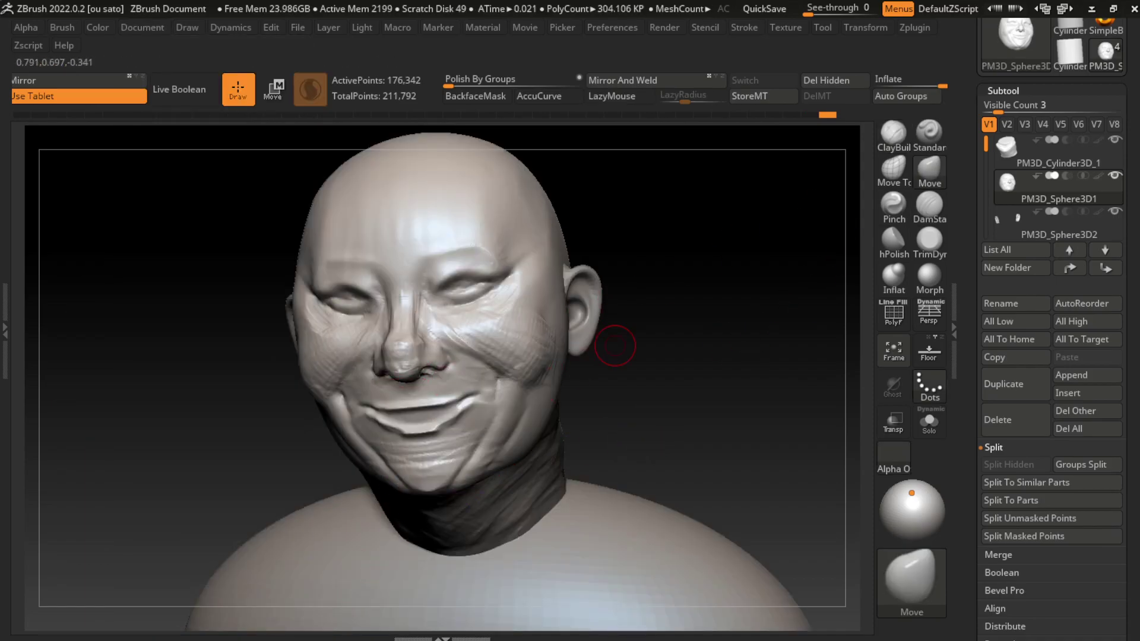
key(s)
key(b)
key(d)
key(s)
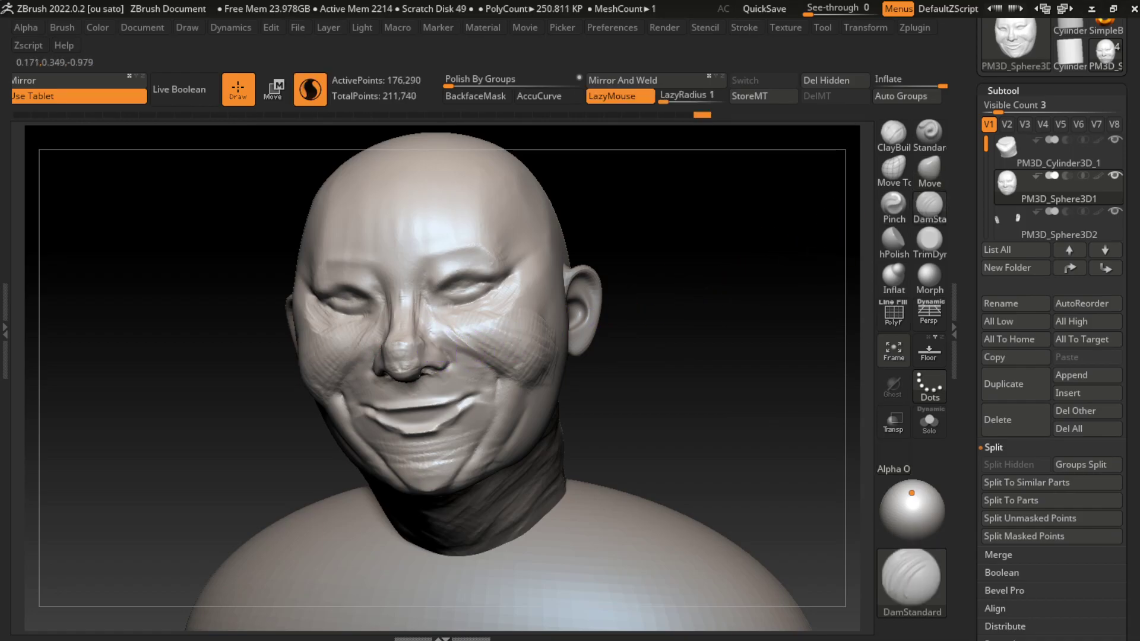
Step: Undo, then carve cheek and mouth-corner creases and smooth the jaw
key(ctrl+z)
mouse_move(451, 323)
shift+mouse_down()
mouse_move(426, 361)
mouse_move(471, 386)
shift+mouse_up()
mouse_move(440, 272)
mouse_down()
mouse_move(469, 343)
mouse_move(457, 335)
mouse_up()
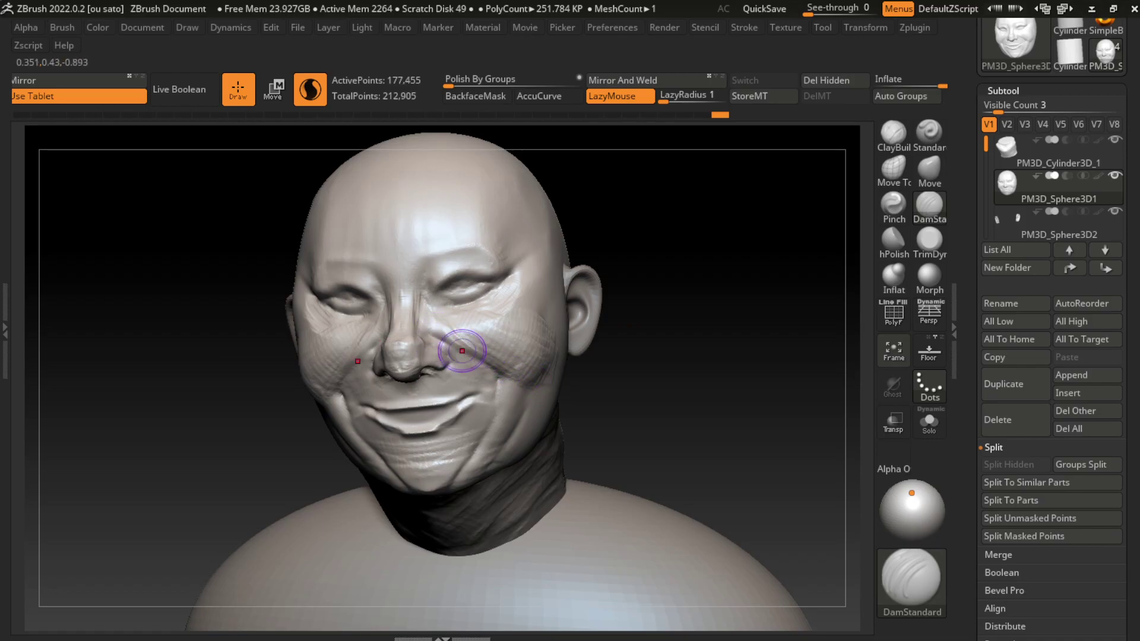
mouse_move(483, 375)
mouse_down()
mouse_move(454, 371)
mouse_move(469, 356)
mouse_up()
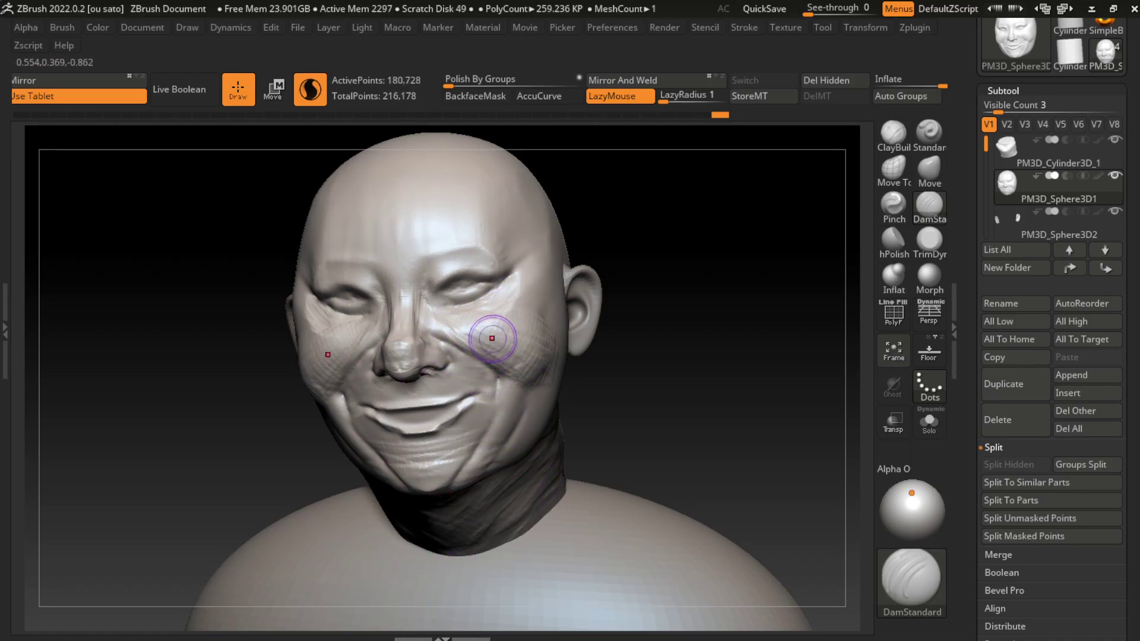
mouse_move(487, 409)
mouse_down()
mouse_move(490, 380)
mouse_move(502, 415)
mouse_up()
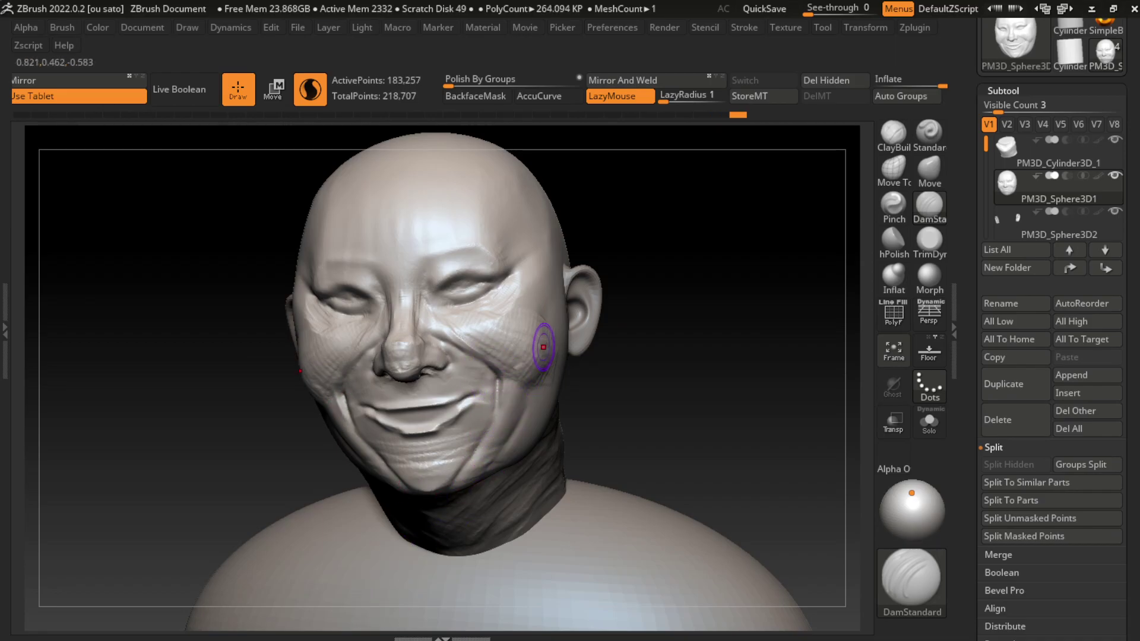
key(shift)
shift+drag(466, 454, 476, 462)
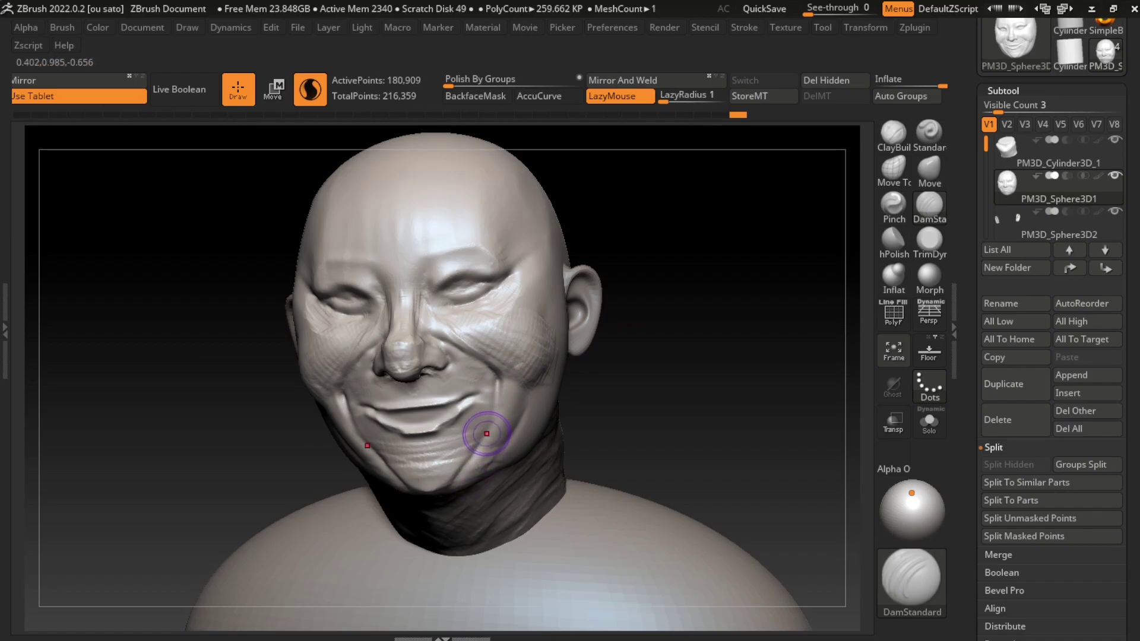
drag(495, 409, 501, 418)
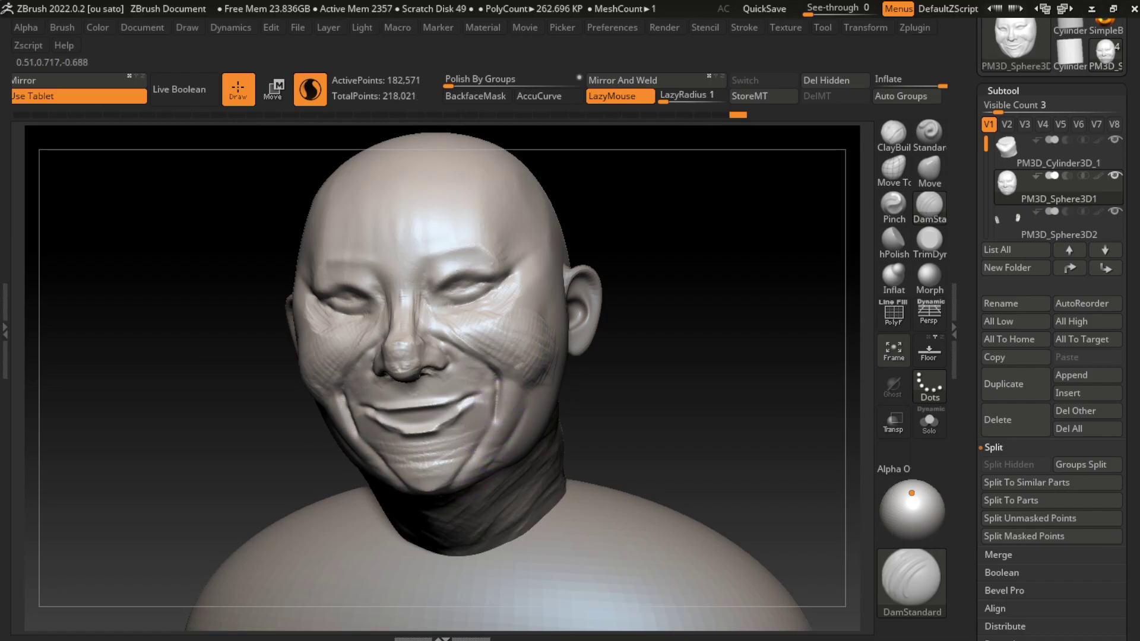
Step: Switch to the Move brush and orbit to check the left profile
key(s)
key(b)
key(m)
key(v)
drag(771, 297, 737, 344)
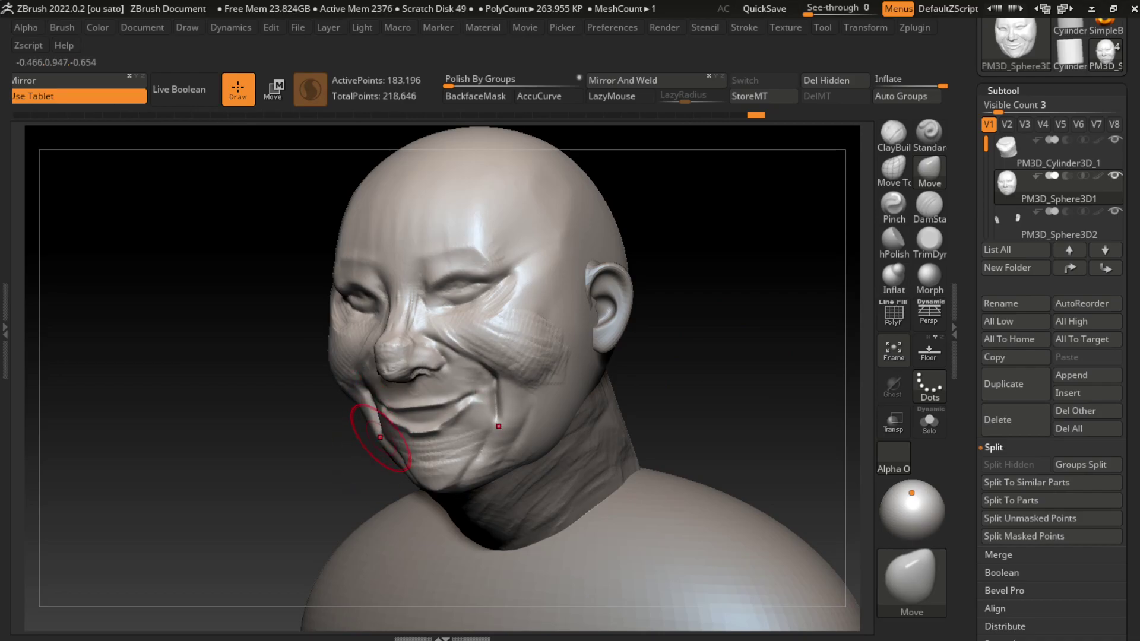
right_drag(560, 382, 305, 382)
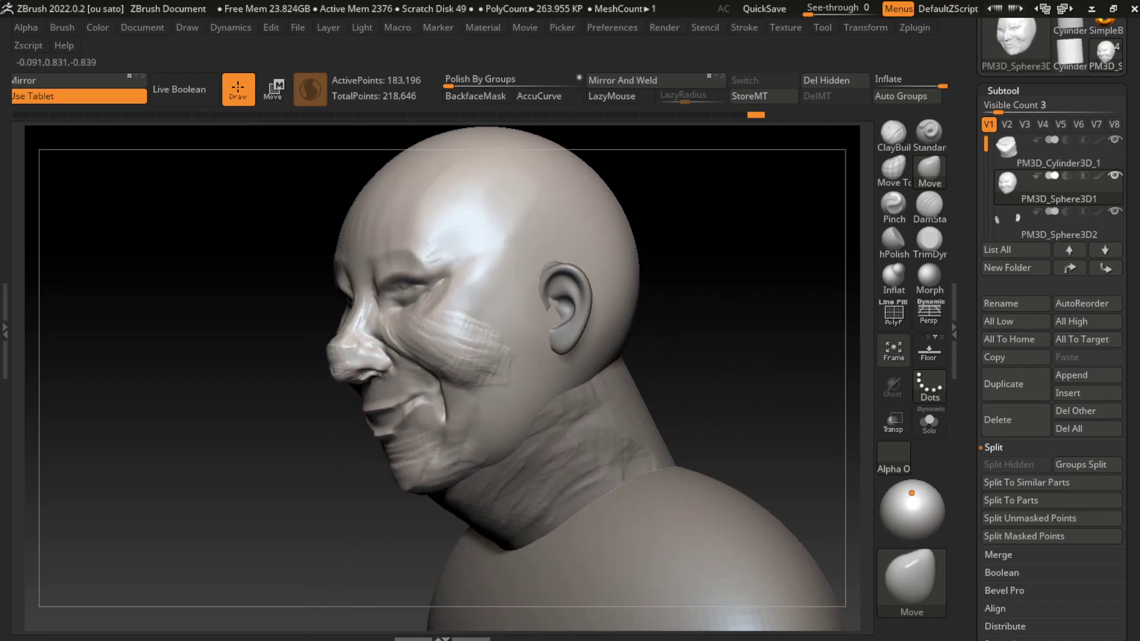
right_drag(416, 368, 661, 369)
Step: Shrink the brush and build up the cheek crease beside the mouth with ClayBuildup
click(142, 27)
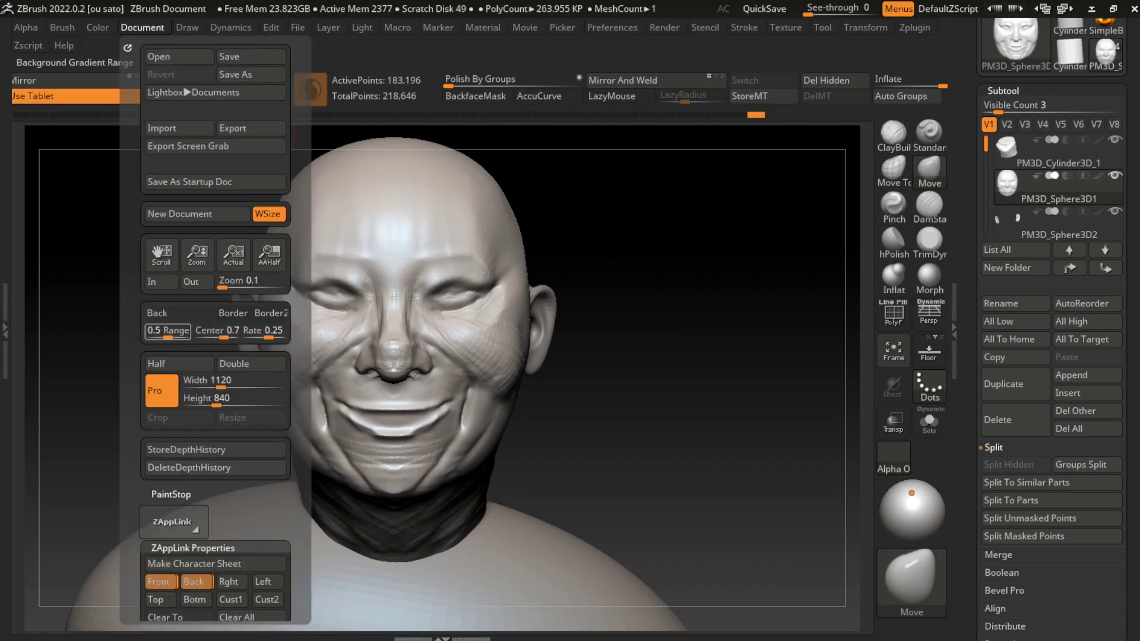
key(s)
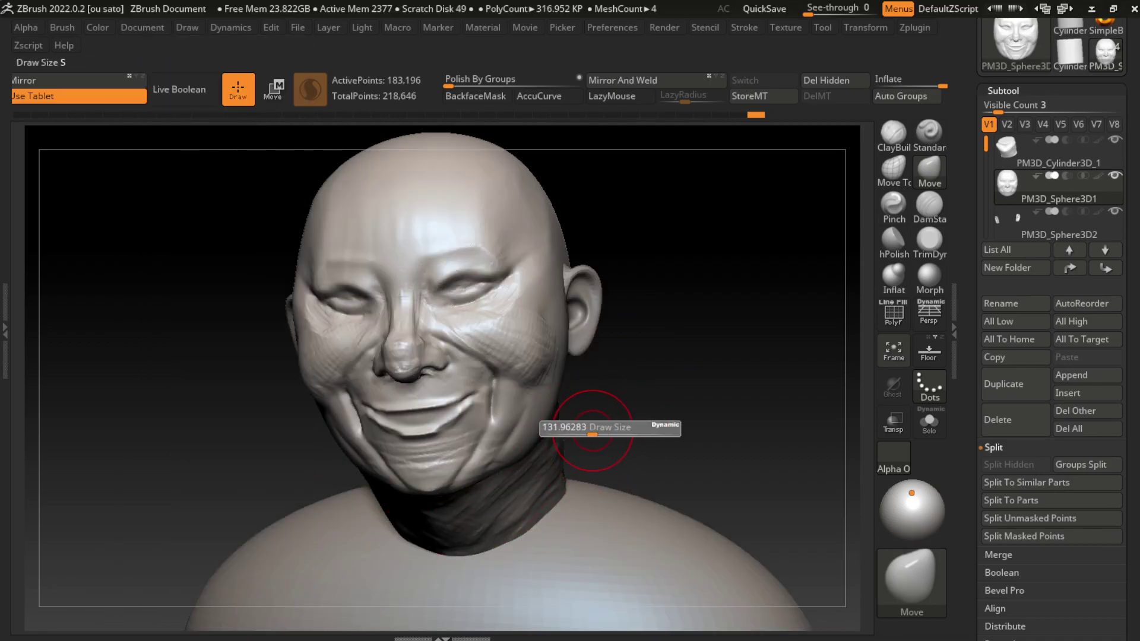
drag(593, 429, 564, 428)
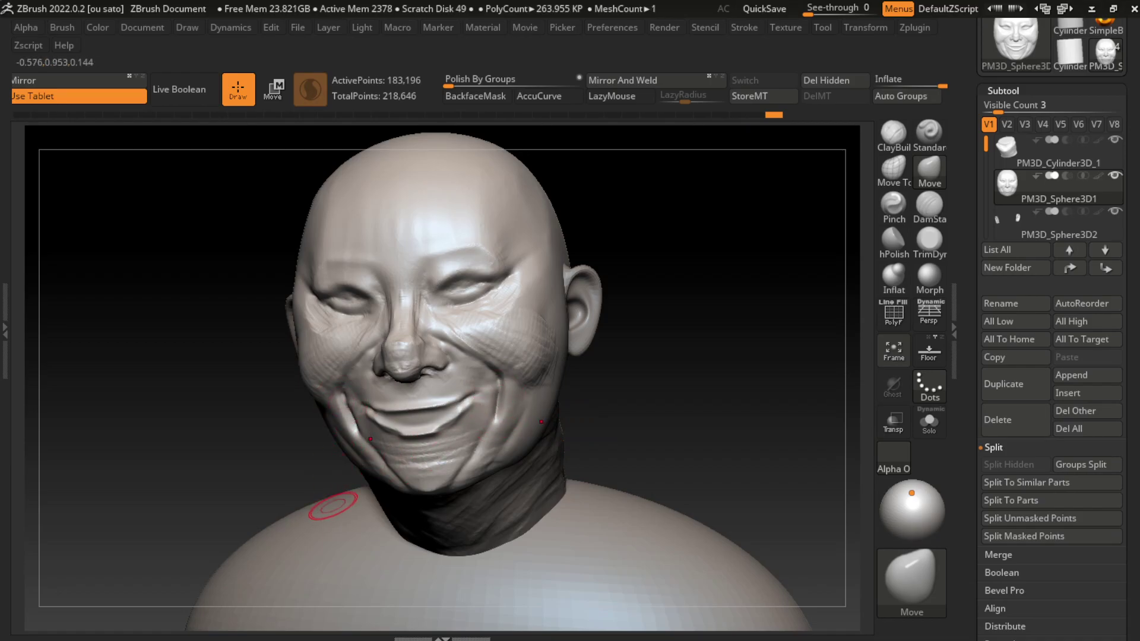
click(893, 132)
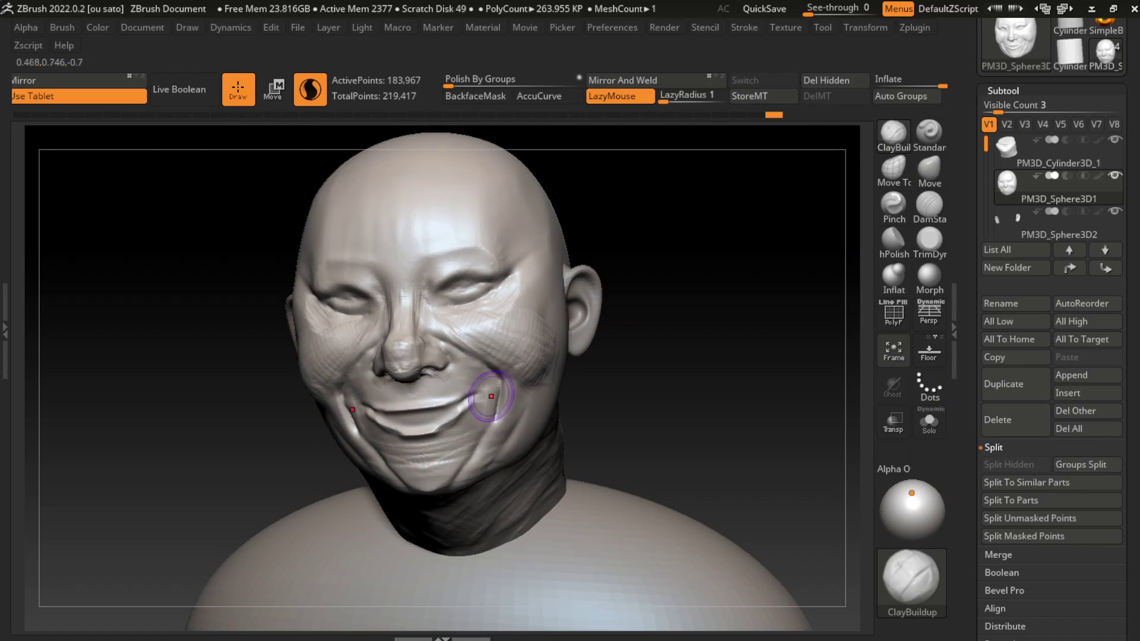
mouse_move(491, 396)
mouse_down()
mouse_move(508, 395)
mouse_move(499, 410)
mouse_up()
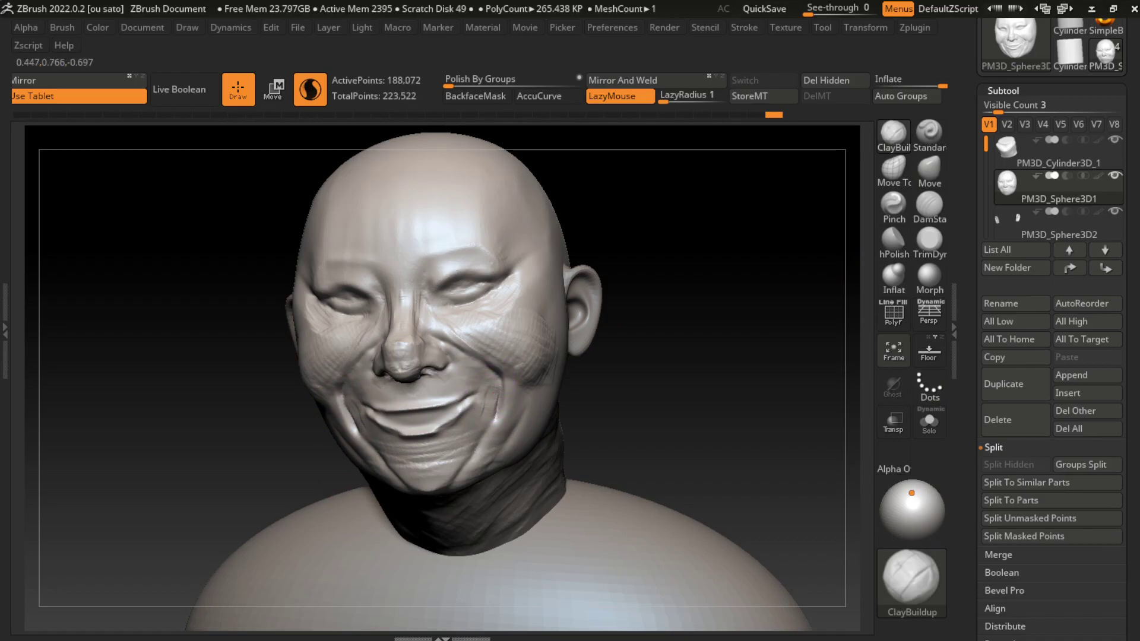
Step: Carve a DamStandard line from the mouth corner, build the upper lip, then undo twice
click(929, 204)
mouse_move(368, 416)
mouse_down()
mouse_move(469, 405)
mouse_move(477, 418)
mouse_move(464, 425)
mouse_move(483, 414)
mouse_up()
click(893, 135)
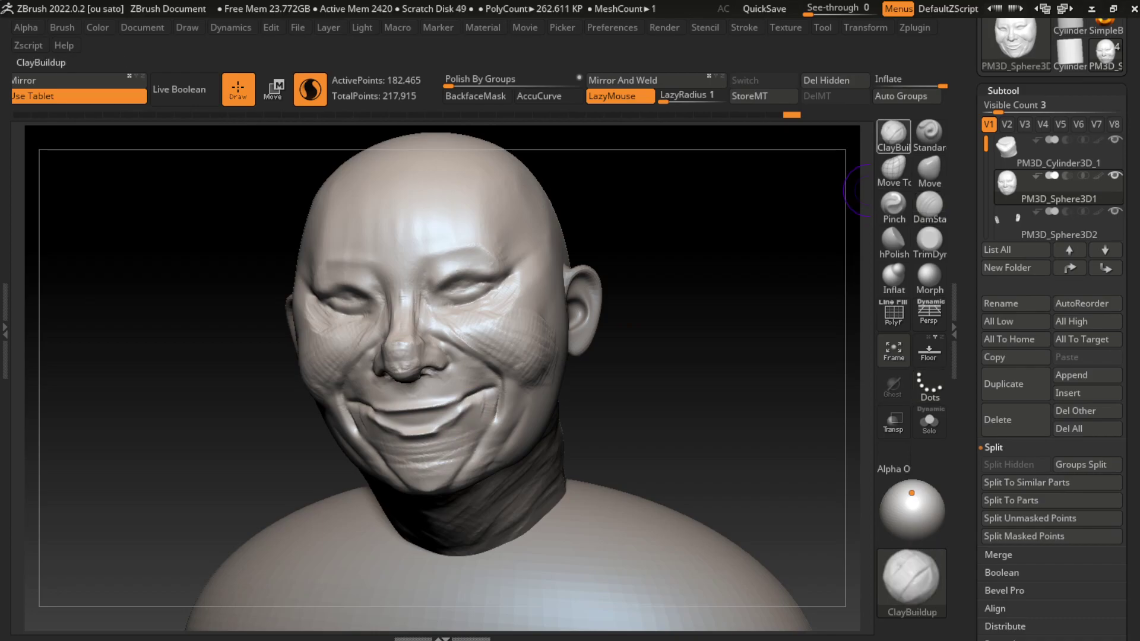
drag(370, 407, 457, 392)
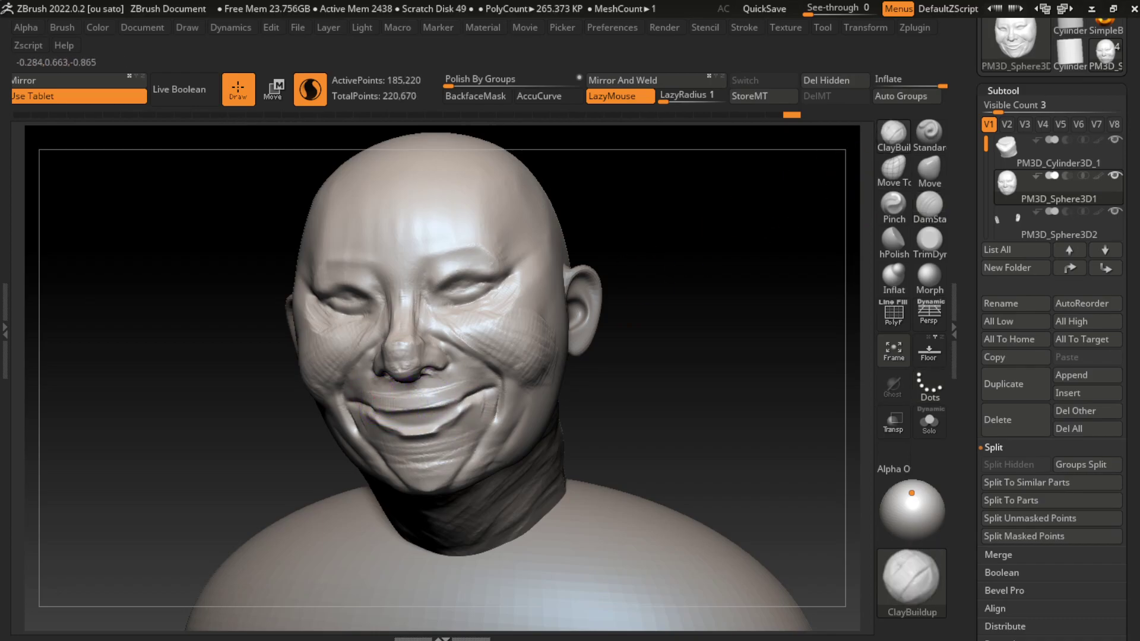
mouse_move(380, 409)
mouse_down()
mouse_move(454, 389)
mouse_move(436, 380)
mouse_up()
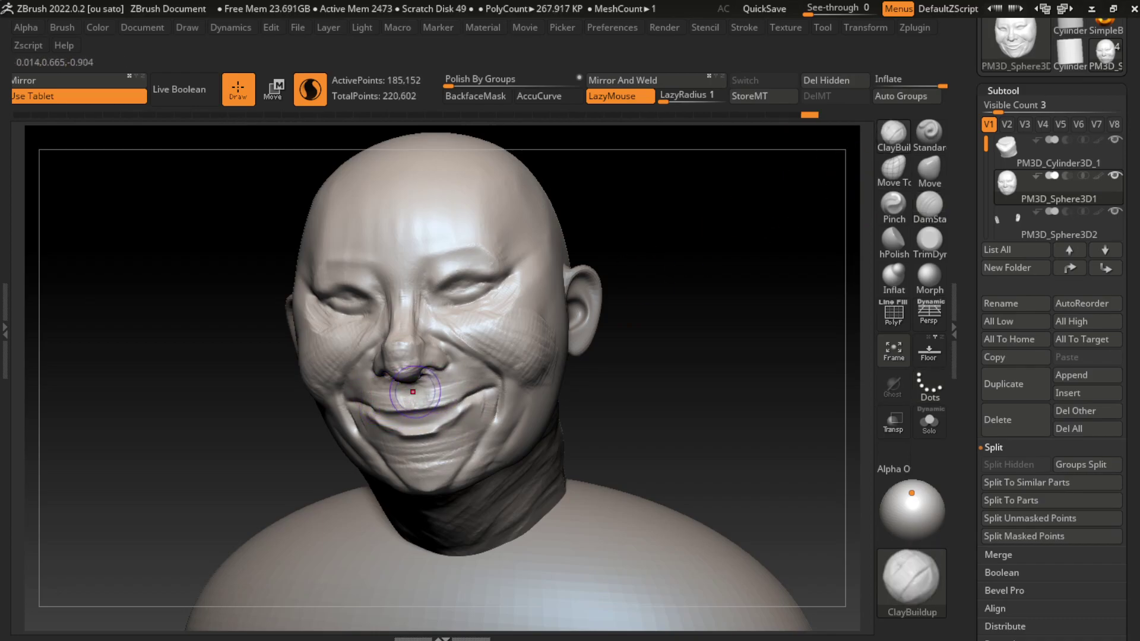
key(ctrl+z)
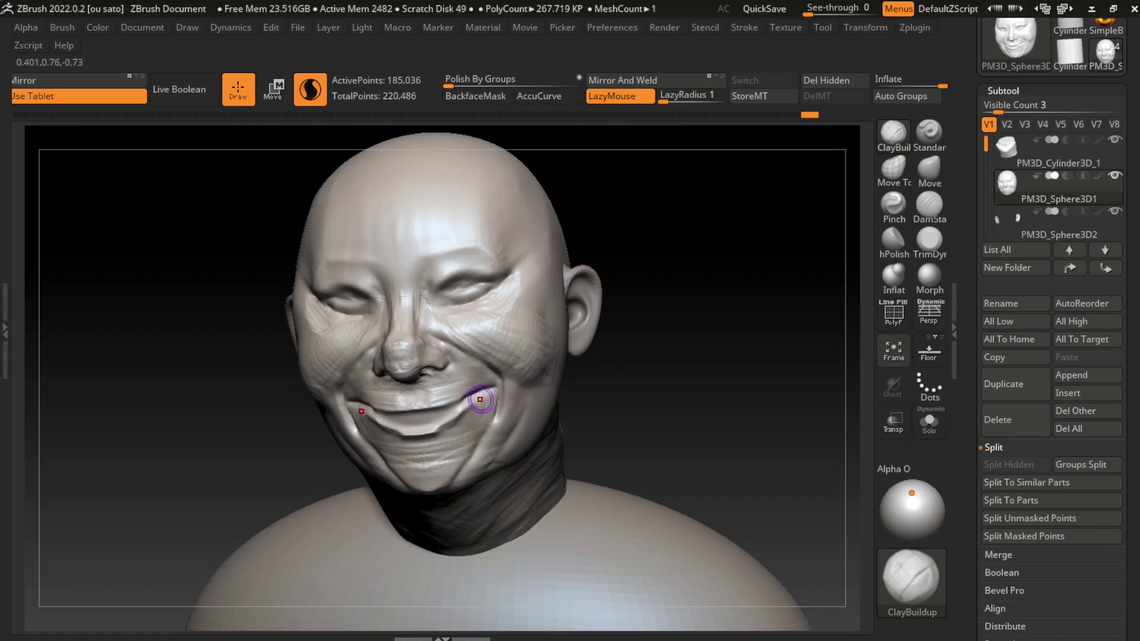
key(ctrl+z)
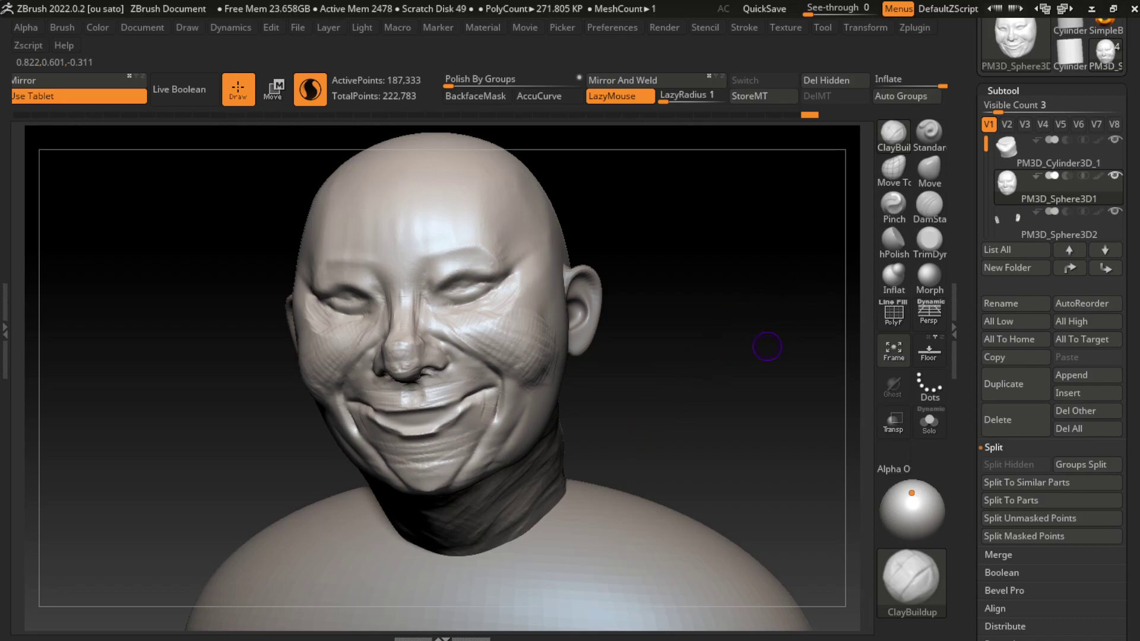
Step: Carve a crease near the mouth, then push the right mouth corner up with Move
key(b)
key(d)
key(s)
drag(416, 410, 468, 428)
key(b)
key(m)
key(v)
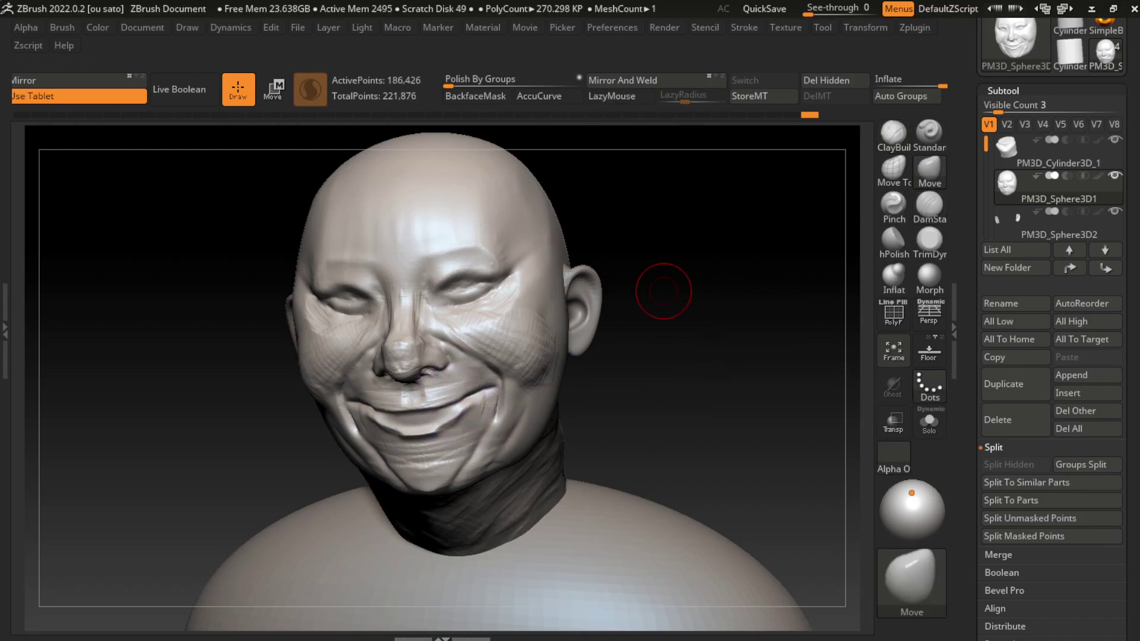
drag(427, 395, 443, 401)
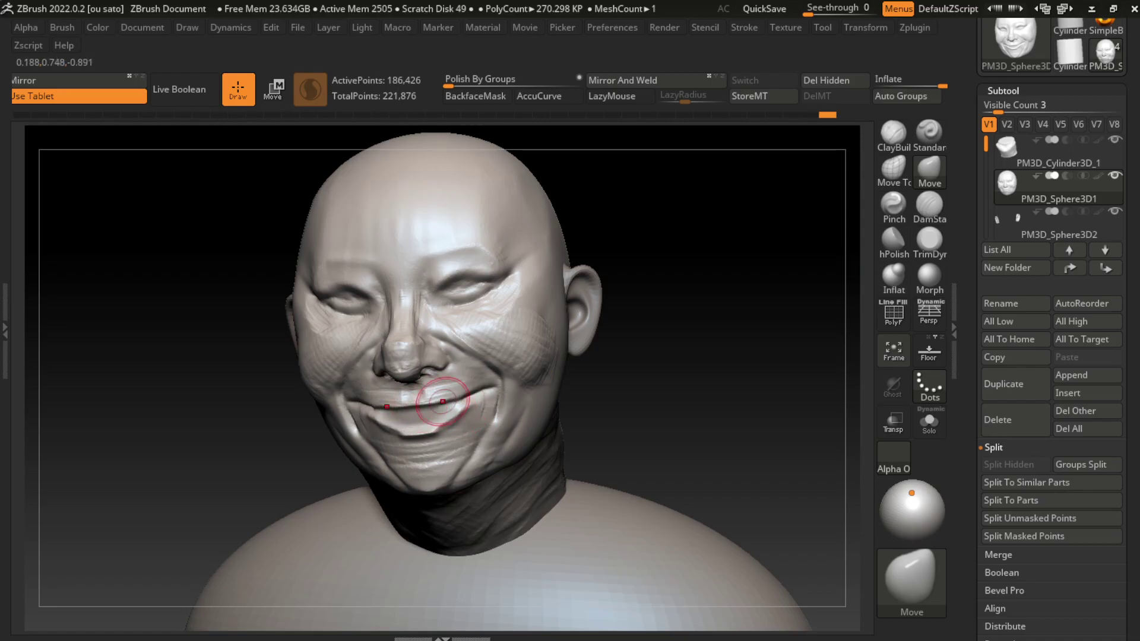
drag(371, 408, 465, 397)
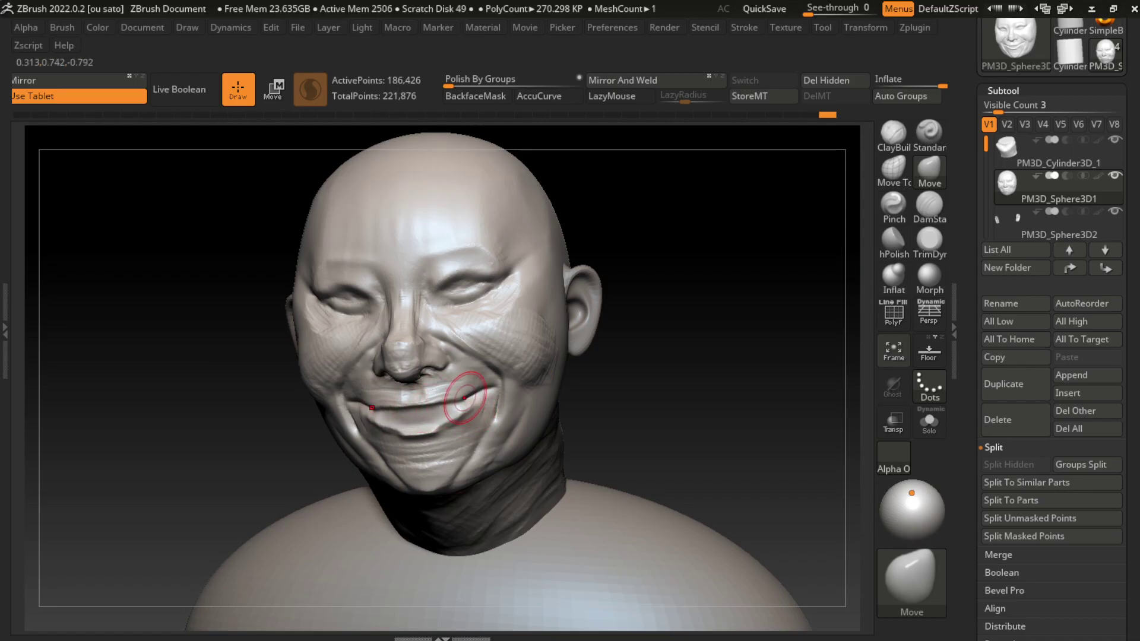
Step: Carve the right mouth-corner crease and pull the corners up into a wider smile
click(929, 204)
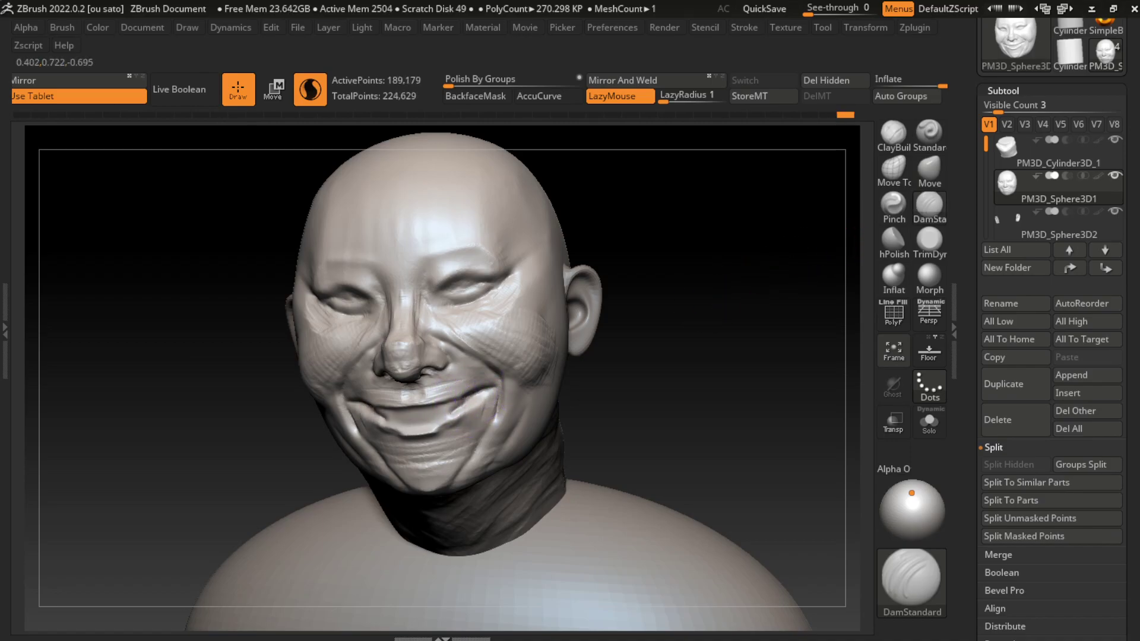
drag(502, 421, 489, 400)
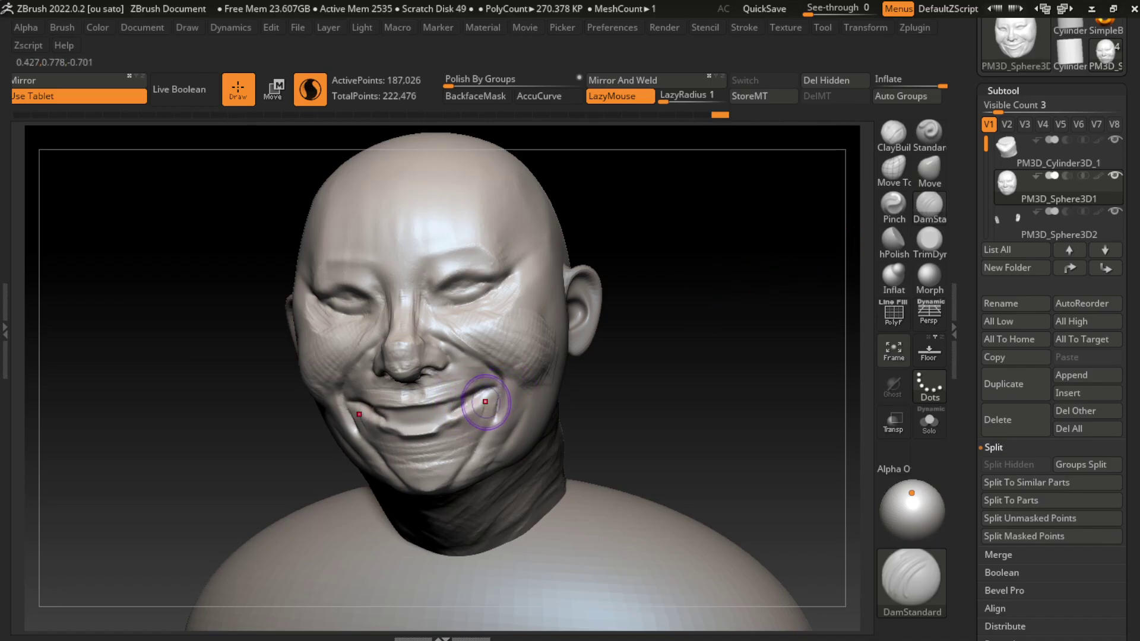
click(929, 169)
drag(668, 338, 663, 320)
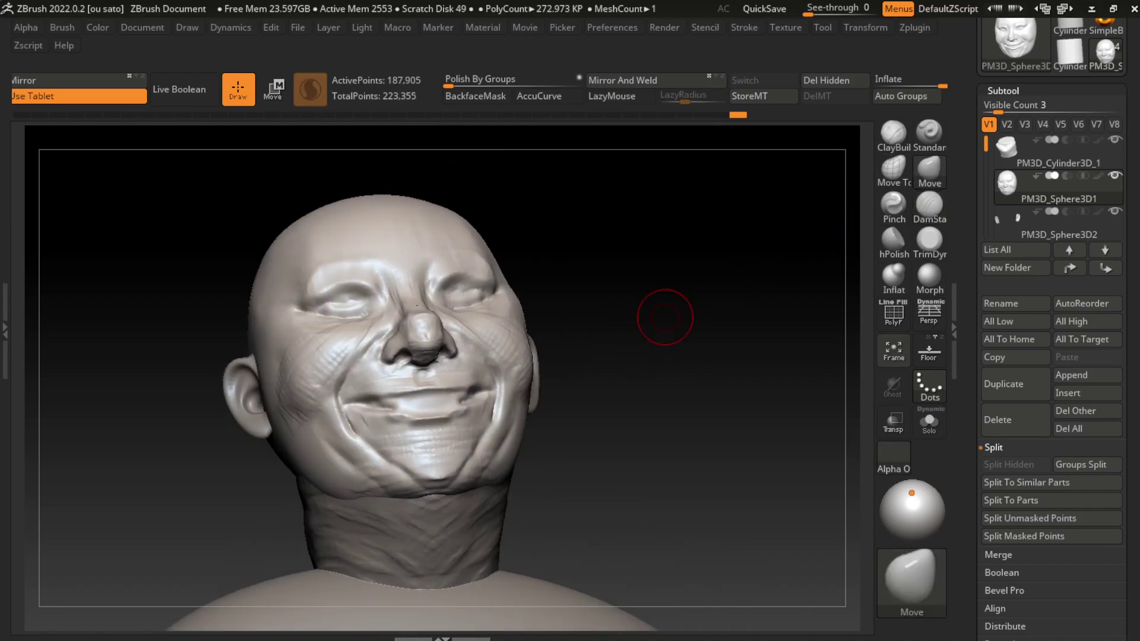
drag(486, 406, 490, 394)
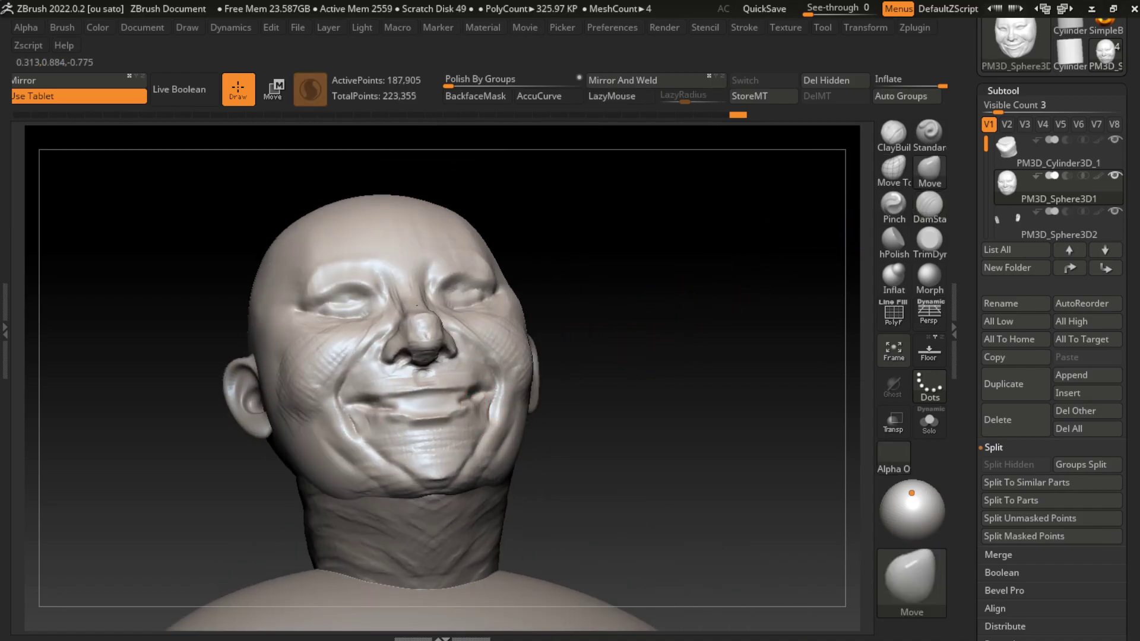
mouse_move(664, 332)
shift+mouse_down()
mouse_move(638, 372)
mouse_move(462, 503)
shift+mouse_up()
Step: Carve DamStandard creases at the mouth corner and along the chin
click(142, 27)
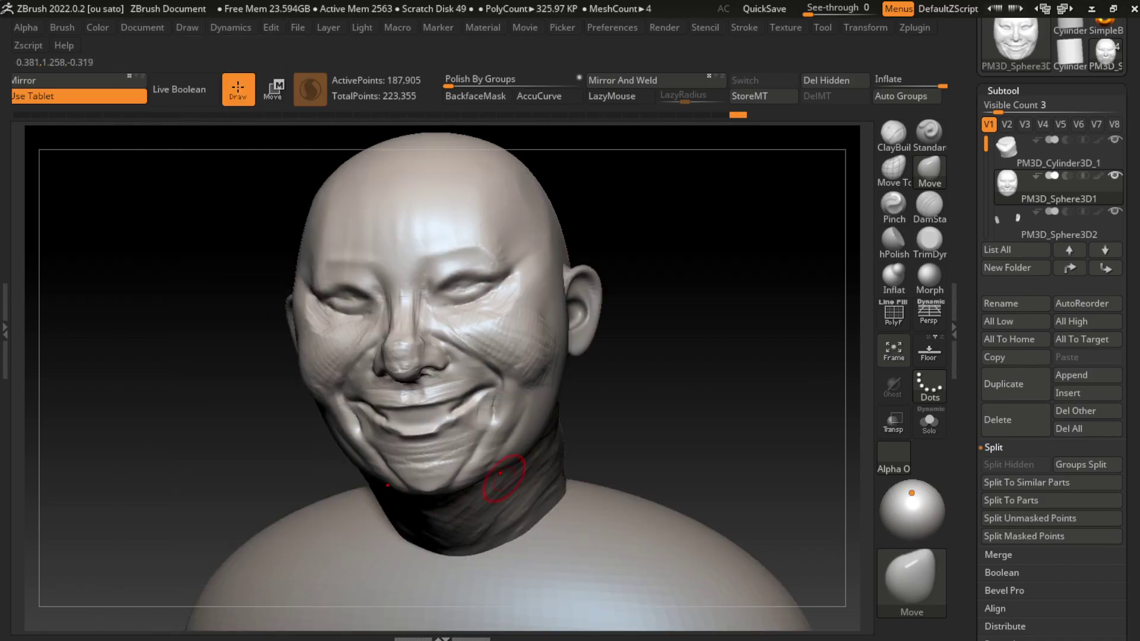
key(b)
key(d)
key(s)
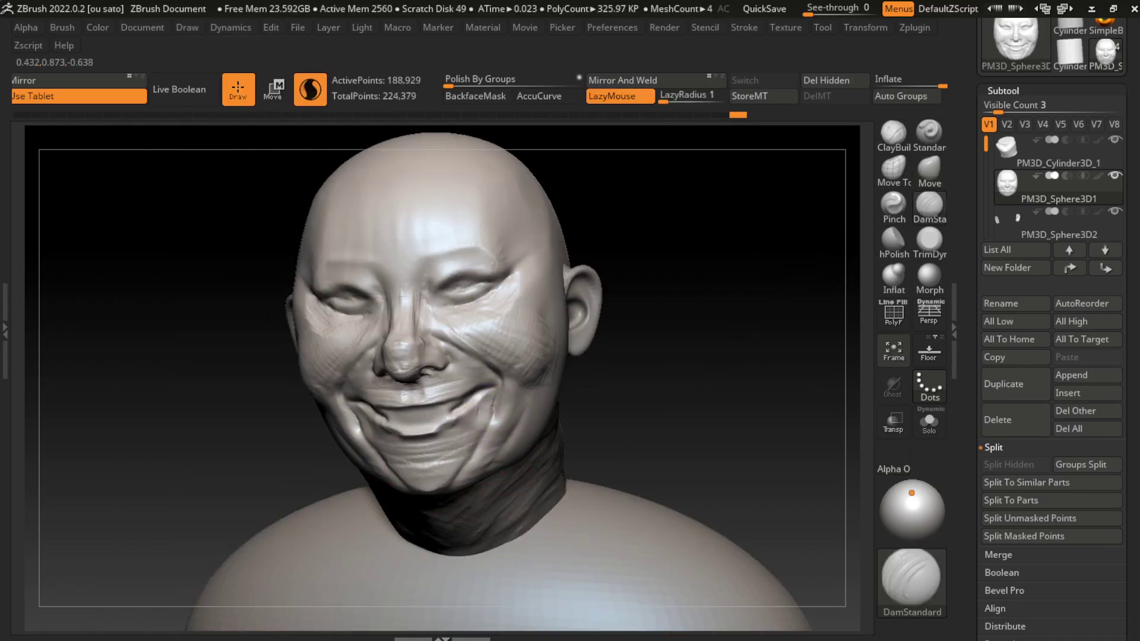
drag(377, 455, 481, 445)
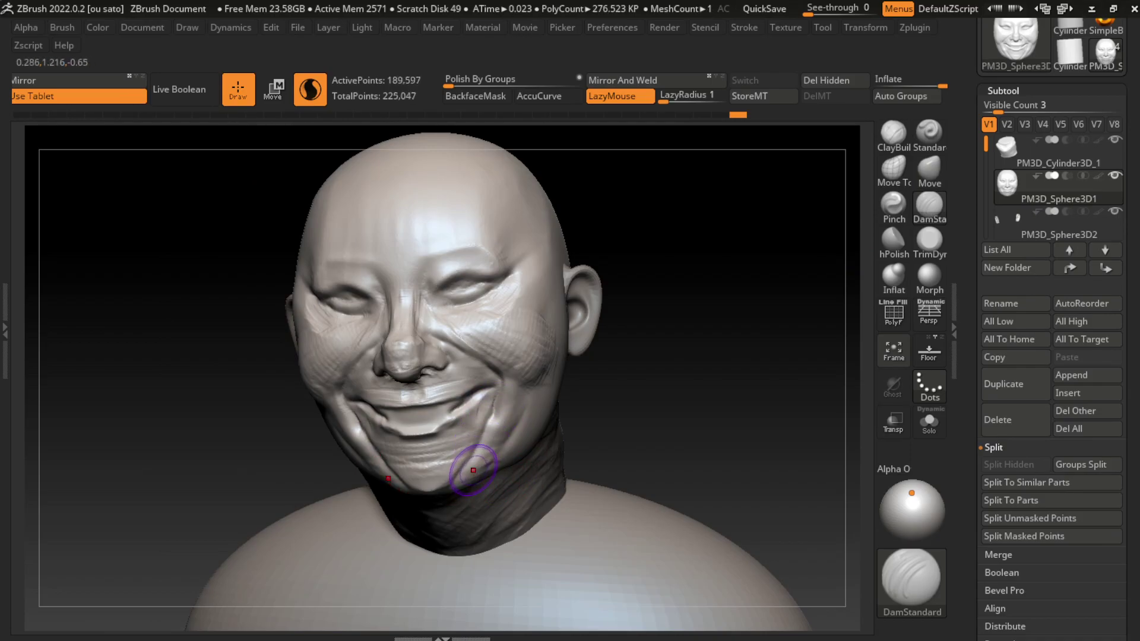
drag(414, 468, 437, 466)
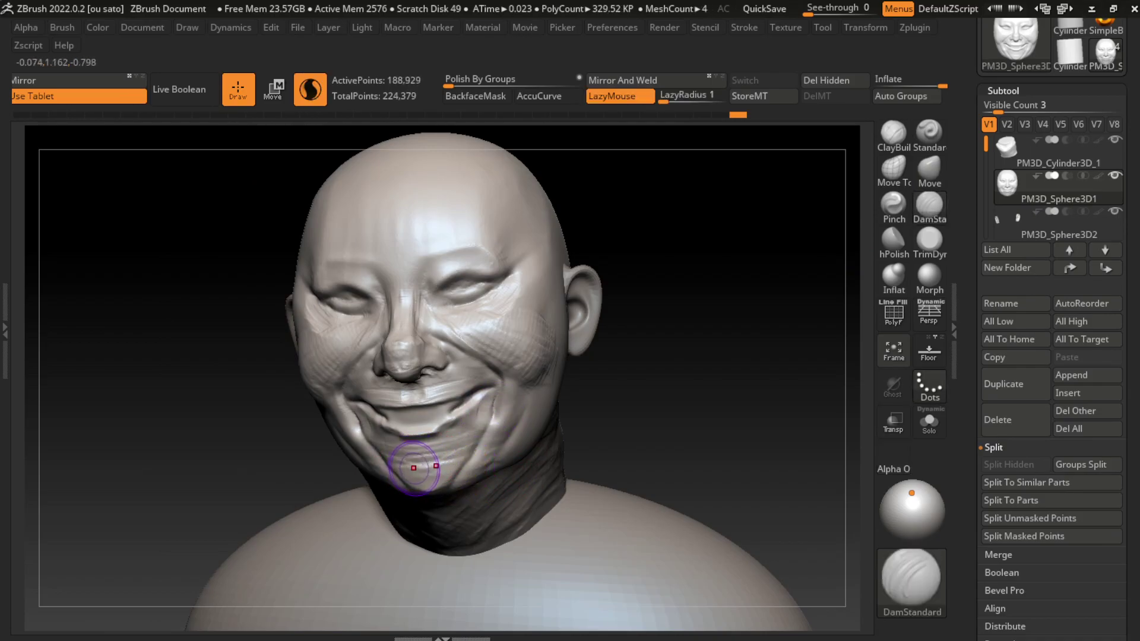
Step: Deepen the mouth-corner and cheek creases with three Standard brush strokes
key(b)
key(s)
key(t)
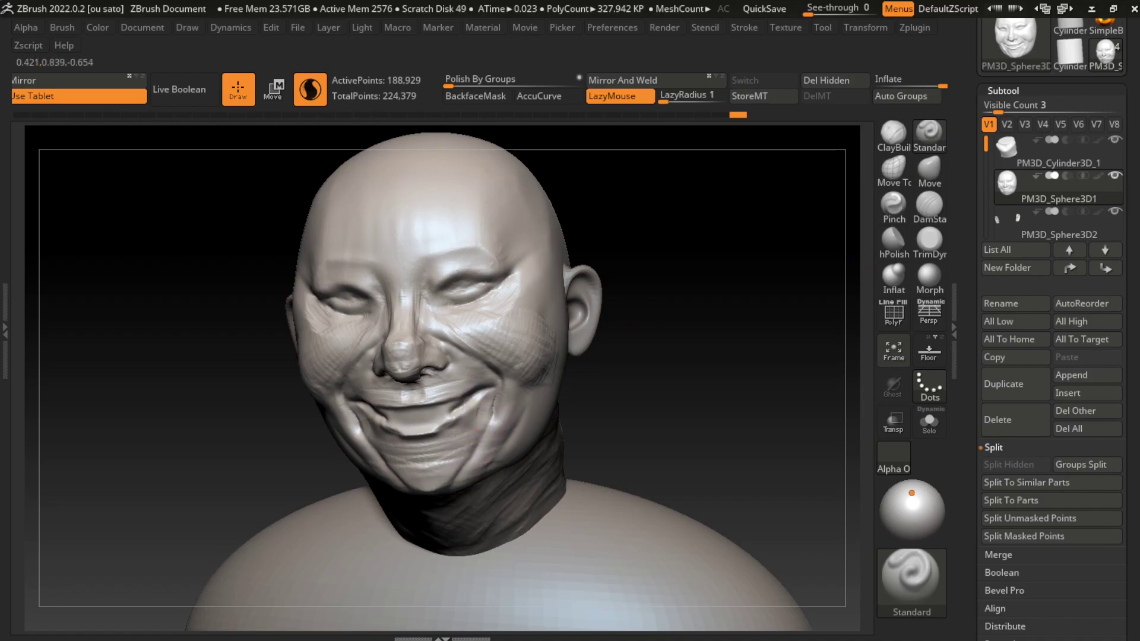
drag(374, 439, 479, 428)
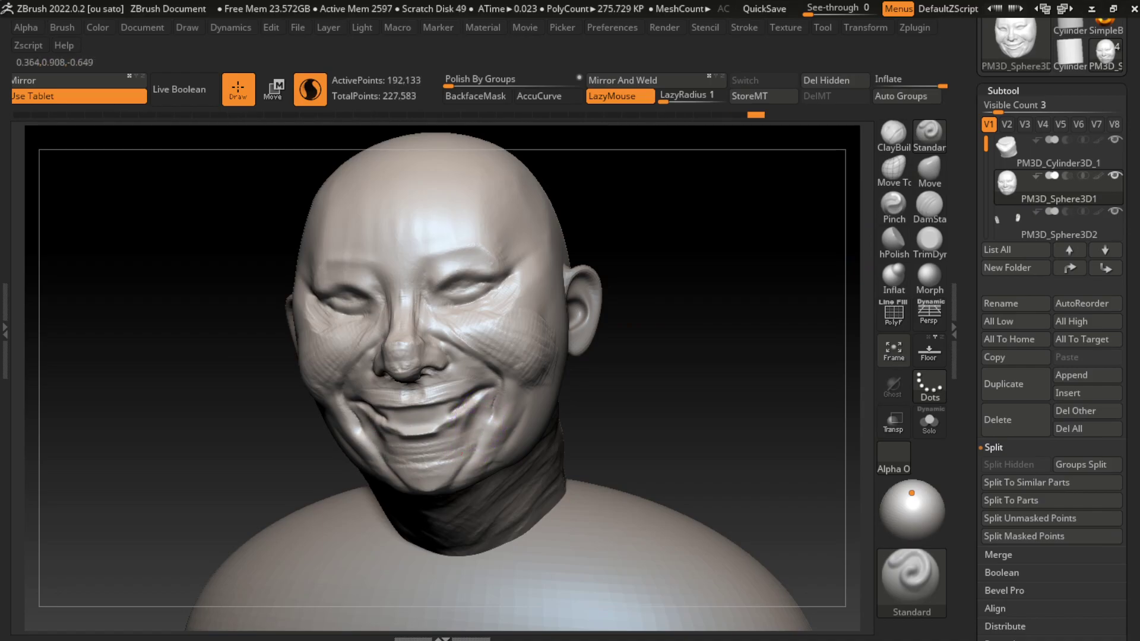
mouse_move(390, 459)
mouse_down()
mouse_move(461, 452)
mouse_move(487, 434)
mouse_up()
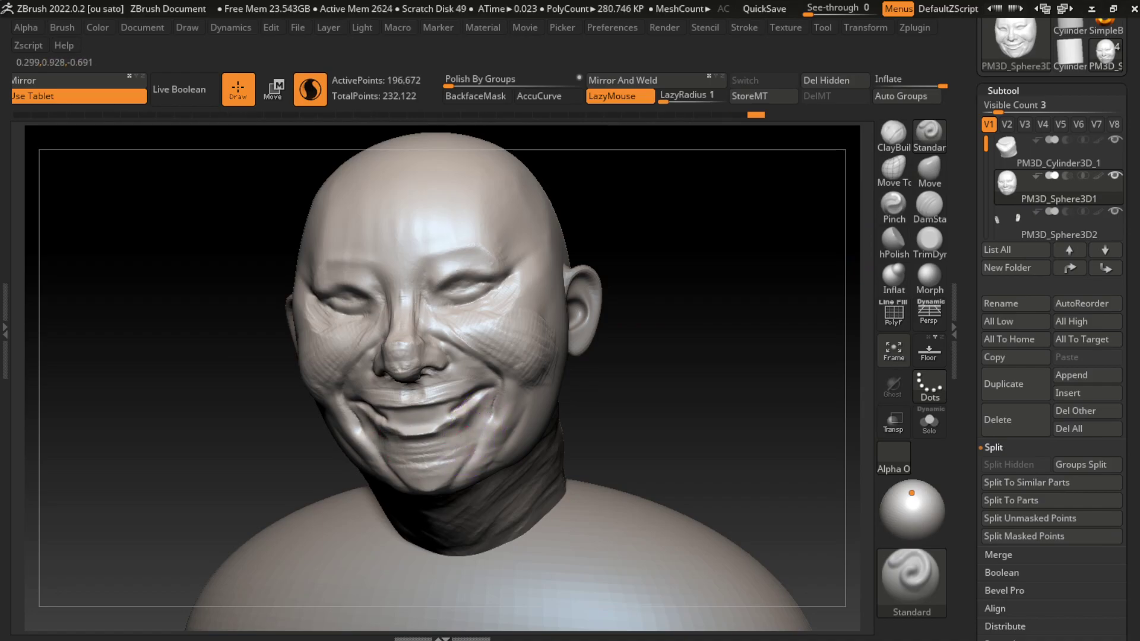
drag(386, 470, 475, 462)
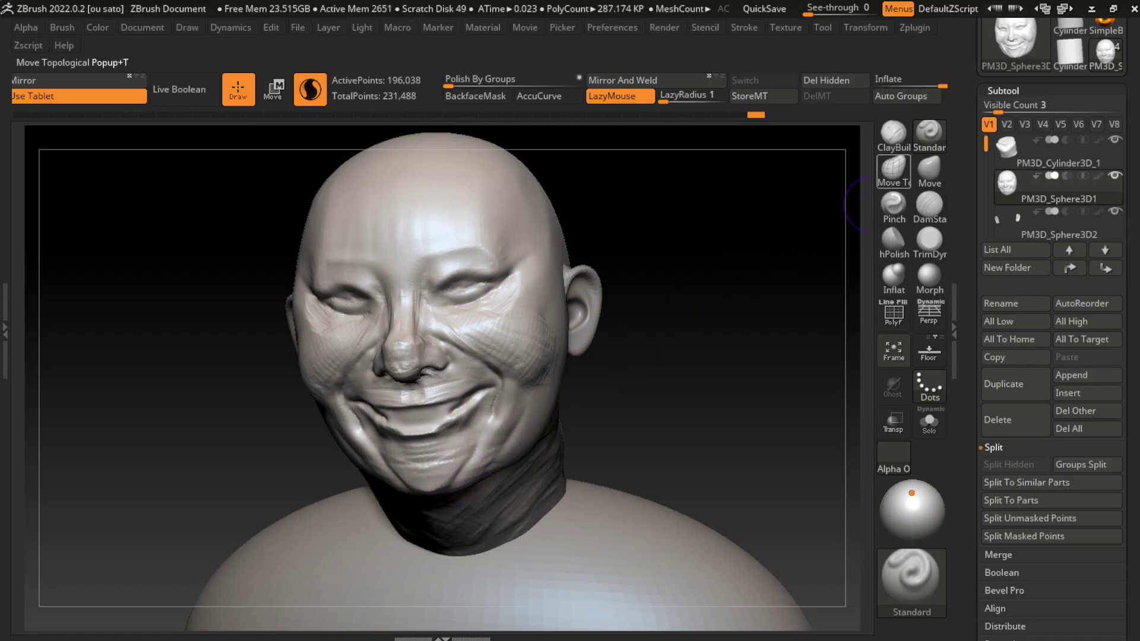
Step: Sharpen the smile crease with the Pinch brush from a front view
click(929, 172)
drag(802, 208, 376, 530)
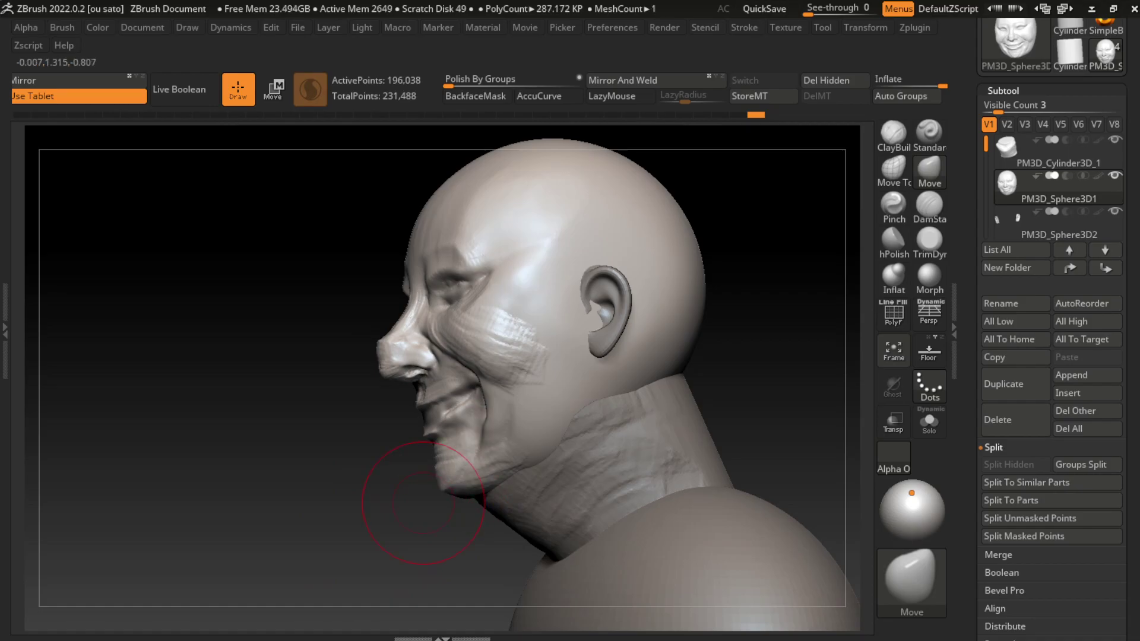
mouse_move(422, 503)
shift+mouse_down()
mouse_move(720, 412)
mouse_move(564, 416)
shift+mouse_up()
click(143, 28)
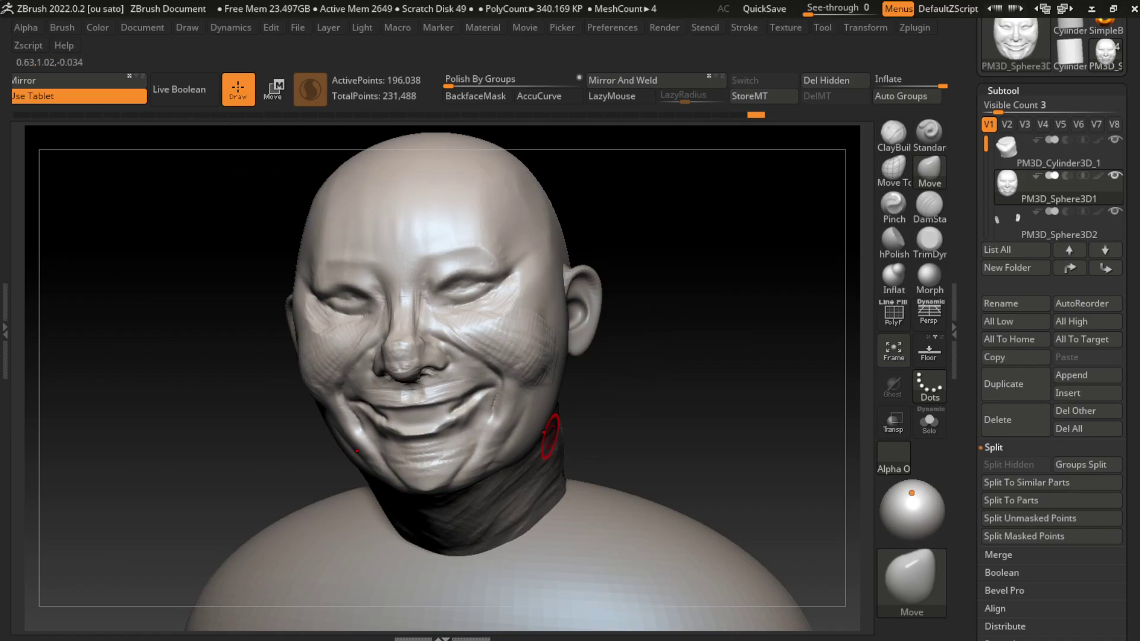
mouse_move(593, 394)
mouse_down()
mouse_move(362, 407)
mouse_move(487, 395)
mouse_up()
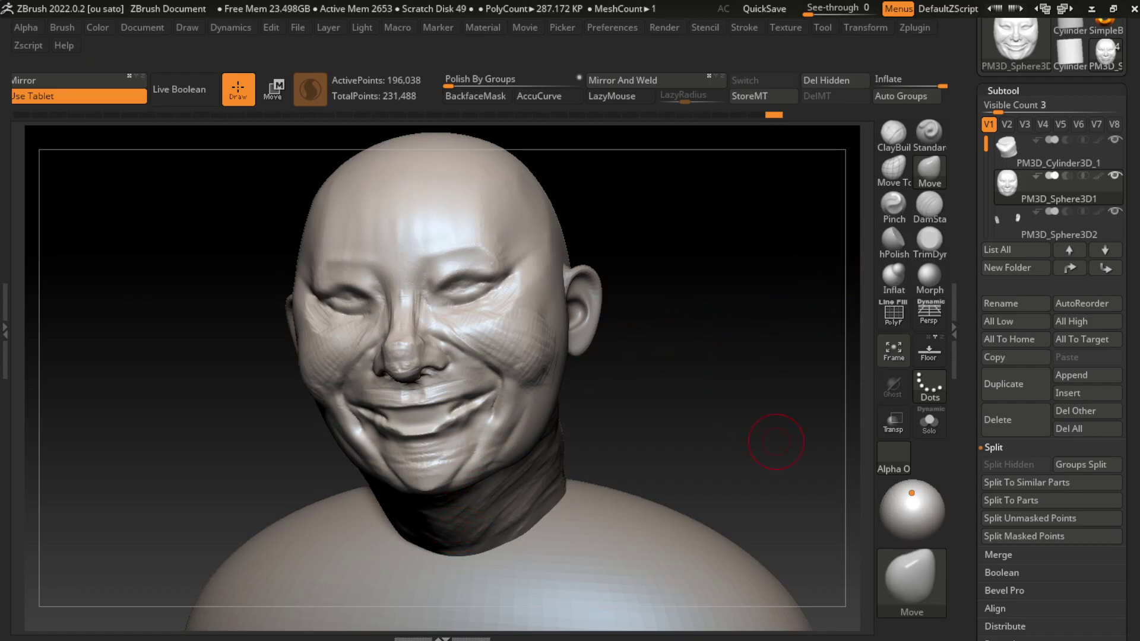
Step: Load MaskLasso and draw a mask around the lips
key(b)
key(m)
key(l)
mouse_move(605, 376)
mouse_down()
mouse_move(377, 404)
mouse_move(368, 415)
mouse_up()
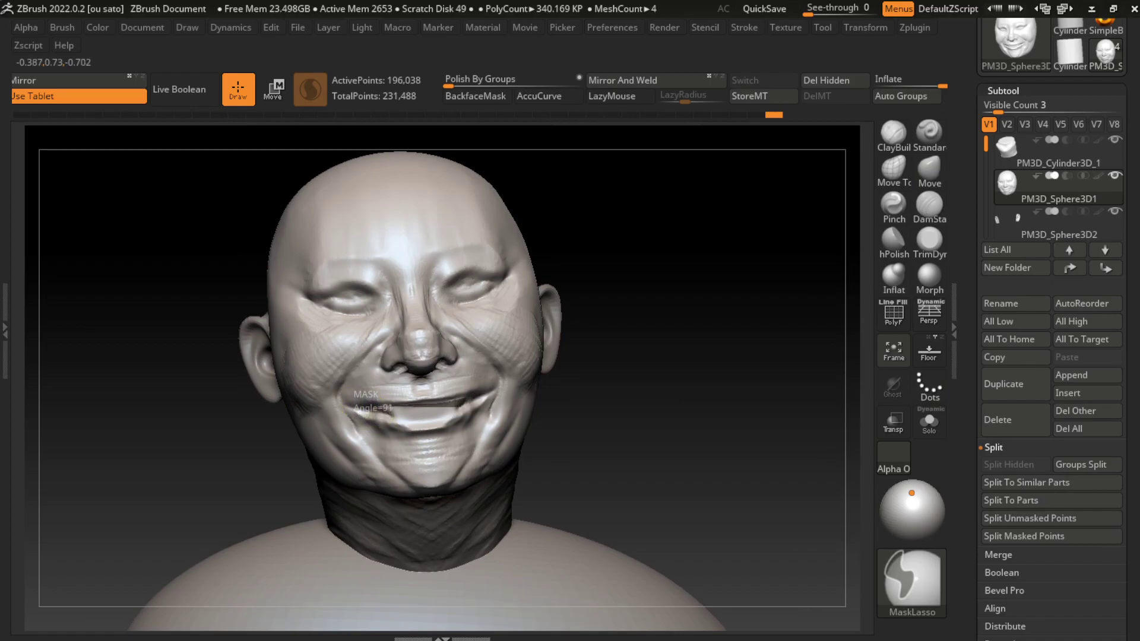
Step: Mask all but the lower lip, solo the head, and pull the lip down with the Transpose gizmo
ctrl+click(643, 412)
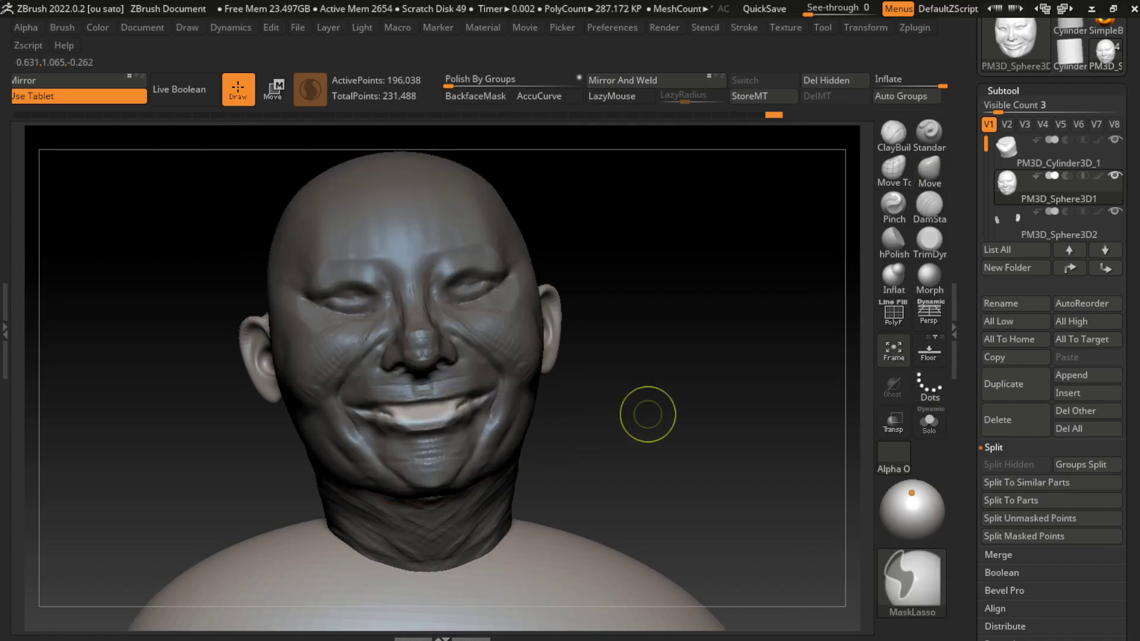
mouse_move(643, 411)
mouse_down()
mouse_move(692, 402)
mouse_move(565, 440)
mouse_up()
click(929, 422)
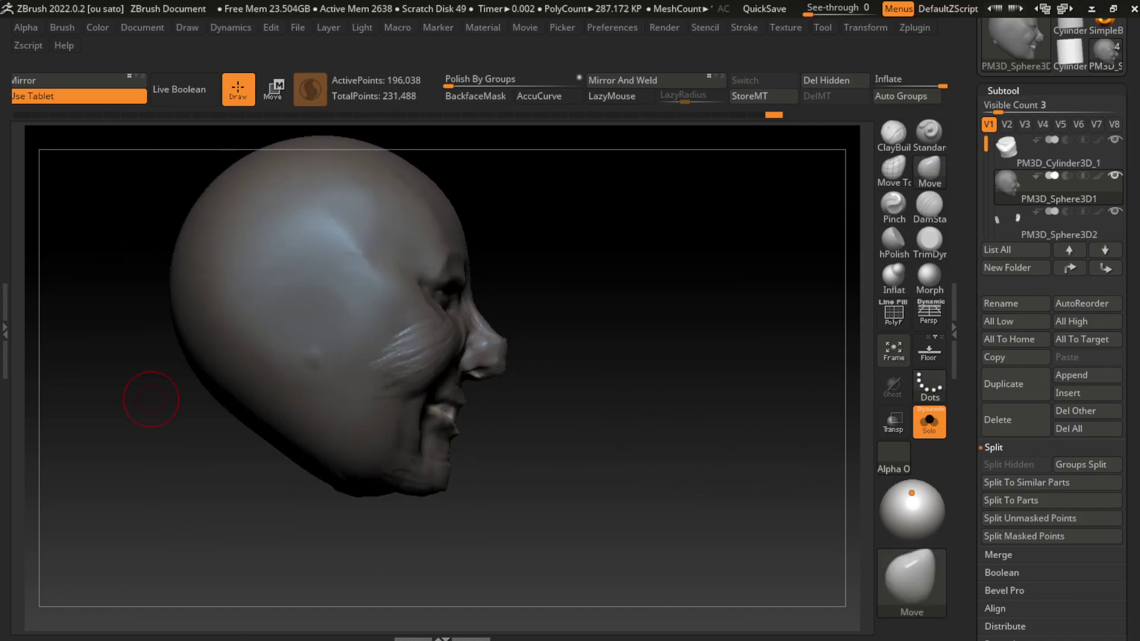
key(w)
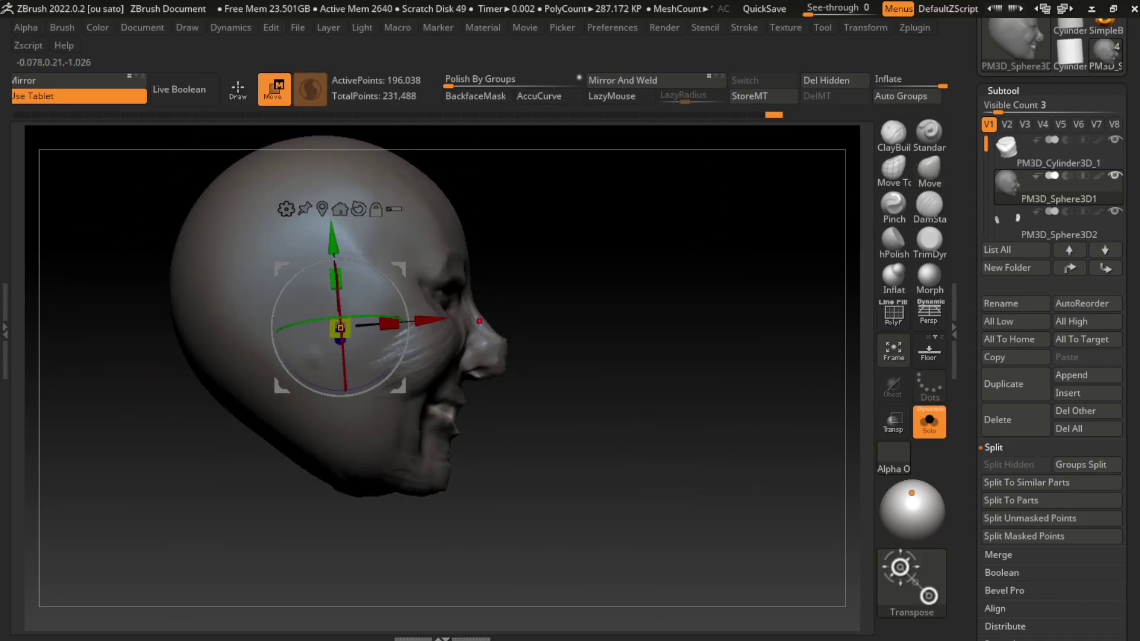
click(448, 408)
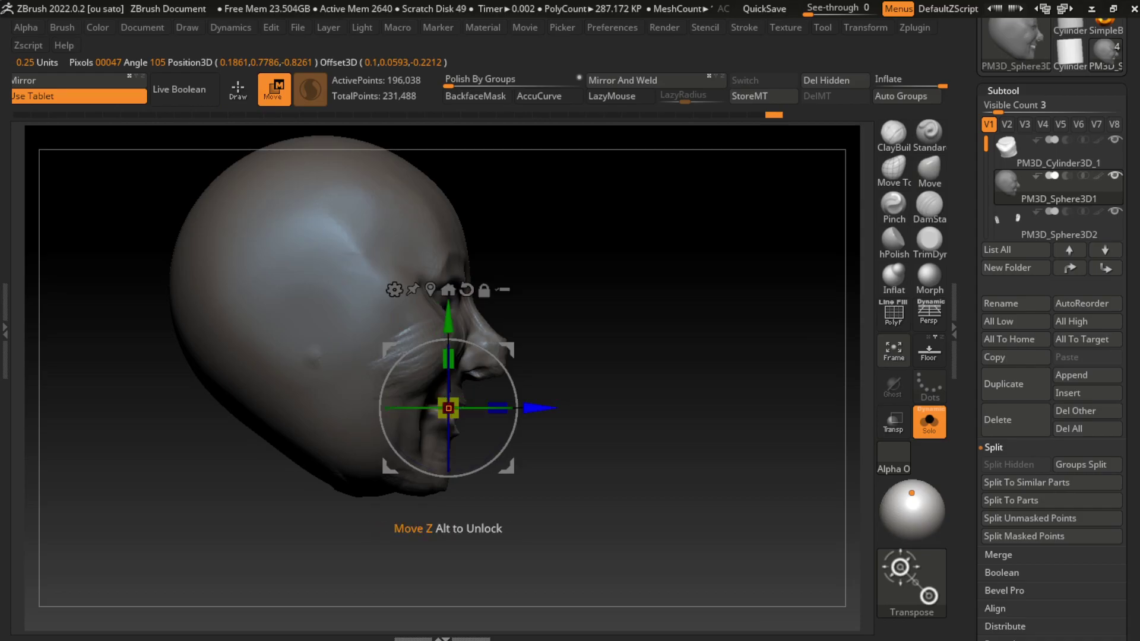
drag(448, 407, 396, 408)
click(929, 421)
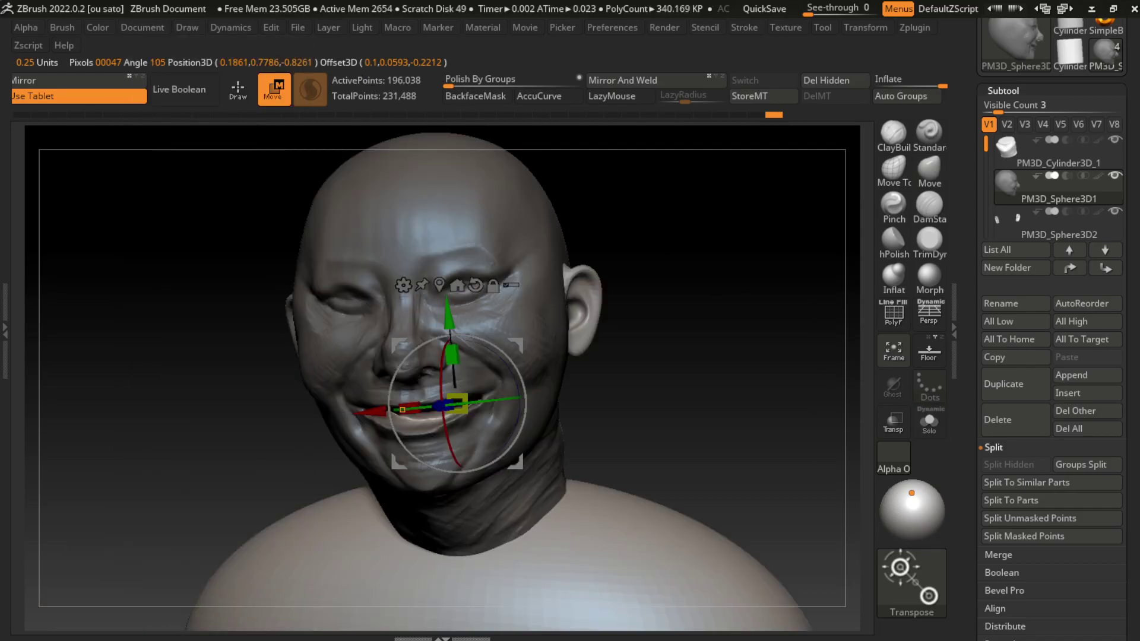
drag(449, 318, 450, 327)
Step: Clear the mask, set Draw Size to 5, and zoom in on the mouth
key(q)
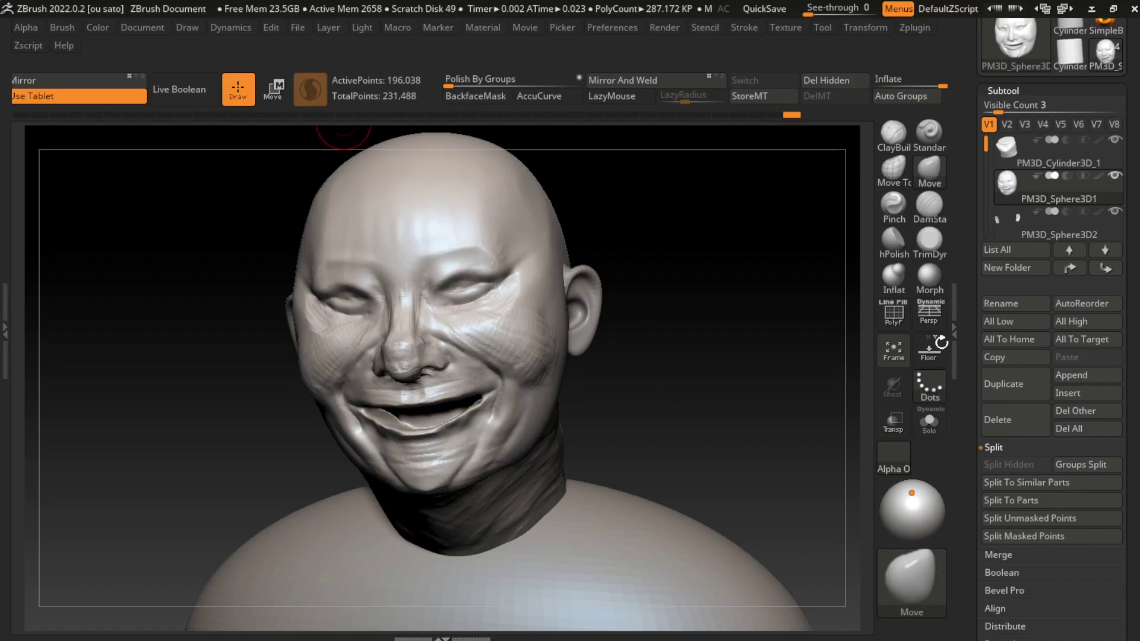
key(s)
drag(661, 416, 629, 419)
text(53.79429)
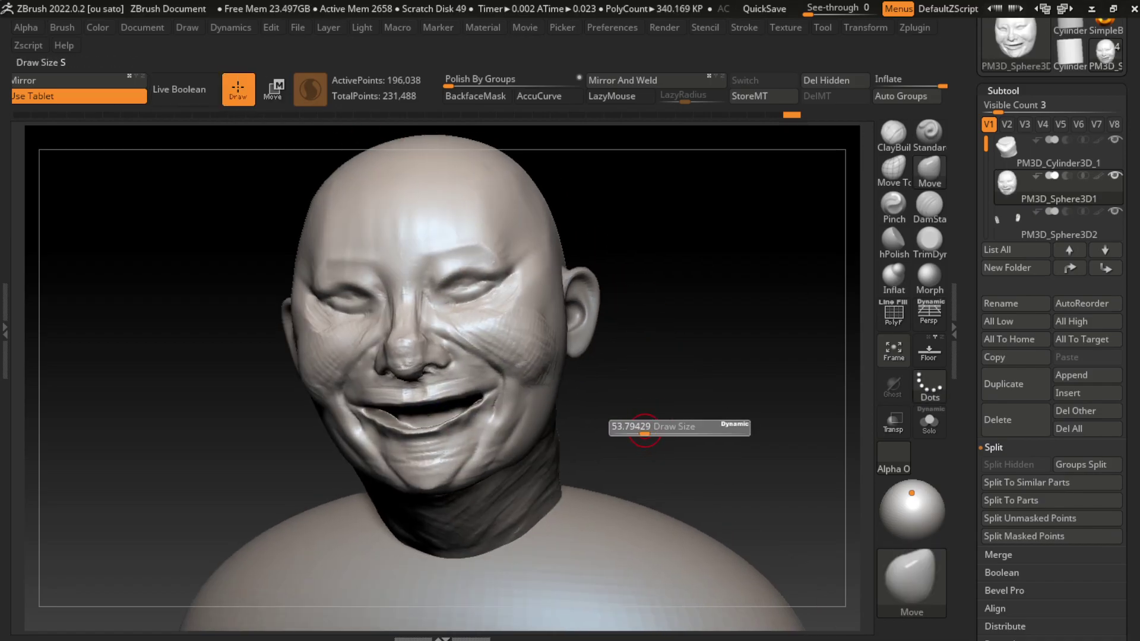
key(Return)
click(143, 27)
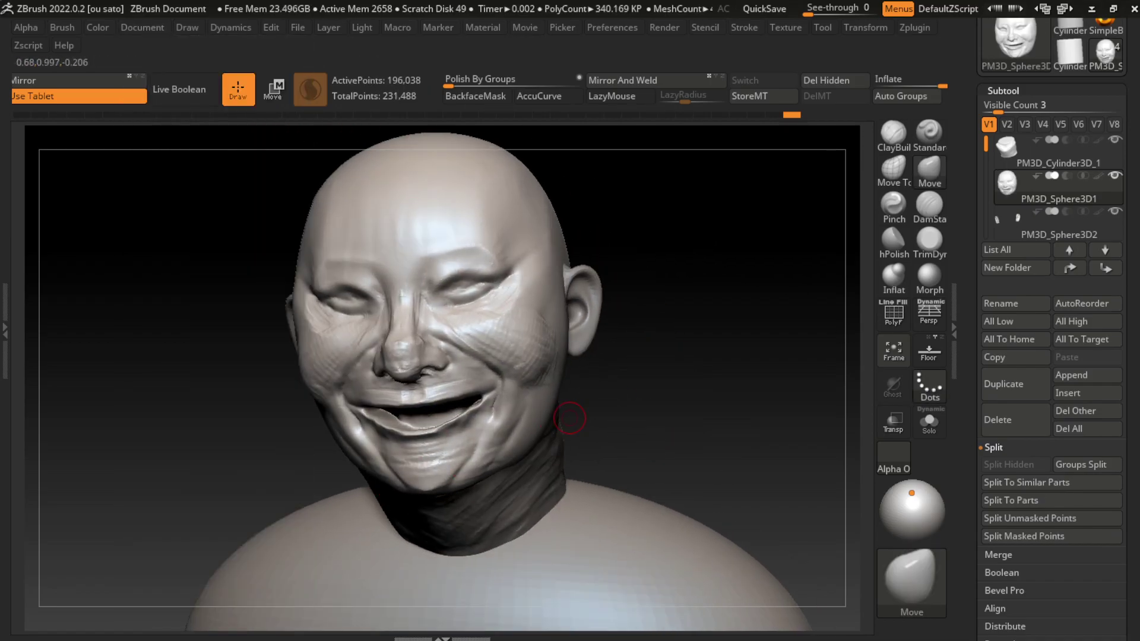
scroll(493, 434, up, 3)
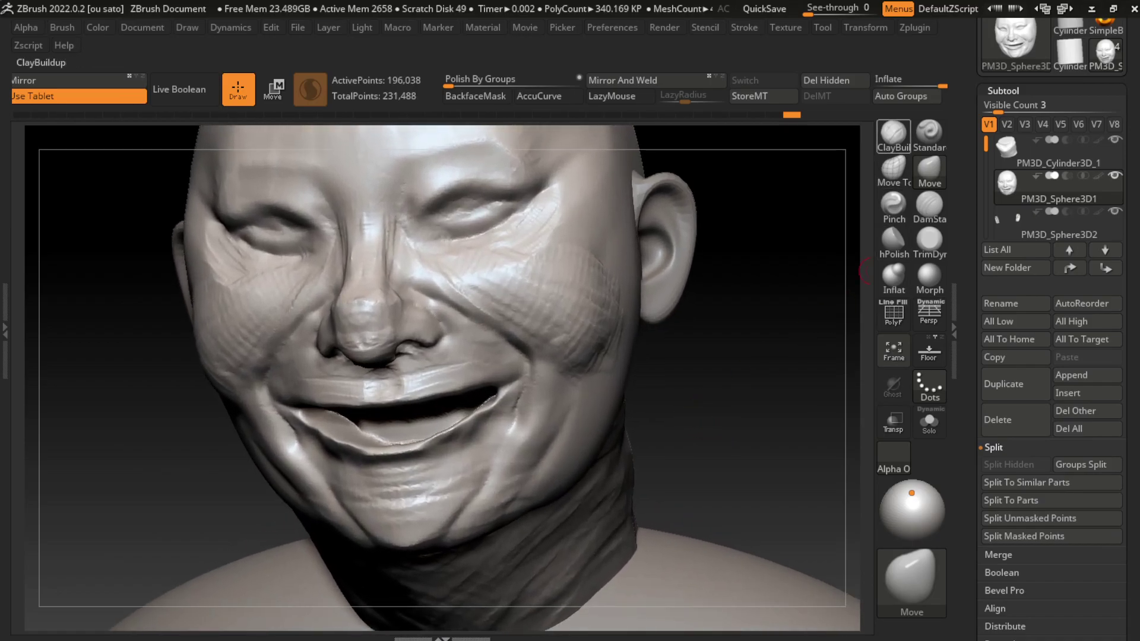
Step: Build up clay at the right mouth corner with ClayBuildup, masking and clearing the lower lip
click(894, 134)
click(894, 274)
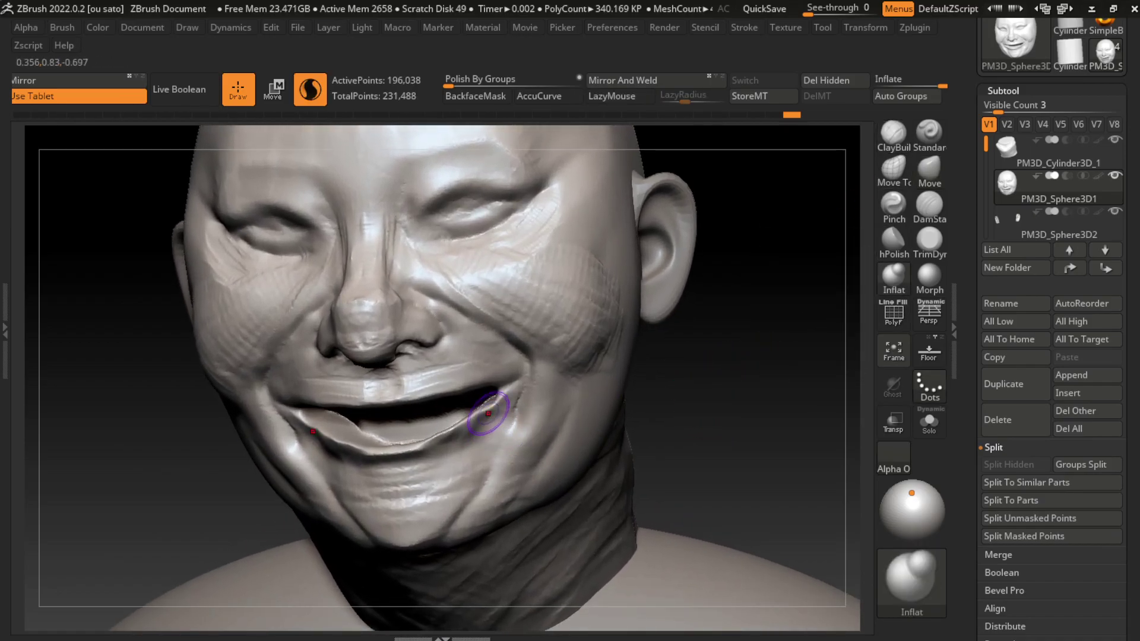
click(893, 133)
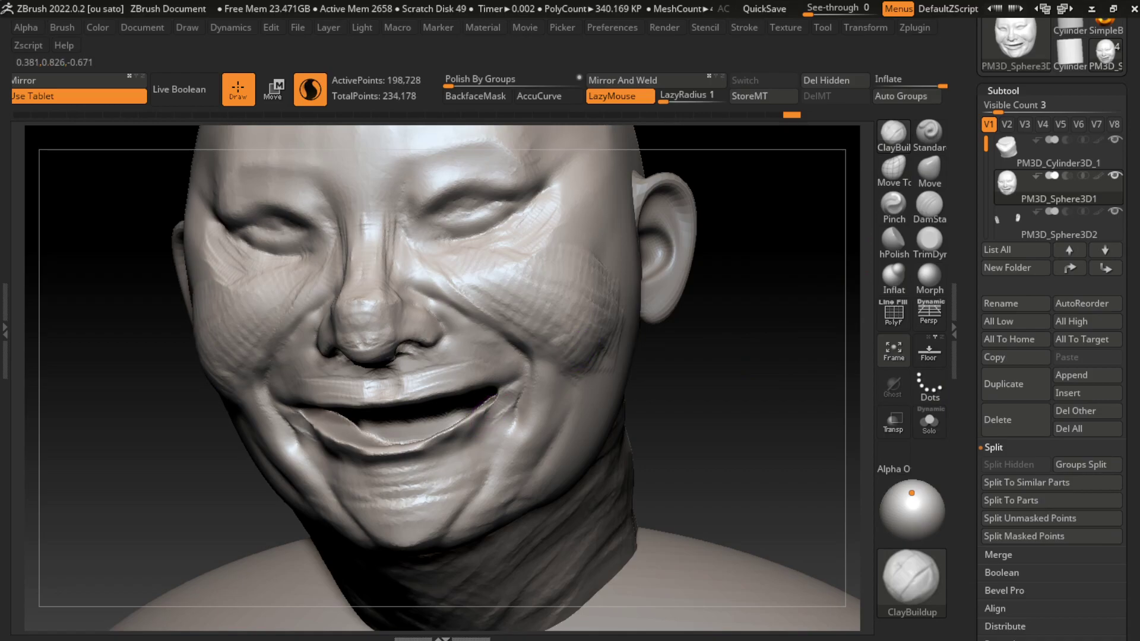
drag(297, 433, 512, 411)
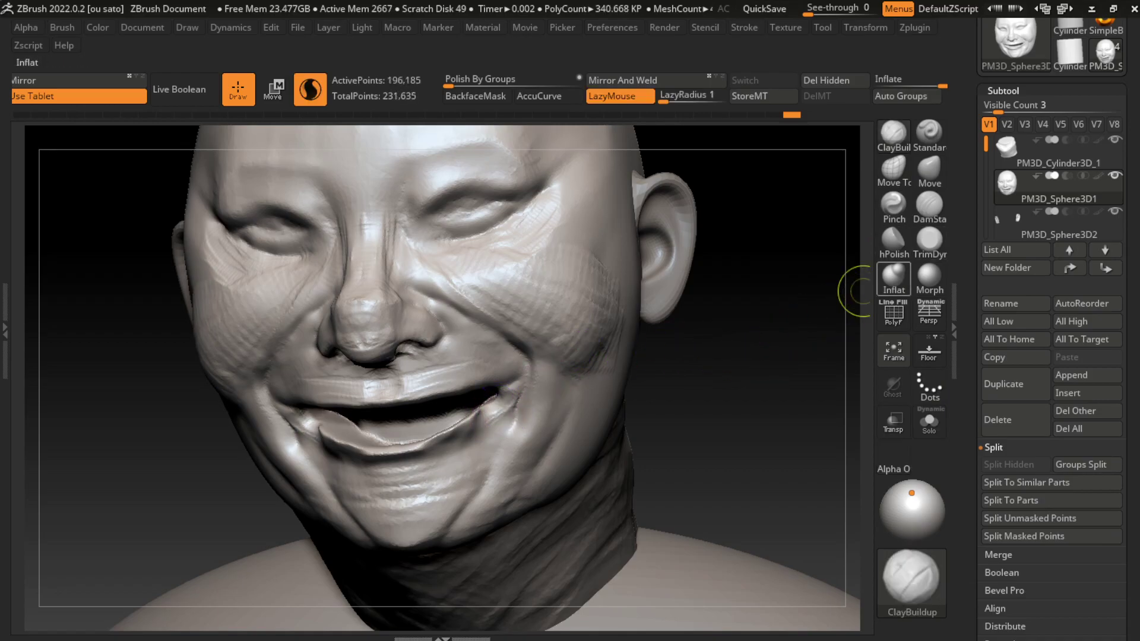
ctrl+drag(496, 432, 496, 374)
key(ctrl+shift+a)
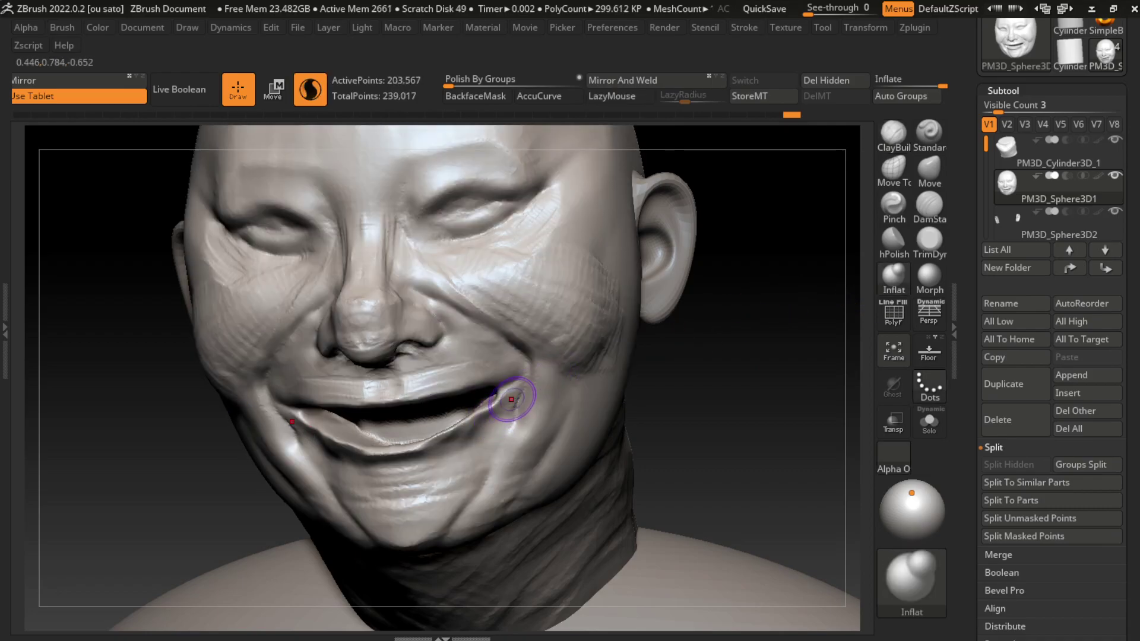
Step: Reshape the right mouth corner and turn the face to show the whole head
drag(504, 421, 499, 386)
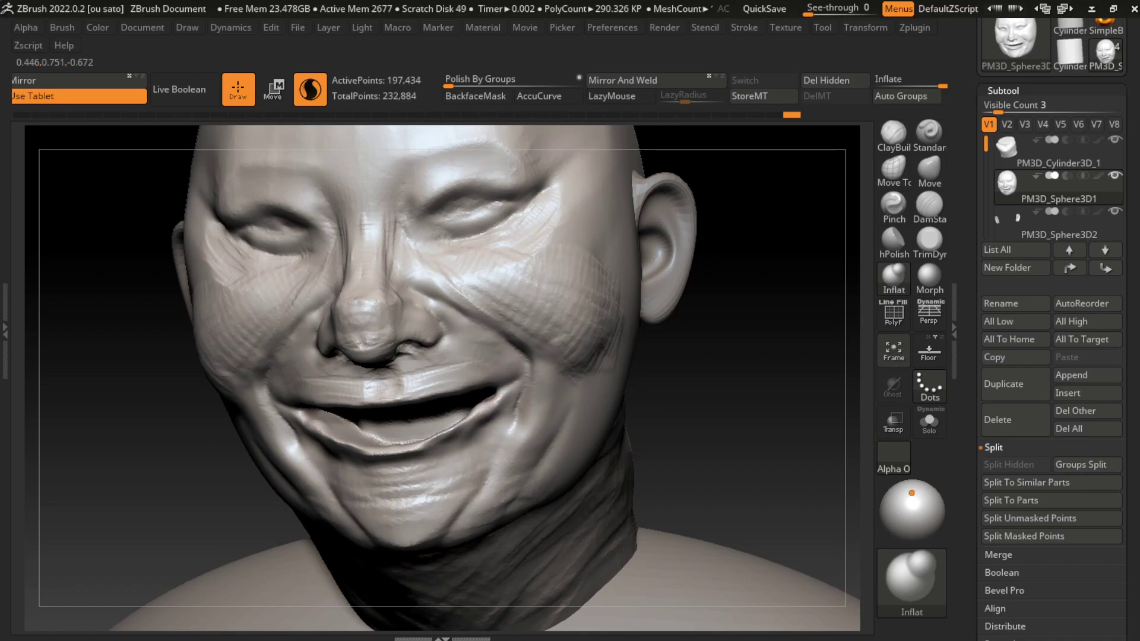
click(894, 133)
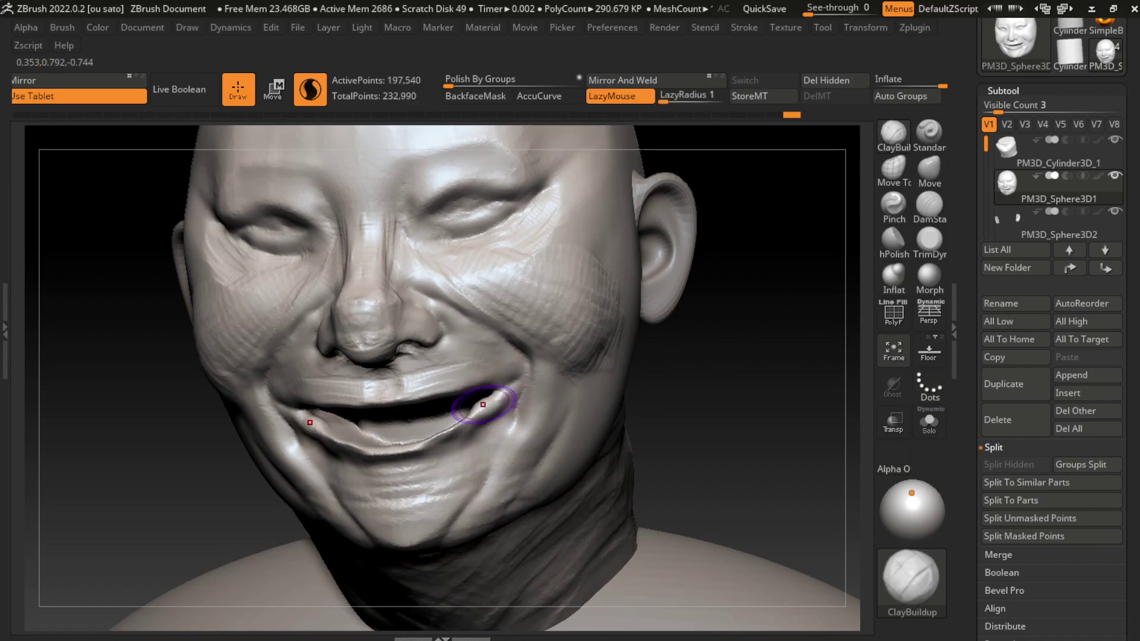
right_drag(496, 417, 478, 408)
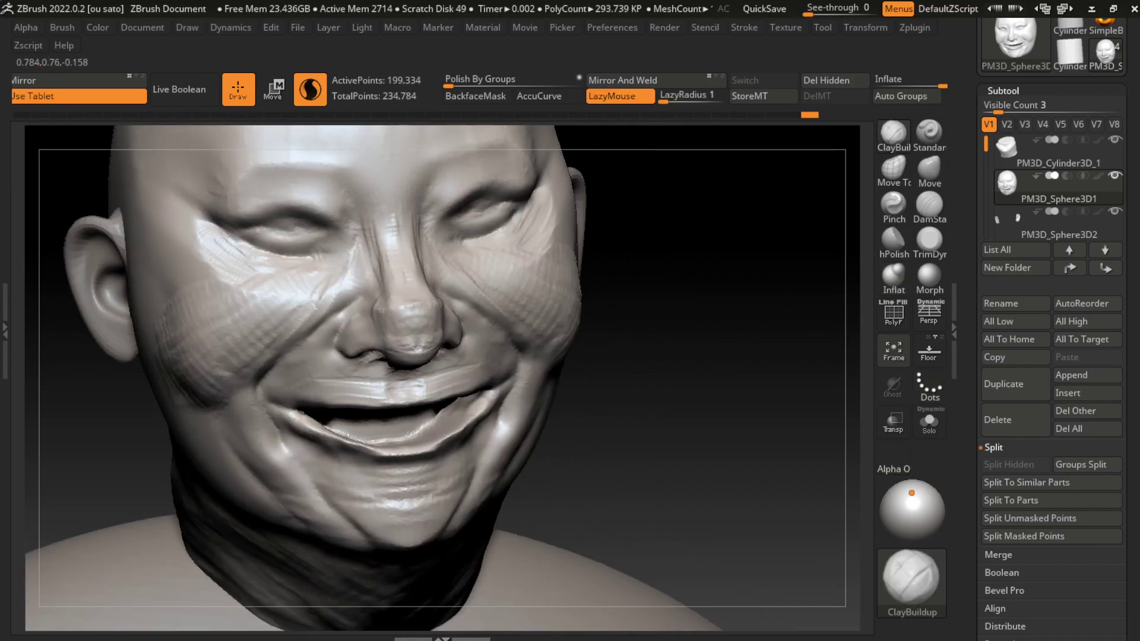
ctrl+right_drag(603, 412, 561, 387)
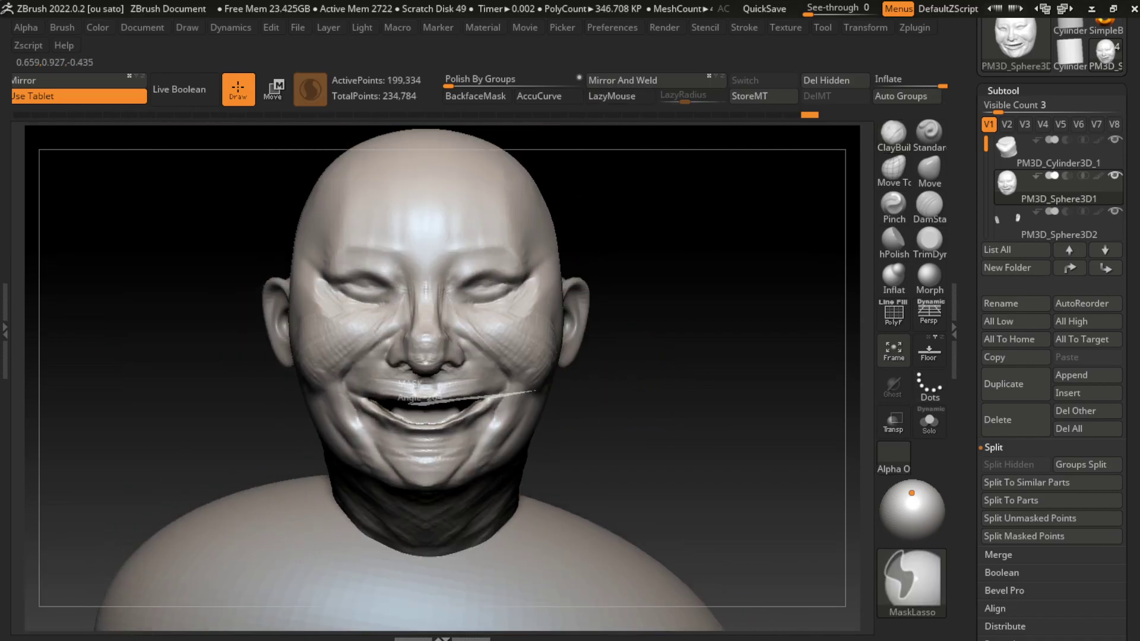
Step: Mask the area around the mouth, then clear the mask from the face
ctrl+drag(535, 390, 522, 256)
ctrl+drag(551, 292, 551, 325)
mouse_move(589, 383)
ctrl+shift+mouse_down()
mouse_move(420, 410)
mouse_move(470, 340)
ctrl+shift+mouse_up()
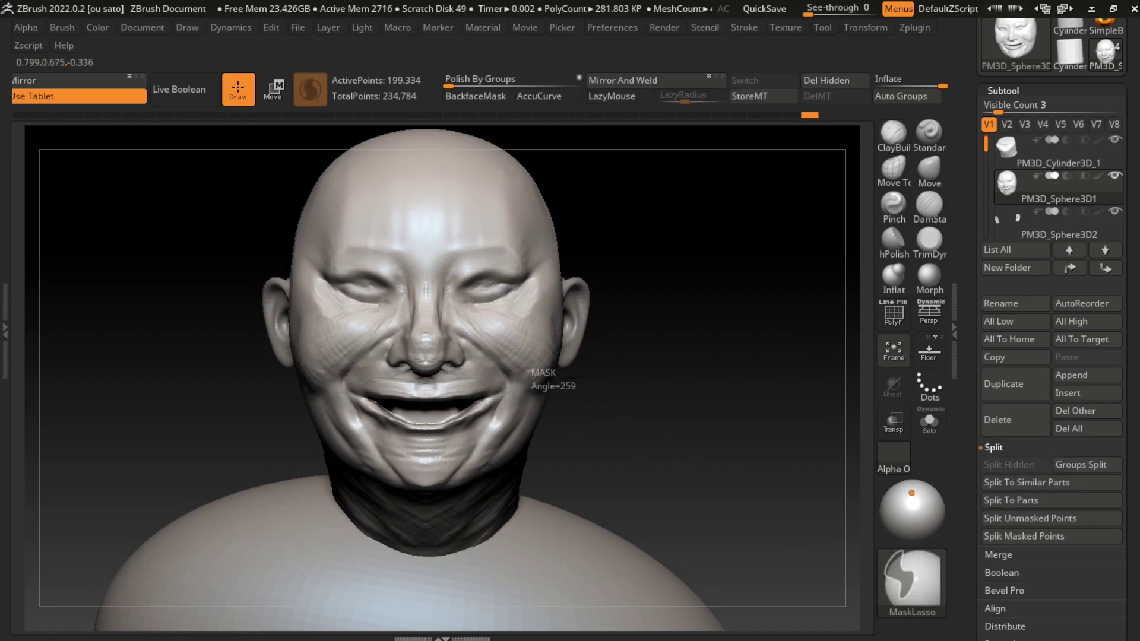
ctrl+click(572, 190)
key(l)
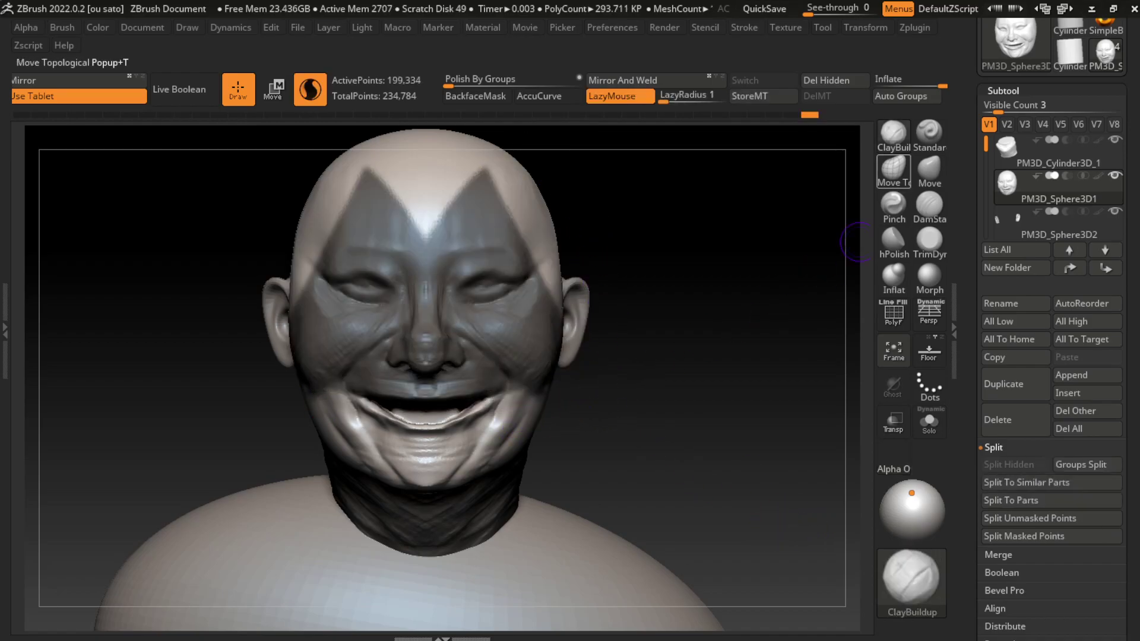
key(b)
Step: Turn the head right, carve the mouth corner deeper, and inflate the area beside it
ctrl+click(670, 324)
click(142, 27)
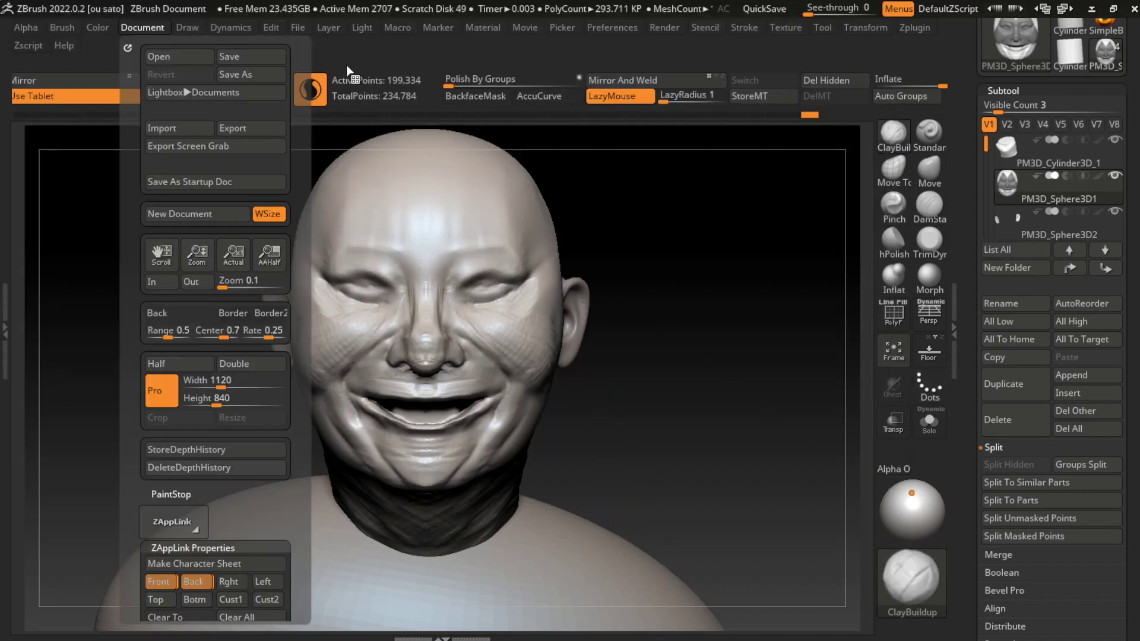
drag(594, 178, 541, 267)
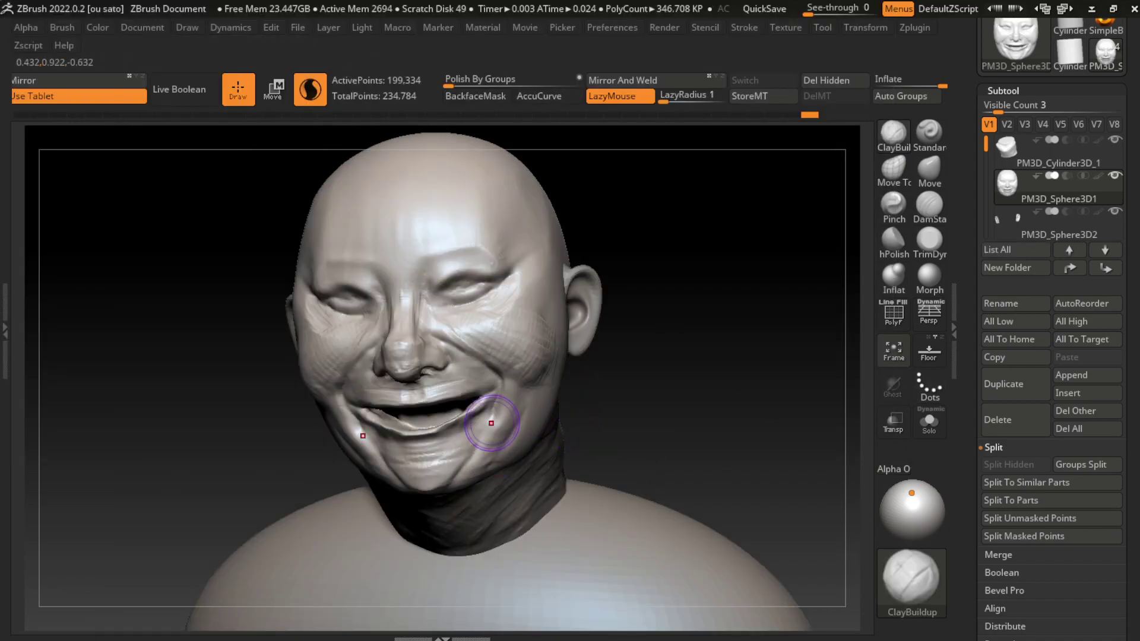
mouse_move(365, 415)
mouse_down()
mouse_move(470, 423)
mouse_move(442, 428)
mouse_move(460, 431)
mouse_up()
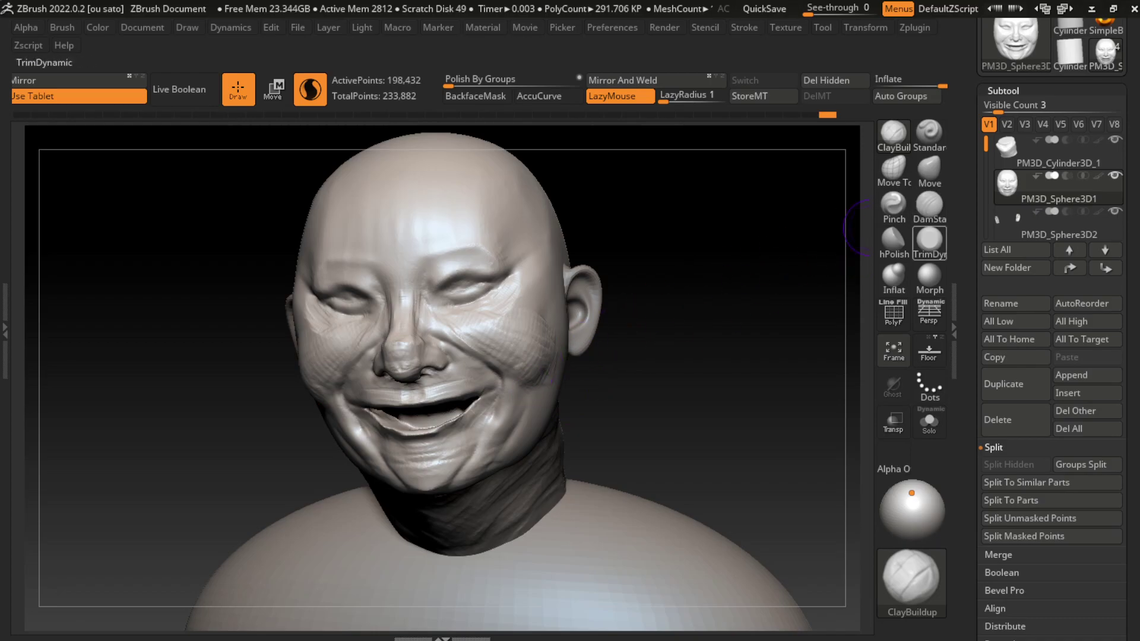
click(894, 276)
mouse_move(439, 428)
mouse_down()
mouse_move(472, 410)
mouse_move(380, 422)
mouse_move(416, 439)
mouse_move(409, 452)
mouse_move(451, 418)
mouse_move(463, 439)
mouse_move(405, 458)
mouse_up()
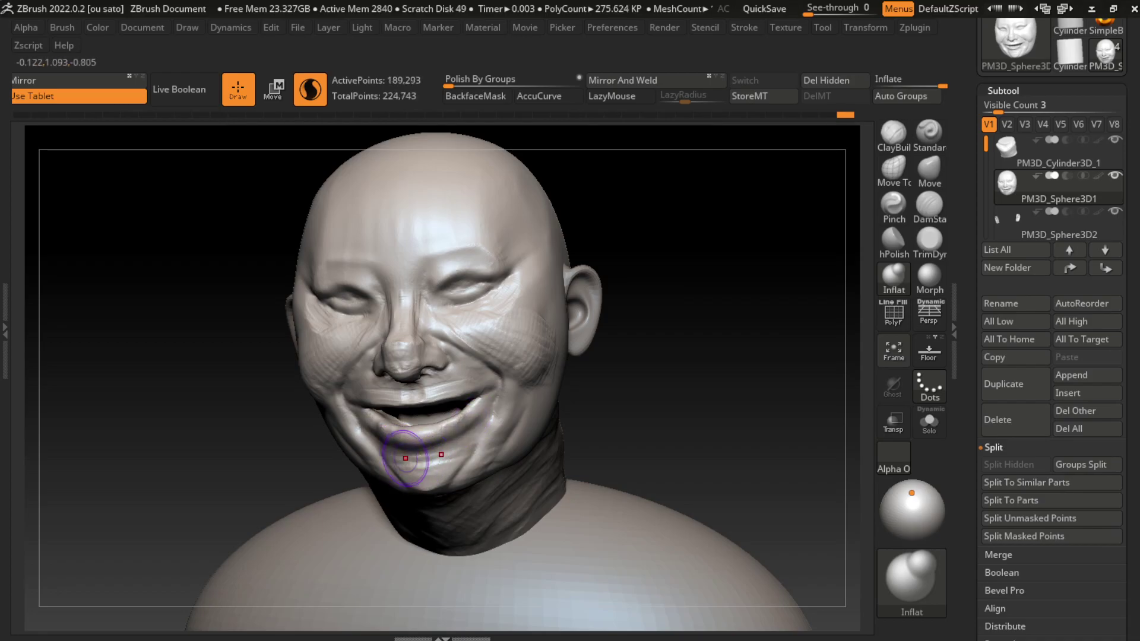
Step: Carve a DamStandard crease at the right mouth corner, then flatten it with TrimDynamic
click(929, 205)
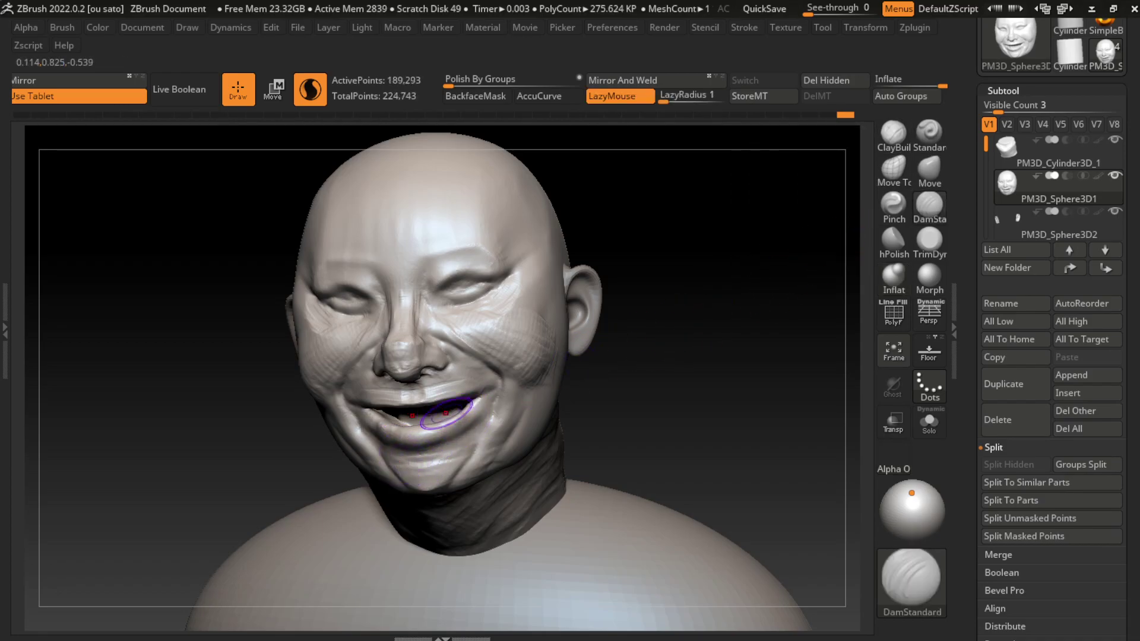
drag(427, 421, 490, 407)
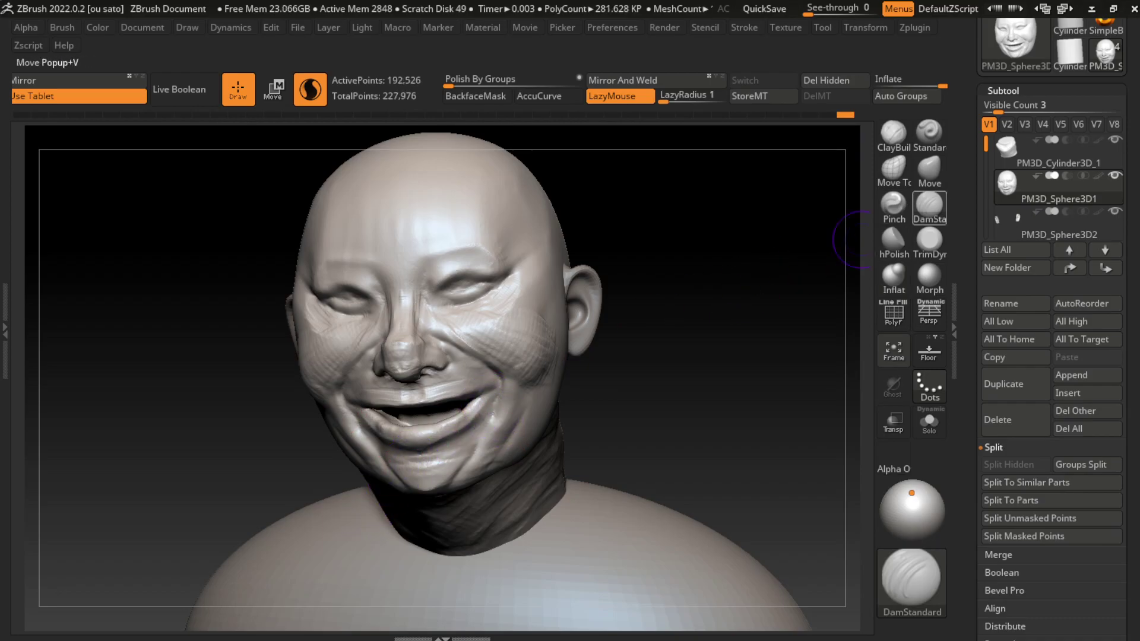
click(893, 276)
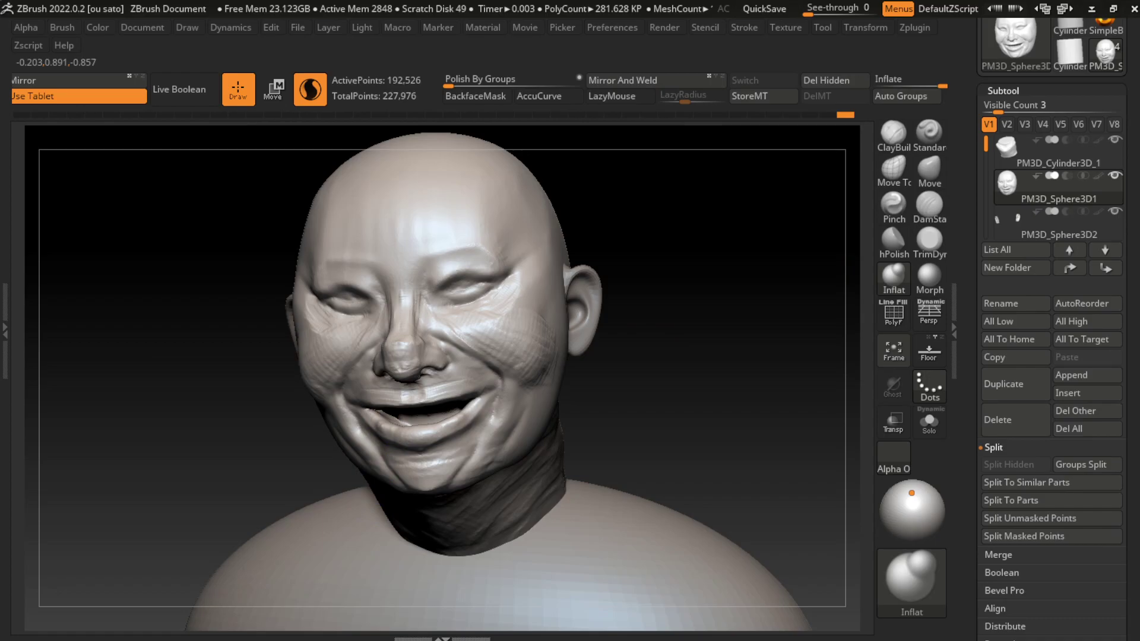
click(929, 239)
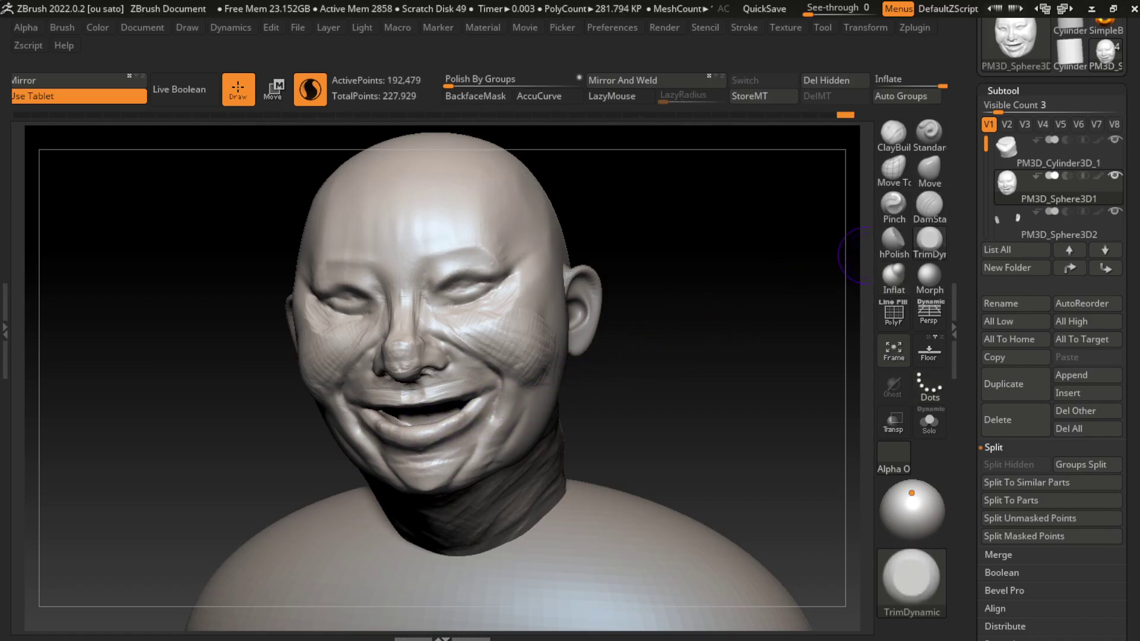
drag(494, 390, 475, 419)
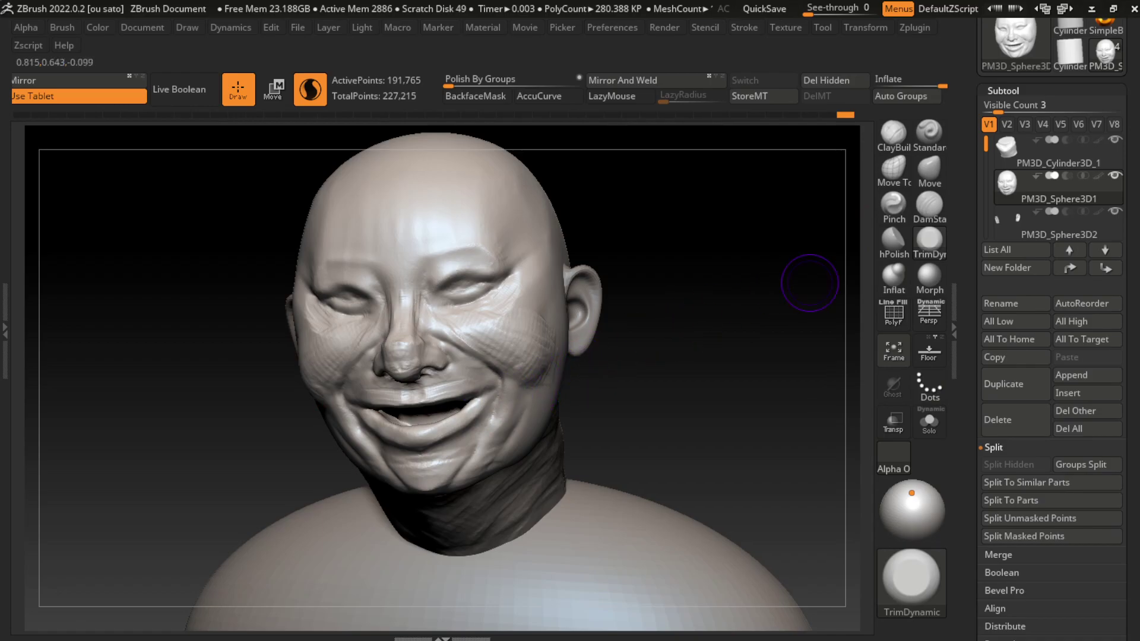
click(929, 205)
Step: Undo the last two strokes and recarve the creases at both mouth corners
key(ctrl+z)
key(ctrl+z)
key(ctrl+z)
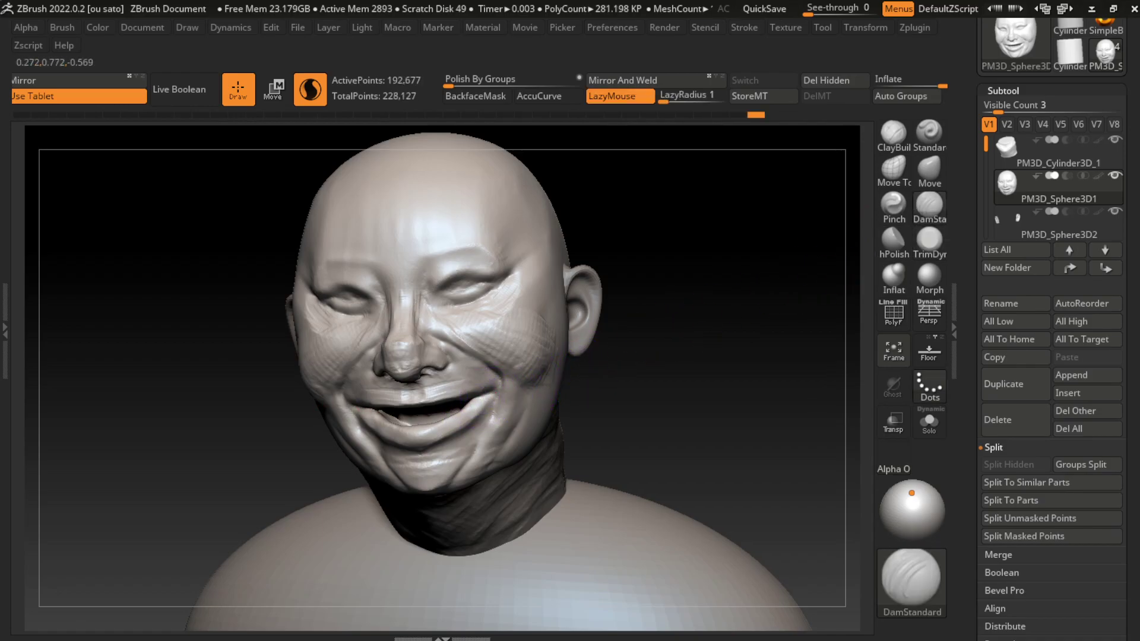
key(ctrl+z)
key(ctrl+z)
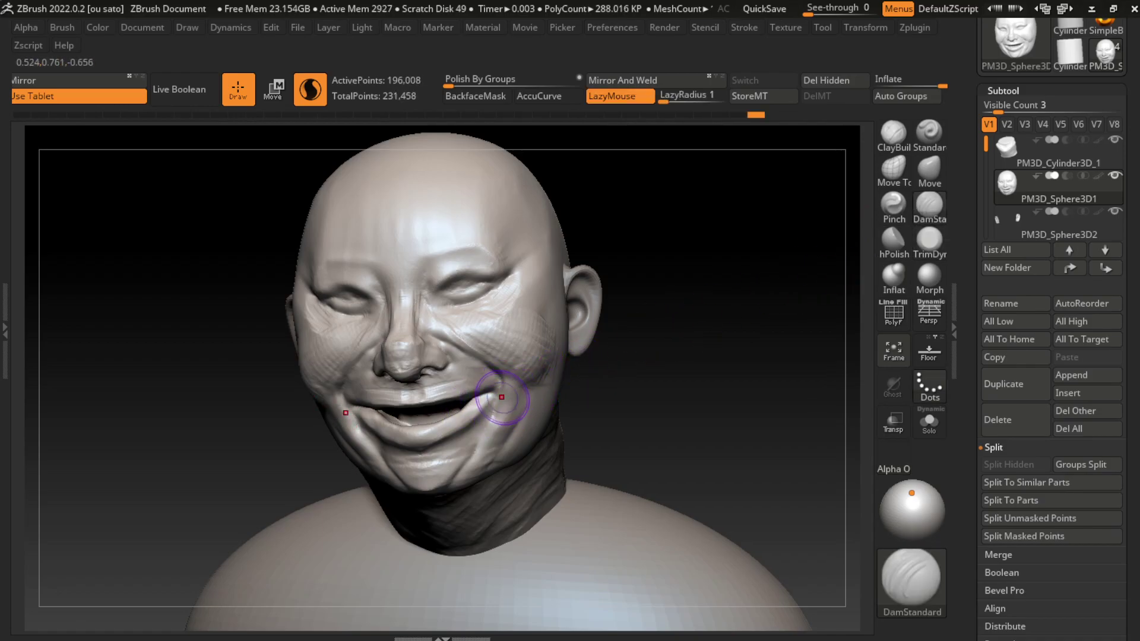
mouse_move(496, 391)
mouse_down()
mouse_move(521, 385)
mouse_move(507, 377)
mouse_up()
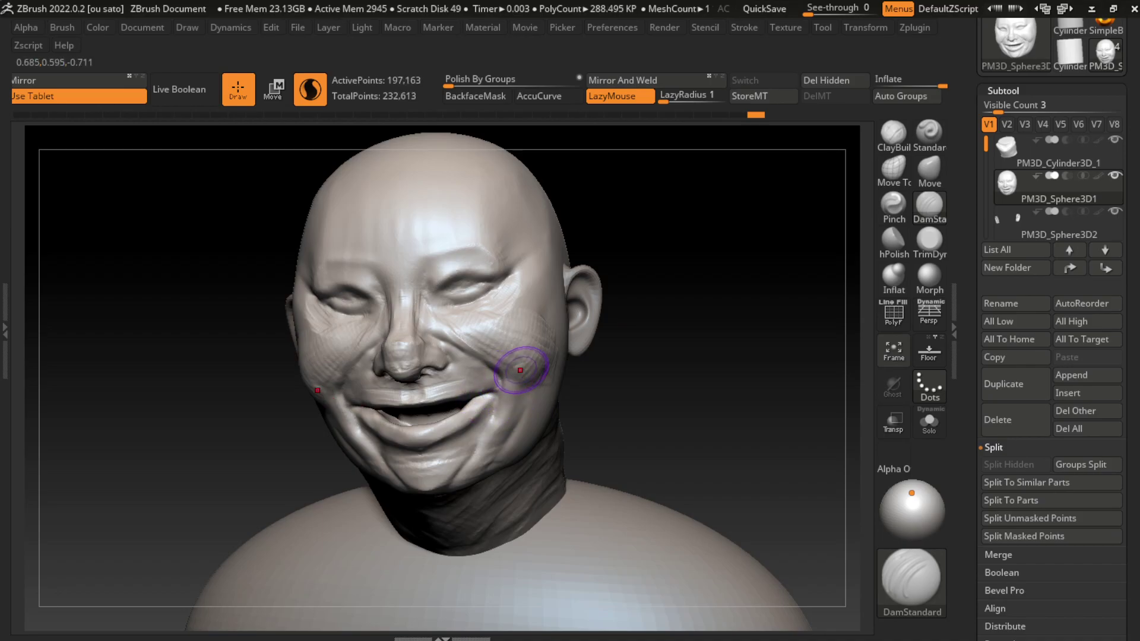
drag(416, 406, 379, 409)
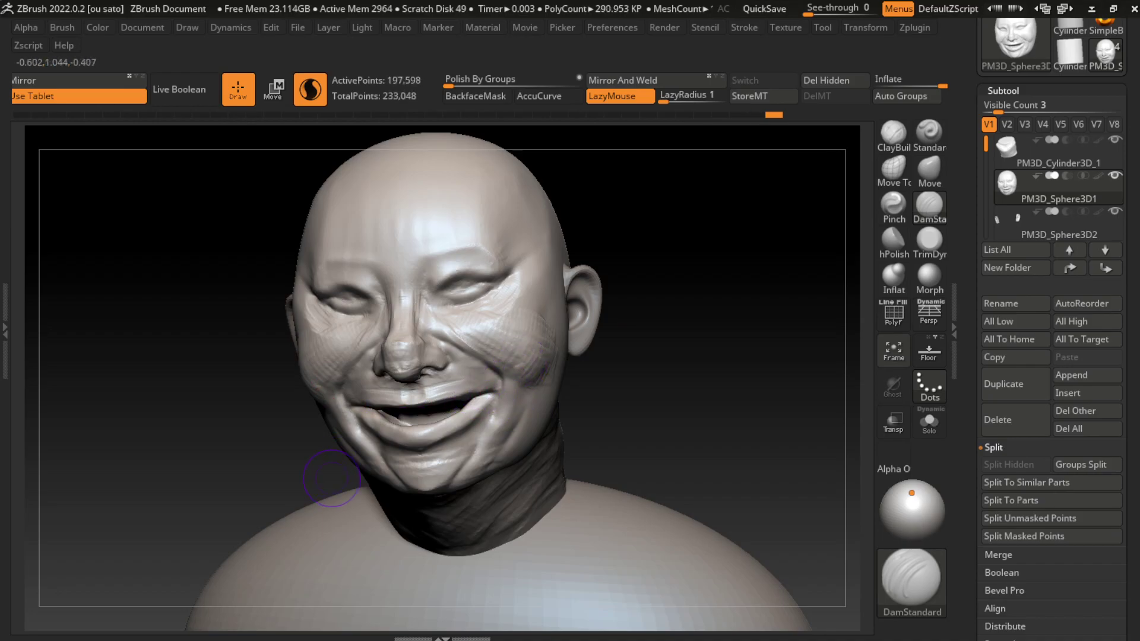
mouse_move(653, 367)
mouse_down()
mouse_move(682, 272)
mouse_move(772, 249)
mouse_up()
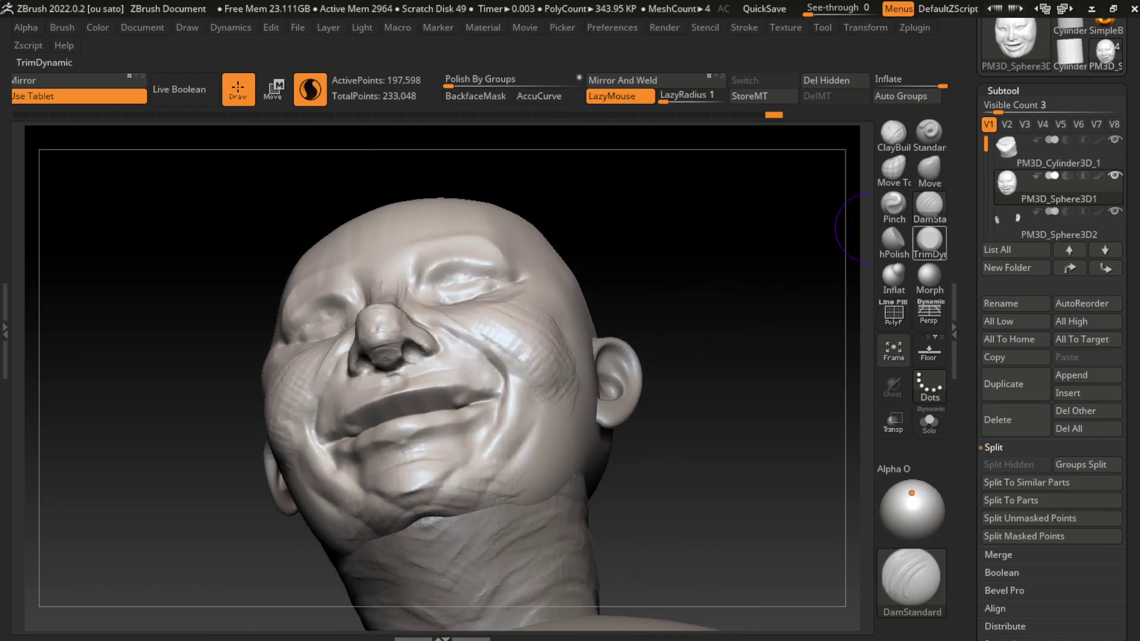
Step: Turn the head to the front and recarve the mouth crease lower with DamStandard
click(893, 276)
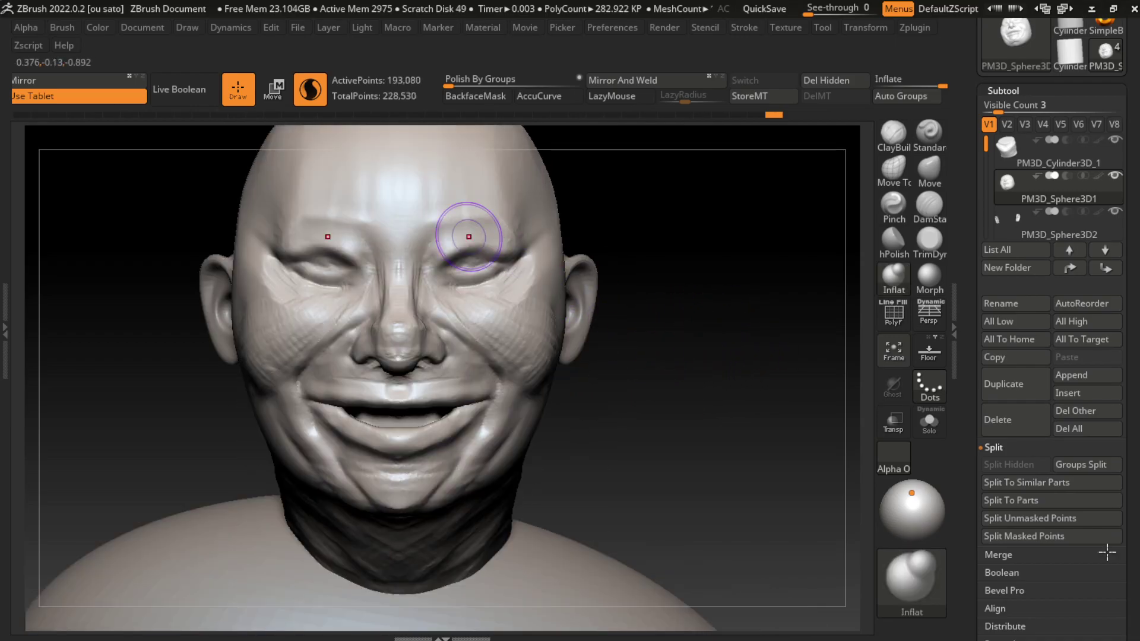
drag(742, 416, 657, 403)
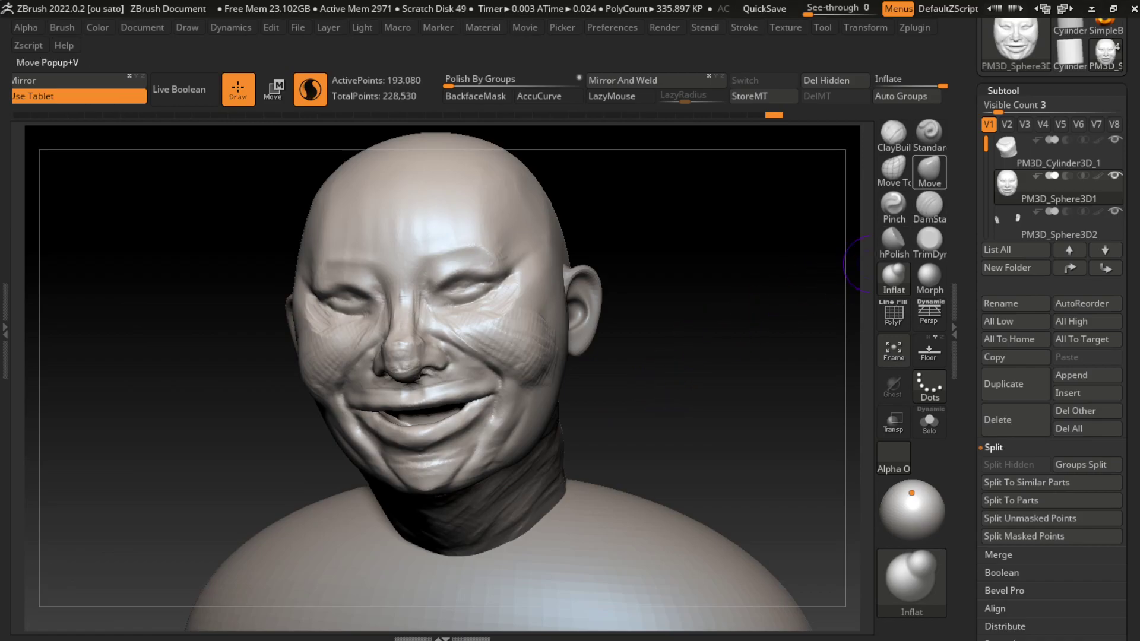
click(929, 205)
mouse_move(493, 392)
mouse_down()
mouse_move(501, 406)
mouse_move(499, 378)
mouse_move(503, 448)
mouse_move(502, 413)
mouse_up()
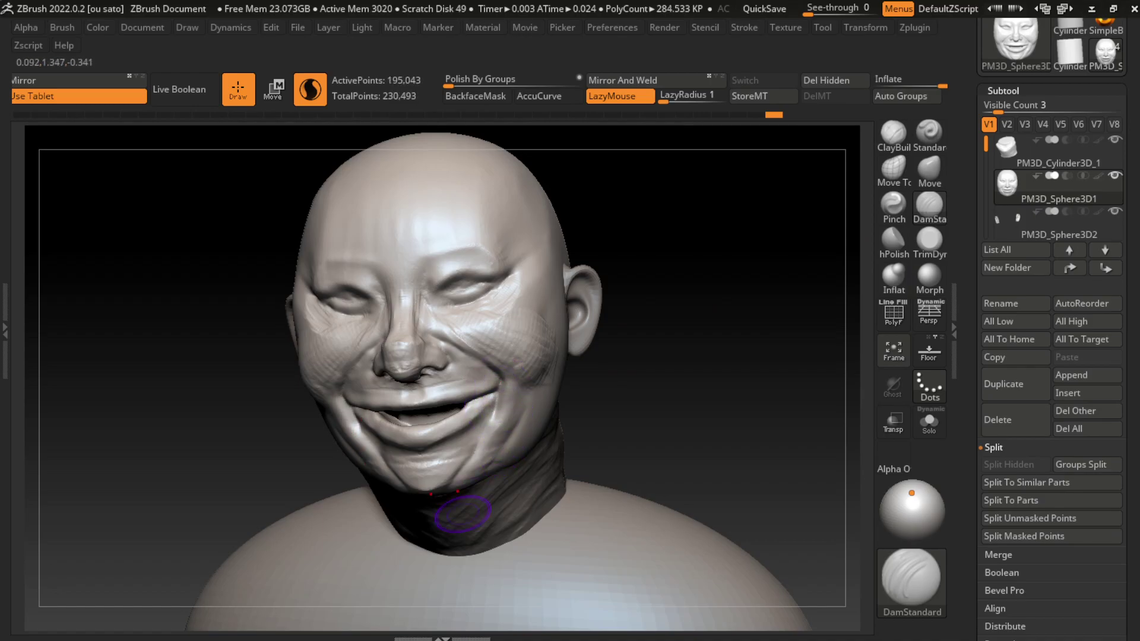
drag(343, 404, 364, 457)
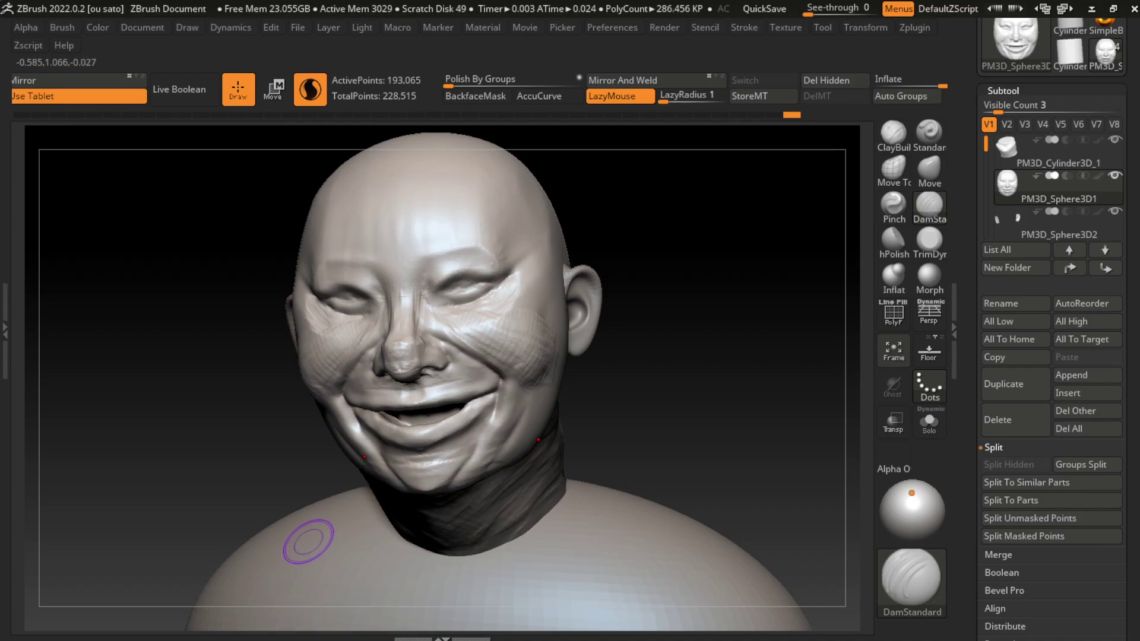
Step: Resize the Move brush, then build up ClayBuildup fullness at the right mouth corner
click(929, 172)
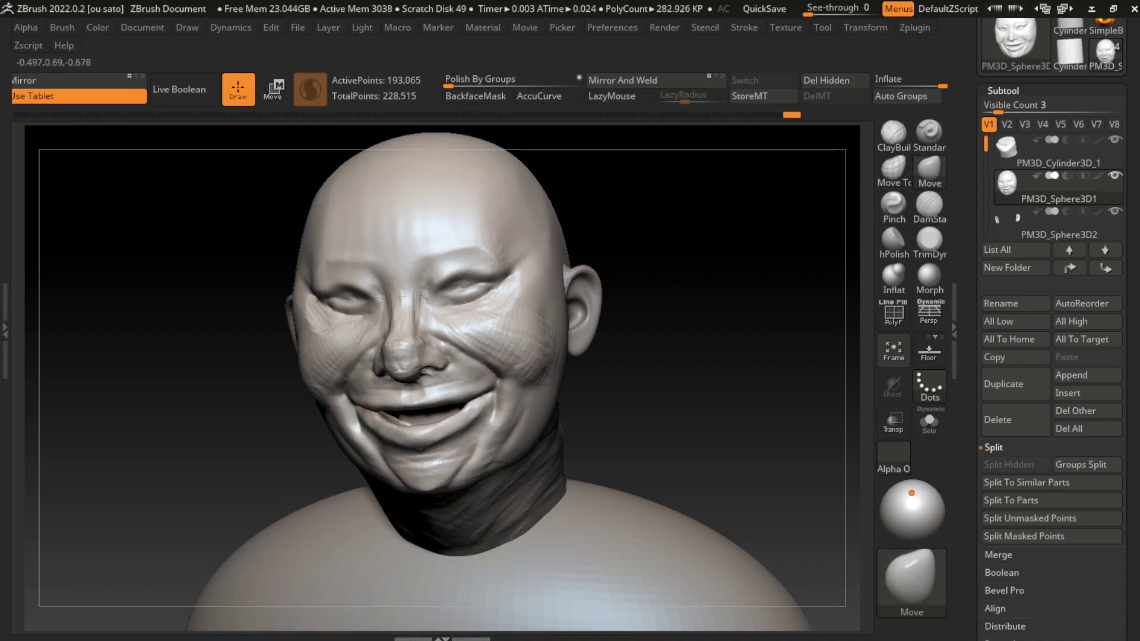
key(s)
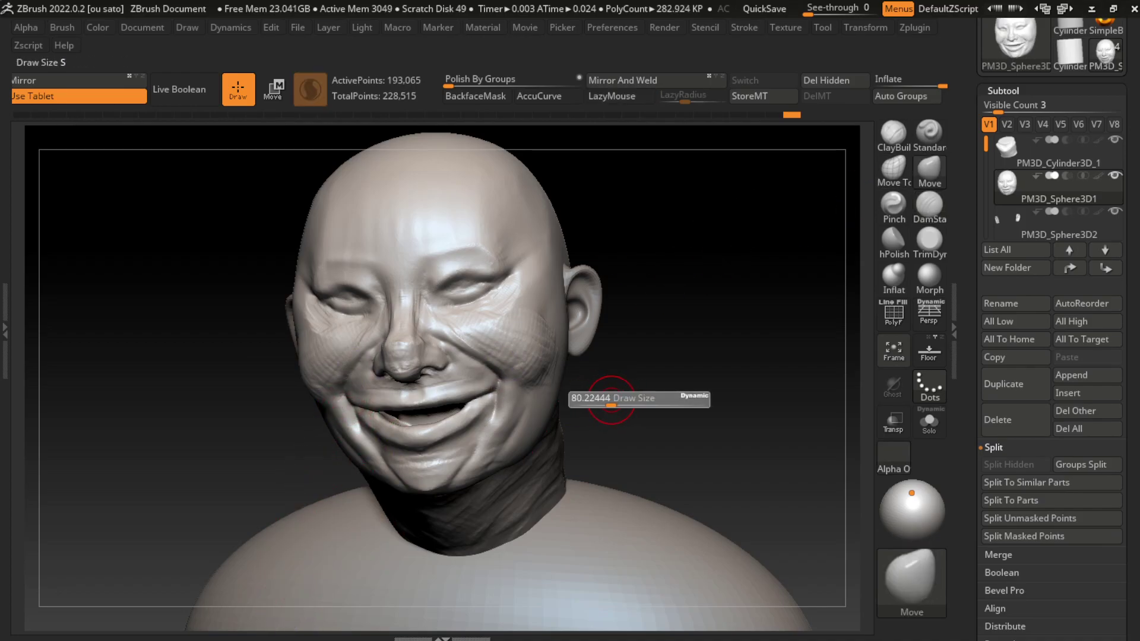
click(893, 133)
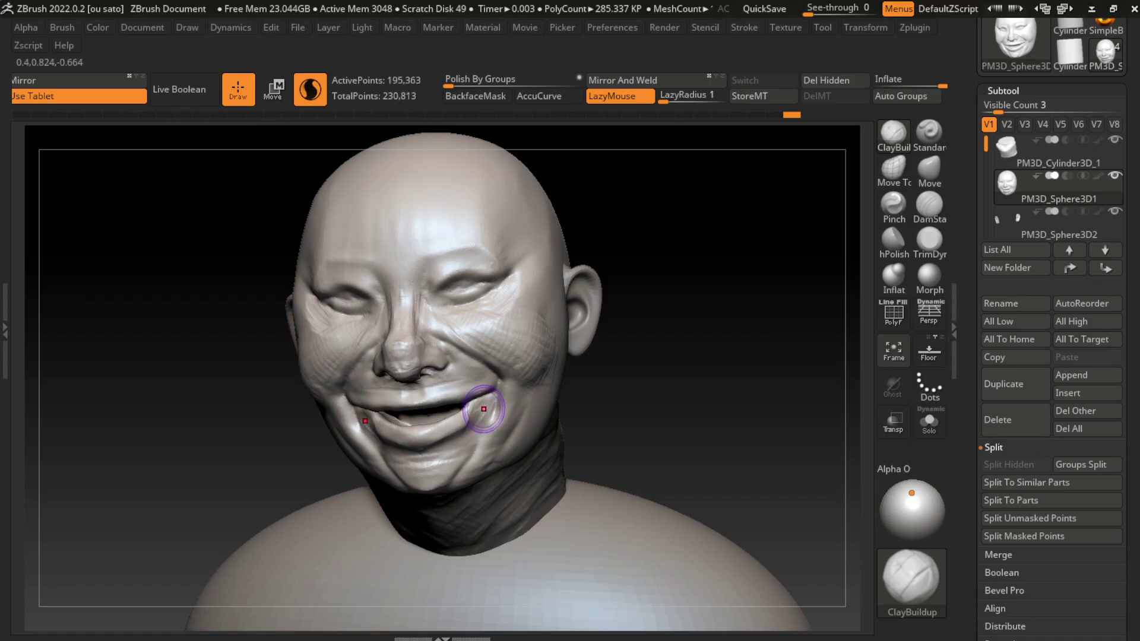
mouse_move(469, 410)
mouse_down()
mouse_move(501, 425)
mouse_move(498, 454)
mouse_up()
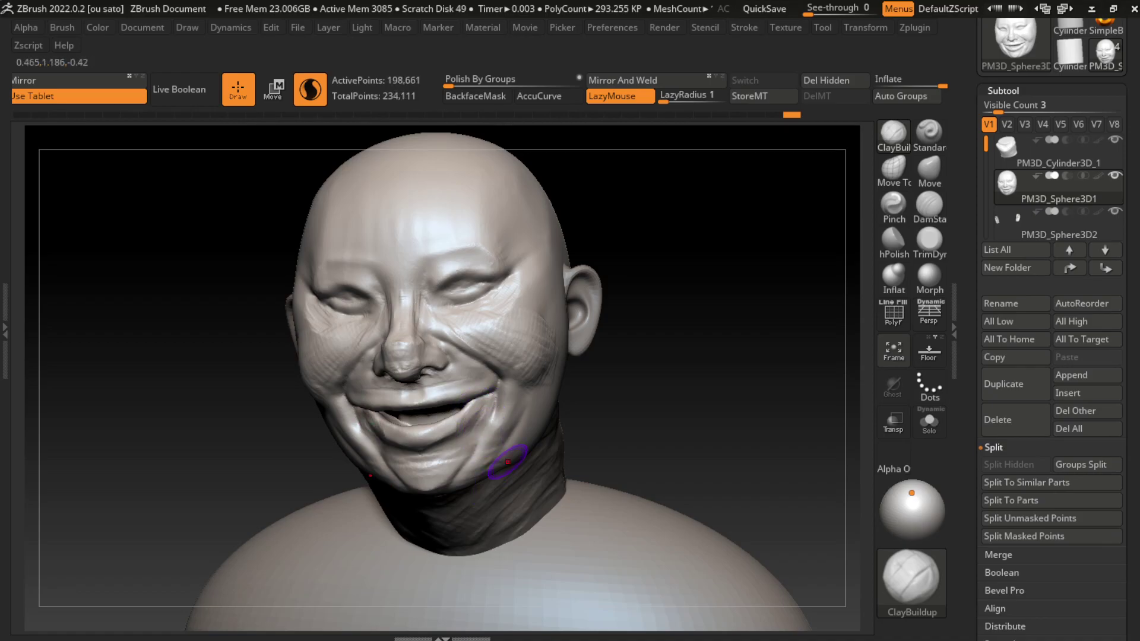
Step: Deepen the mouth-corner crease with DamStandard and build up clay beside it
click(929, 205)
drag(493, 406, 497, 409)
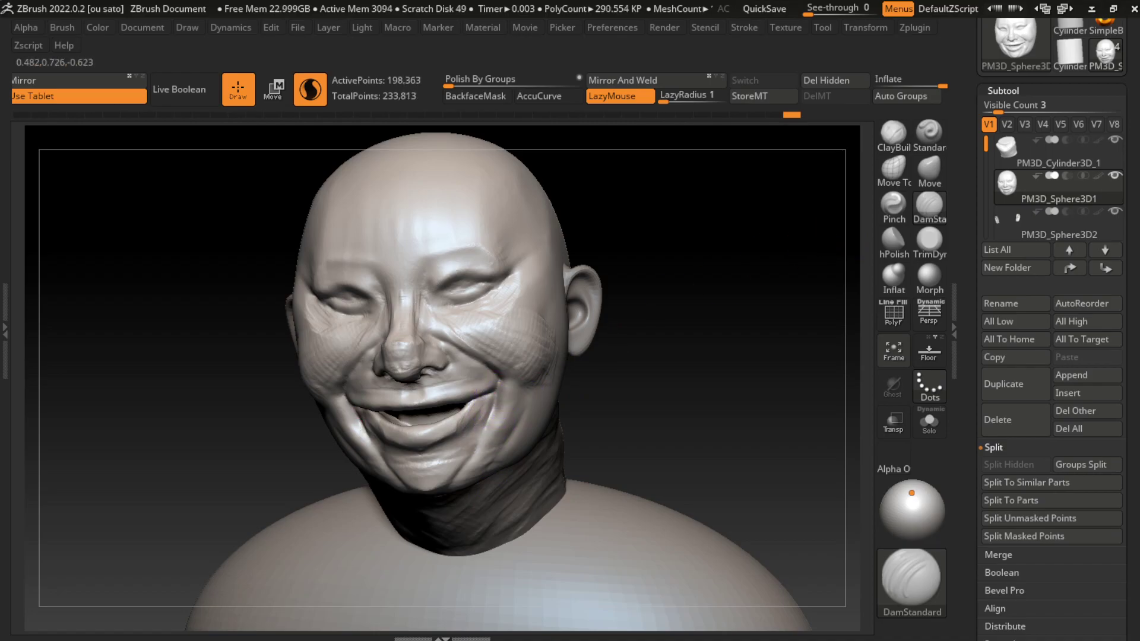
mouse_move(469, 457)
mouse_down()
mouse_move(507, 403)
mouse_move(488, 381)
mouse_up()
click(893, 136)
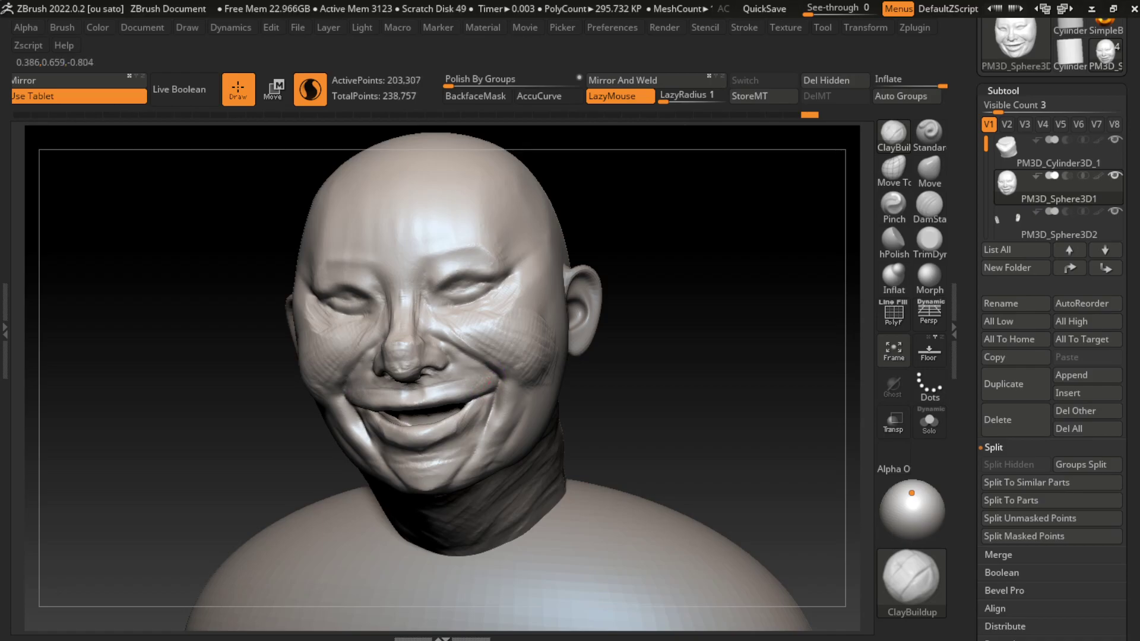
mouse_move(453, 383)
mouse_down()
mouse_move(438, 406)
mouse_move(419, 399)
mouse_up()
Step: Carve creases beside the nose and the cheek smile line, then reshape the right upper eyelid fold
click(929, 205)
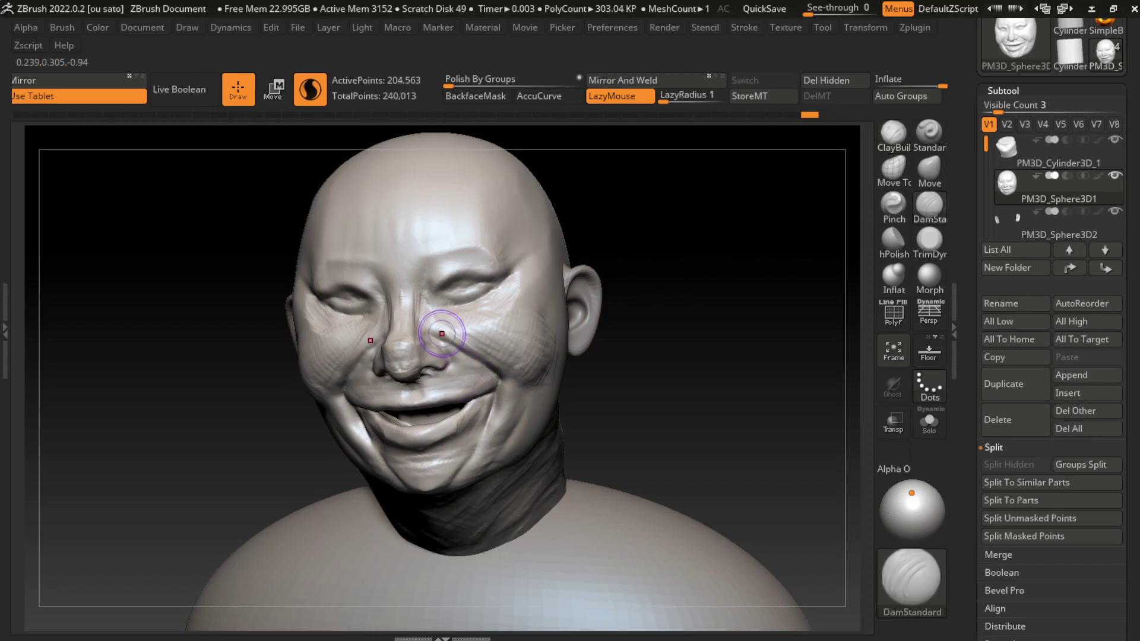
drag(383, 371, 359, 362)
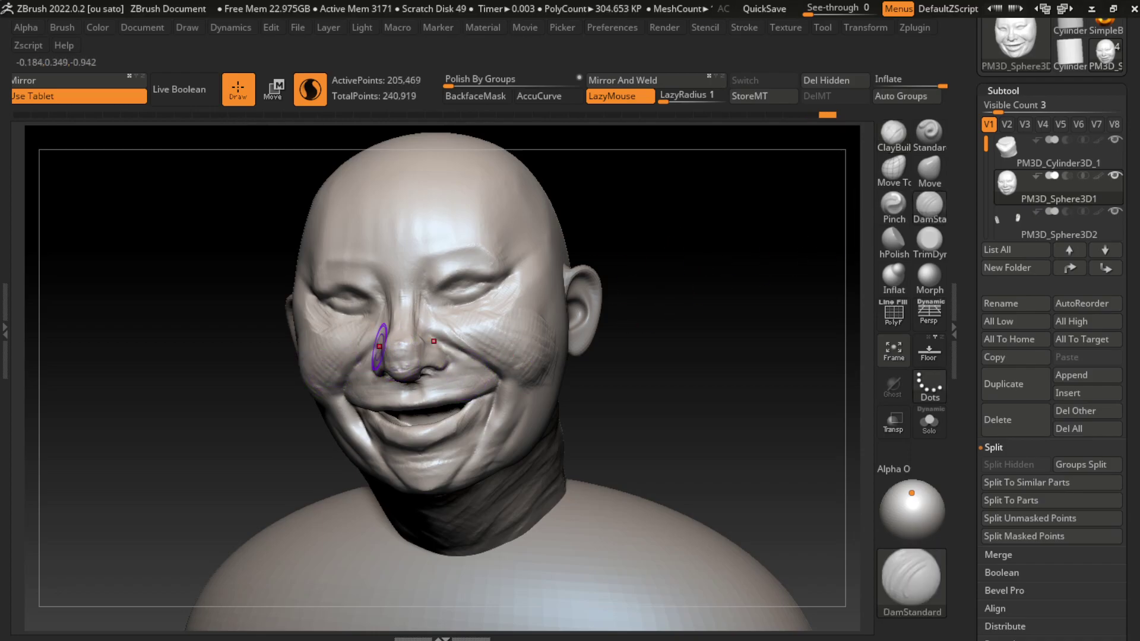
drag(324, 534, 339, 545)
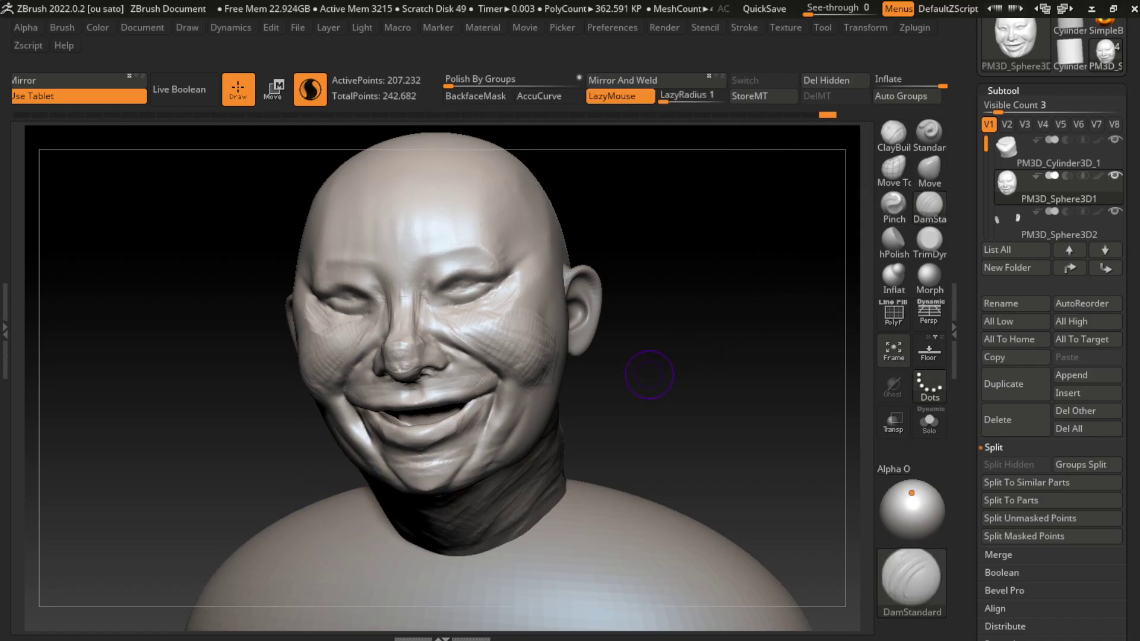
drag(469, 379, 505, 422)
drag(430, 268, 484, 329)
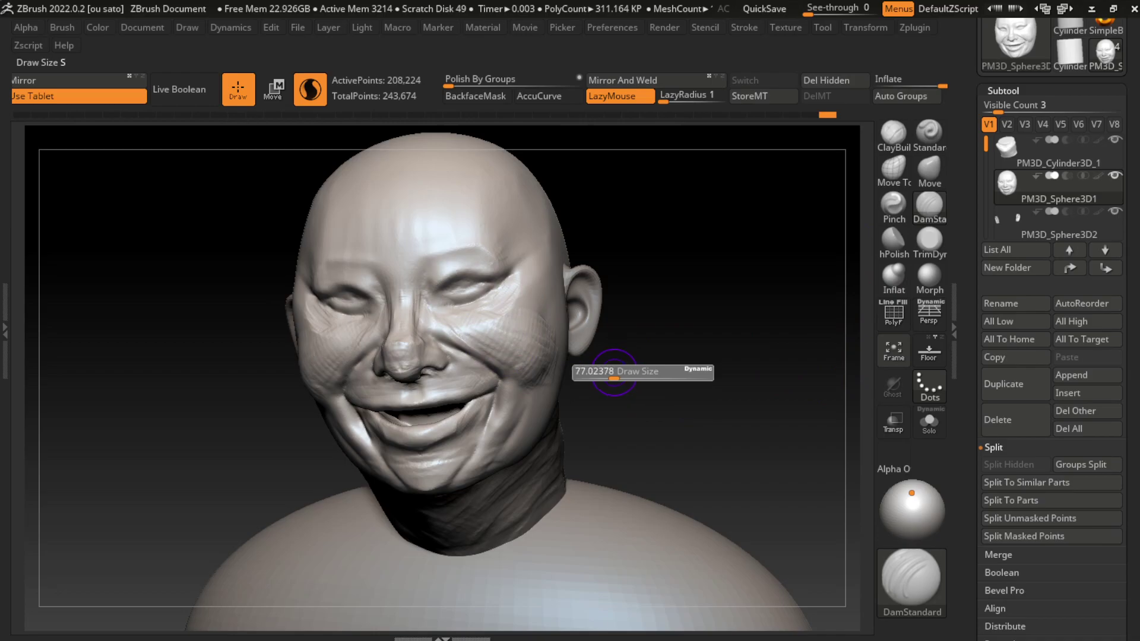
alt+right_drag(612, 321, 555, 255)
drag(437, 288, 427, 307)
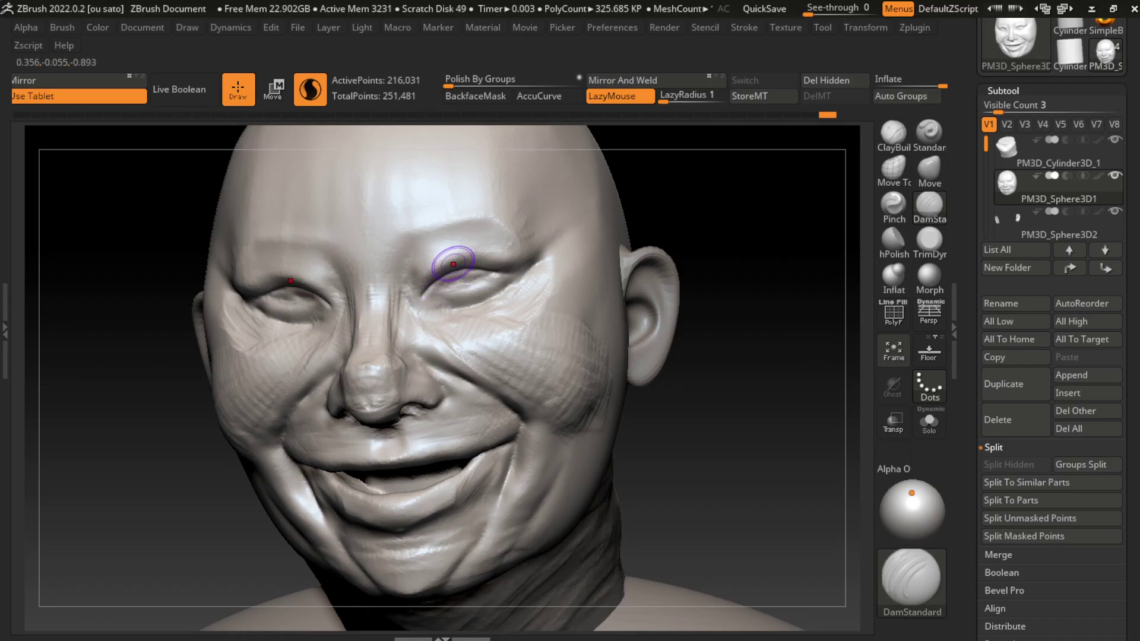
Step: Deepen the upper-lid and under-eye creases with DamStandard, then refine under the right eye with Standard
drag(443, 276, 423, 297)
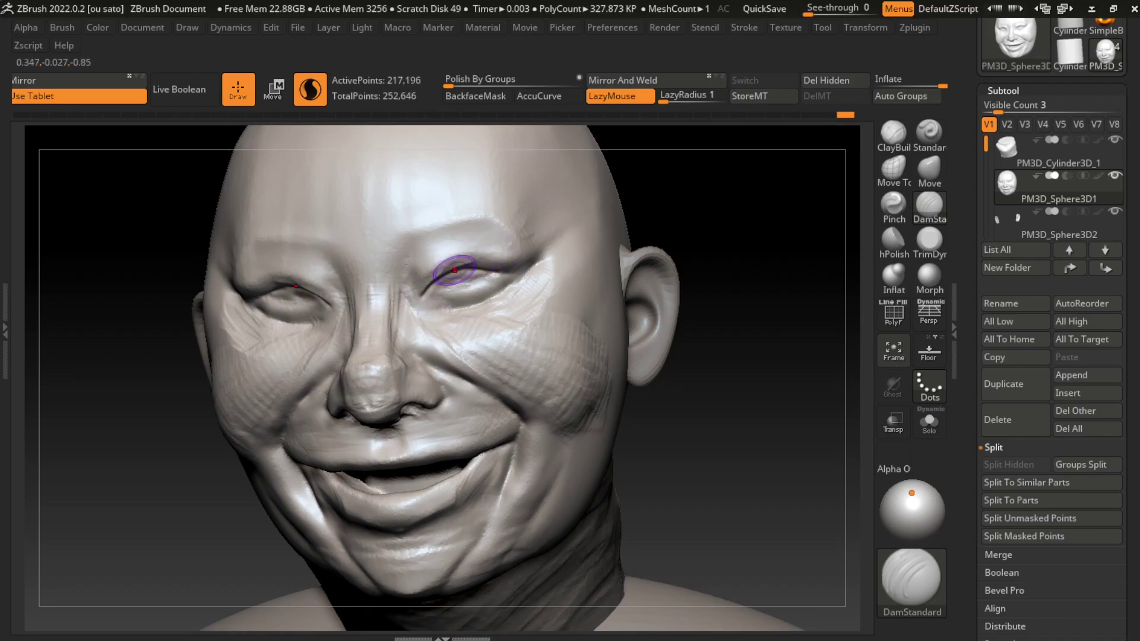
drag(483, 254, 457, 278)
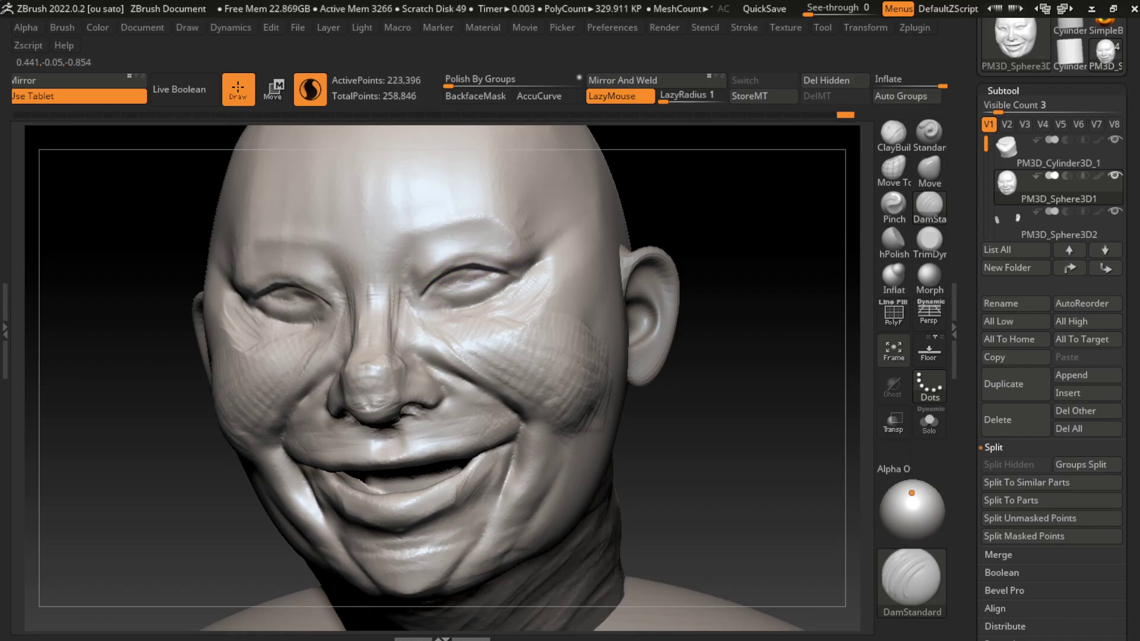
drag(540, 267, 499, 289)
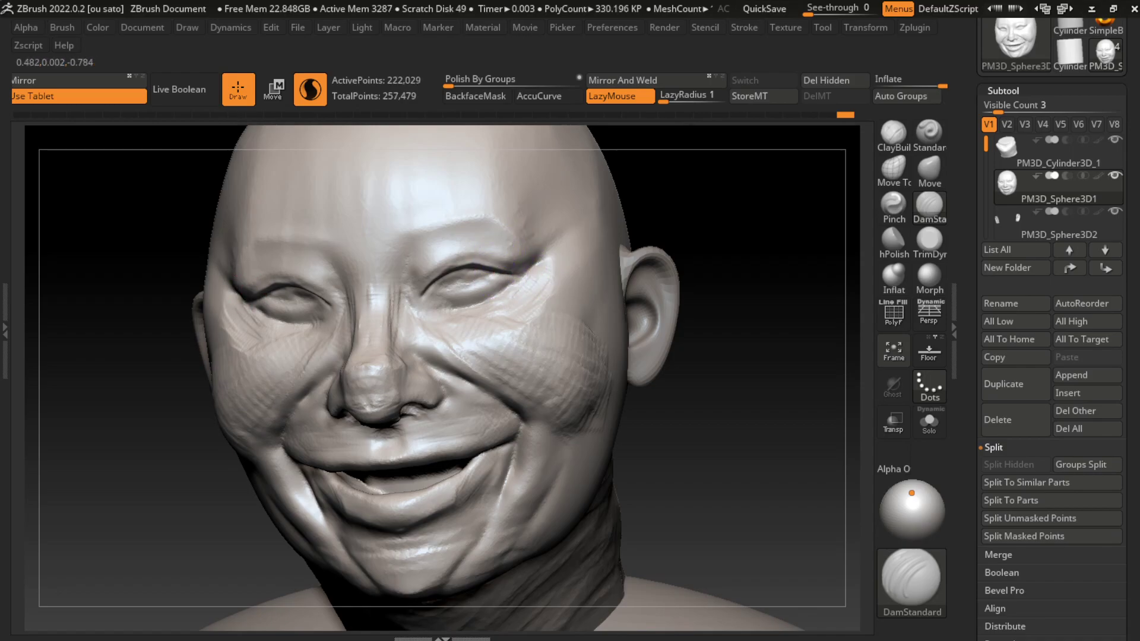
mouse_move(545, 243)
mouse_down()
mouse_move(471, 277)
mouse_move(487, 277)
mouse_up()
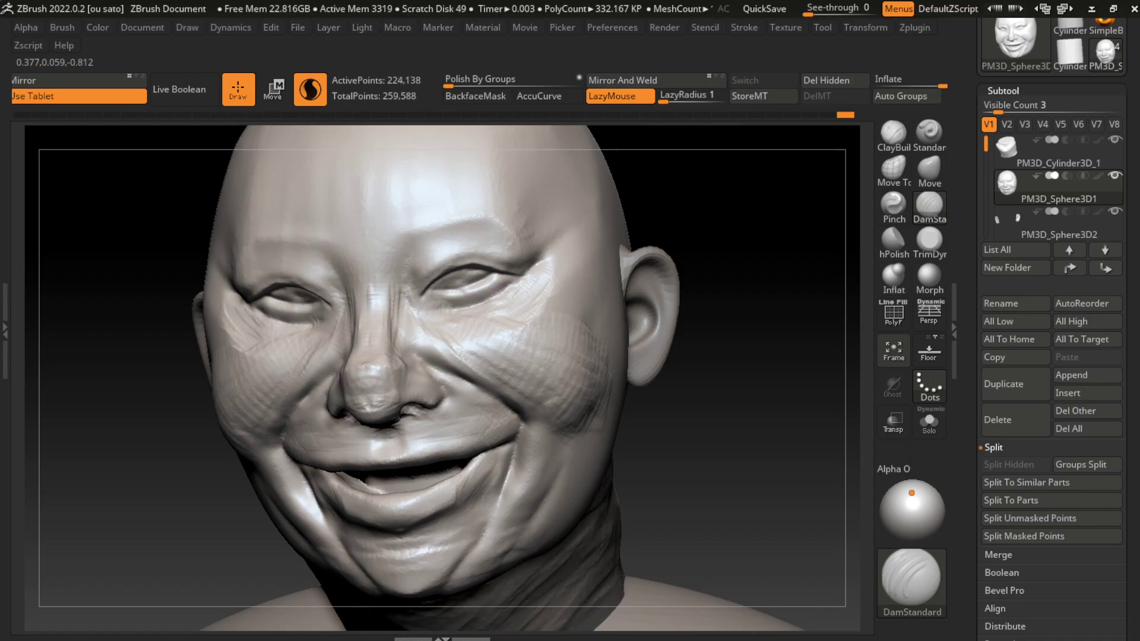
drag(442, 288, 469, 285)
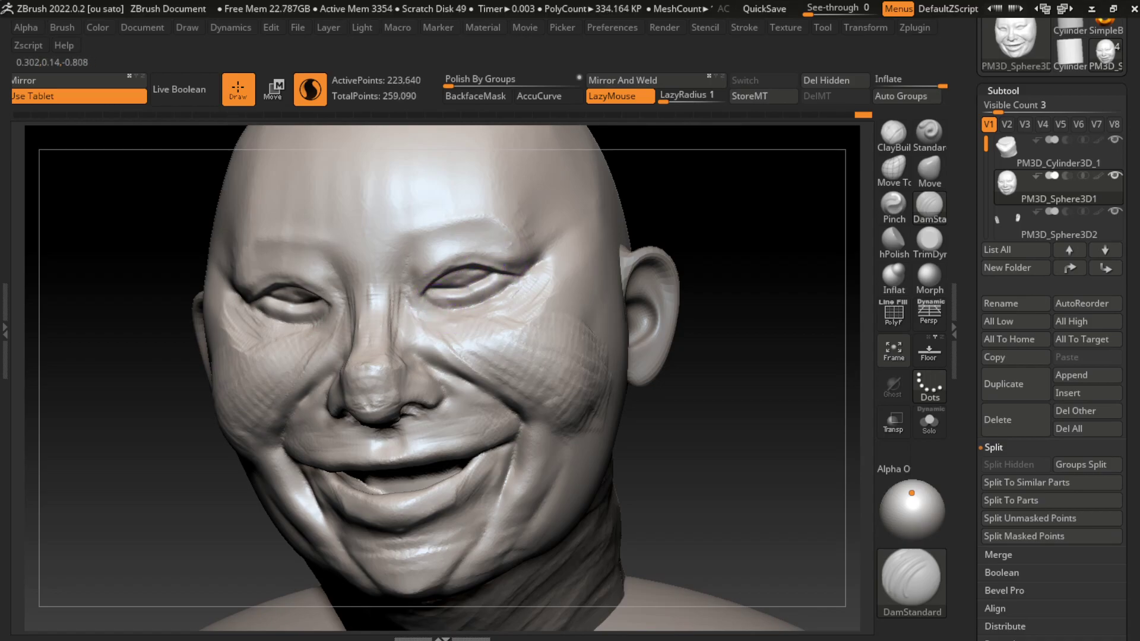
drag(471, 310, 451, 308)
click(929, 133)
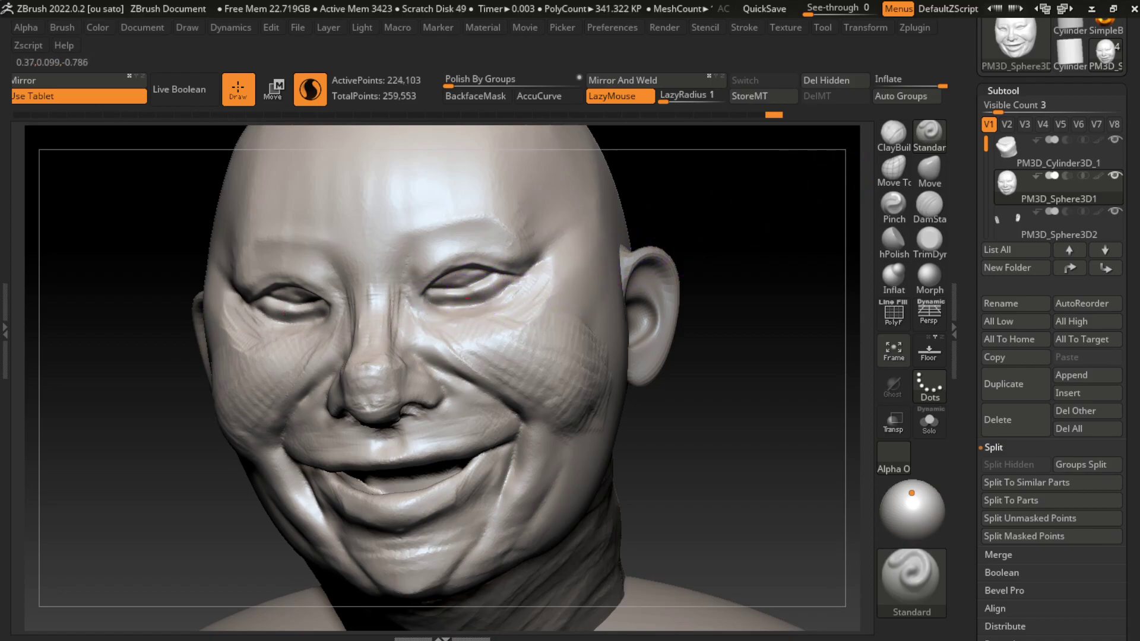
drag(416, 320, 427, 323)
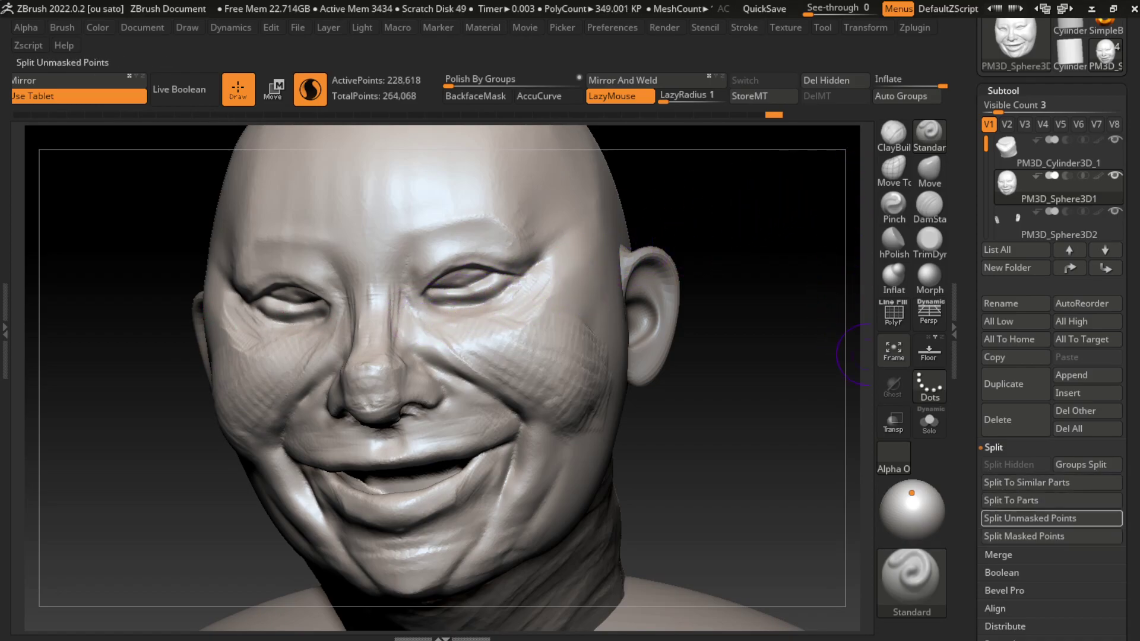
Step: Append a Sphere3D subtool and move it into the eye socket with the Transpose gizmo
click(1077, 375)
click(428, 397)
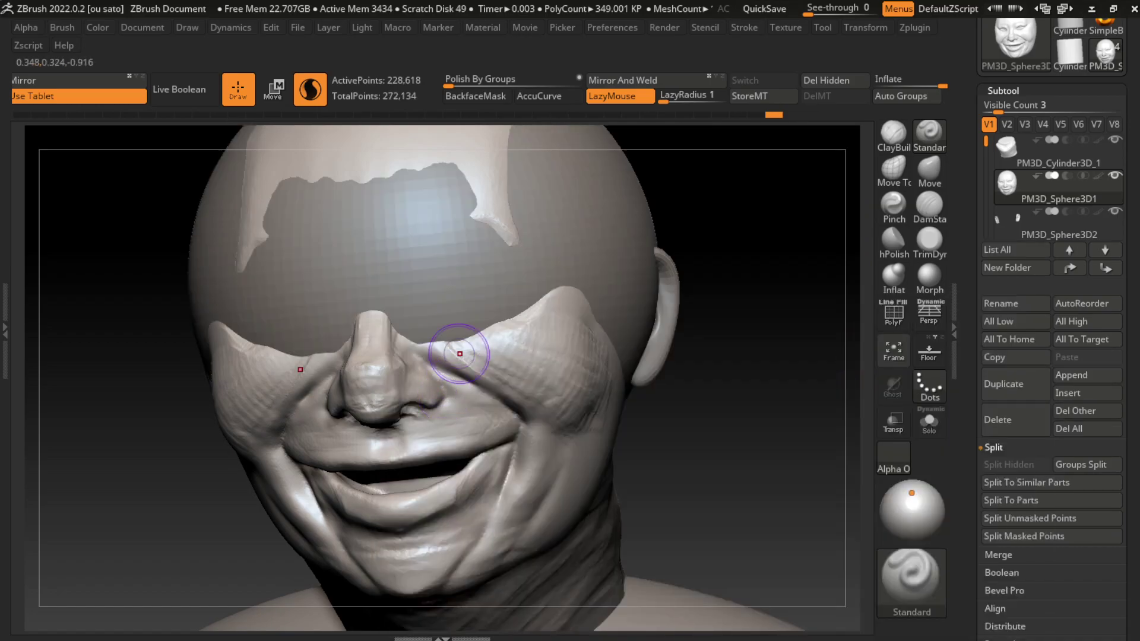
key(w)
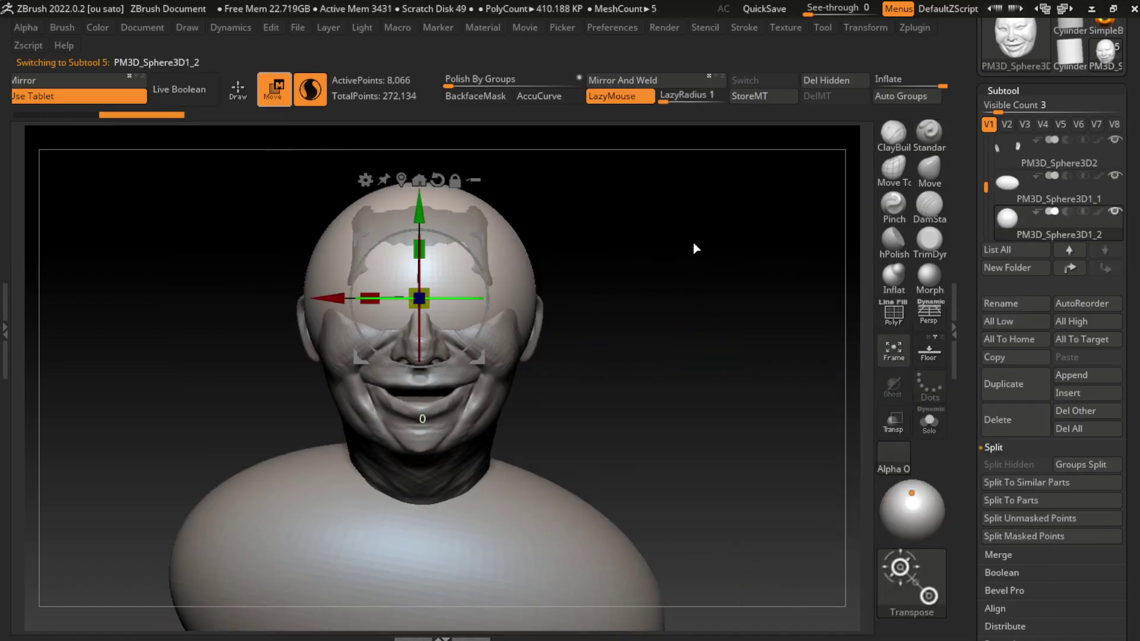
mouse_move(407, 298)
mouse_down()
mouse_move(690, 298)
mouse_move(680, 308)
mouse_move(465, 298)
mouse_up()
mouse_move(742, 475)
mouse_down()
mouse_move(593, 475)
mouse_move(742, 475)
mouse_move(742, 356)
mouse_up()
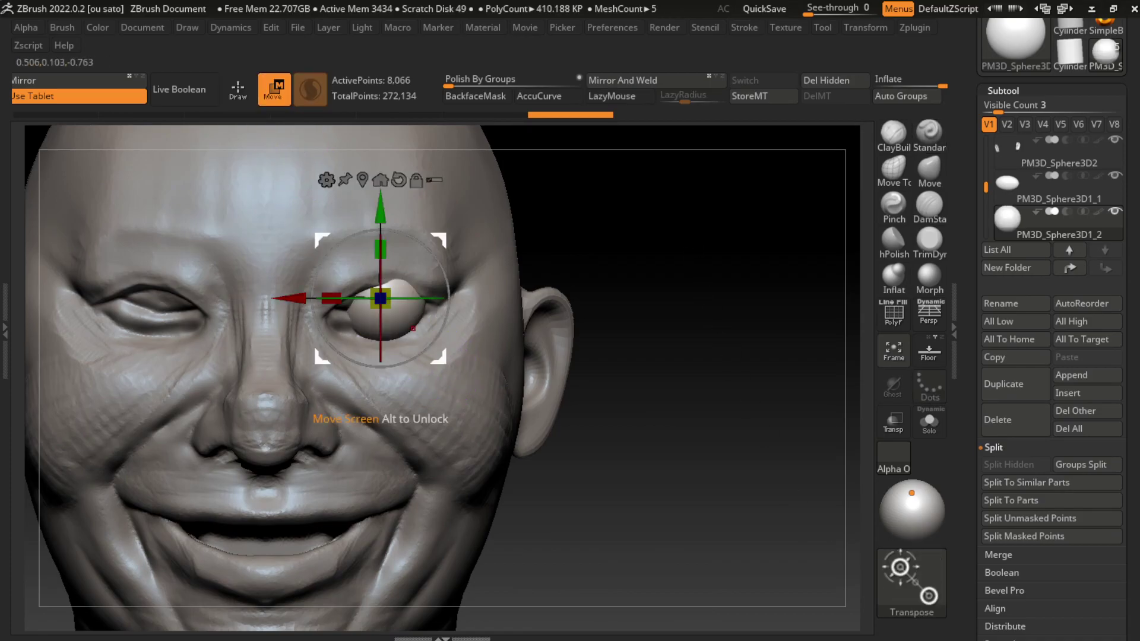
drag(380, 298, 364, 279)
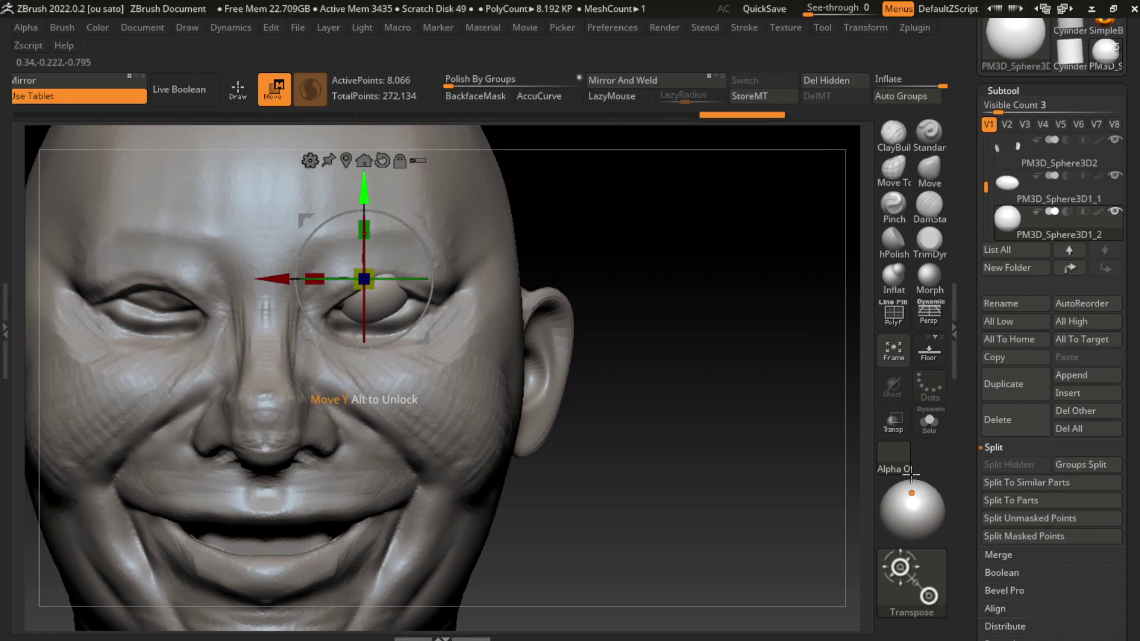
drag(908, 558, 905, 588)
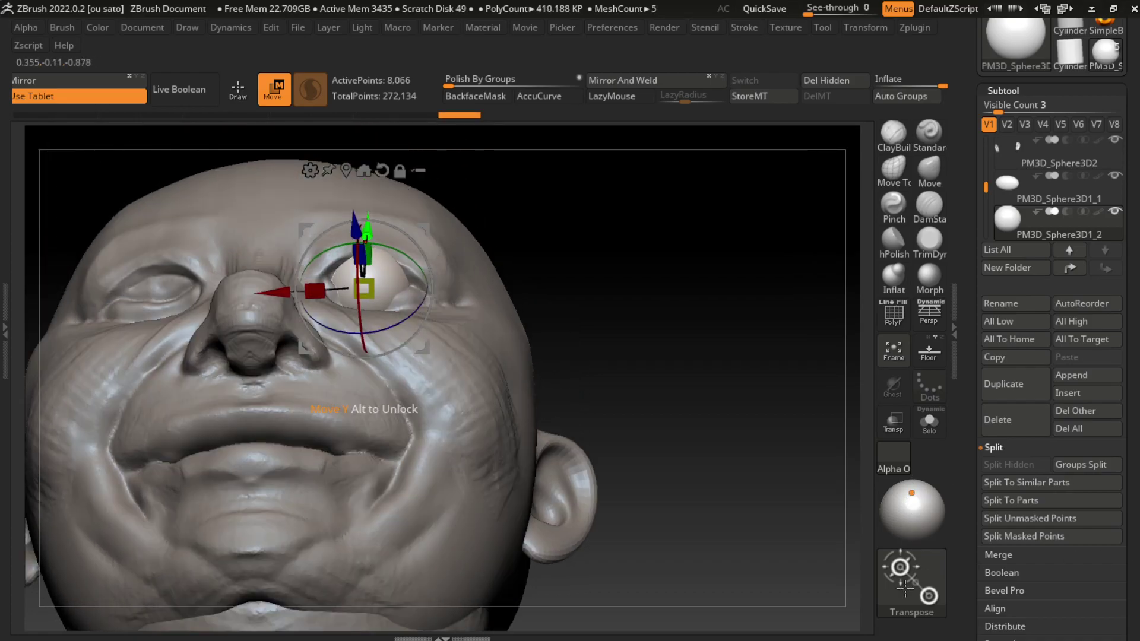
mouse_move(724, 356)
mouse_down()
mouse_move(723, 322)
mouse_move(383, 339)
mouse_up()
Step: Select the face mesh and shape the eyelids around the eyeball with the Move brush
key(q)
click(929, 171)
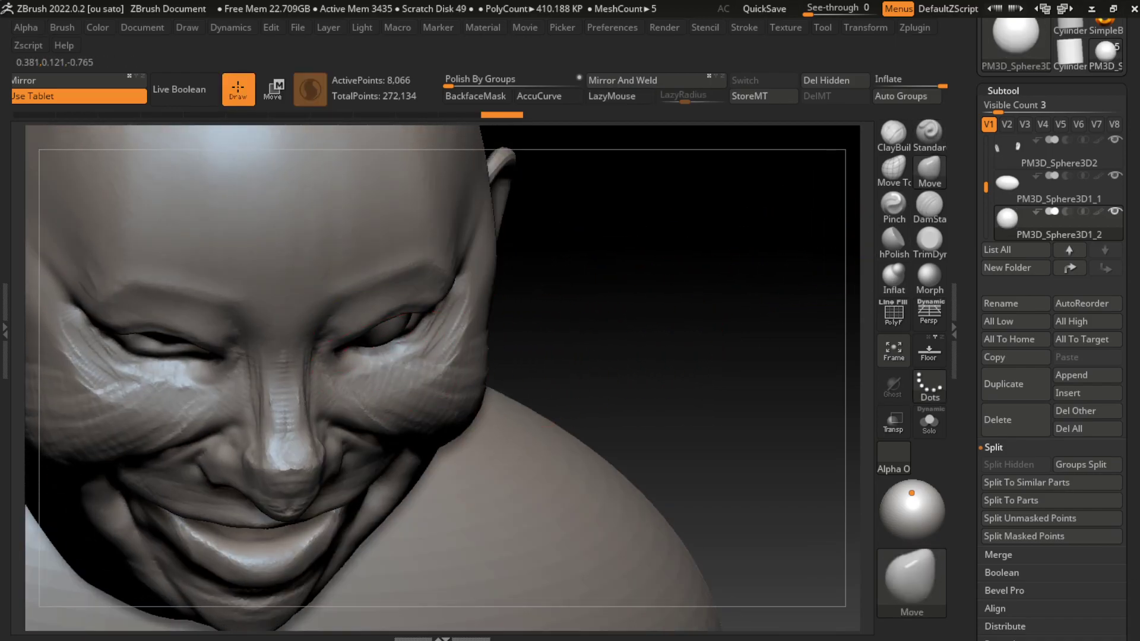
alt+click(392, 361)
drag(380, 362, 395, 344)
drag(499, 297, 649, 257)
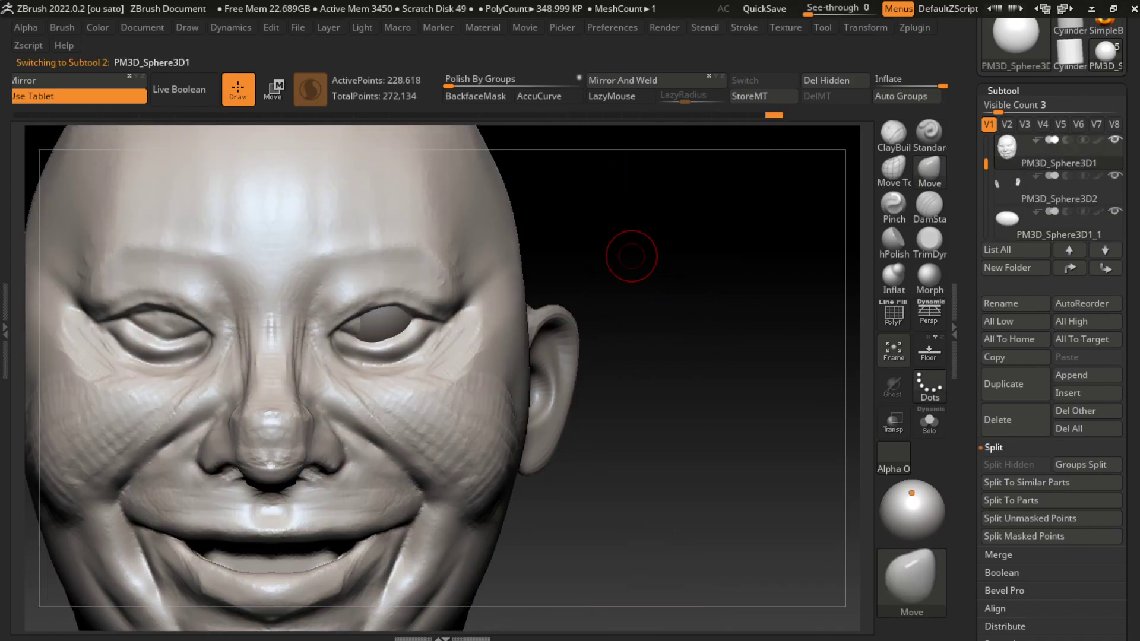
Step: Carve the inner corners of both eyelids with symmetric DamStandard strokes
click(929, 205)
drag(357, 319, 347, 328)
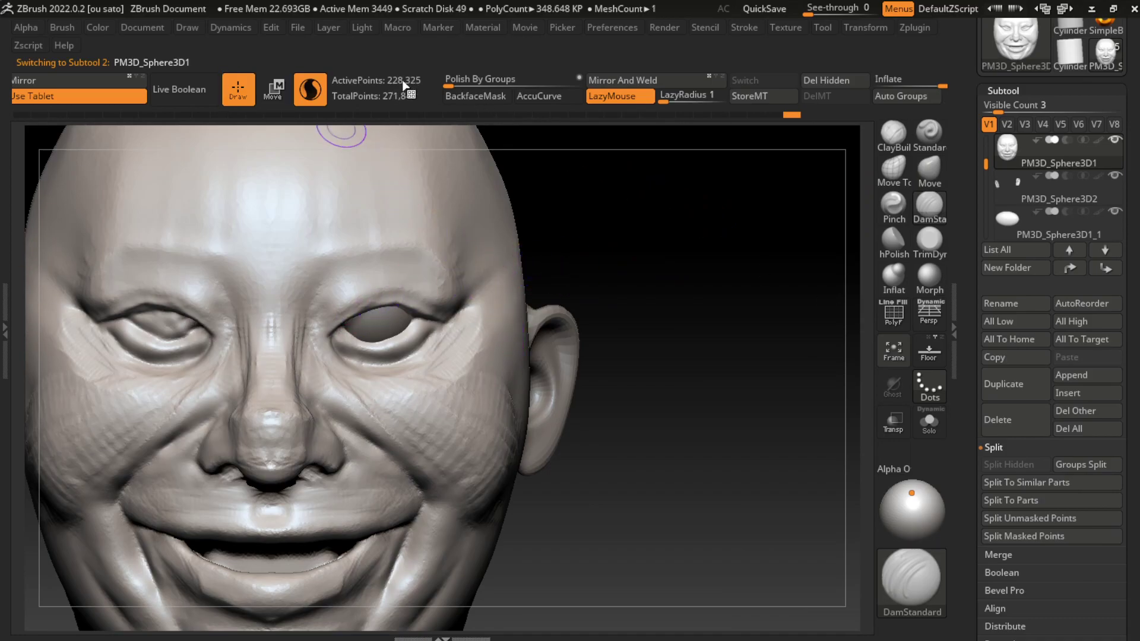
click(142, 27)
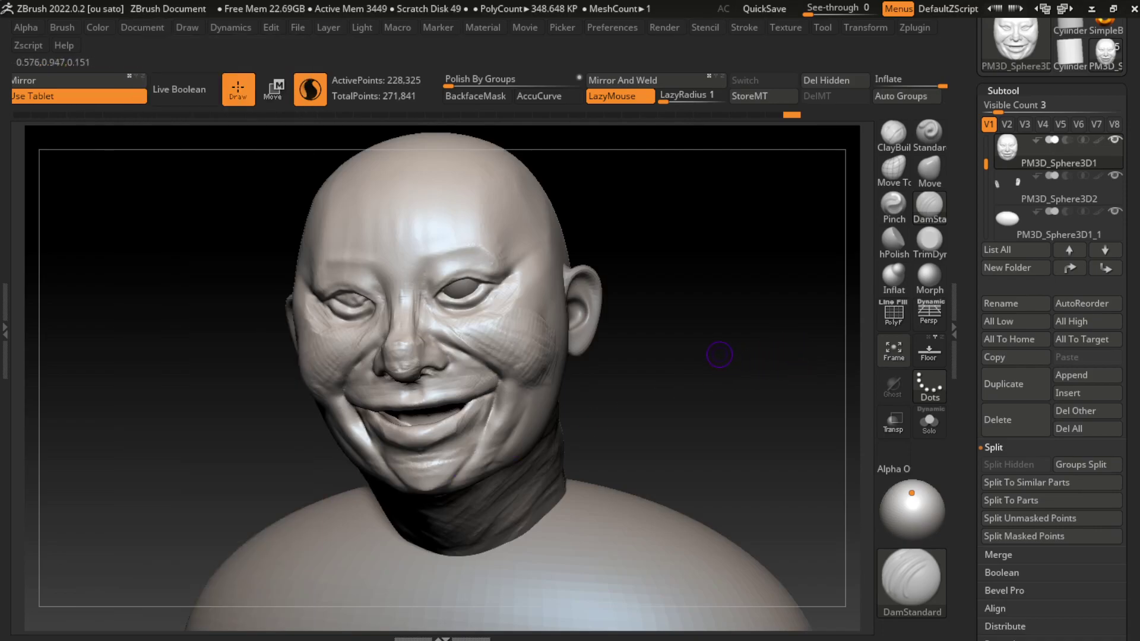
Step: Load the Move brush at draw size about 97 and orbit to check the seated eyeball
key(b)
key(m)
key(v)
key(s)
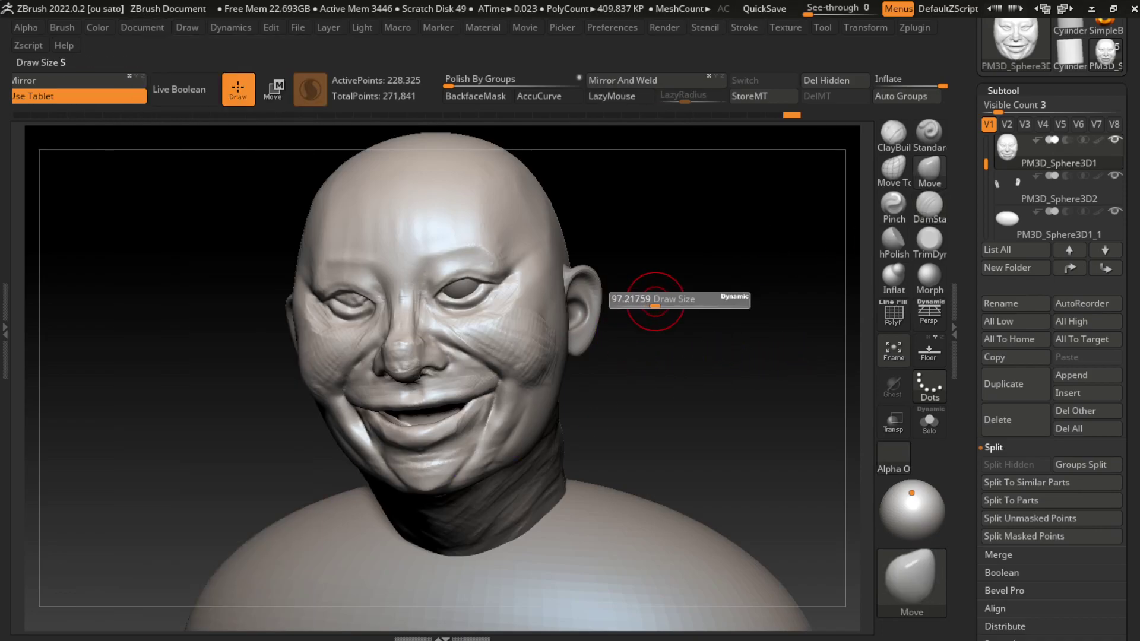
right_drag(461, 312, 415, 321)
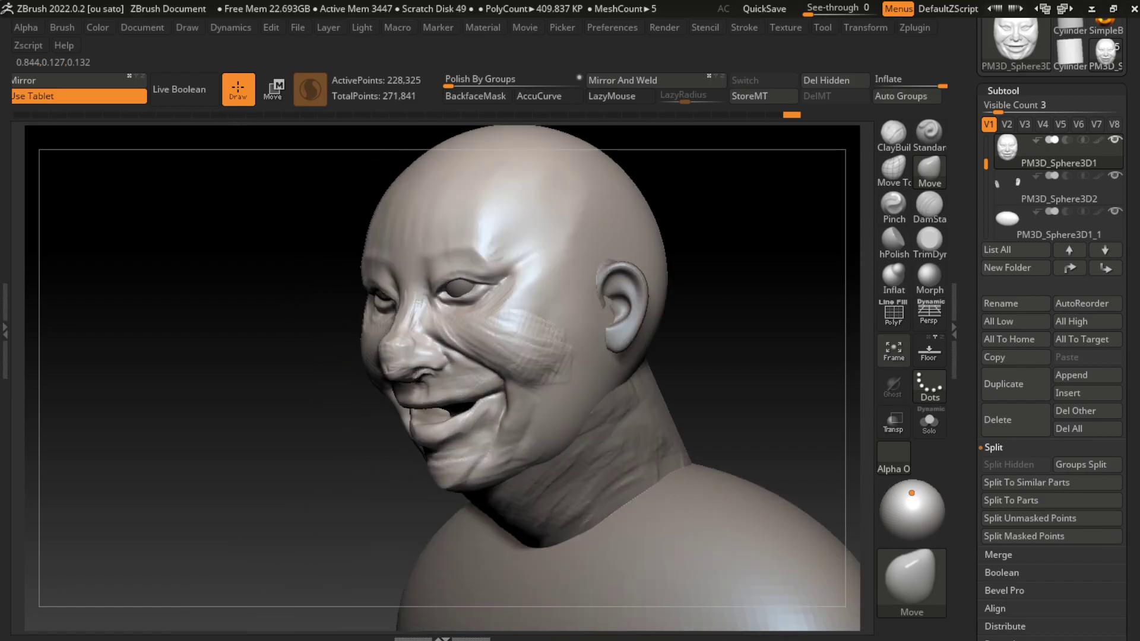
right_drag(505, 315, 455, 315)
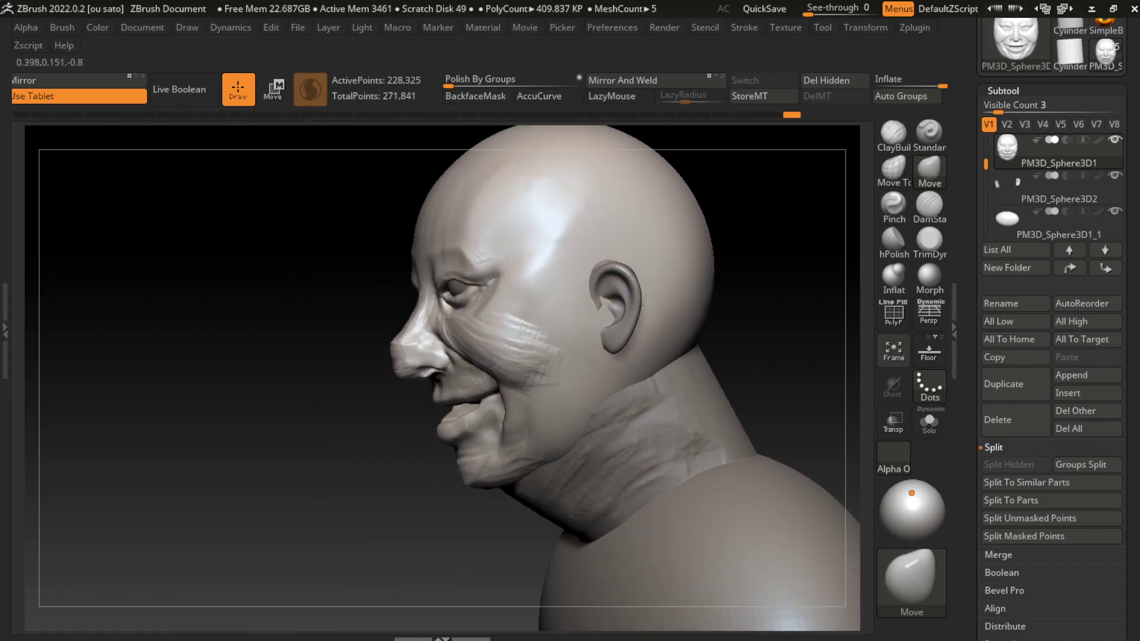
shift+right_drag(471, 261, 635, 284)
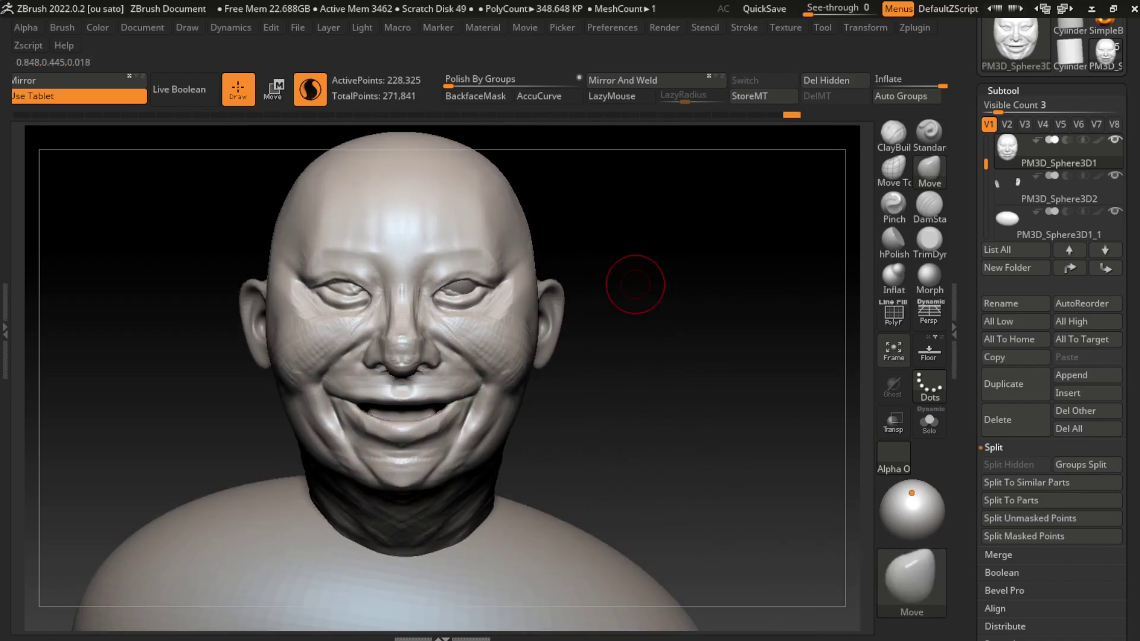
Step: Mirror And Weld the eyeball into the other socket, then reselect the face mesh
alt+click(463, 285)
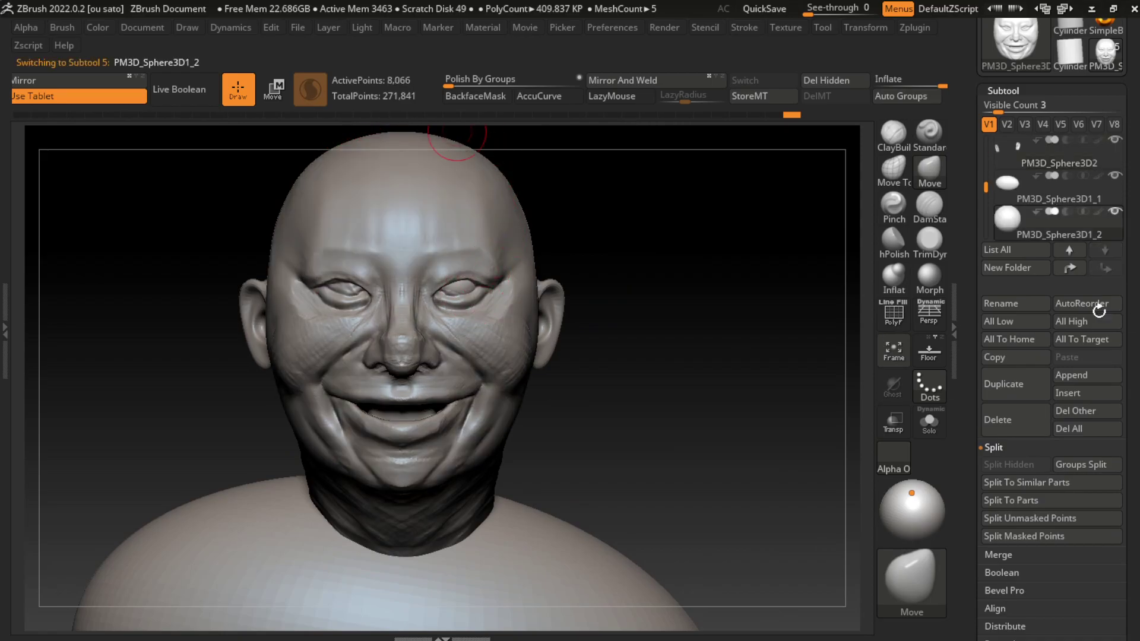
click(623, 80)
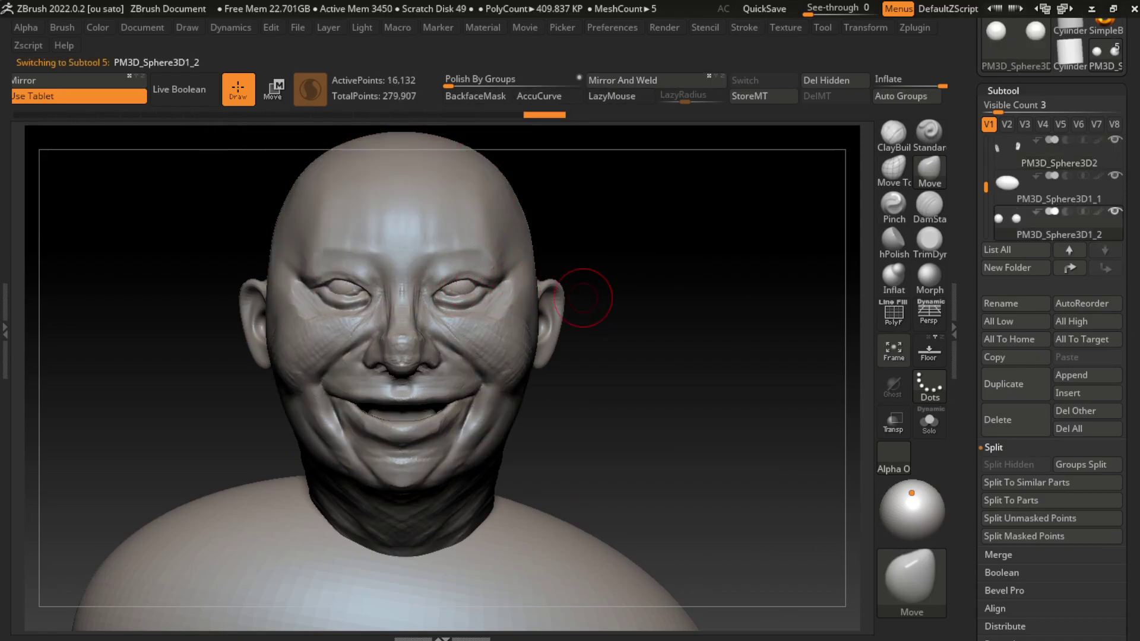
alt+click(502, 331)
key(b)
key(d)
key(s)
scroll(469, 315, up, 3)
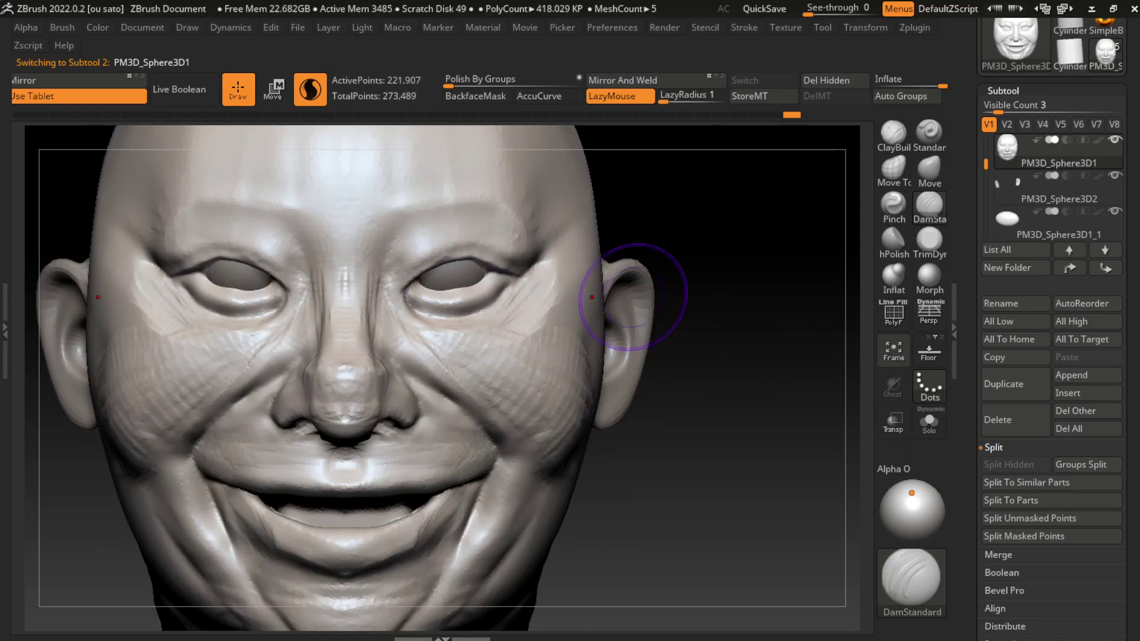
scroll(641, 273, down, 3)
Step: Enlarge the draw size and push both cheeks and jowls into shape with Move
click(142, 28)
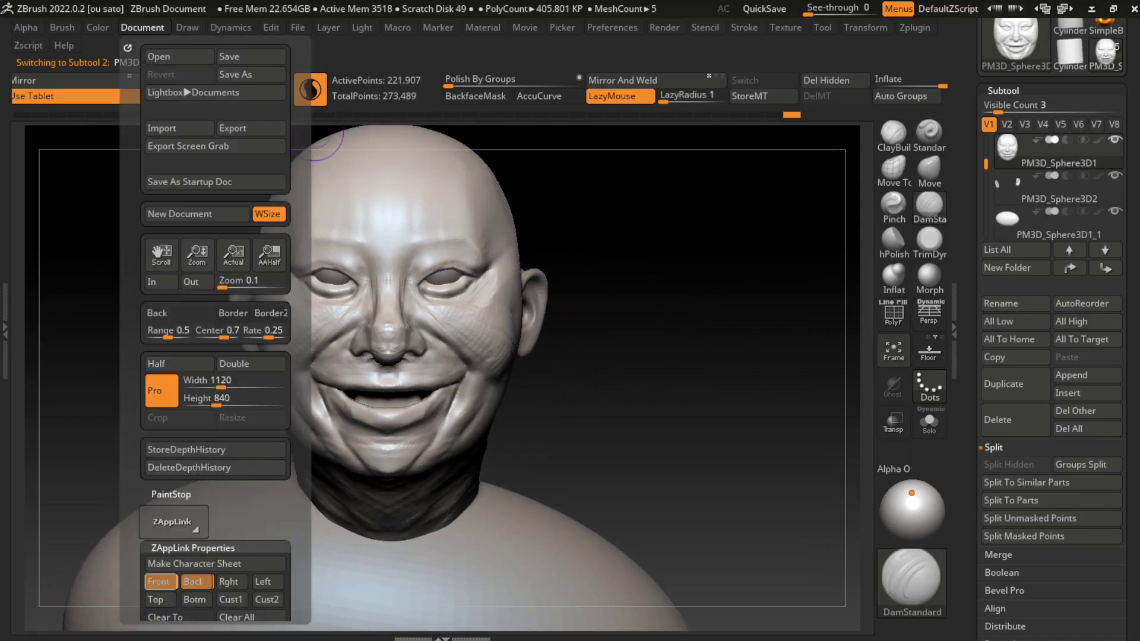
key(s)
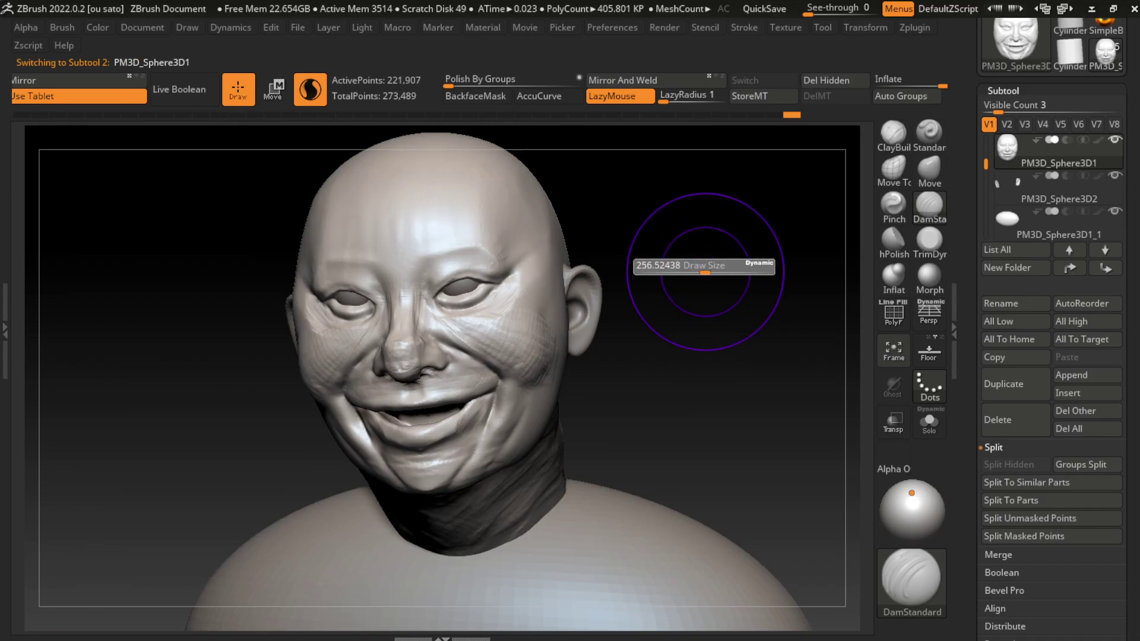
drag(704, 272, 707, 273)
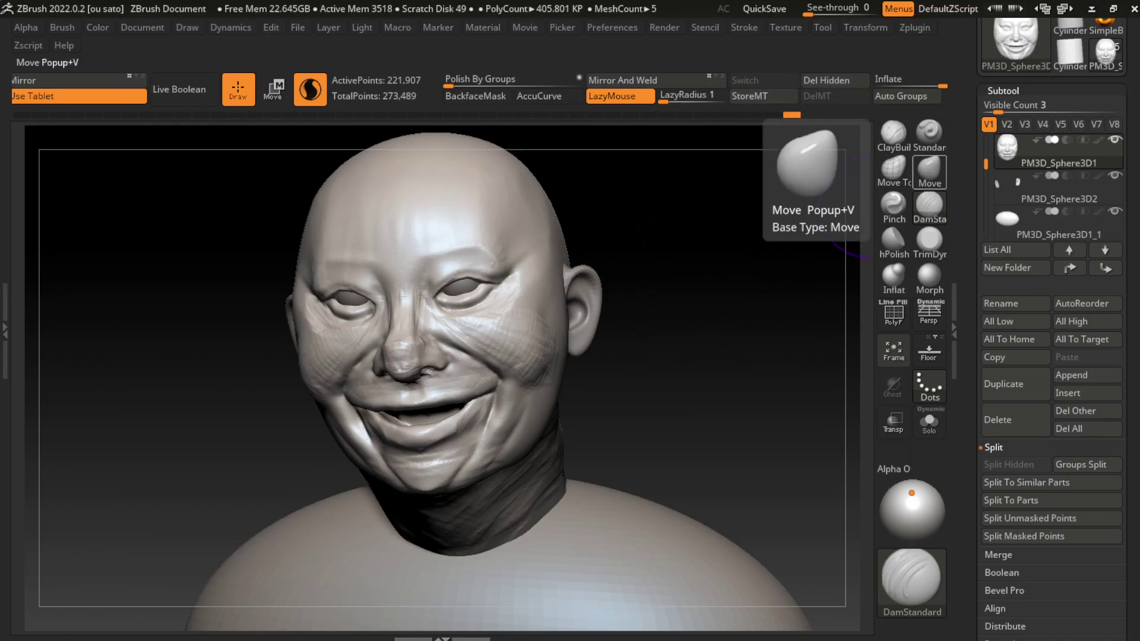
click(930, 171)
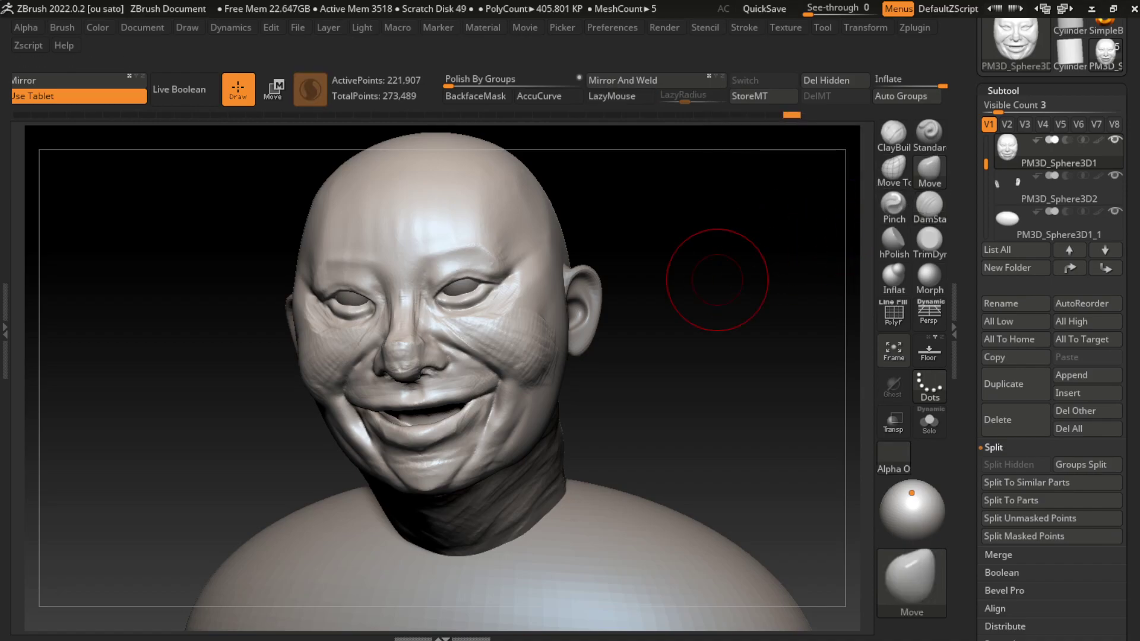
drag(531, 336, 517, 315)
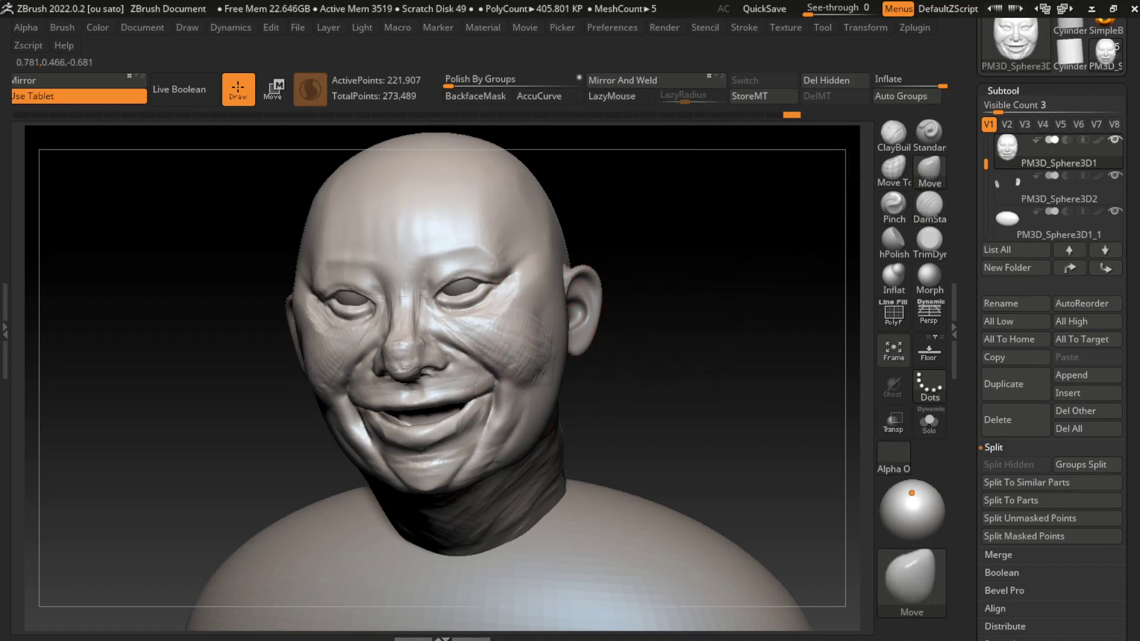
drag(516, 241, 523, 264)
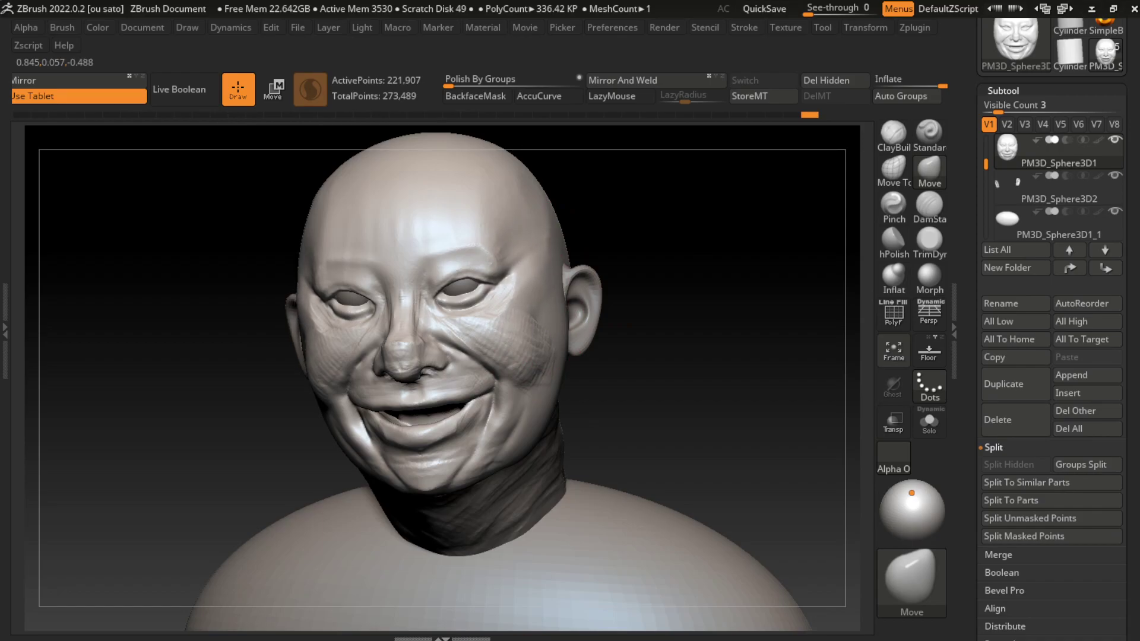
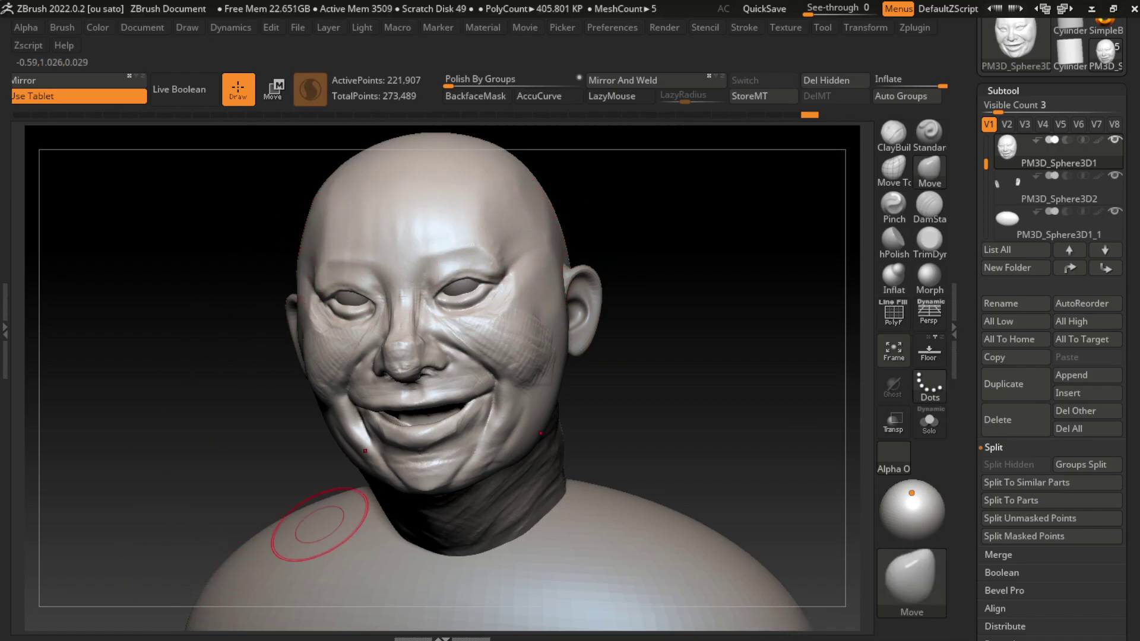
Step: Shrink the brush and carve a faint crease down the side of the nose bridge
key(s)
drag(599, 351, 586, 351)
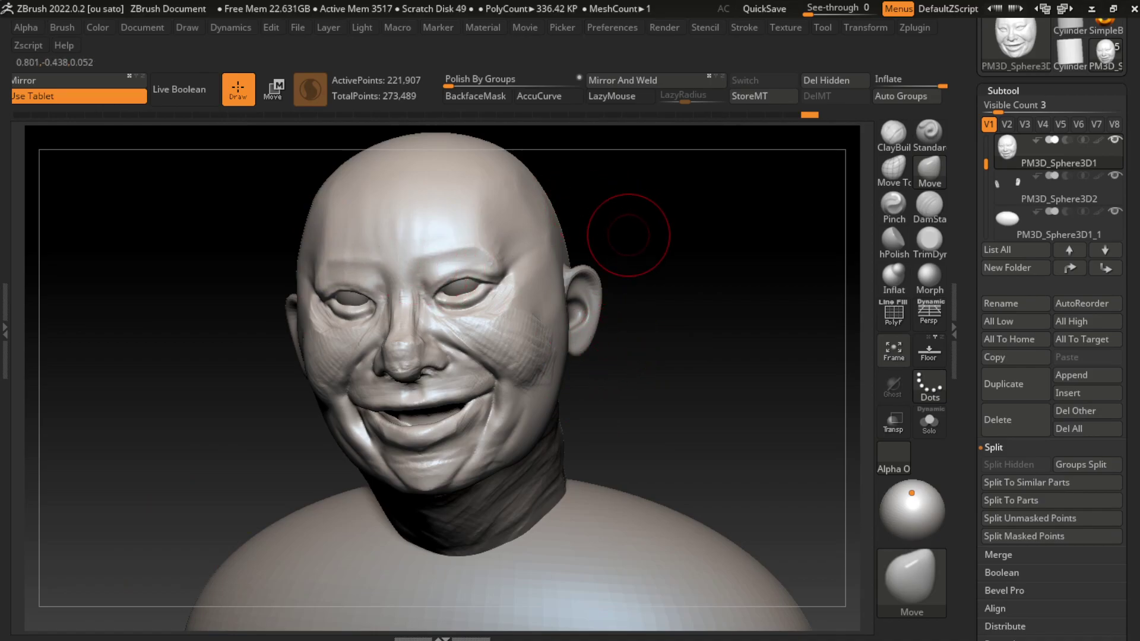
drag(419, 261, 409, 344)
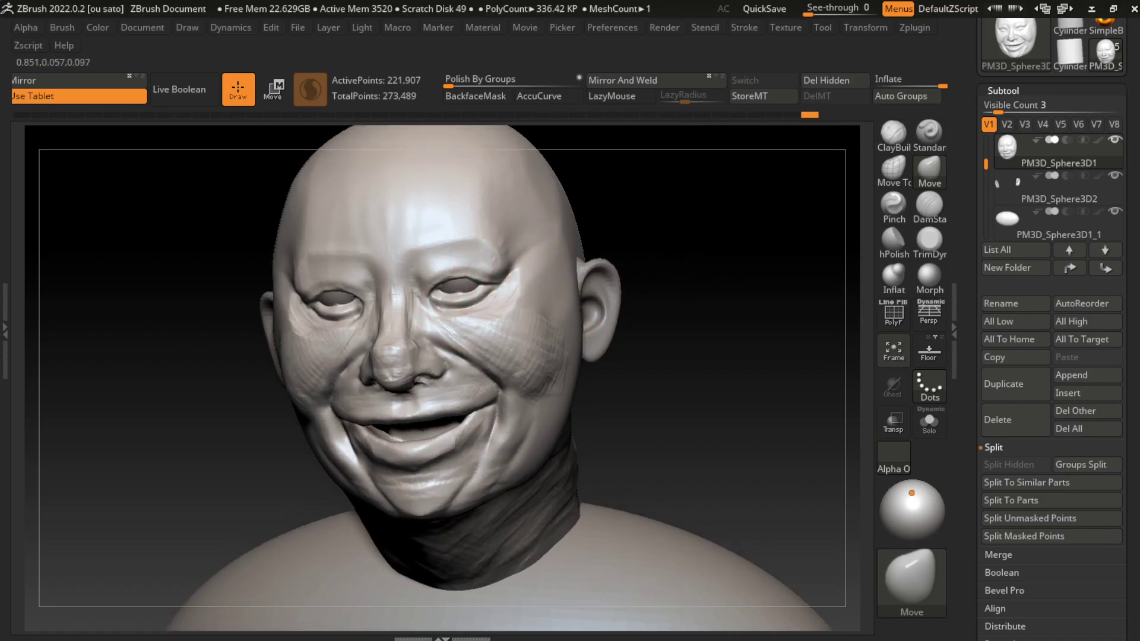
Step: Orbit the head through left profile and front views to check the new crease
mouse_move(461, 311)
right_down()
mouse_move(692, 203)
mouse_move(721, 205)
right_up()
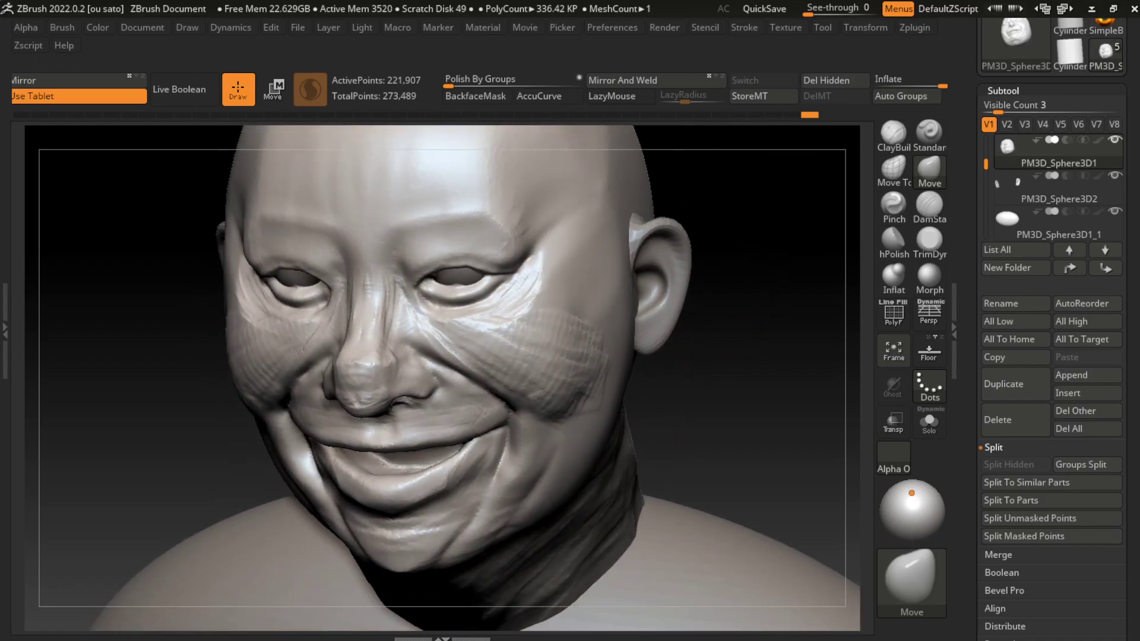
right_drag(742, 285, 583, 293)
key(s)
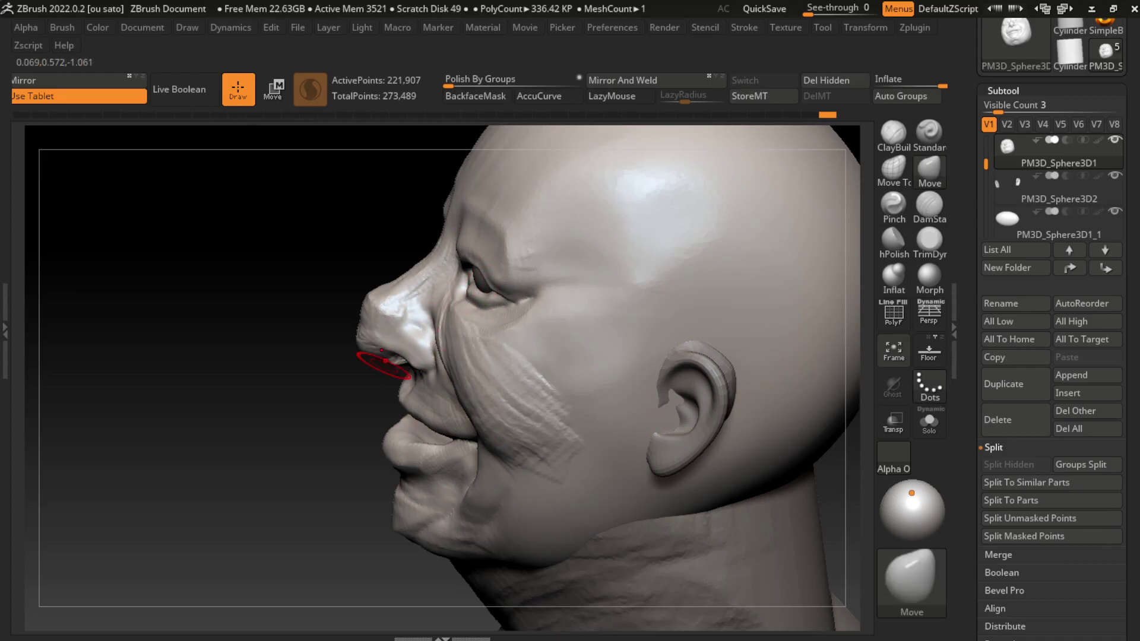
mouse_move(380, 344)
mouse_down()
mouse_move(603, 387)
mouse_move(681, 314)
mouse_up()
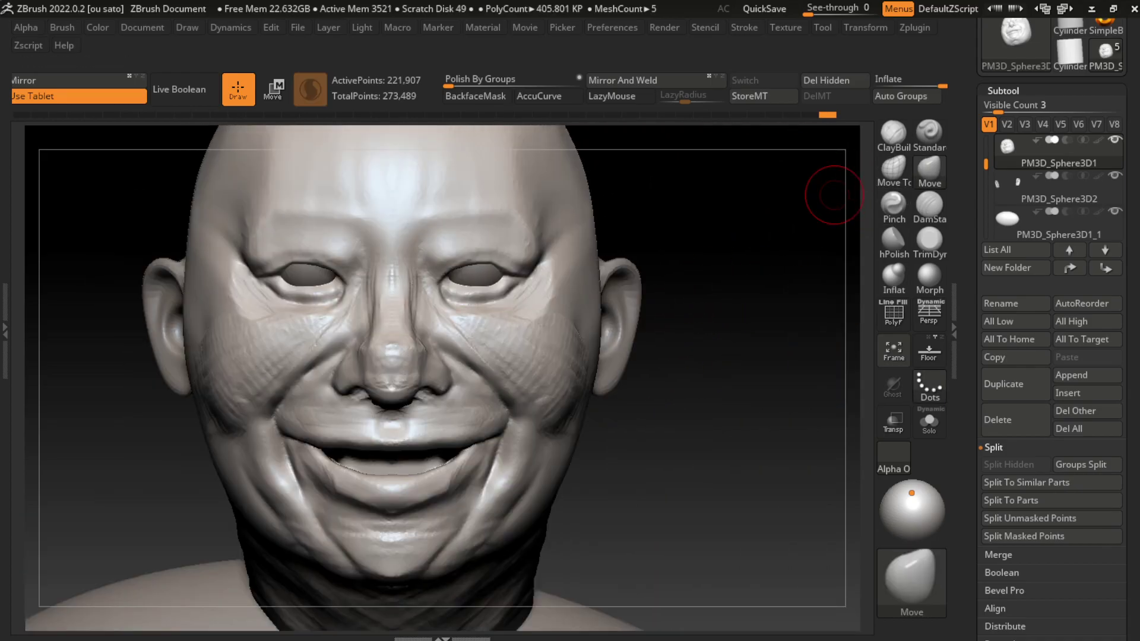
key(f)
mouse_move(671, 315)
alt+mouse_down()
mouse_move(720, 326)
mouse_move(730, 300)
alt+mouse_up()
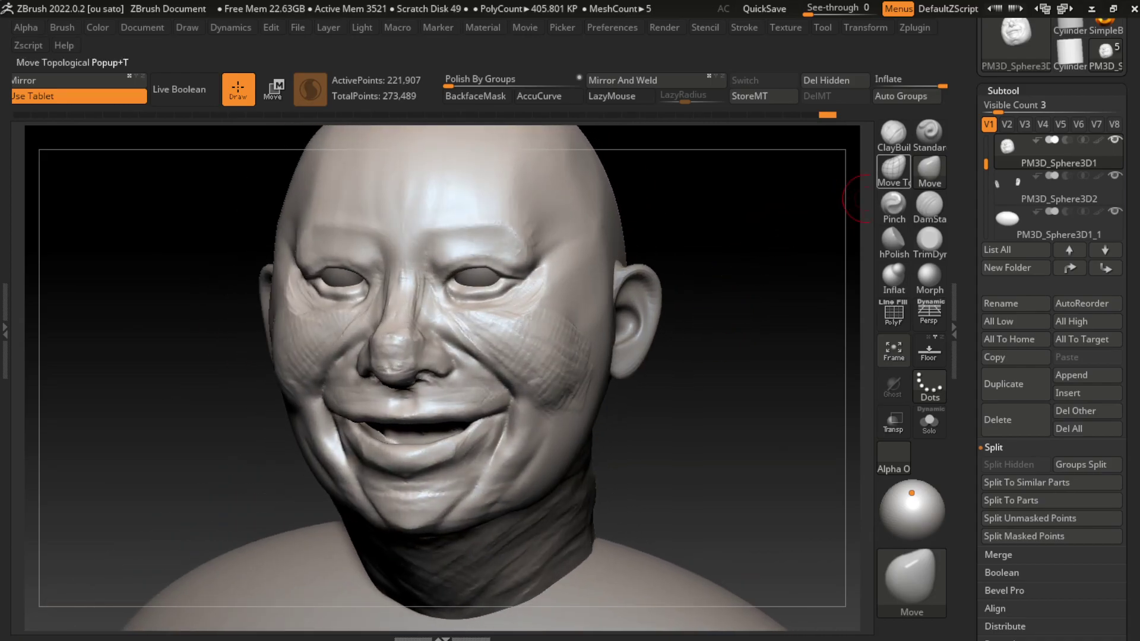
click(893, 133)
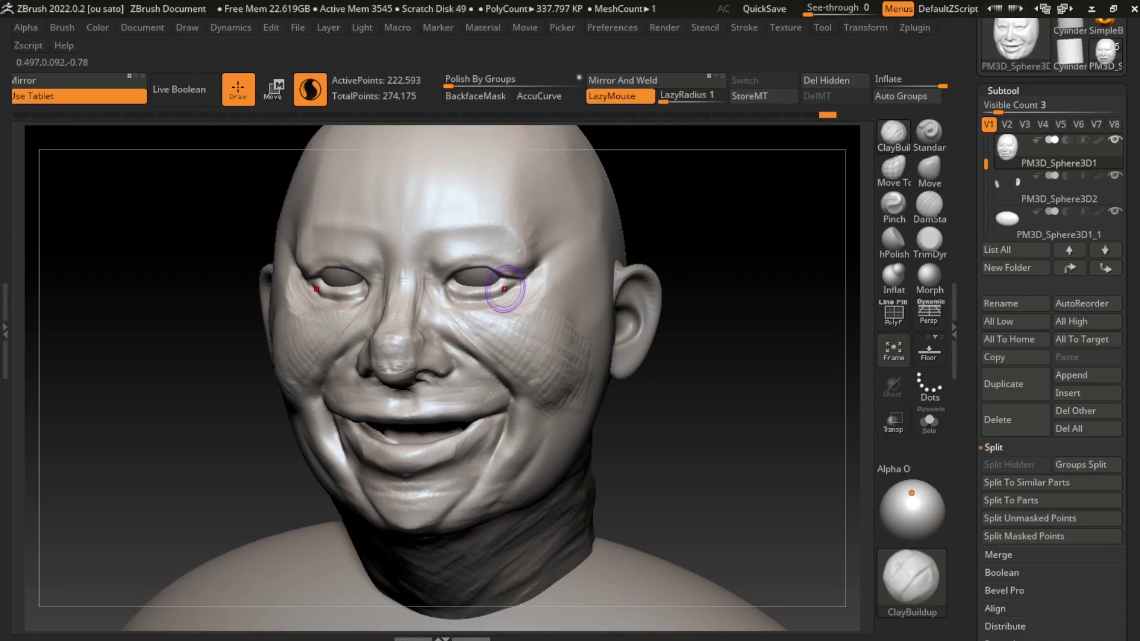
Step: Build up clay on the lower lip and chin with ClayBuildup
click(143, 27)
click(213, 564)
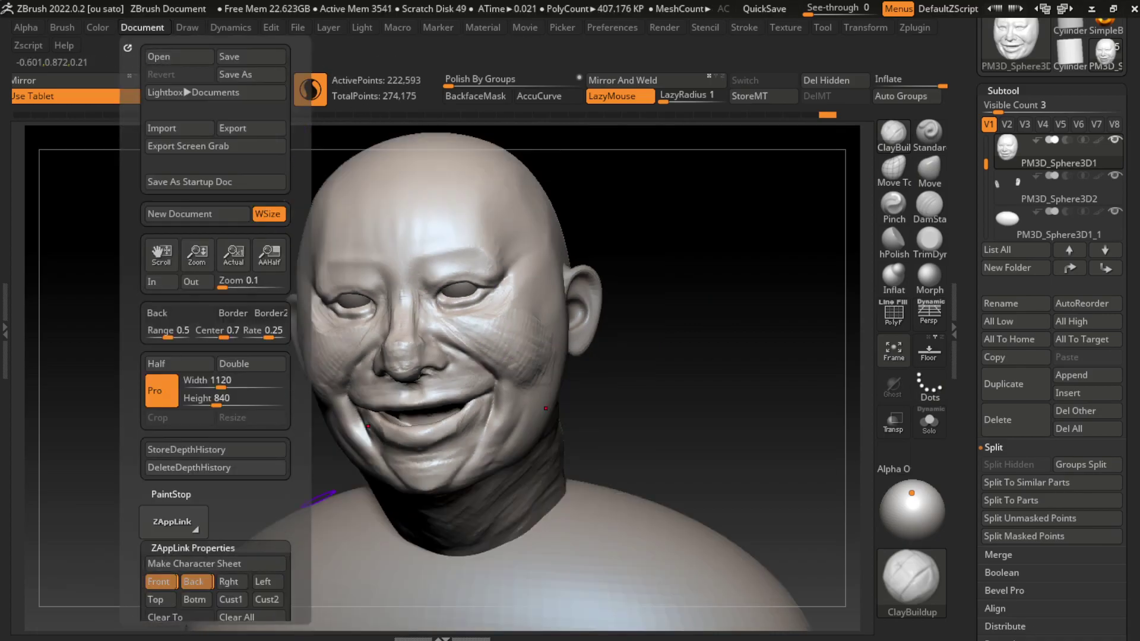
click(929, 169)
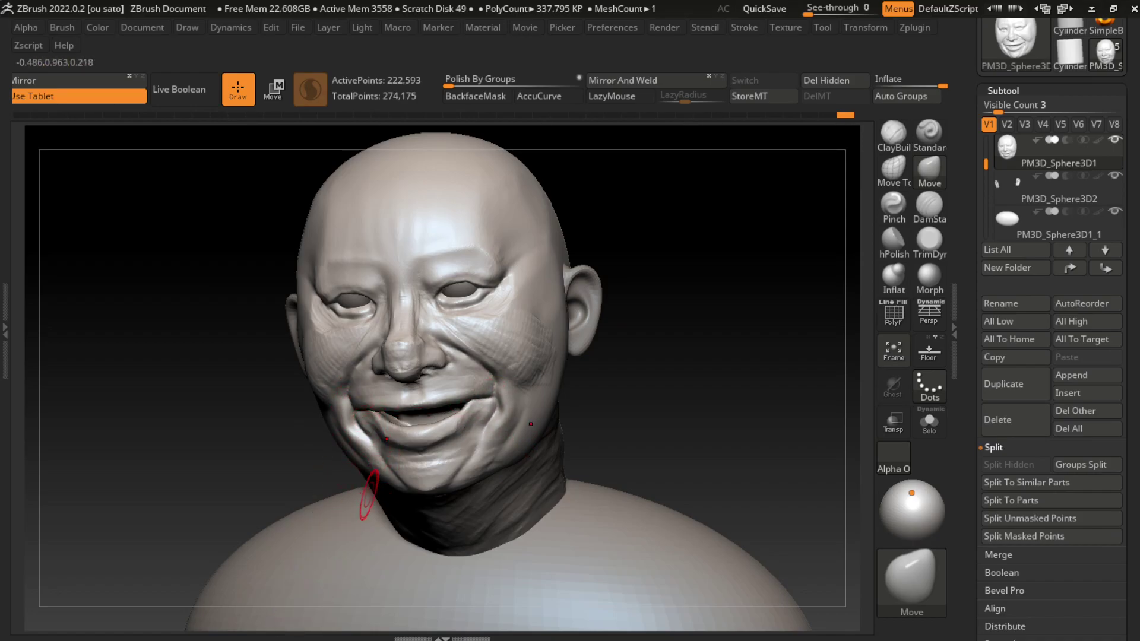
click(894, 135)
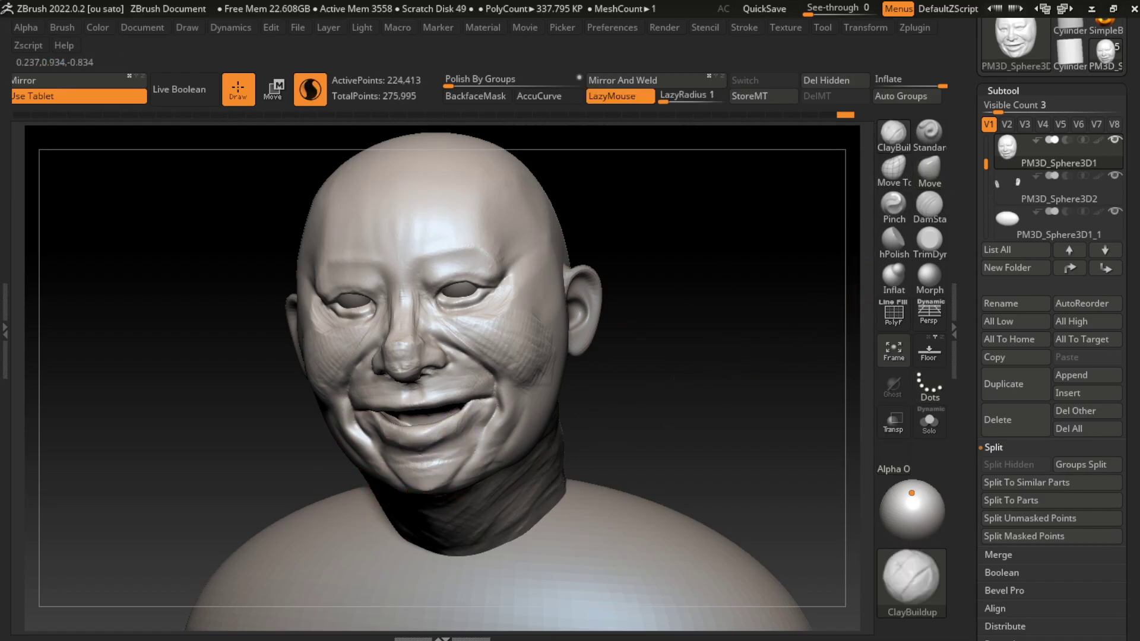
drag(457, 424, 416, 454)
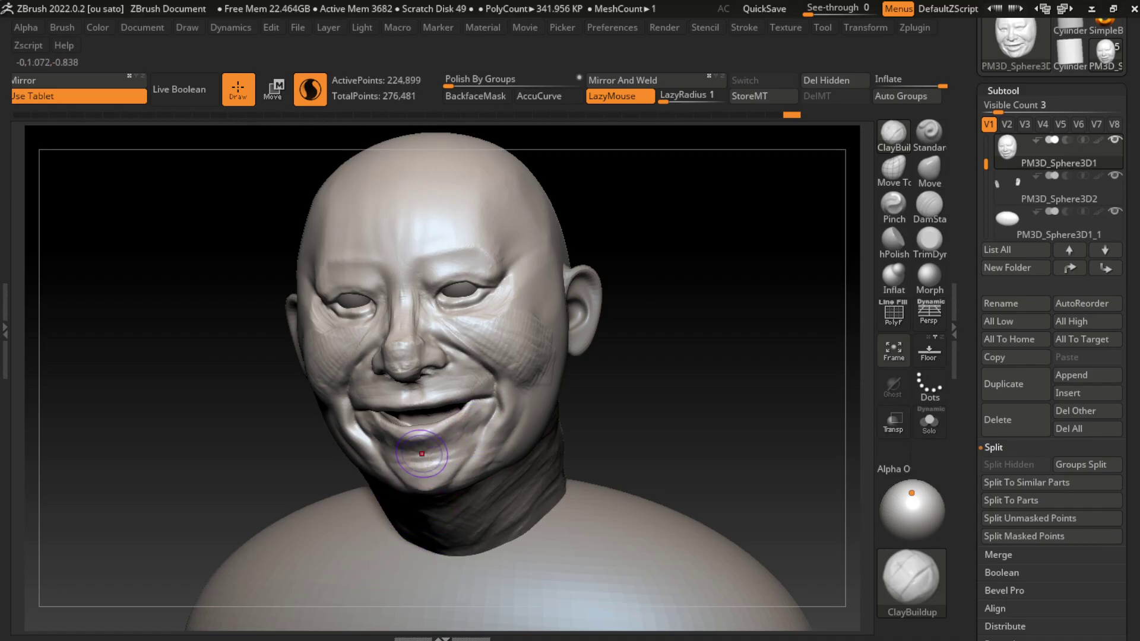
Step: Drag the chin slightly downward with the Move brush
click(929, 204)
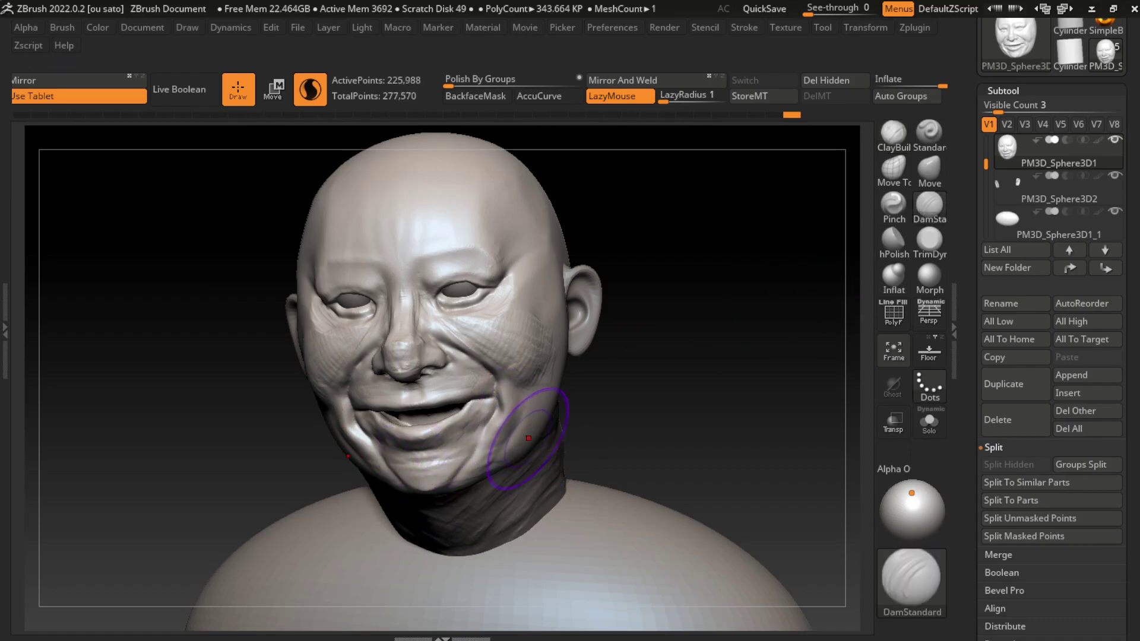
click(929, 170)
drag(450, 484, 434, 510)
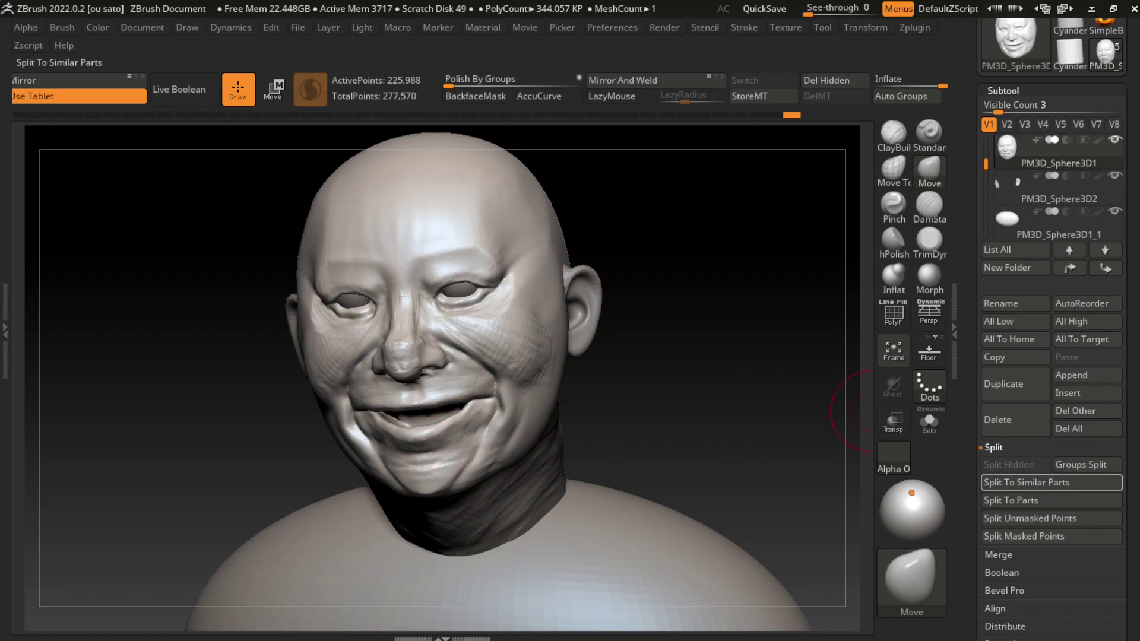
Step: Append a Cylinder3D subtool, scale it to about half size and slide it into the mouth
click(1071, 375)
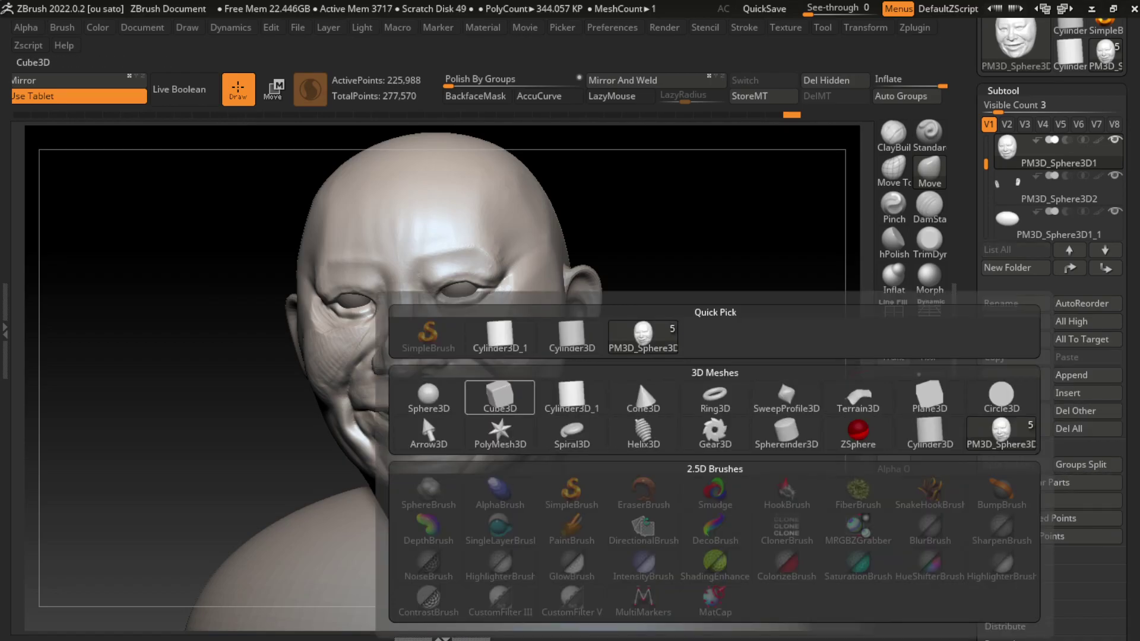
click(571, 396)
alt+click(389, 173)
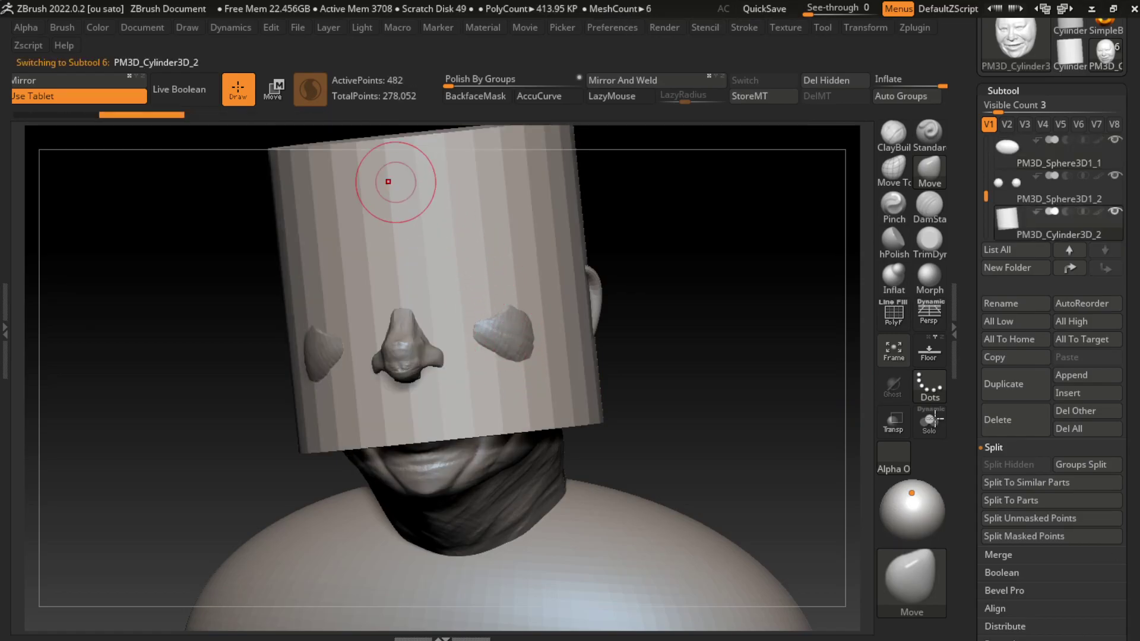
key(w)
drag(1078, 607, 1009, 612)
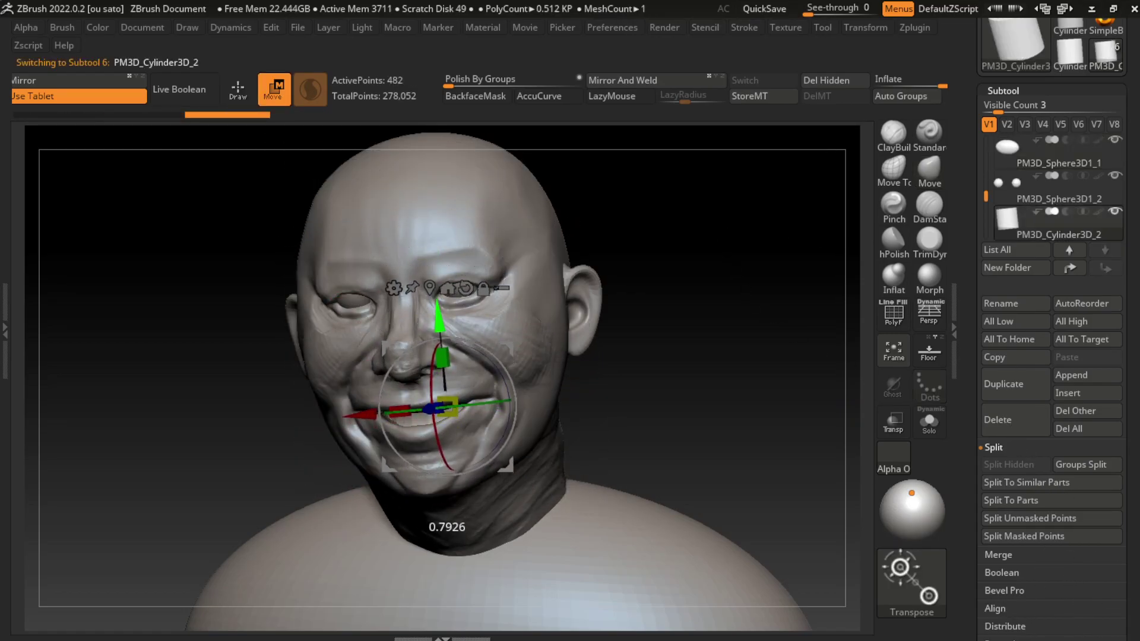
drag(742, 356, 593, 362)
mouse_move(398, 399)
mouse_down()
mouse_move(329, 399)
mouse_move(355, 399)
mouse_up()
scroll(405, 399, up, 1)
scroll(405, 399, up, 2)
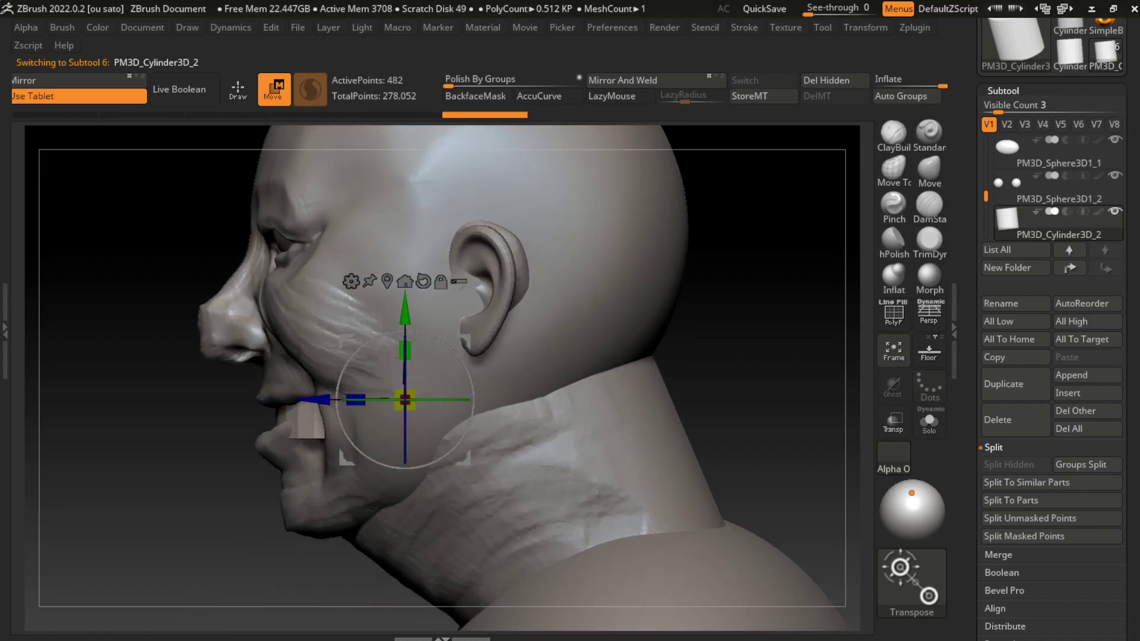
key(q)
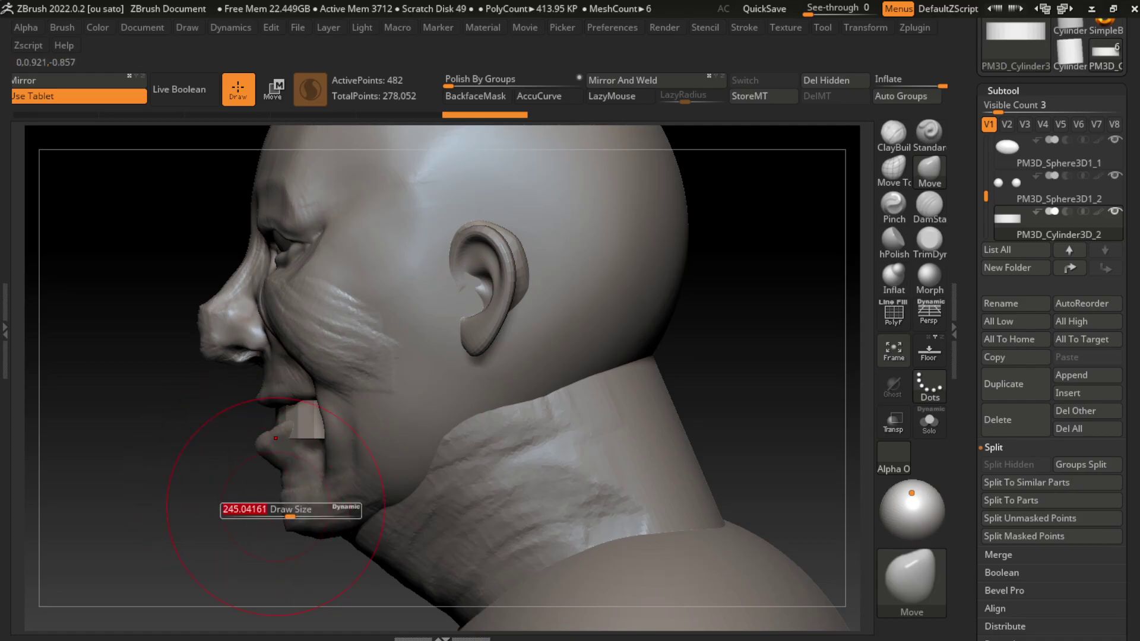
Step: Reshape the head's lower lip and chin around the teeth block with the Move brush
mouse_move(263, 473)
mouse_down()
mouse_move(255, 515)
mouse_move(243, 496)
mouse_up()
alt+click(285, 505)
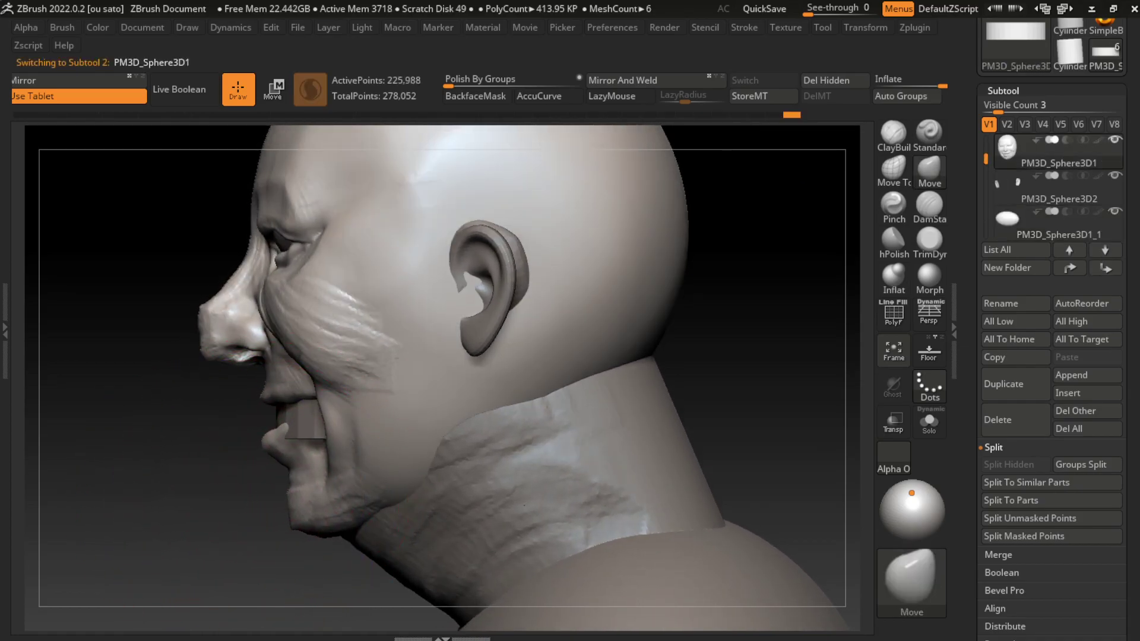
key(s)
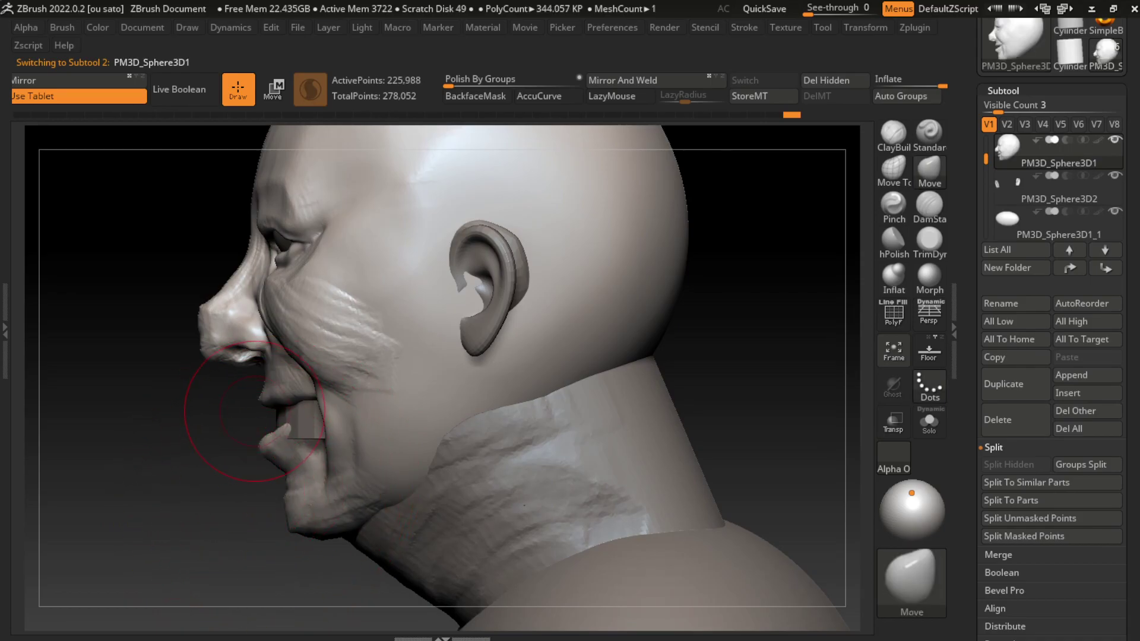
drag(261, 469, 269, 475)
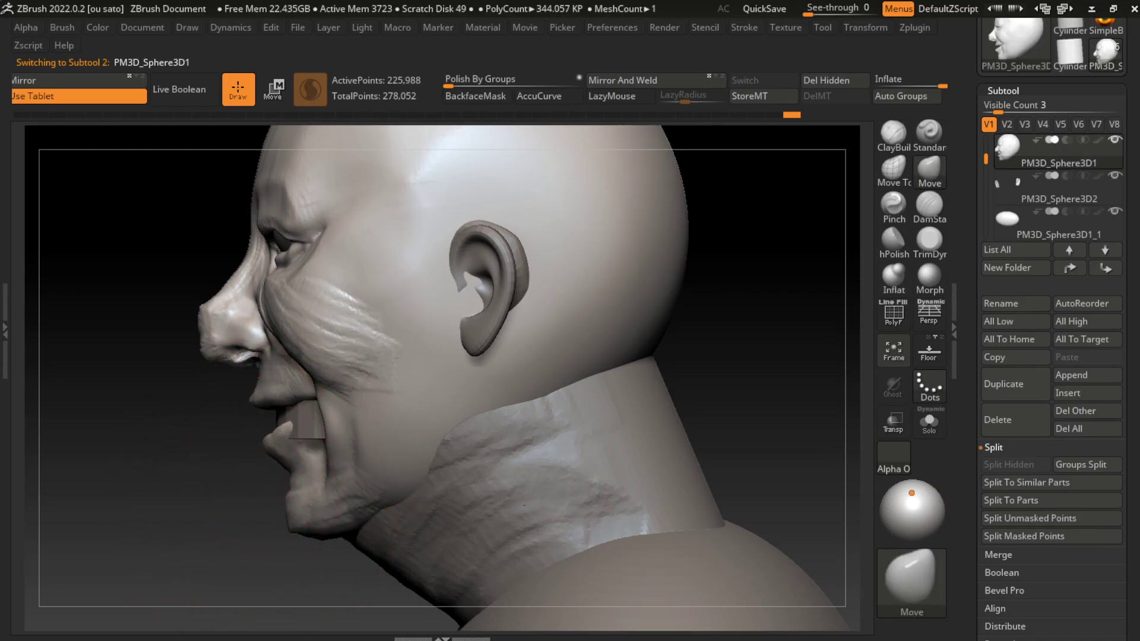
click(893, 169)
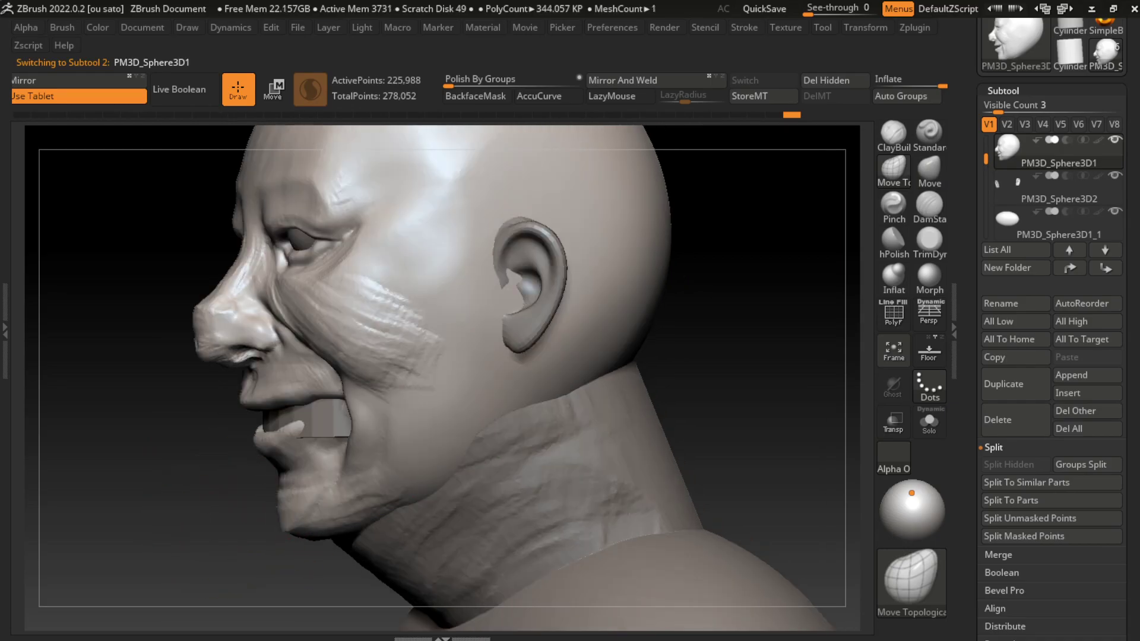
drag(772, 190, 546, 368)
Step: Rescale, reposition and rotate the cylinder so it sits inside the mouth opening
alt+click(305, 410)
key(w)
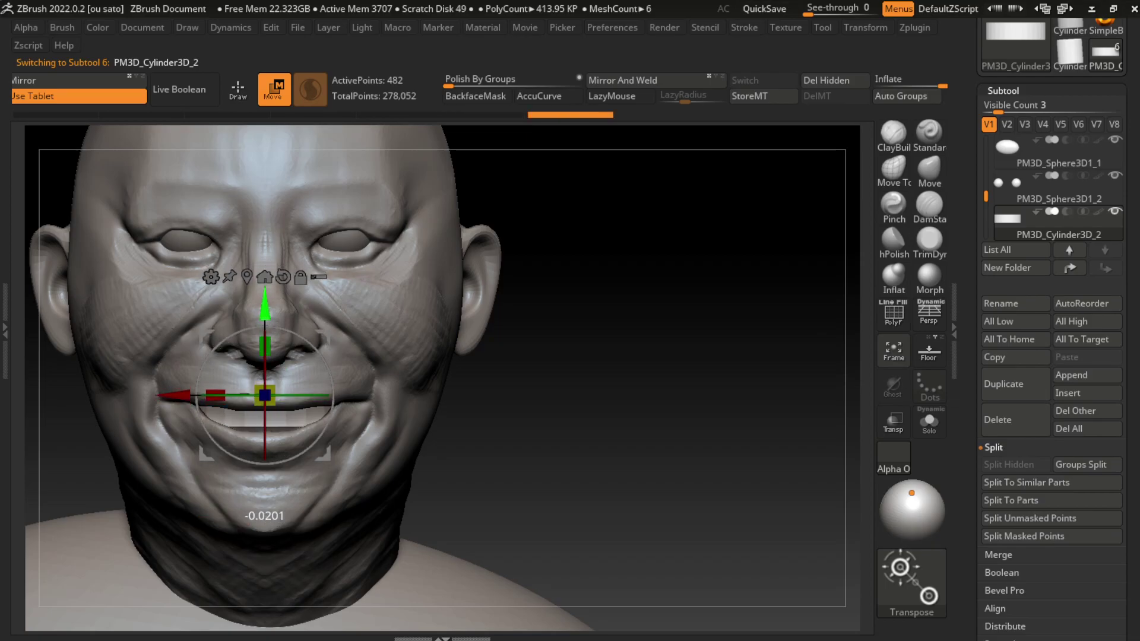
drag(264, 397, 269, 393)
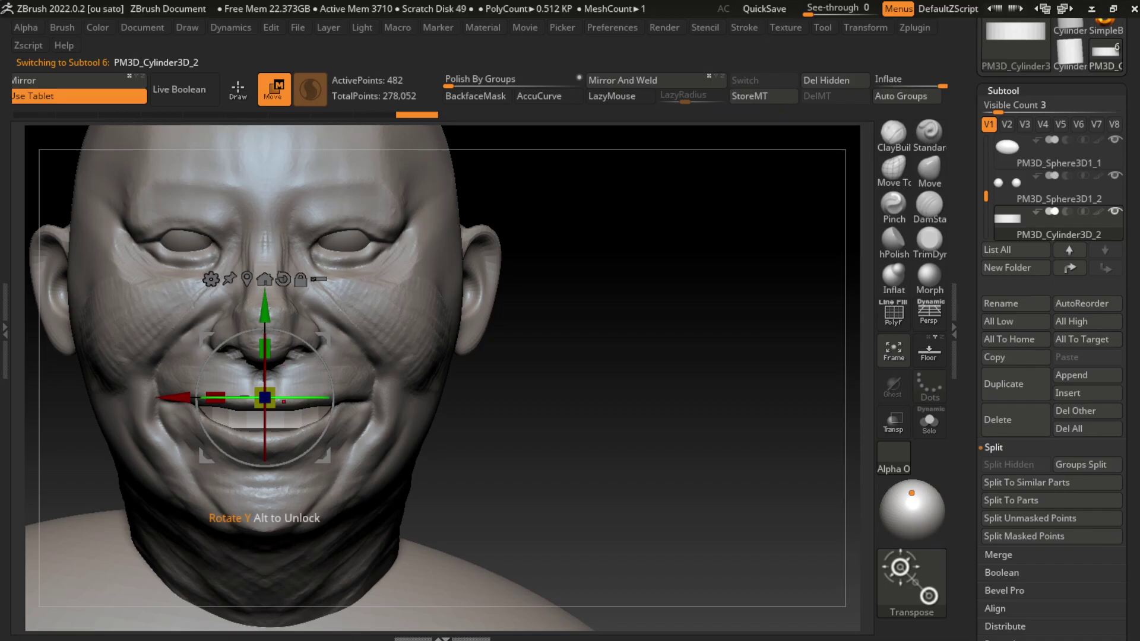
drag(742, 356, 564, 356)
drag(279, 382, 217, 382)
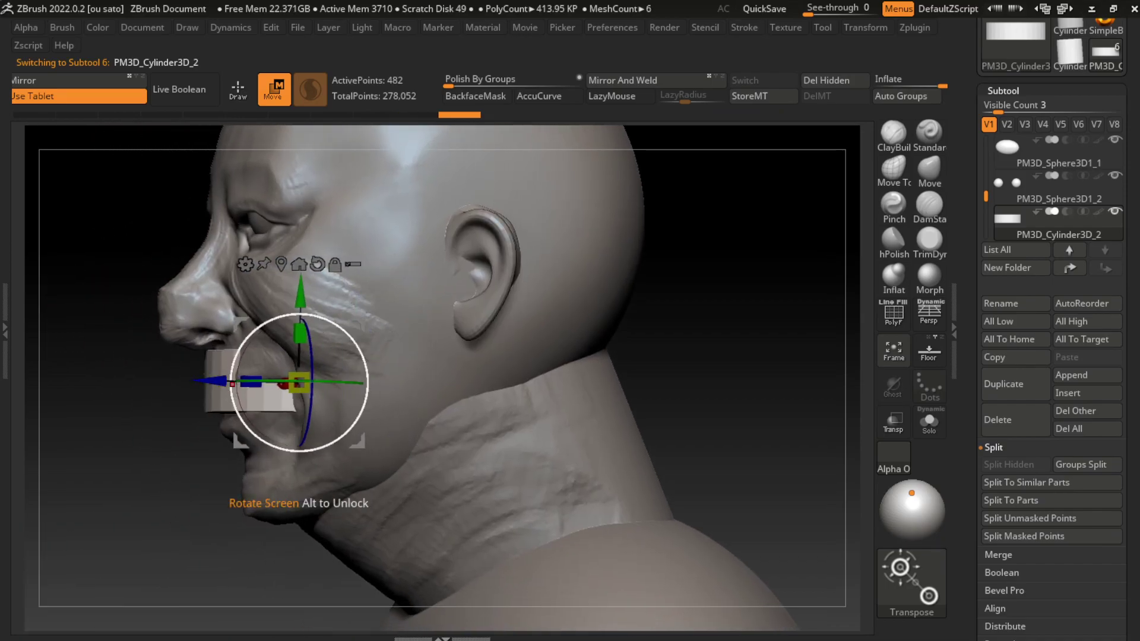
mouse_move(336, 411)
mouse_down()
mouse_move(349, 385)
mouse_move(356, 415)
mouse_up()
mouse_move(742, 356)
mouse_down()
mouse_move(593, 356)
mouse_move(569, 380)
mouse_up()
key(b)
key(m)
key(t)
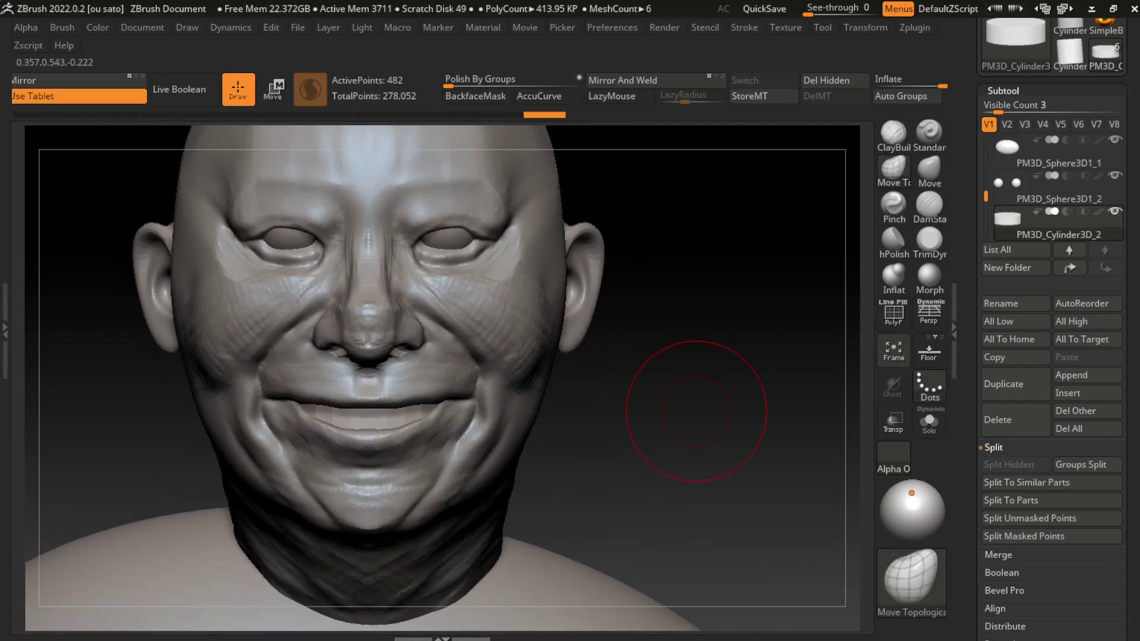
Step: Lasso-mask the upper face and pull the lower lip up to close the mouth
drag(771, 415, 494, 413)
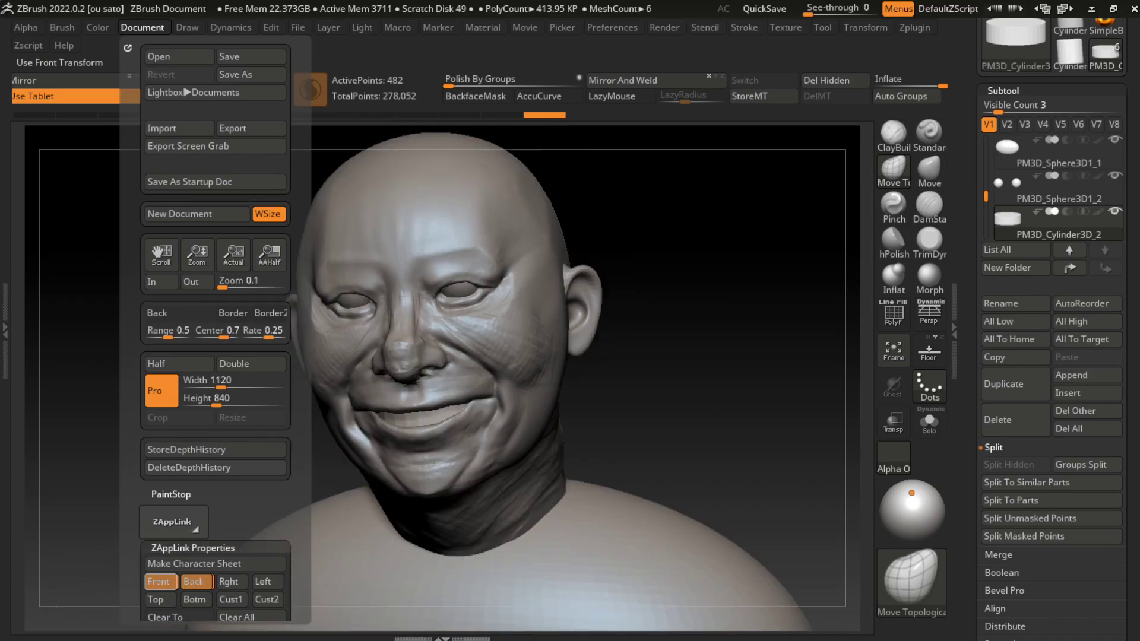
alt+click(488, 417)
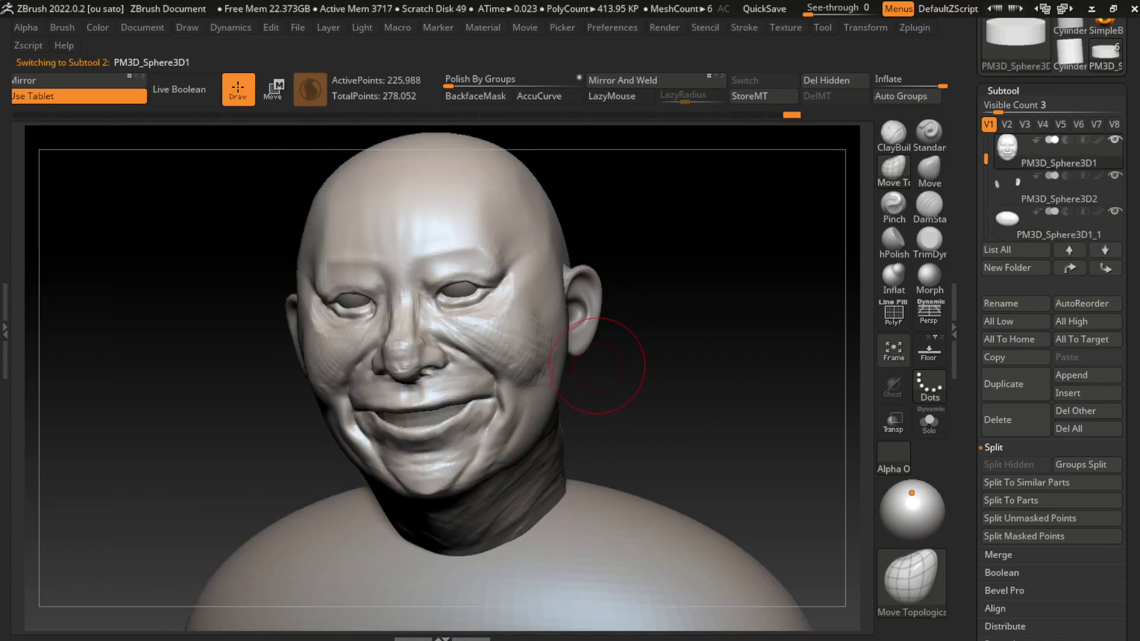
key(ctrl)
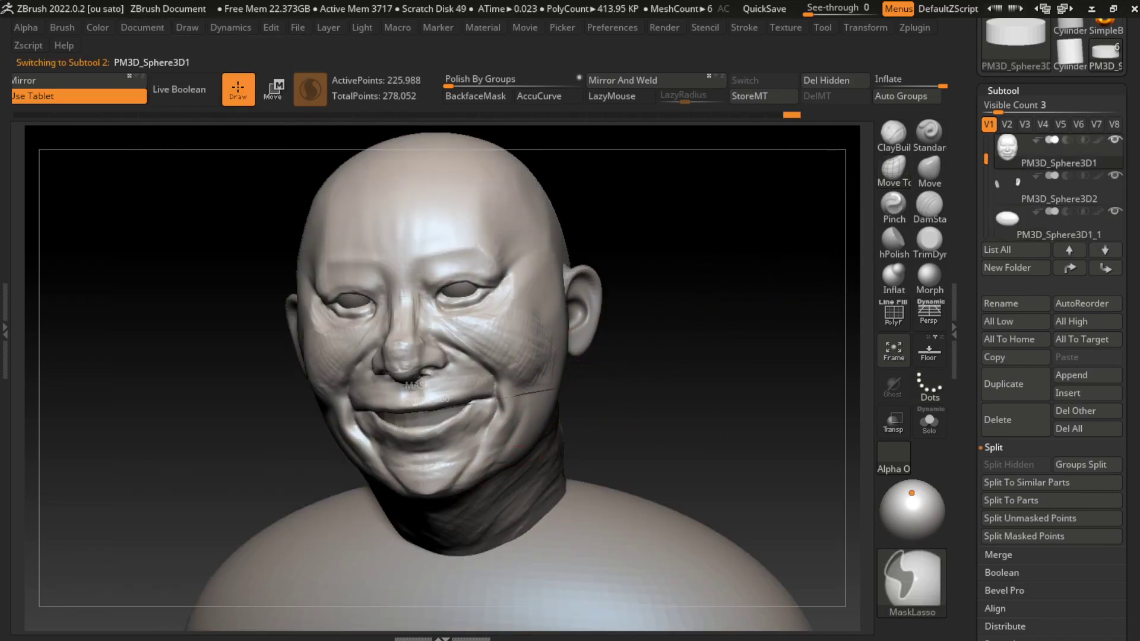
mouse_move(416, 386)
ctrl+mouse_down()
mouse_move(451, 416)
mouse_move(449, 450)
ctrl+mouse_up()
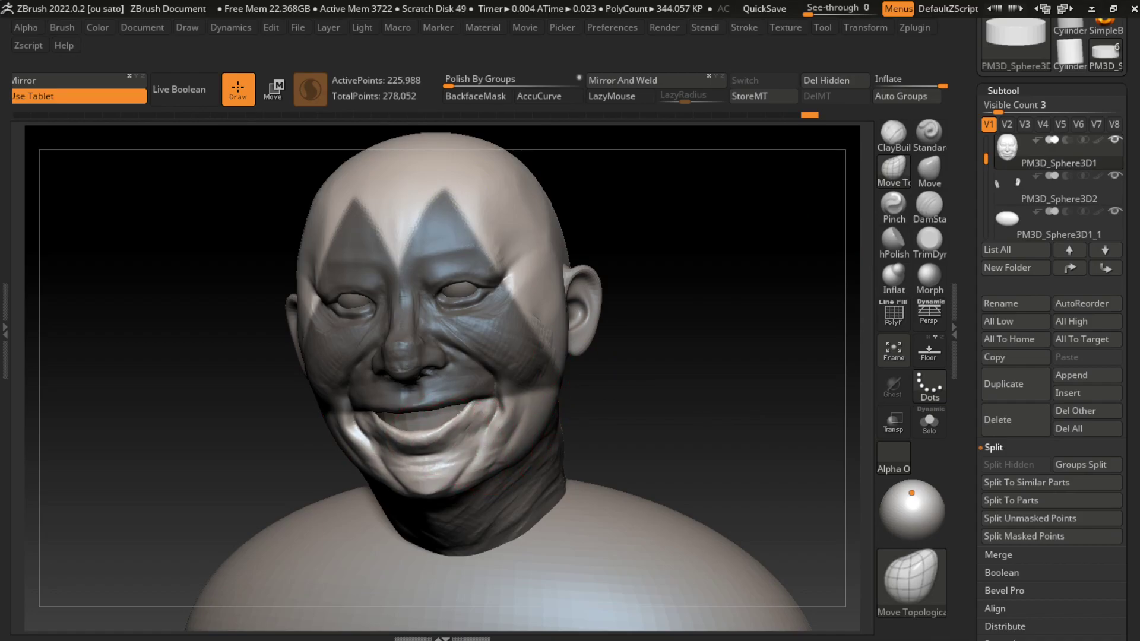
drag(436, 441, 456, 424)
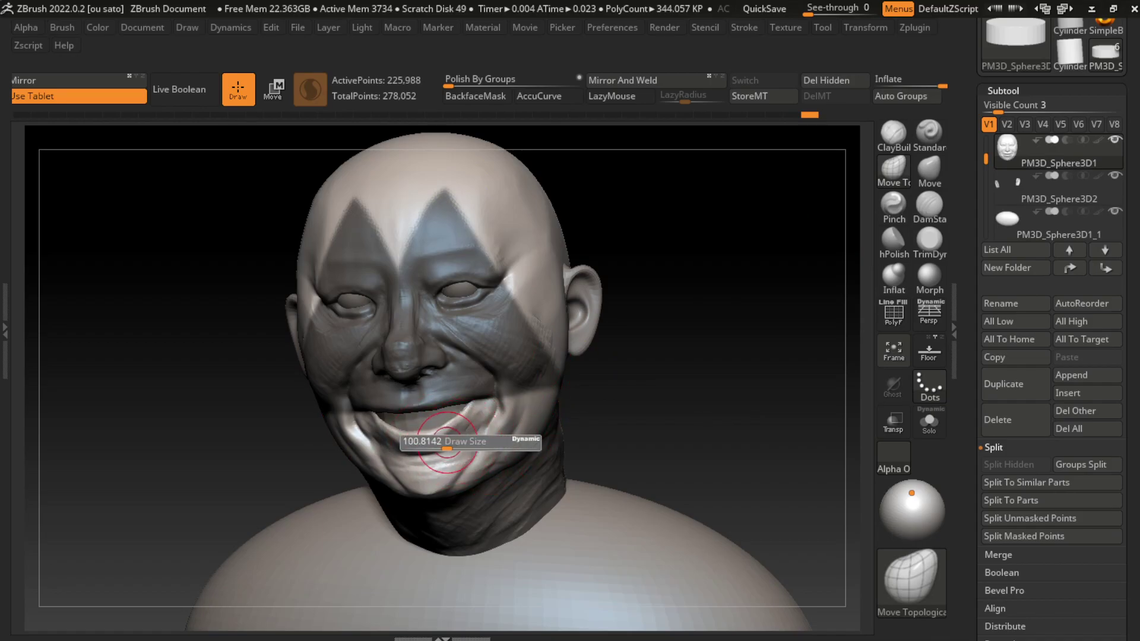
Step: Store the frontal view with Document > Front Set, then orbit to a three-quarter angle
drag(636, 390, 475, 420)
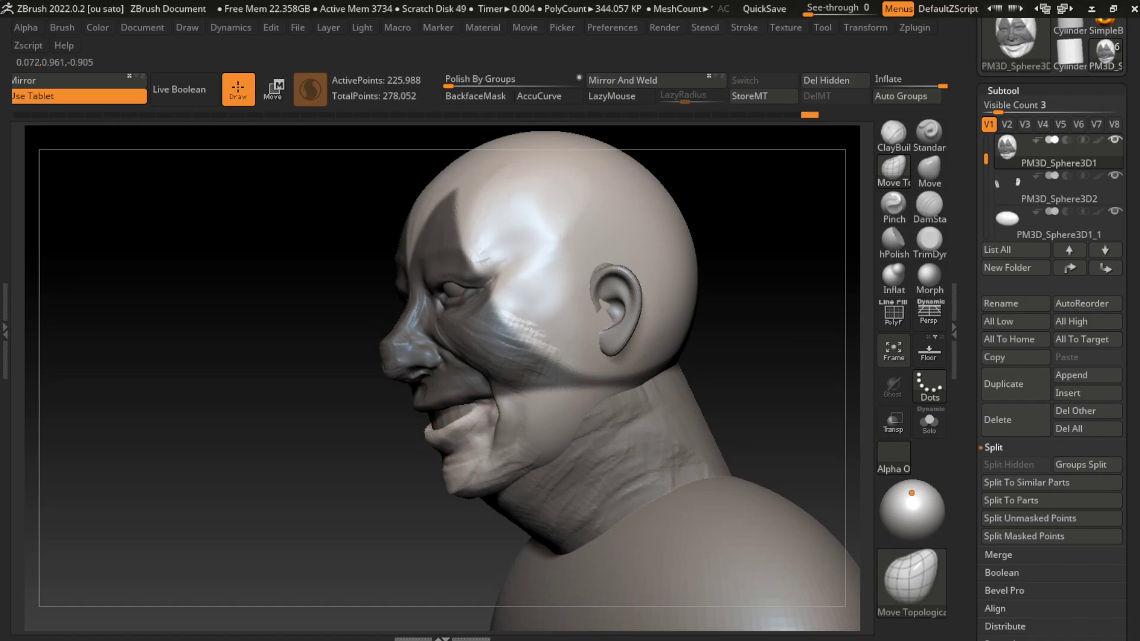
drag(380, 488, 692, 379)
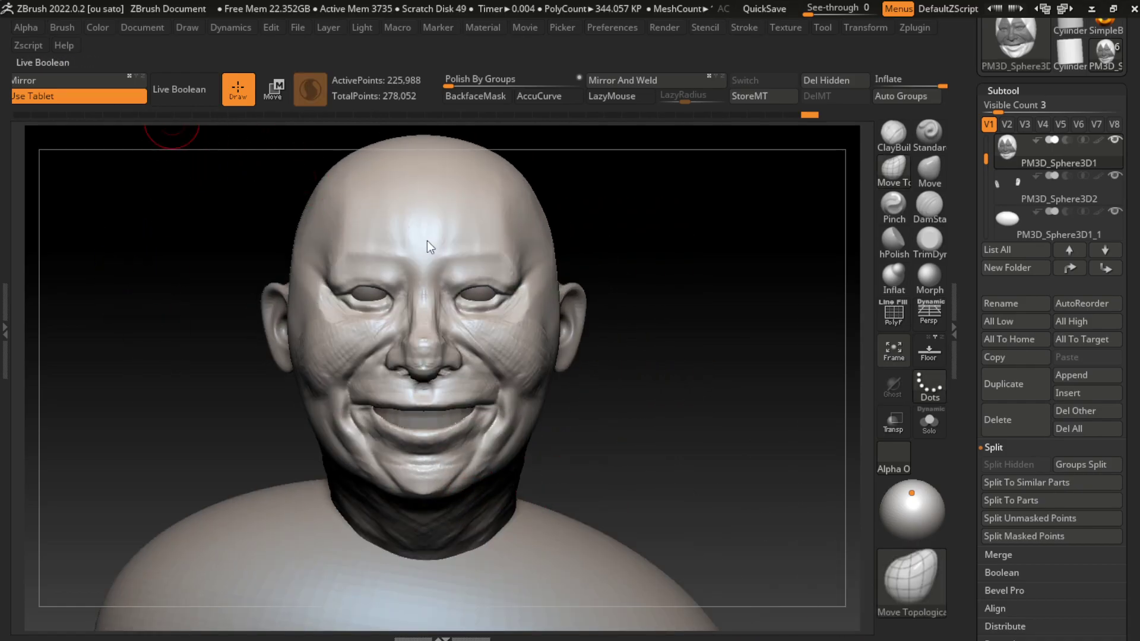
click(142, 27)
click(158, 581)
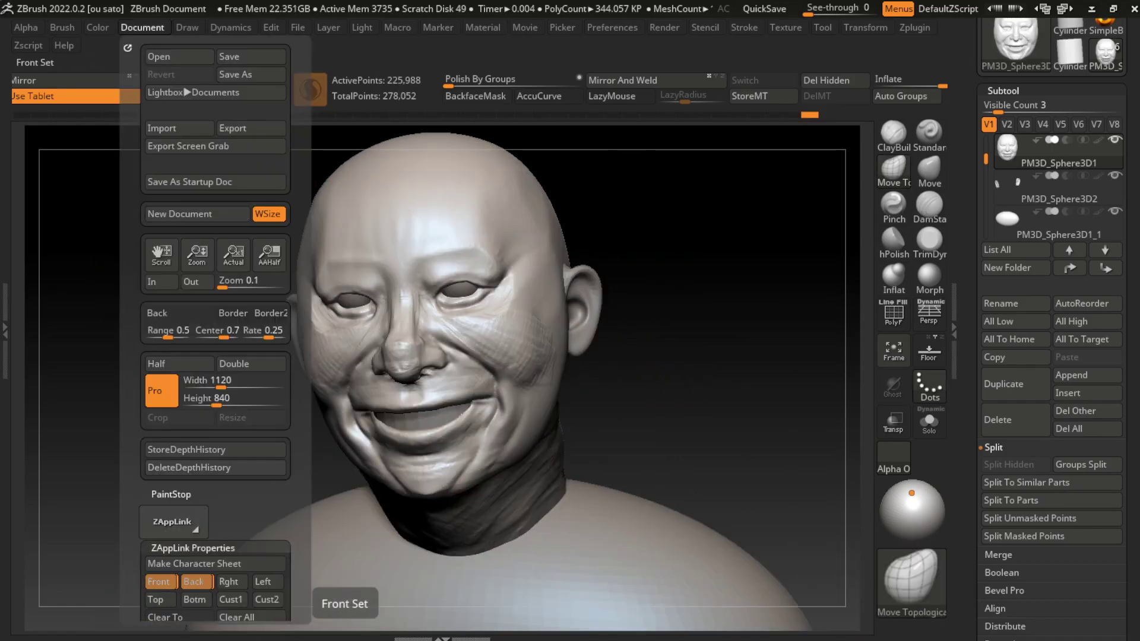
drag(629, 332, 686, 331)
click(929, 171)
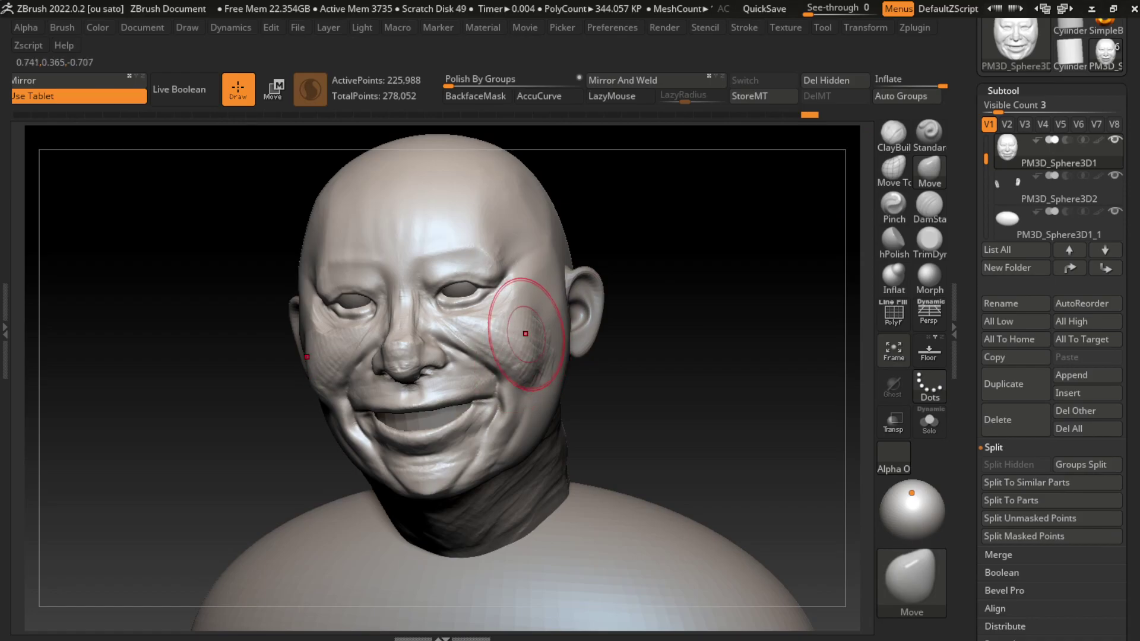
alt+click(480, 284)
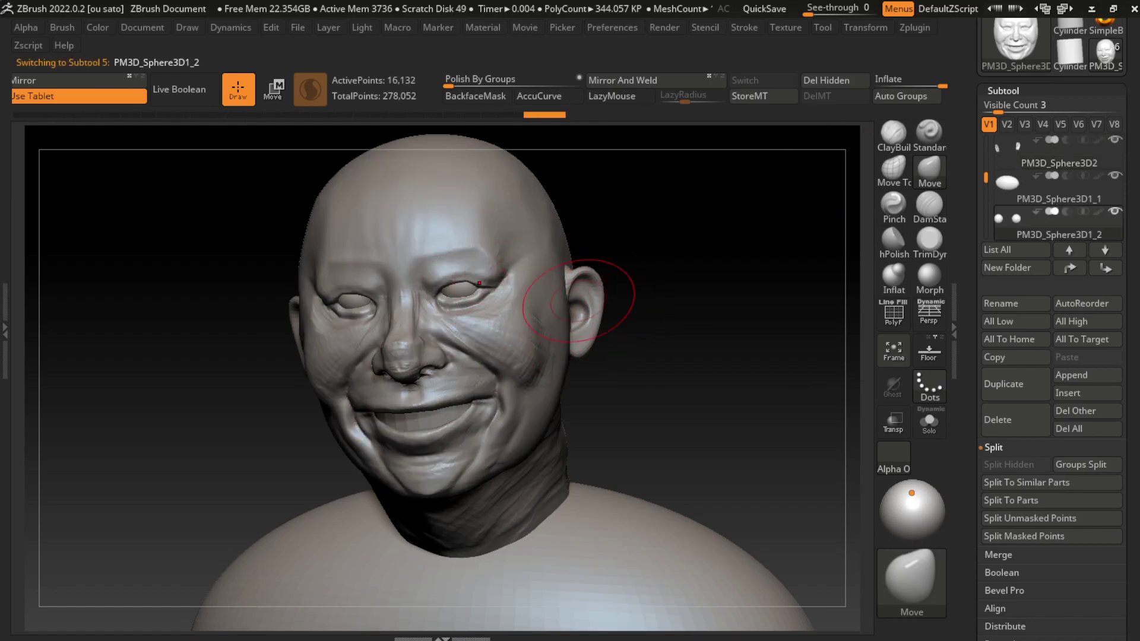
Step: On the head subtool, carve a forehead and brow crease with DamStandard at size 132
alt+click(518, 365)
key(s)
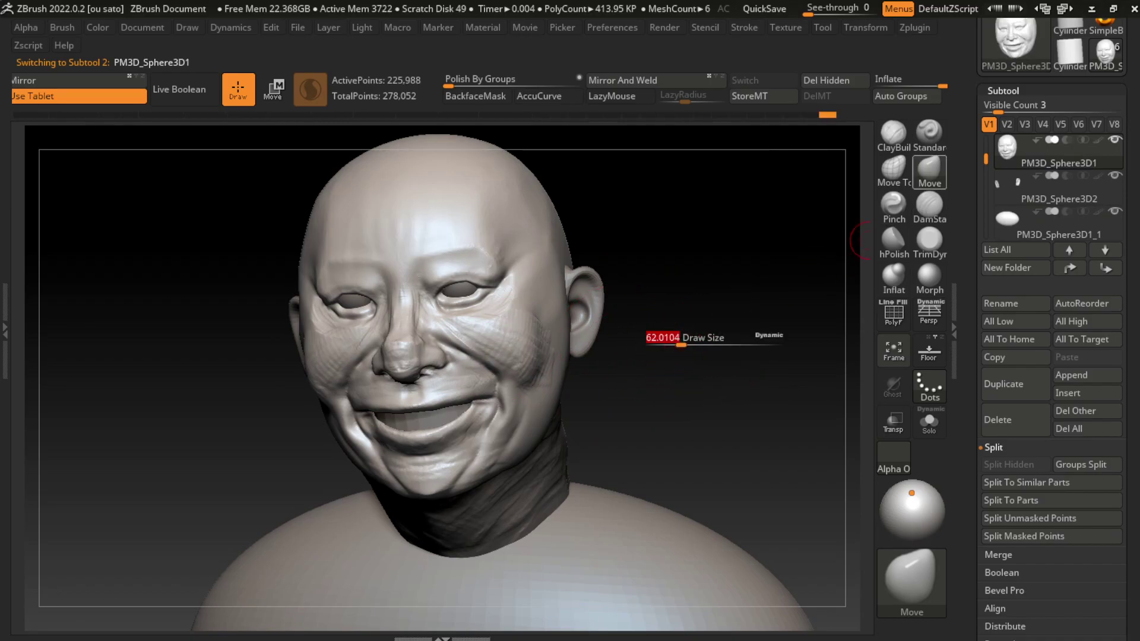
key(b)
key(d)
key(s)
drag(681, 345, 697, 345)
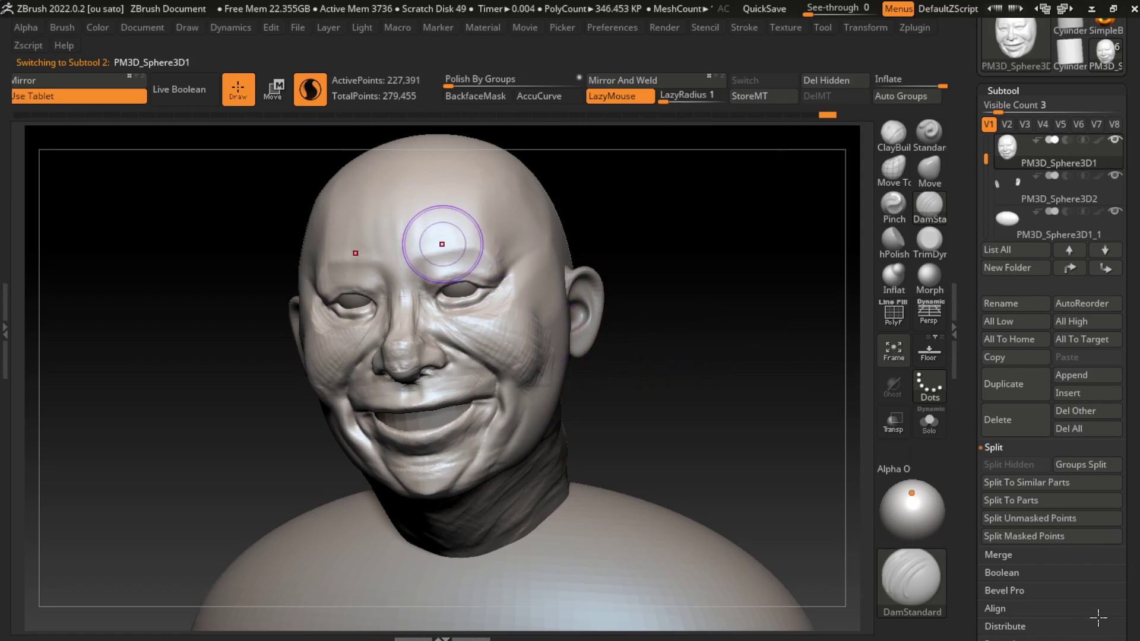
drag(438, 265, 419, 306)
mouse_move(443, 269)
mouse_down()
mouse_move(424, 287)
mouse_move(479, 229)
mouse_up()
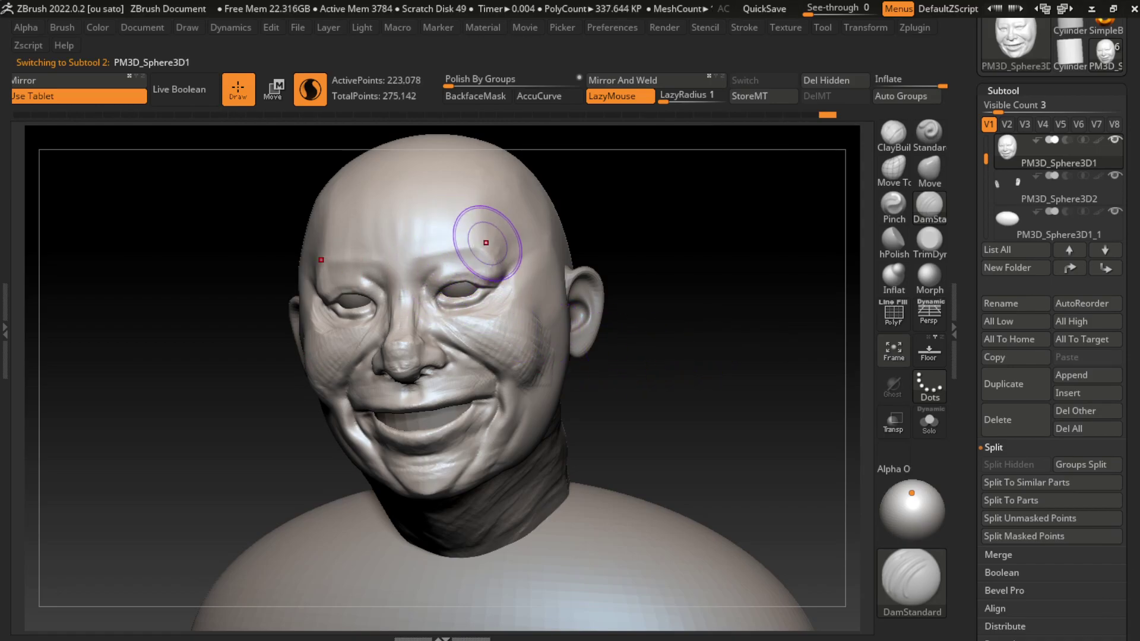
Step: Build up the brow near the right eye and carve a crease along the inner eye
click(894, 134)
key(s)
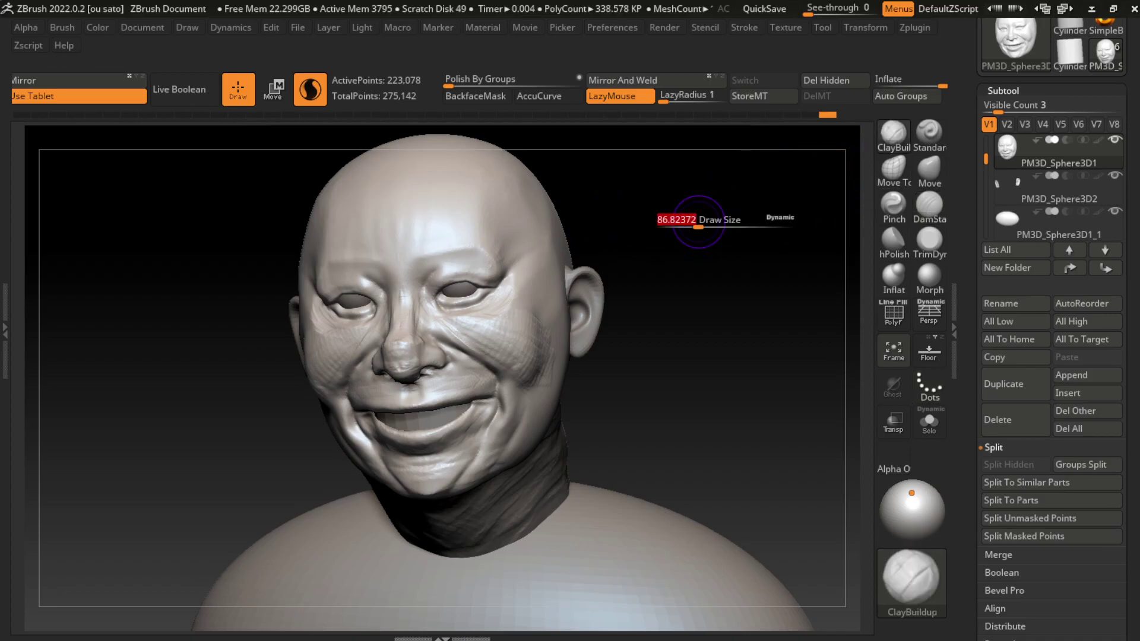
mouse_move(416, 261)
mouse_down()
mouse_move(453, 289)
mouse_move(475, 279)
mouse_up()
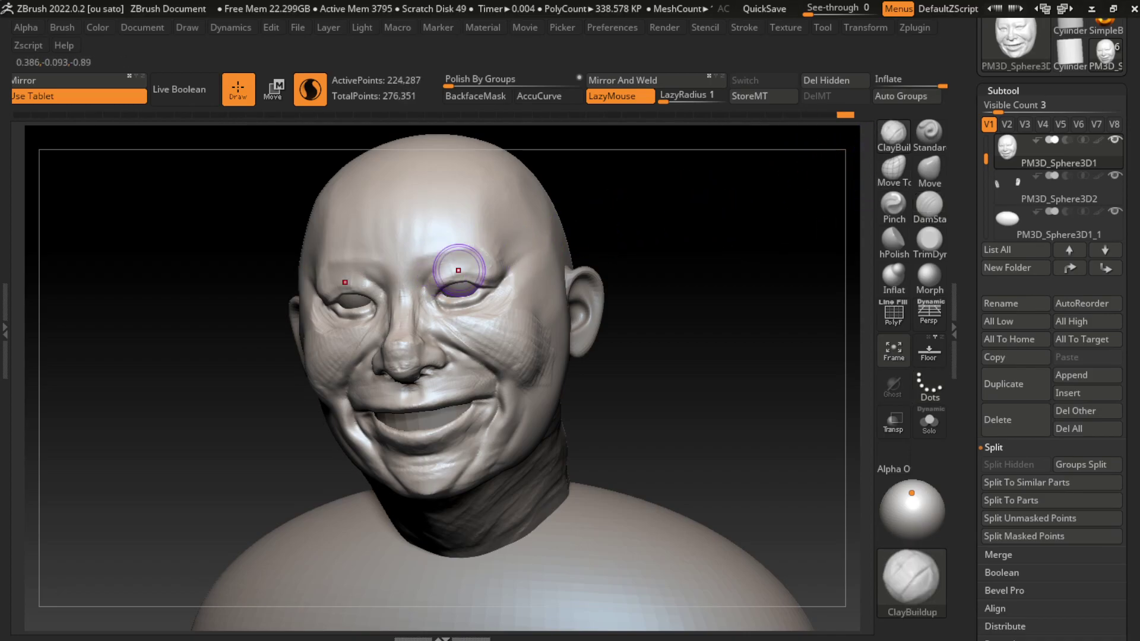
click(929, 204)
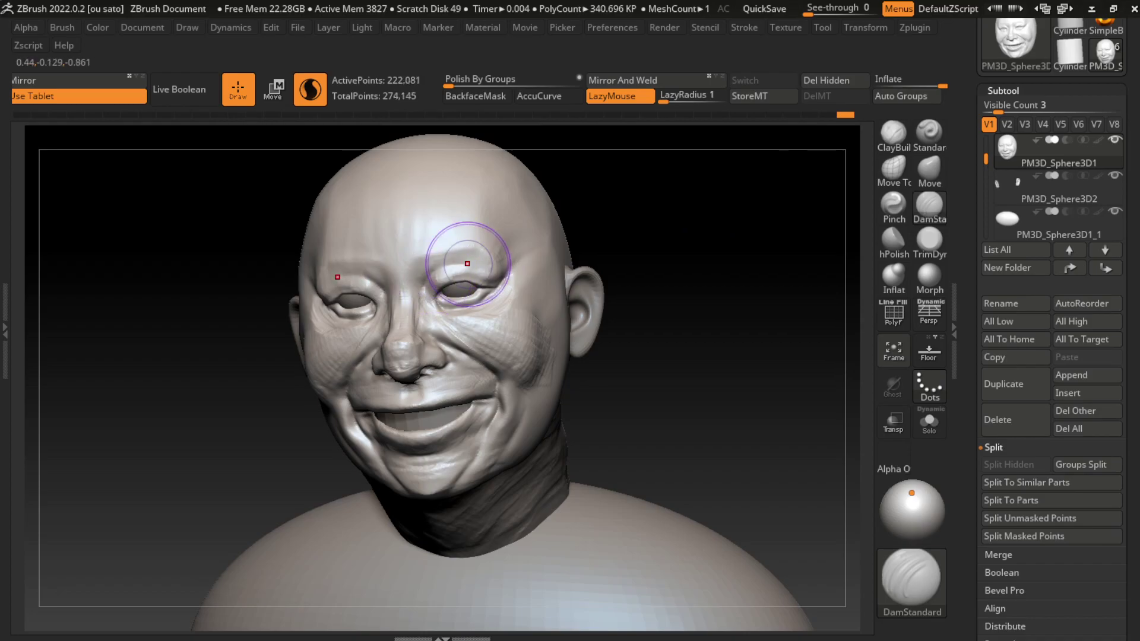
drag(389, 297, 374, 356)
Step: Reshape the upper lip line with ClayBuildup and carve a small line at the inner eye corner
click(893, 132)
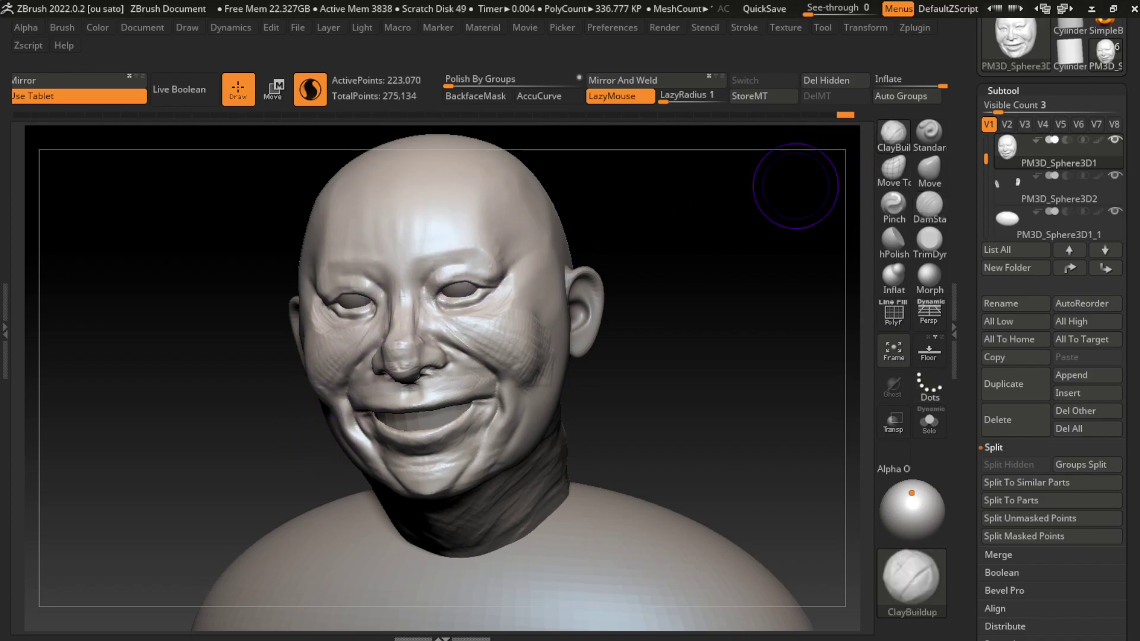
key(s)
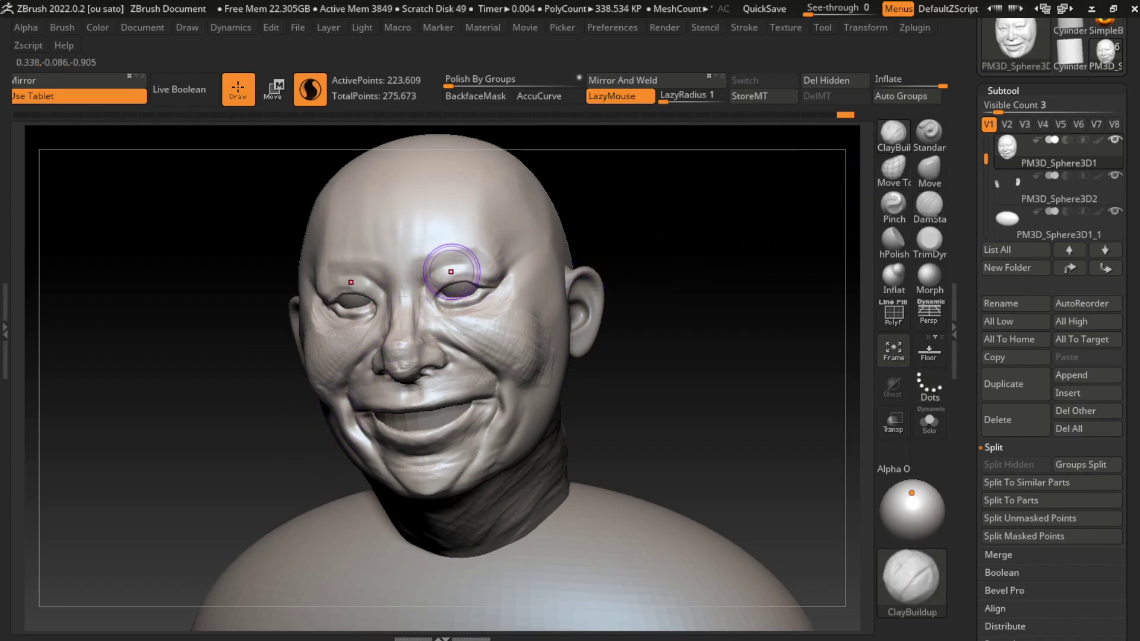
drag(467, 413, 378, 422)
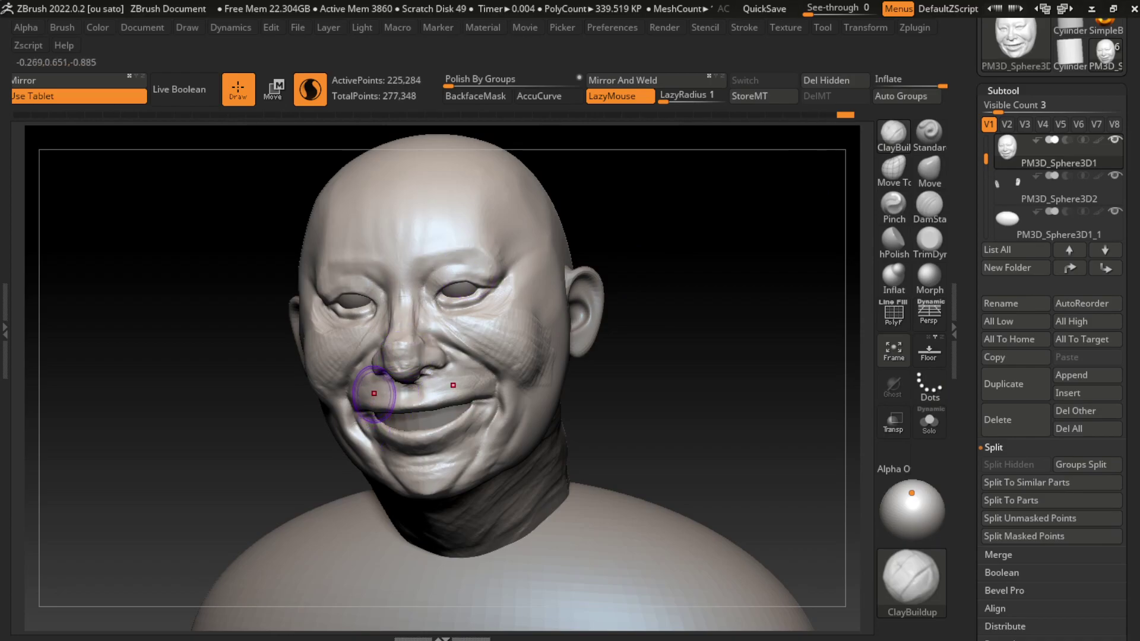
click(929, 204)
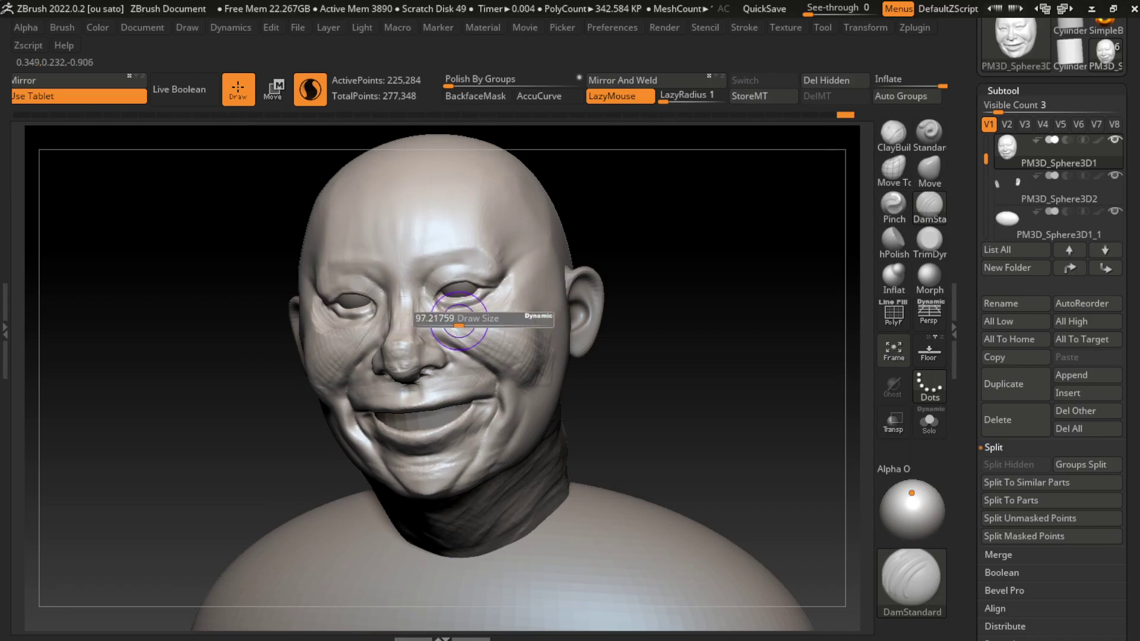
drag(434, 290, 431, 288)
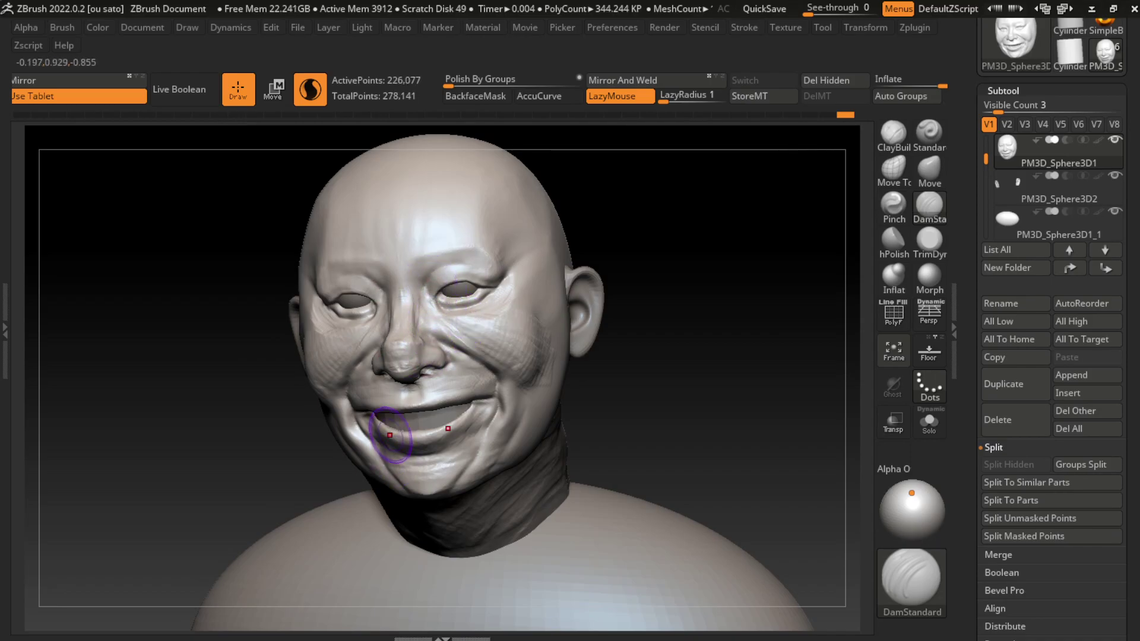
Step: Build up the brow and mouth corner with clay and reshape the nose bridge
click(893, 132)
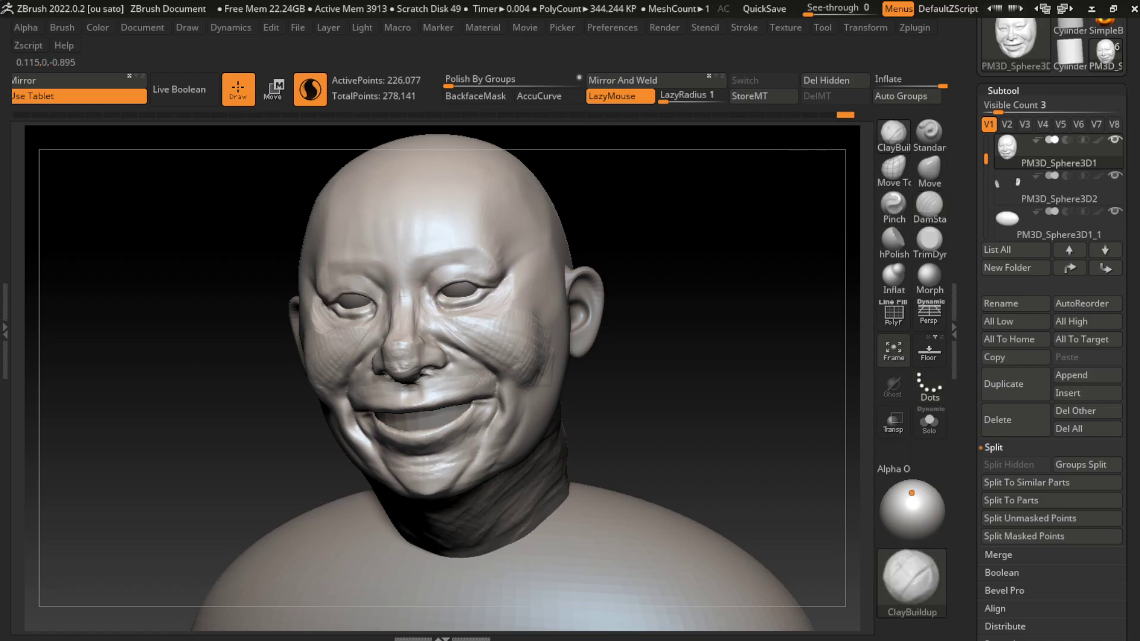
drag(427, 264, 440, 262)
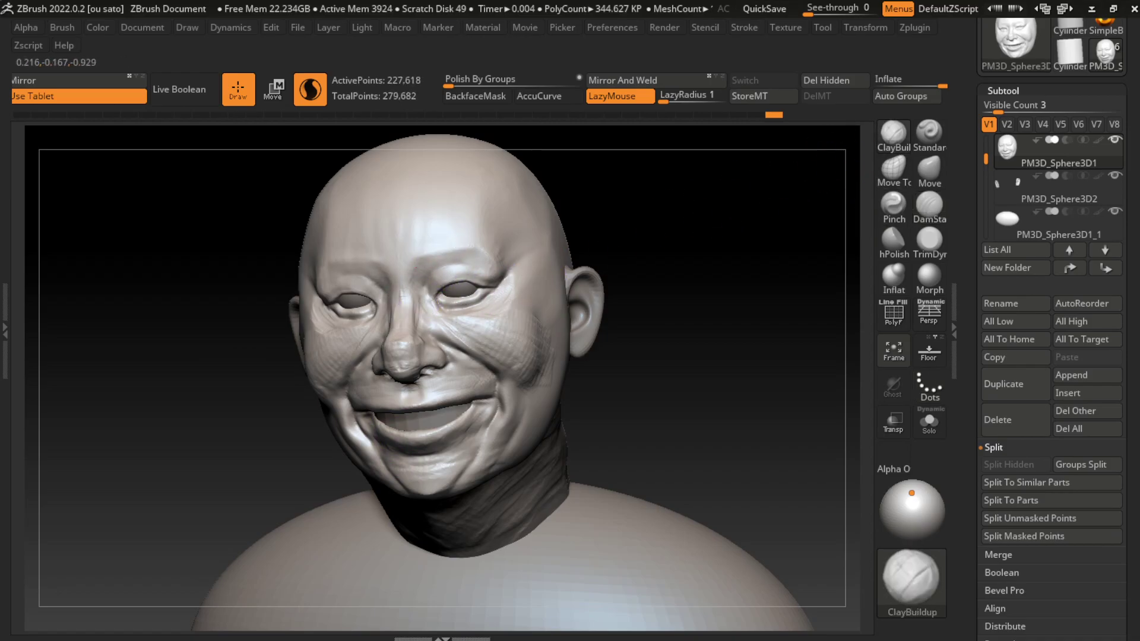
drag(416, 422, 383, 388)
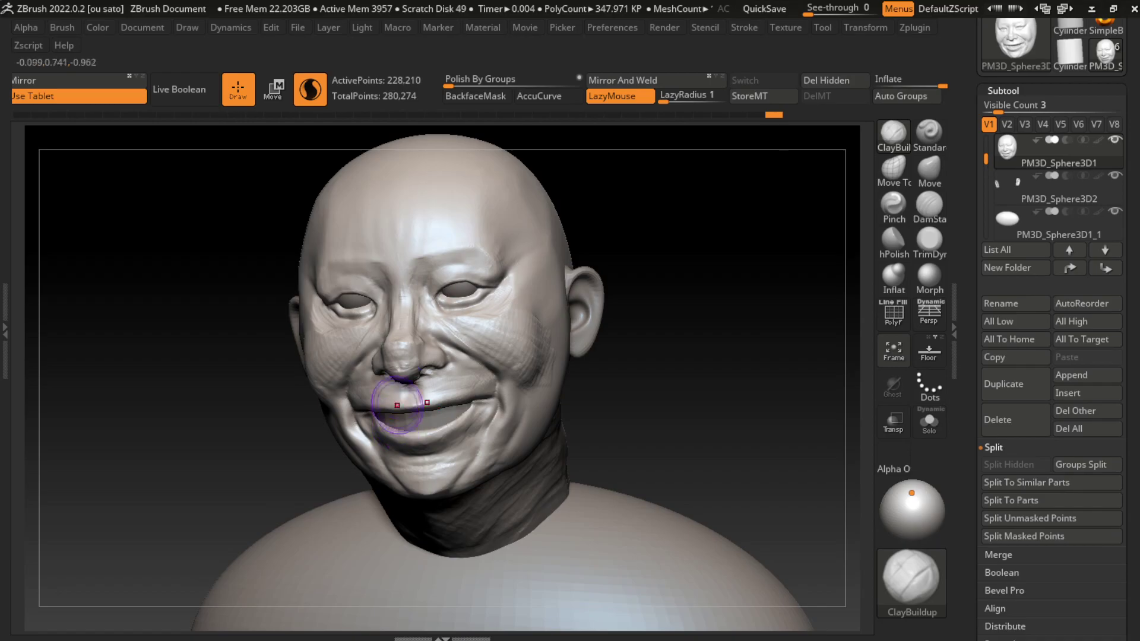
drag(416, 309, 424, 314)
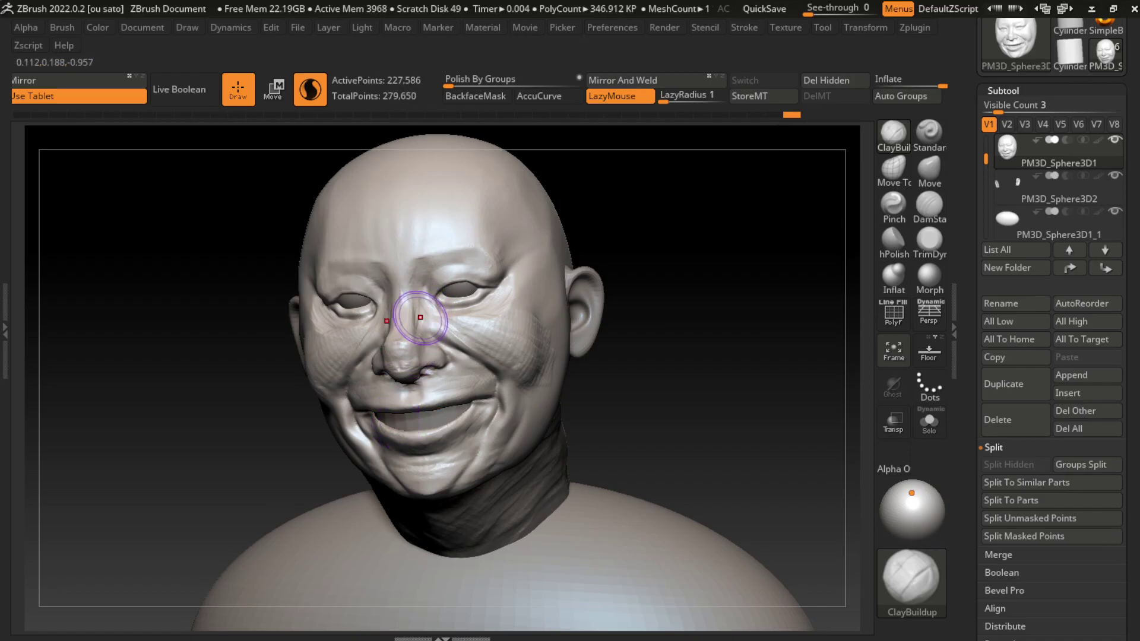
mouse_move(444, 404)
mouse_down()
mouse_move(412, 289)
mouse_move(396, 336)
mouse_up()
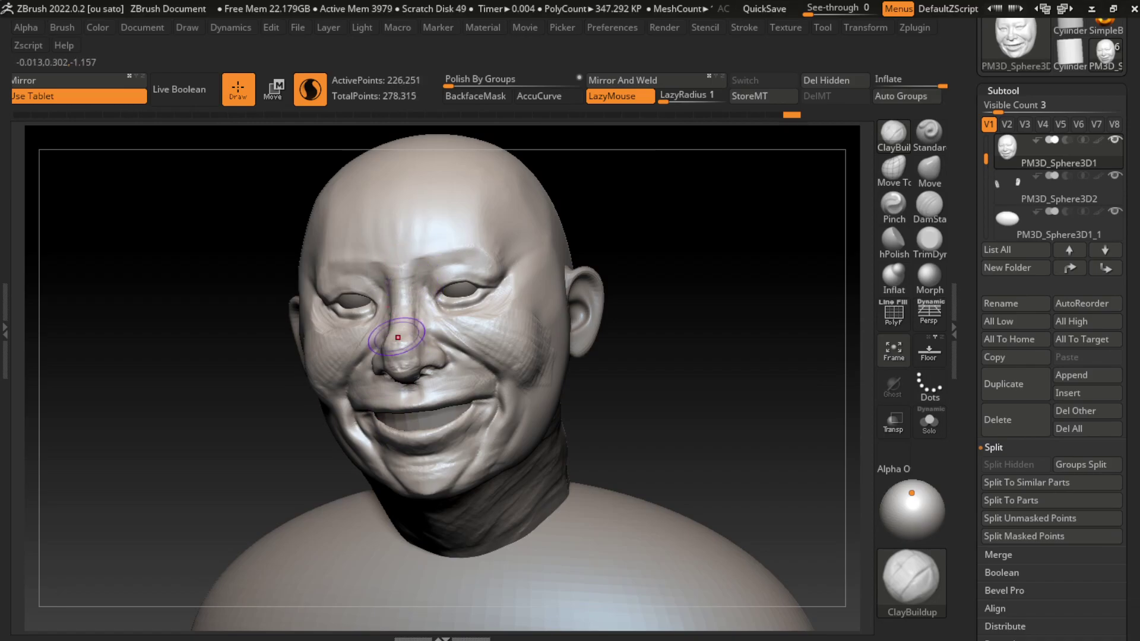
Step: Raise and build up the nose bridge between the eyes
click(929, 133)
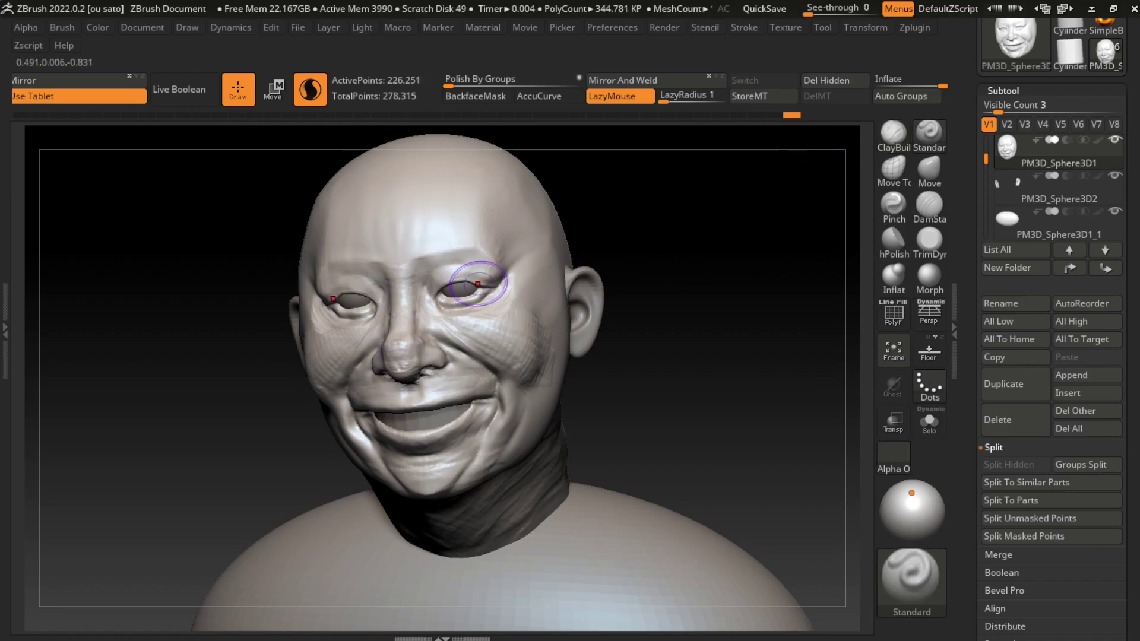
drag(410, 294, 390, 295)
click(400, 294)
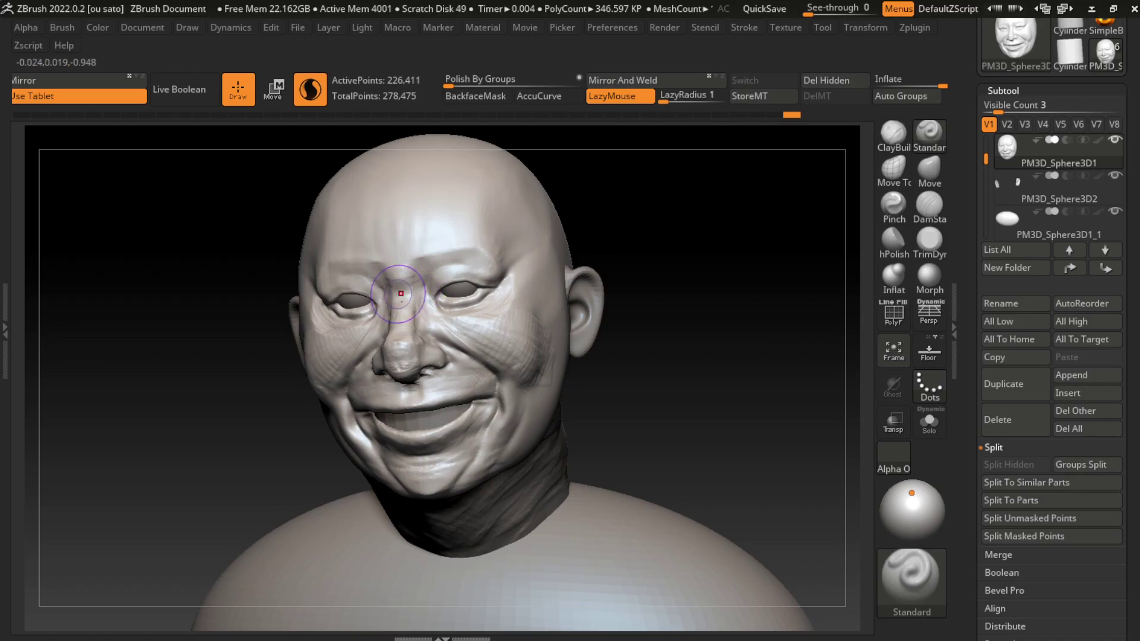
click(892, 134)
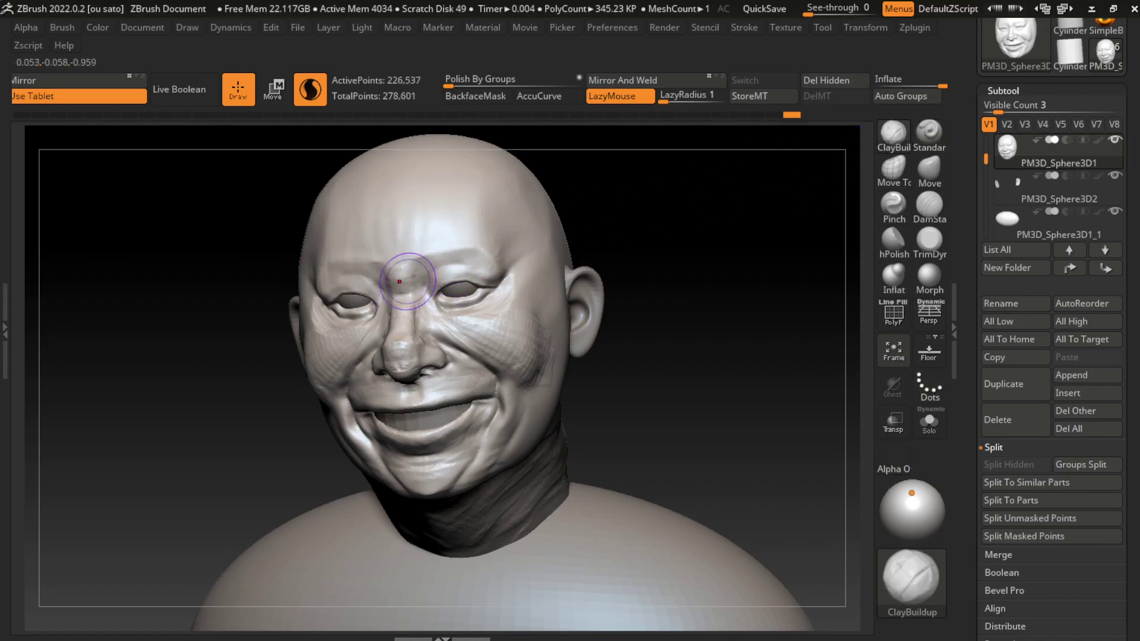
mouse_move(399, 282)
mouse_down()
mouse_move(401, 294)
mouse_move(463, 320)
mouse_up()
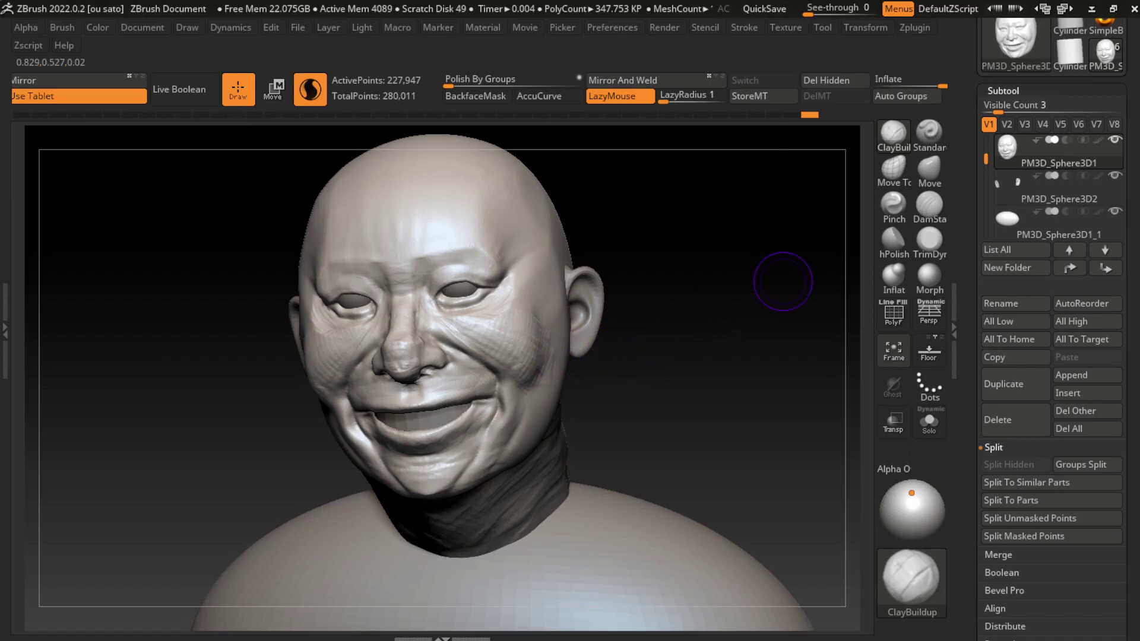
Step: Build up the cheek beside the nose and reshape the left cheek under the eye
click(929, 134)
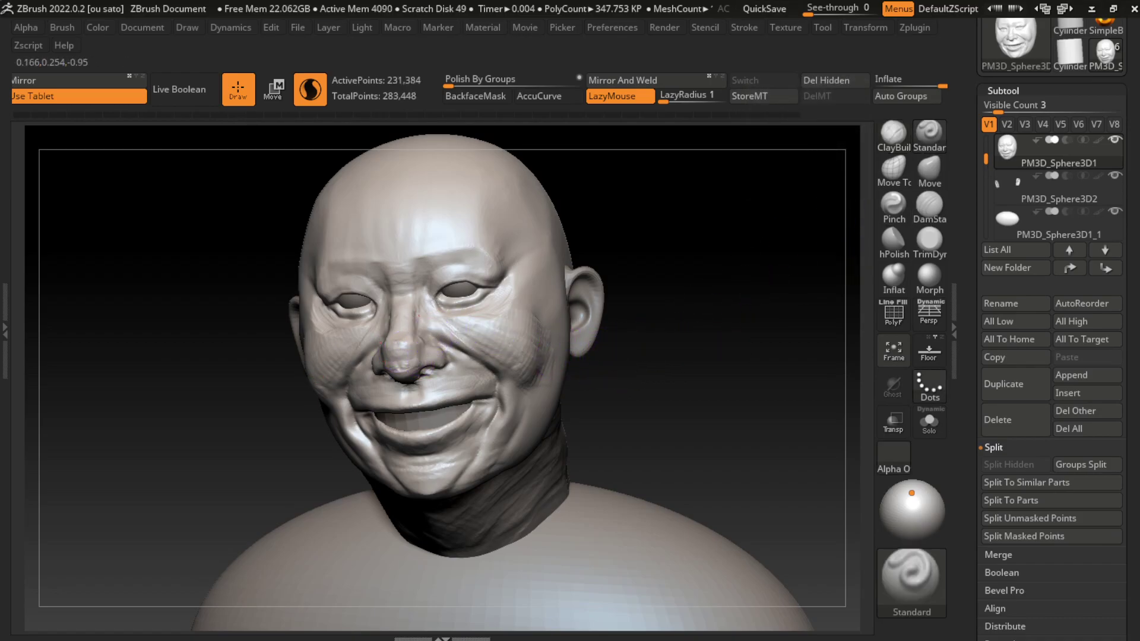
drag(460, 332, 456, 339)
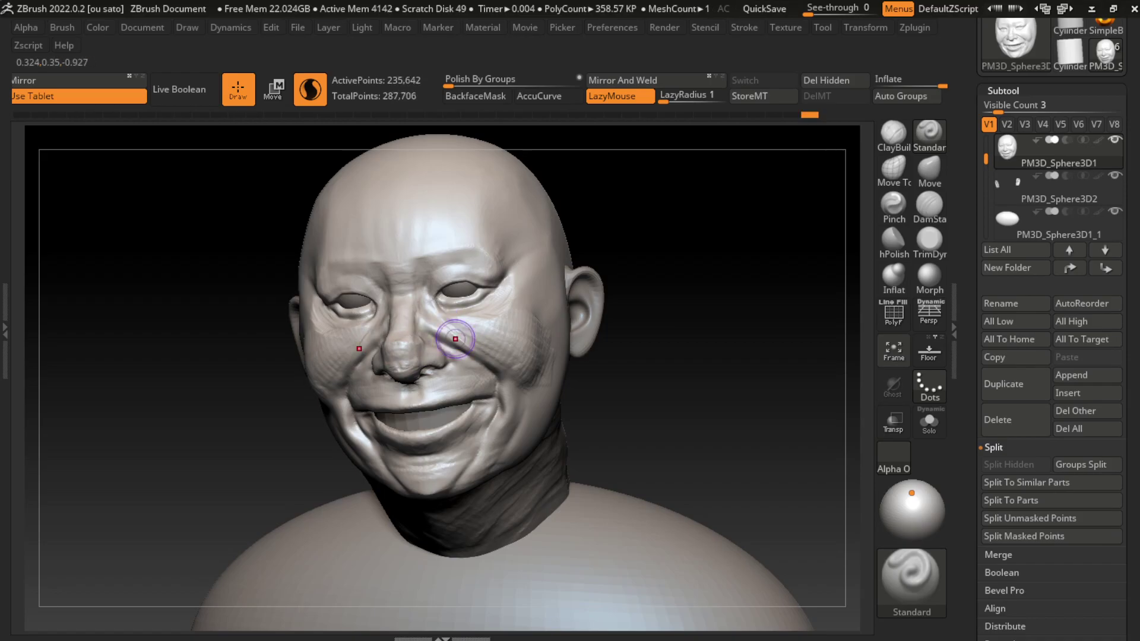
click(893, 133)
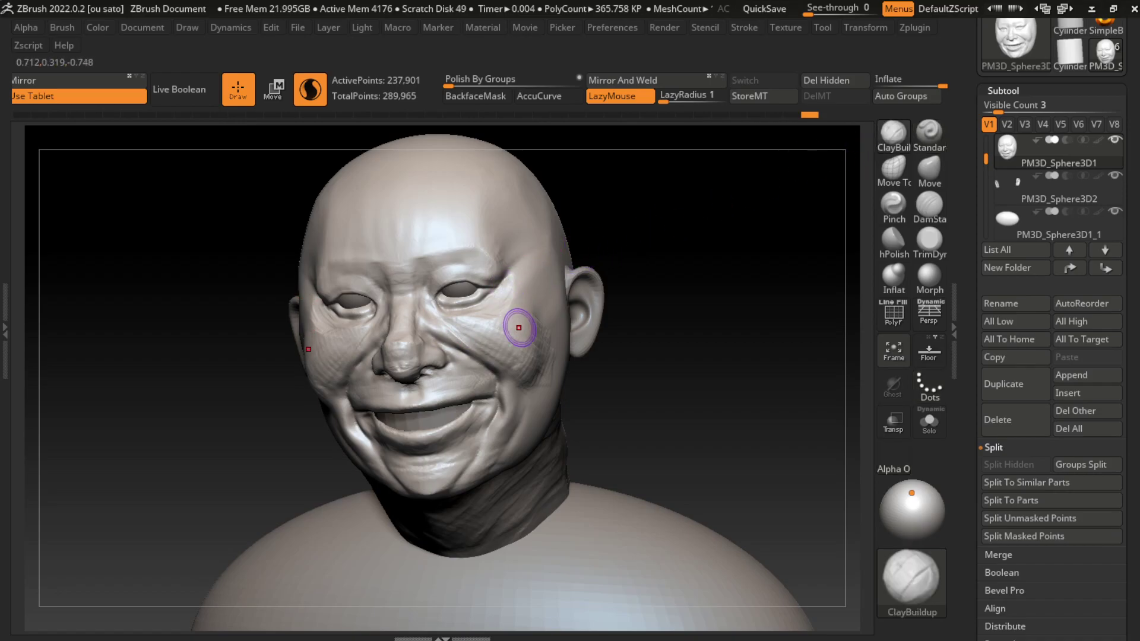
mouse_move(436, 331)
mouse_down()
mouse_move(552, 368)
mouse_move(525, 332)
mouse_move(475, 368)
mouse_move(439, 363)
mouse_up()
drag(335, 334, 386, 353)
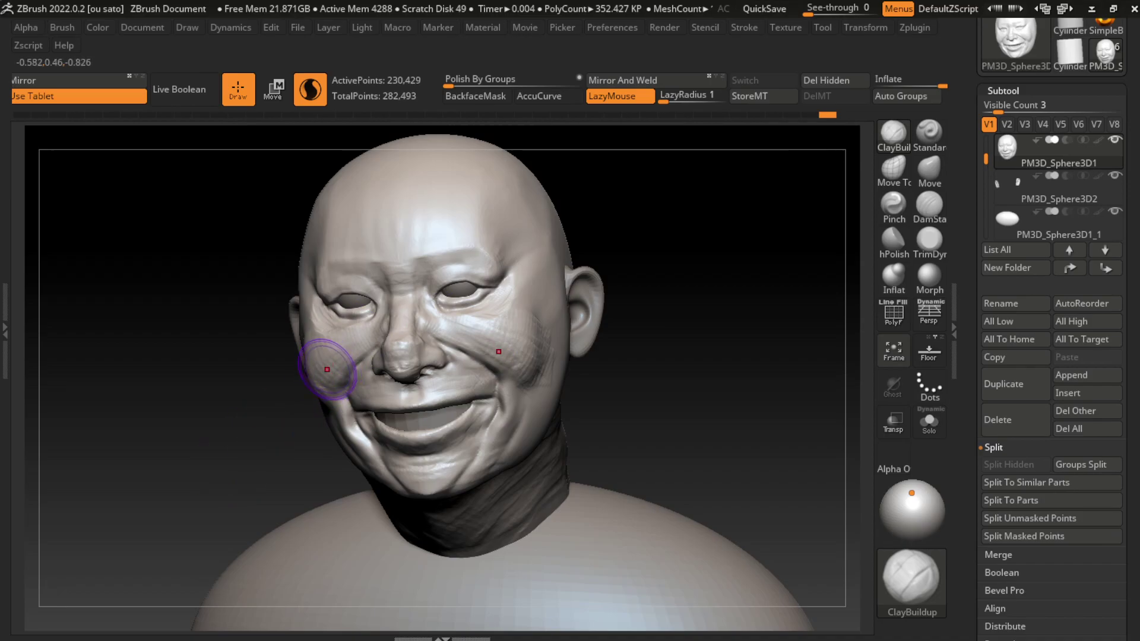
drag(327, 369, 362, 374)
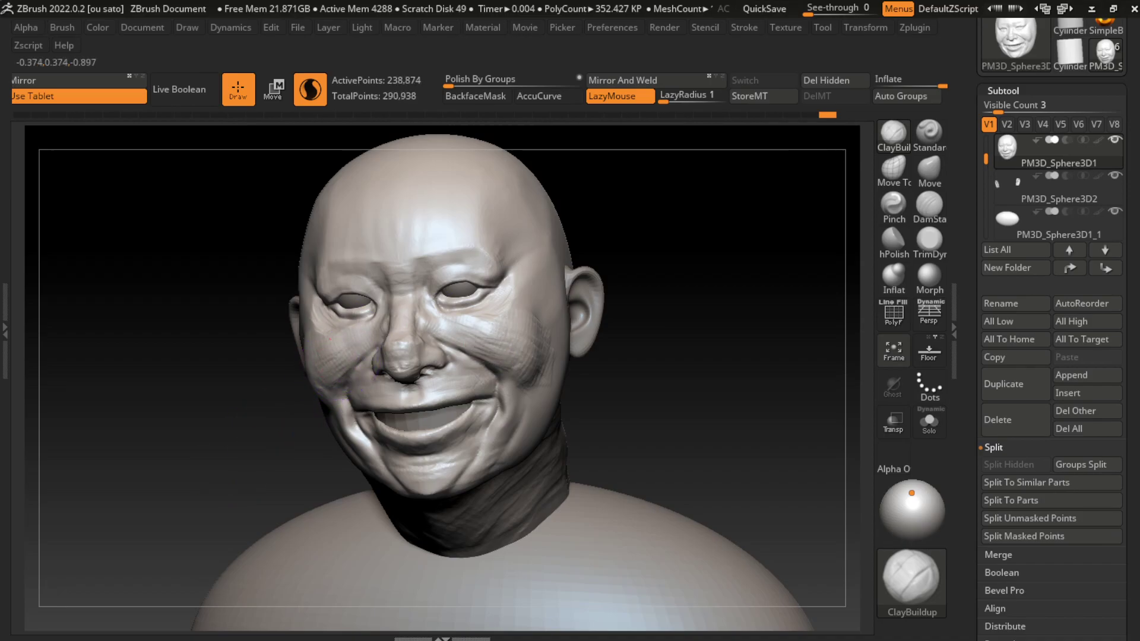
Step: Add clay strokes to the right cheek and build up the eyelid around the right eye
drag(526, 333, 469, 374)
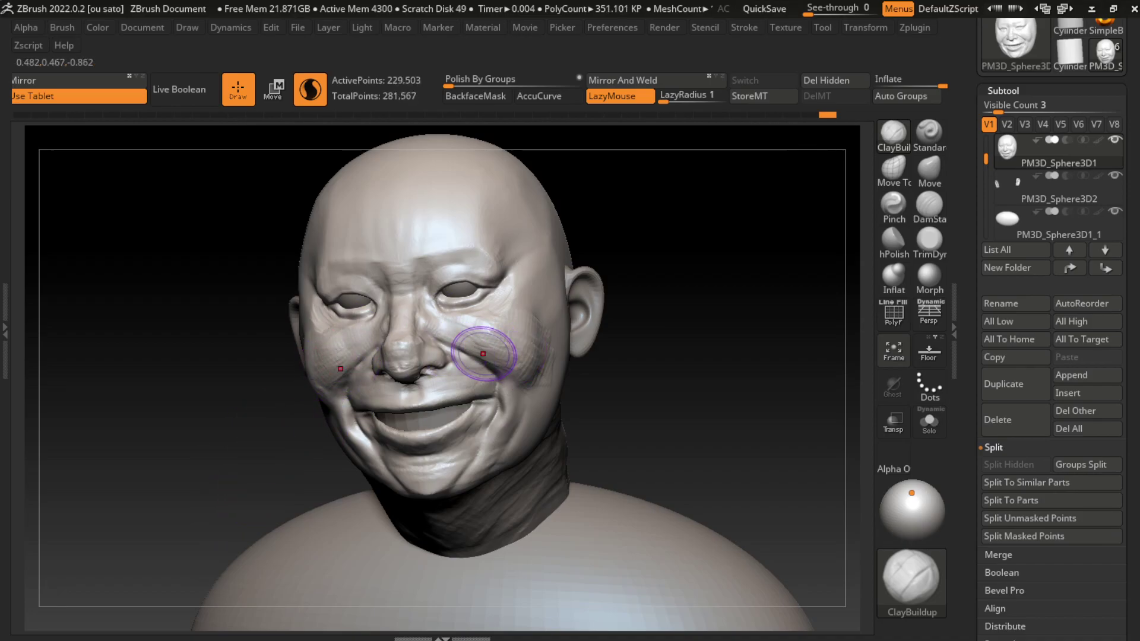
mouse_move(531, 297)
mouse_down()
mouse_move(498, 345)
mouse_move(512, 336)
mouse_move(497, 320)
mouse_move(485, 326)
mouse_up()
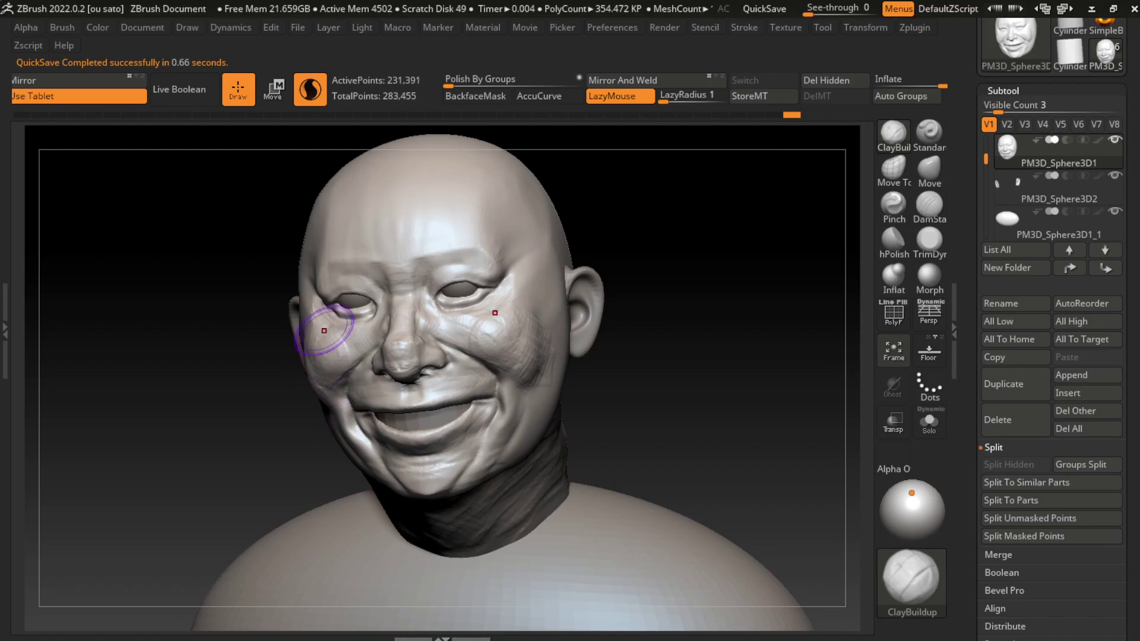
drag(324, 331, 325, 279)
drag(325, 320, 336, 274)
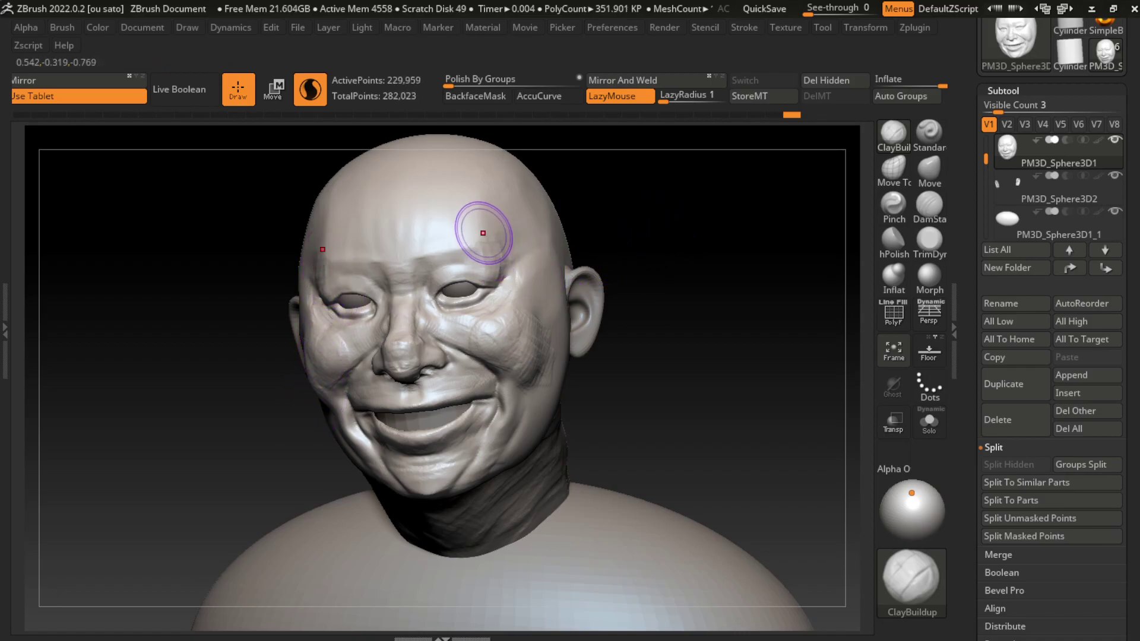
Step: Stroke detail onto the forehead, then cycle through Move, TrimDynamic and DamStandard brushes
drag(432, 199, 517, 172)
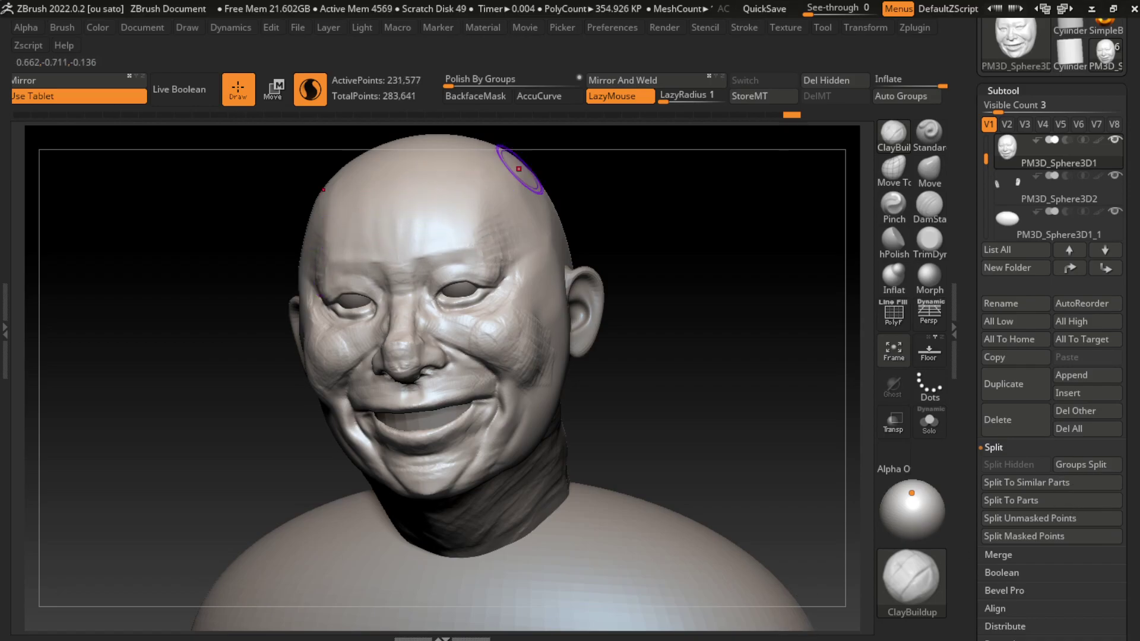
click(929, 172)
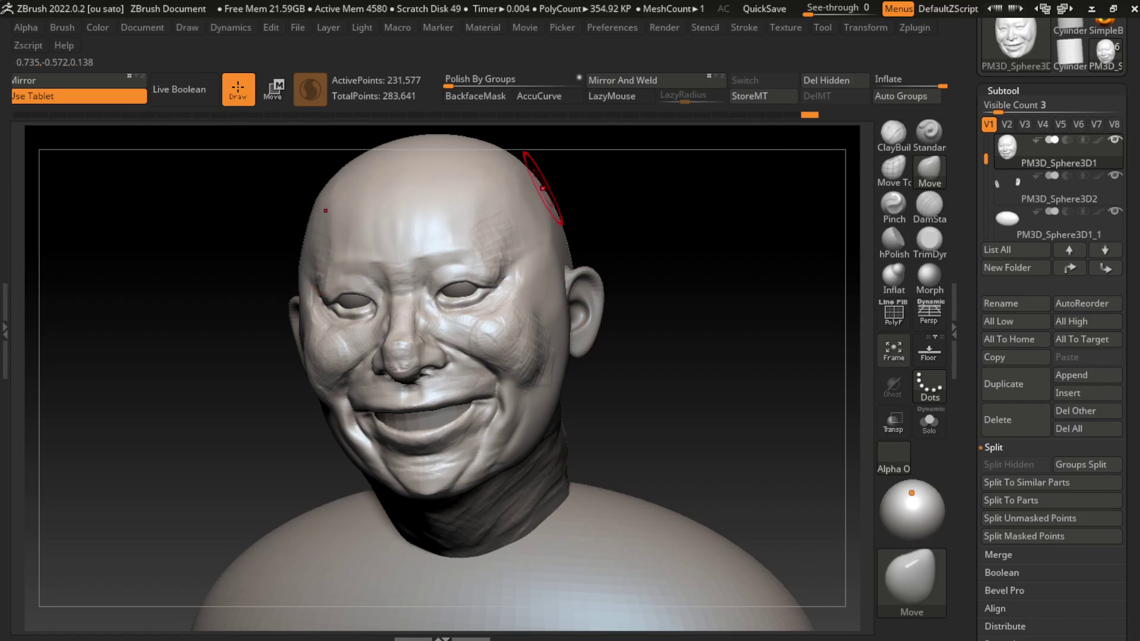
key(s)
click(929, 239)
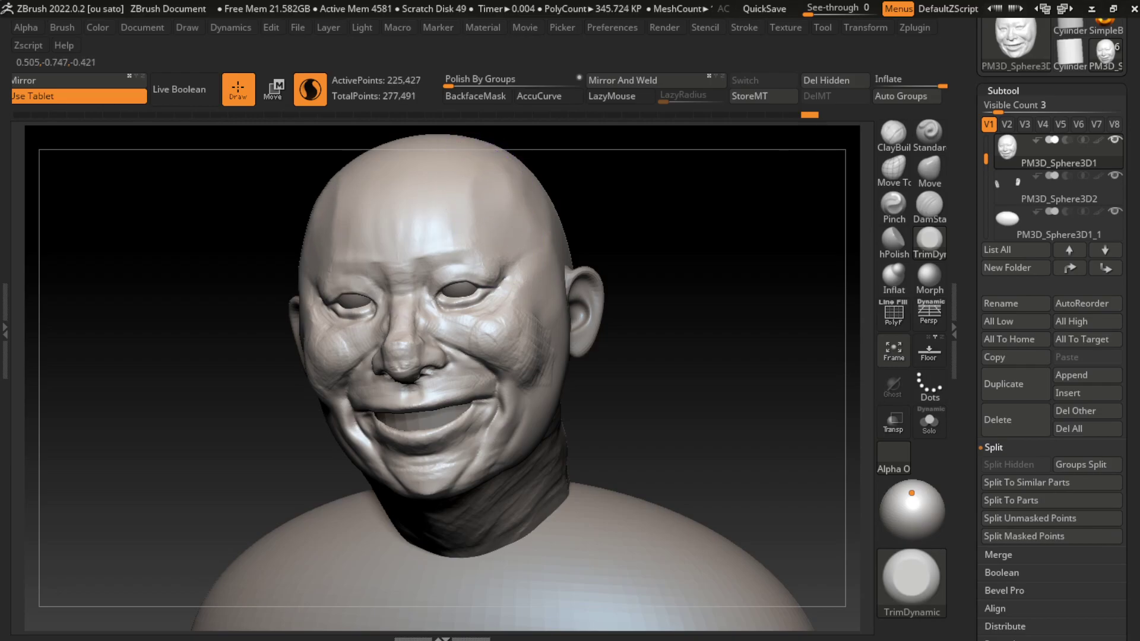
click(929, 205)
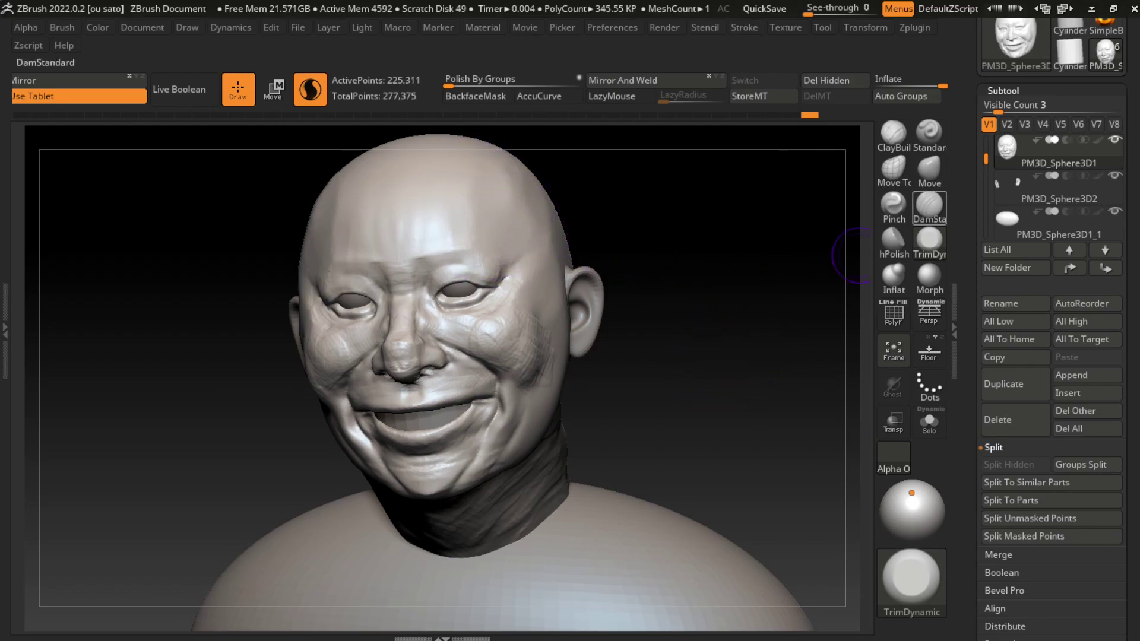
key(b)
key(m)
key(v)
key(s)
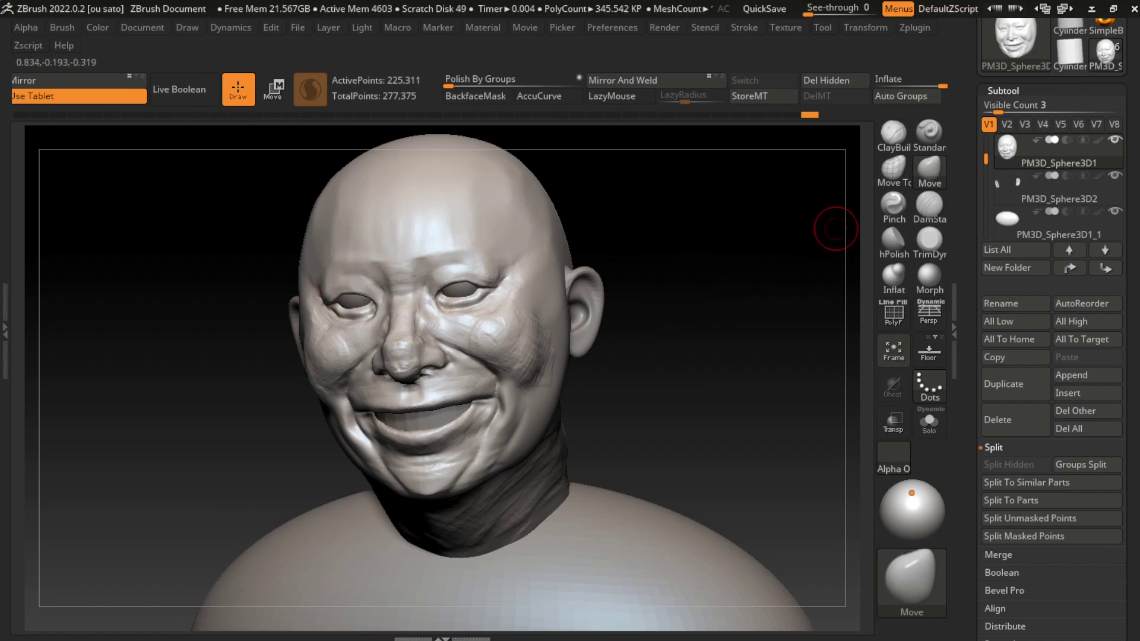
Step: With an enlarged ClayBuildup brush, build up clay on the cheek and right temple
key(b)
key(c)
key(b)
key(l)
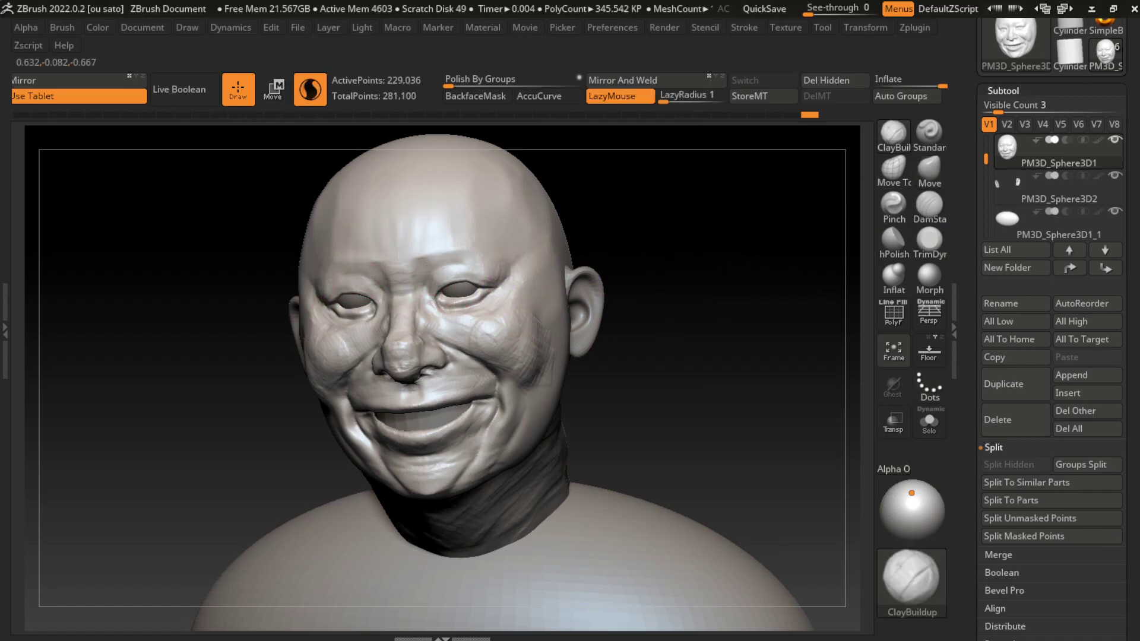
key(ctrl+z)
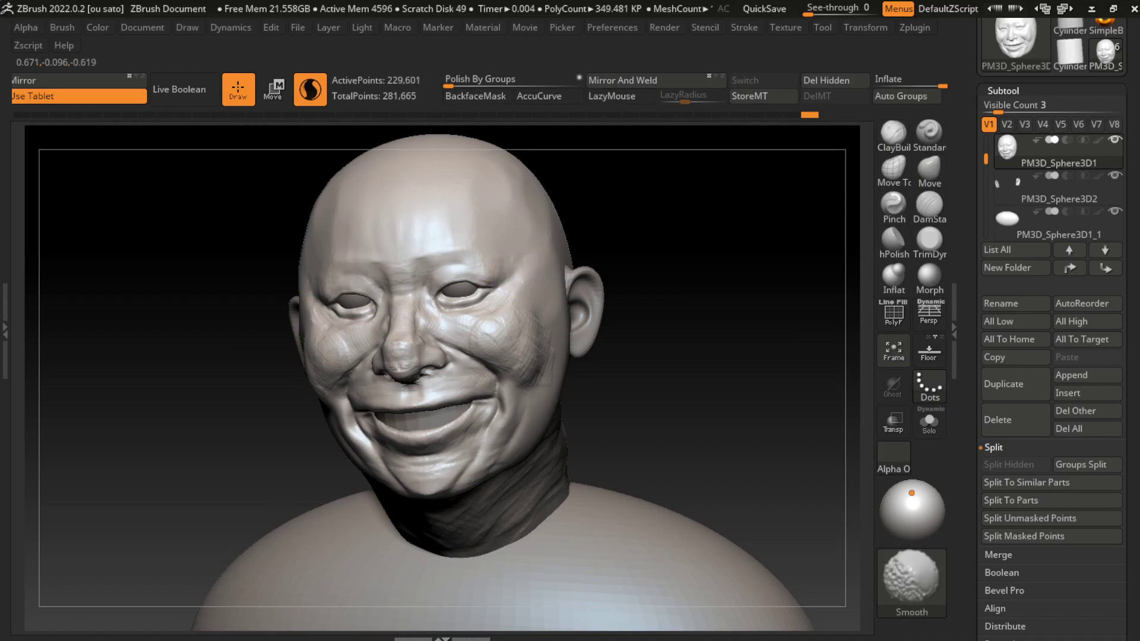
key(s)
drag(670, 291, 691, 291)
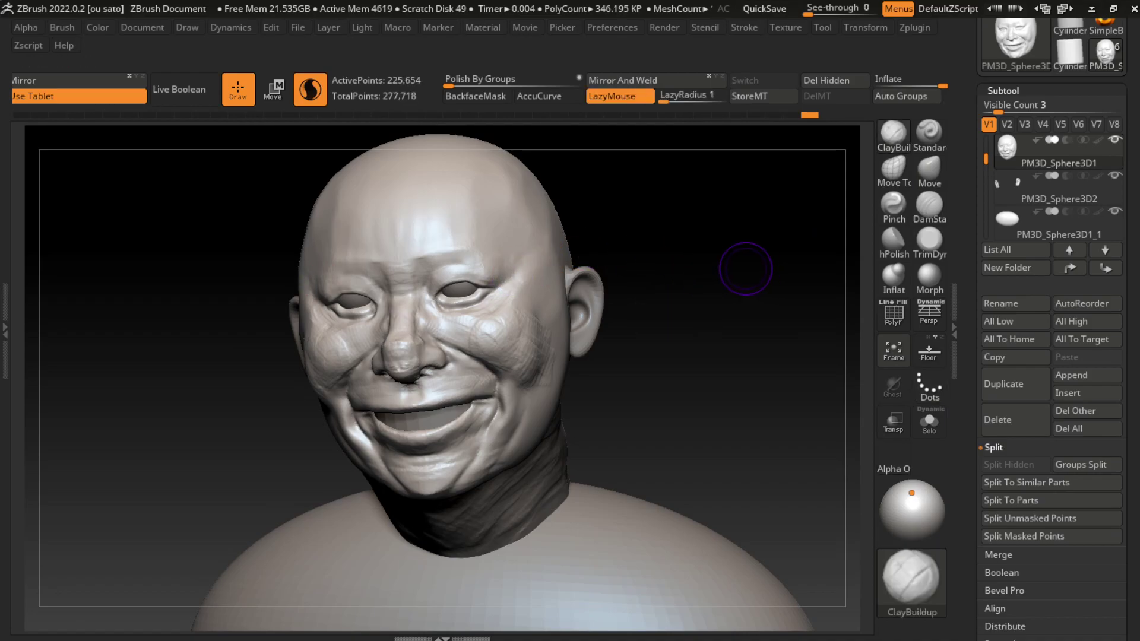
drag(570, 300, 542, 329)
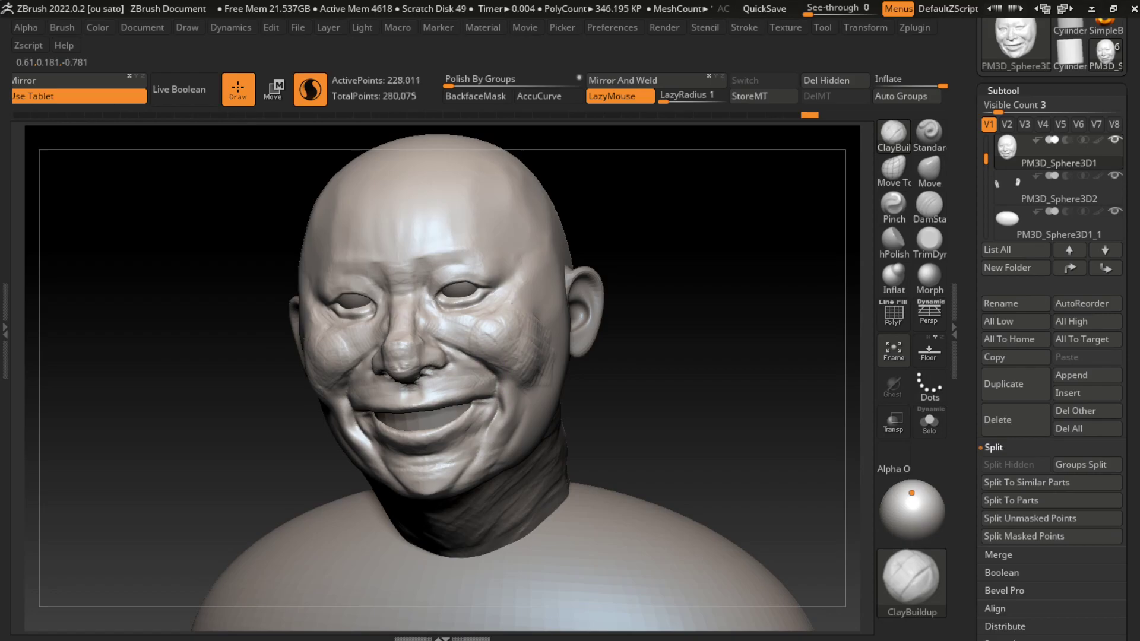
drag(514, 291, 538, 276)
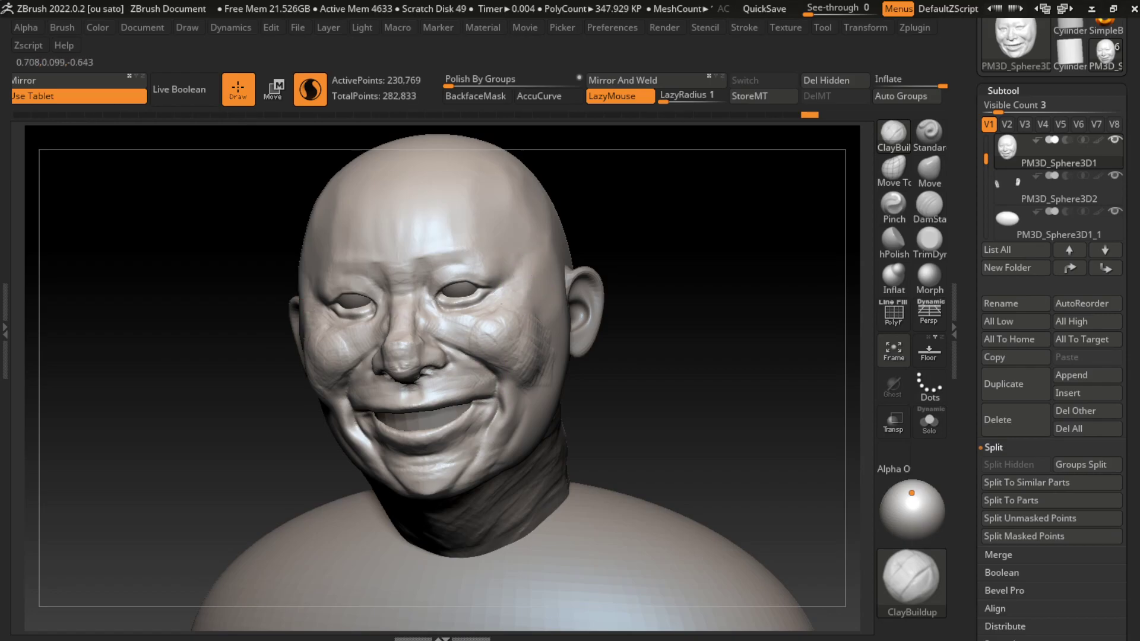
Step: Shrink the brush and carve a crease along the upper eyelid with DamStandard
key(s)
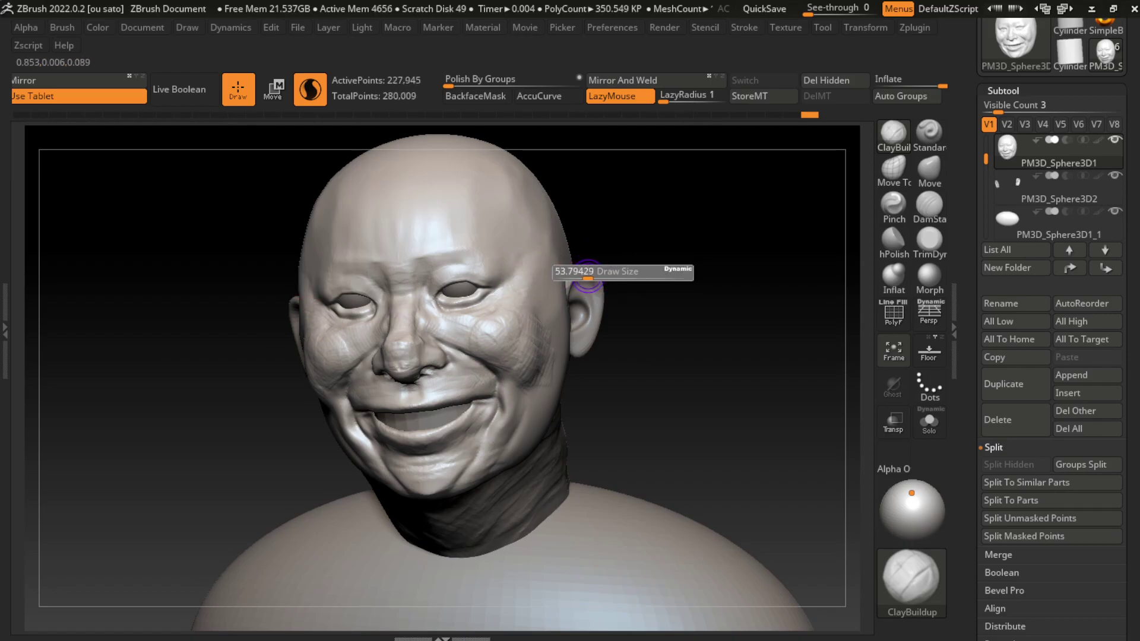
mouse_move(579, 266)
mouse_down()
mouse_move(547, 283)
mouse_move(477, 268)
mouse_move(673, 261)
mouse_up()
key(b)
key(d)
key(s)
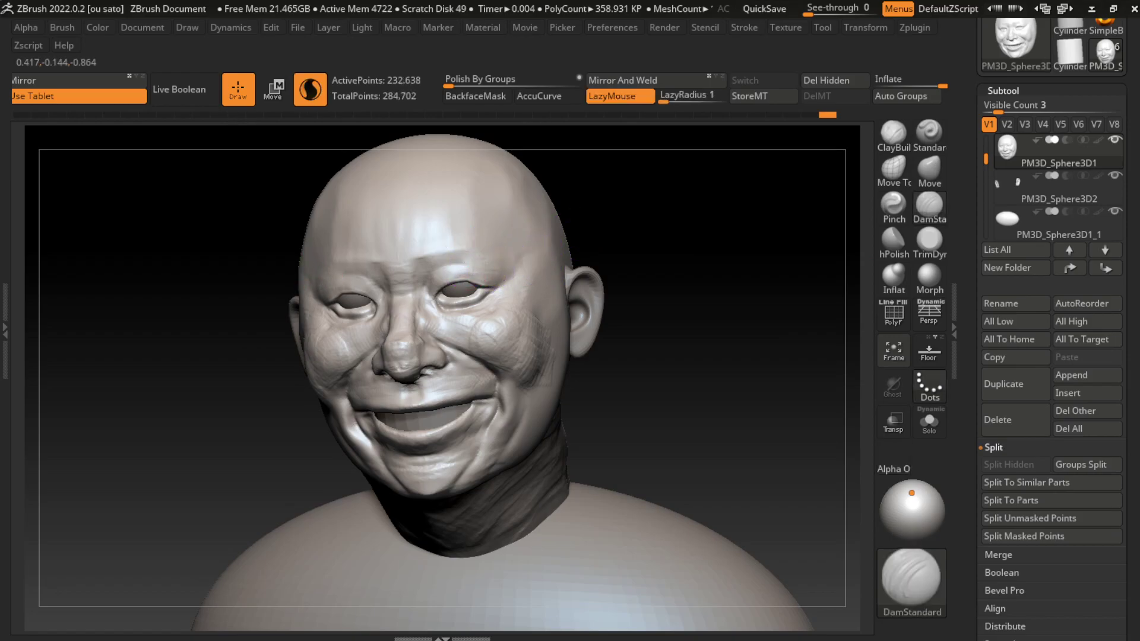
drag(489, 266, 474, 265)
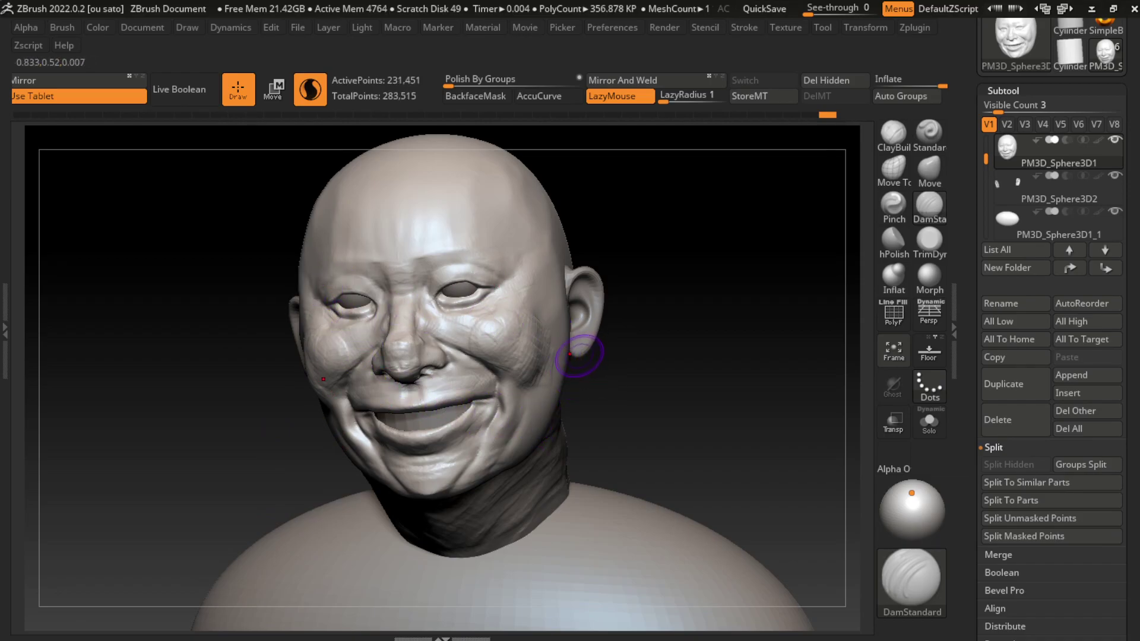
key(b)
key(m)
key(v)
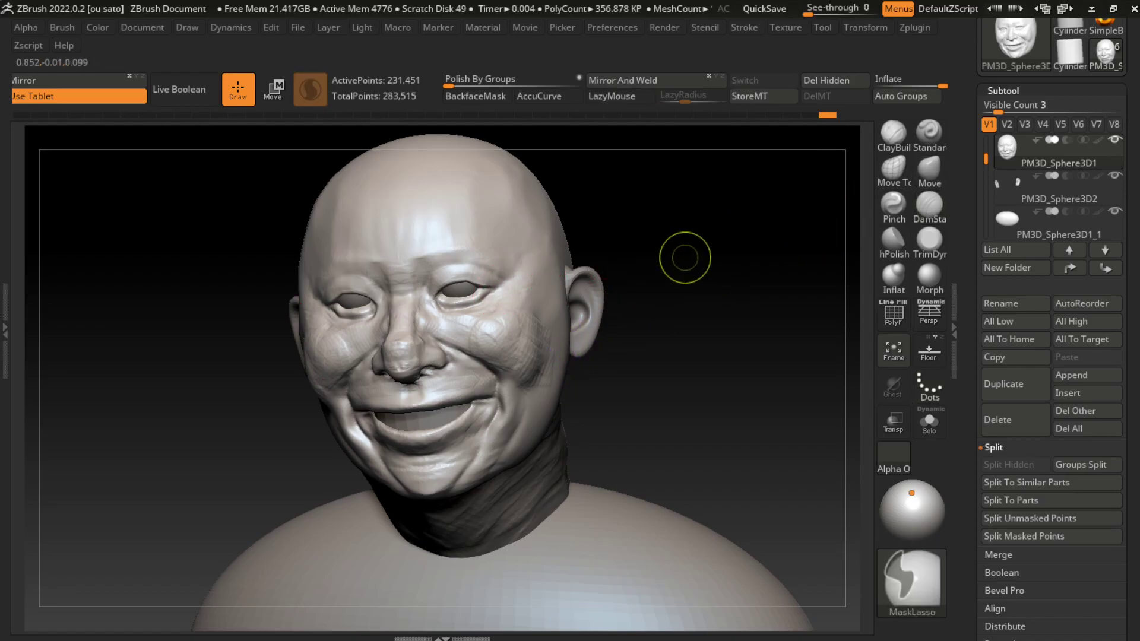
Step: Select the eyeballs subtool, isolate it with Solo and step down one subdivision level
drag(681, 260, 570, 276)
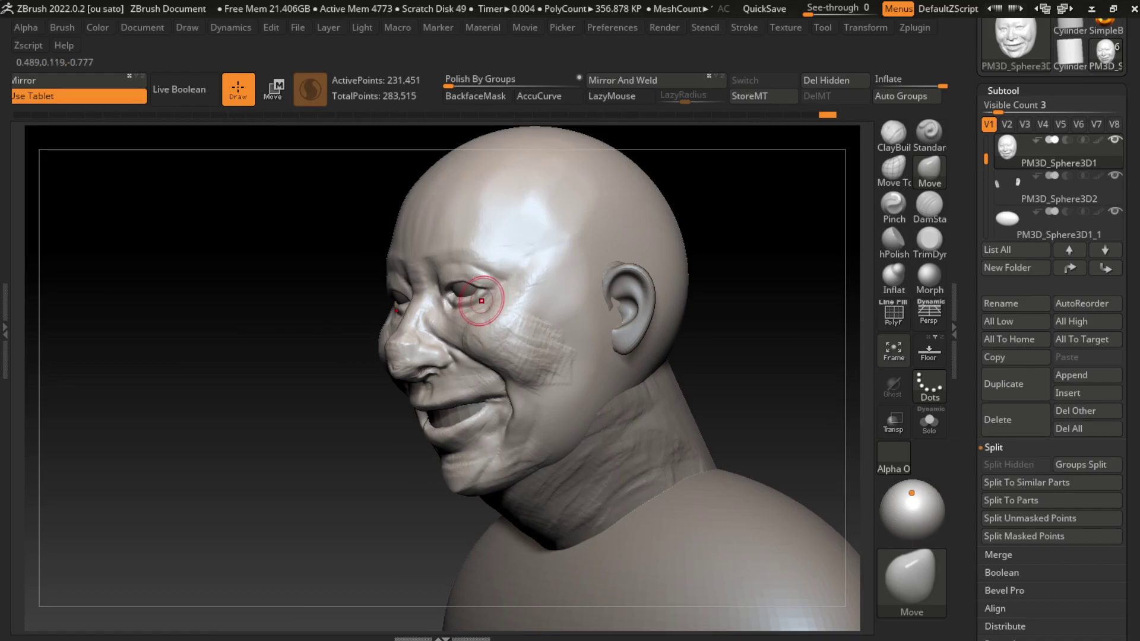
right_drag(480, 300, 522, 331)
alt+click(475, 305)
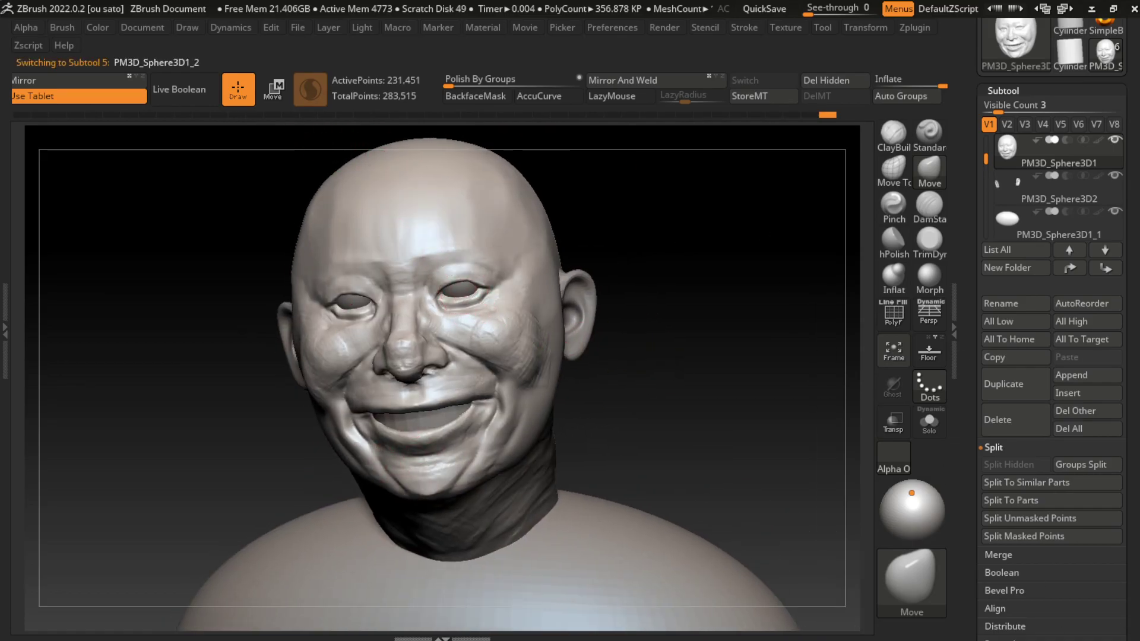
key(shift+alt+s)
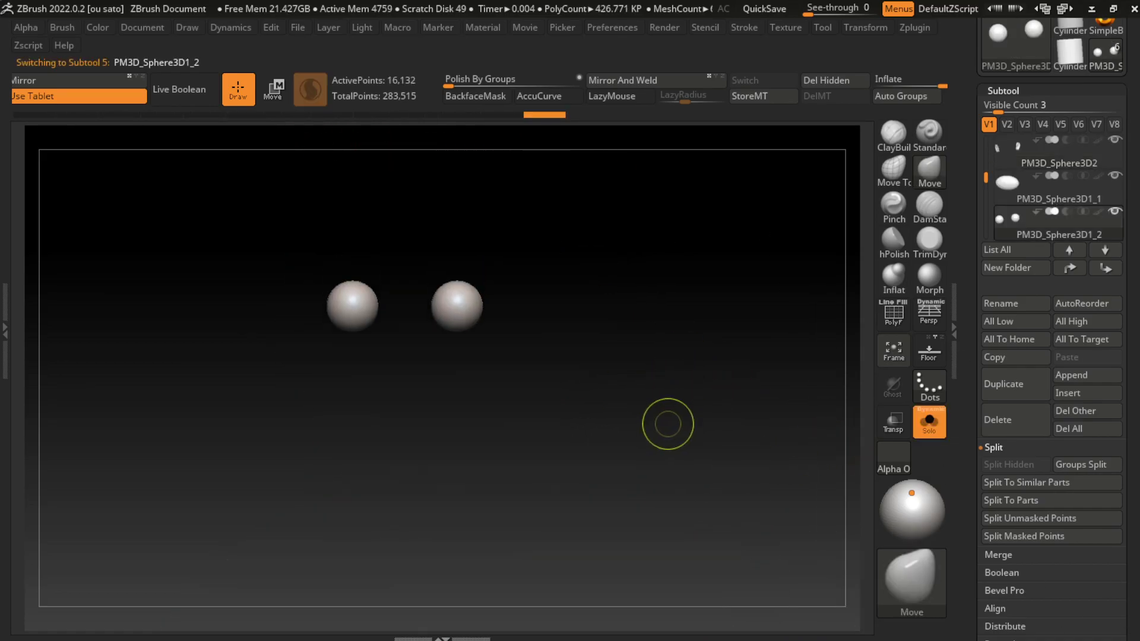
key(f)
key(shift+d)
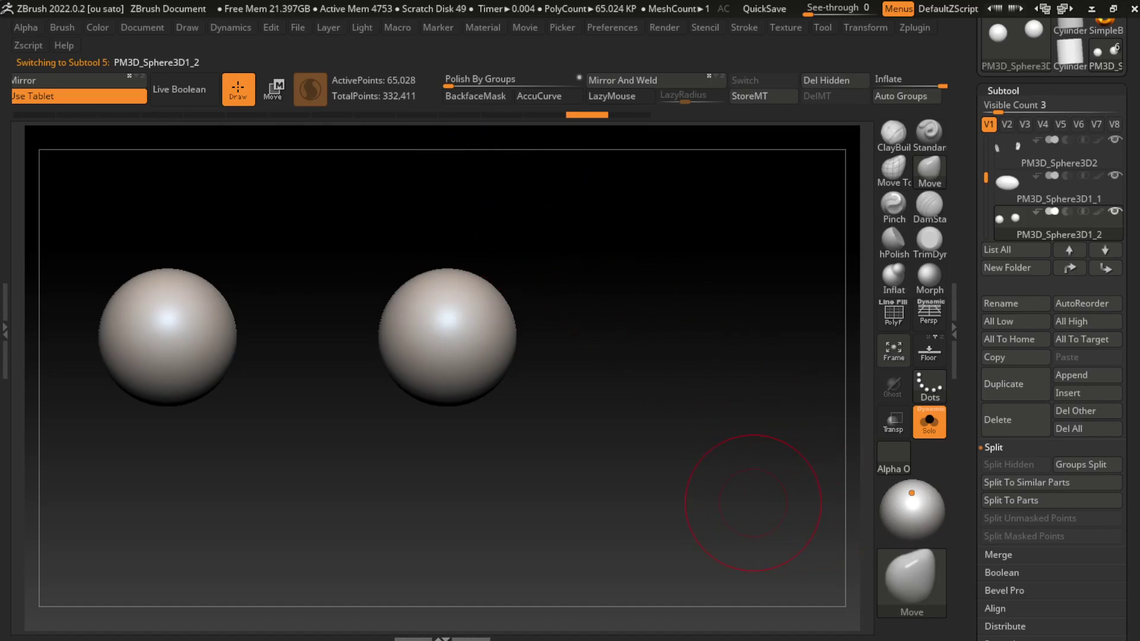
Step: Pick the Move brush and turn the isolated eyeballs to a straight front view
click(890, 585)
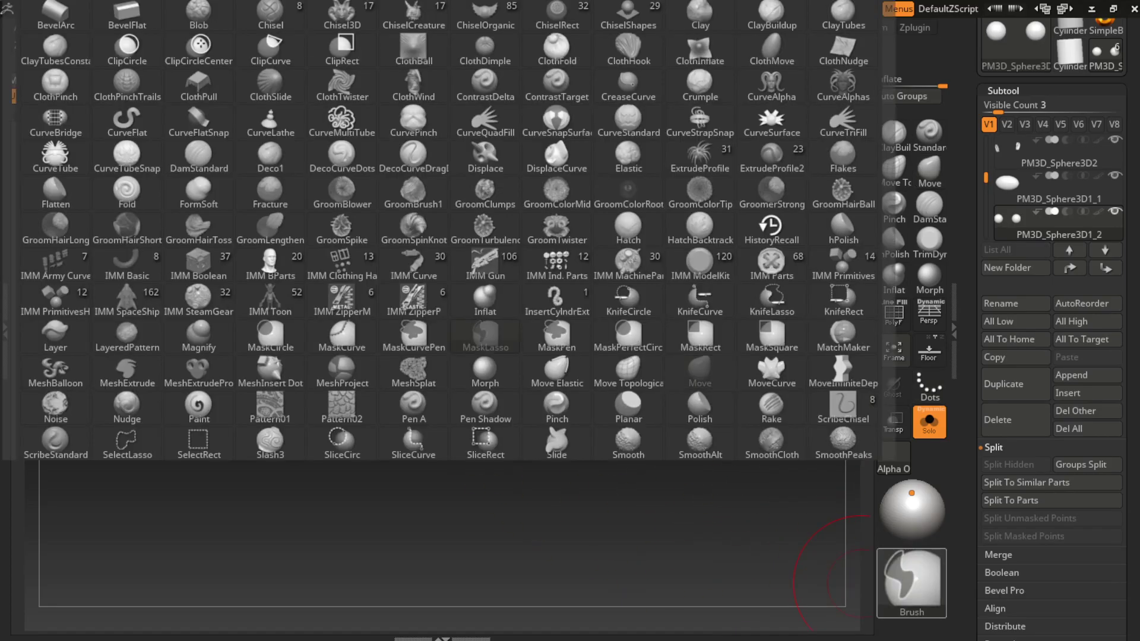
key(b)
key(m)
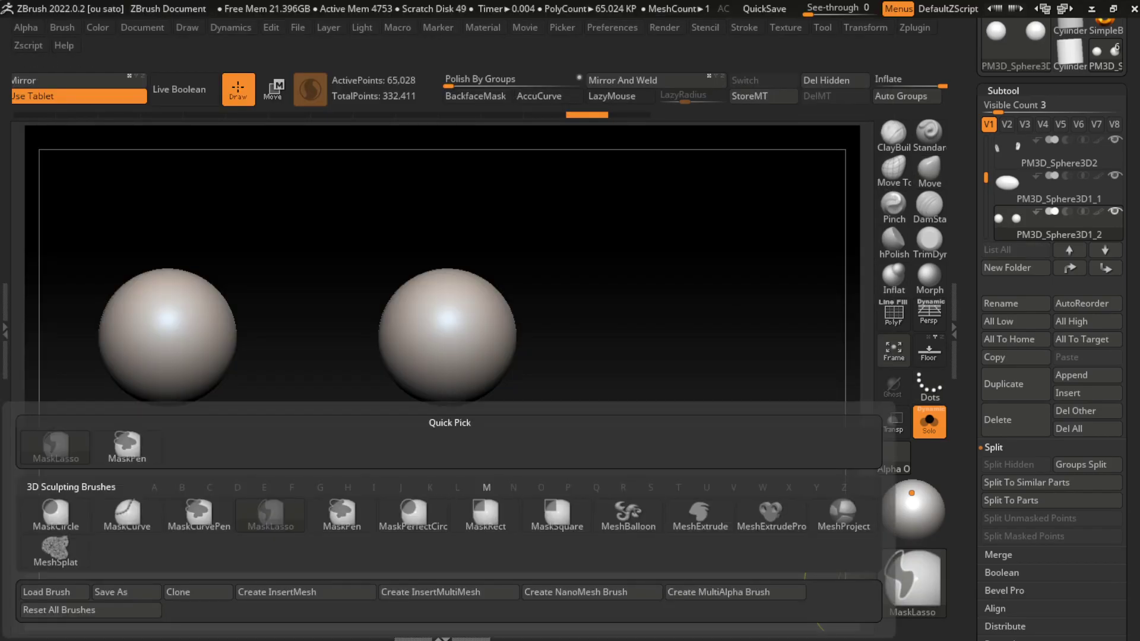
key(v)
drag(535, 279, 534, 332)
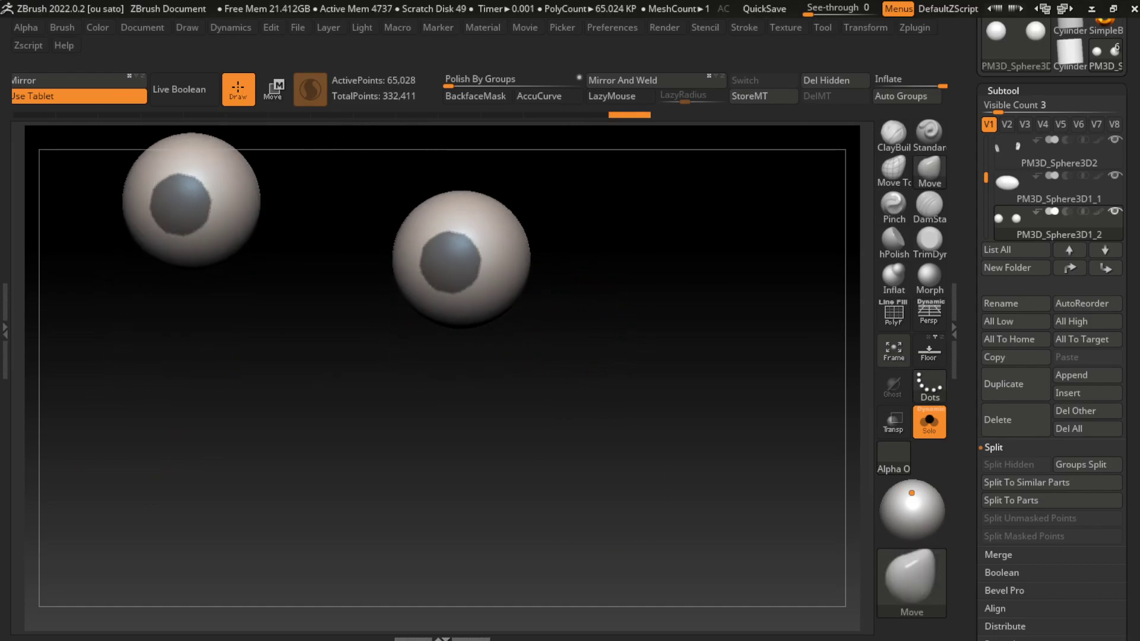
shift+drag(742, 427, 761, 454)
click(929, 421)
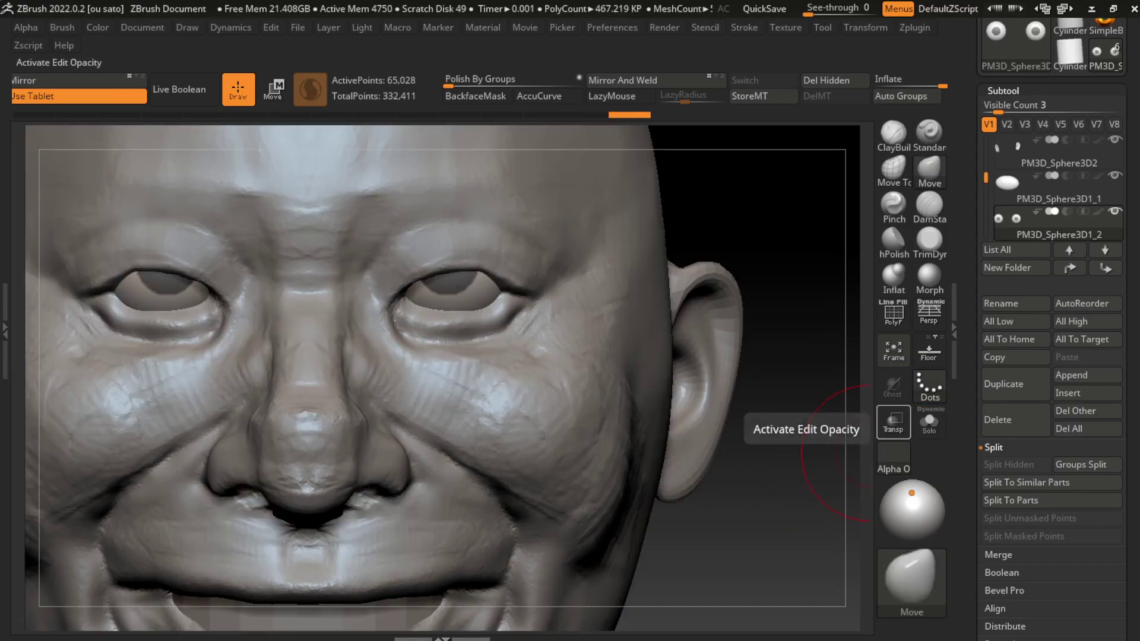
click(929, 422)
Step: Divide the eyeballs one more level in Geometry and mask them with a rectangle
click(1003, 90)
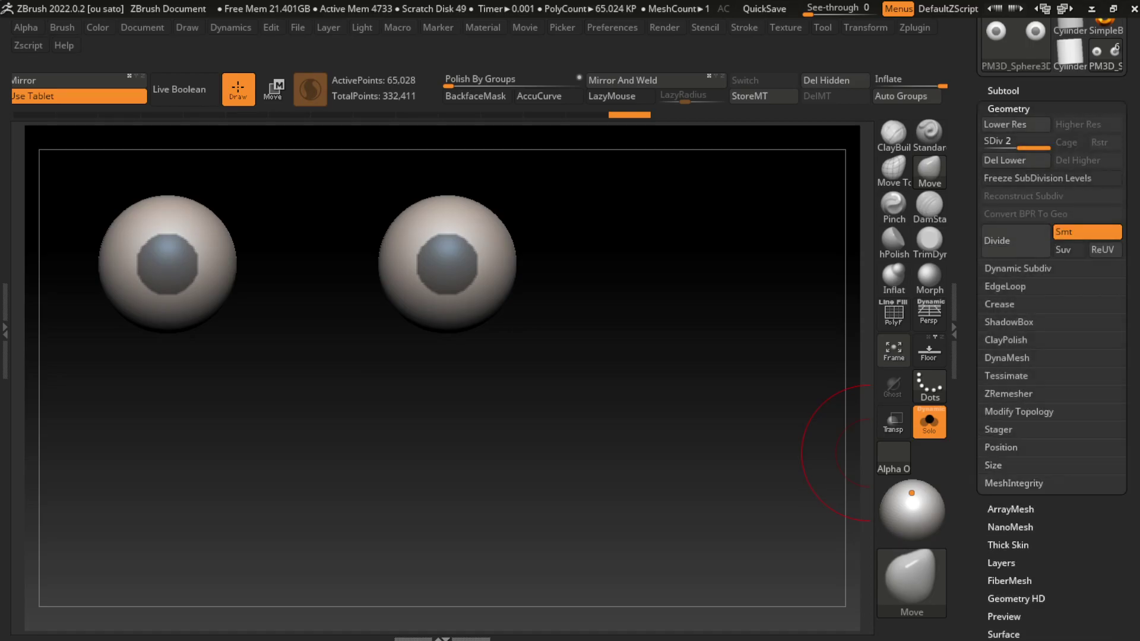
ctrl+click(837, 452)
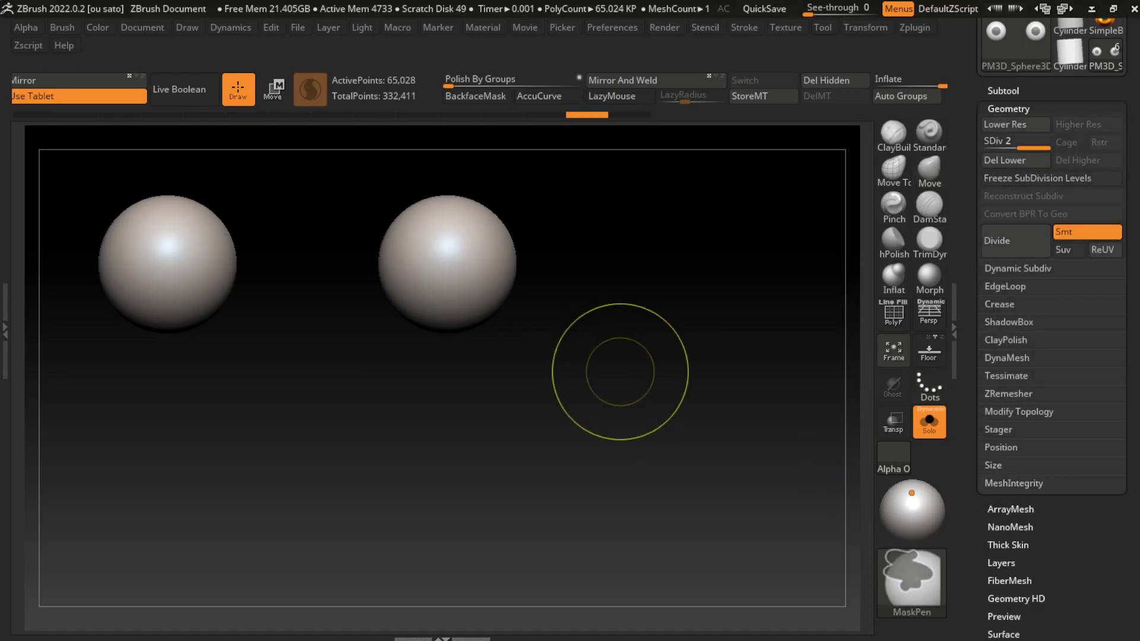
key(ctrl+d)
ctrl+drag(369, 194, 564, 276)
Step: Refine the rectangle masks over both eyeballs, unmasking the area around the right eyeball
click(929, 423)
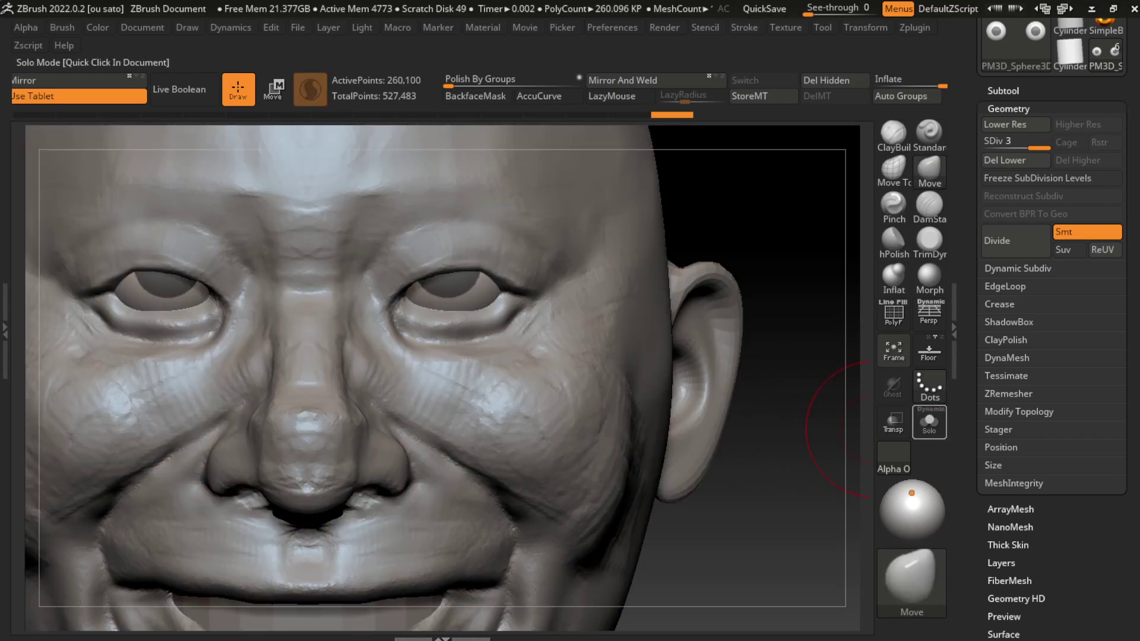
click(929, 423)
drag(831, 368, 685, 273)
ctrl+drag(405, 328, 588, 463)
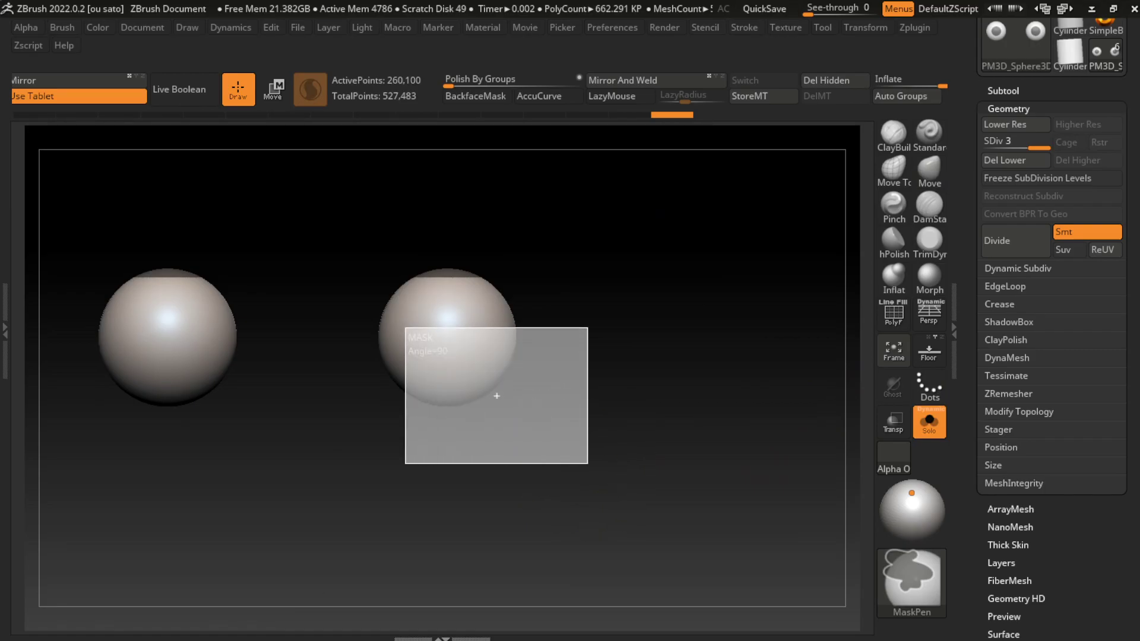
mouse_move(405, 328)
ctrl+mouse_down()
mouse_move(323, 273)
mouse_move(320, 225)
ctrl+mouse_up()
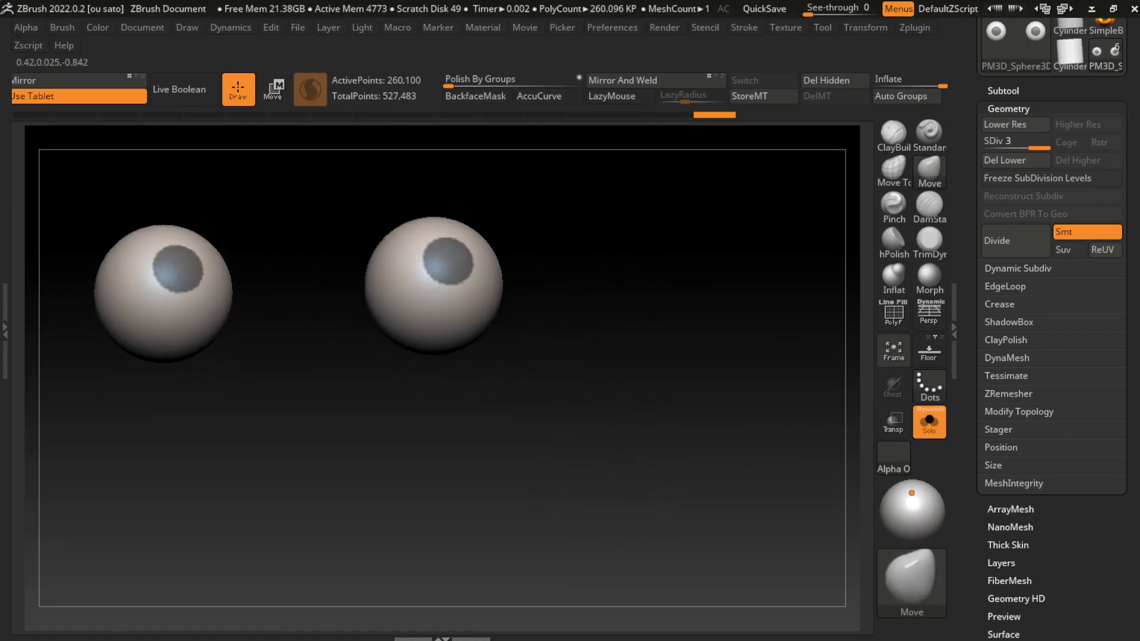
drag(415, 249, 542, 336)
ctrl+drag(541, 470, 344, 279)
drag(279, 211, 332, 196)
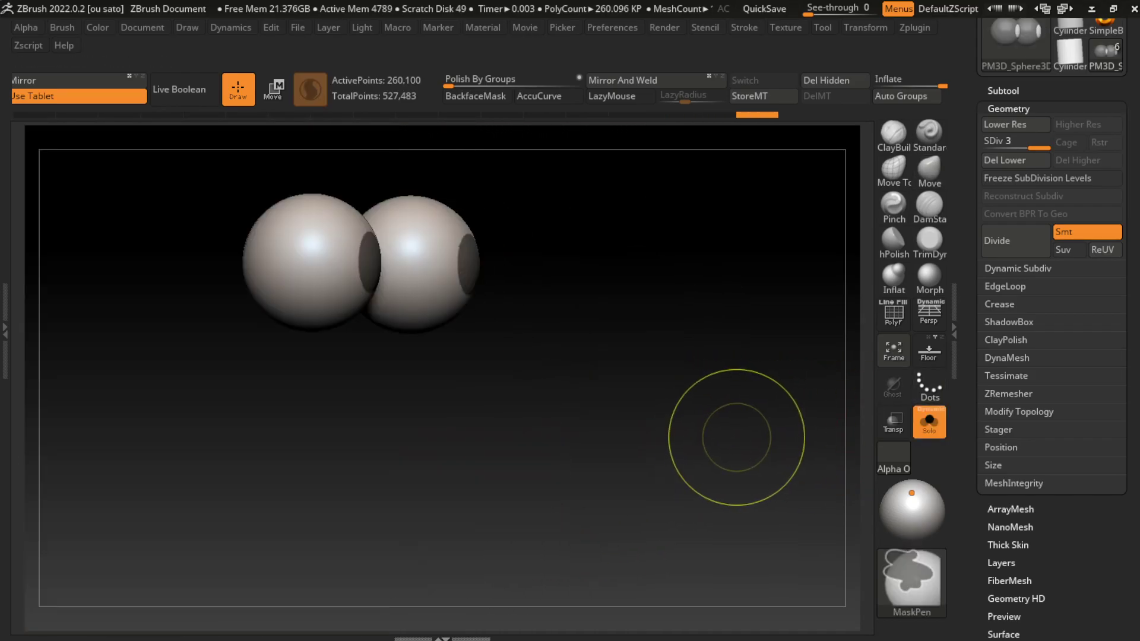
Step: Nudge the right eyeball with Transpose, toggling Solo to check it inside the head
ctrl+click(369, 173)
key(w)
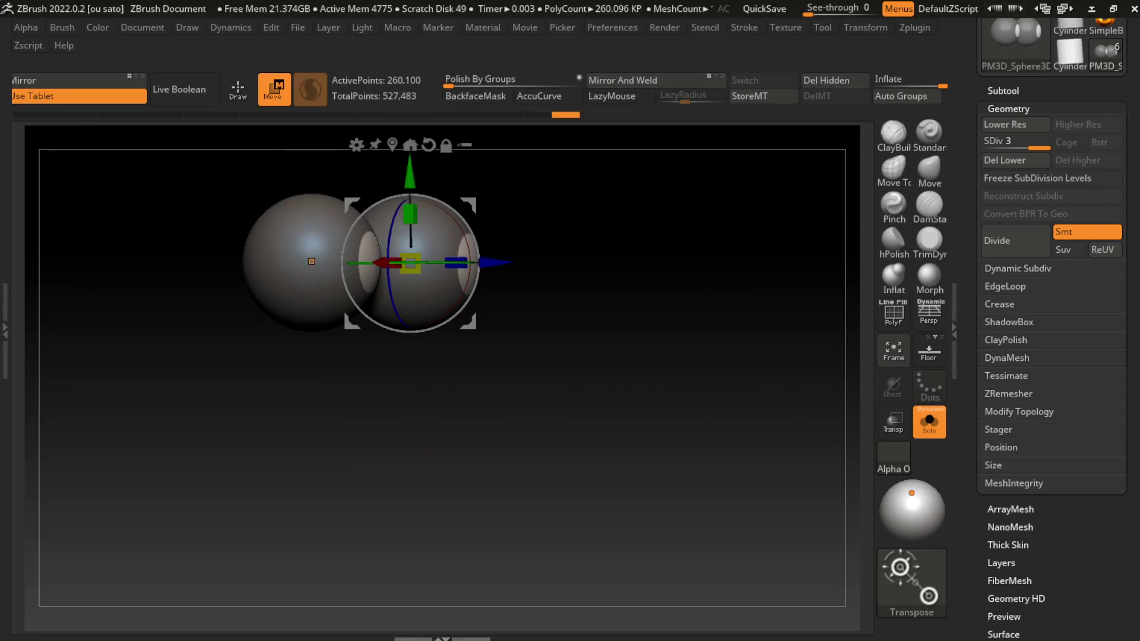
drag(414, 262, 415, 262)
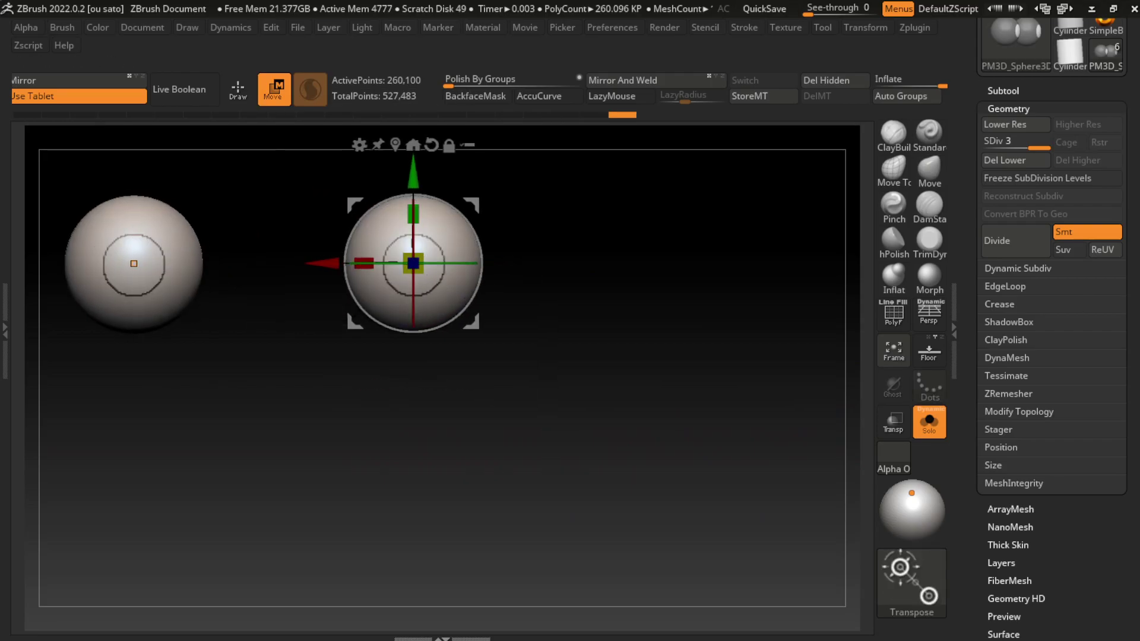
click(929, 421)
key(q)
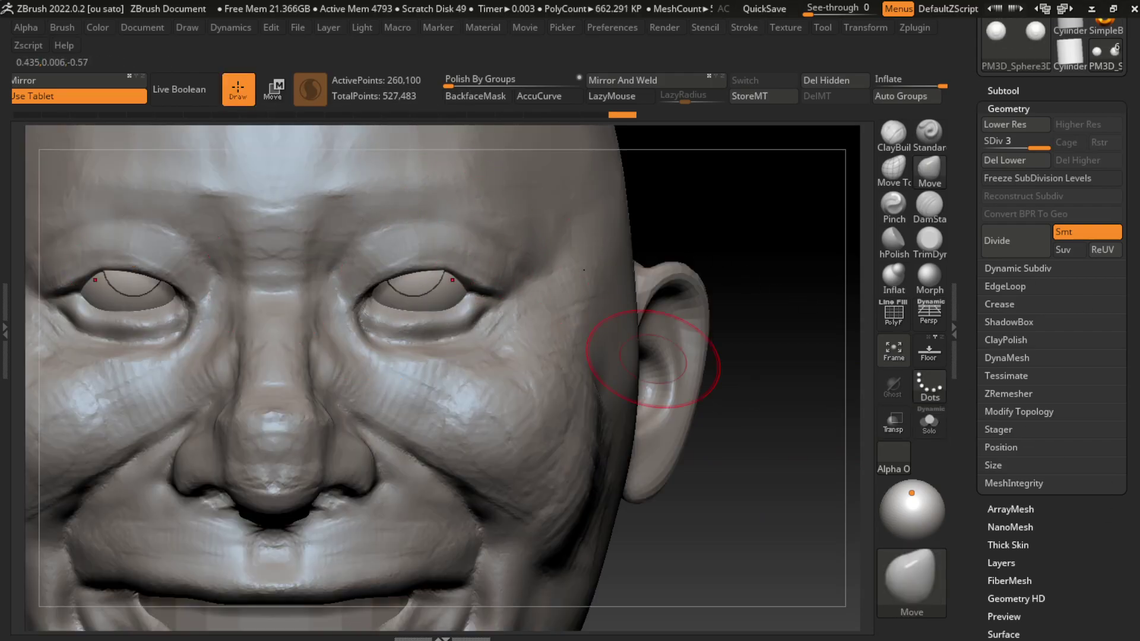
click(929, 421)
key(shift)
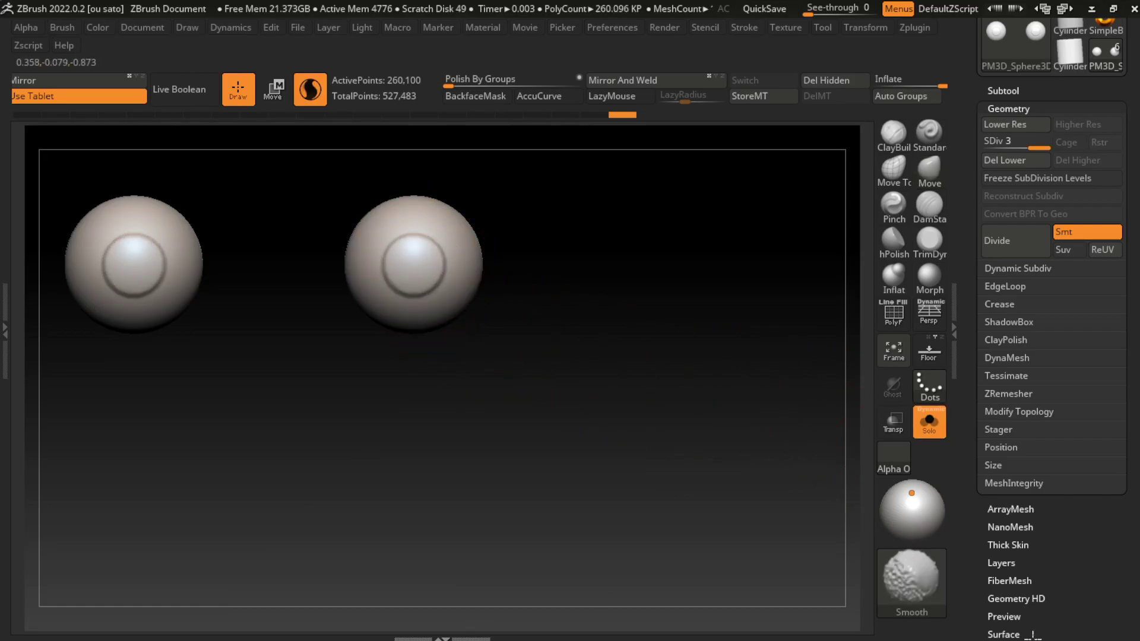
click(929, 422)
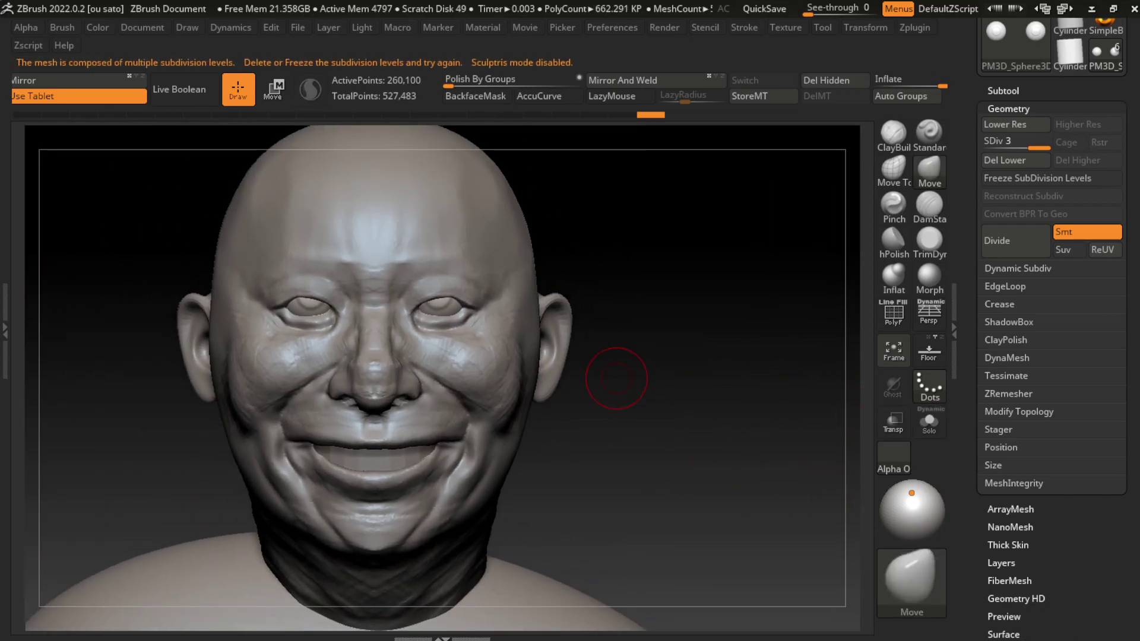
Step: Rotate the eyeballs very slightly within their sockets using the Transpose gizmo
key(w)
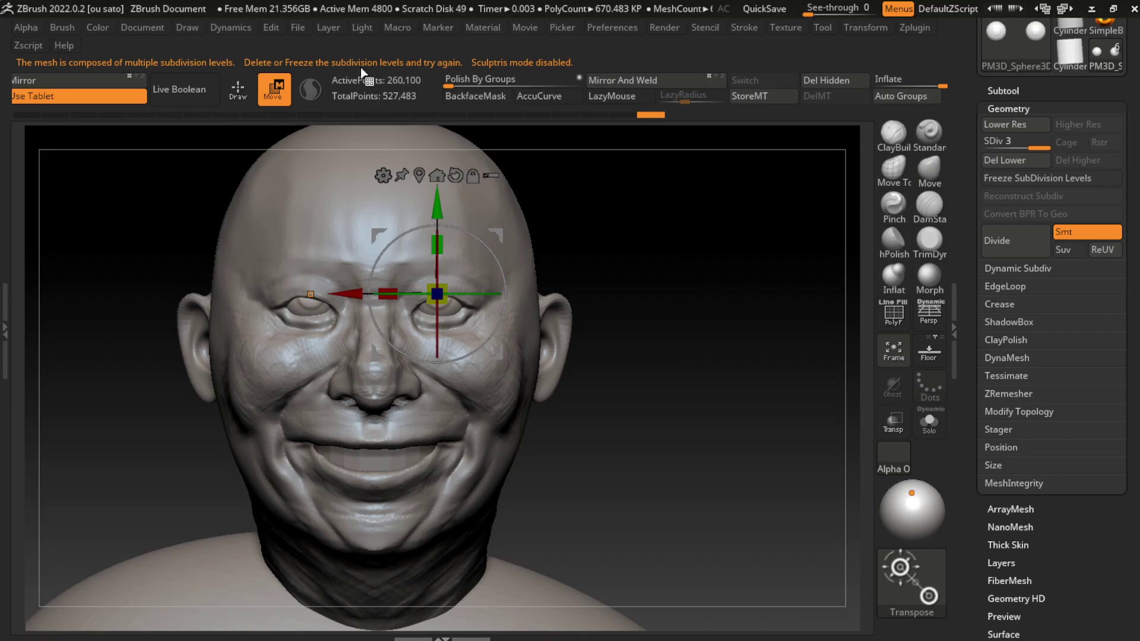
click(148, 27)
drag(683, 356, 525, 279)
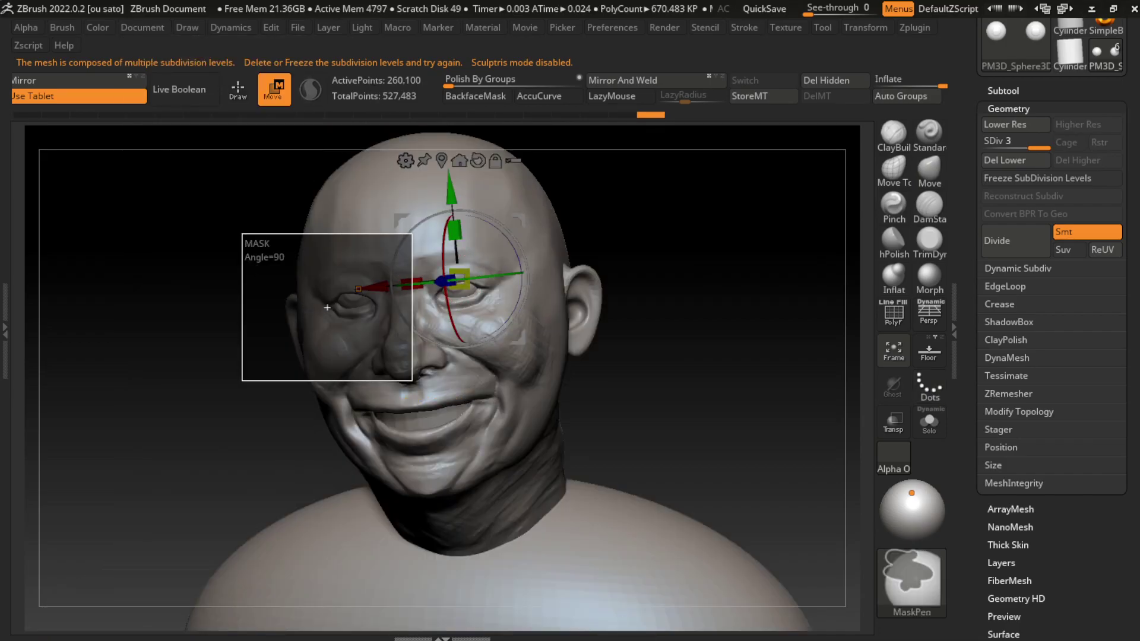
ctrl+shift+click(364, 313)
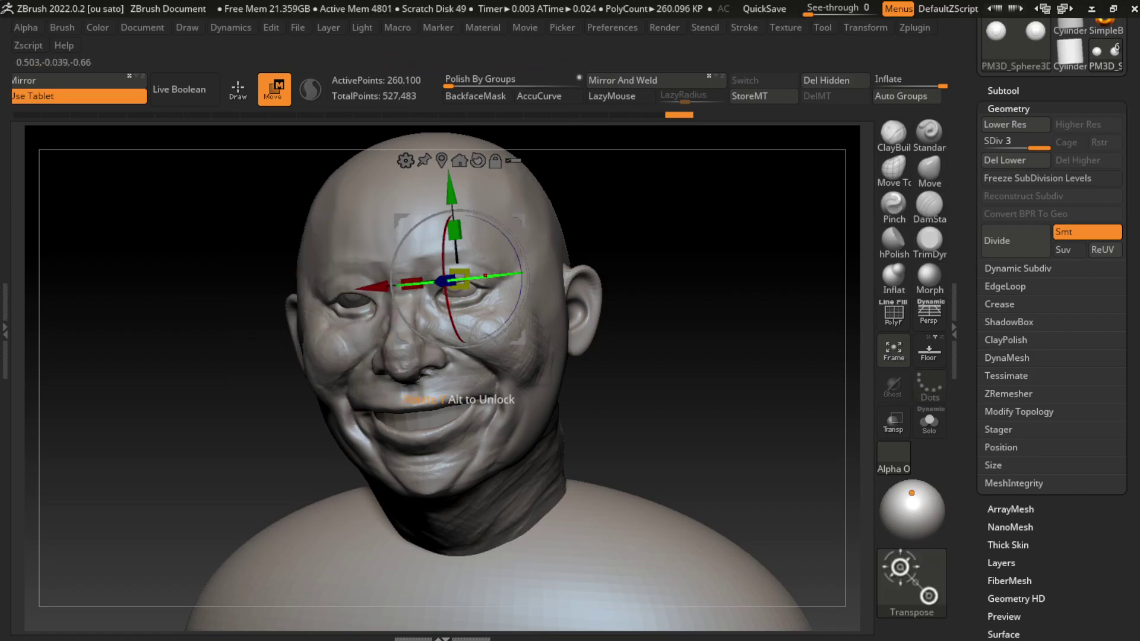
drag(457, 332, 465, 333)
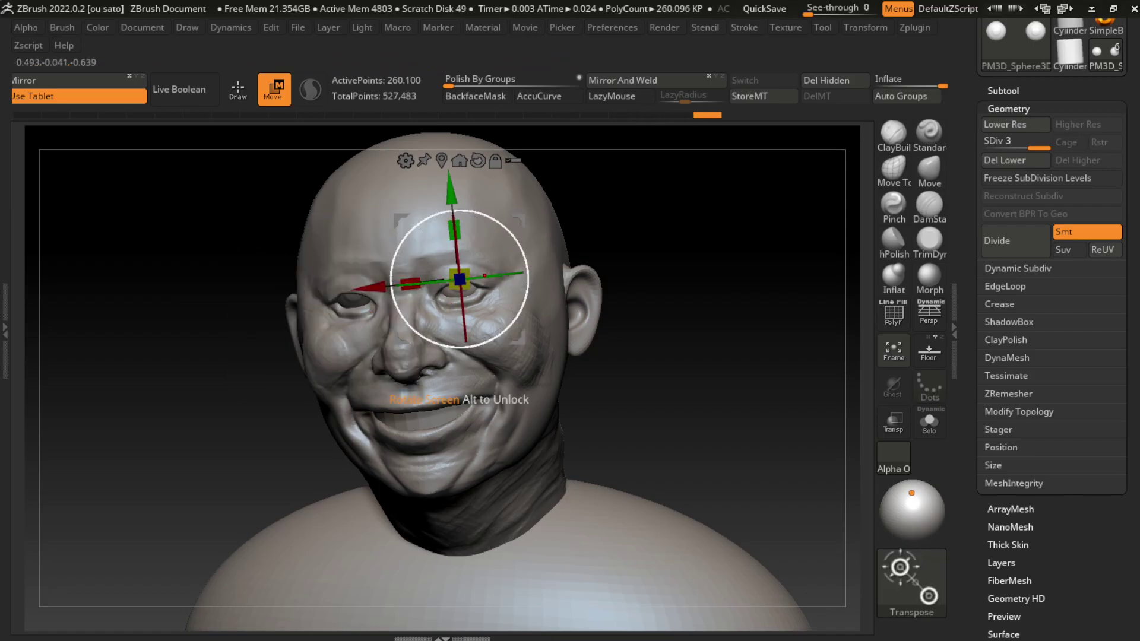
key(ctrl)
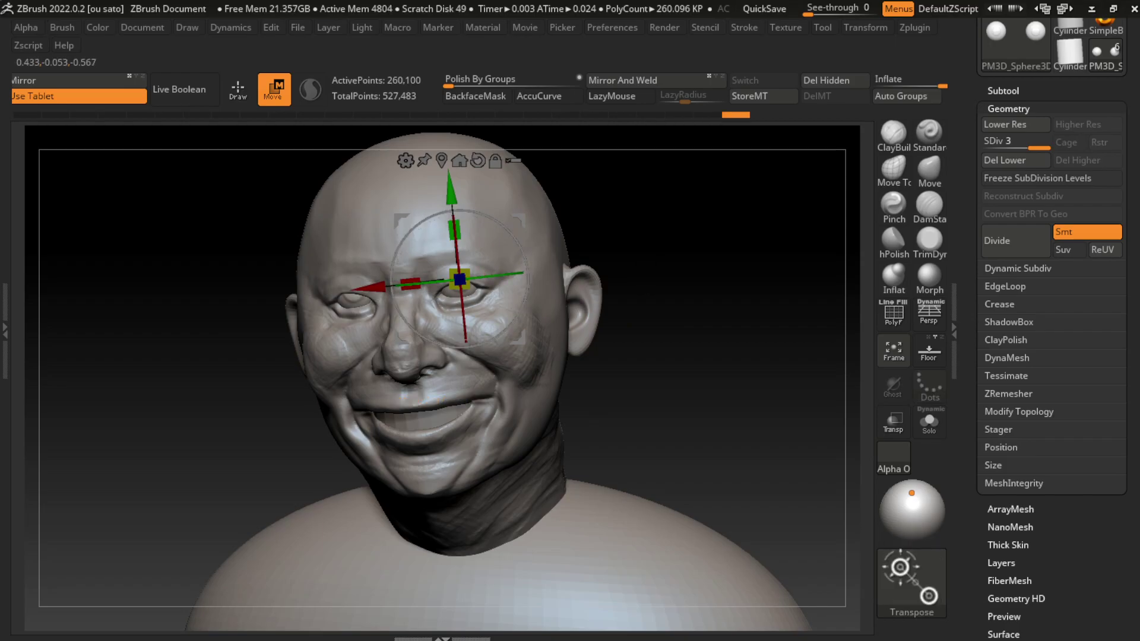
key(ctrl+z)
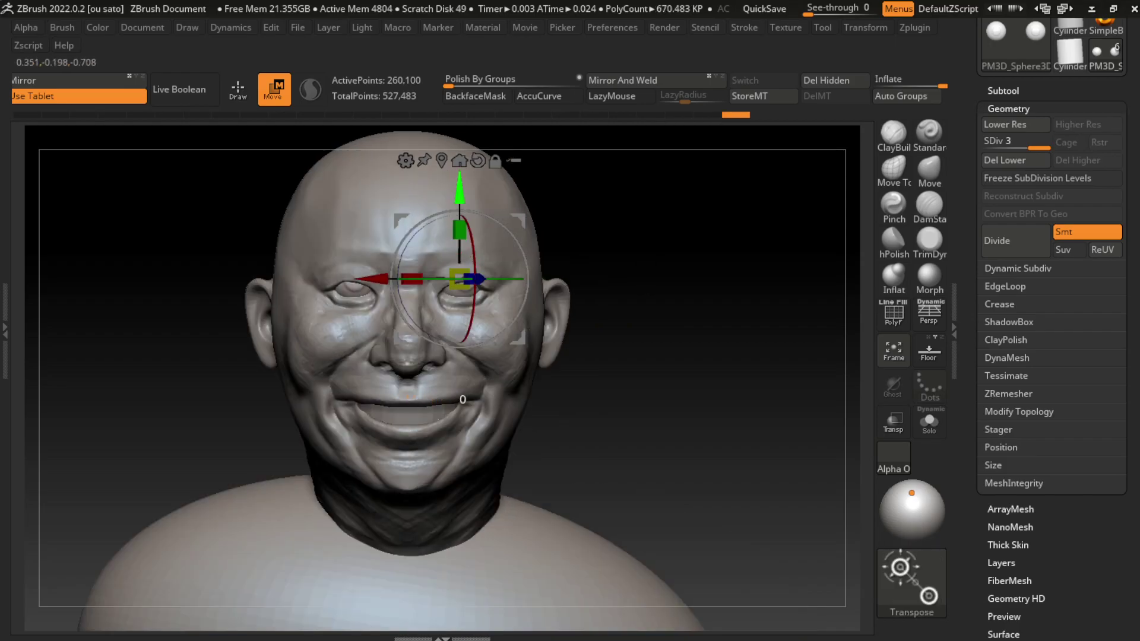
drag(465, 333, 471, 333)
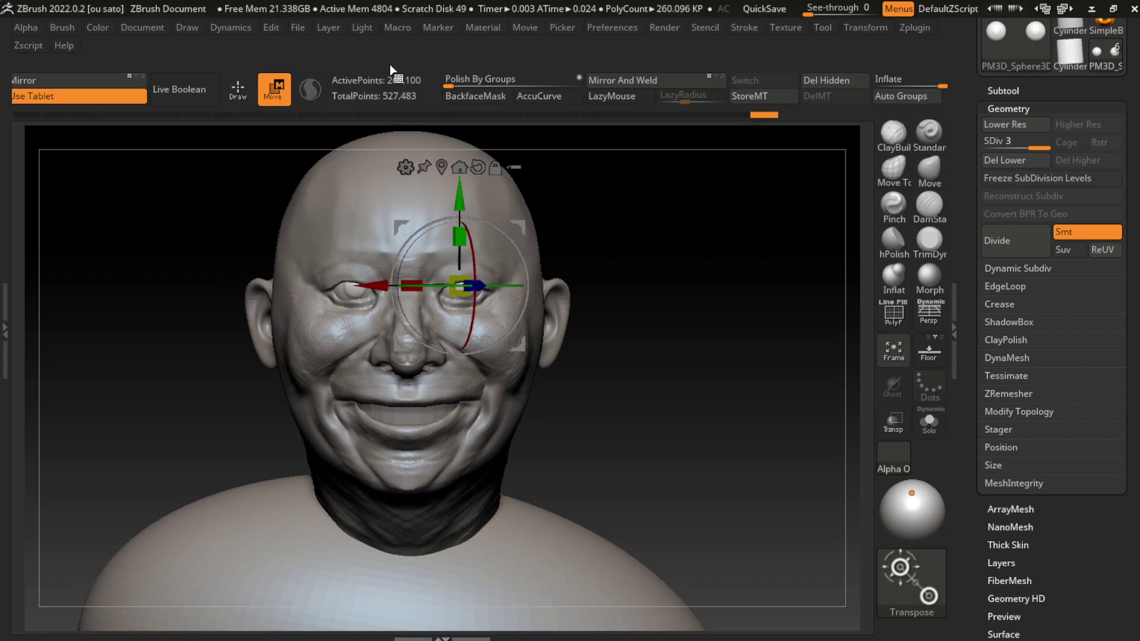
Step: Clear the mask, rotate the eyeballs slightly sideways and move the pivot onto the other eye
click(142, 28)
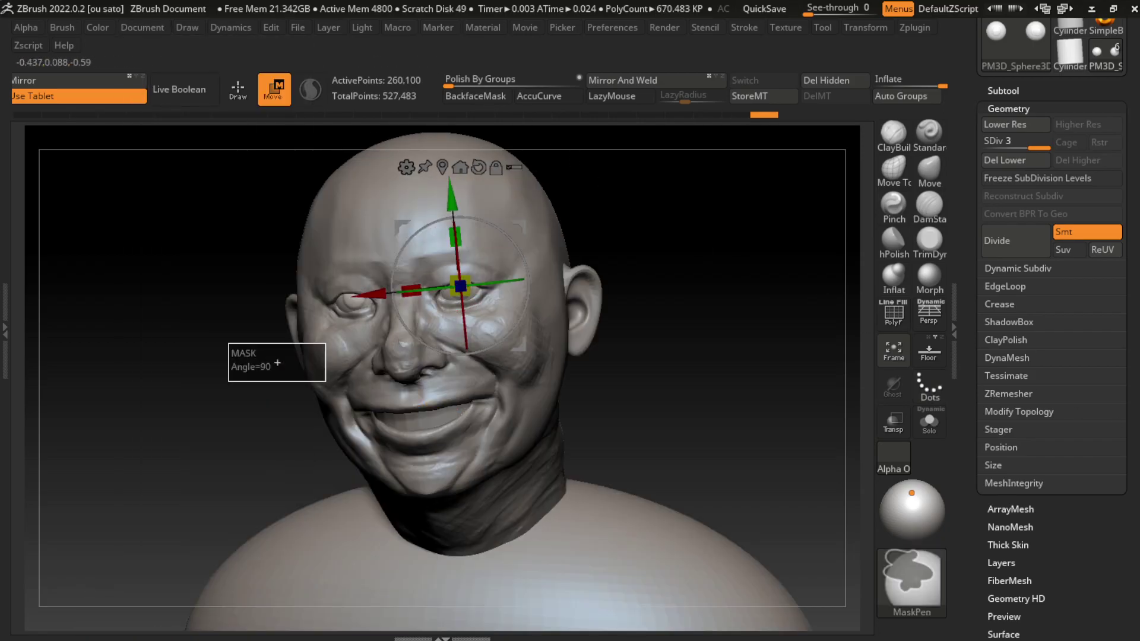
ctrl+drag(229, 356, 407, 155)
drag(466, 347, 463, 347)
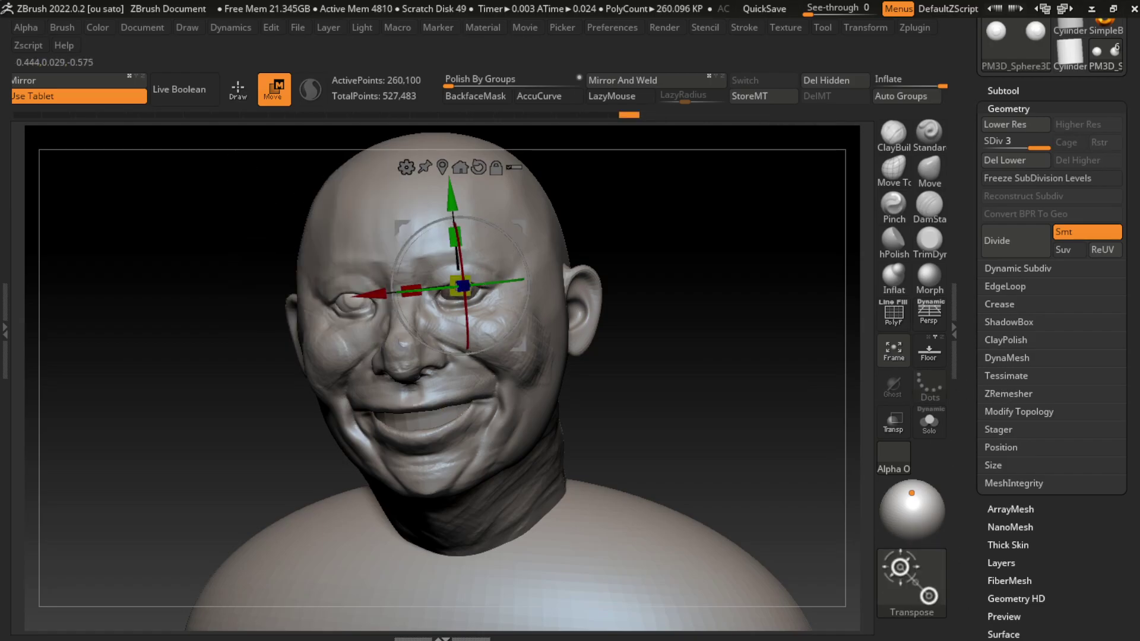
click(359, 295)
drag(368, 356, 365, 356)
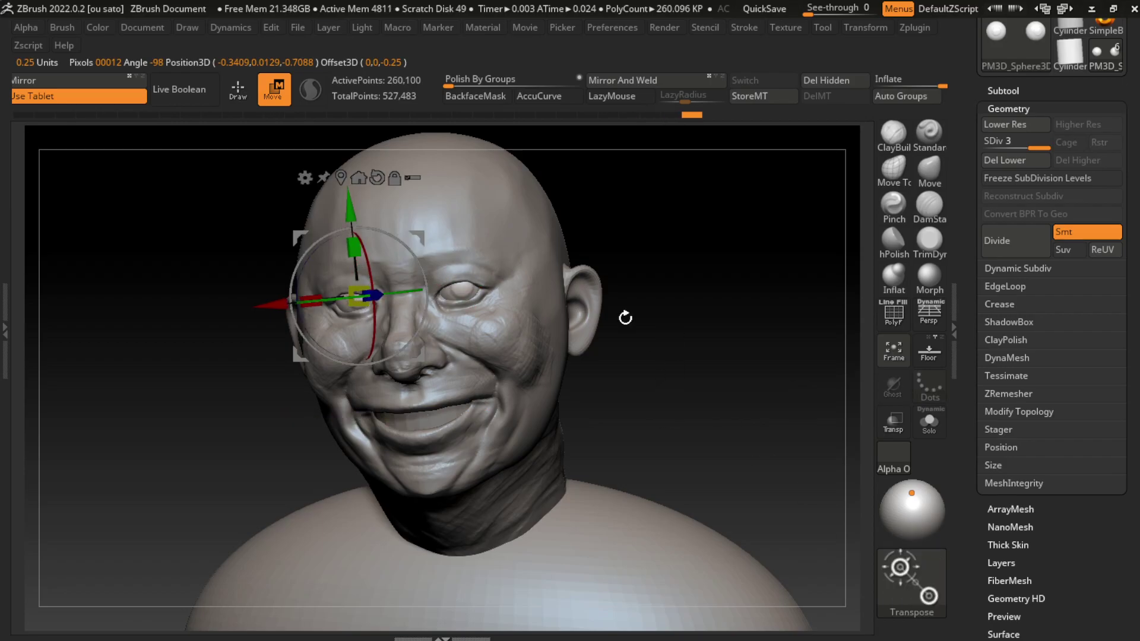
key(q)
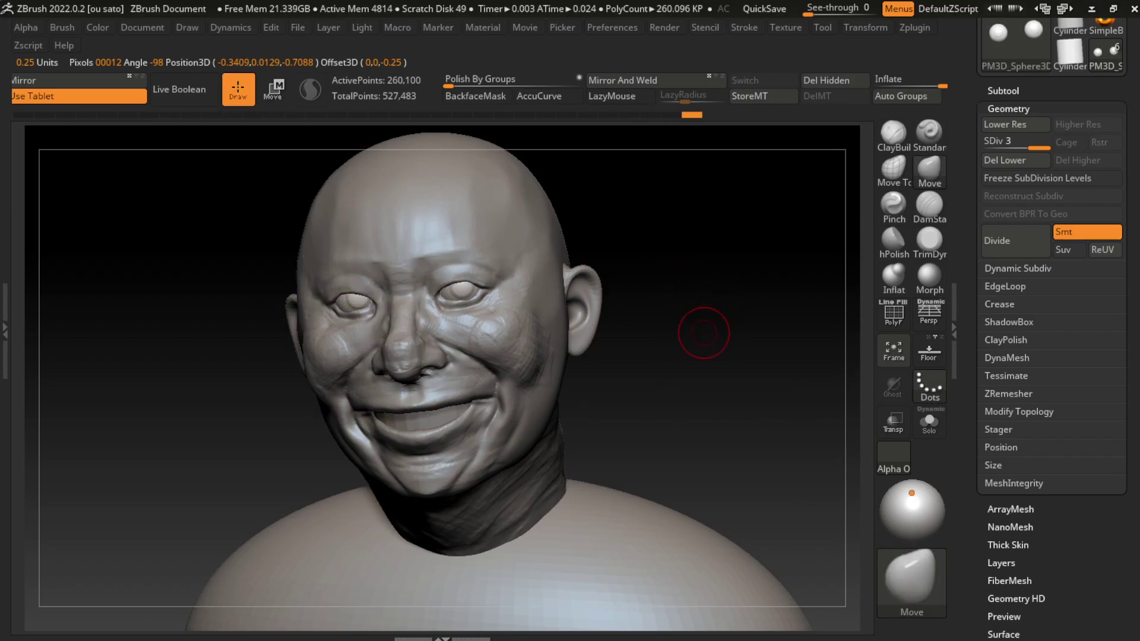
key(w)
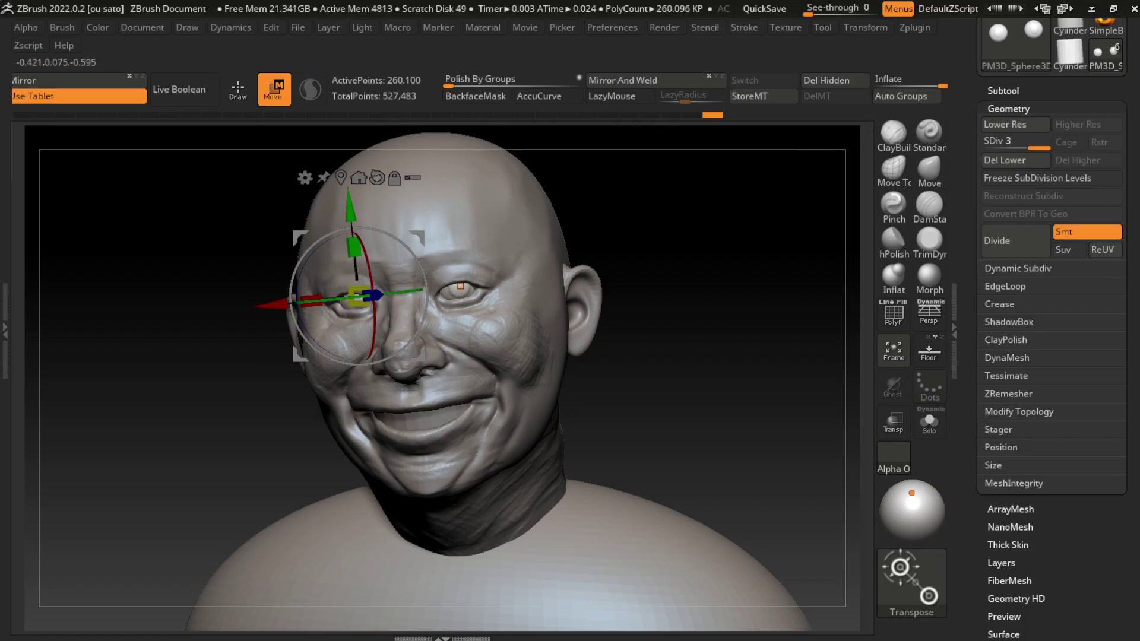
Step: Push the eyeballs back along the depth axis so they seat in the sockets
click(358, 177)
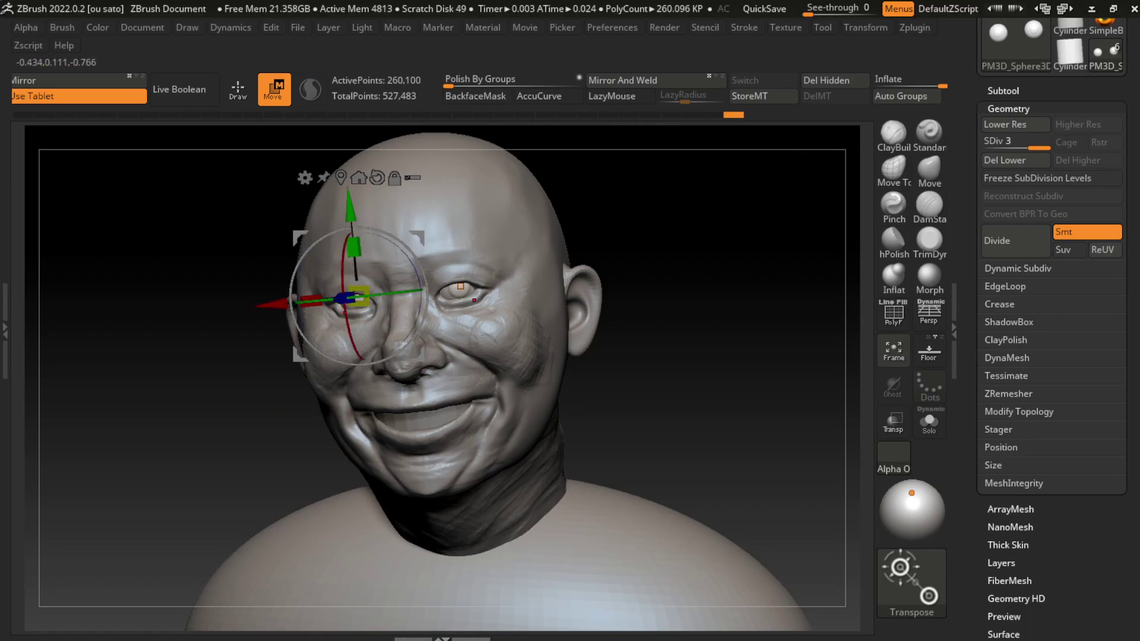
drag(343, 297, 344, 298)
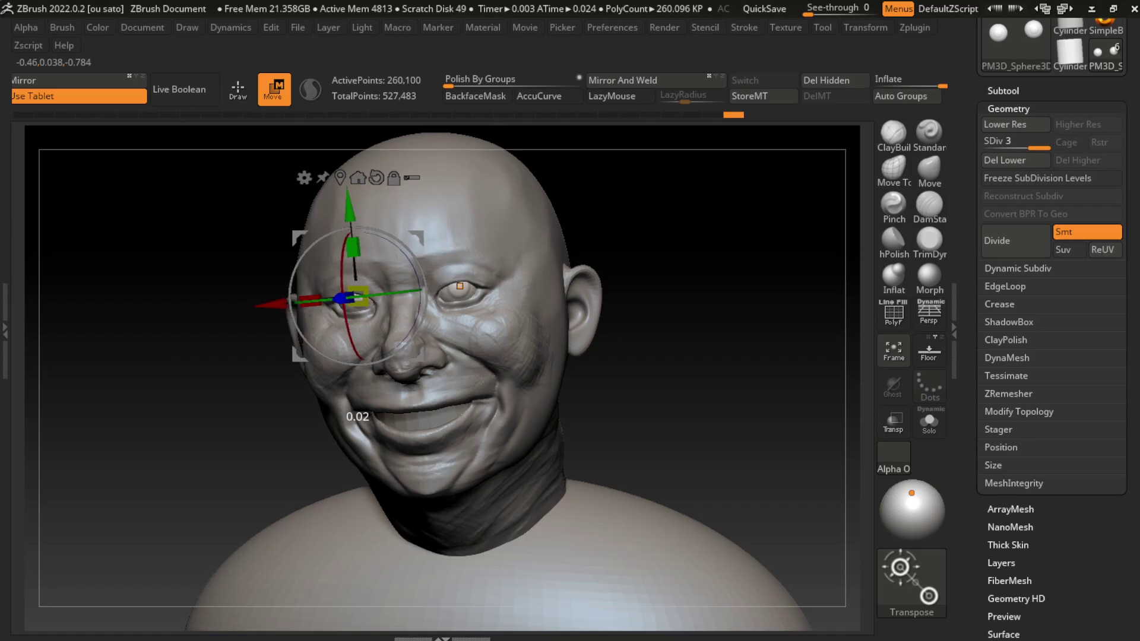
alt+click(456, 286)
drag(359, 296, 244, 316)
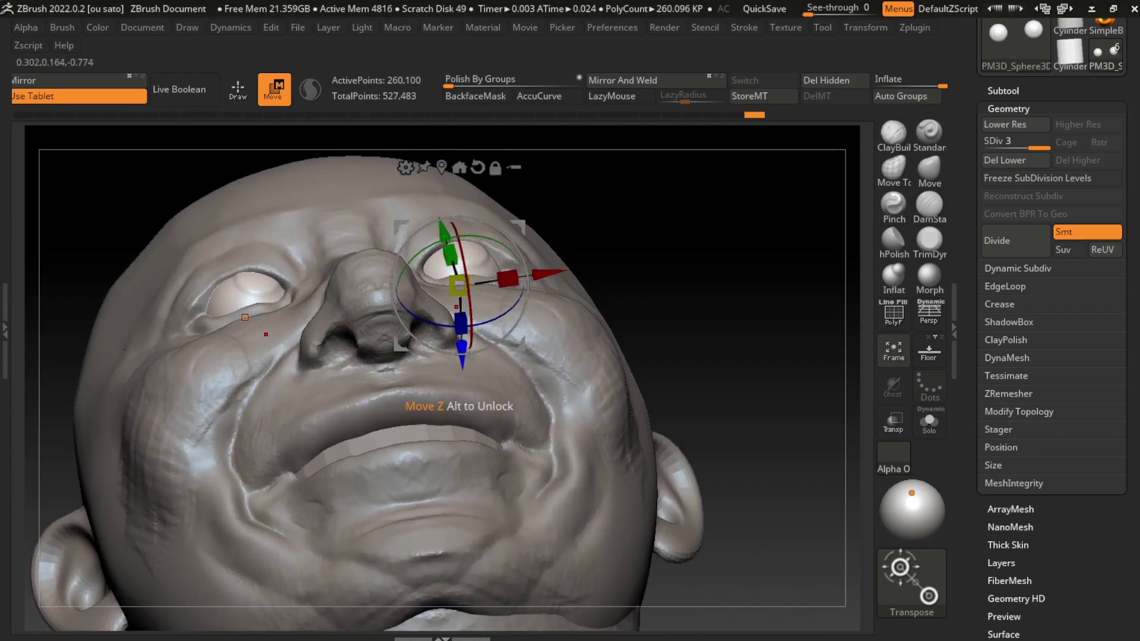
drag(461, 324, 461, 309)
mouse_move(333, 255)
mouse_down()
mouse_move(340, 316)
mouse_move(511, 273)
mouse_up()
Step: On the PM3D_Sphere3D1 head, push the right lower eyelid upward with Move Topological
alt+click(514, 272)
key(q)
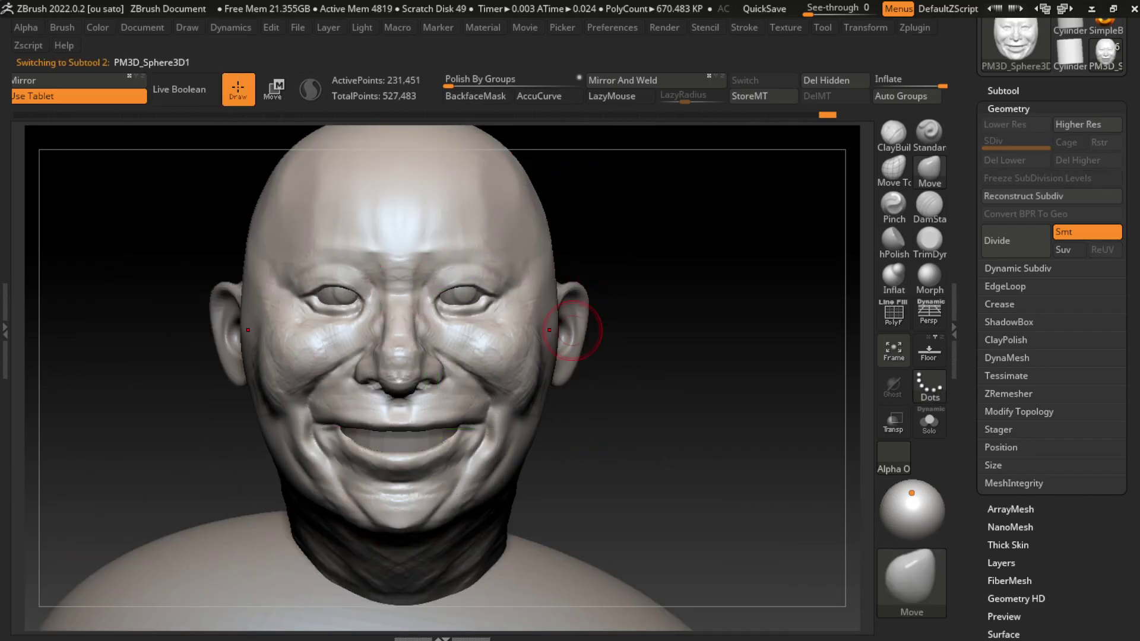
click(143, 27)
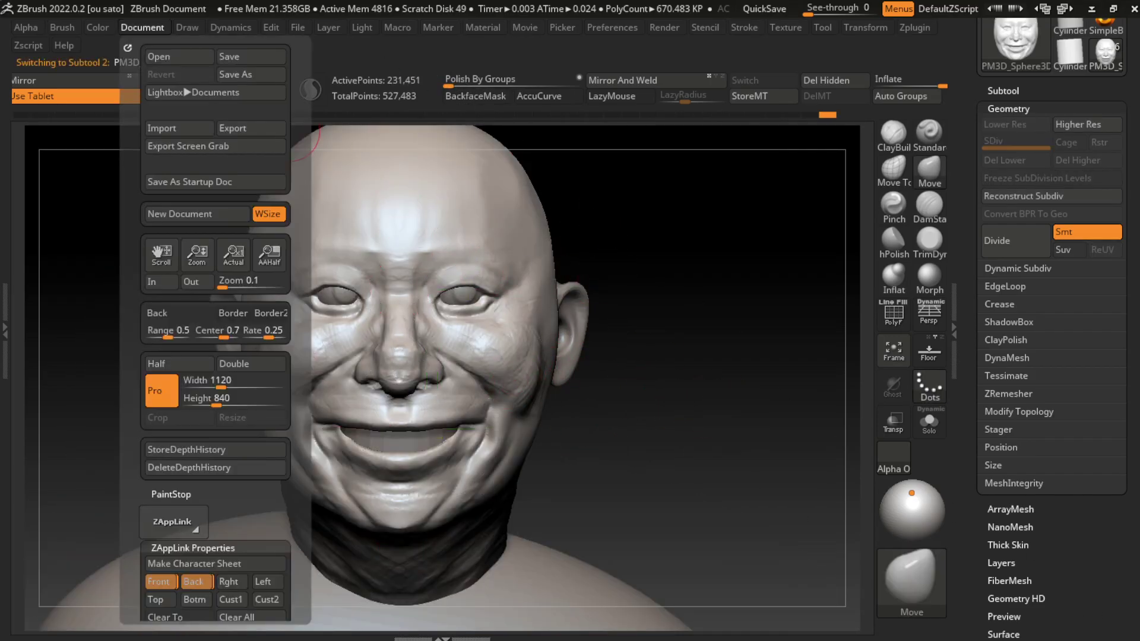
mouse_move(654, 344)
mouse_down()
mouse_move(593, 333)
mouse_move(696, 365)
mouse_up()
key(s)
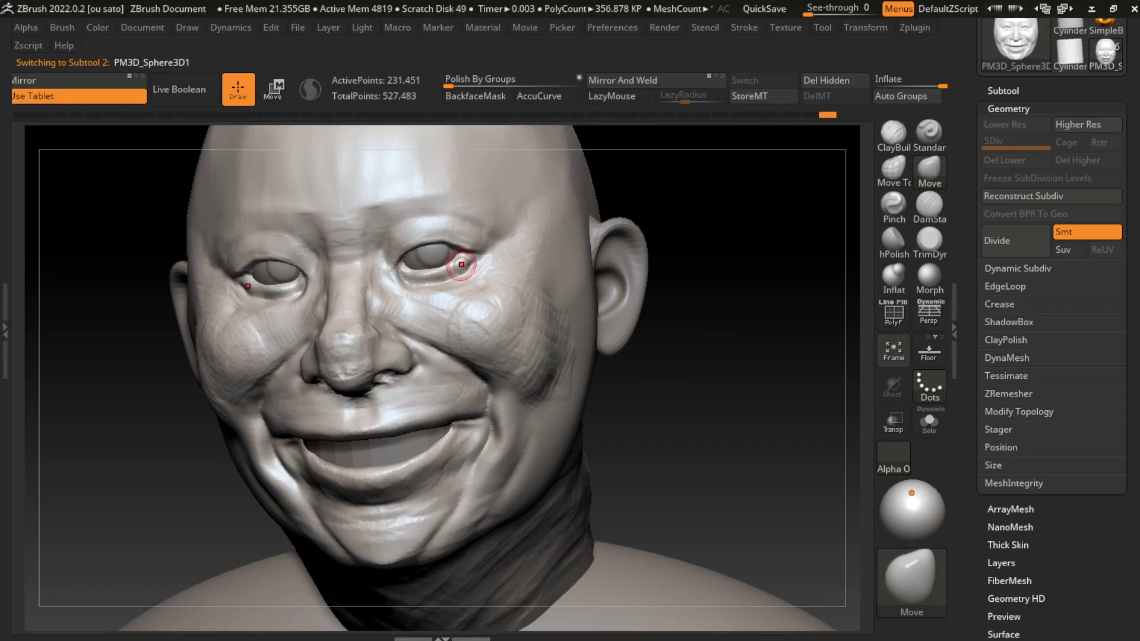
key(b)
key(m)
key(t)
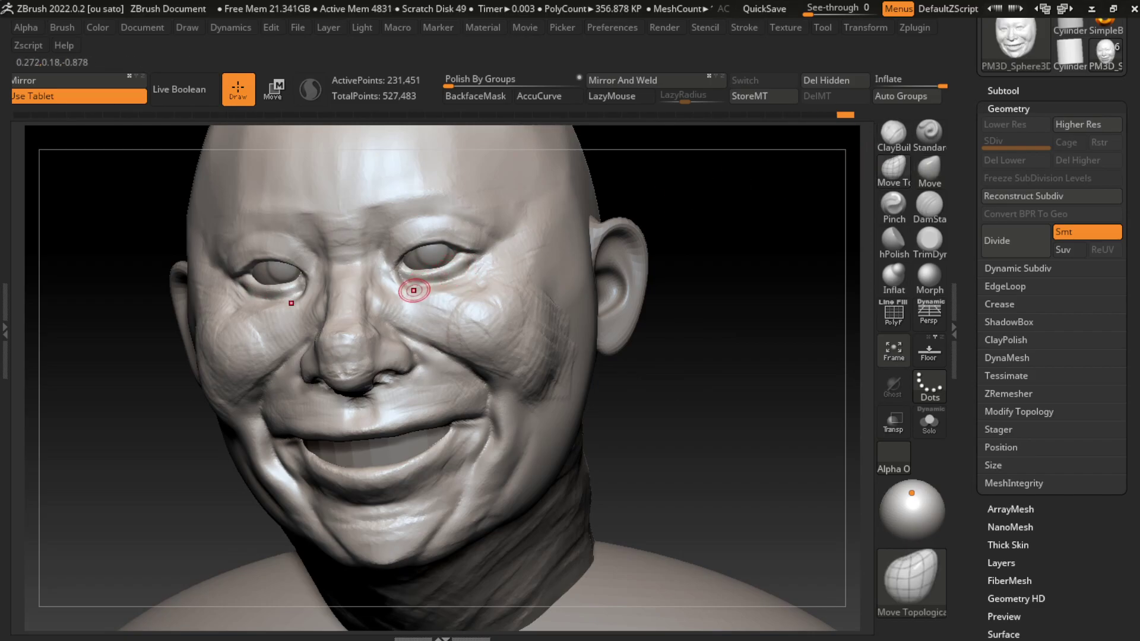
drag(427, 279, 428, 270)
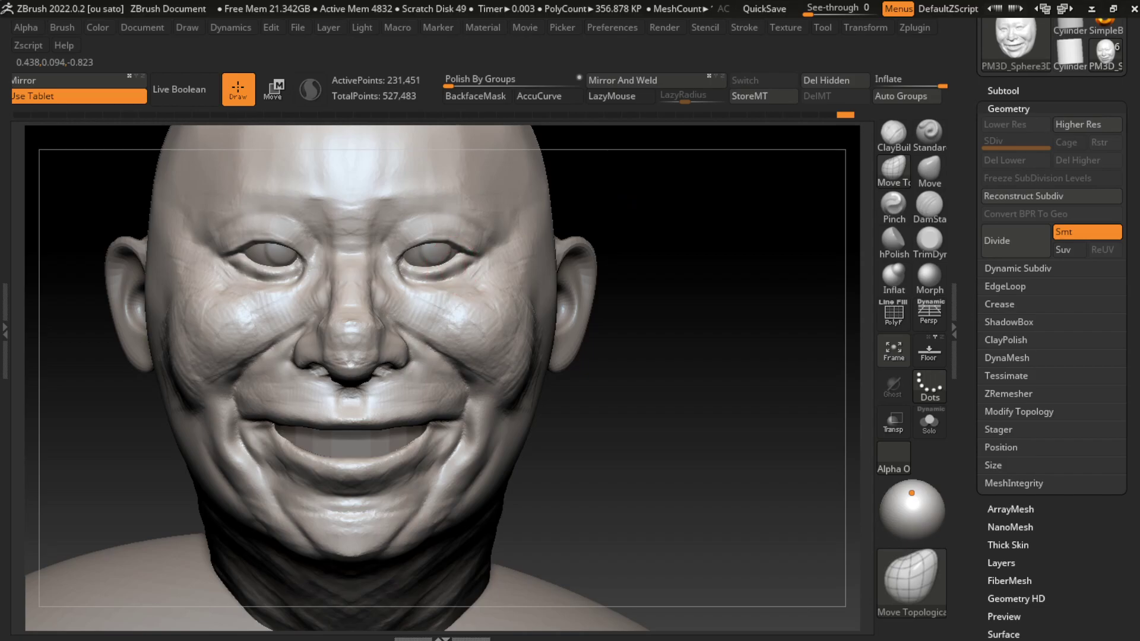
key(ctrl)
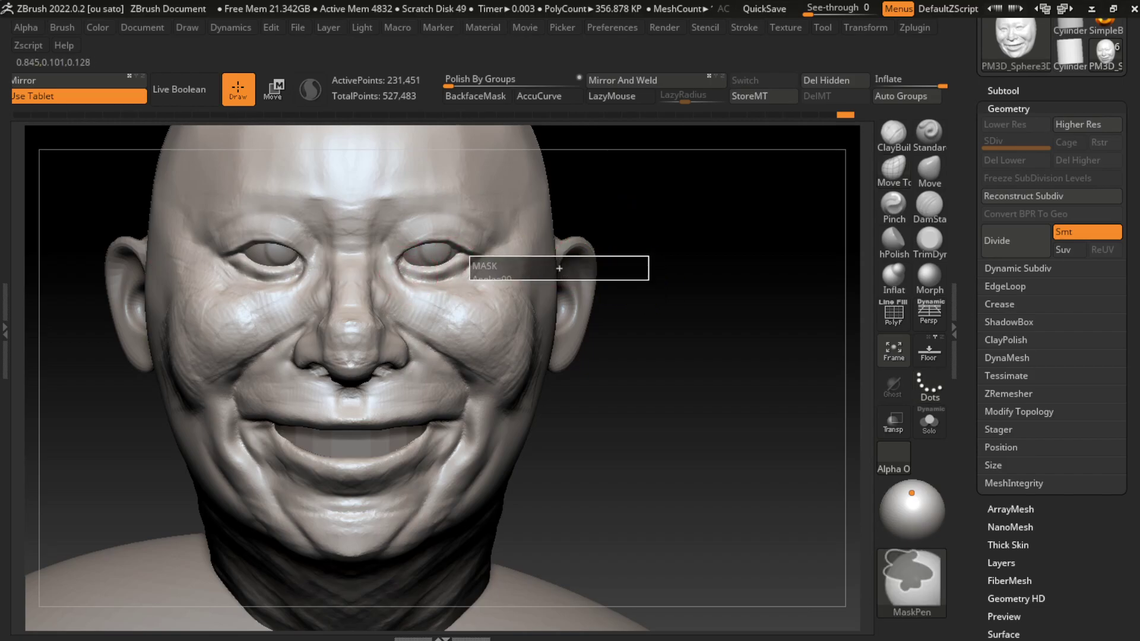
Step: Lasso-mask the forehead and temple area and reselect the Move Topological brush
click(912, 579)
key(l)
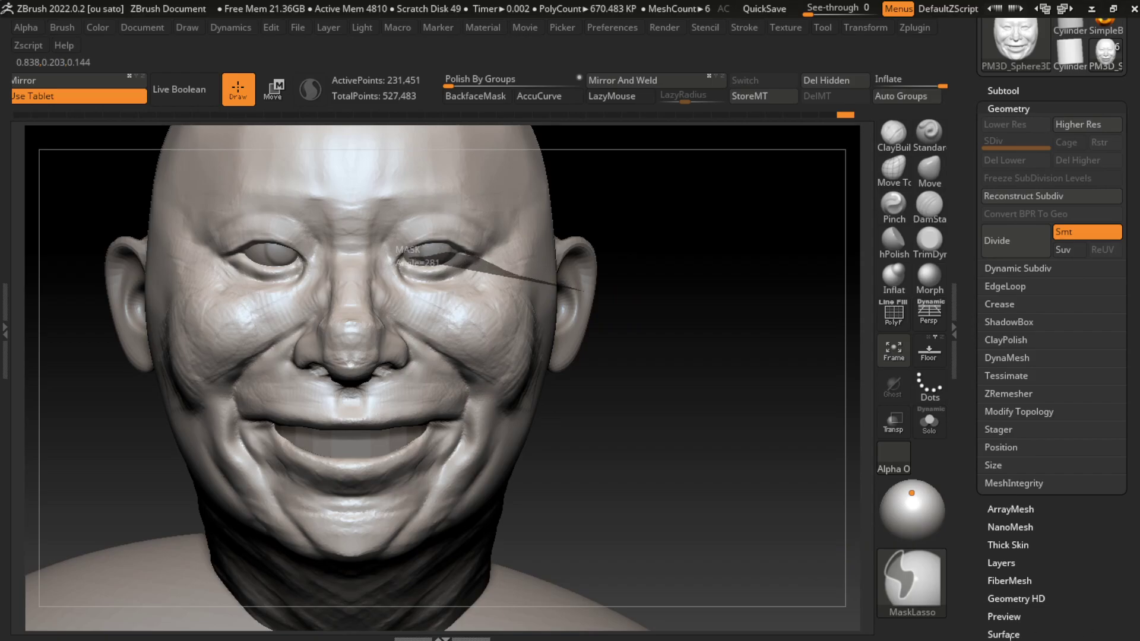
ctrl+drag(585, 291, 427, 253)
key(b)
key(m)
key(t)
drag(742, 356, 683, 344)
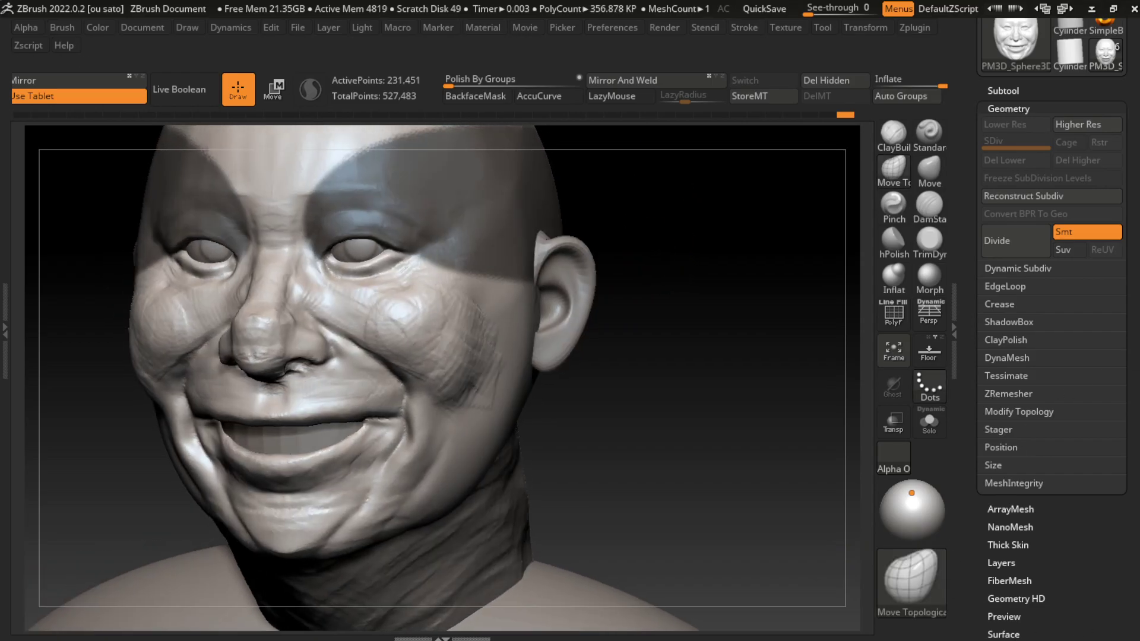
Step: Raise the right lower eyelid from a low angle, then clear the mask
click(141, 27)
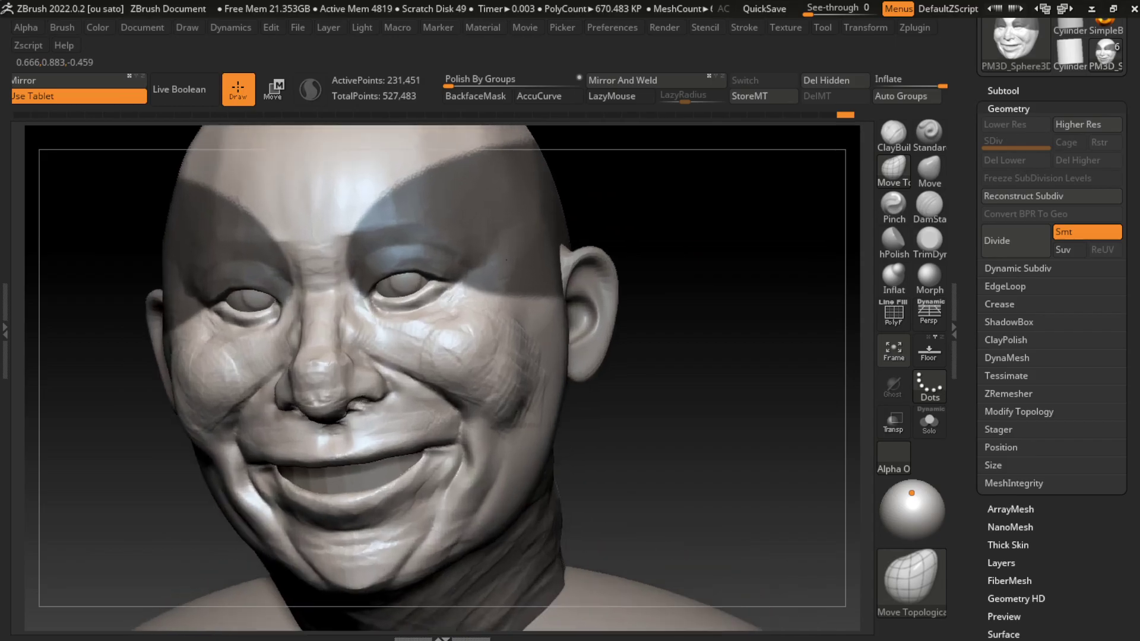
drag(712, 446, 614, 392)
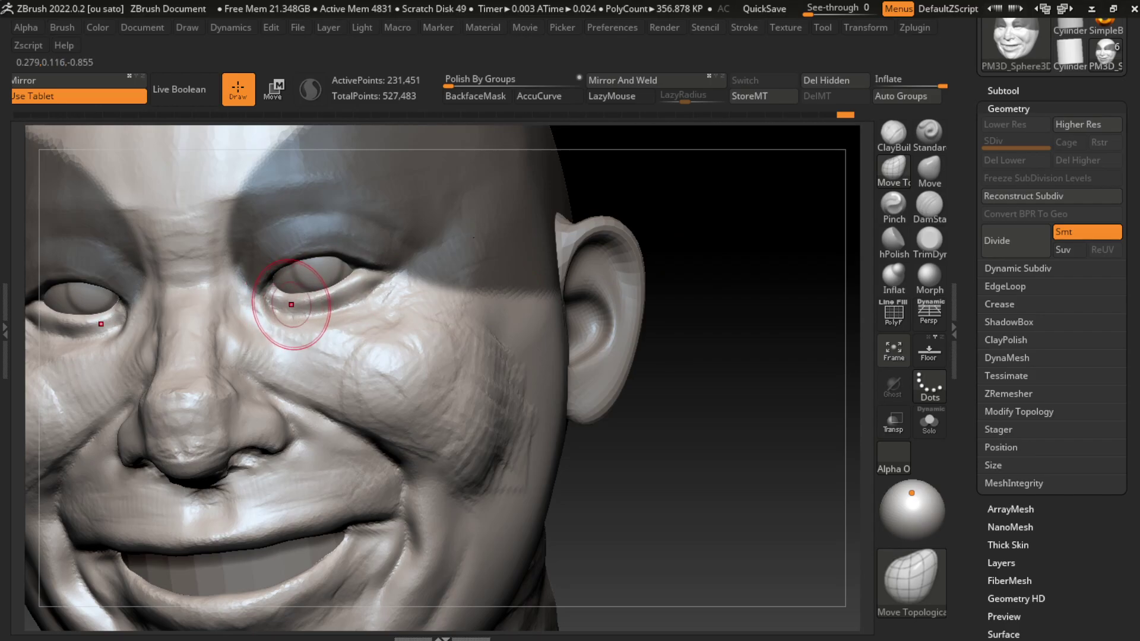
drag(674, 344, 623, 416)
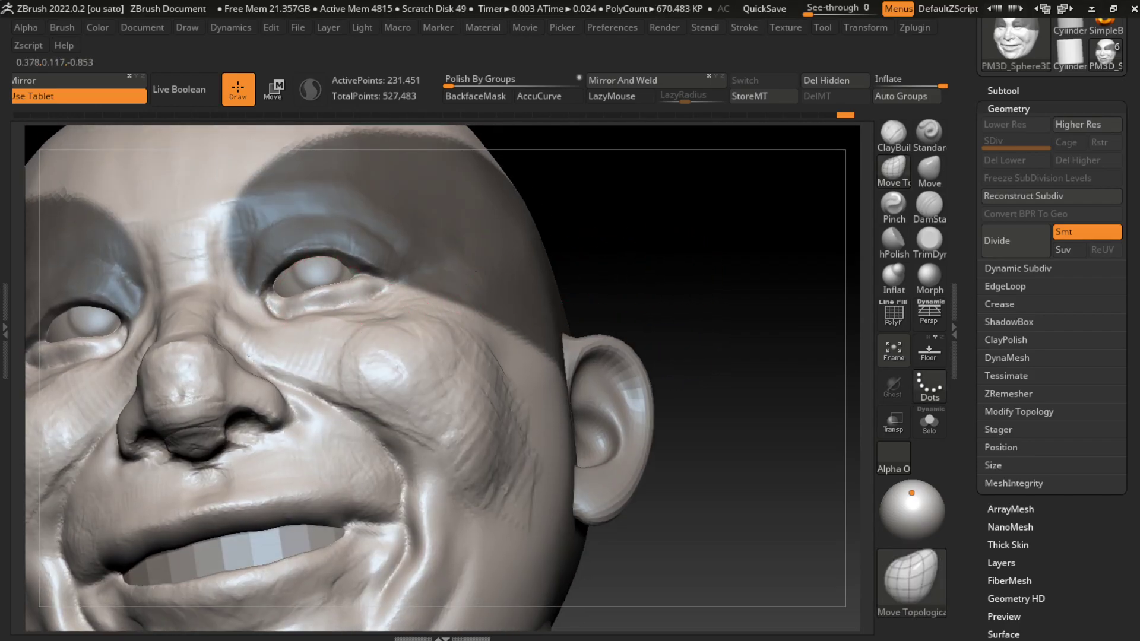
mouse_move(273, 310)
mouse_down()
mouse_move(291, 297)
mouse_move(345, 294)
mouse_up()
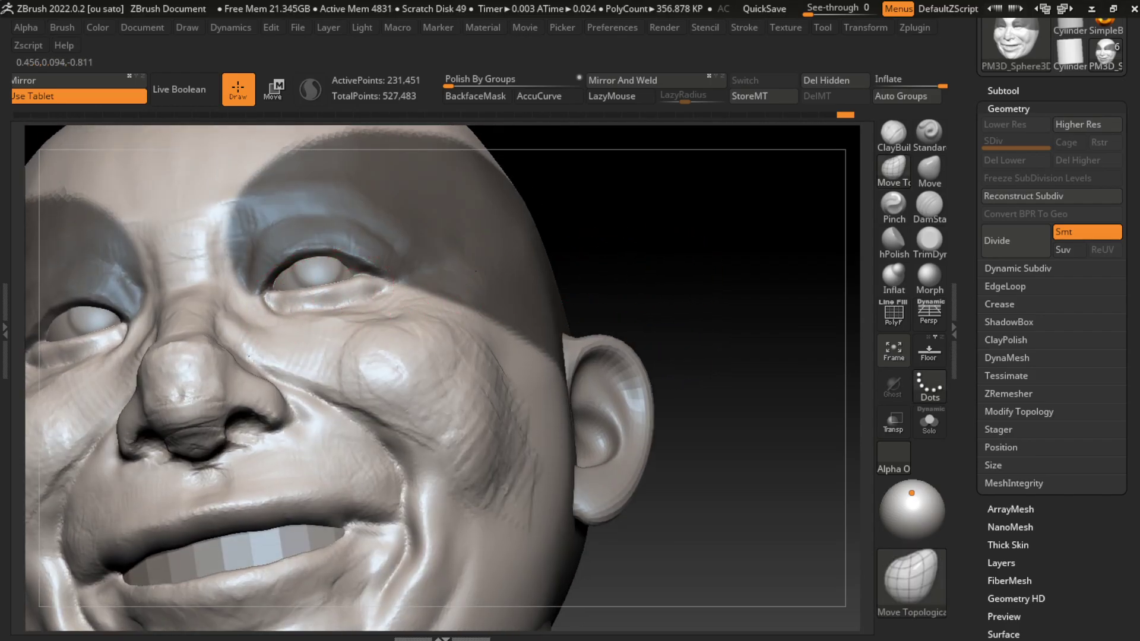
click(140, 27)
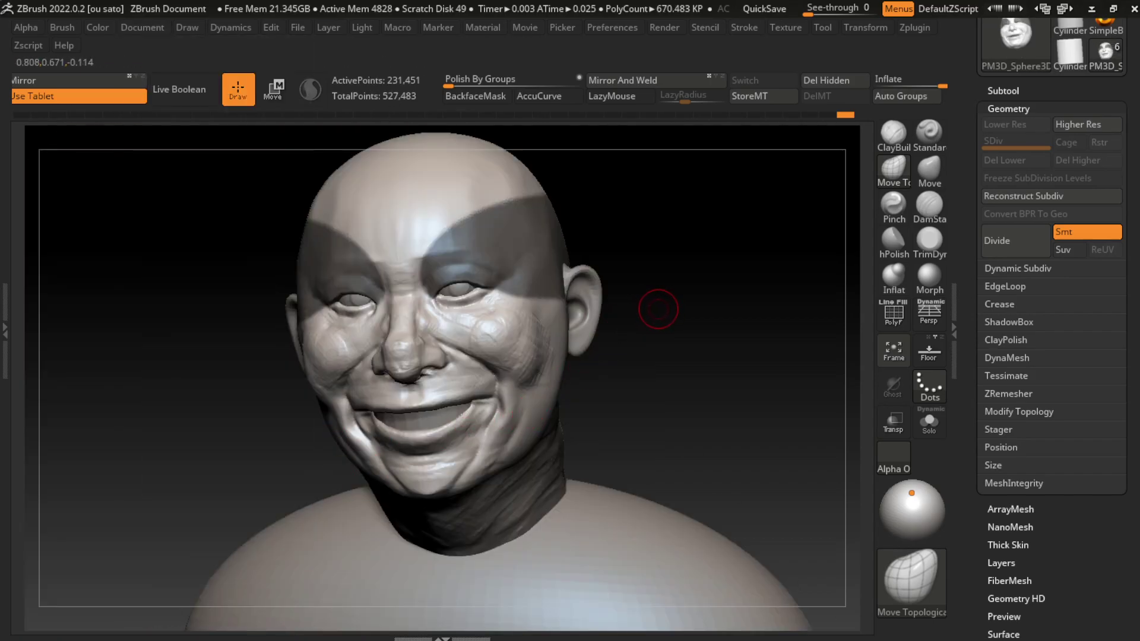
ctrl+drag(657, 311, 671, 399)
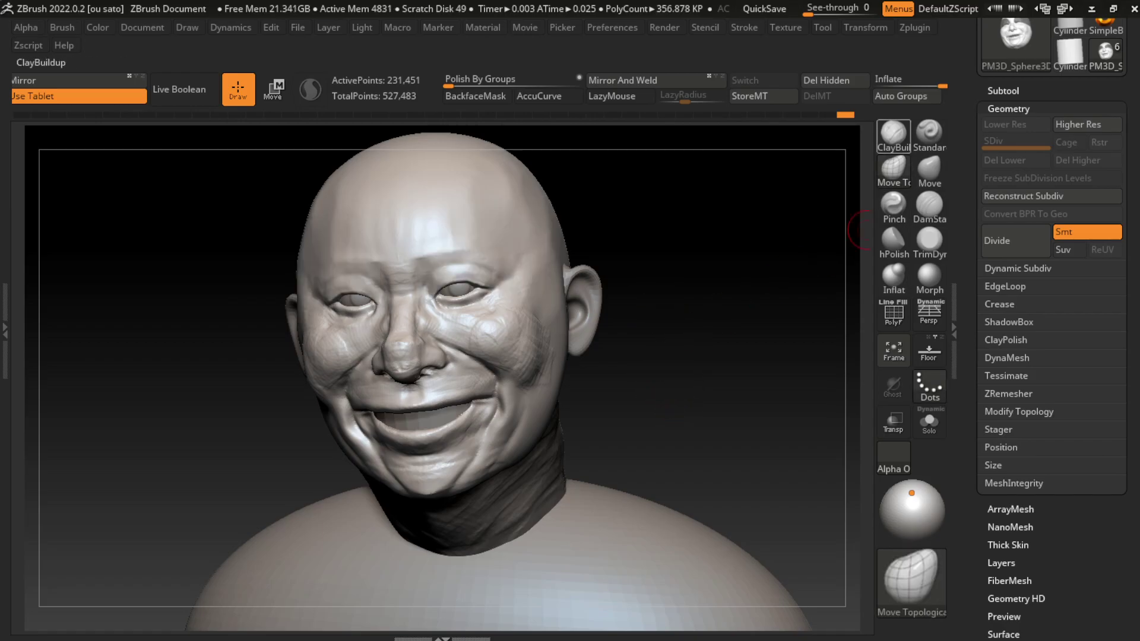
Step: Turn the head to a frontal view and switch to ClayBuildup with LazyMouse on
key(b)
key(m)
key(v)
drag(858, 230, 540, 307)
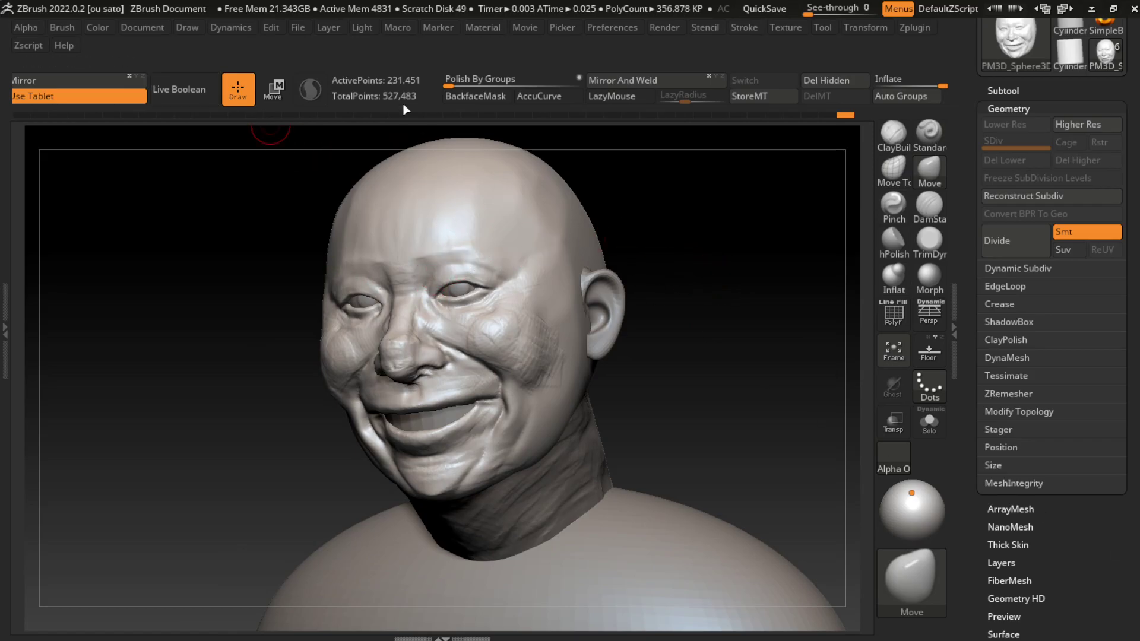
click(140, 28)
drag(707, 264, 617, 420)
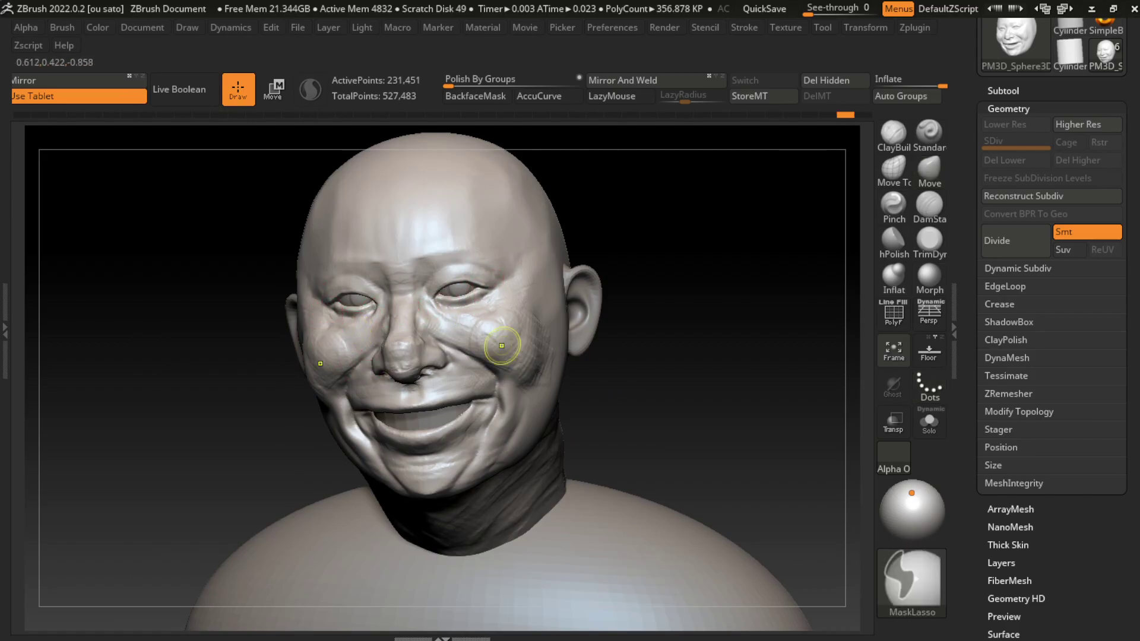
key(b)
key(c)
key(b)
key(l)
key(s)
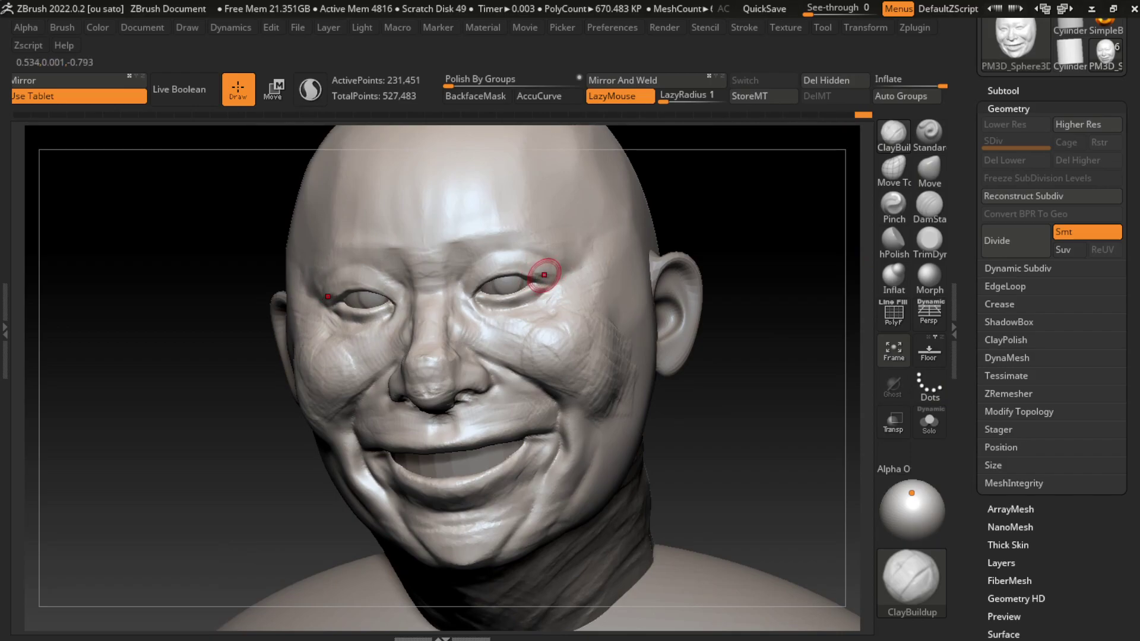
Step: With X symmetry on, carve a DamStandard crease along the cheek and smile line
key(ctrl+z)
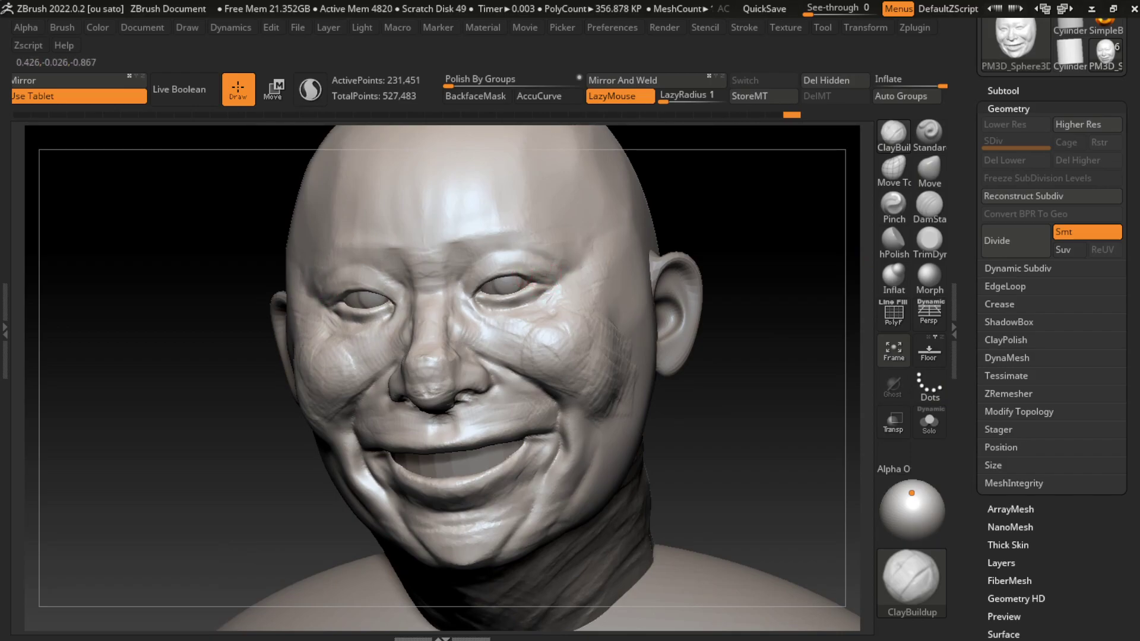
key(ctrl+shift+z)
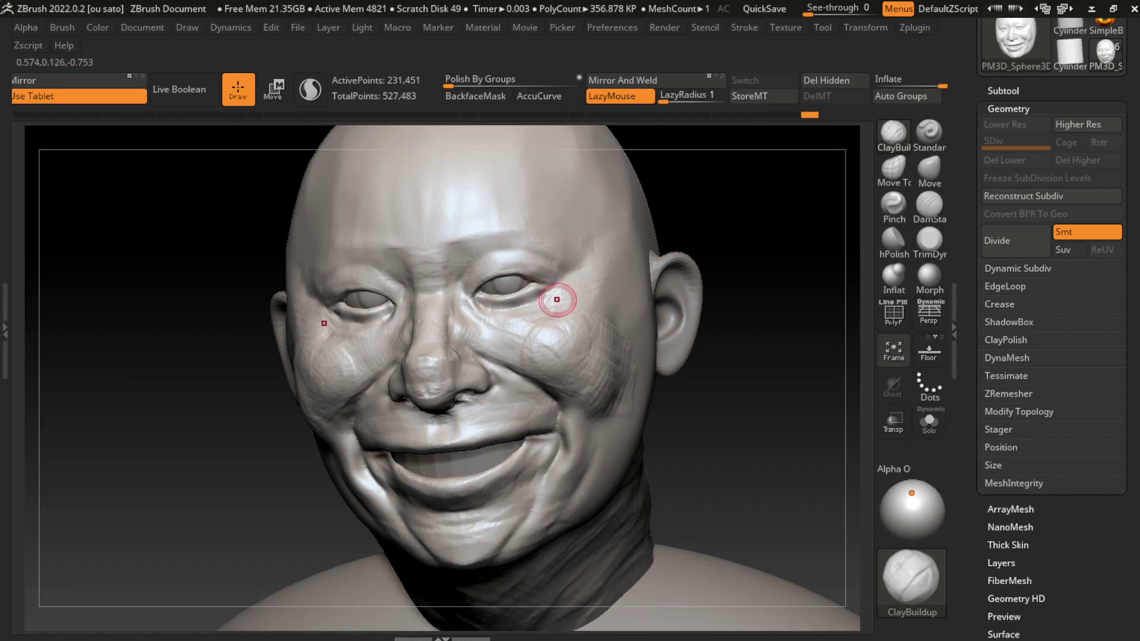
click(929, 205)
key(x)
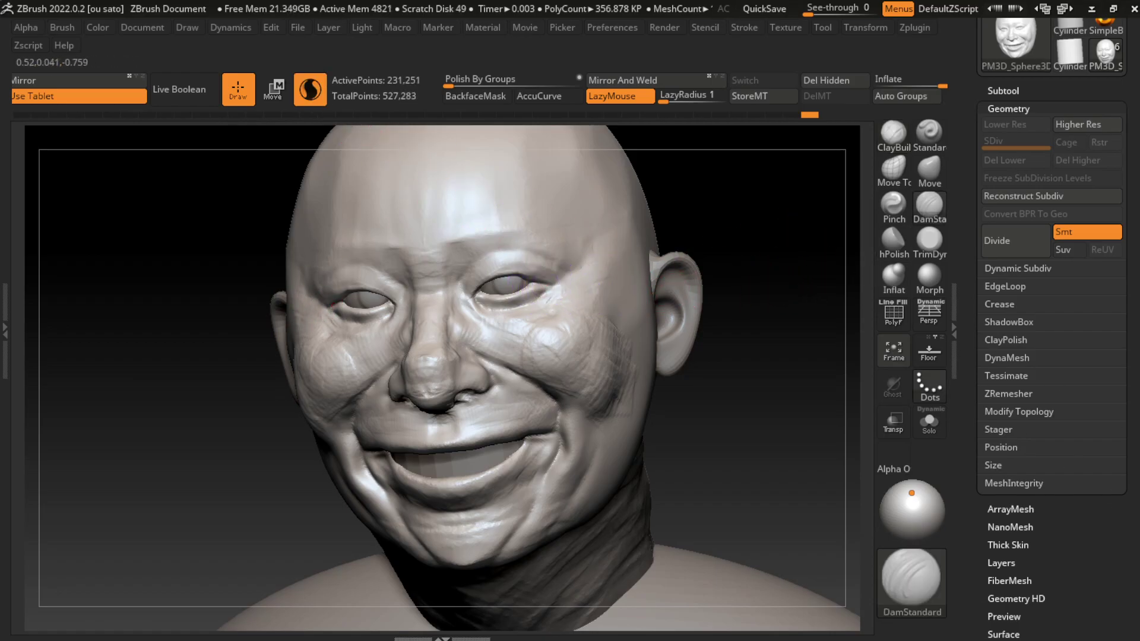
drag(592, 287, 498, 404)
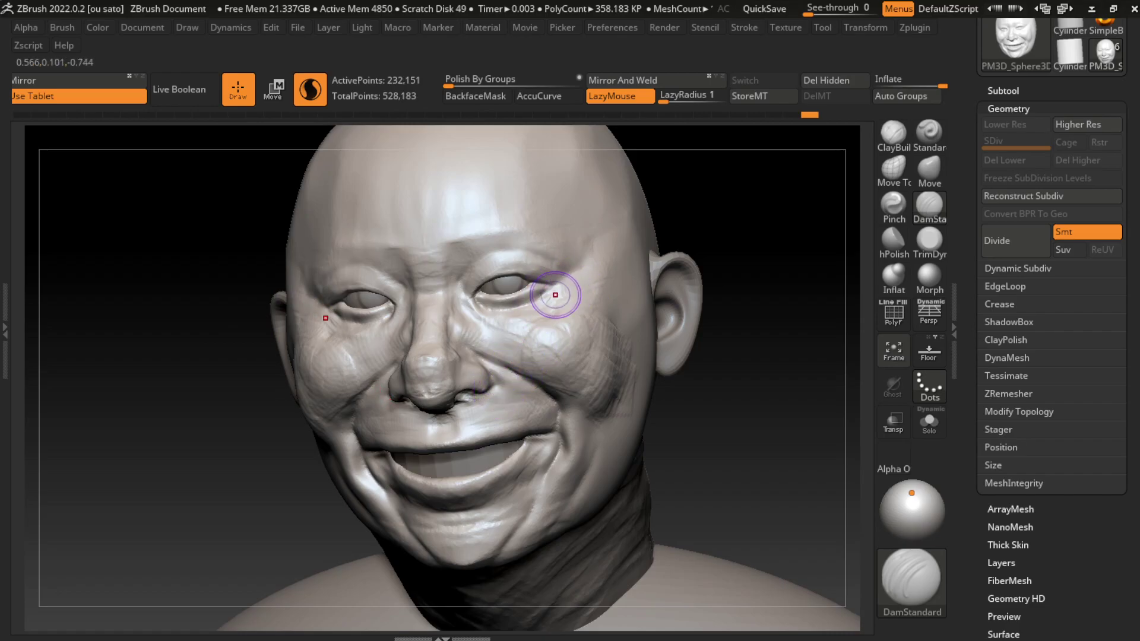
Step: Build up clay under the eyes and carve small DamStandard wrinkles beneath them
click(894, 133)
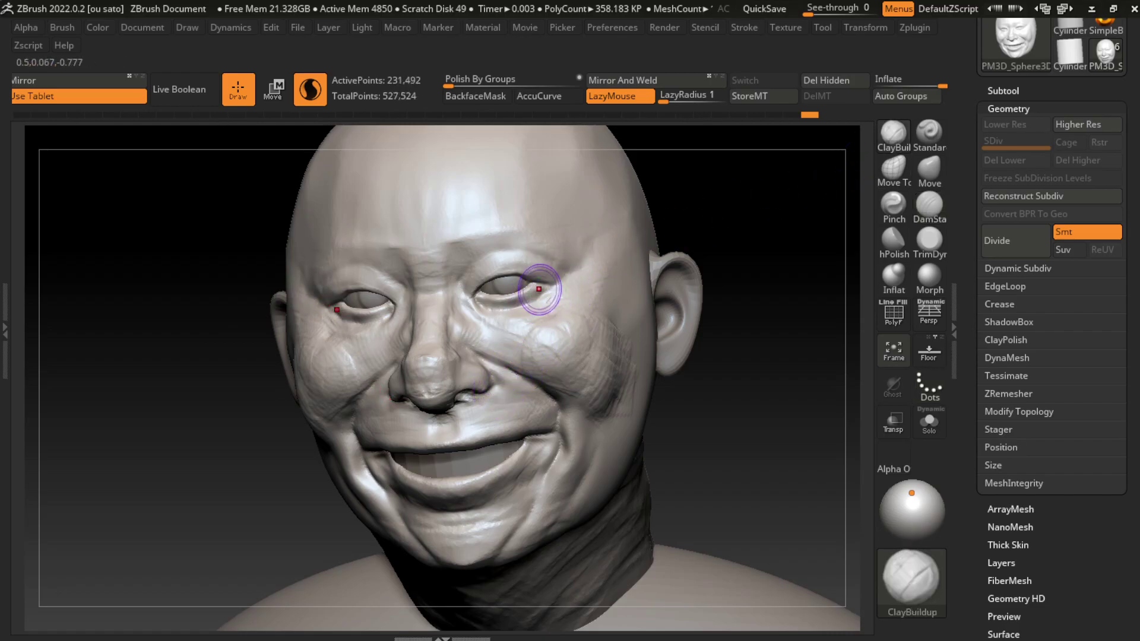
drag(573, 285, 505, 320)
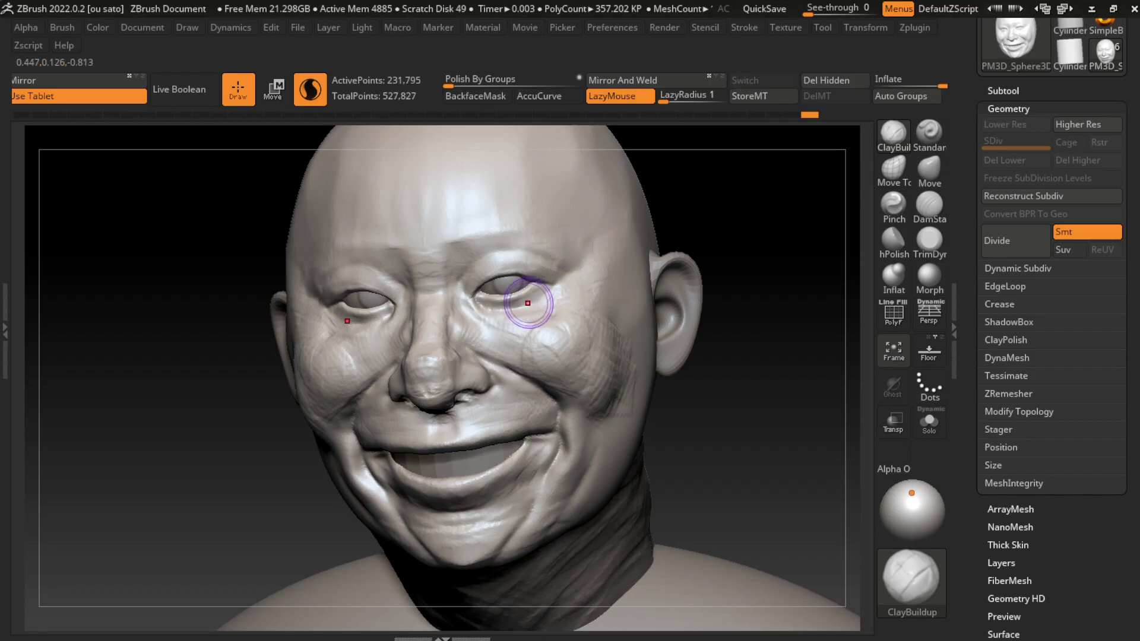
click(929, 134)
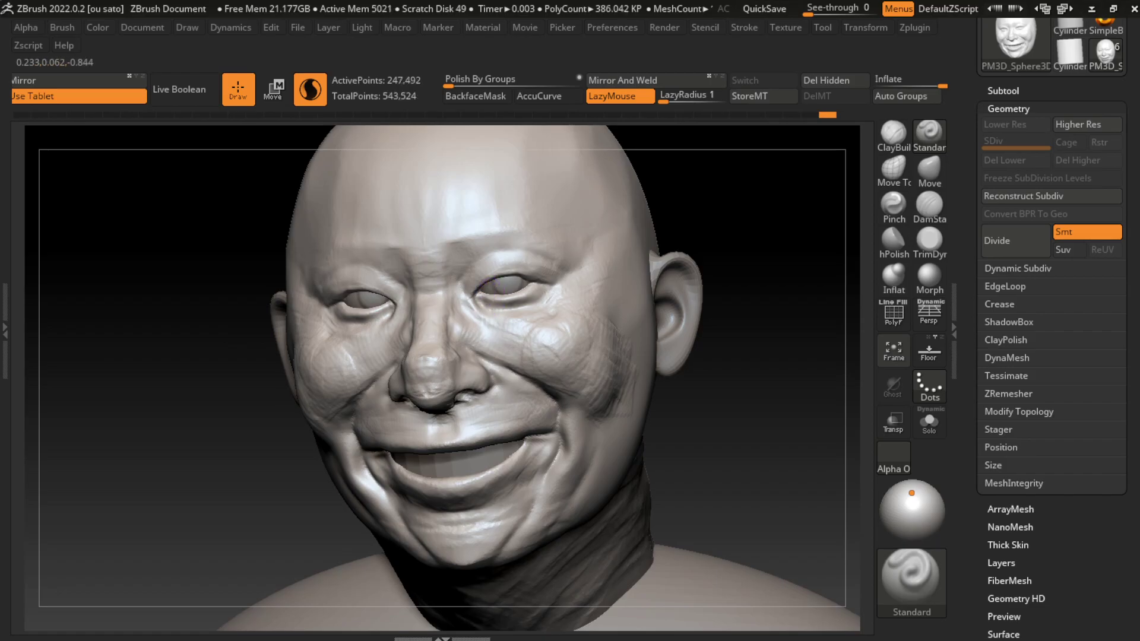
click(929, 205)
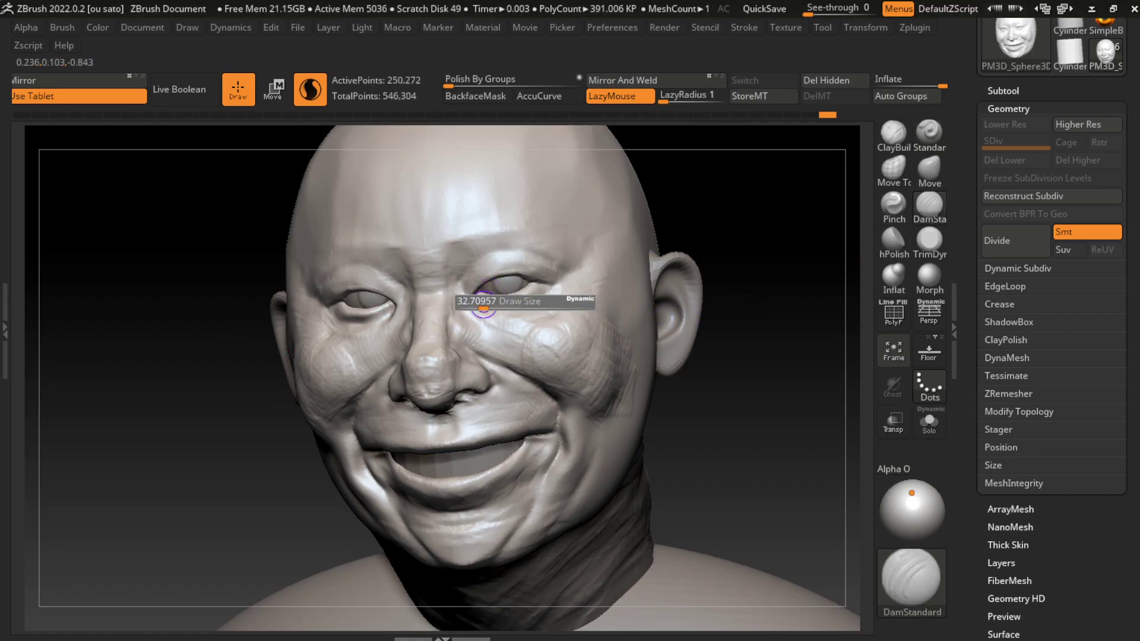
mouse_move(485, 307)
mouse_down()
mouse_move(483, 321)
mouse_move(485, 303)
mouse_up()
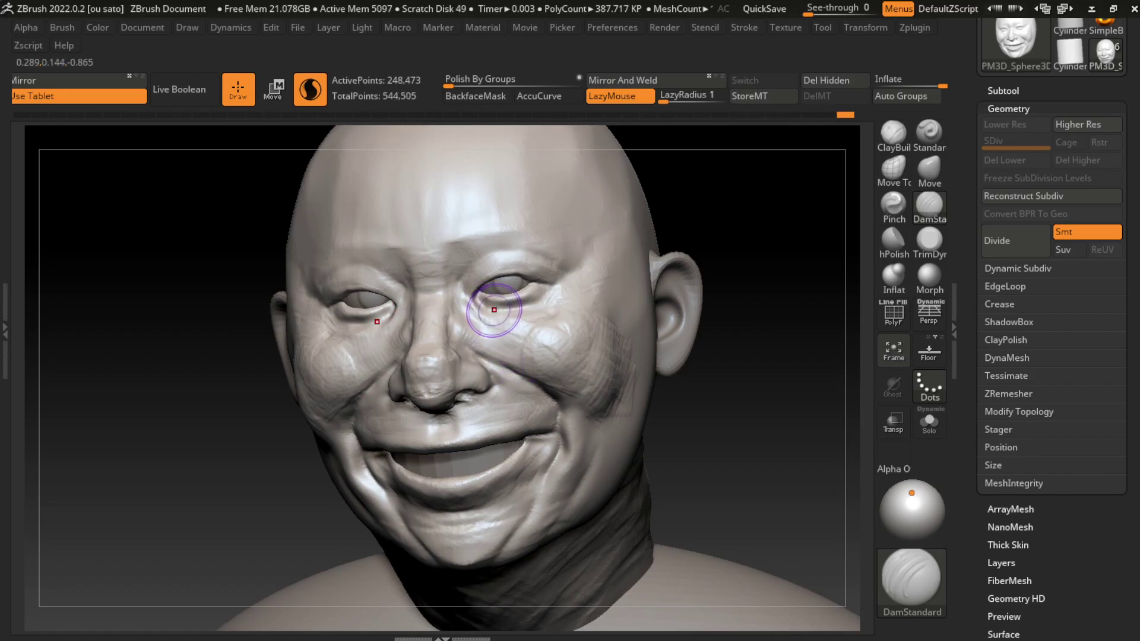
mouse_move(486, 315)
mouse_down()
mouse_move(522, 333)
mouse_move(561, 225)
mouse_move(481, 313)
mouse_up()
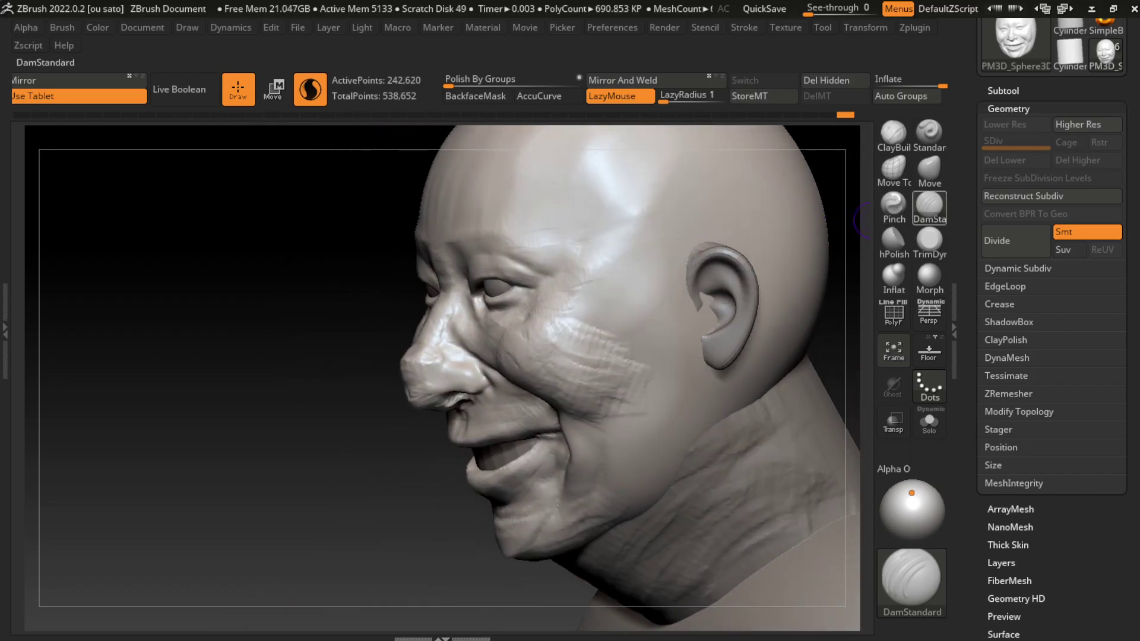
key(b)
key(m)
key(v)
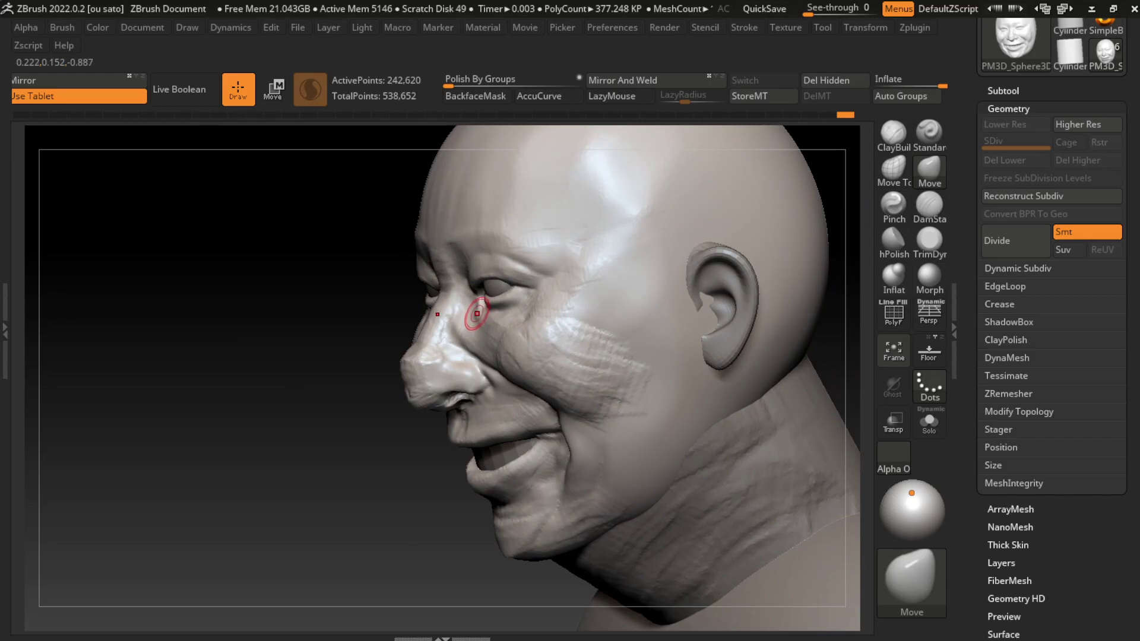
Step: Switch to ClayBuildup and enlarge the brush to cover the cheek
drag(342, 496, 629, 332)
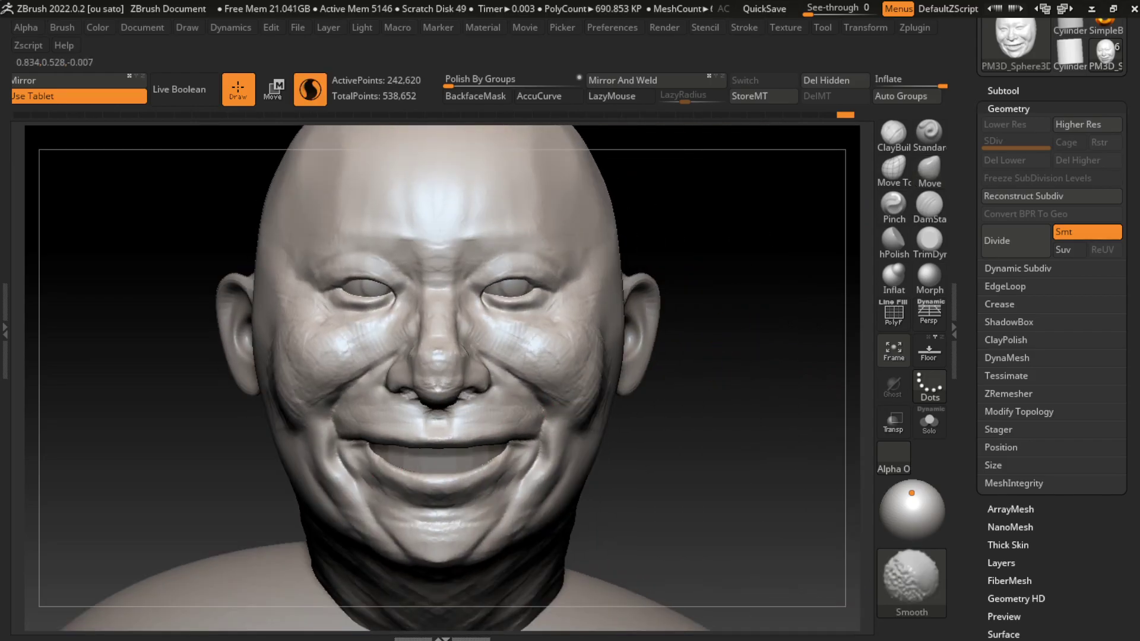
key(b)
key(c)
key(b)
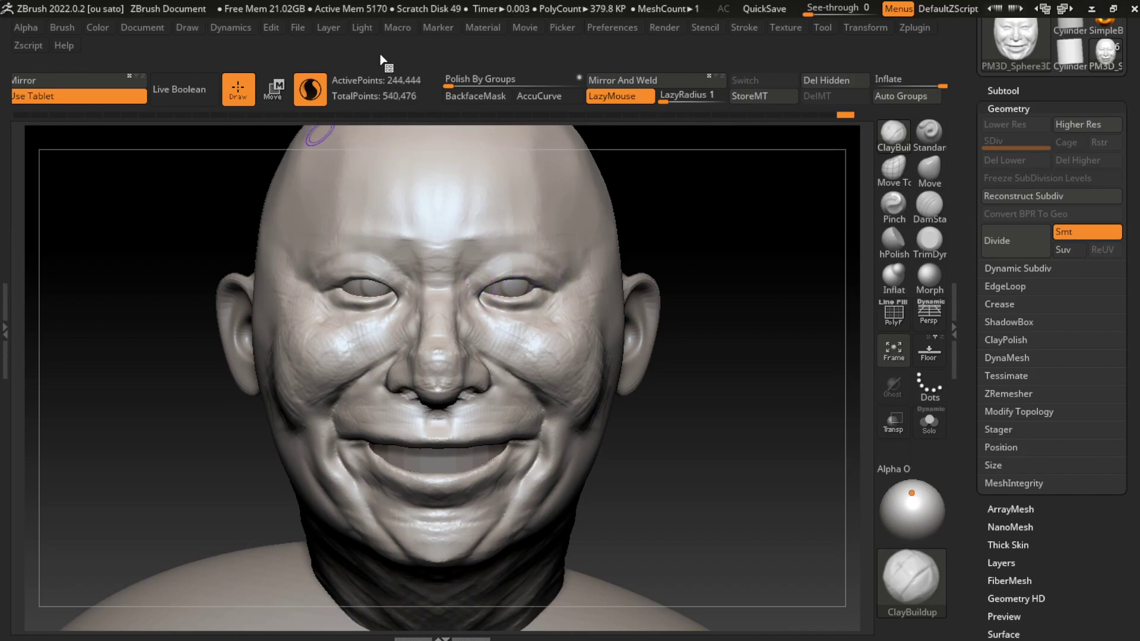
click(143, 27)
drag(683, 416, 523, 442)
key(s)
drag(690, 368, 727, 368)
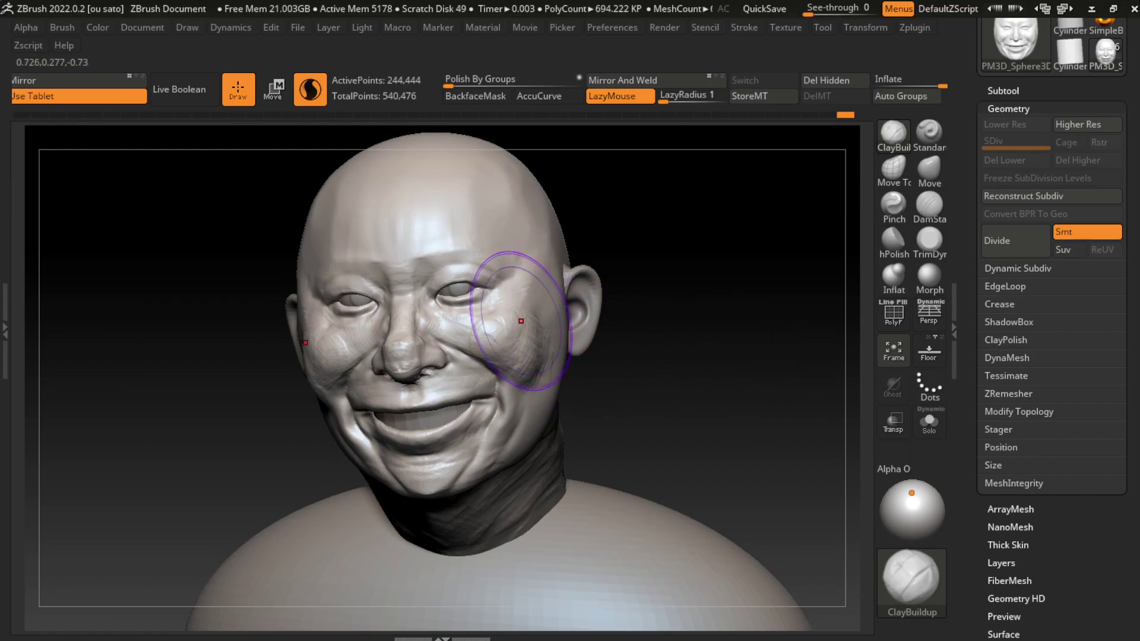
Step: Push the cheek and under-eye area into shape with the Move brush
click(929, 169)
key(s)
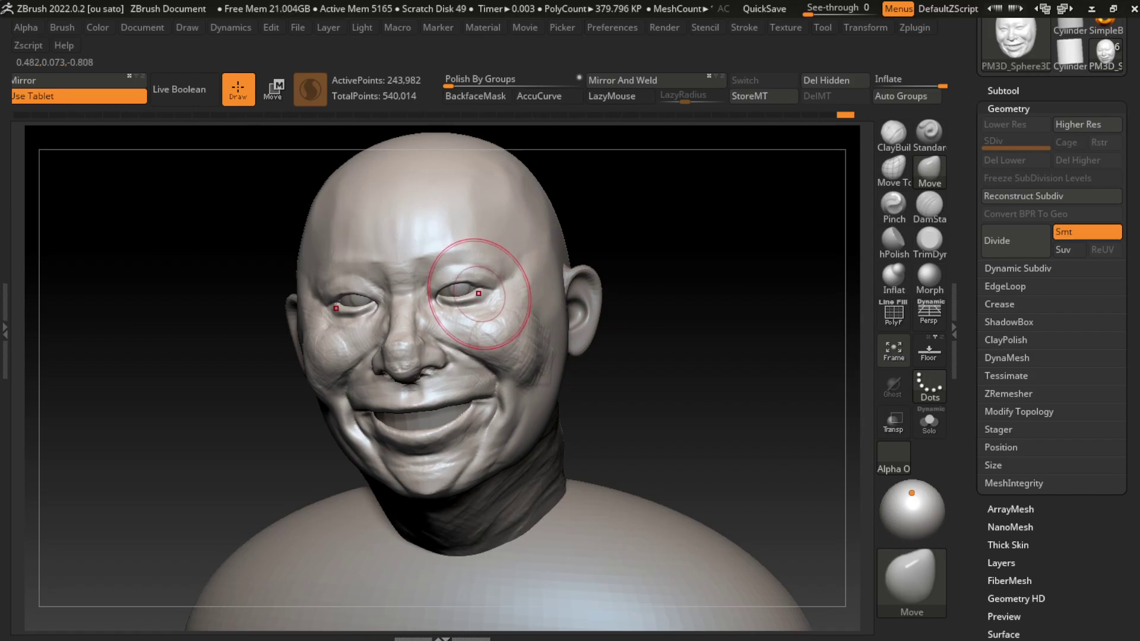
drag(496, 247, 433, 327)
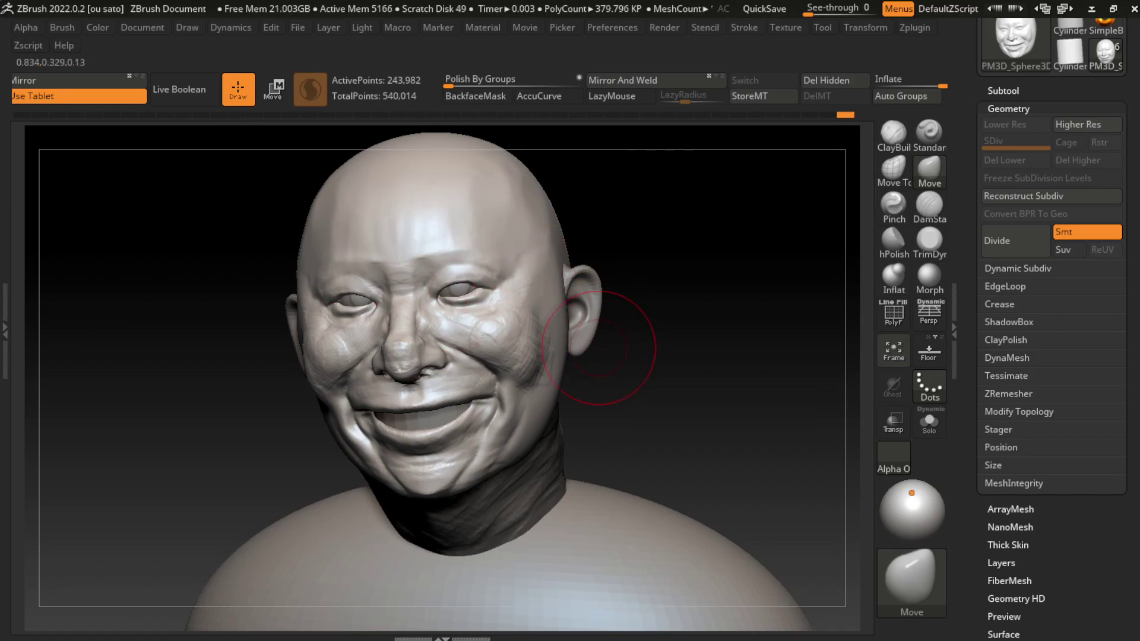
key(s)
drag(585, 357, 570, 357)
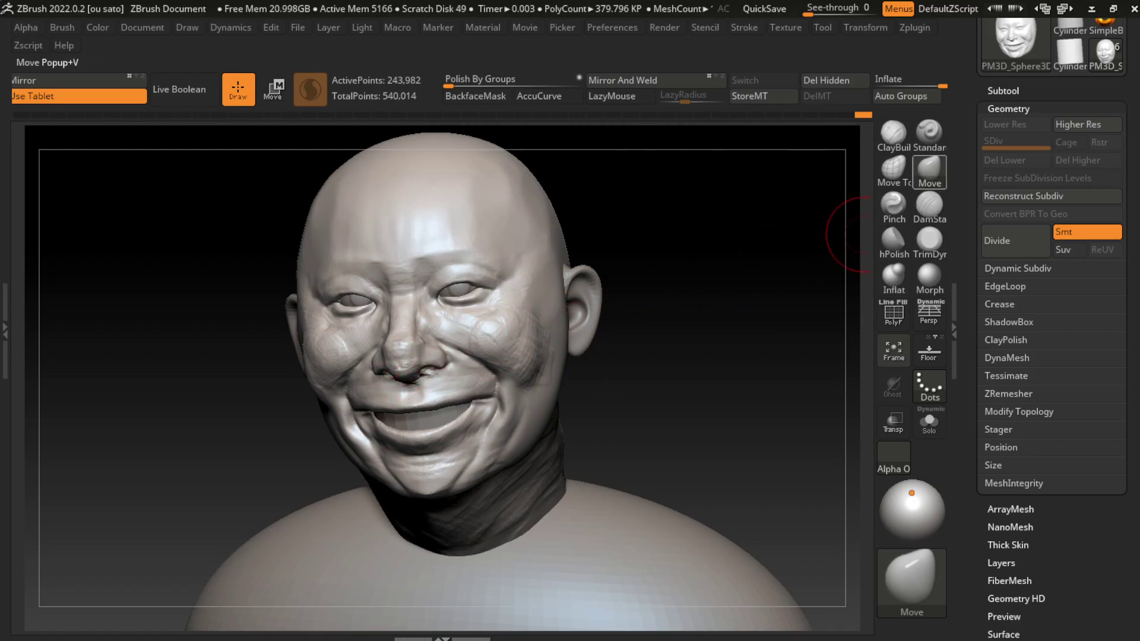
Step: Build up clay around the nose and both cheeks, then smooth the surface
click(894, 134)
mouse_move(404, 340)
mouse_down()
mouse_move(429, 341)
mouse_move(407, 353)
mouse_move(427, 335)
mouse_up()
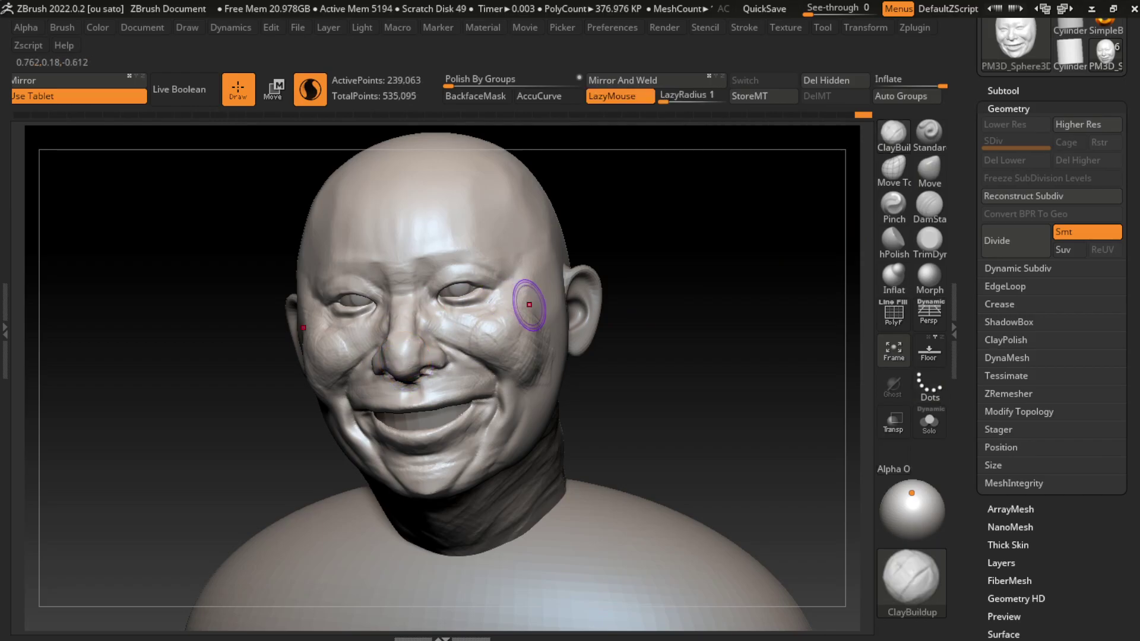
mouse_move(522, 301)
mouse_down()
mouse_move(483, 310)
mouse_move(482, 350)
mouse_up()
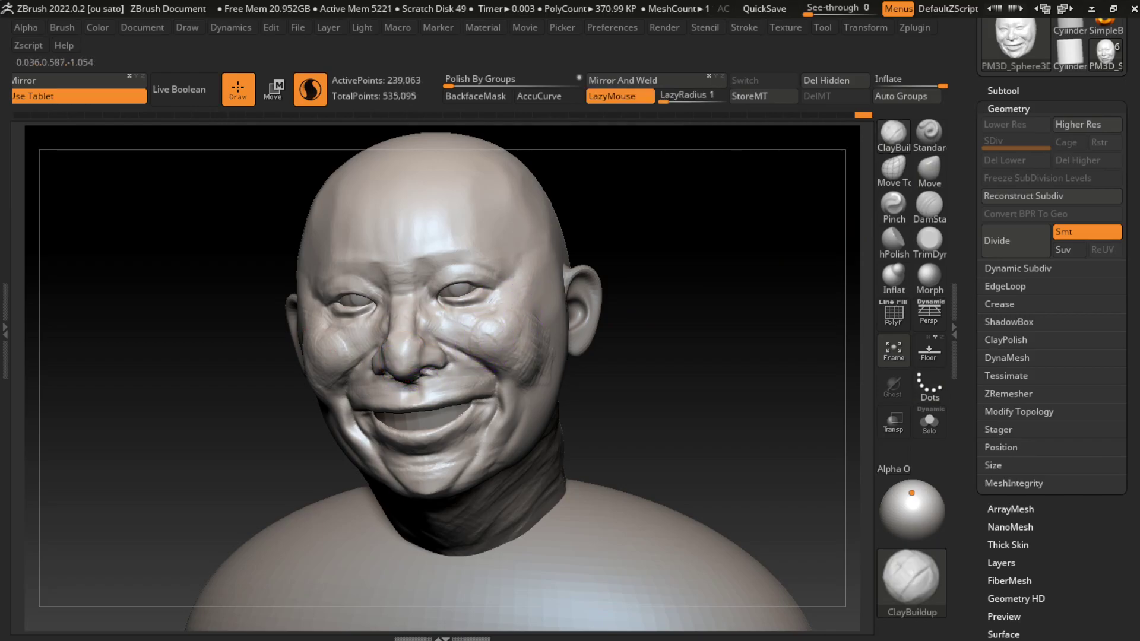
click(929, 171)
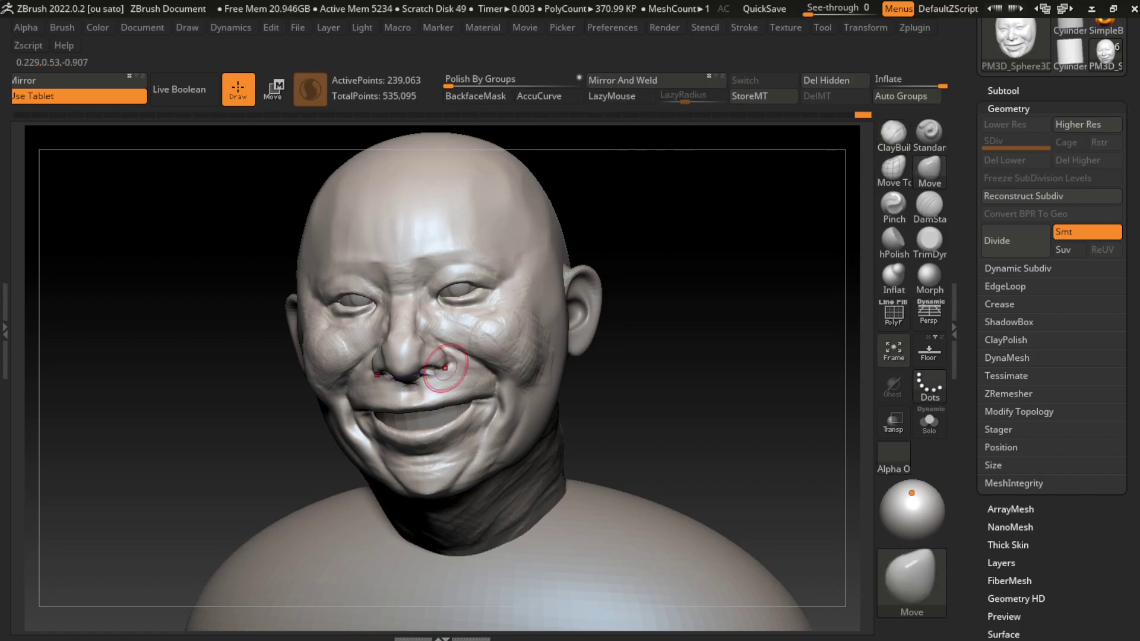
key(shift)
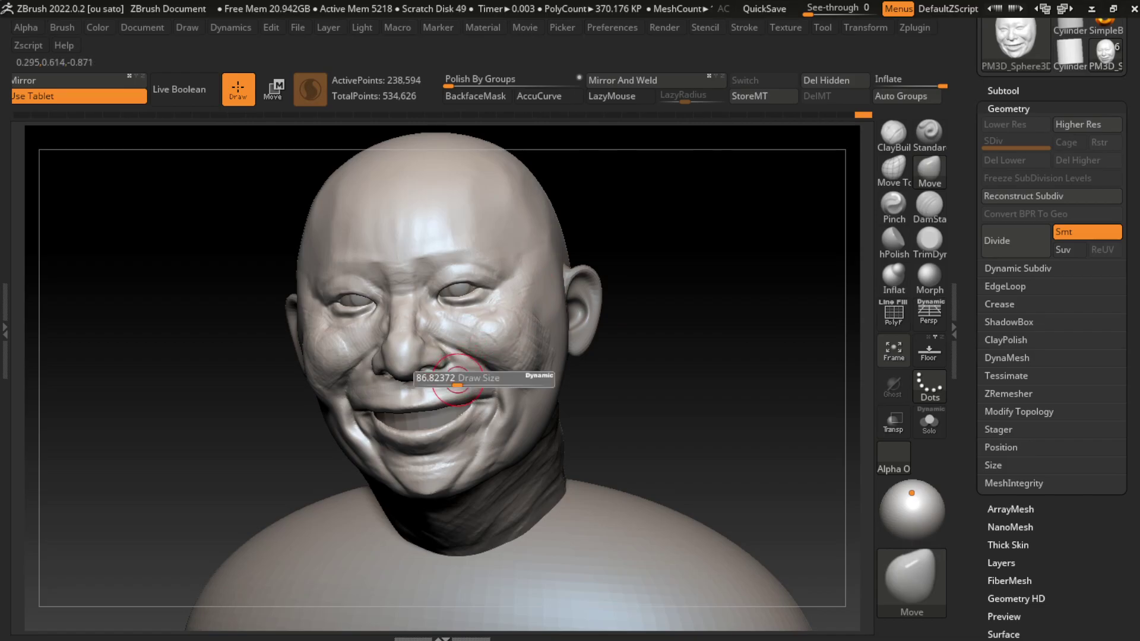
drag(445, 382, 427, 380)
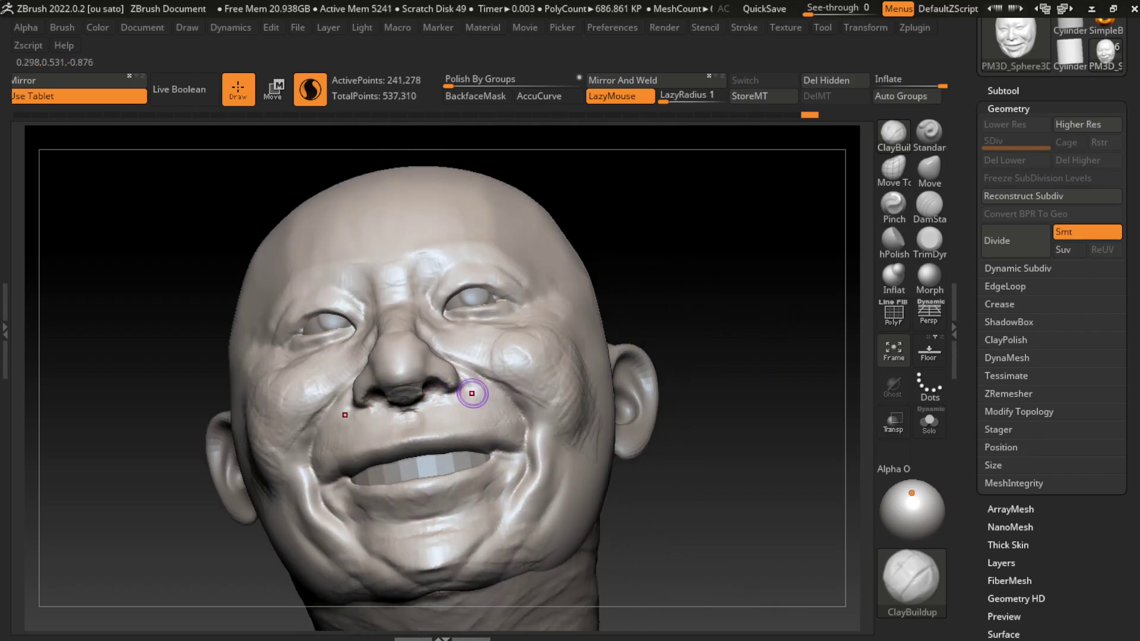
key(shift)
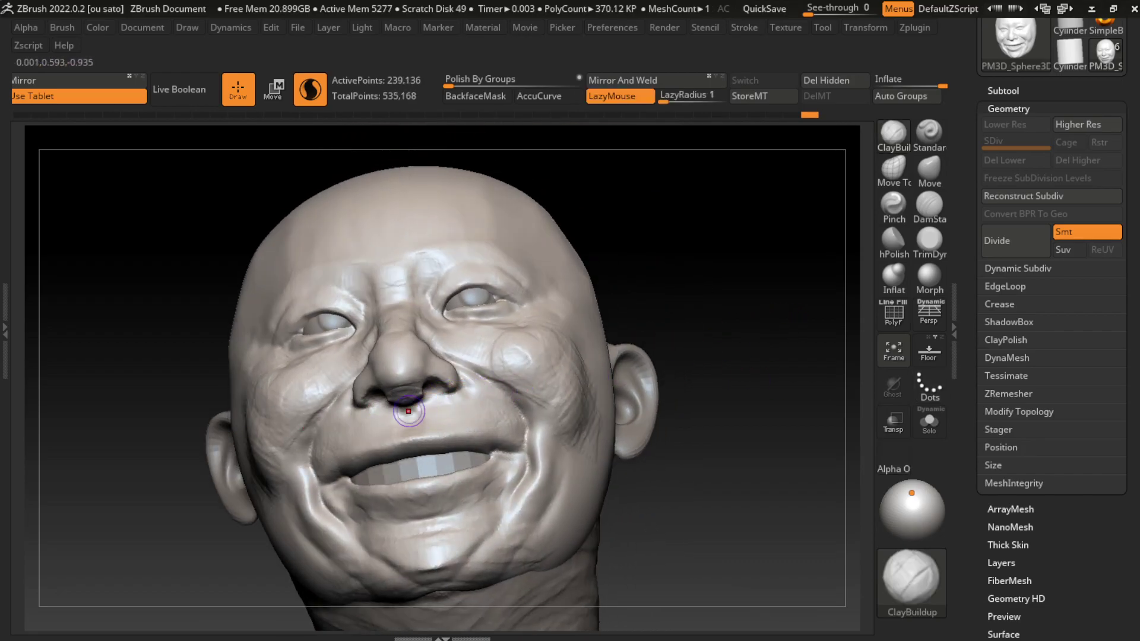
key(shift)
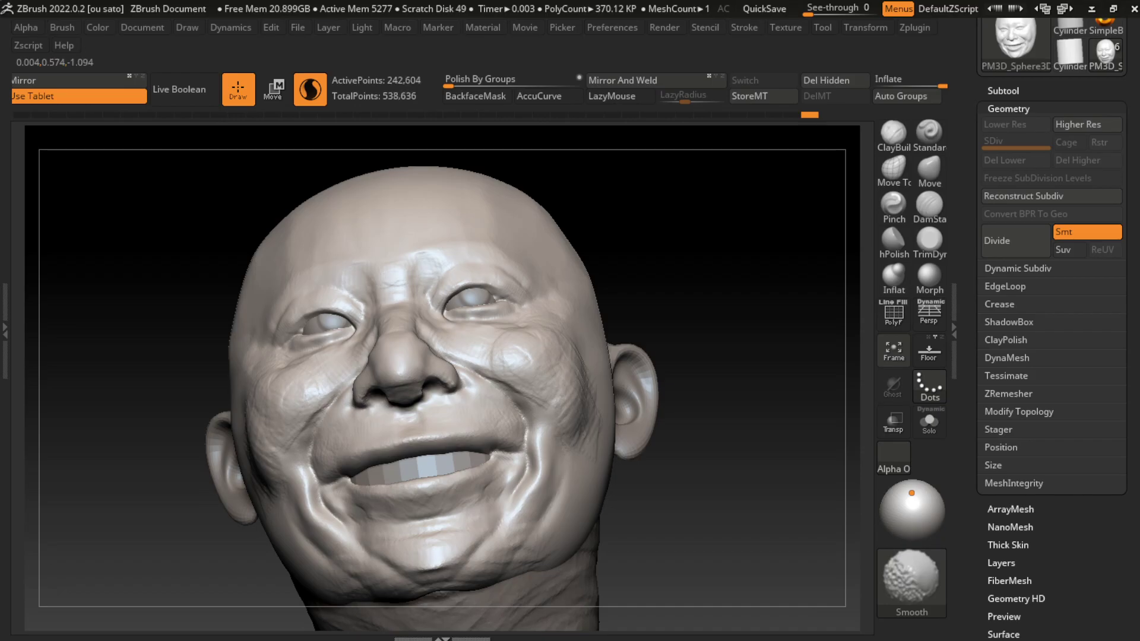
key(ctrl+z)
Step: Fill out the mouth corners and upper lip with clay, then shrink the Move brush
click(142, 27)
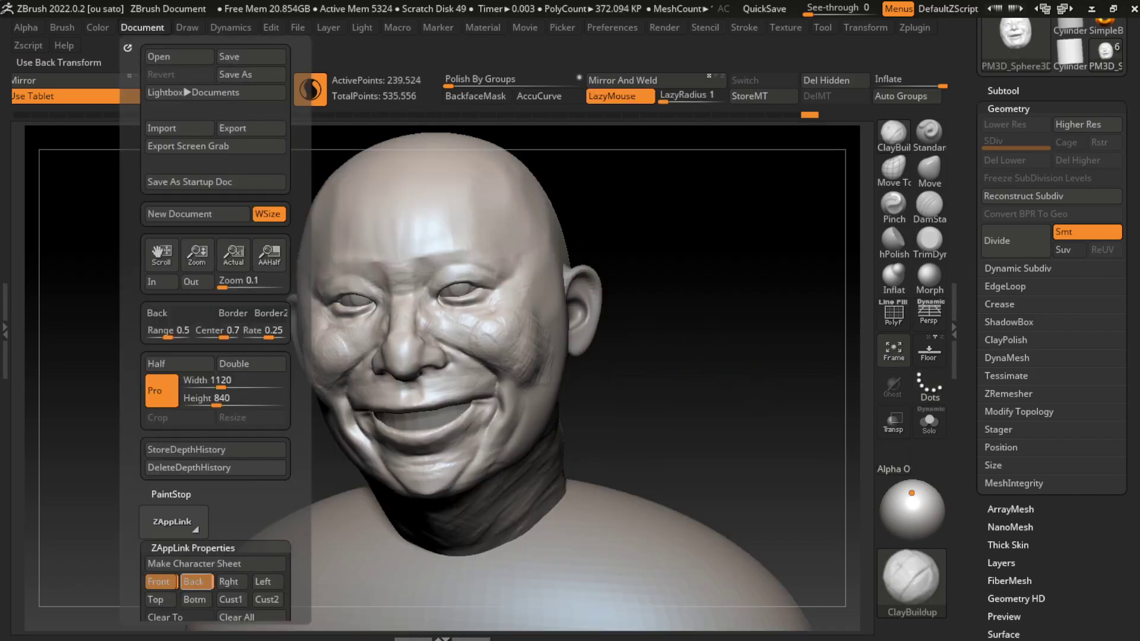
key(s)
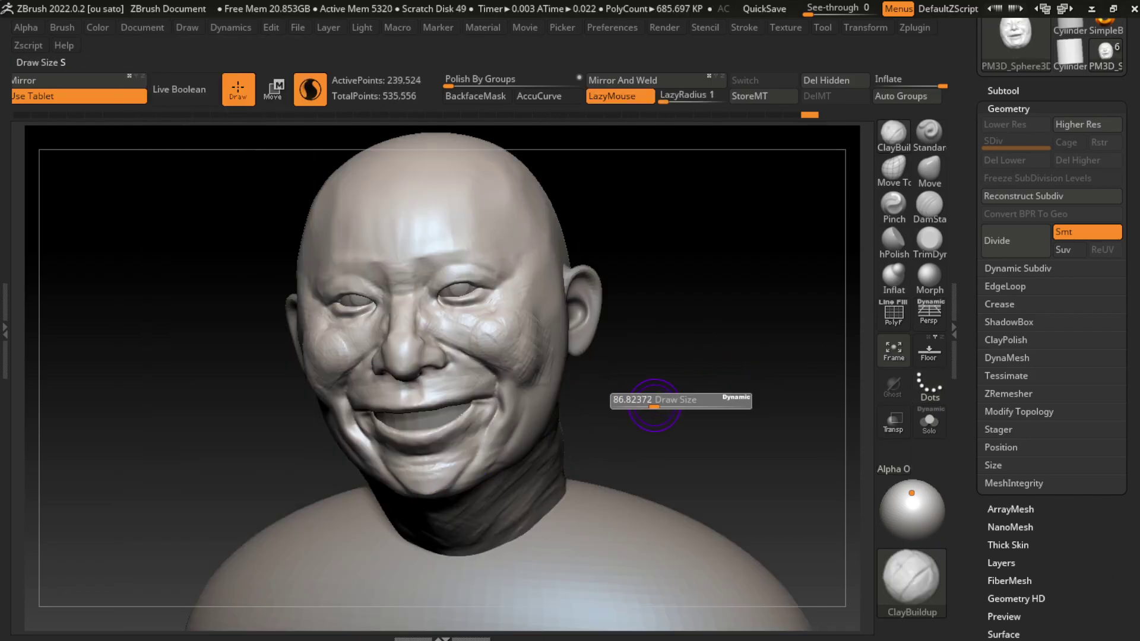
key(b)
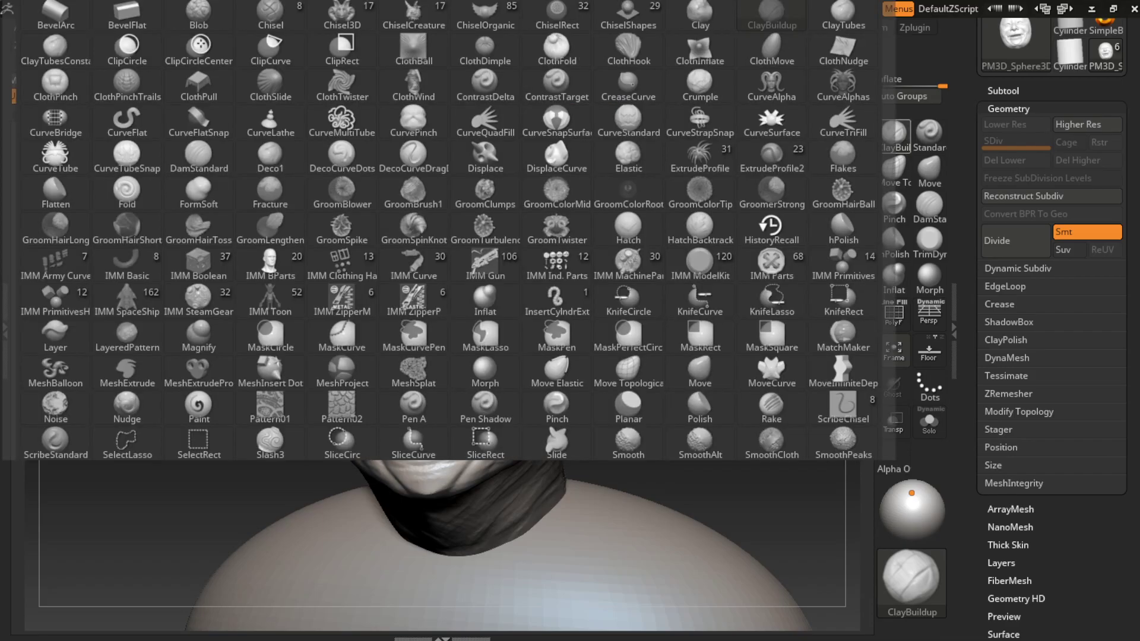
key(c)
key(b)
key(ctrl+z)
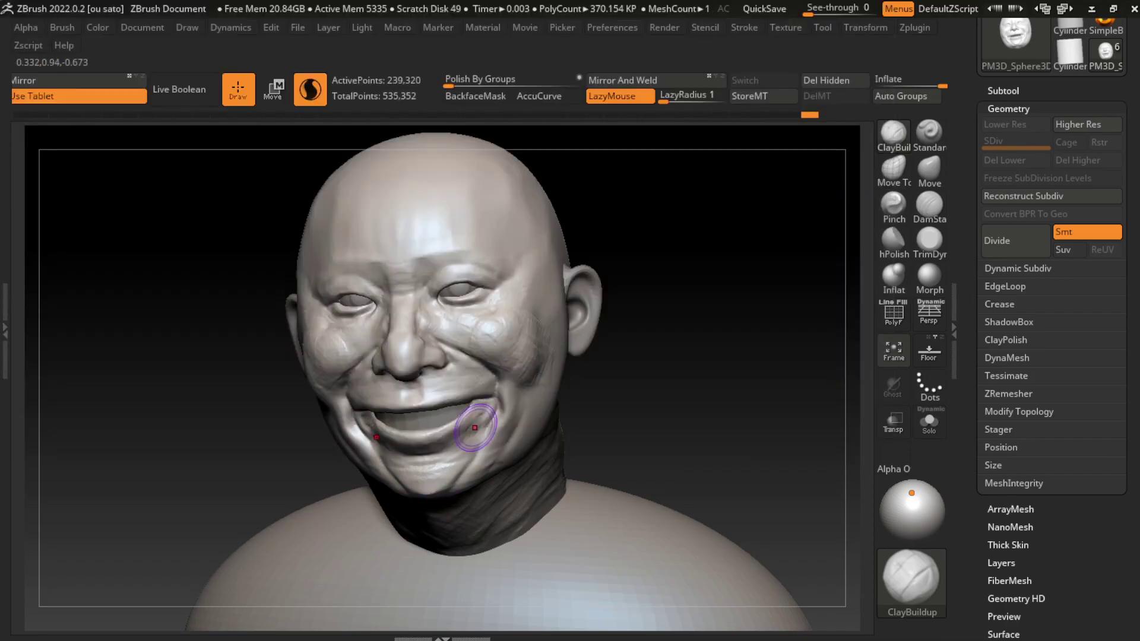
mouse_move(465, 420)
mouse_down()
mouse_move(386, 429)
mouse_move(487, 435)
mouse_move(483, 418)
mouse_move(426, 489)
mouse_up()
key(b)
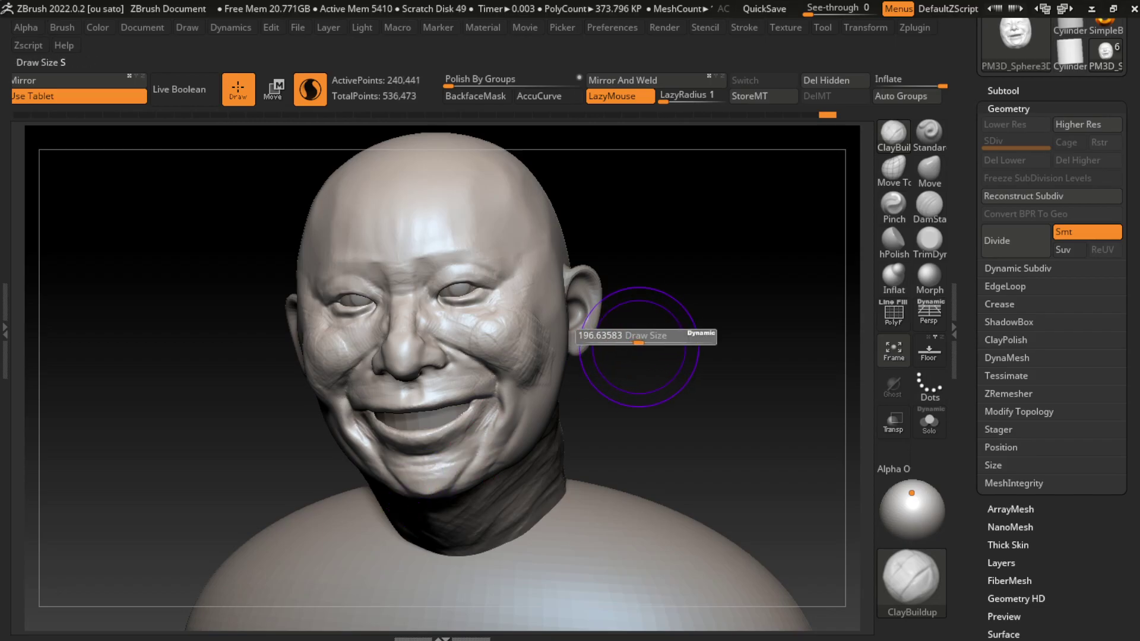
key(m)
key(v)
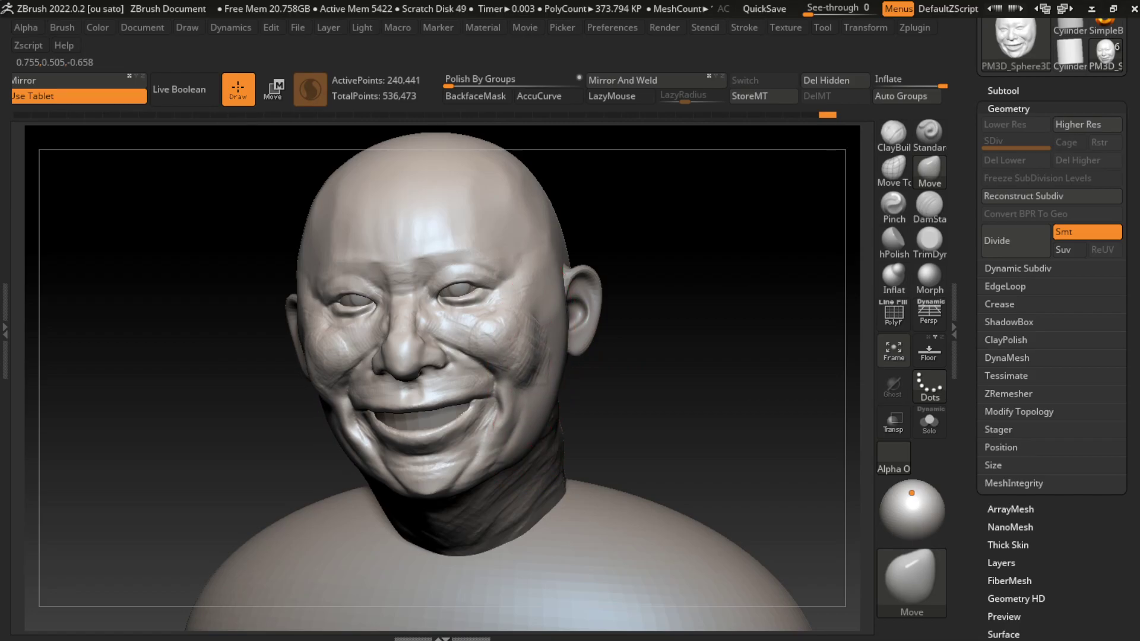
key(s)
drag(585, 330, 570, 339)
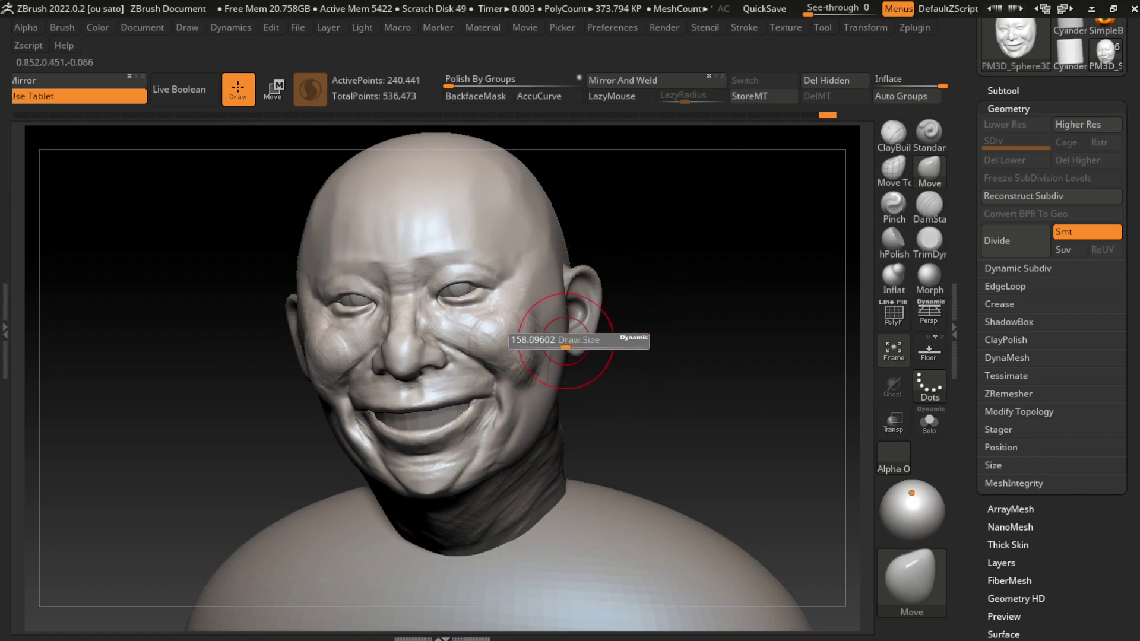
Step: Lasso-mask a band across the upper head and a line down the forehead
ctrl+drag(230, 200, 657, 169)
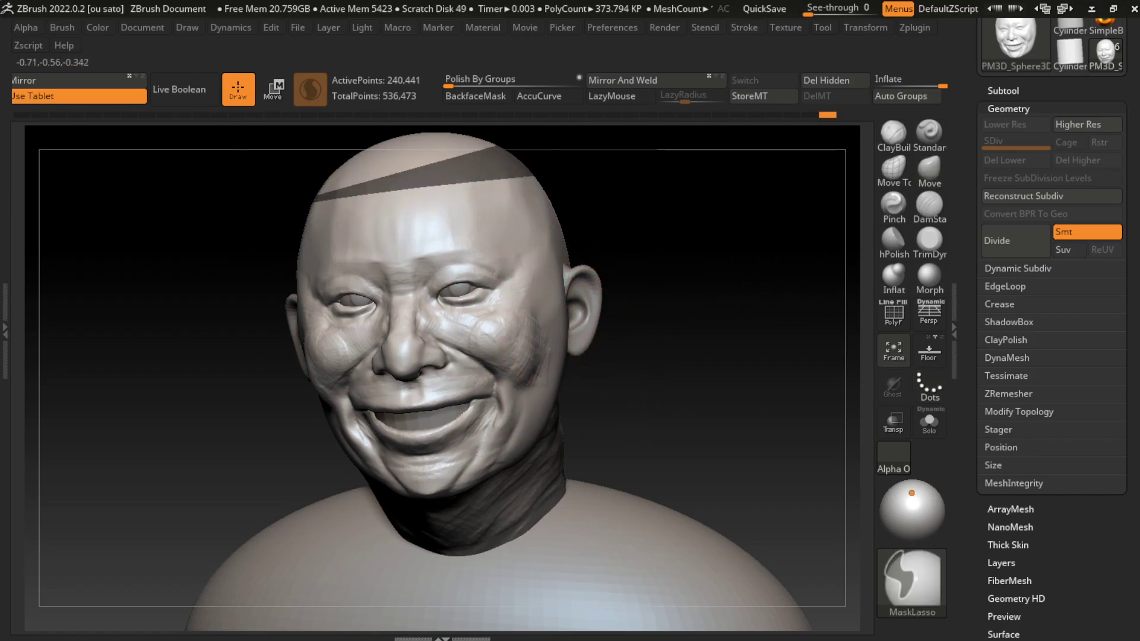
mouse_move(502, 179)
ctrl+mouse_down()
mouse_move(505, 227)
mouse_move(531, 245)
ctrl+mouse_up()
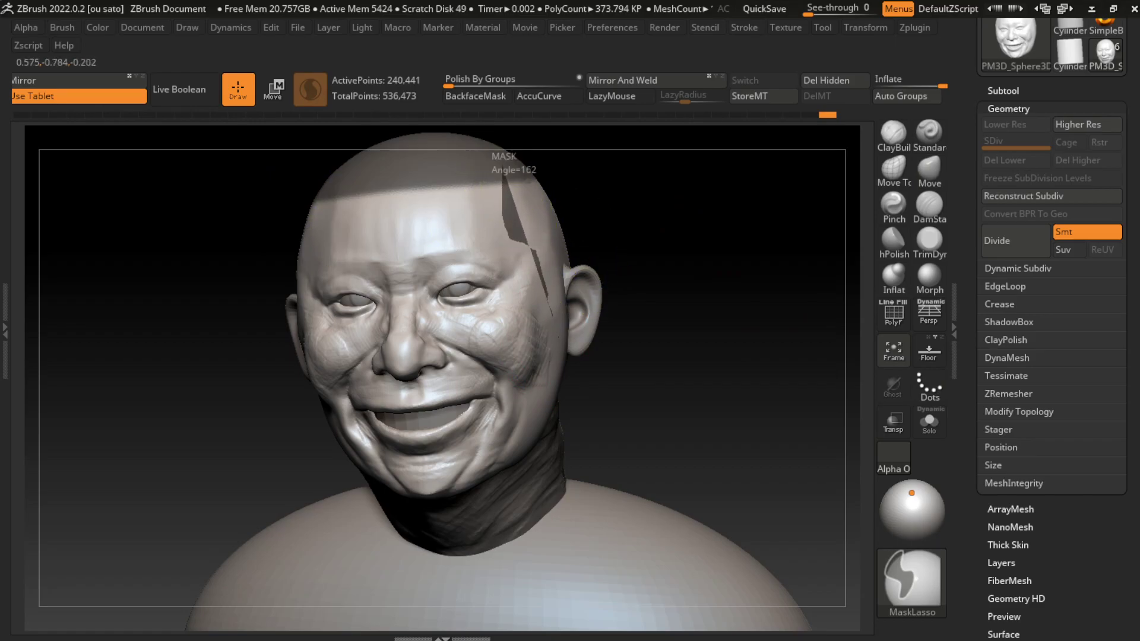
ctrl+drag(552, 313, 600, 342)
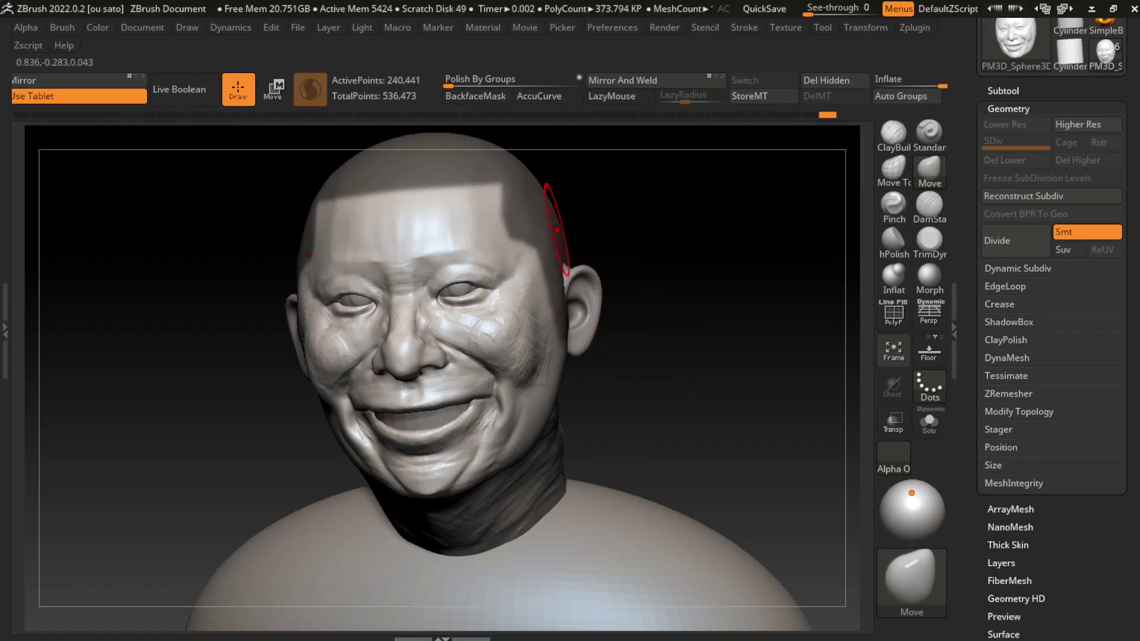
Step: Erase the forehead mask with Ctrl+Alt to form a curved hairline, checking it from the side
key(ctrl+alt)
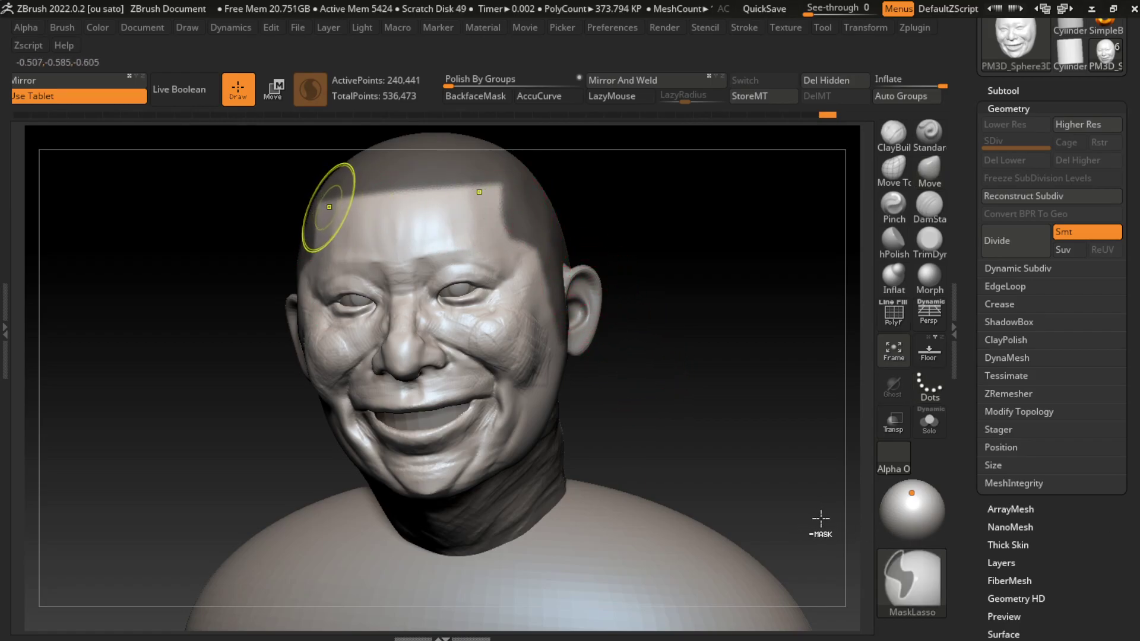
mouse_move(317, 190)
ctrl+alt+mouse_down()
mouse_move(457, 225)
mouse_move(516, 198)
ctrl+alt+mouse_up()
drag(692, 300, 636, 277)
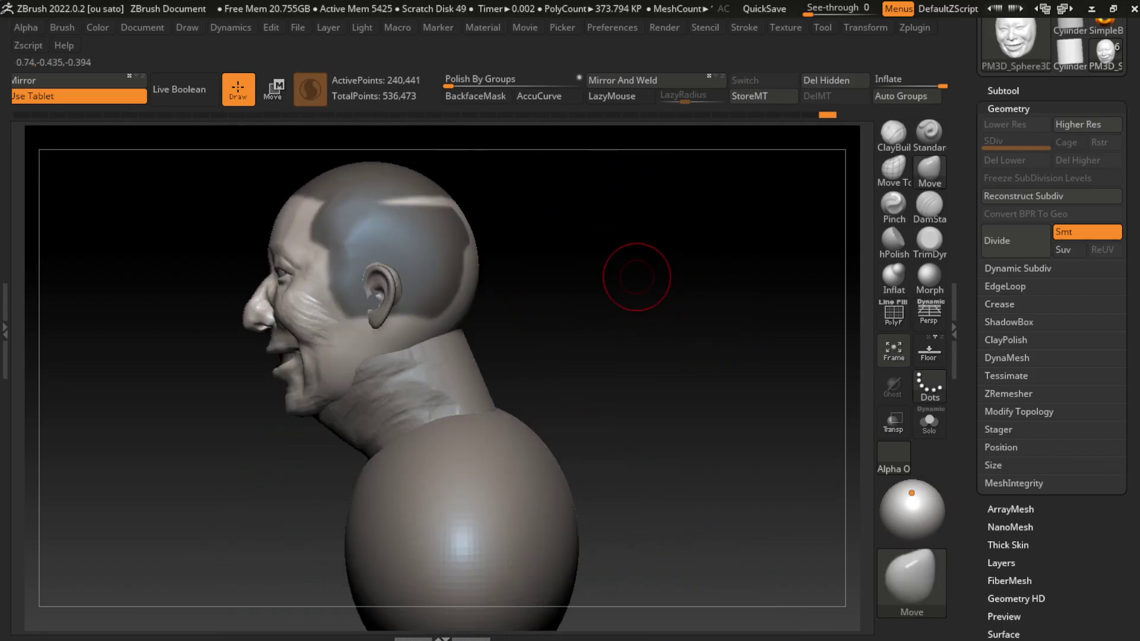
ctrl+alt+drag(540, 323, 523, 190)
drag(535, 321, 617, 287)
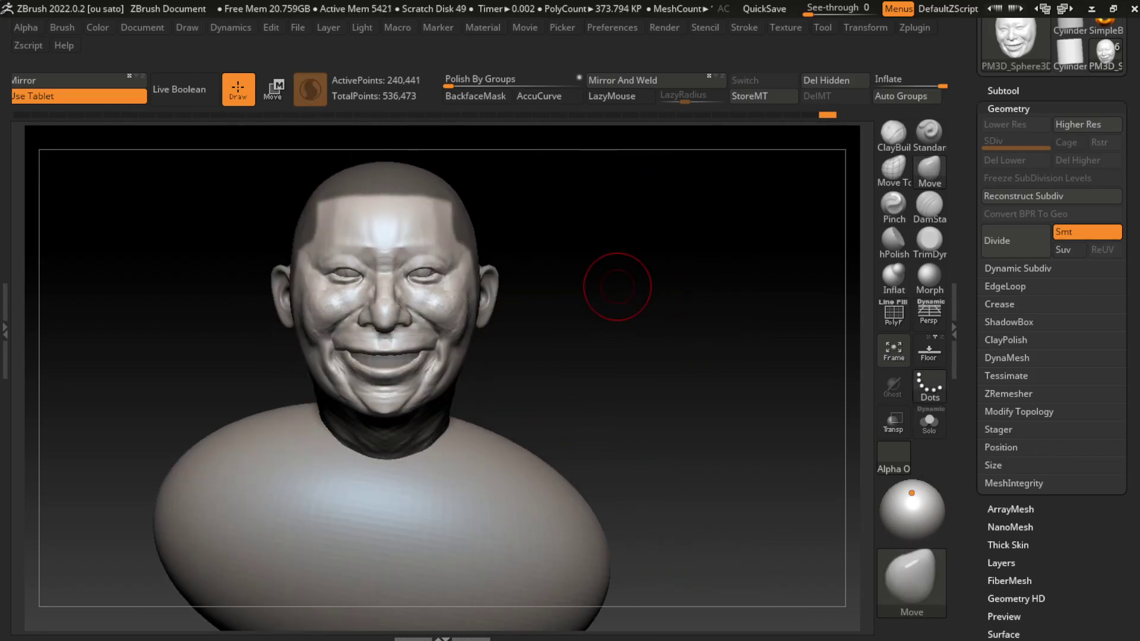
drag(618, 356, 654, 392)
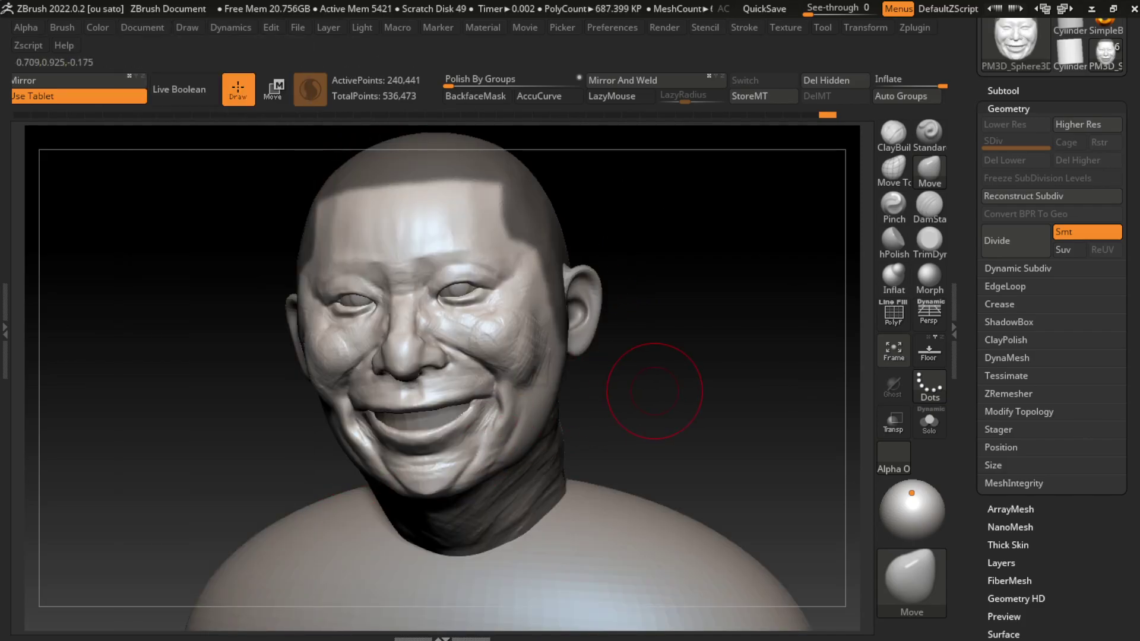
key(ctrl+z)
key(ctrl+z)
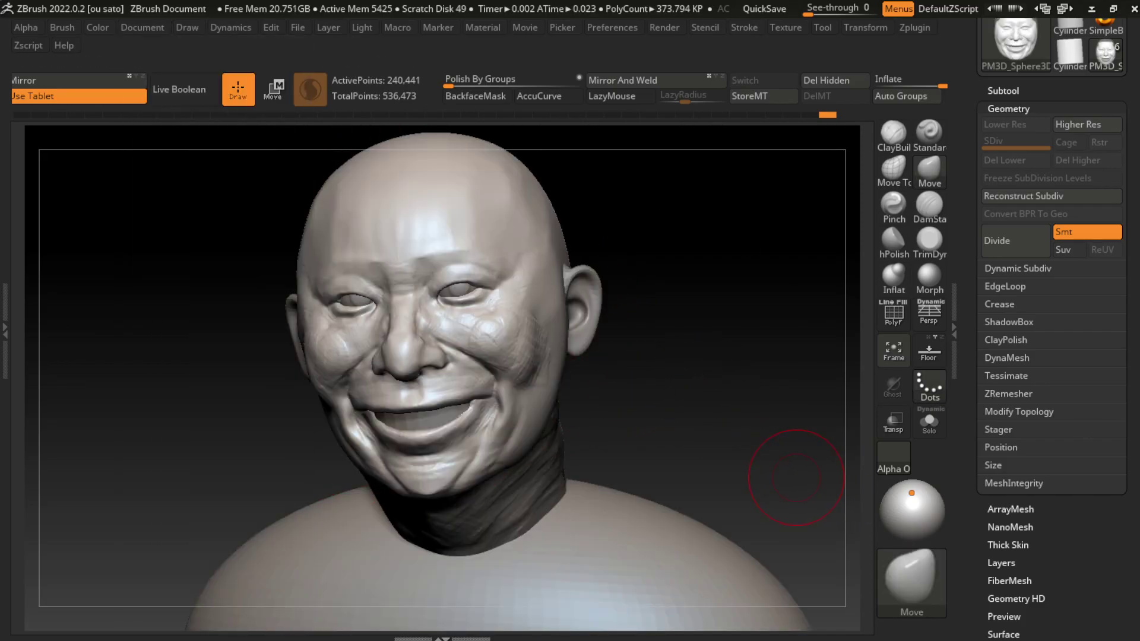
Step: Extract the masked scalp as a double-sided shell at Thick 0.02 and accept it
click(1002, 90)
scroll(1050, 356, down, 3)
click(999, 475)
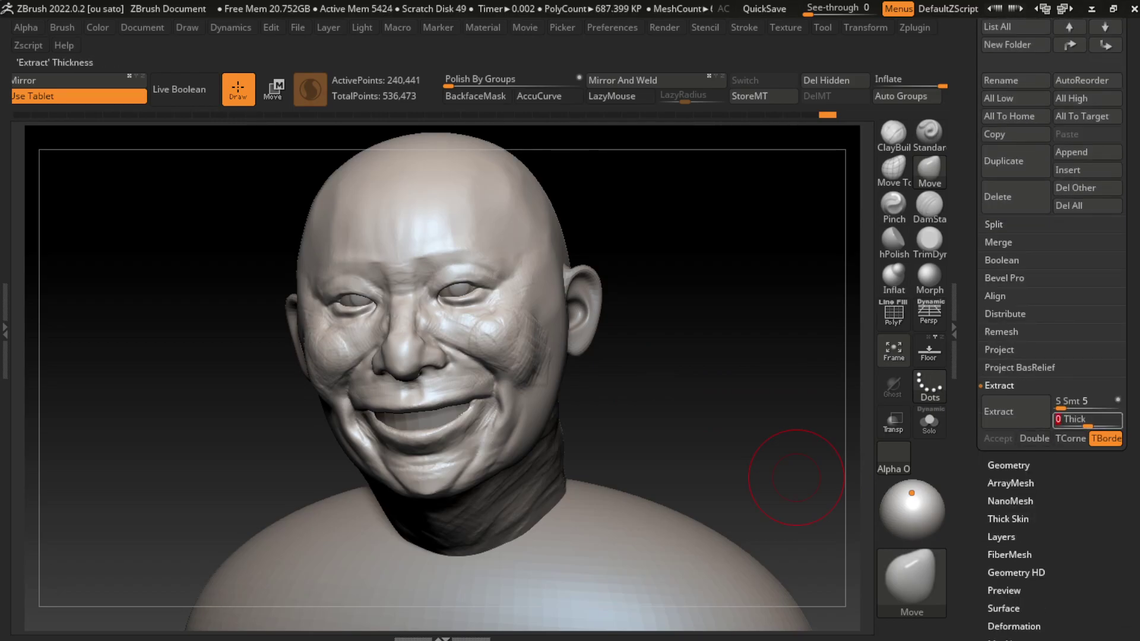
click(1015, 411)
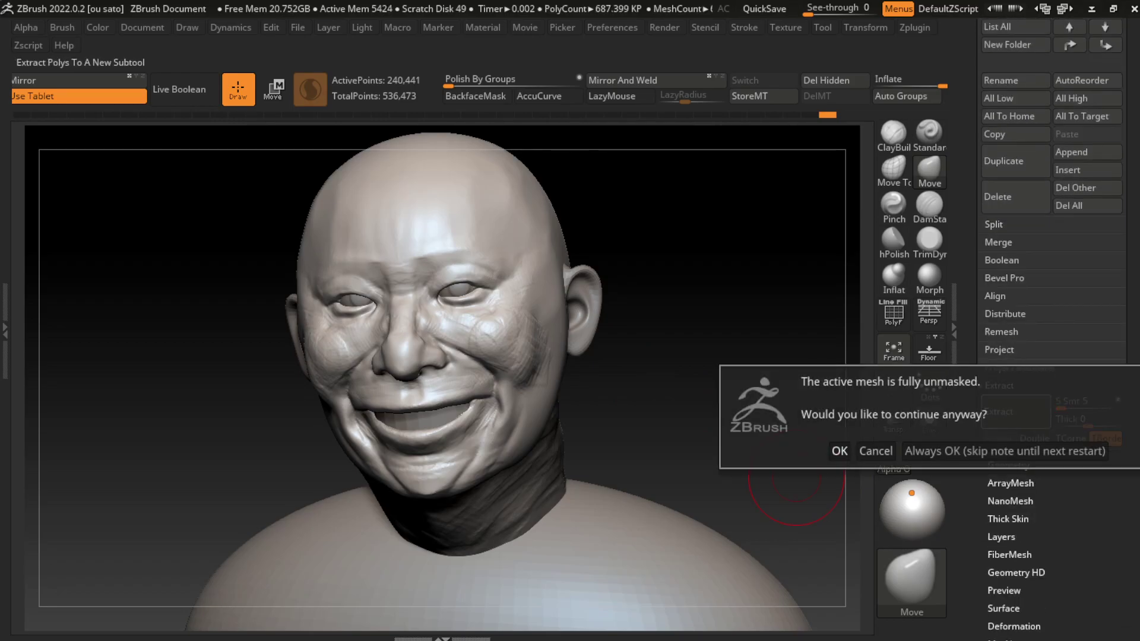
click(875, 452)
ctrl+click(759, 482)
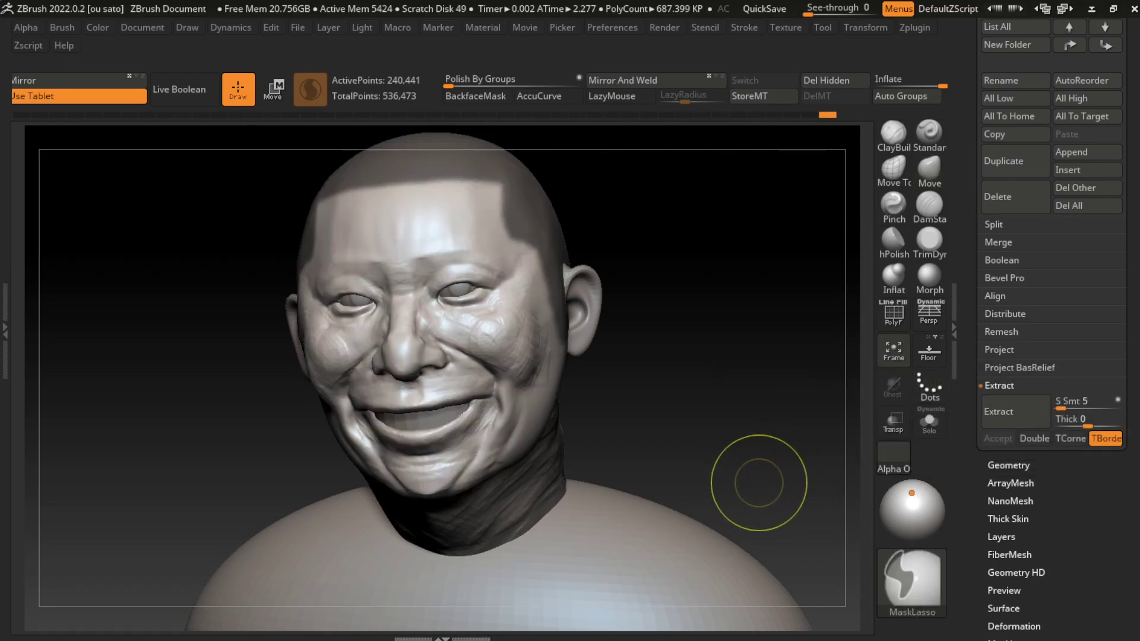
click(1034, 438)
click(1015, 411)
click(997, 438)
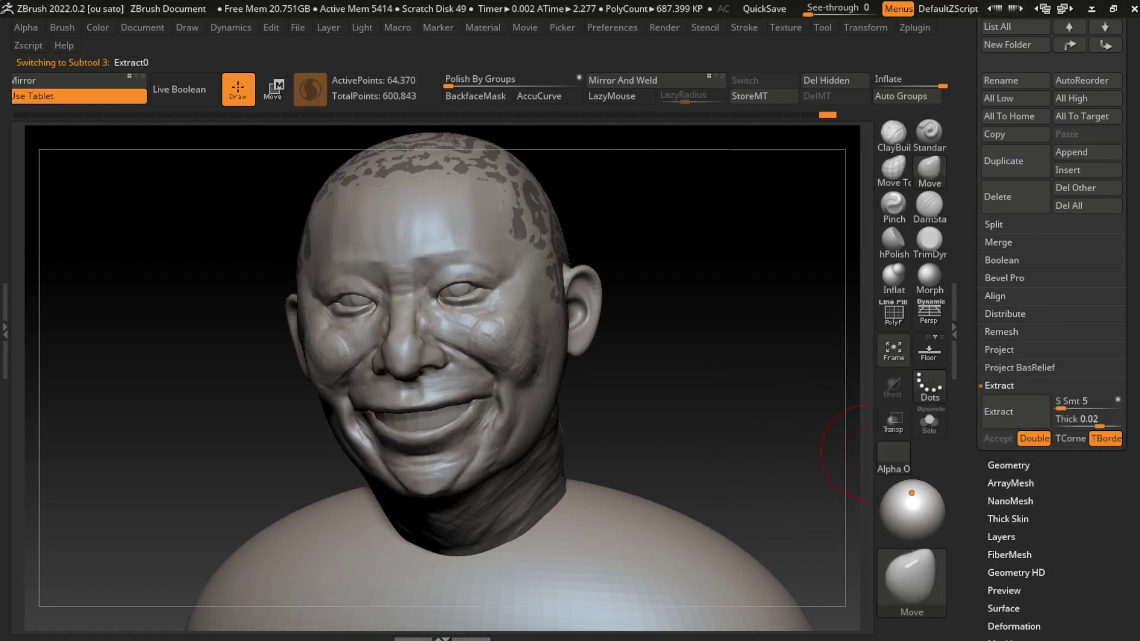
Step: Enlarge the Extract0 shell slightly with Transpose and DynaMesh it at resolution 128
key(w)
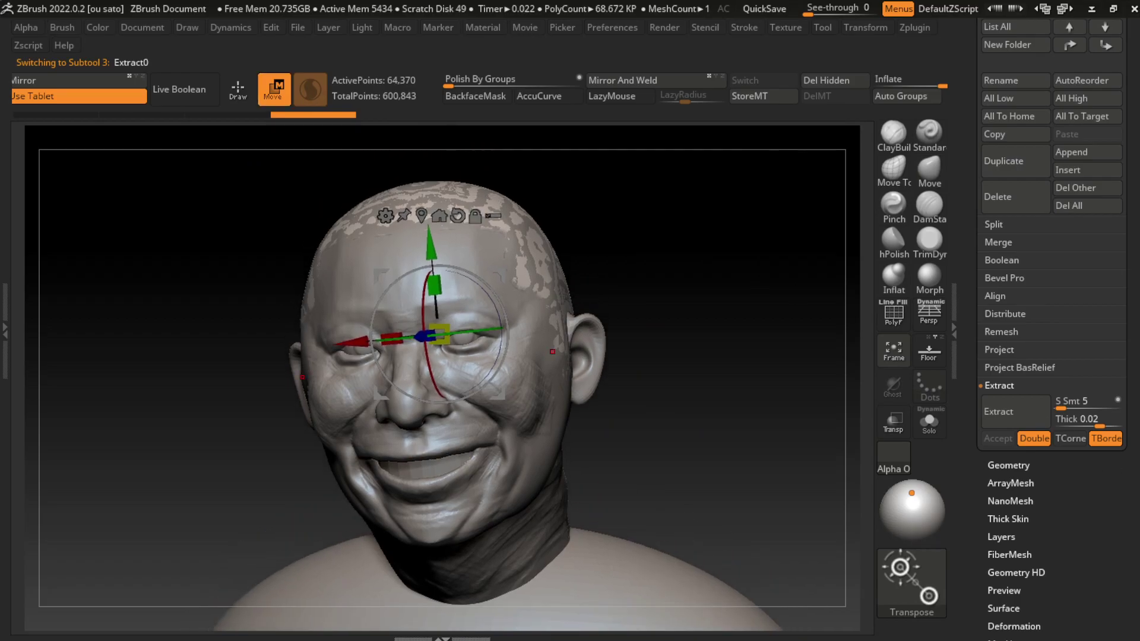
drag(439, 334, 440, 333)
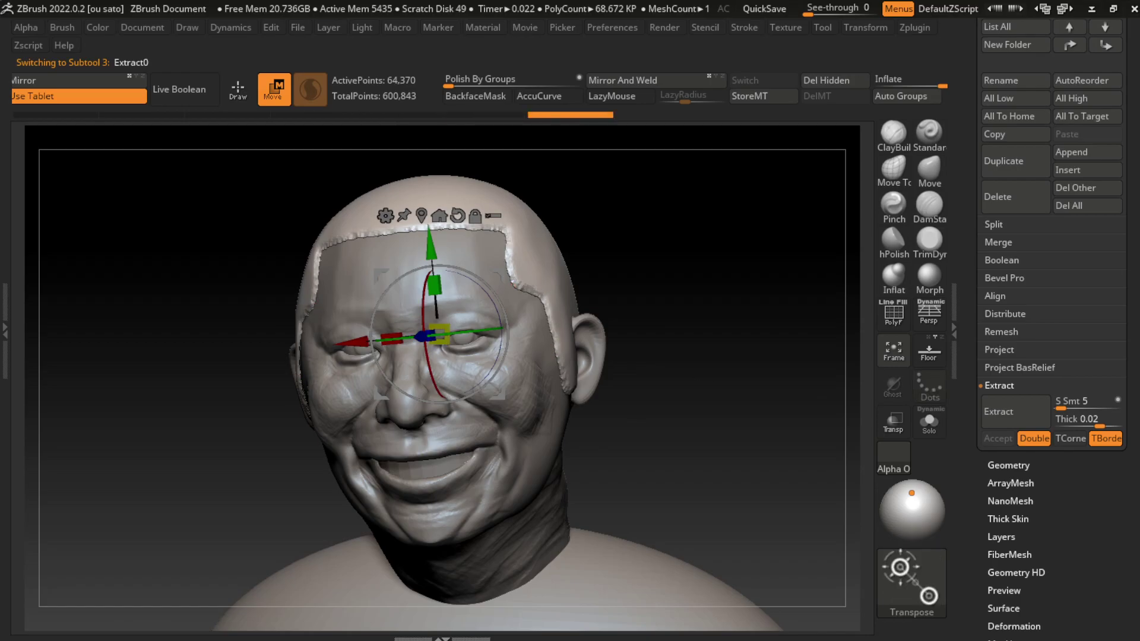
click(1008, 465)
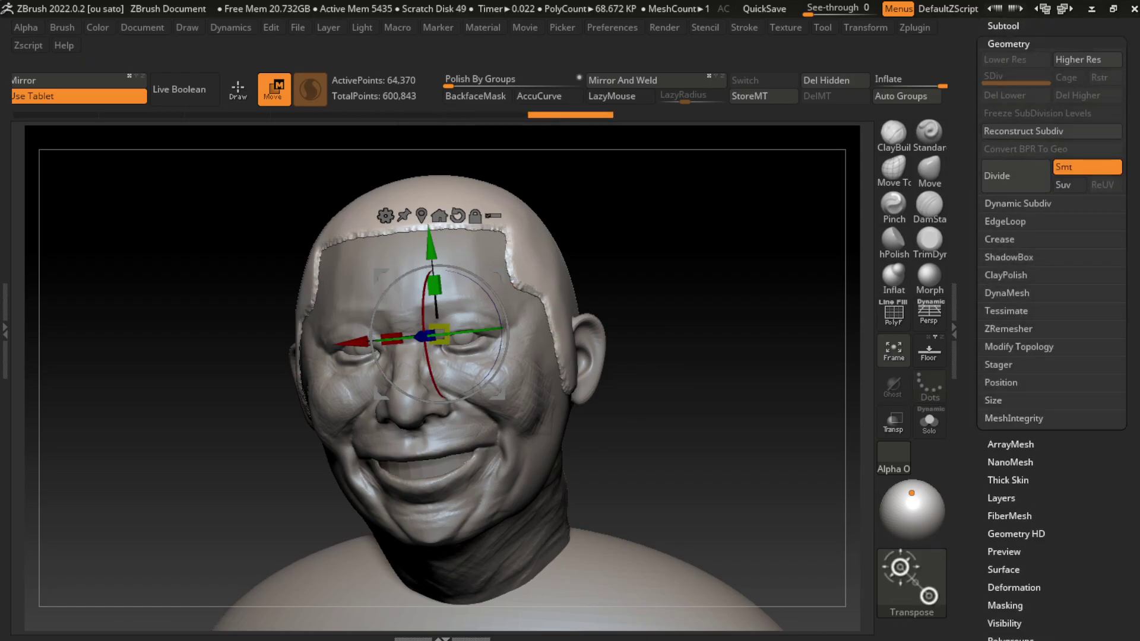
click(1007, 293)
click(1007, 319)
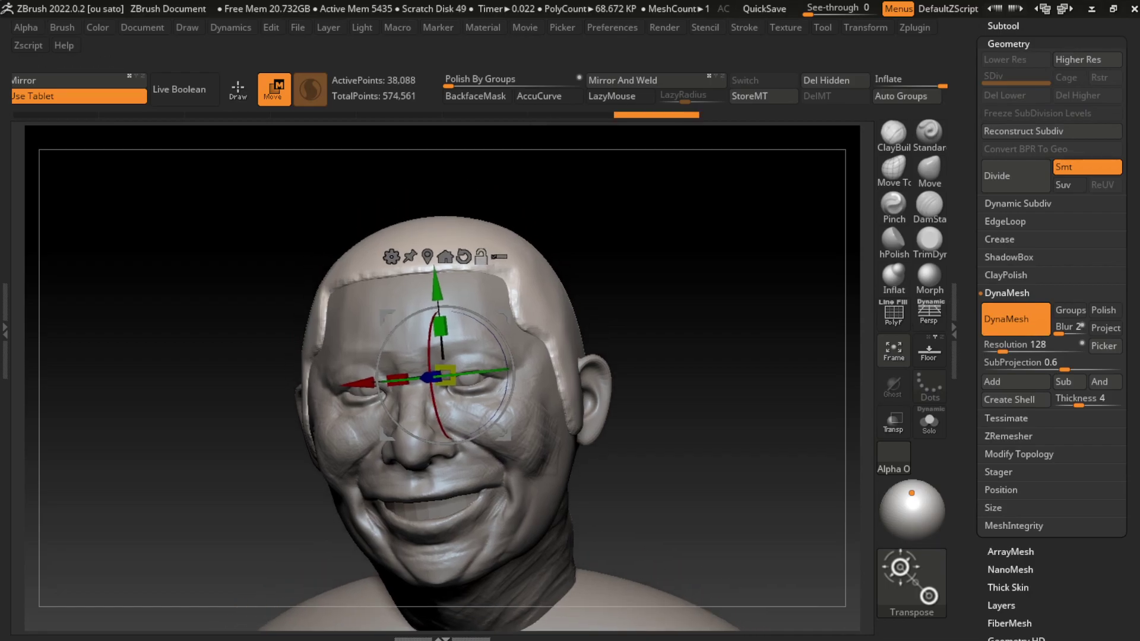
Step: Undo an accidental stretch on the head top and turn Solo off to show all subtools
key(s)
key(q)
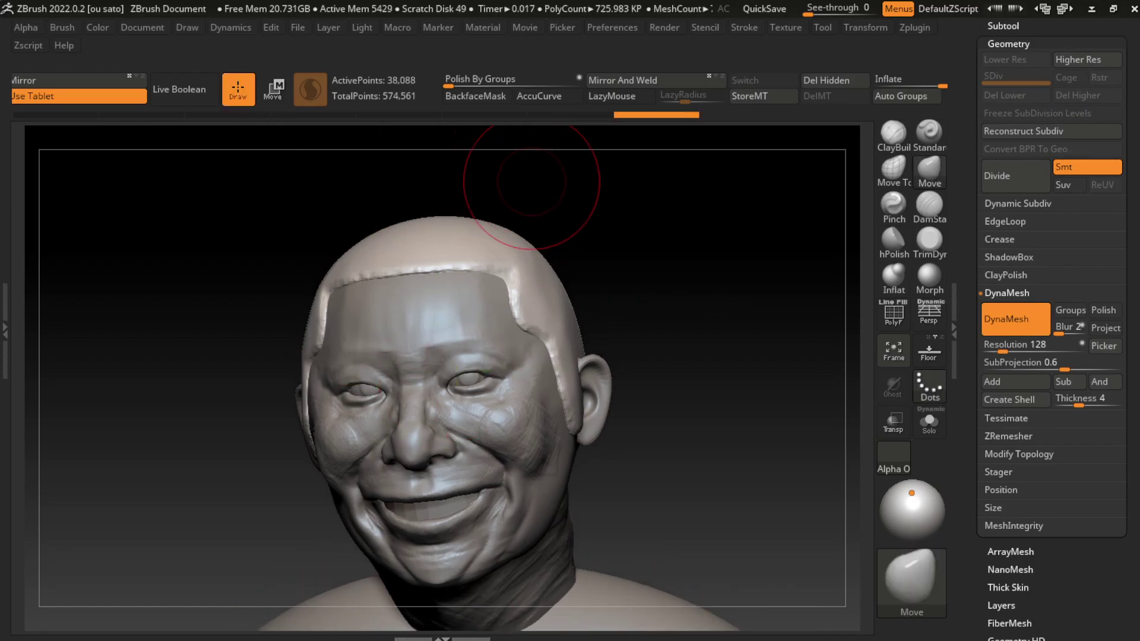
mouse_move(582, 181)
alt+mouse_down()
mouse_move(582, 243)
mouse_move(455, 279)
mouse_move(445, 138)
mouse_move(716, 218)
alt+mouse_up()
key(s)
key(ctrl+z)
key(s)
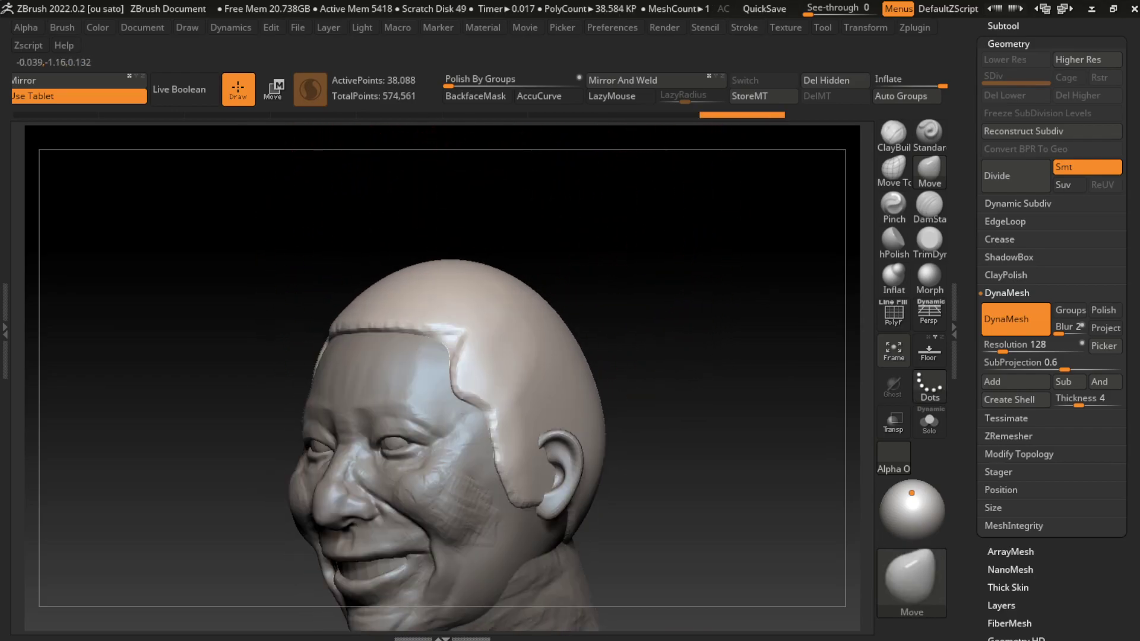
click(143, 27)
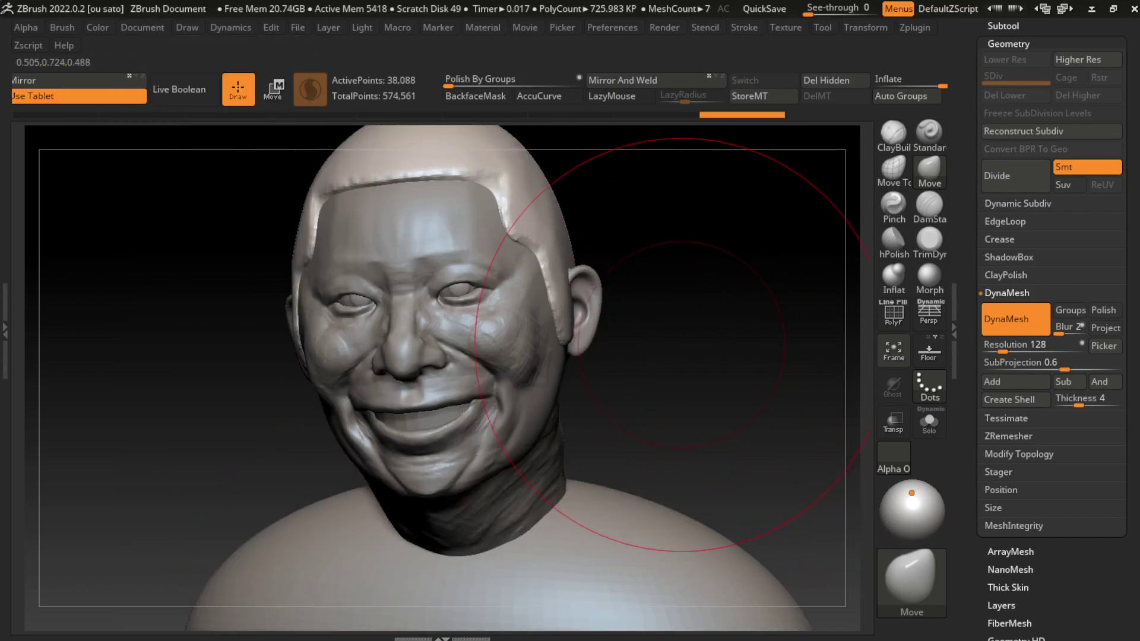
Step: Select the head, enlarge the brush about 2.5x, and smooth the forehead ridge along the cap edge
drag(697, 380, 653, 376)
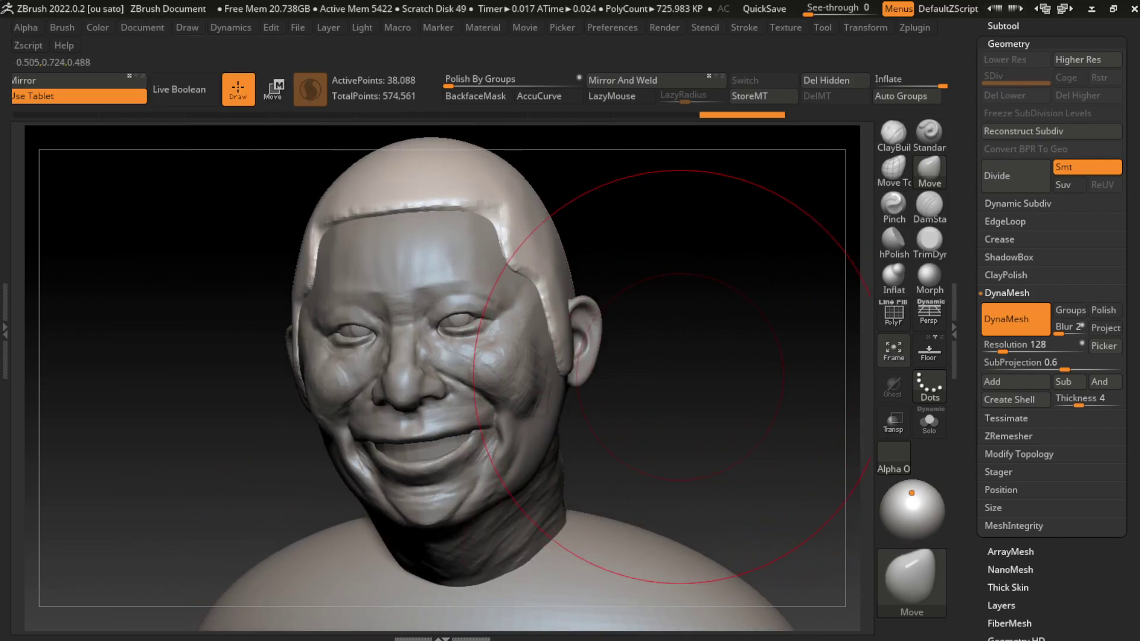
key(s)
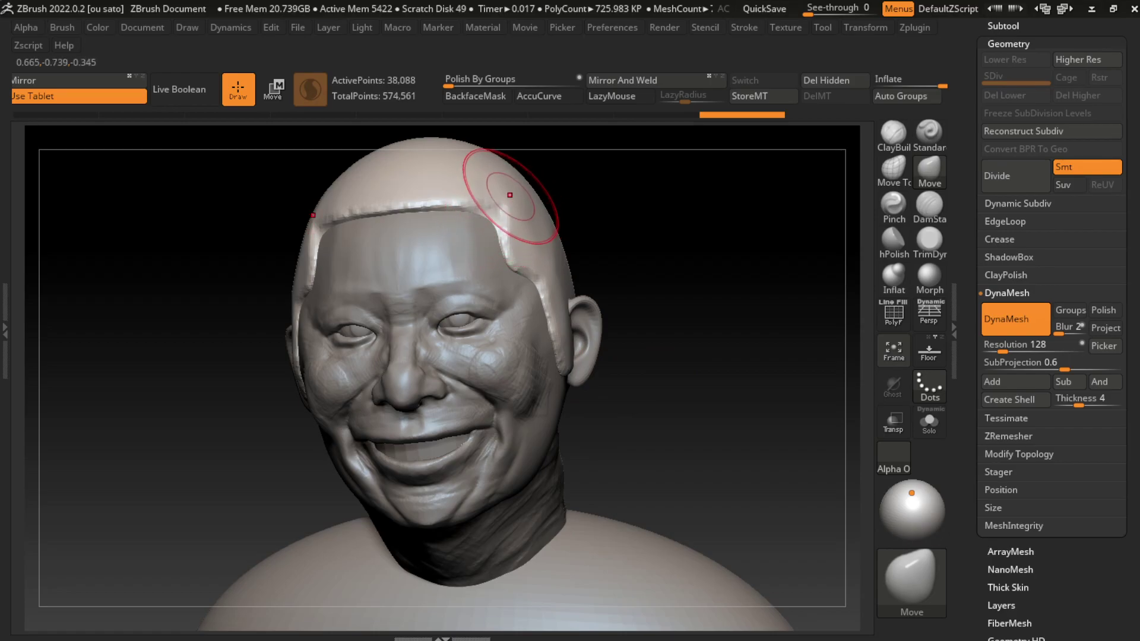
alt+click(535, 205)
key(s)
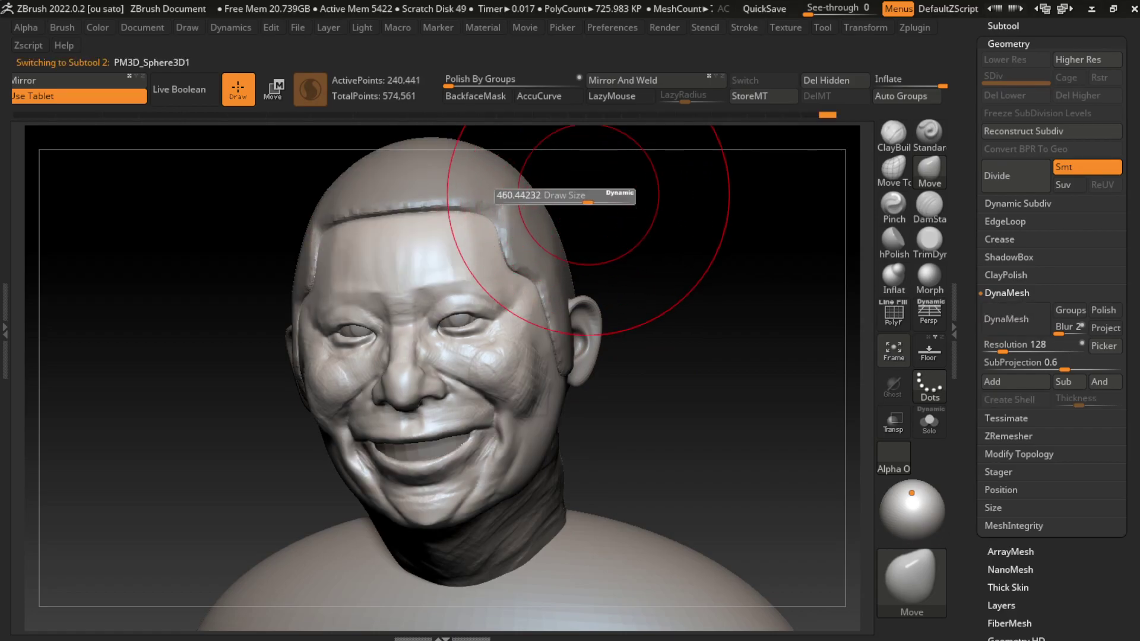
drag(543, 198, 597, 197)
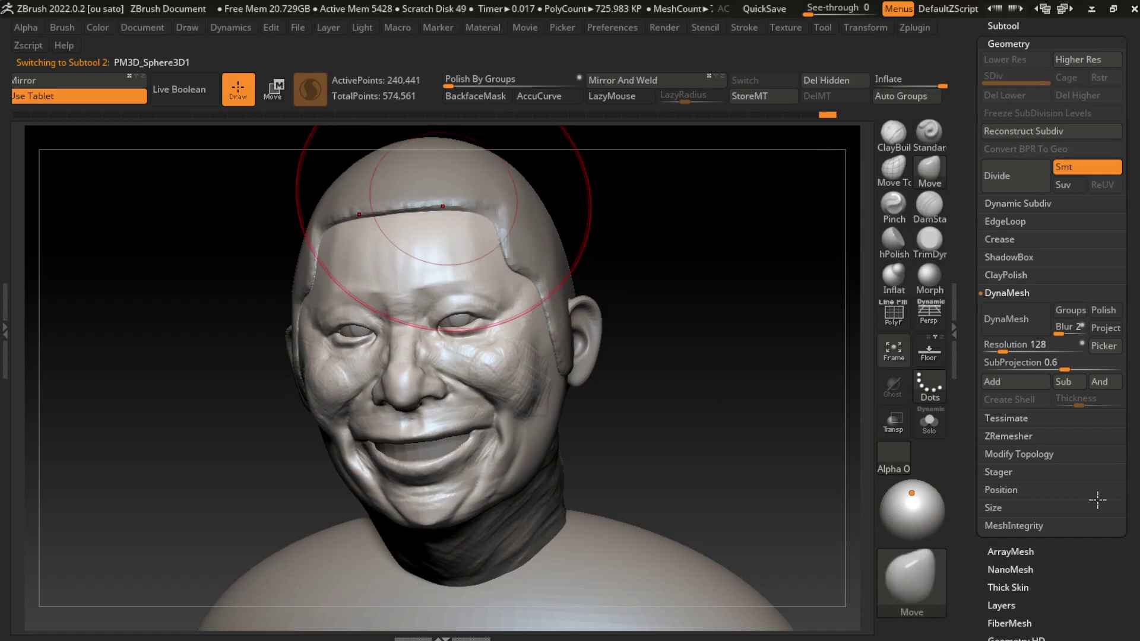
shift+drag(683, 208, 641, 234)
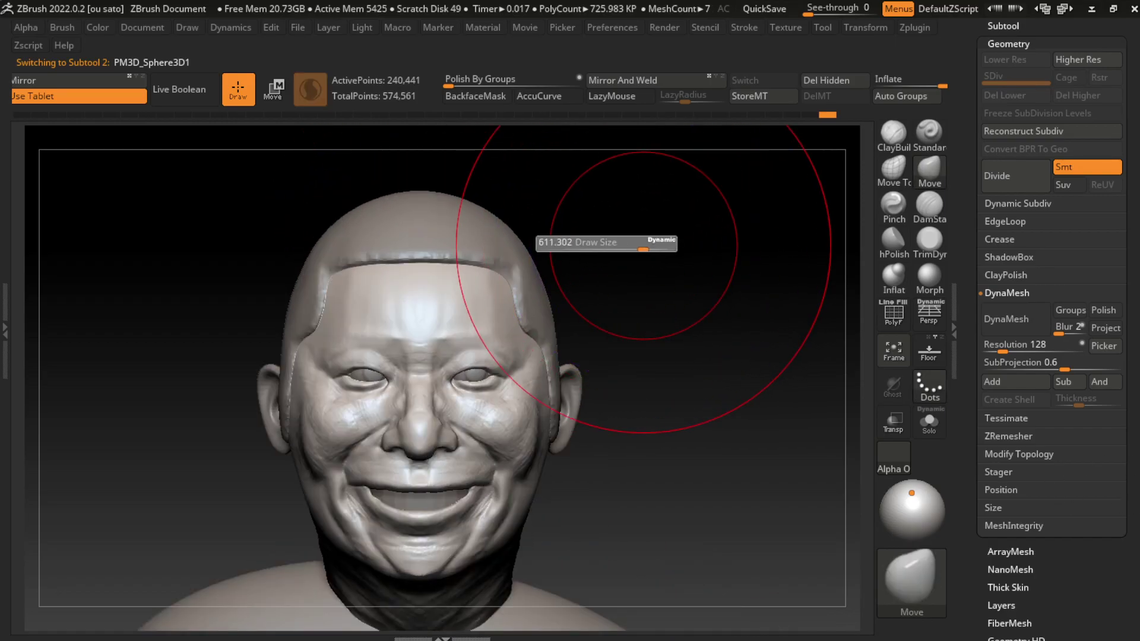
shift+drag(356, 273, 505, 270)
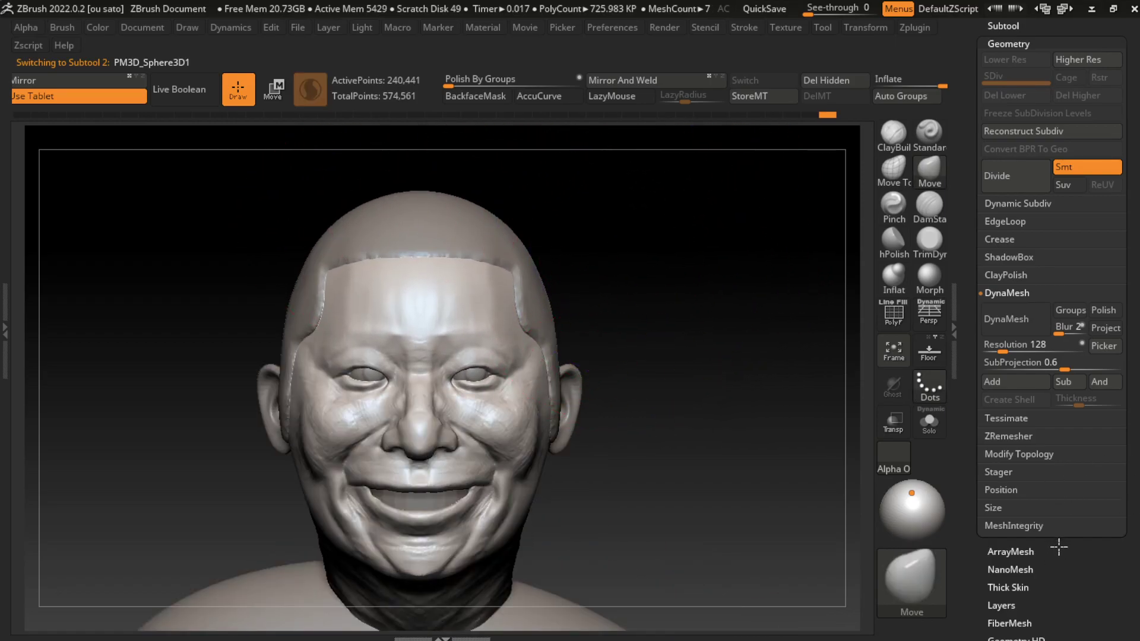
drag(802, 356, 747, 380)
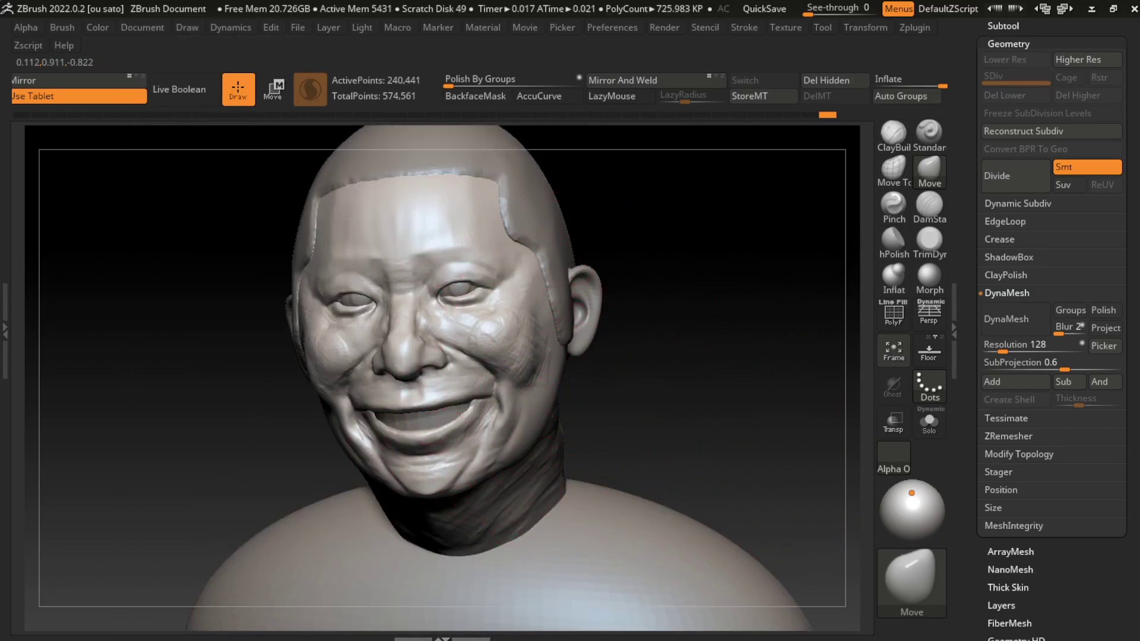
alt+click(454, 392)
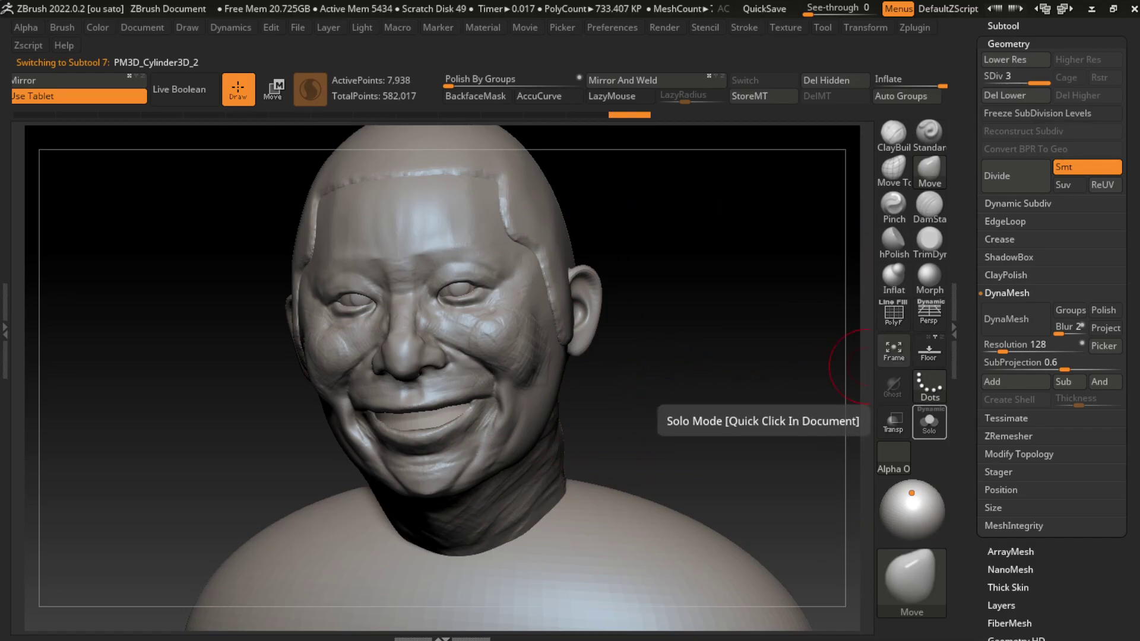
Step: Rotate the PM3D_Cylinder3D_2 teeth piece slightly with Transpose
mouse_move(701, 416)
mouse_down()
mouse_move(755, 428)
mouse_move(695, 413)
mouse_up()
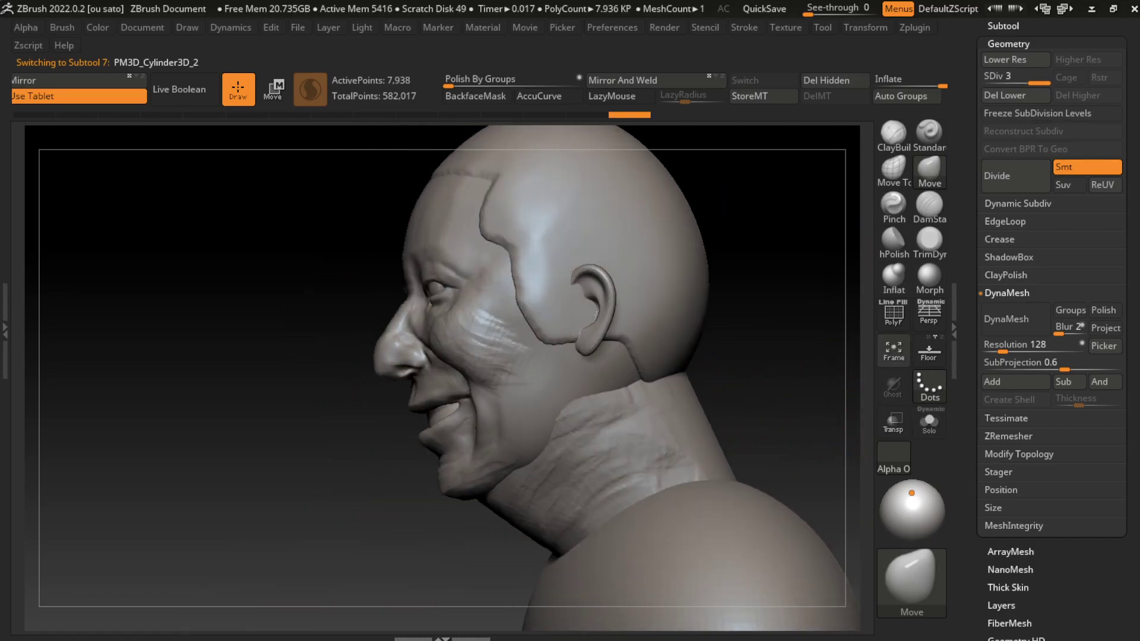
key(w)
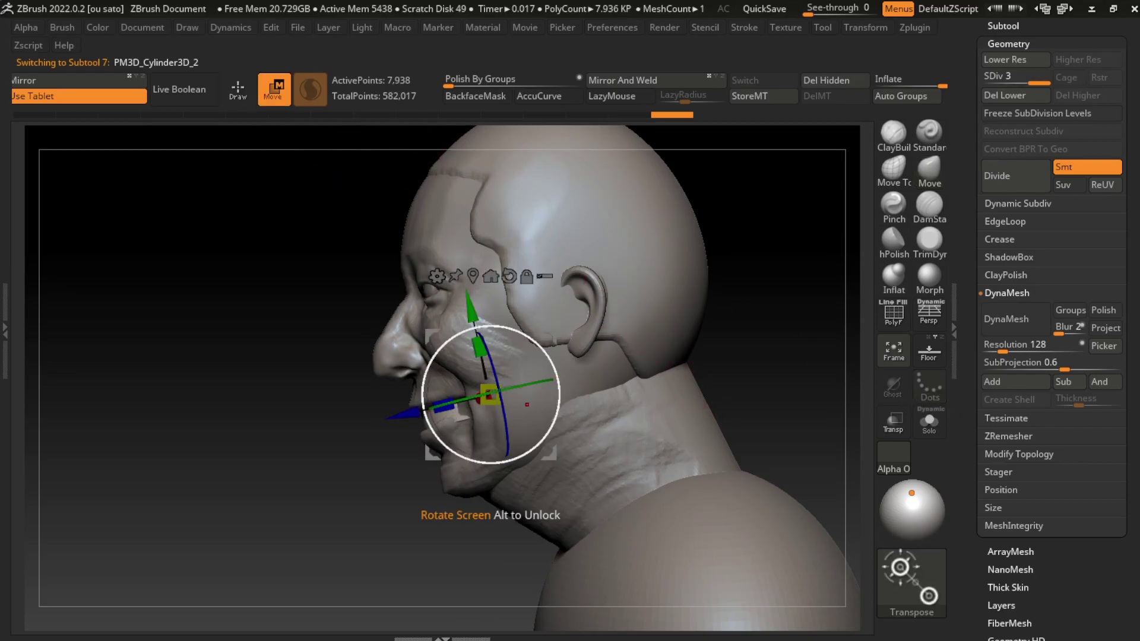
drag(442, 440, 436, 447)
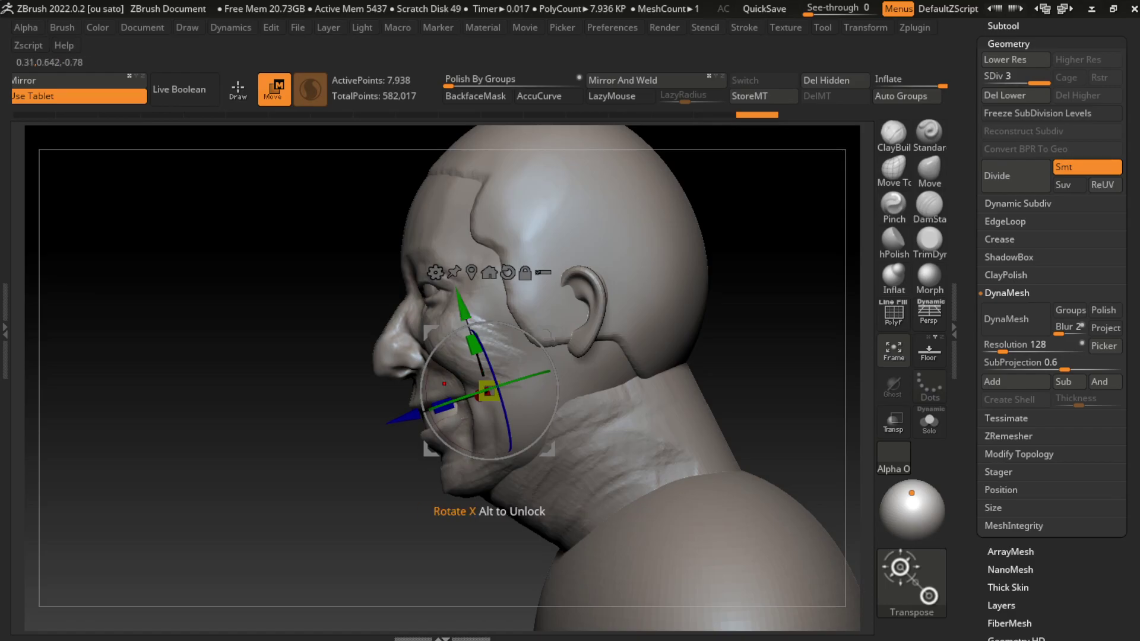
shift+drag(594, 451, 677, 451)
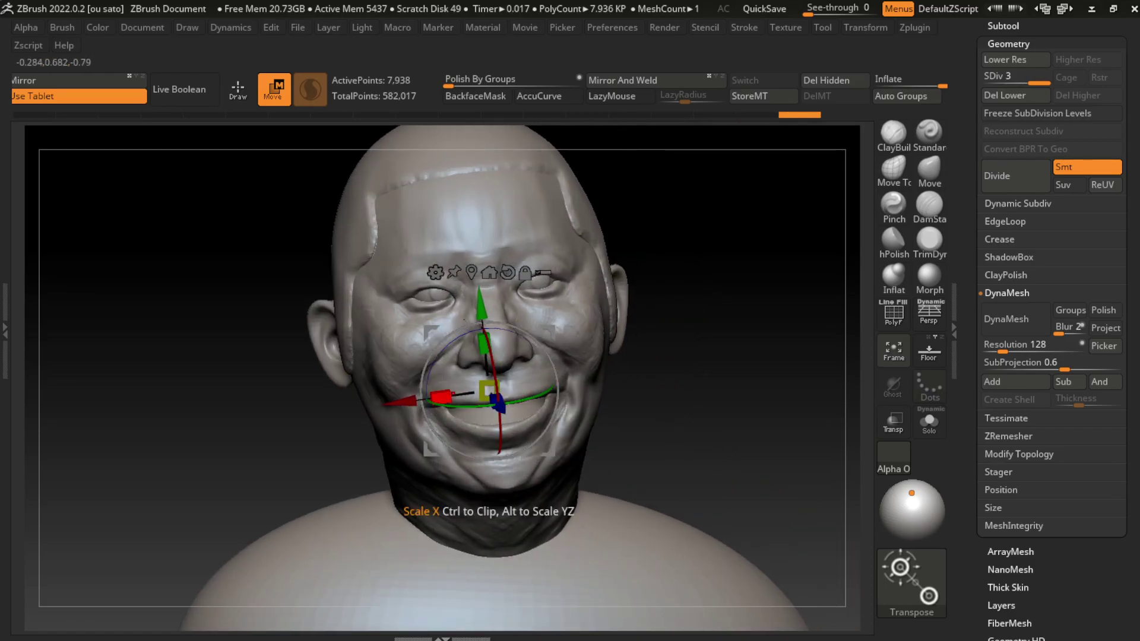
key(q)
drag(738, 416, 718, 424)
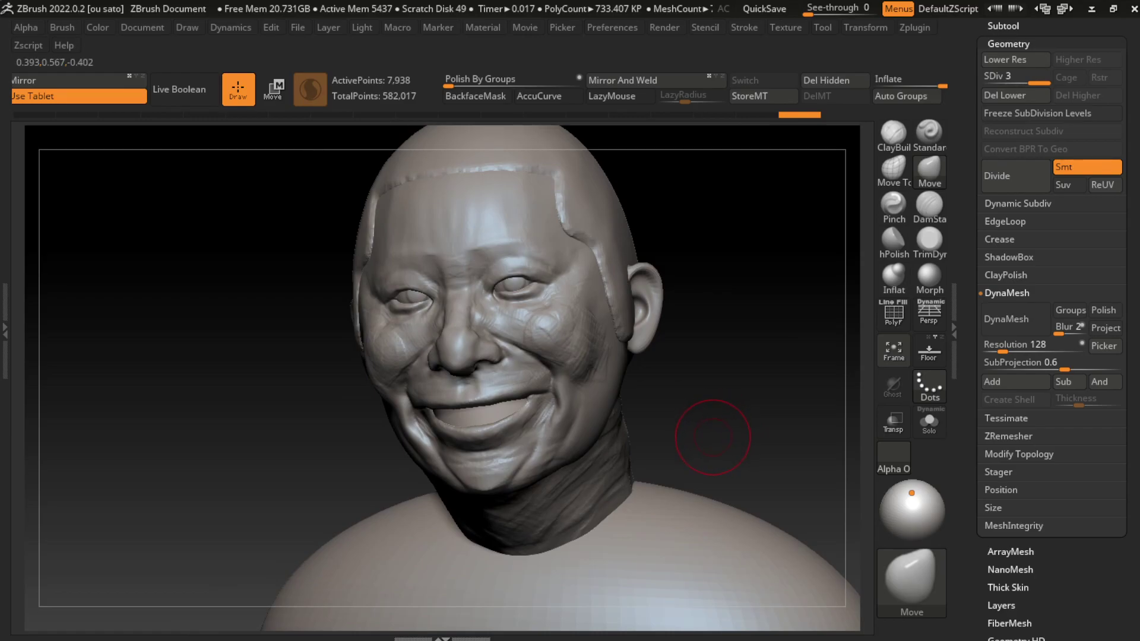
Step: Tilt the teeth about 5 degrees in side view and delete their lower subdivision levels
key(w)
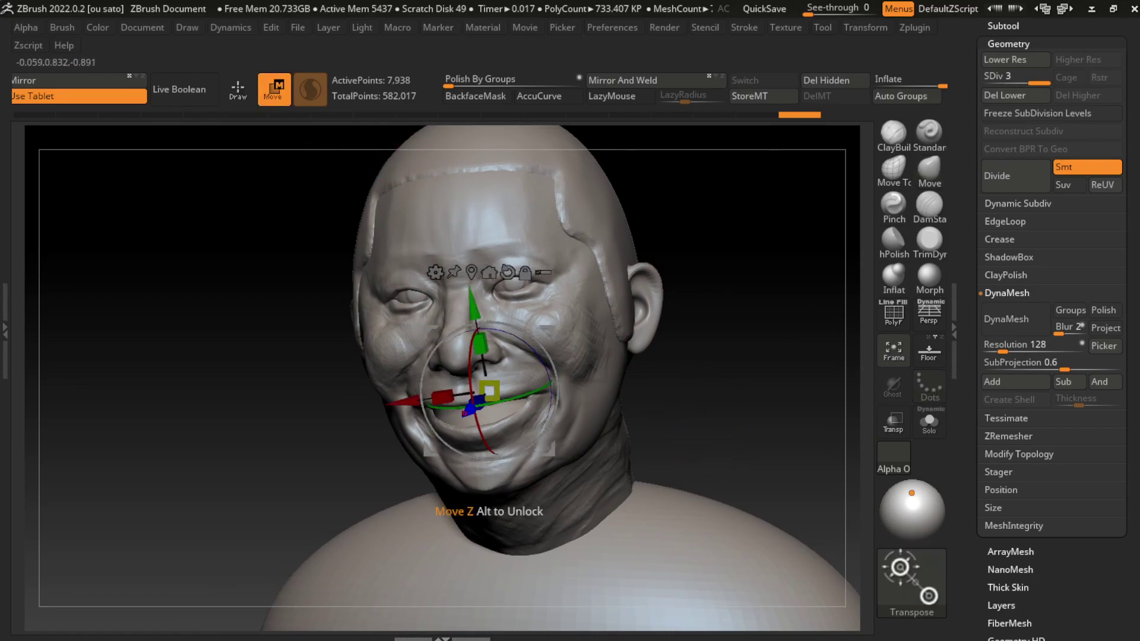
key(q)
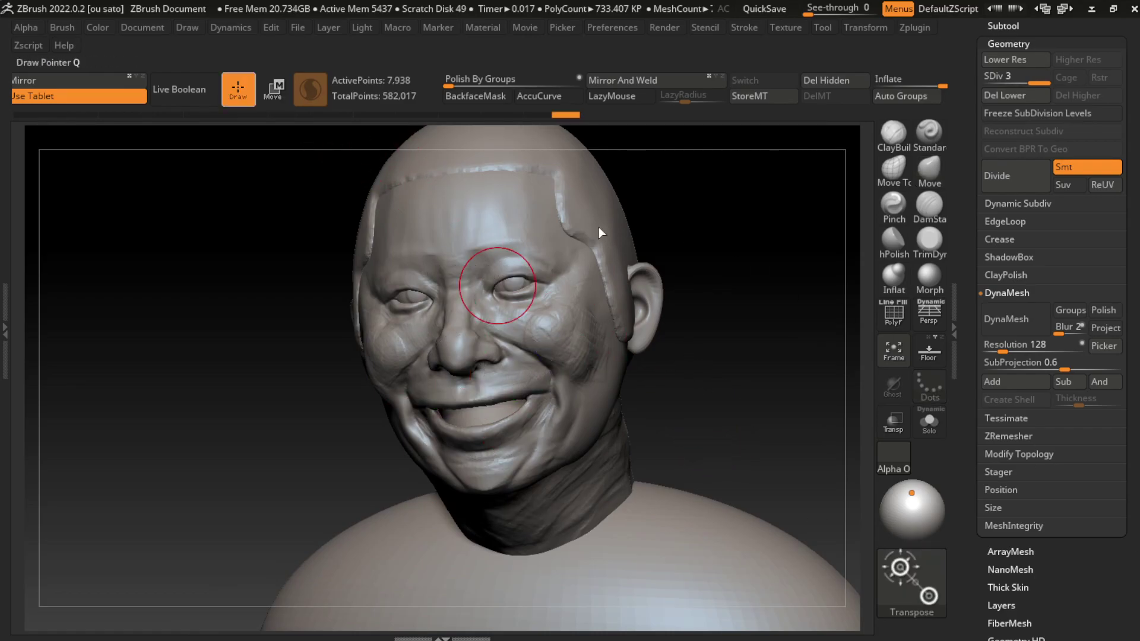
key(w)
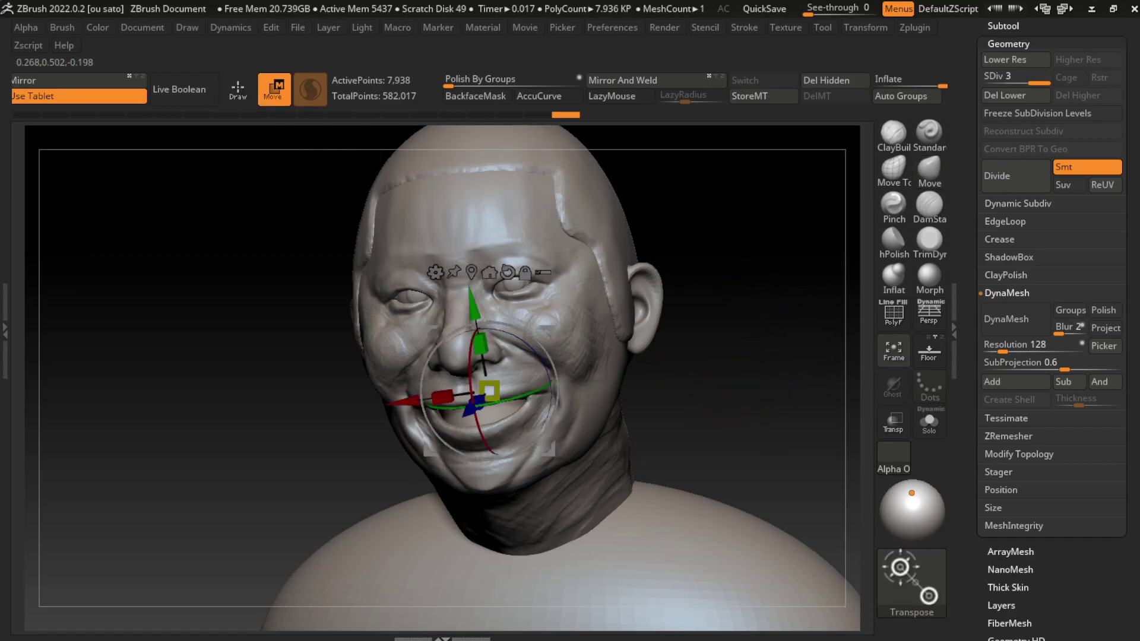
drag(831, 416, 766, 419)
drag(493, 511, 488, 511)
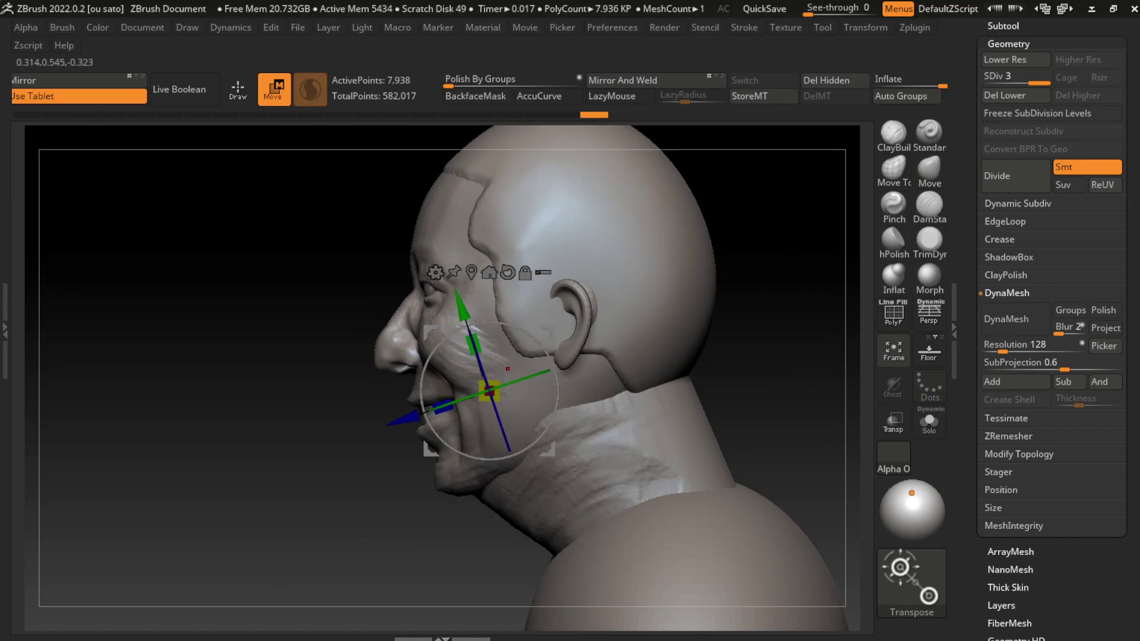
key(q)
drag(522, 279, 554, 433)
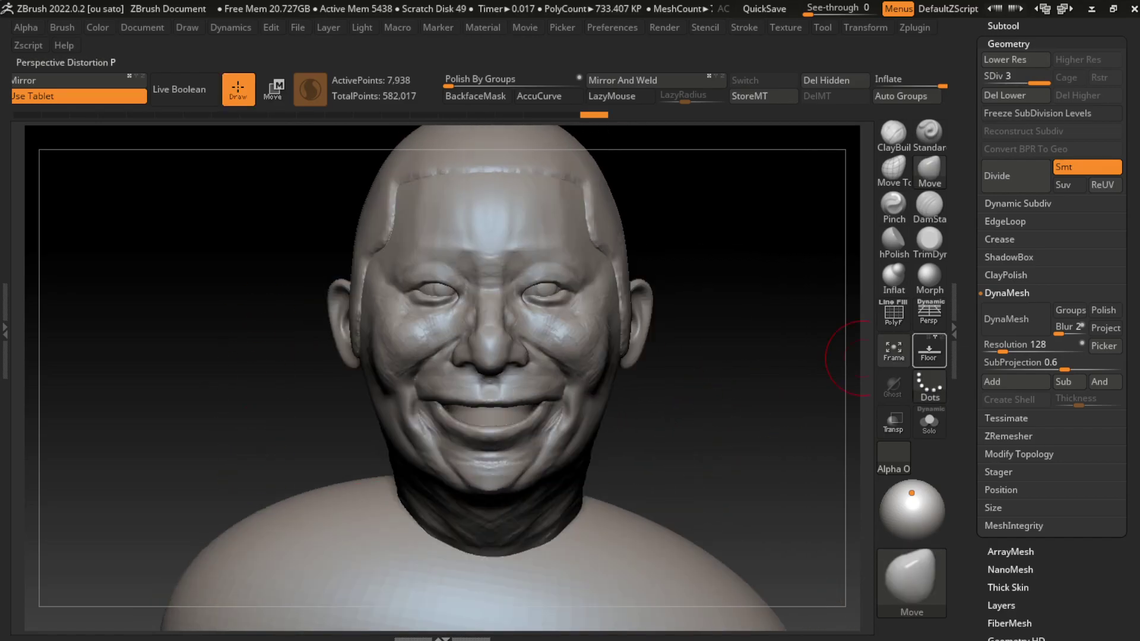
click(1015, 95)
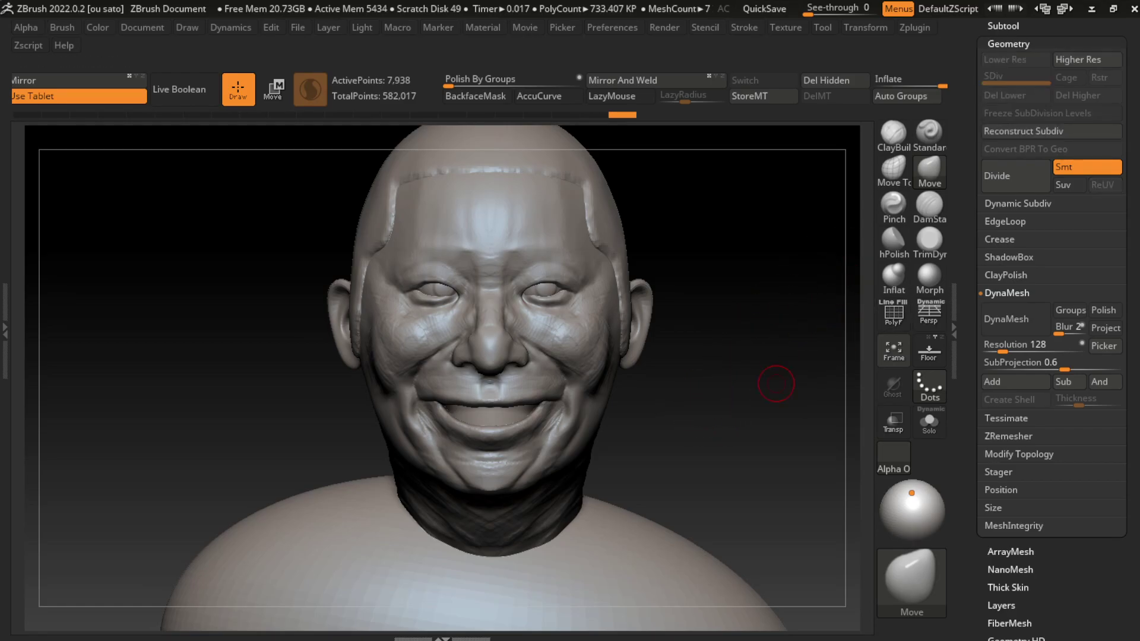
Step: Carve sharper upper and lower lip lines with DamStandard
drag(801, 267, 831, 297)
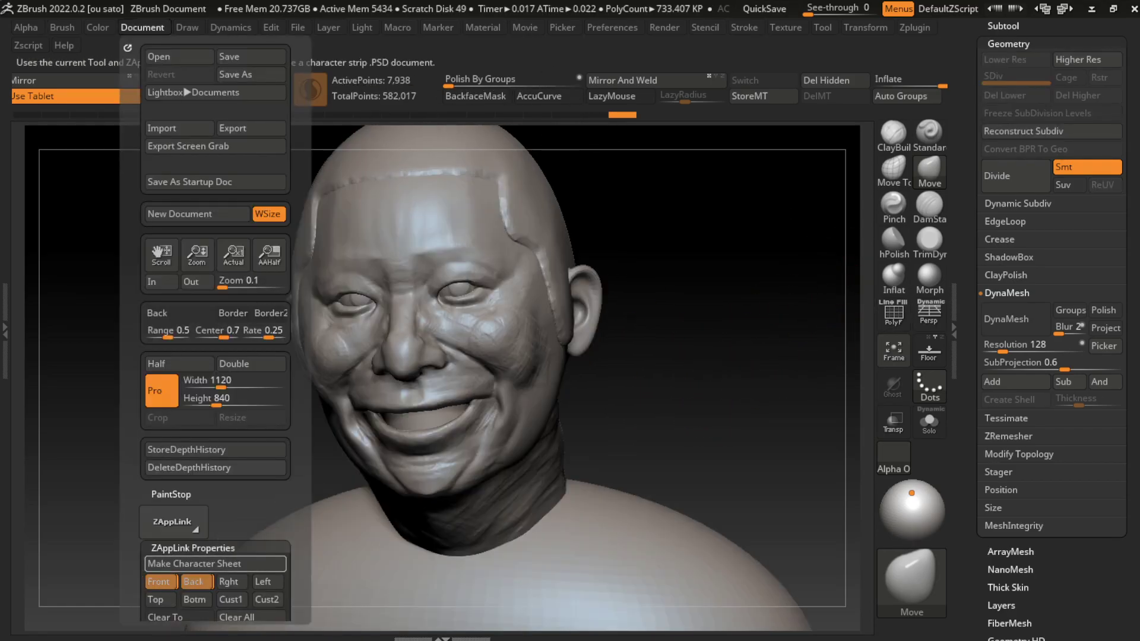
alt+drag(831, 386, 840, 359)
click(929, 205)
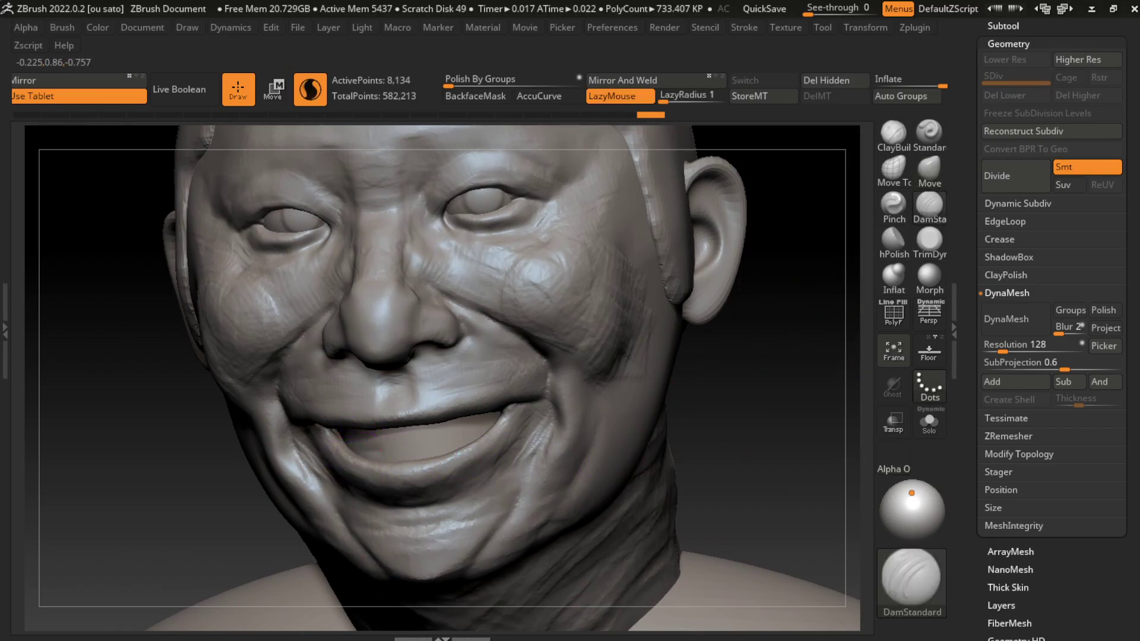
drag(363, 457, 452, 440)
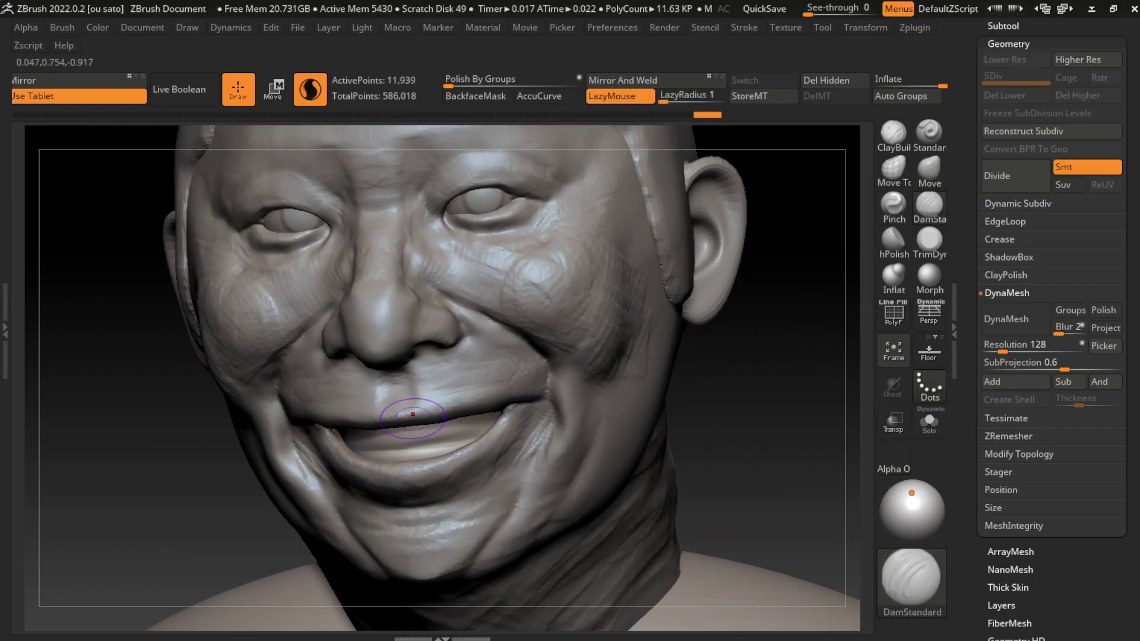
key(ctrl)
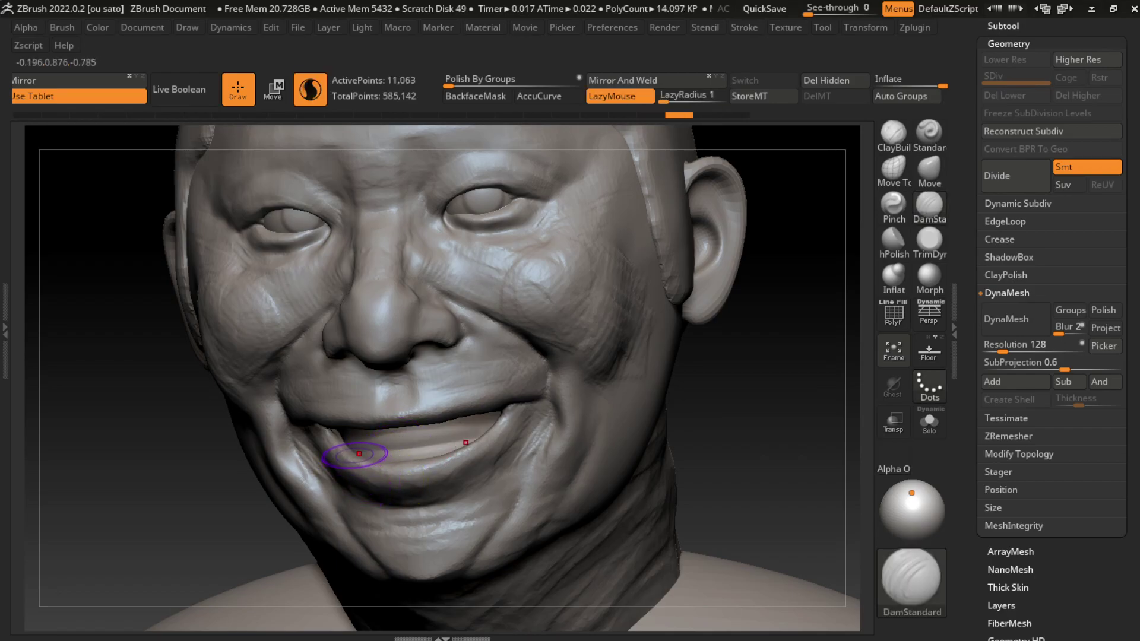
mouse_move(473, 436)
mouse_down()
mouse_move(343, 451)
mouse_move(467, 441)
mouse_up()
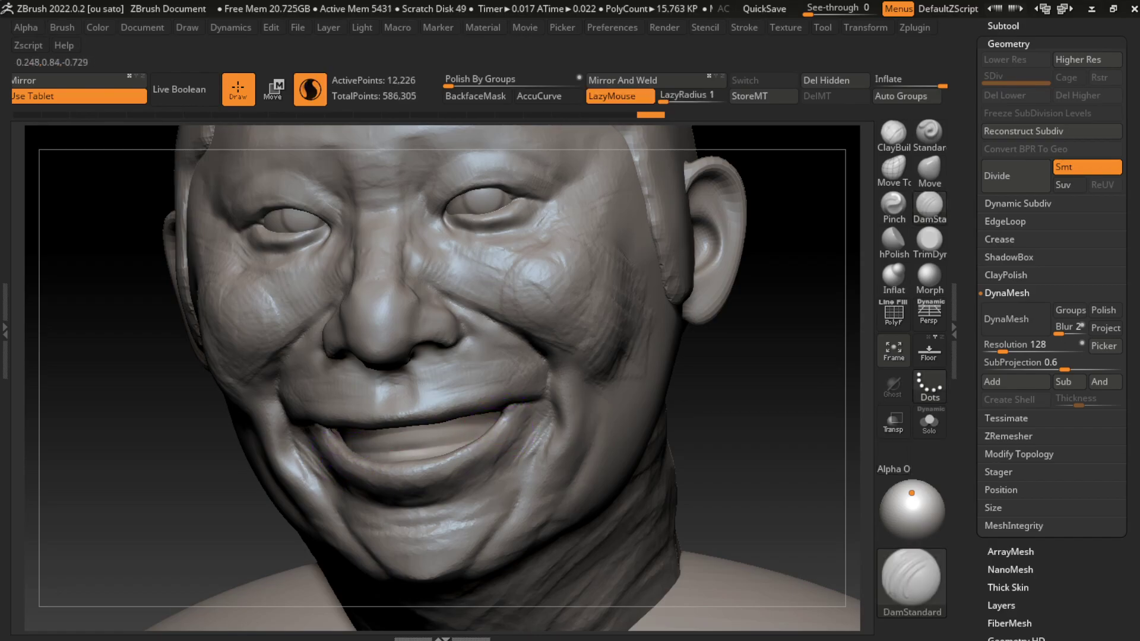
drag(470, 441, 357, 452)
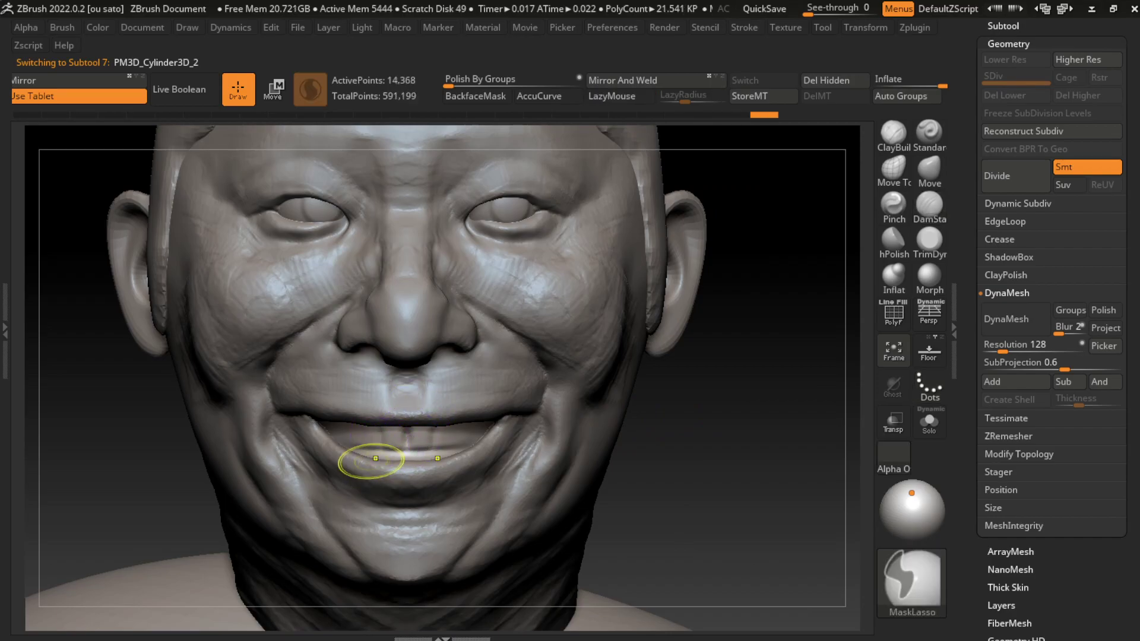
drag(368, 457, 375, 428)
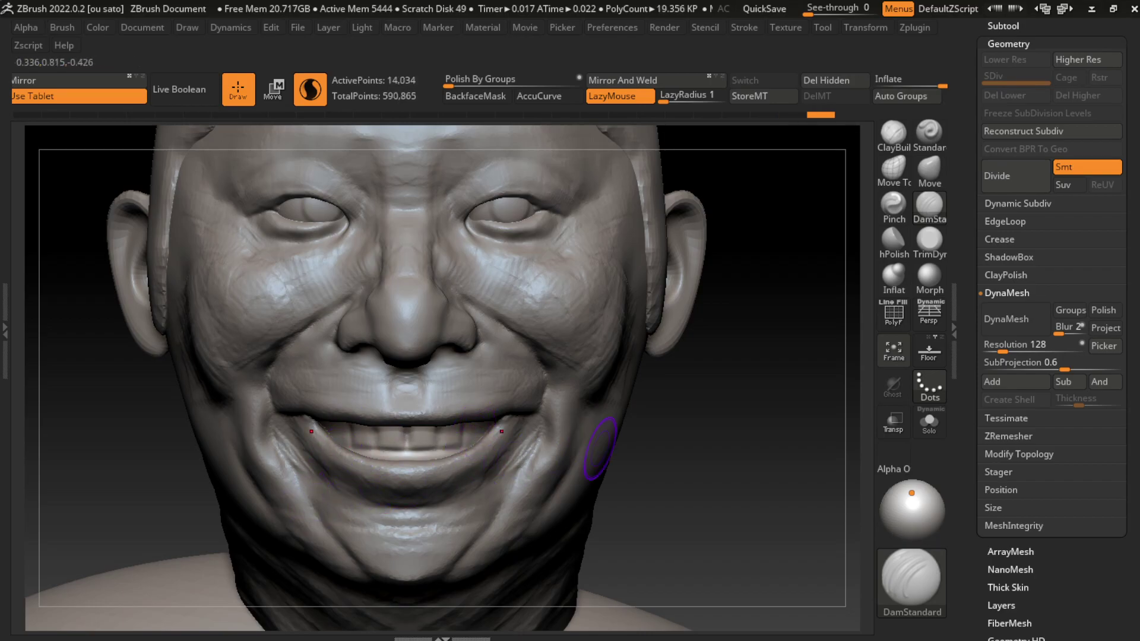
drag(389, 465, 415, 457)
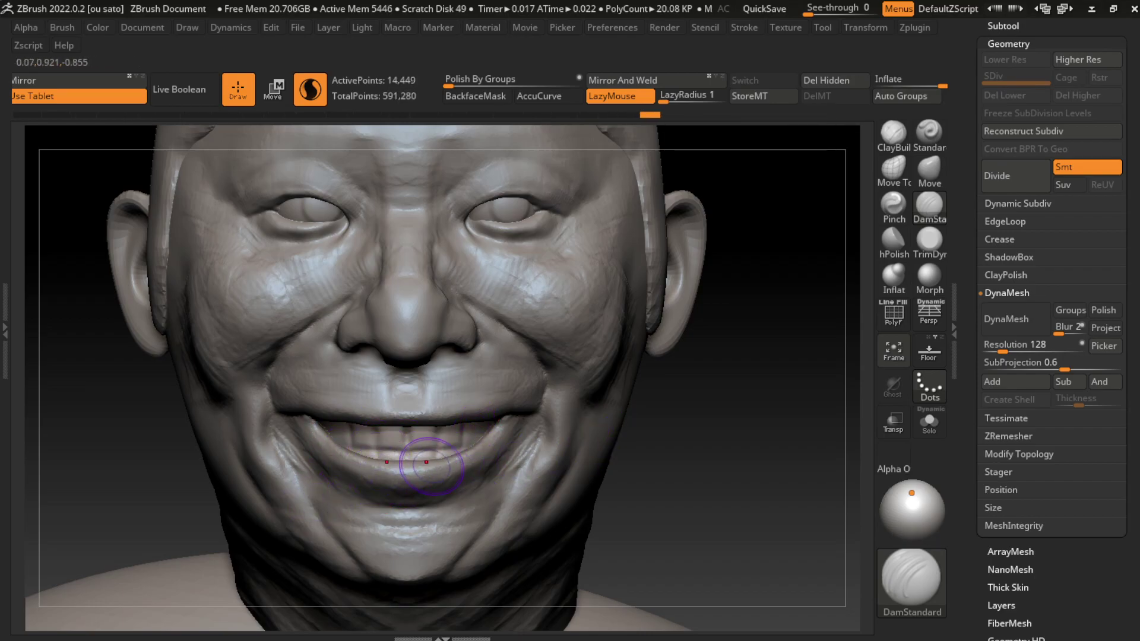
Step: Solo the teeth cylinder, carve grooves between the teeth, then turn Solo off
click(929, 422)
drag(683, 356, 712, 321)
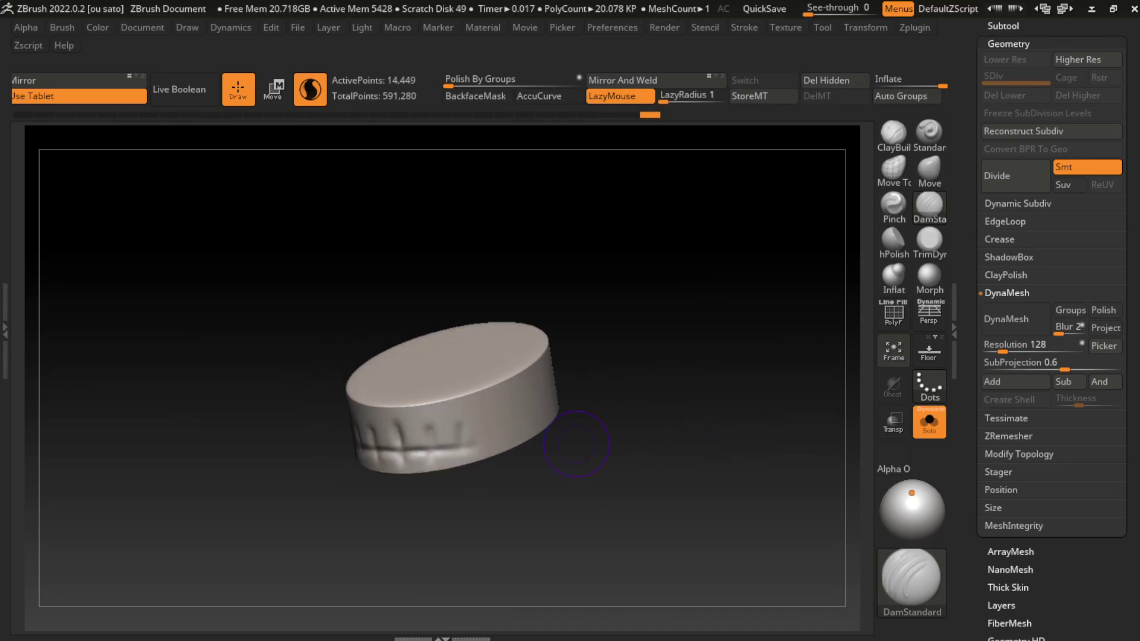
drag(484, 410, 484, 445)
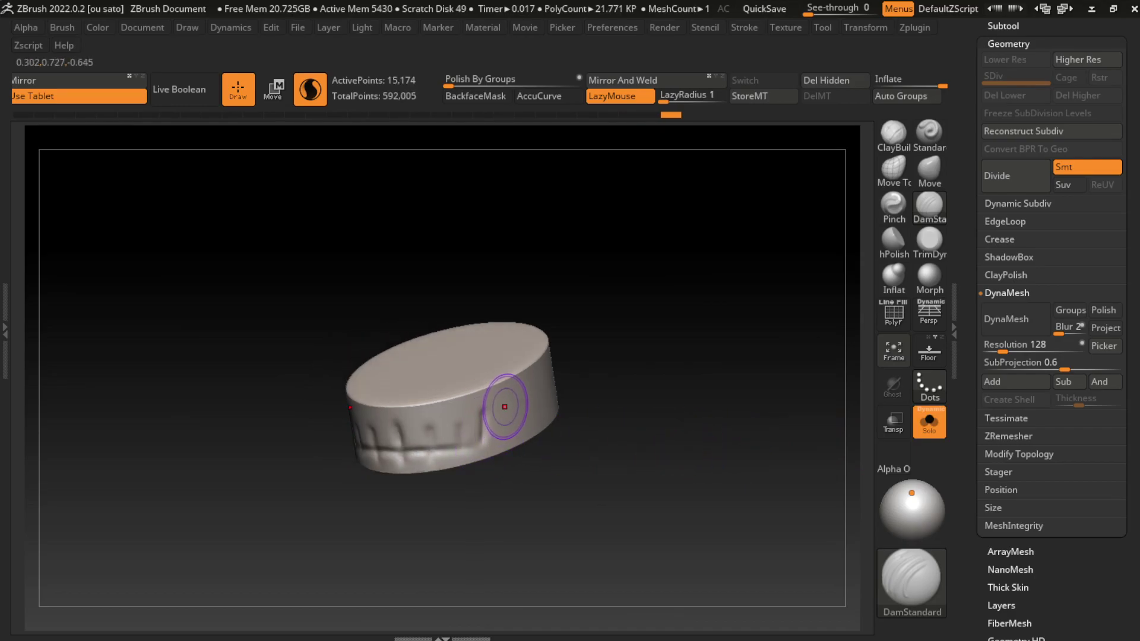
drag(506, 403, 506, 444)
mouse_move(457, 416)
mouse_down()
mouse_move(460, 469)
mouse_move(451, 457)
mouse_up()
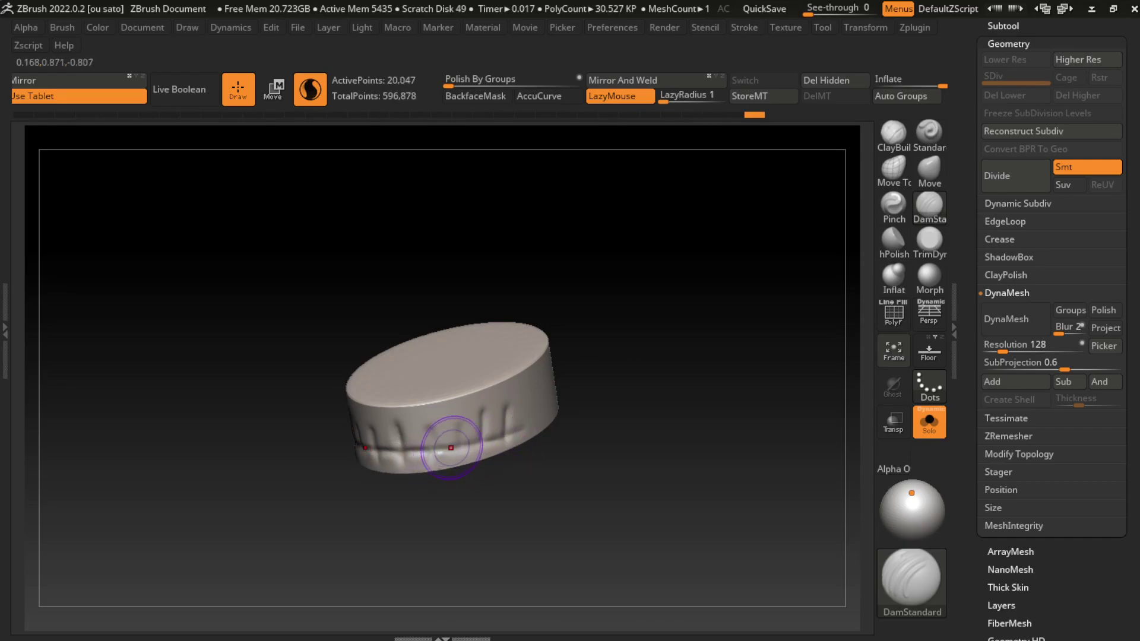
click(929, 422)
click(894, 350)
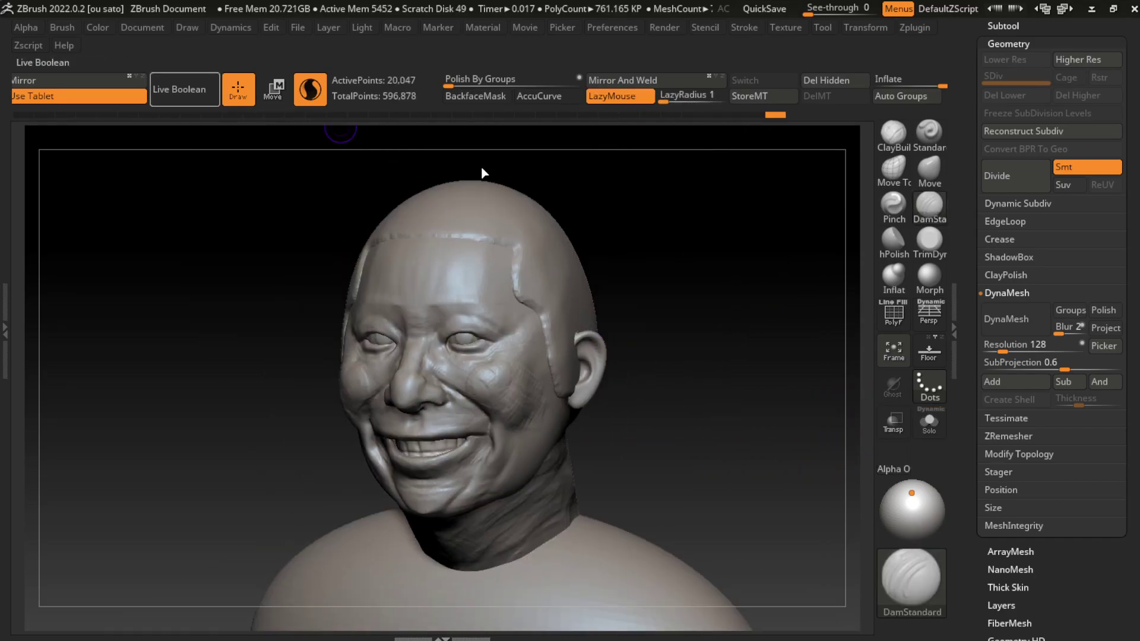
Step: Make the face mesh active and switch to the ClayBuildup brush
click(143, 28)
drag(340, 129, 380, 142)
key(s)
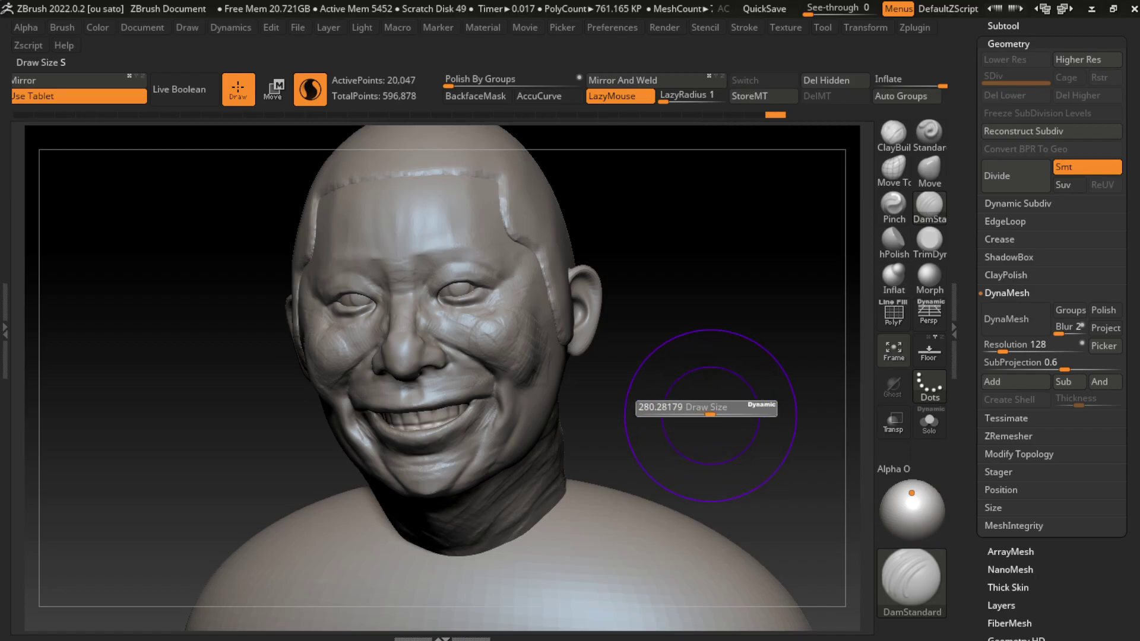
key(Down)
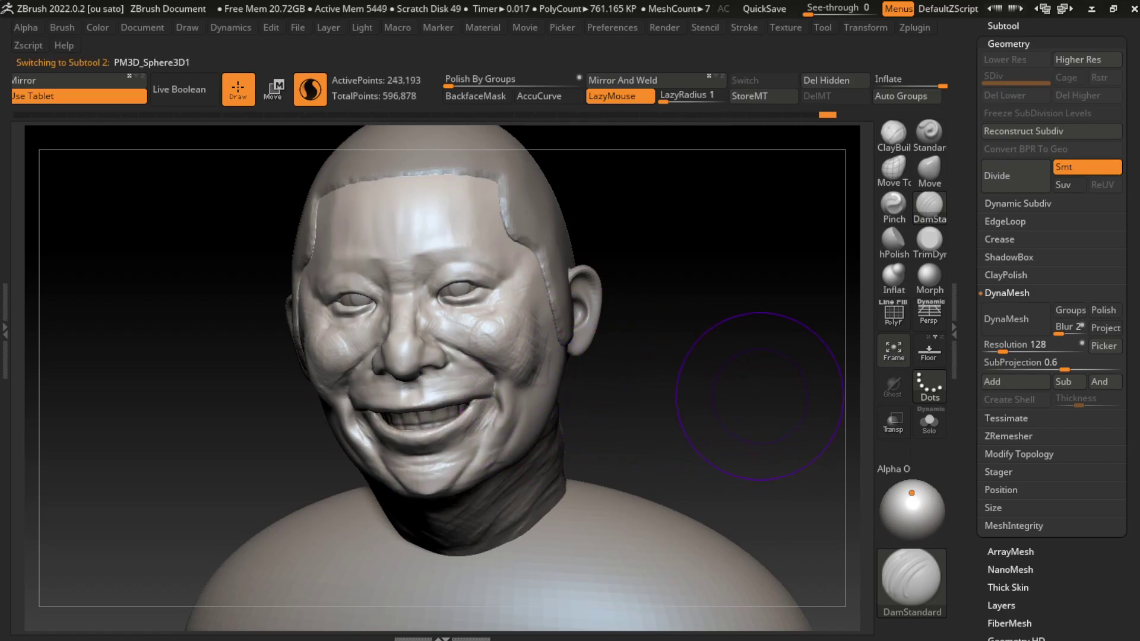
key(s)
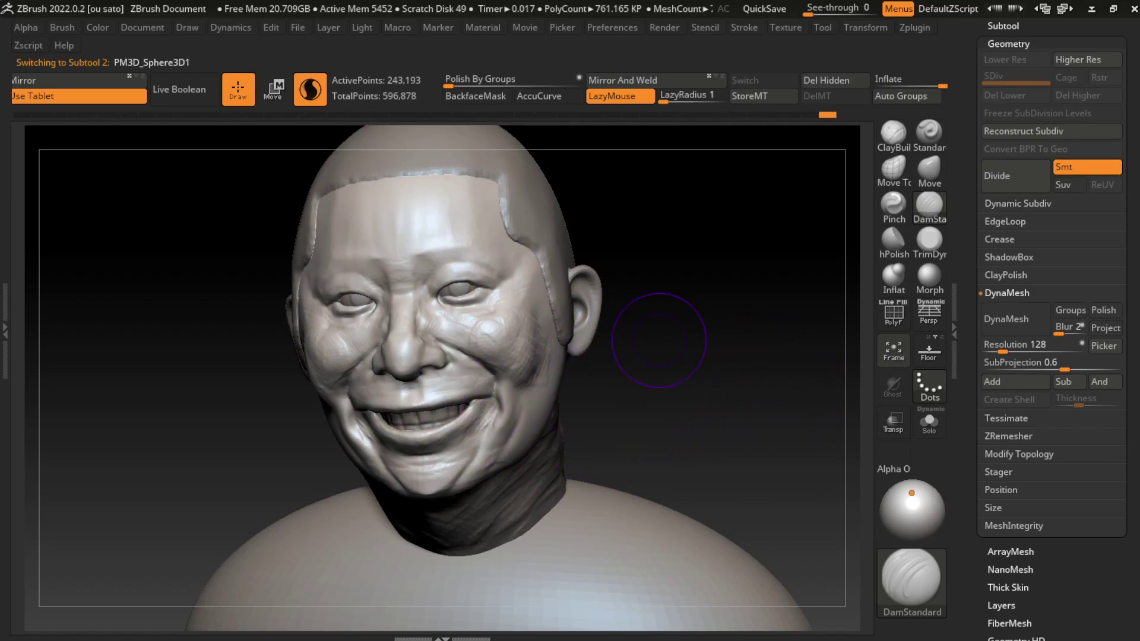
key(b)
key(m)
key(v)
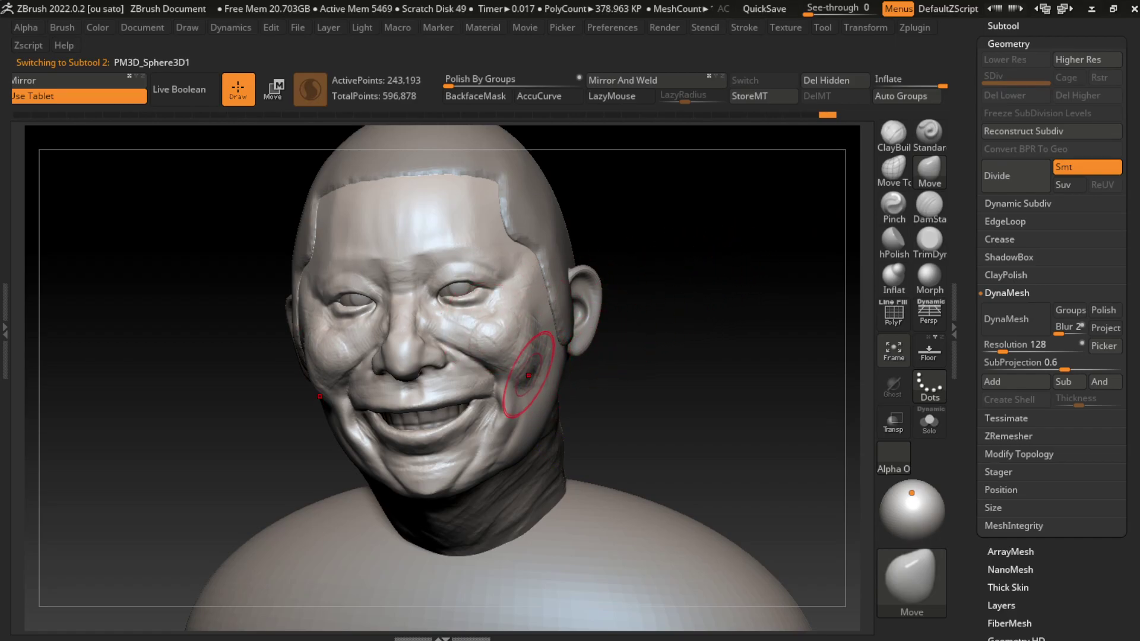
key(b)
key(c)
key(b)
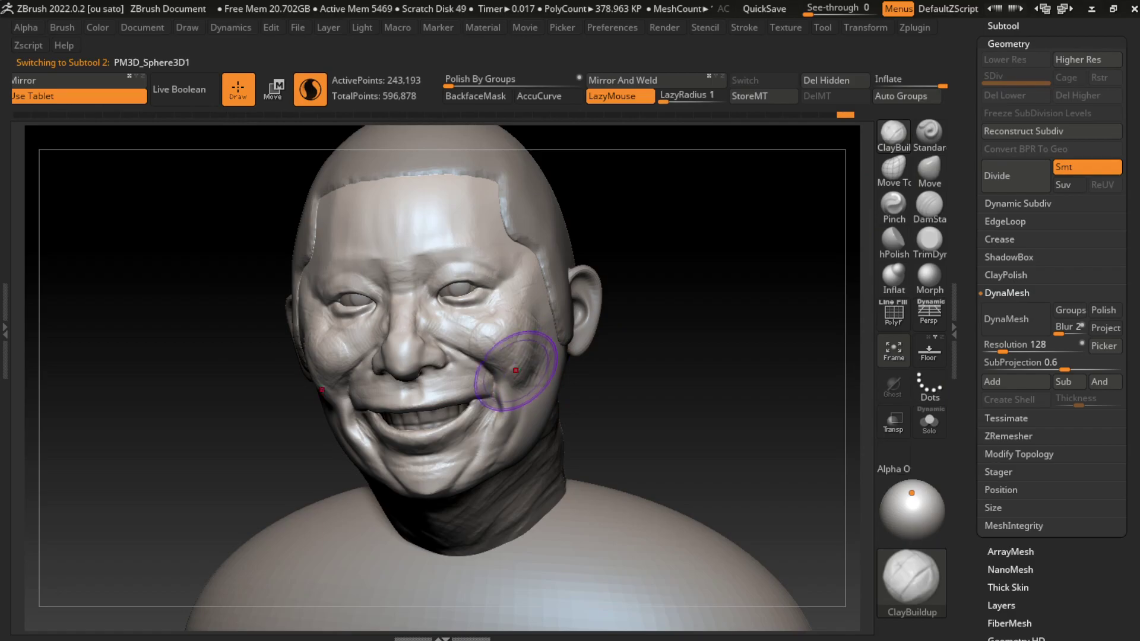
Step: Build up creases beside the ear and folds along the jaw and lower cheek
drag(537, 371, 587, 337)
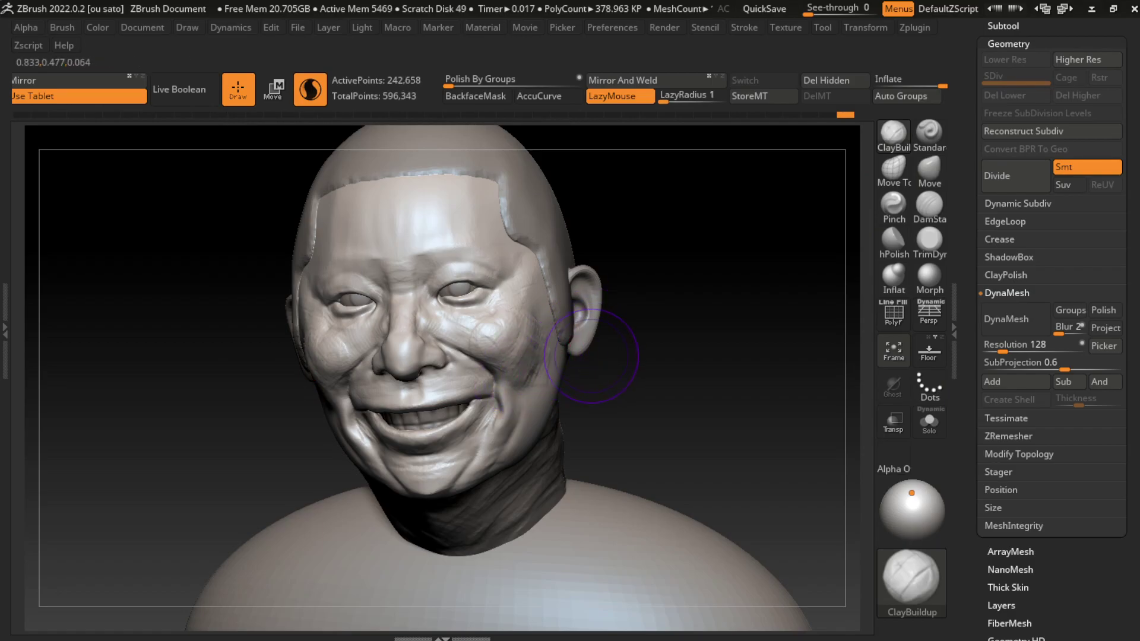
key(ctrl+shift)
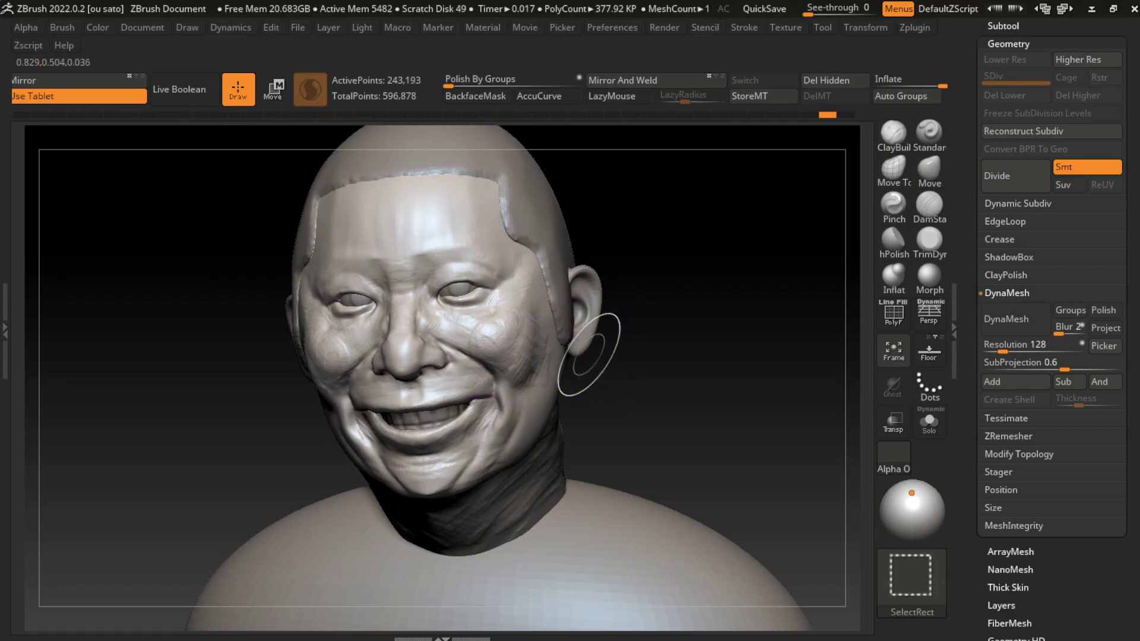
key(s)
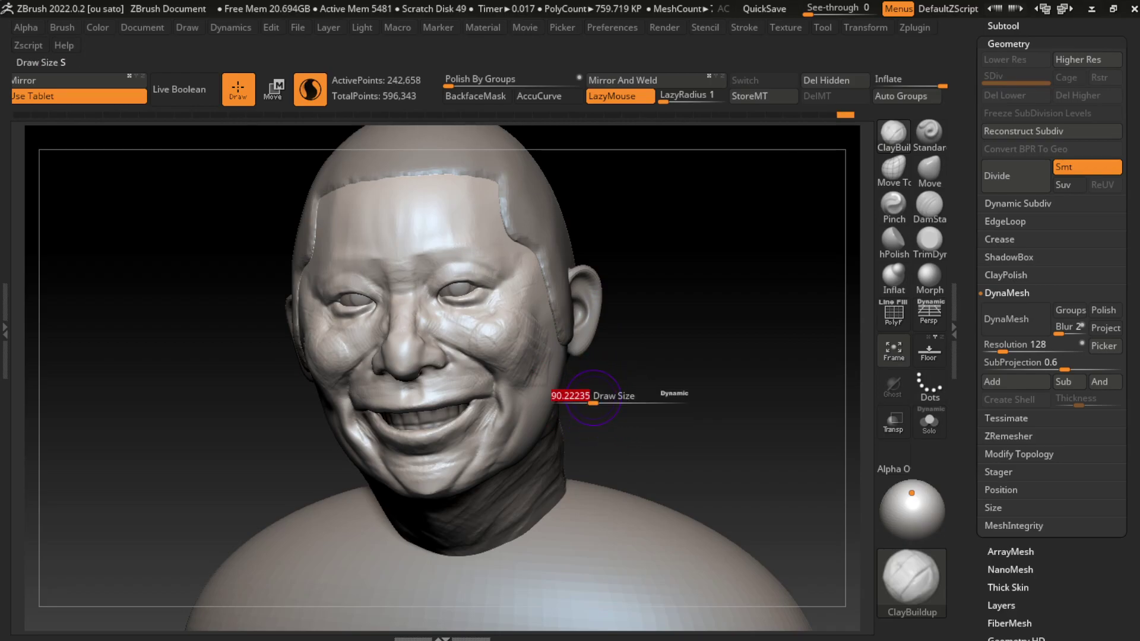
key(b)
key(Escape)
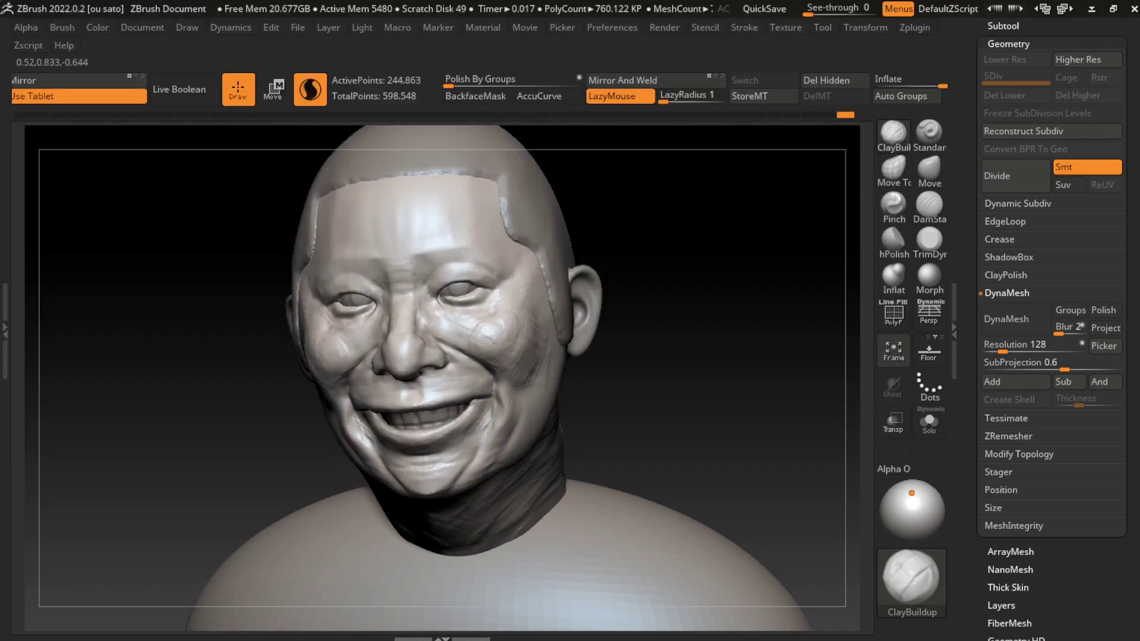
drag(507, 452, 465, 543)
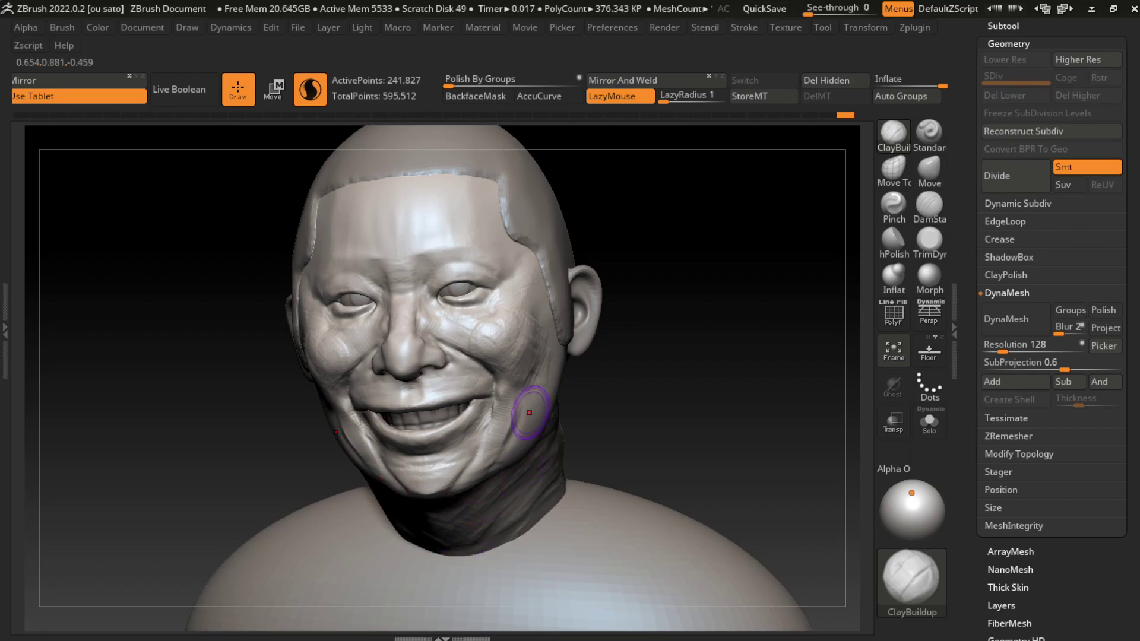
drag(529, 413, 515, 393)
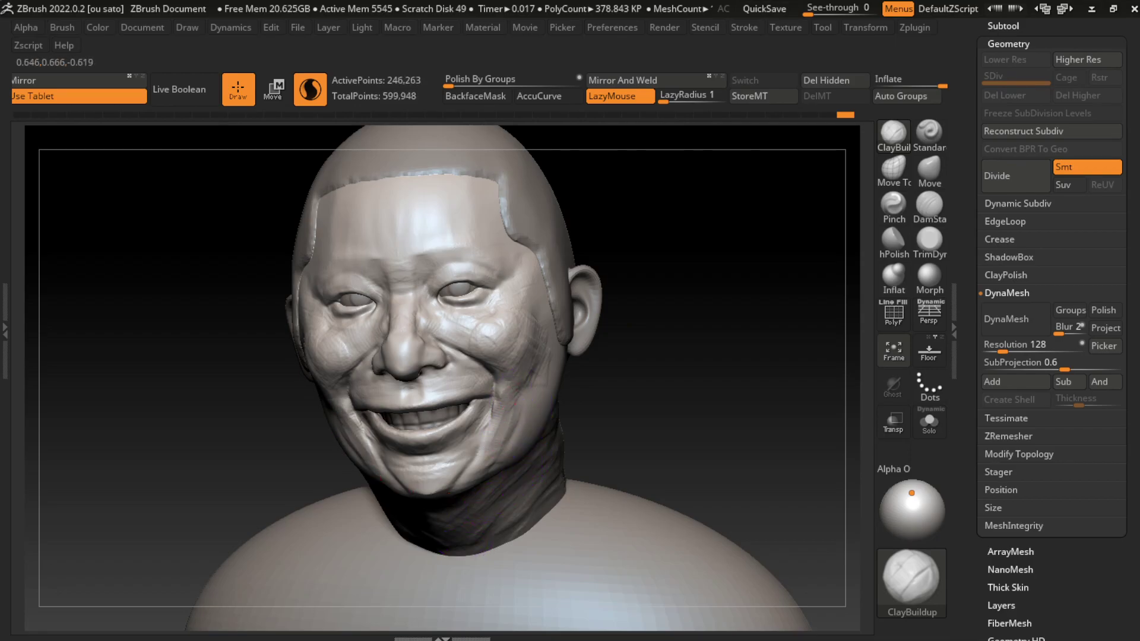
drag(371, 453, 487, 442)
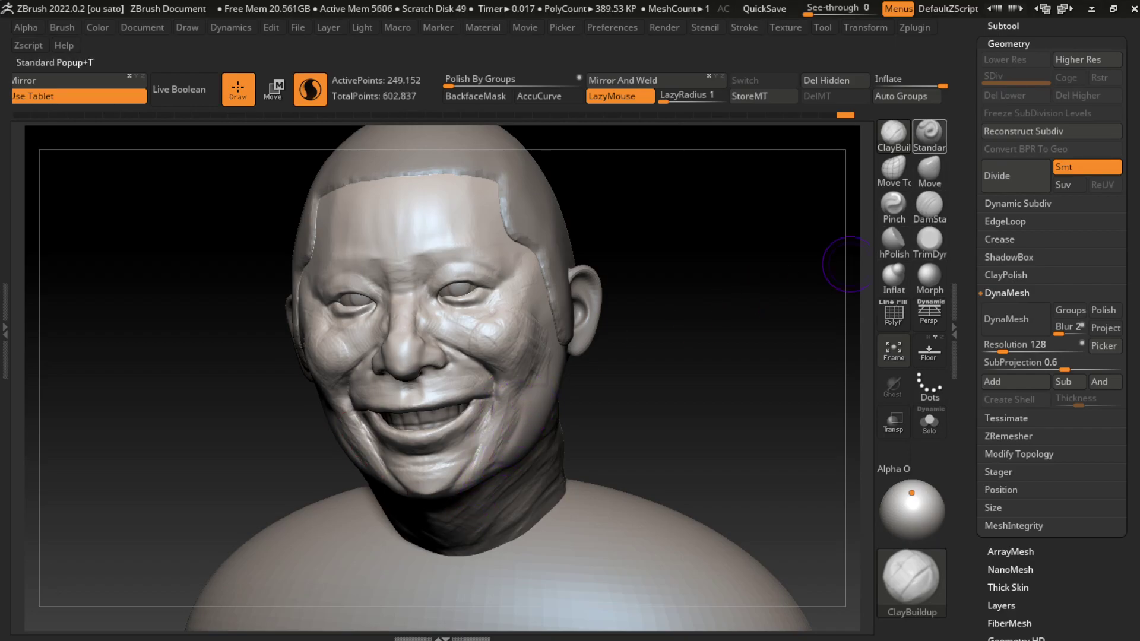
Step: Build up clay on the right cheek and along the lower jaw and neck
click(929, 133)
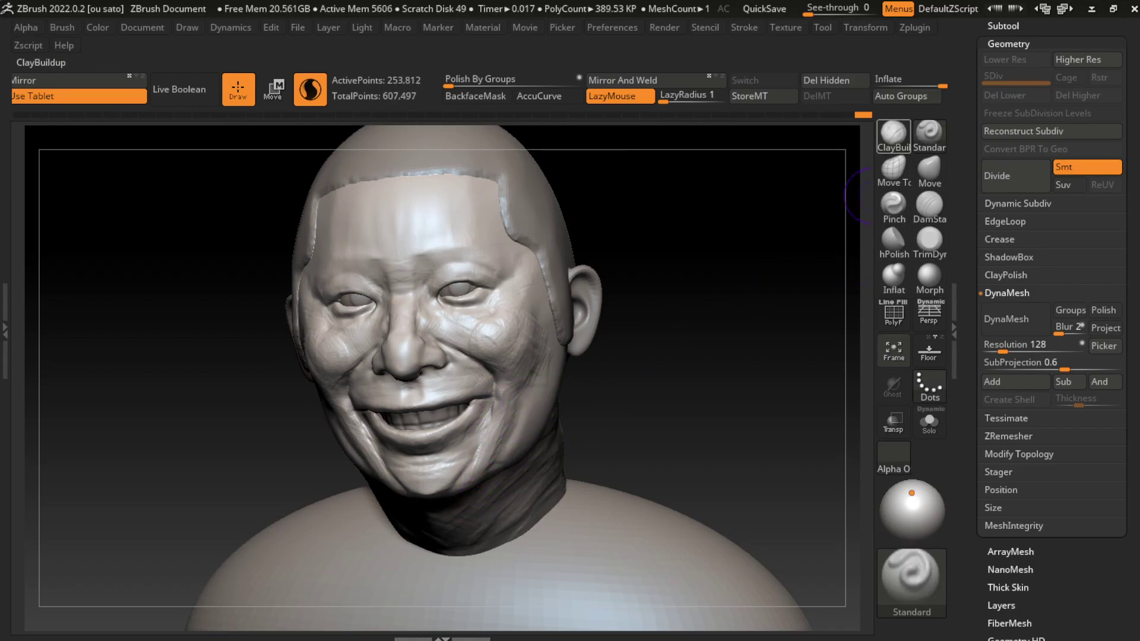
click(929, 205)
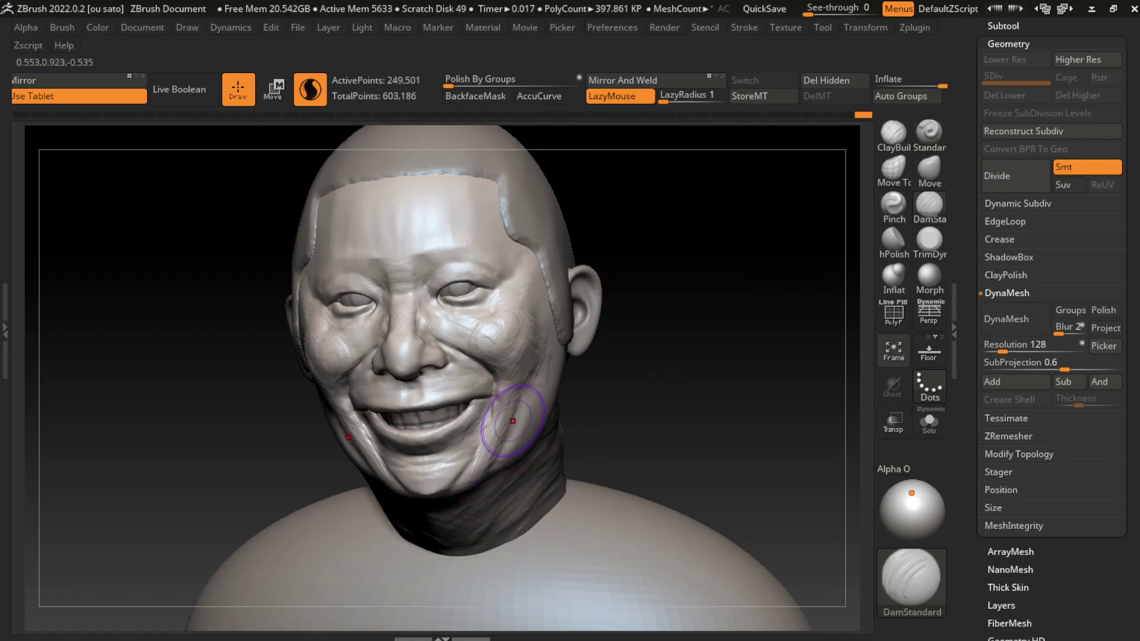
click(894, 133)
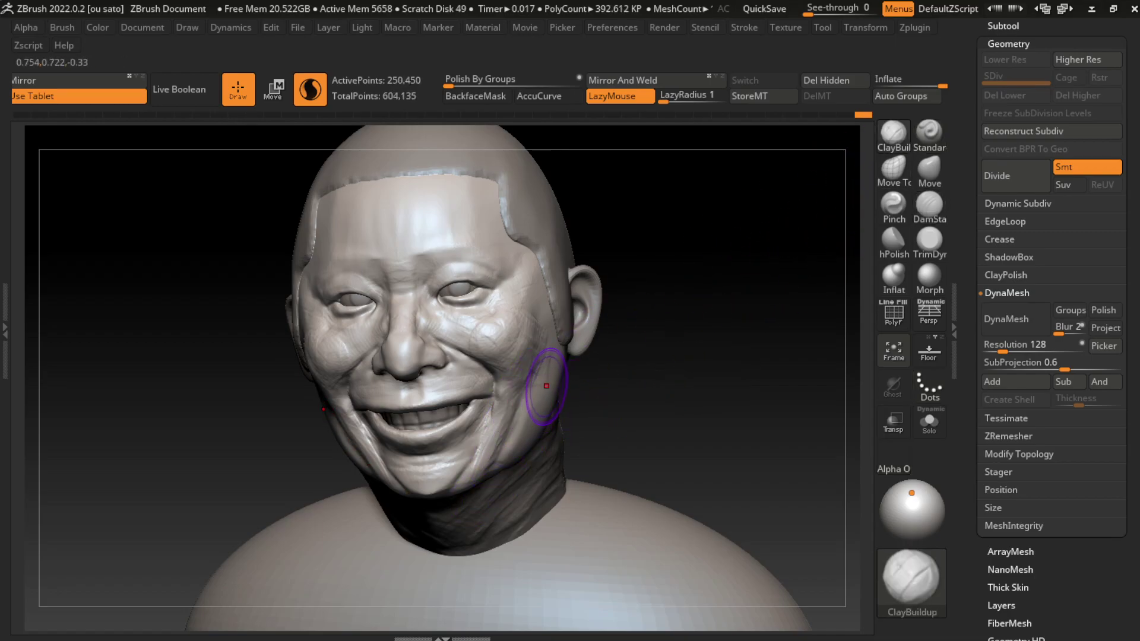
mouse_move(527, 375)
mouse_down()
mouse_move(535, 389)
mouse_move(511, 460)
mouse_up()
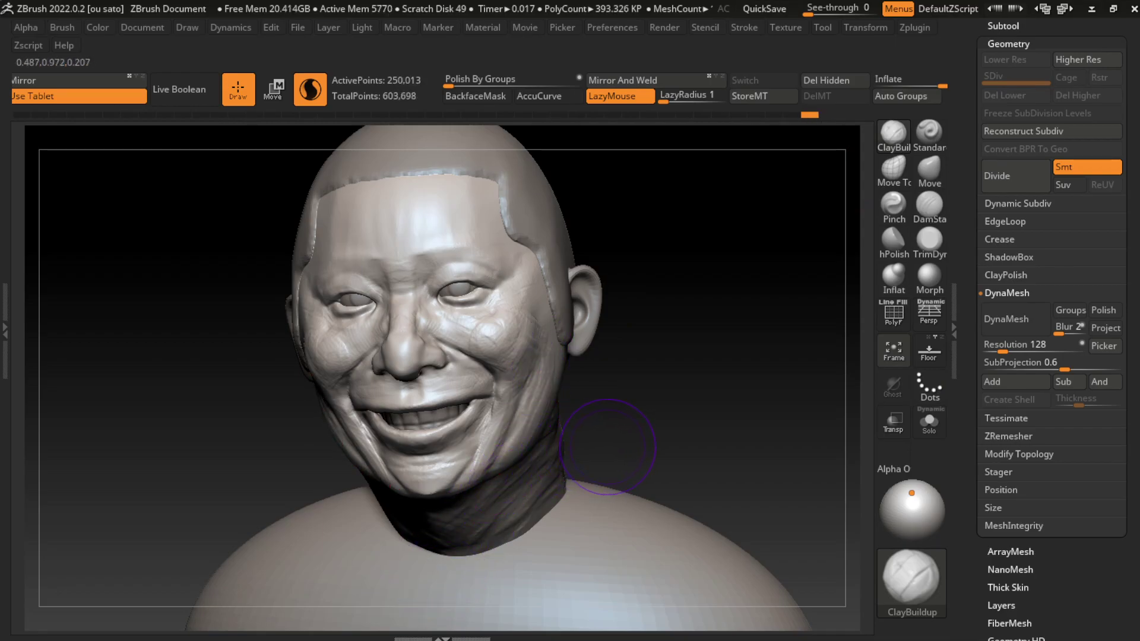
drag(607, 446, 570, 380)
mouse_move(510, 445)
mouse_down()
mouse_move(403, 502)
mouse_move(498, 479)
mouse_move(386, 510)
mouse_up()
drag(510, 439, 415, 505)
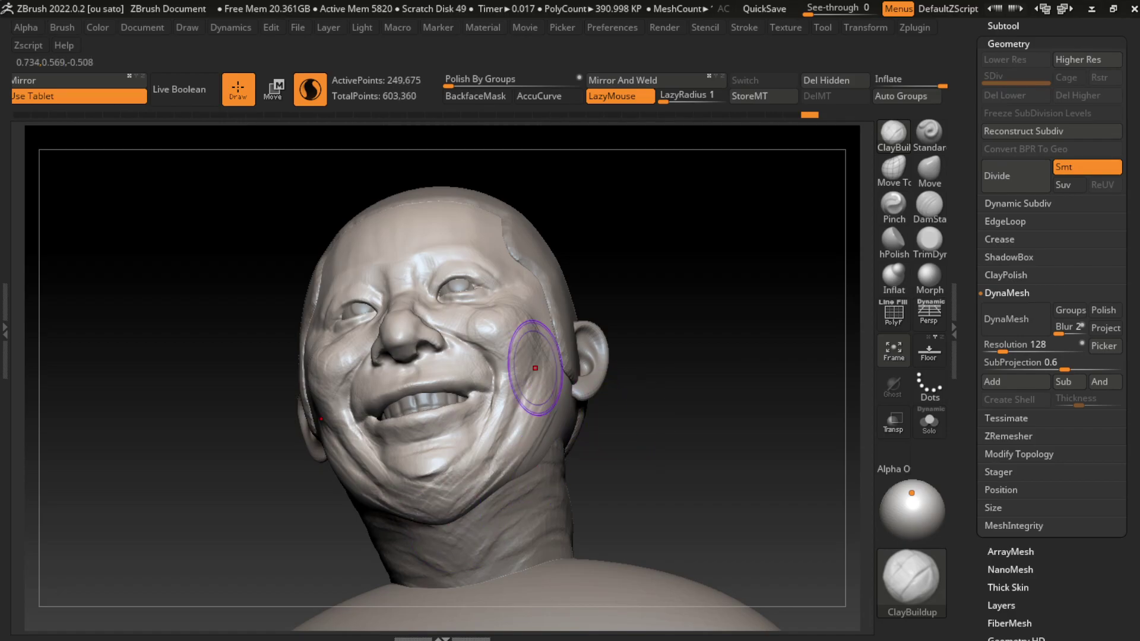
Step: Carve a crease under the chin with DamStandard
click(143, 28)
click(158, 582)
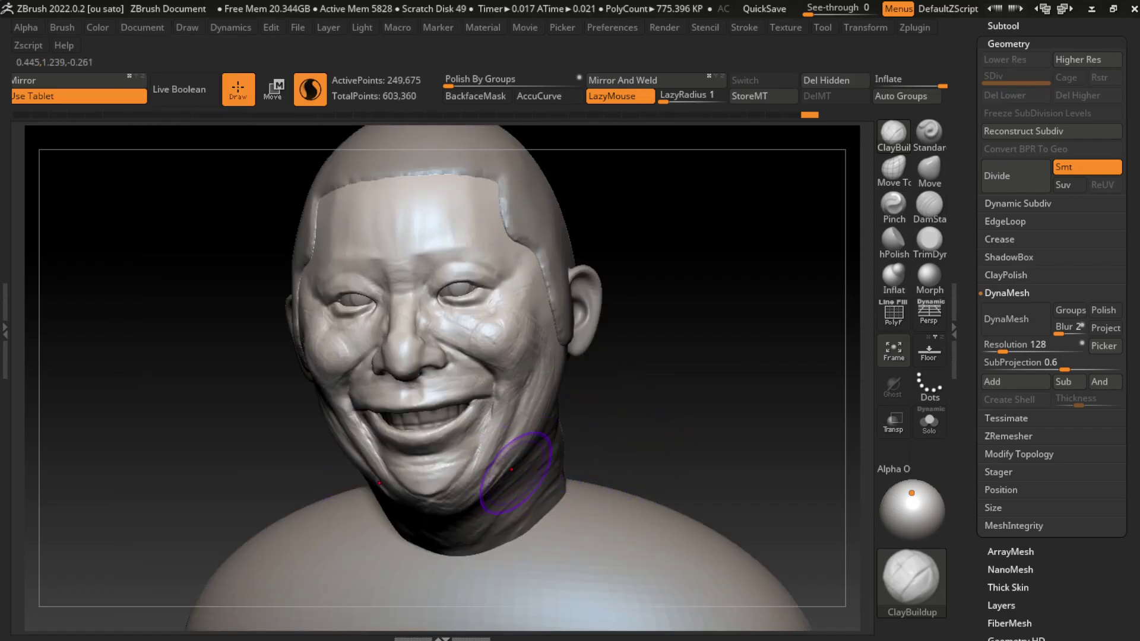
key(b)
key(d)
key(s)
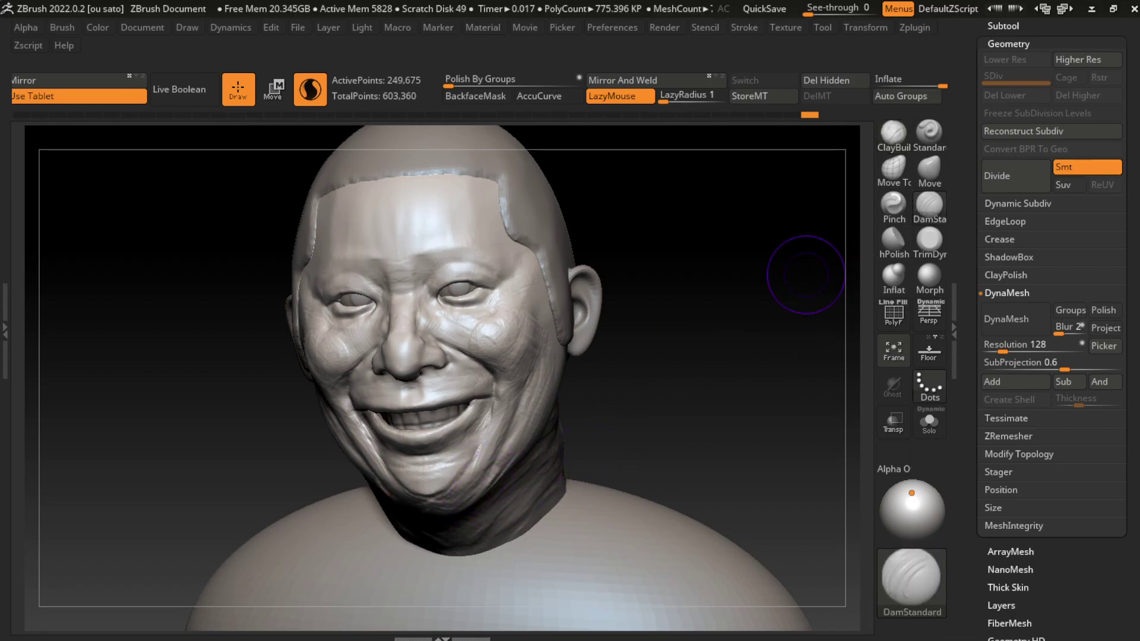
drag(469, 481, 442, 519)
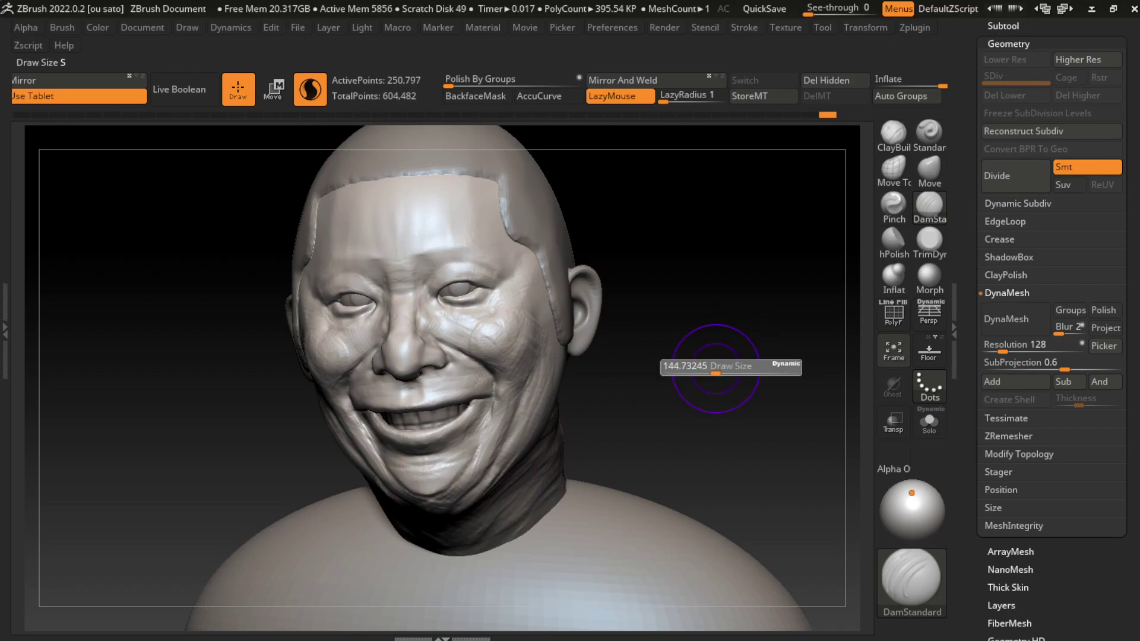
Step: Add ClayBuildup across the jaw and reshape its underside toward the neck
key(b)
key(m)
key(v)
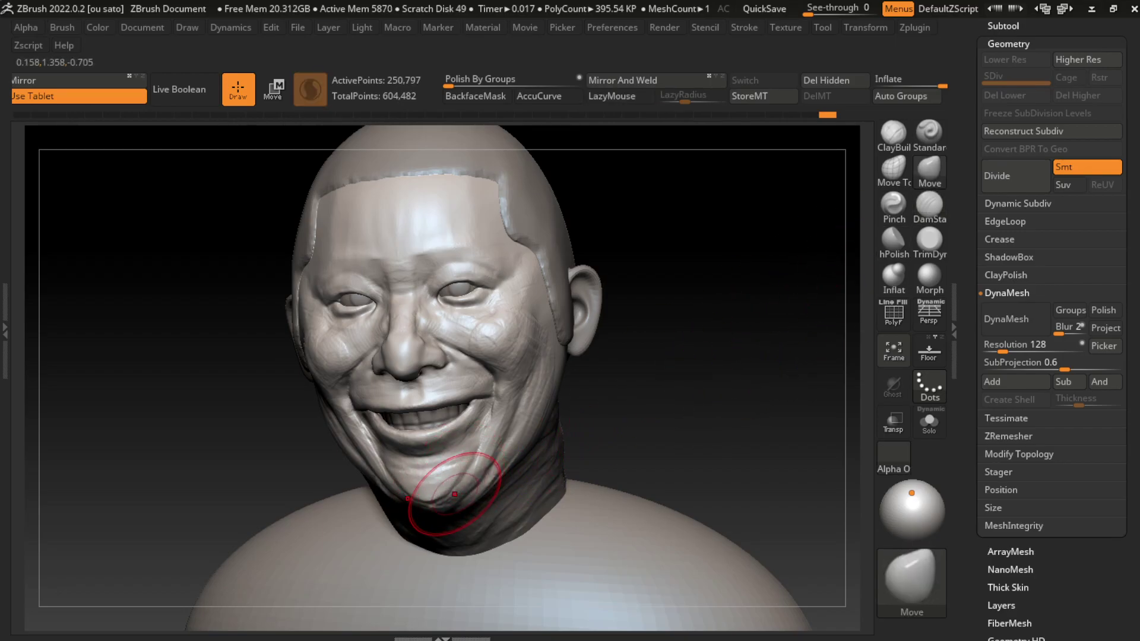
drag(583, 454, 637, 382)
key(b)
key(c)
key(b)
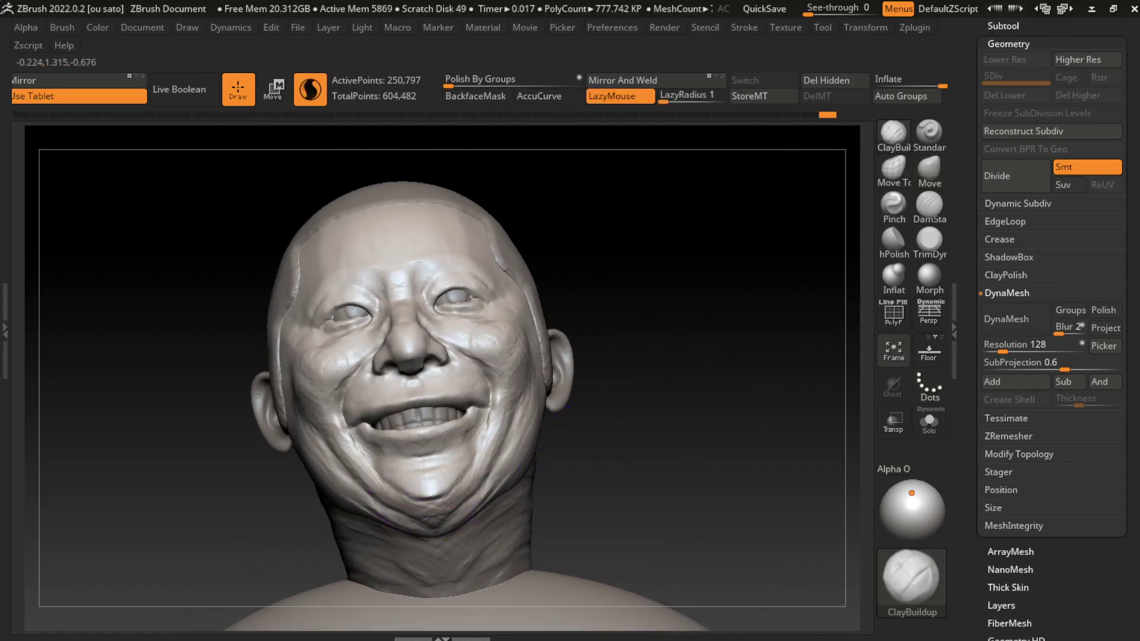
drag(377, 506, 483, 489)
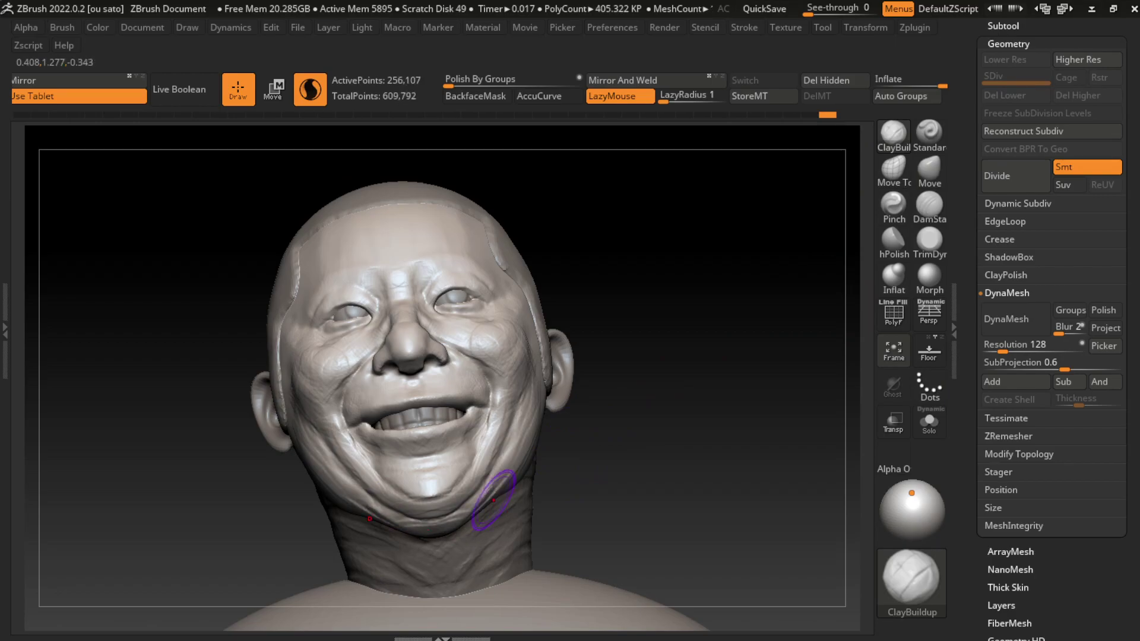
right_drag(500, 494, 534, 475)
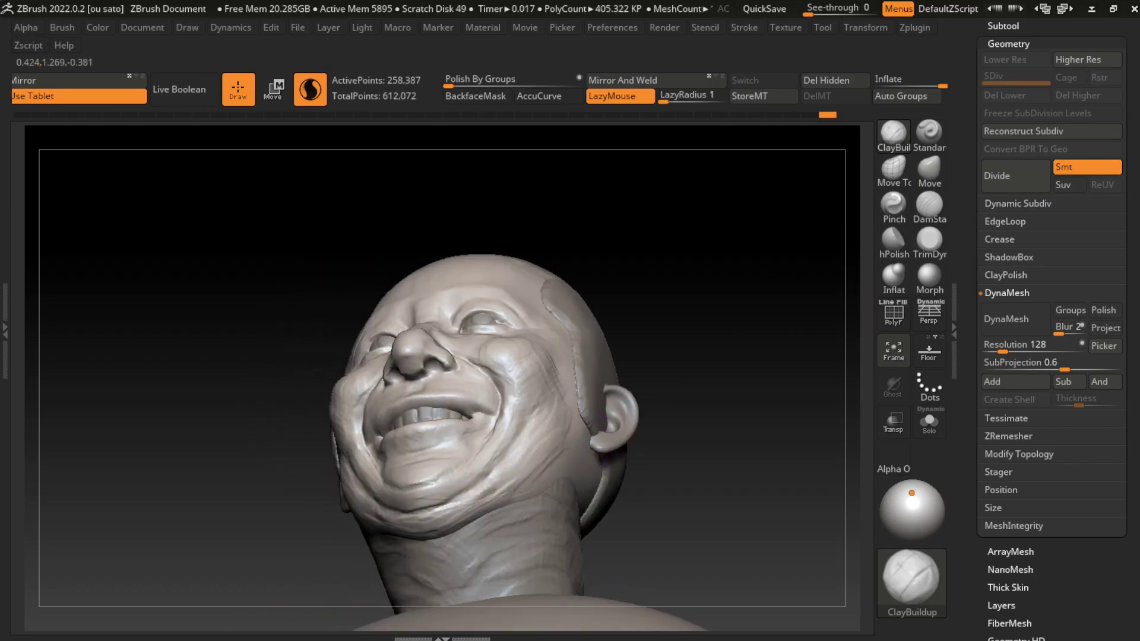
drag(504, 505, 380, 520)
Step: Enlarge the brush to about 337 and pull the neck and jaw underside with Move
click(142, 28)
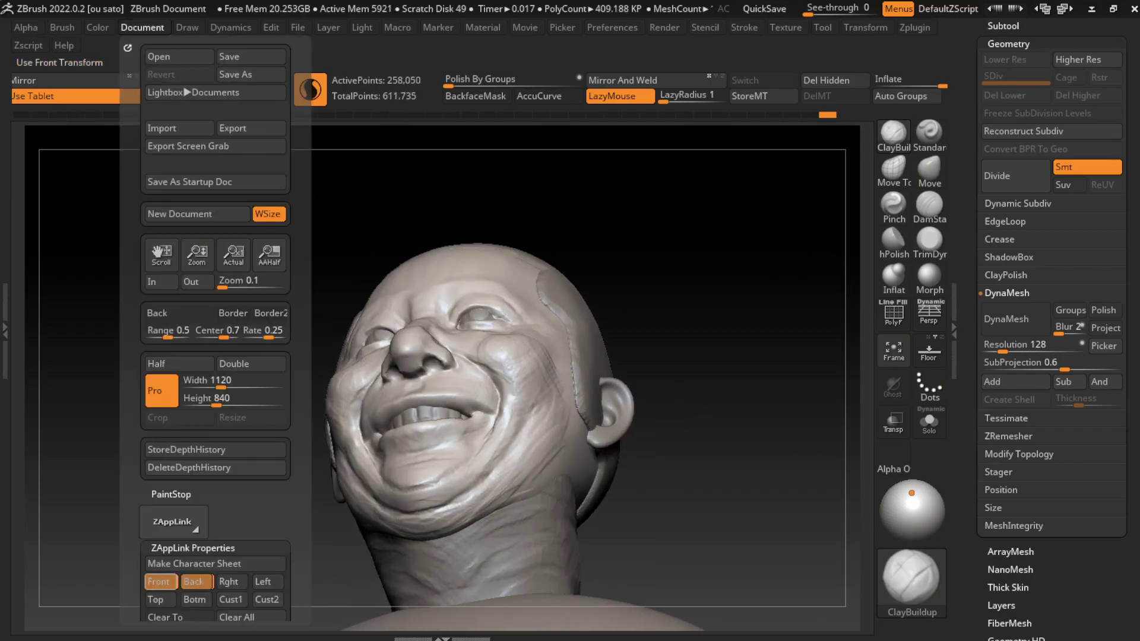
right_drag(267, 357, 381, 546)
key(s)
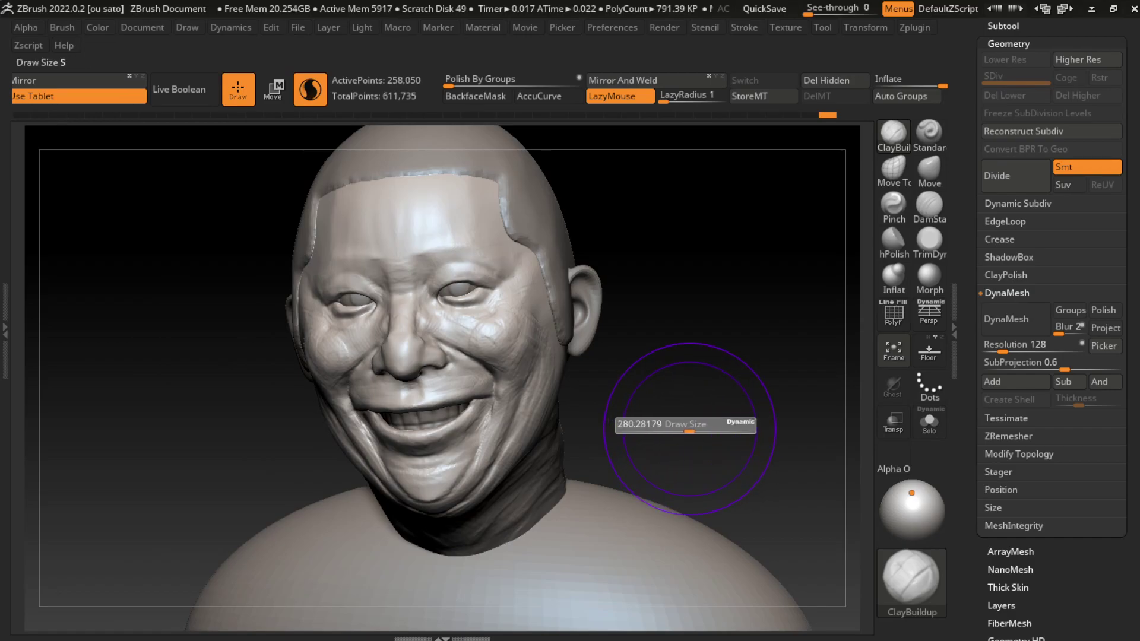
drag(689, 431, 798, 353)
key(b)
key(m)
key(v)
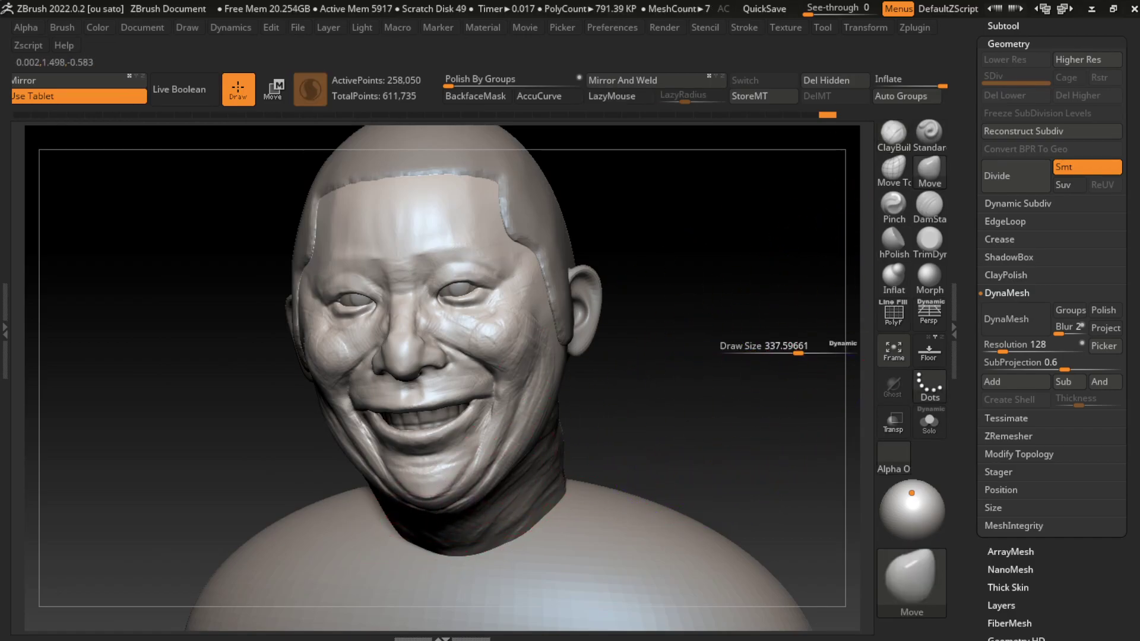
drag(540, 496, 504, 438)
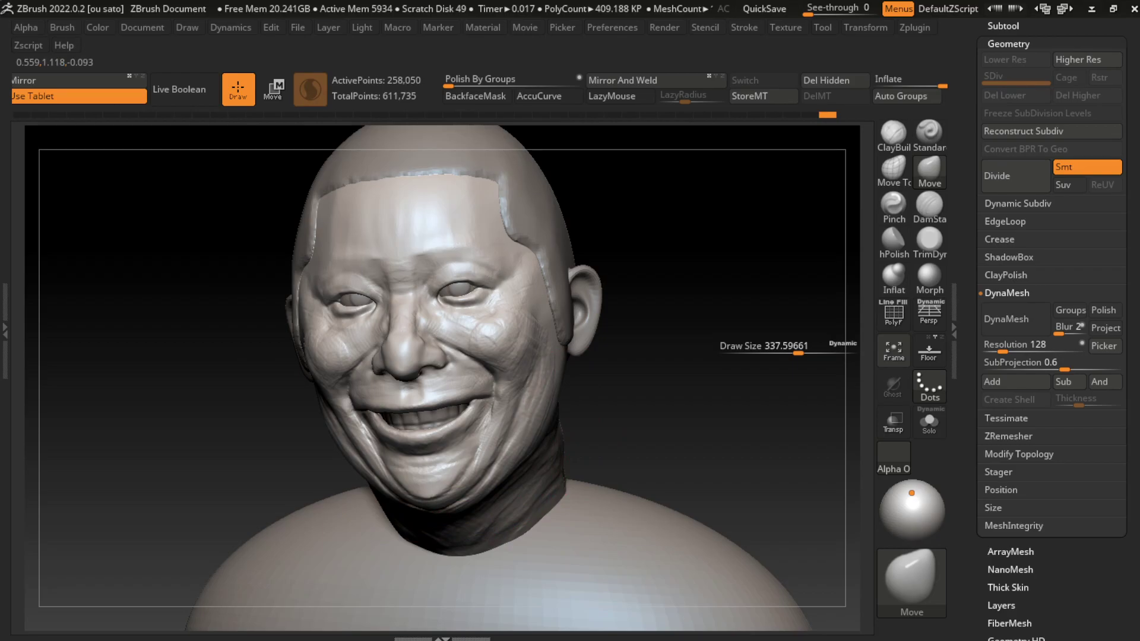
drag(522, 493, 493, 448)
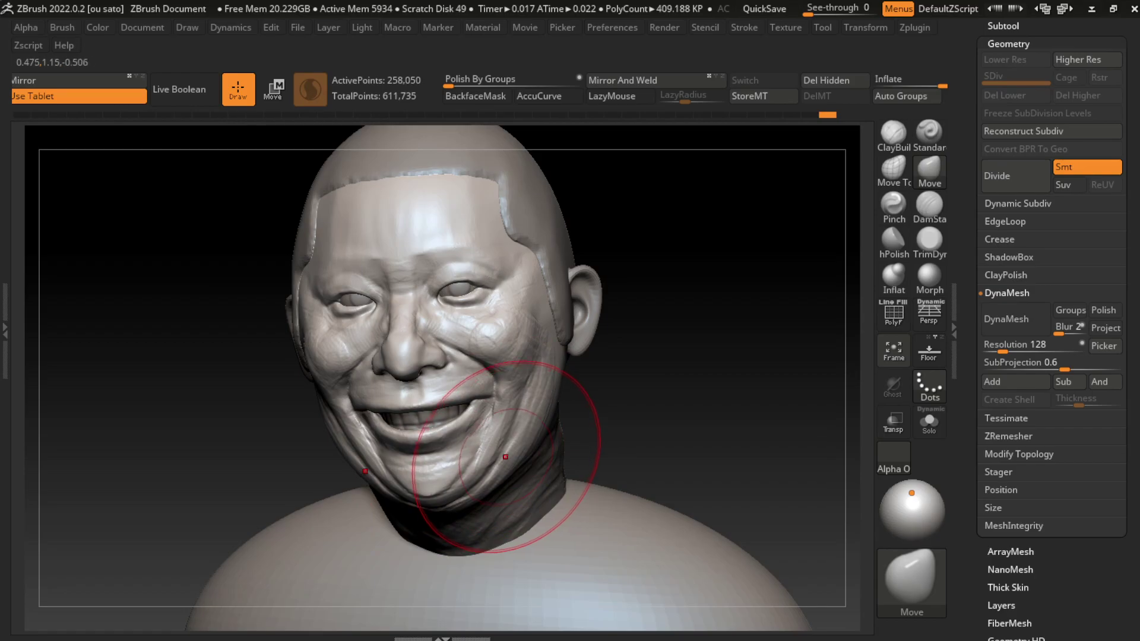
Step: Reselect the PM3D_Sphere3D1 head subtool, shrink the brush, and nudge the side of the neck
alt+click(481, 519)
mouse_move(742, 357)
mouse_down()
mouse_move(612, 369)
mouse_move(670, 430)
mouse_move(629, 432)
mouse_up()
alt+click(261, 237)
click(143, 27)
key(s)
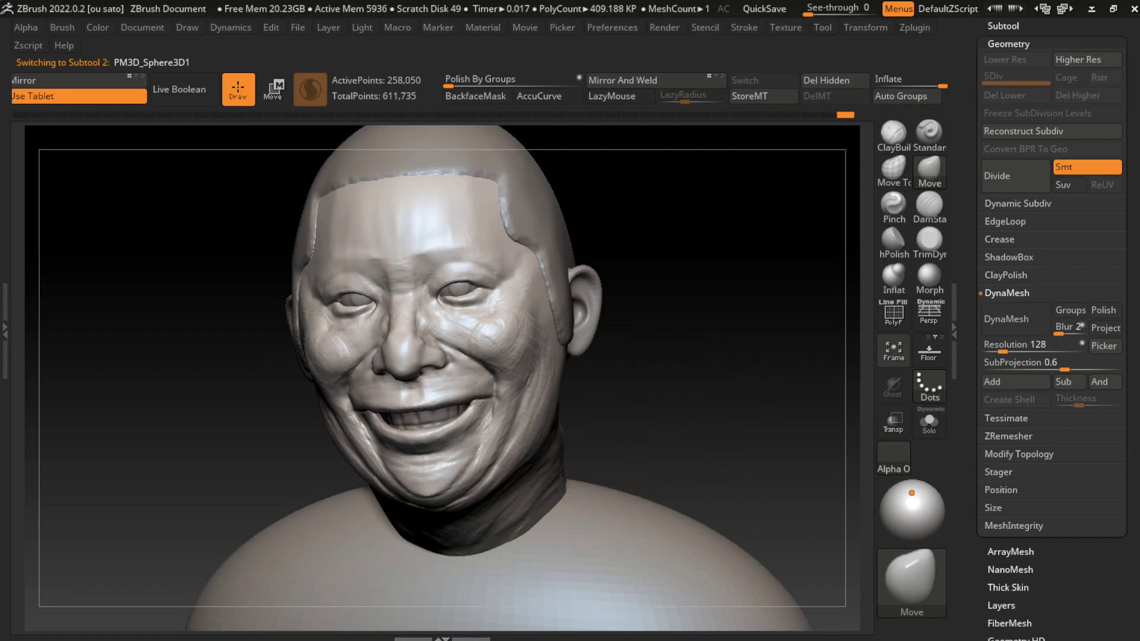
drag(534, 487, 537, 451)
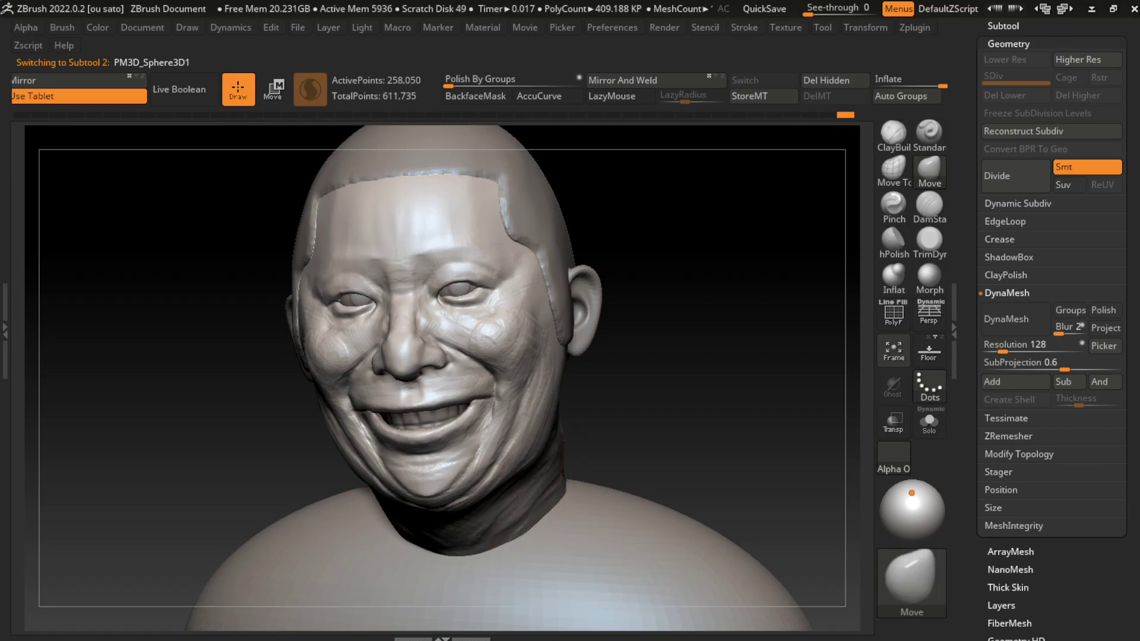
key(s)
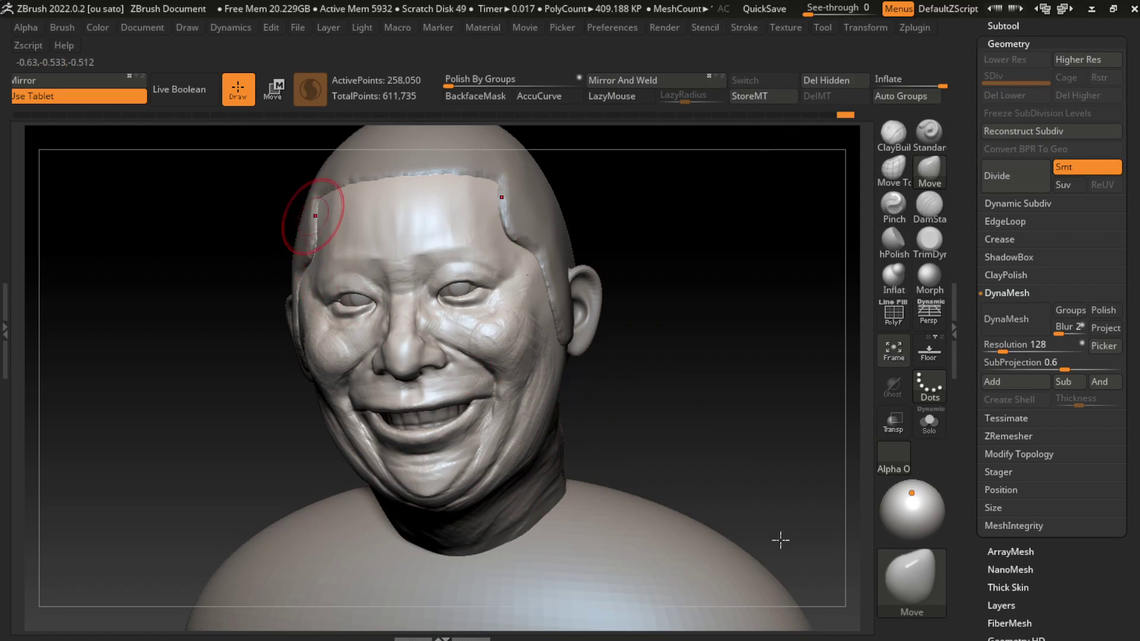
Step: Smooth the hair cap edge at the left temple and add clay to the right temple and cheek
drag(305, 212, 325, 198)
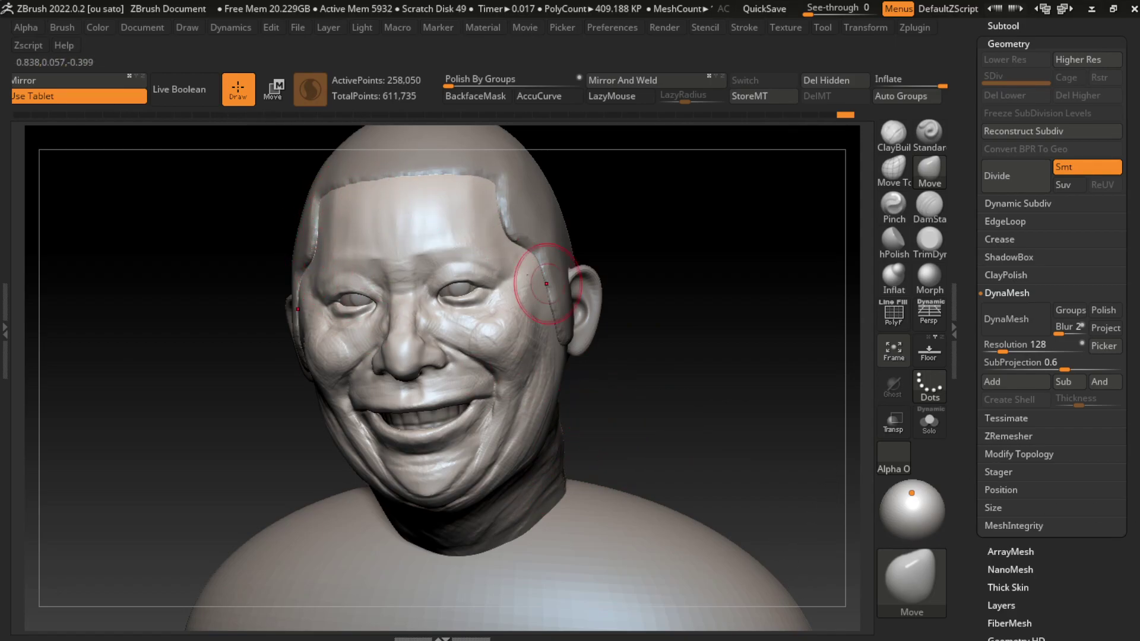
key(s)
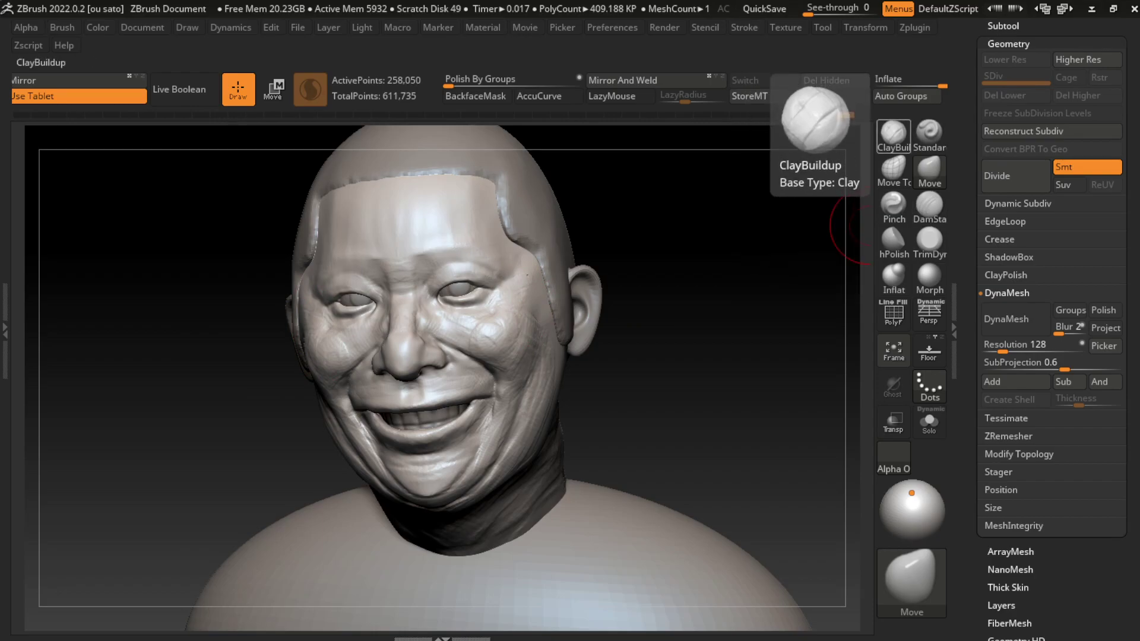
click(893, 131)
drag(527, 274, 525, 284)
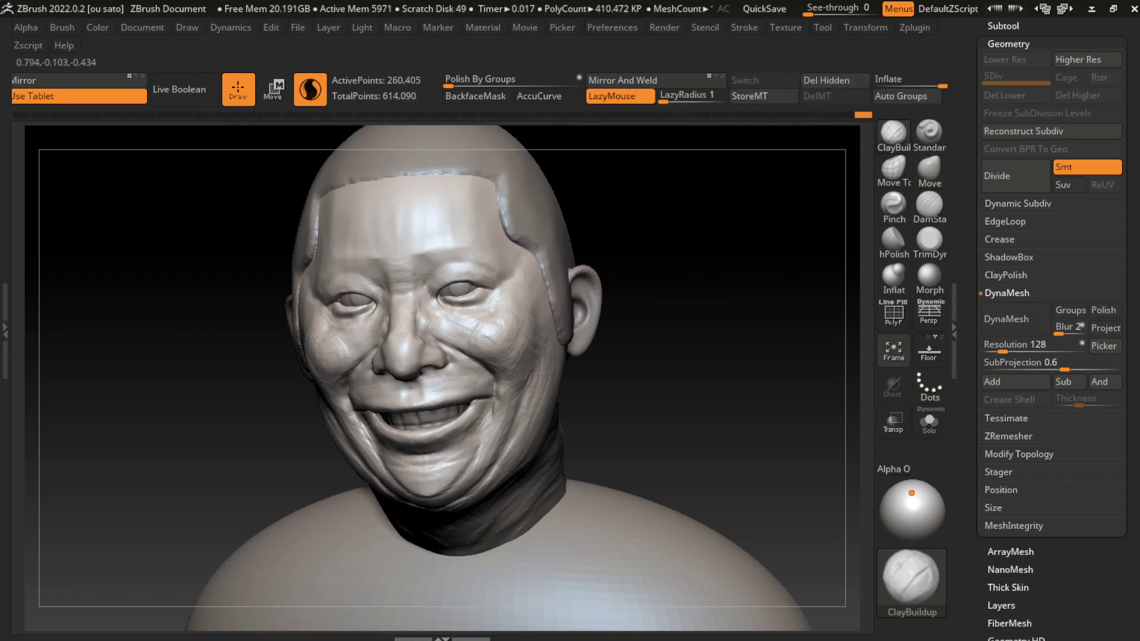
drag(534, 272, 545, 357)
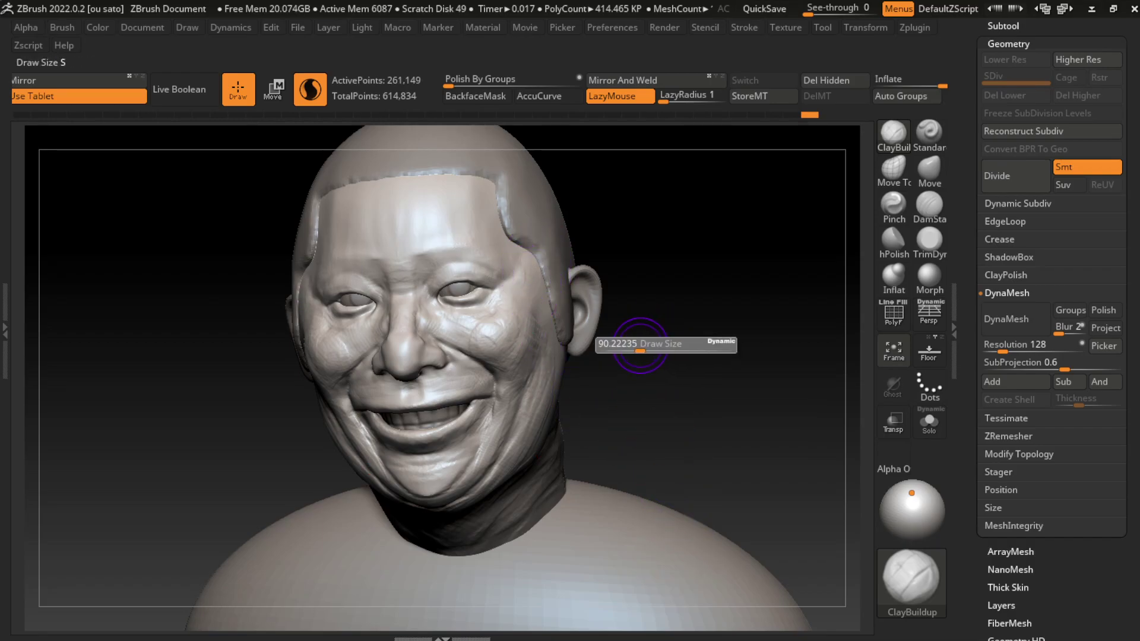
Step: Refine the small area beside the nose and switch to the Move brush
drag(380, 378, 406, 379)
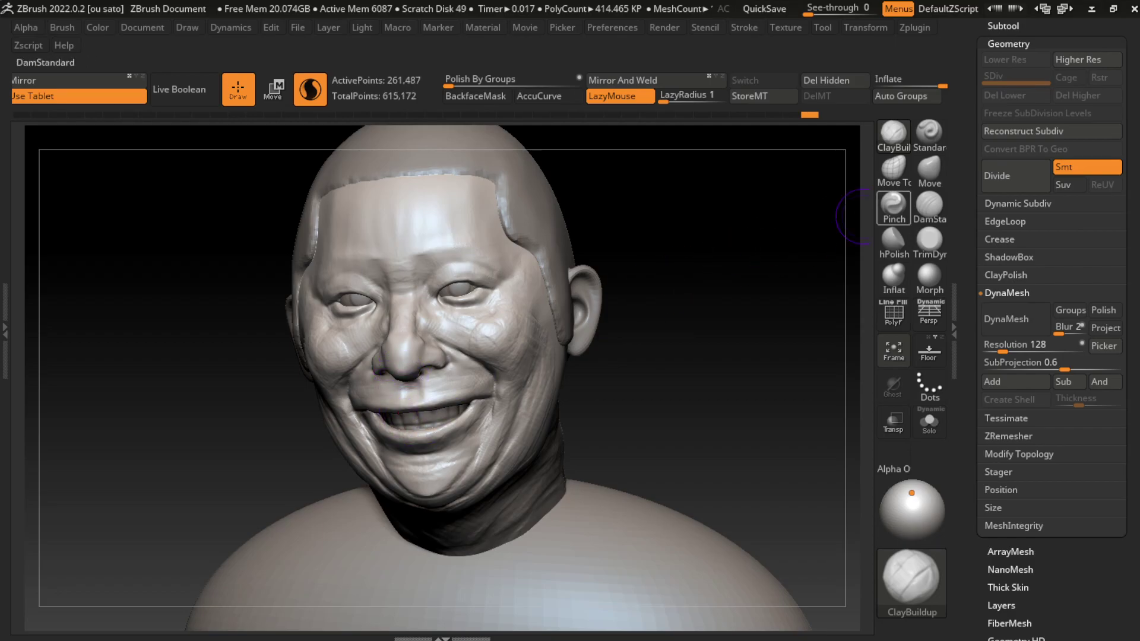
key(b)
key(m)
key(v)
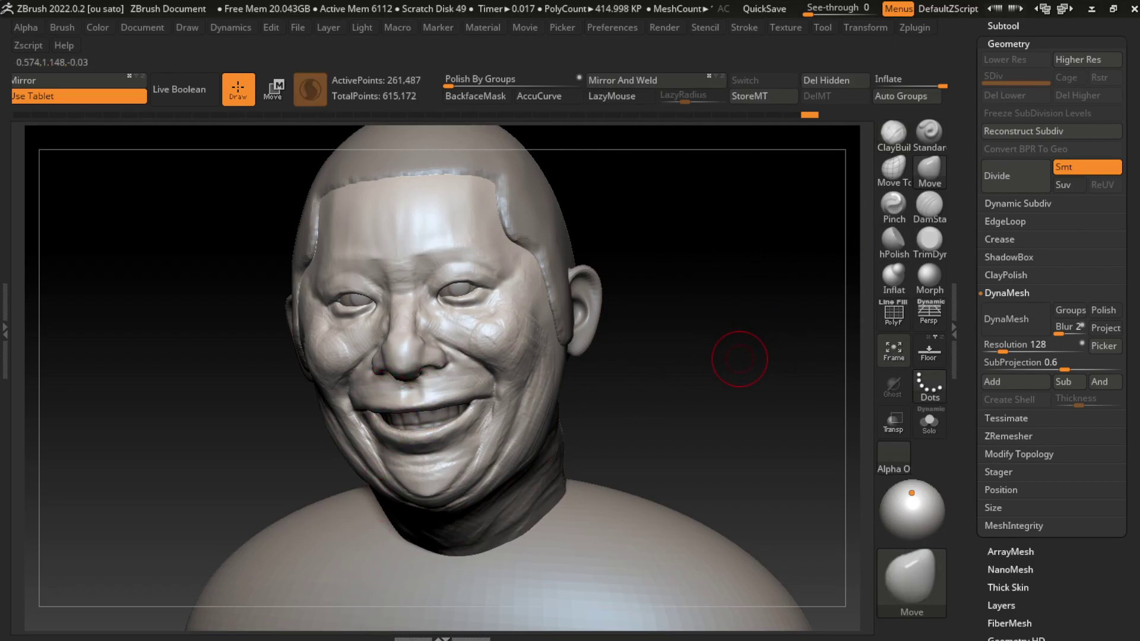
drag(739, 359, 712, 436)
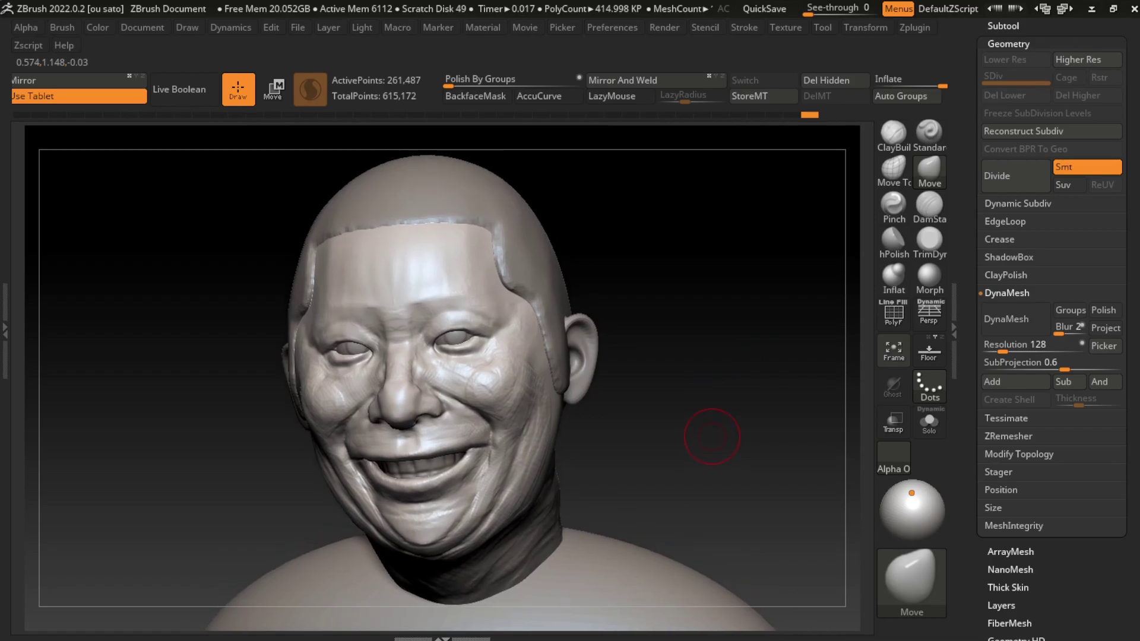